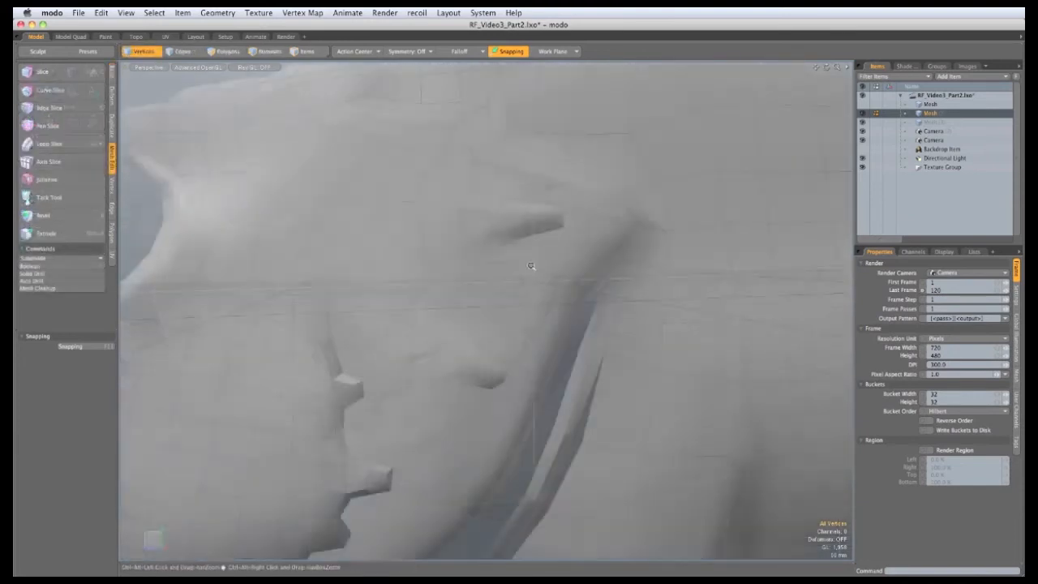
Step: Cut across the multi-sided end polygon of the gill cover's spike with Edge Slice, starting at its corner vertex
{"action": "left_click_drag", "start_coordinate": [531, 266], "coordinate": [491, 190], "text": "ctrl+alt"}
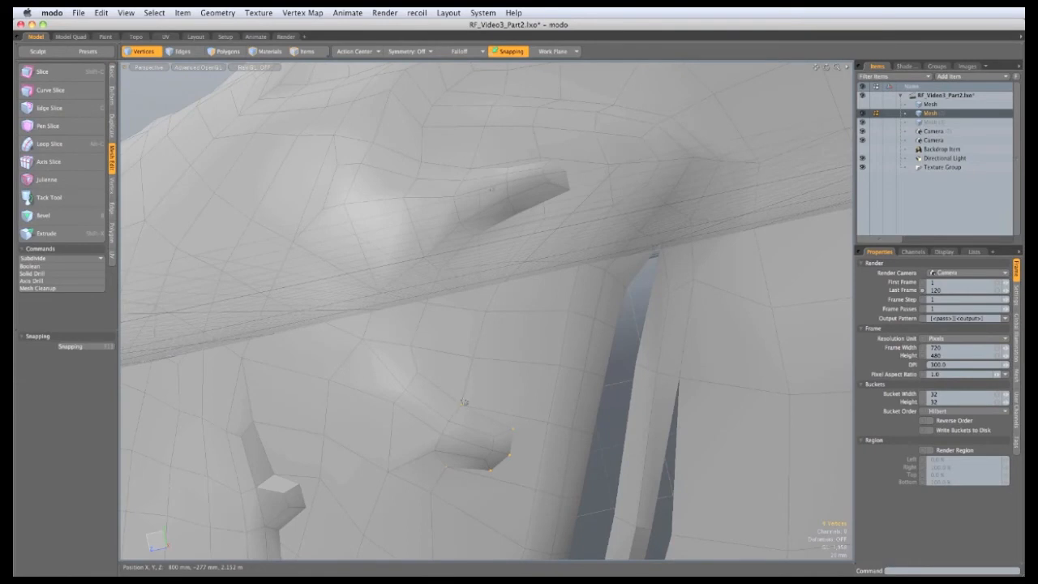
{"action": "left_click_drag", "start_coordinate": [463, 402], "coordinate": [417, 325], "text": "alt"}
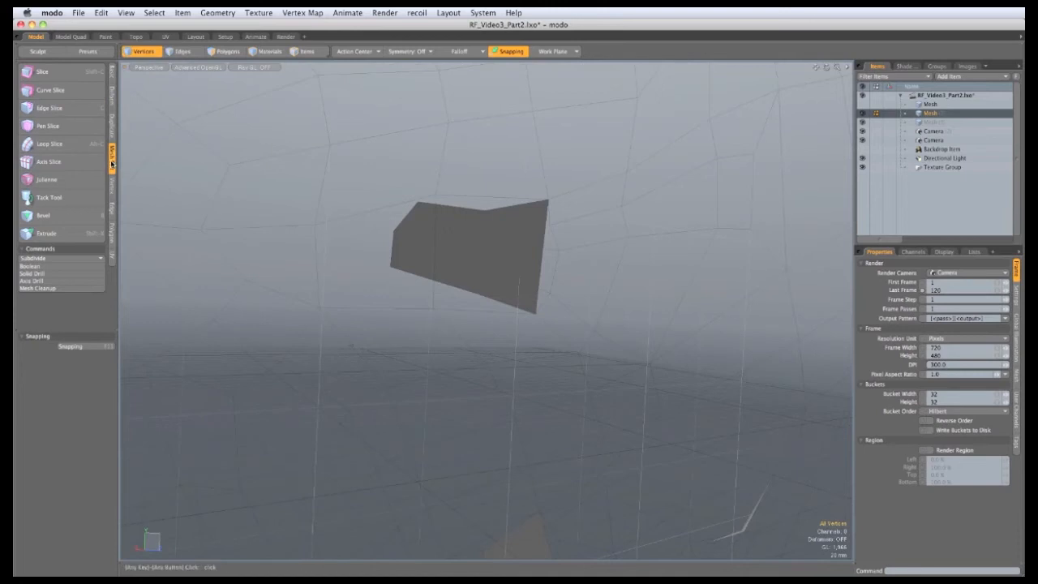
{"action": "left_click", "coordinate": [61, 109]}
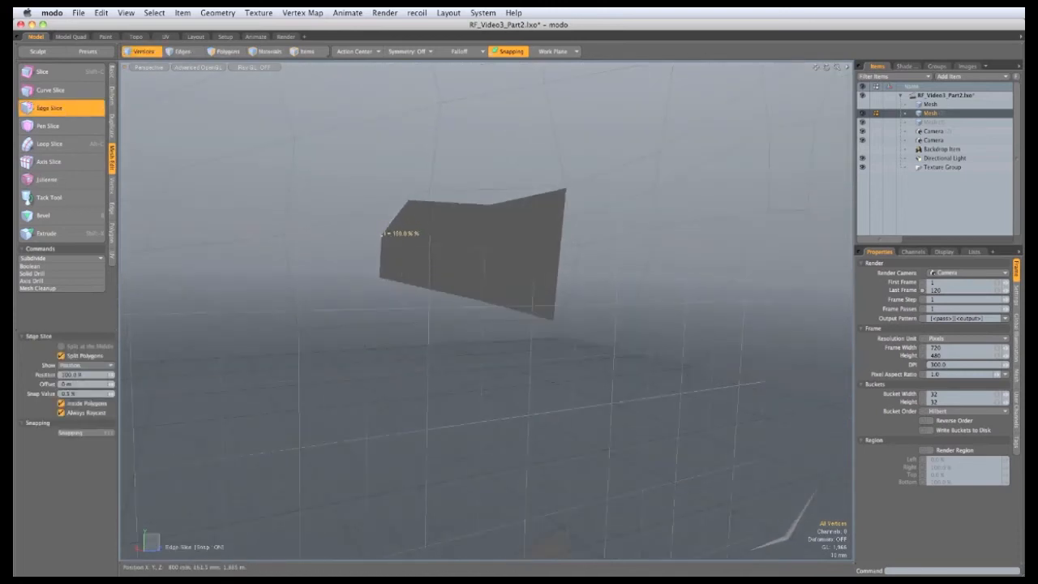
{"action": "left_click", "coordinate": [382, 234]}
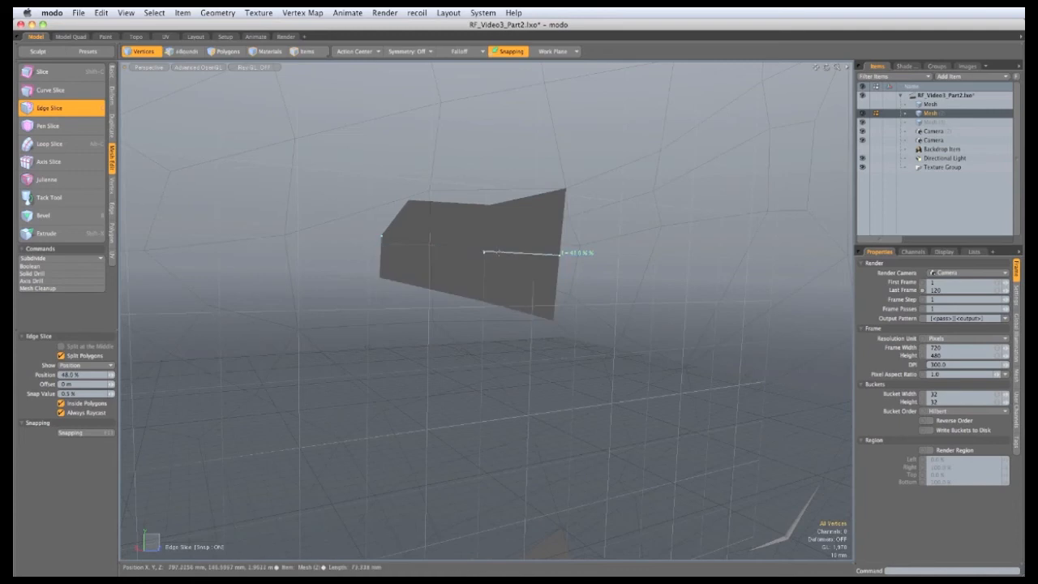
{"action": "left_click", "coordinate": [482, 250]}
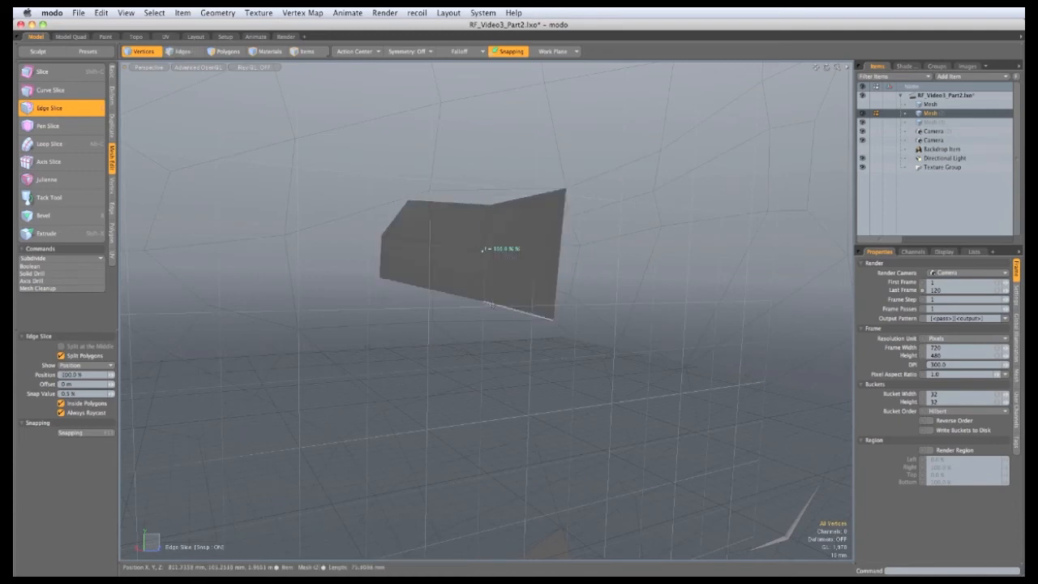
{"action": "left_click_drag", "start_coordinate": [516, 282], "coordinate": [549, 319], "text": "alt"}
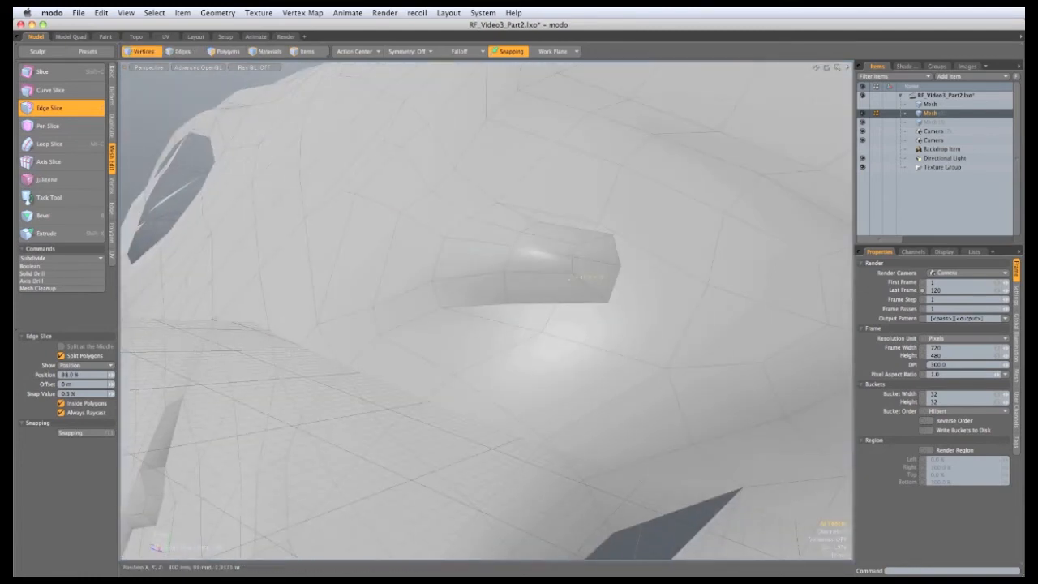
Step: Continue Edge Slice cuts from the upper spike's tip across the neighbouring polygons down to the lower spike
{"action": "left_click_drag", "start_coordinate": [357, 278], "coordinate": [262, 220], "text": "alt"}
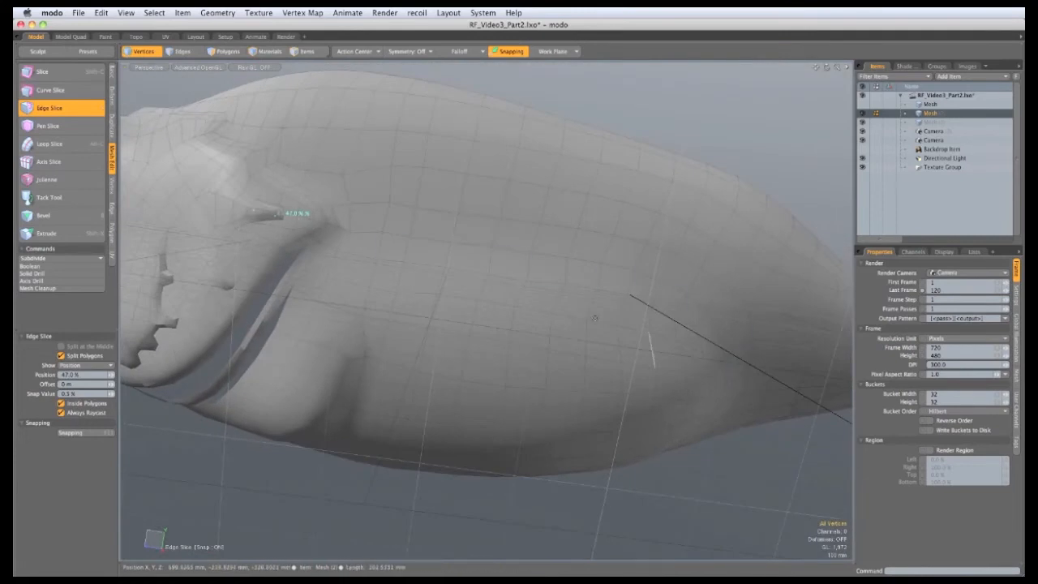
{"action": "left_click_drag", "start_coordinate": [253, 215], "coordinate": [461, 274], "text": "ctrl+alt"}
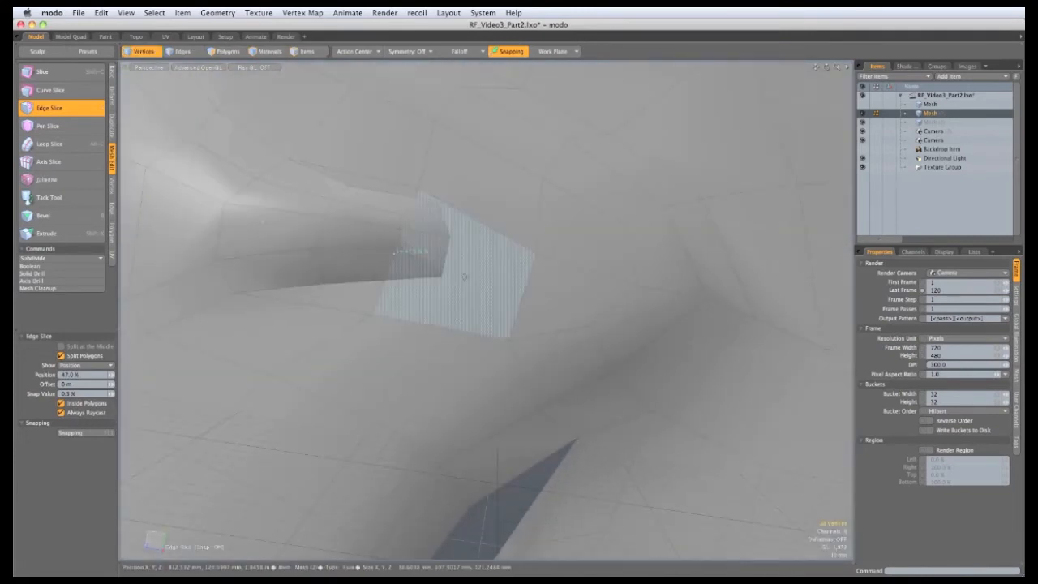
{"action": "left_click", "coordinate": [463, 272]}
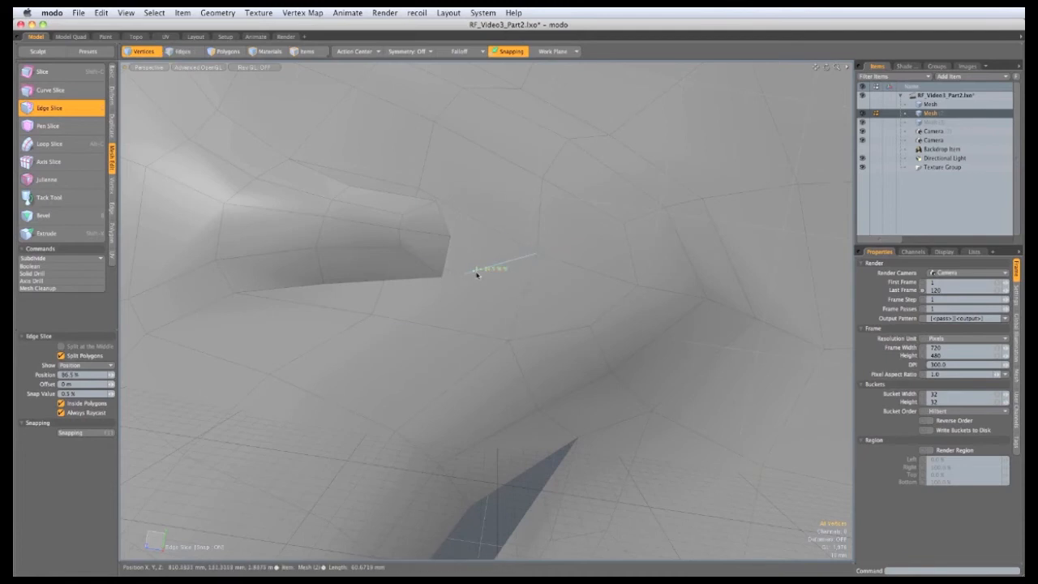
{"action": "left_click_drag", "start_coordinate": [474, 280], "coordinate": [422, 333], "text": "alt"}
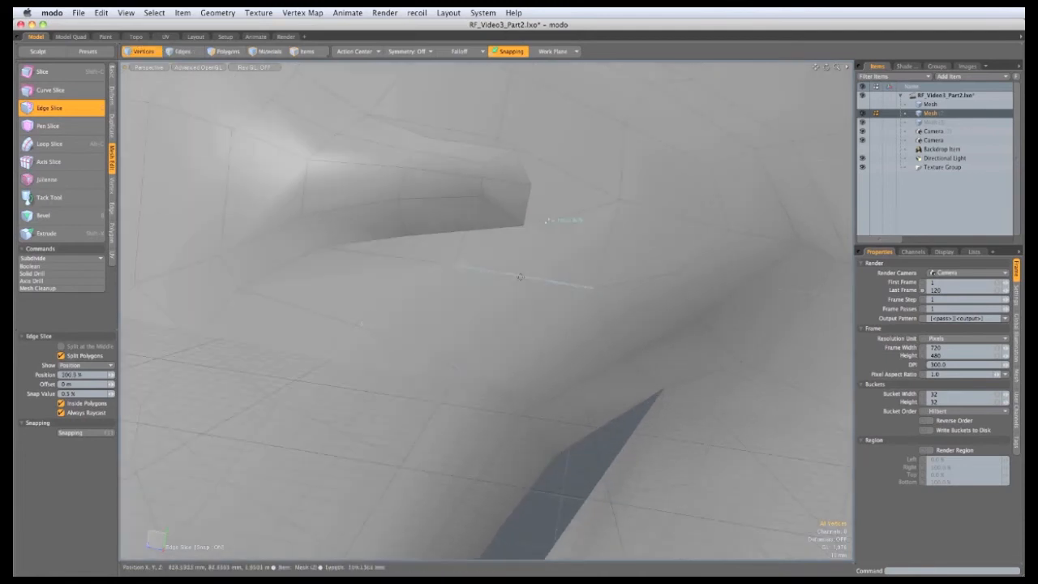
{"action": "left_click", "coordinate": [421, 352]}
{"action": "left_click_drag", "start_coordinate": [397, 381], "coordinate": [489, 301], "text": "alt+shift"}
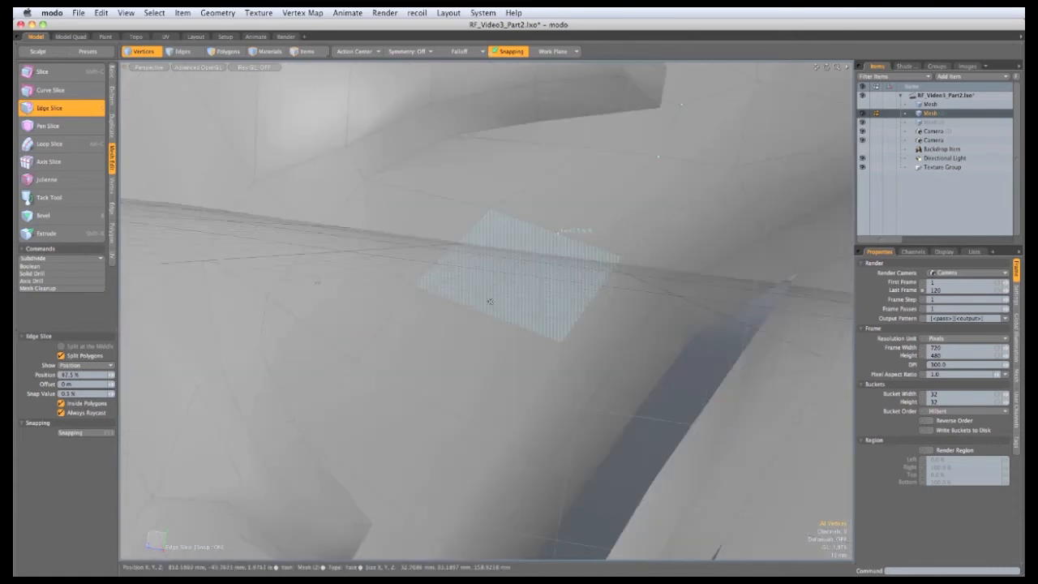
{"action": "left_click_drag", "start_coordinate": [431, 402], "coordinate": [499, 290], "text": "alt"}
{"action": "left_click_drag", "start_coordinate": [496, 411], "coordinate": [503, 378], "text": "alt"}
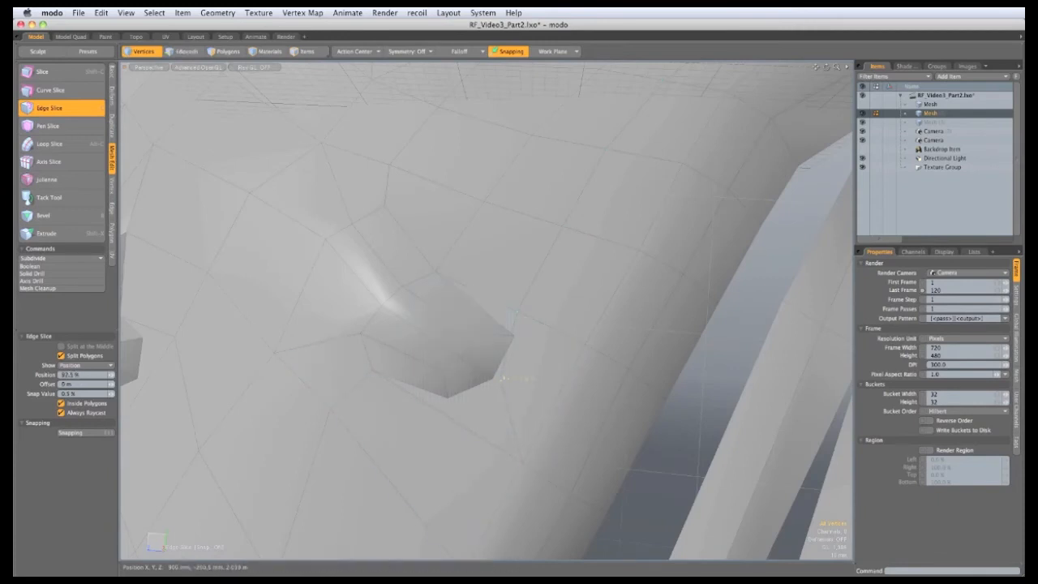
{"action": "left_click_drag", "start_coordinate": [462, 281], "coordinate": [366, 255], "text": "alt"}
{"action": "left_click_drag", "start_coordinate": [597, 307], "coordinate": [491, 331], "text": "alt"}
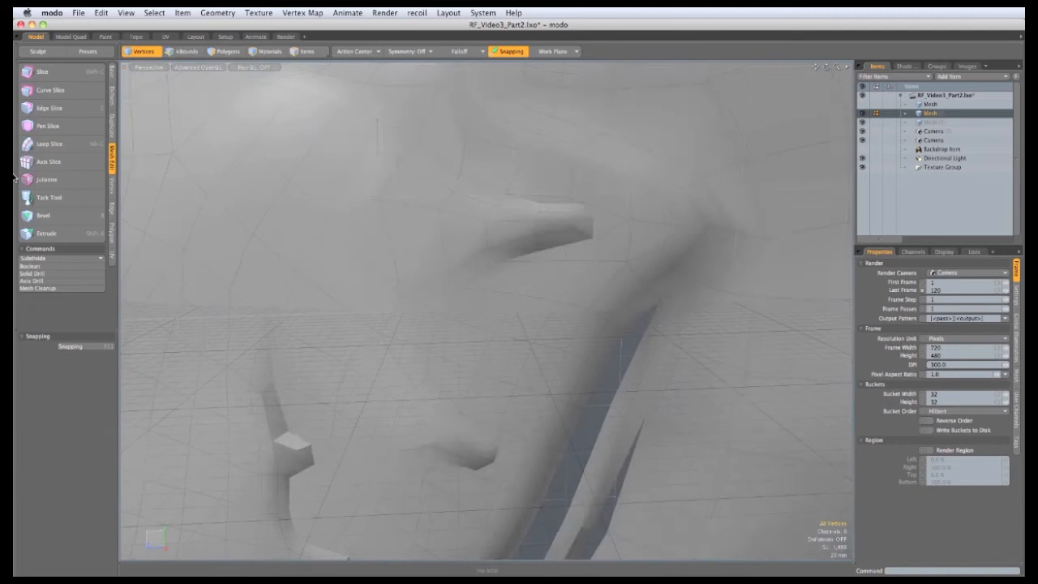
Step: Turn on subdivision smoothing and nudge individual elements of the gill cover's spikes with the Element Move tool
{"action": "key", "text": "Tab"}
{"action": "left_click_drag", "start_coordinate": [591, 365], "coordinate": [345, 329], "text": "alt"}
{"action": "key", "text": "1"}
{"action": "left_click", "coordinate": [27, 12]}
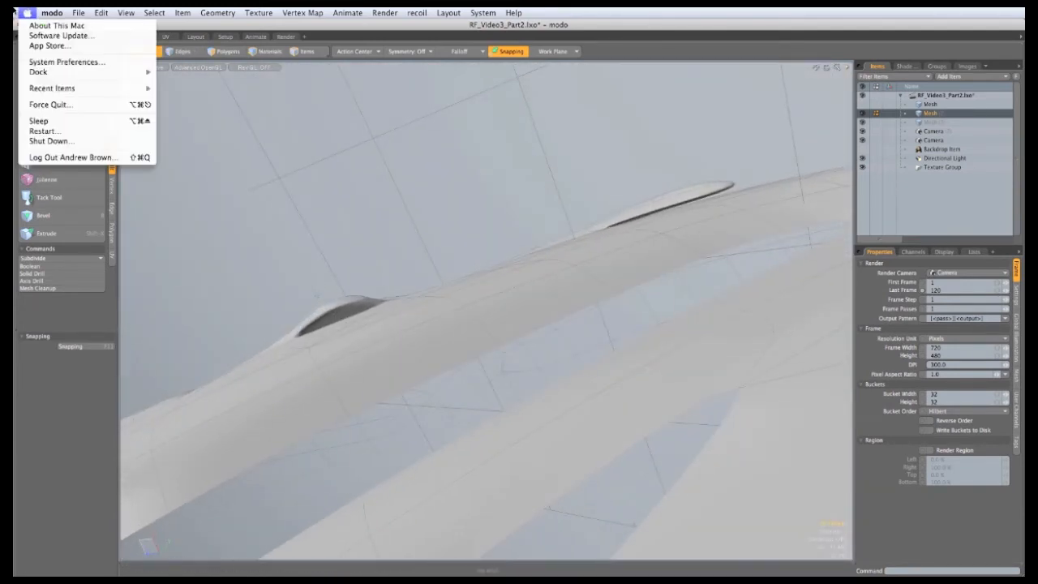
{"action": "left_click", "coordinate": [14, 403]}
{"action": "key", "text": "t"}
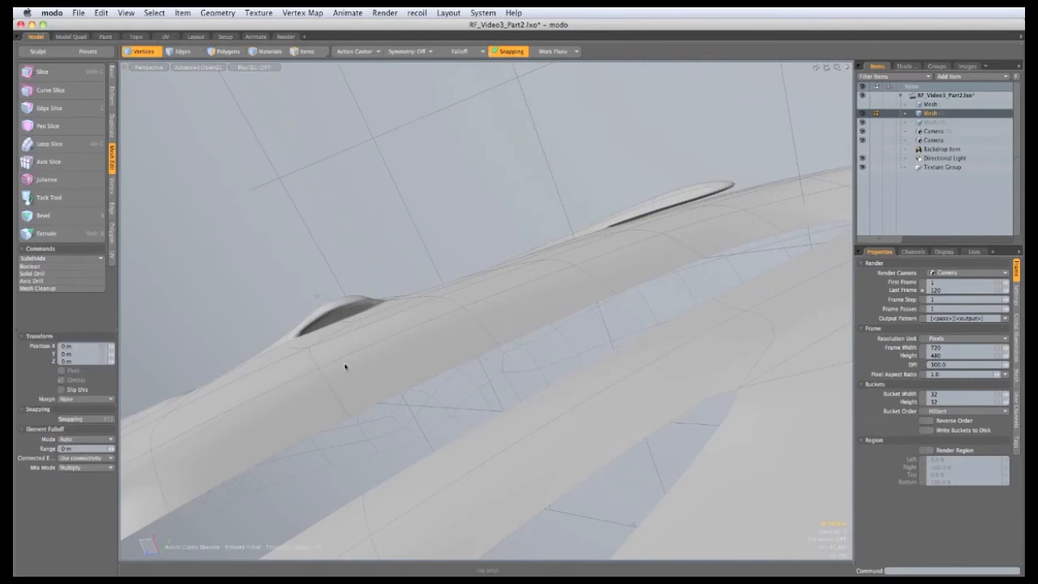
{"action": "left_click_drag", "start_coordinate": [346, 365], "coordinate": [343, 315], "text": "alt"}
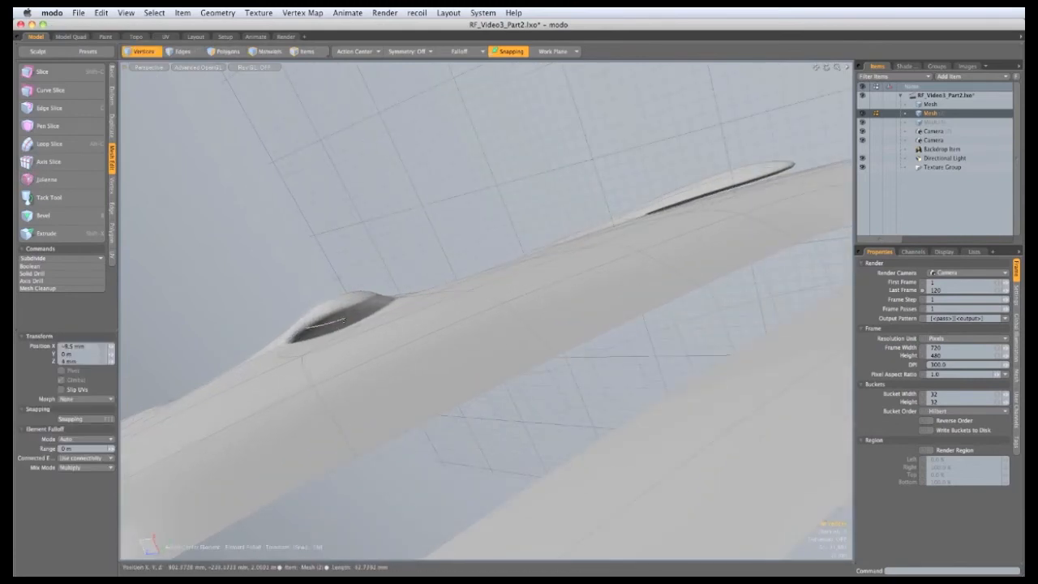
{"action": "left_click_drag", "start_coordinate": [347, 321], "coordinate": [503, 224], "text": "alt"}
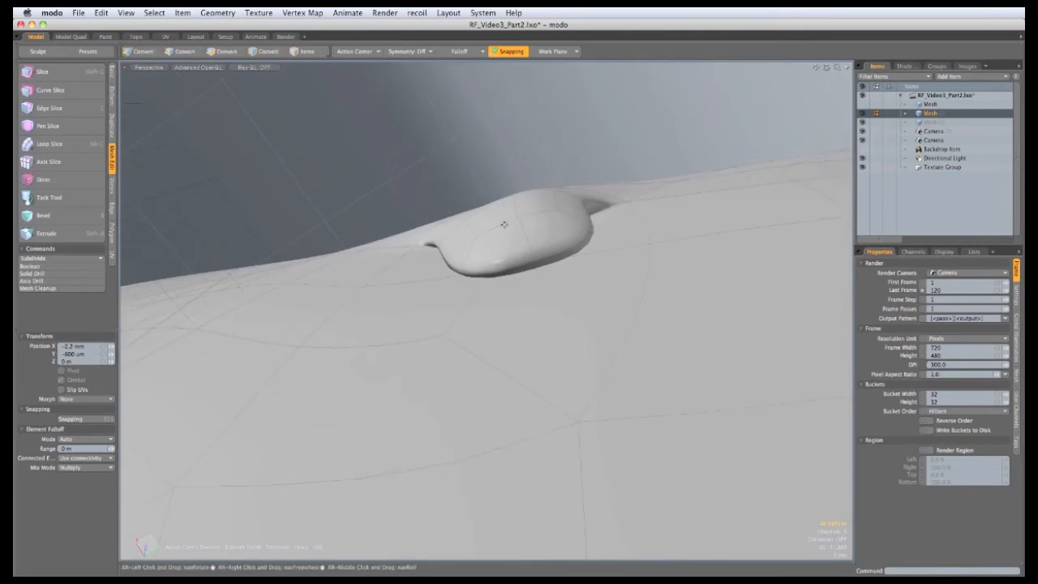
{"action": "left_click_drag", "start_coordinate": [529, 306], "coordinate": [378, 290], "text": "ctrl+alt"}
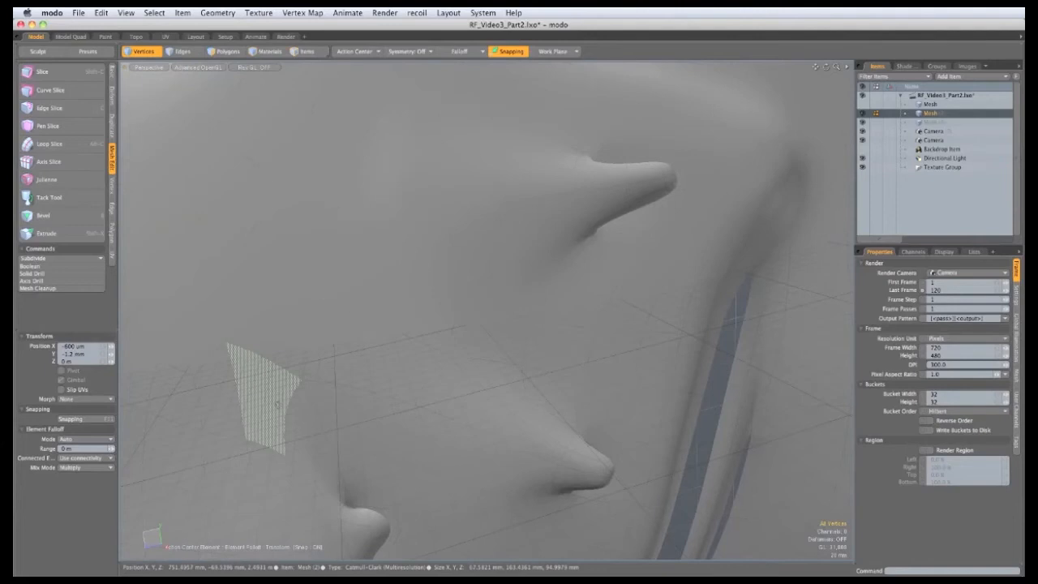
Step: Examine the smoothed spikes and the surface flow in front of them from several angles
{"action": "left_click_drag", "start_coordinate": [461, 331], "coordinate": [389, 245], "text": "alt"}
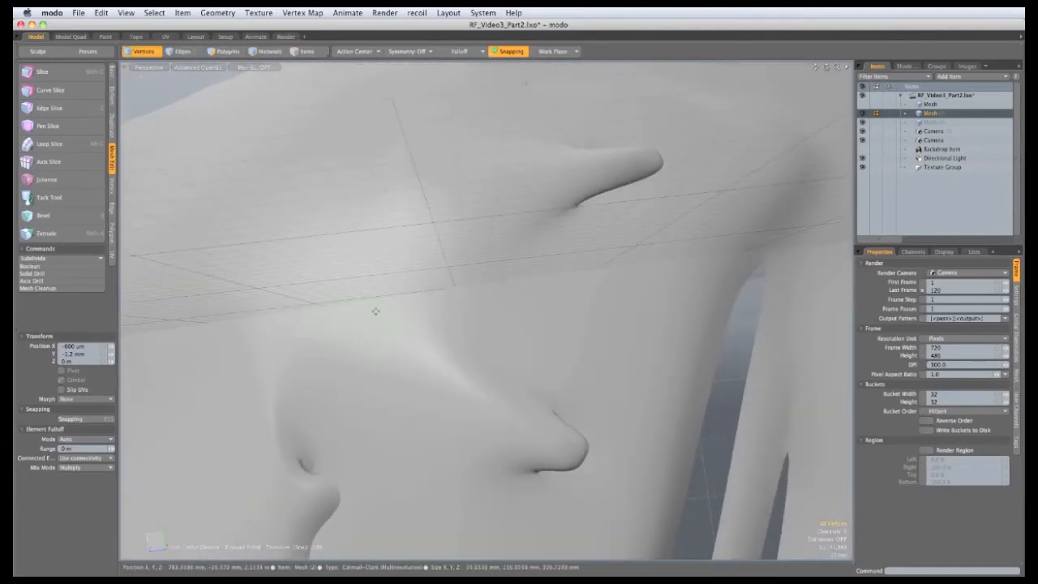
{"action": "left_click_drag", "start_coordinate": [331, 237], "coordinate": [451, 361], "text": "alt"}
{"action": "left_click_drag", "start_coordinate": [432, 257], "coordinate": [440, 295], "text": "alt"}
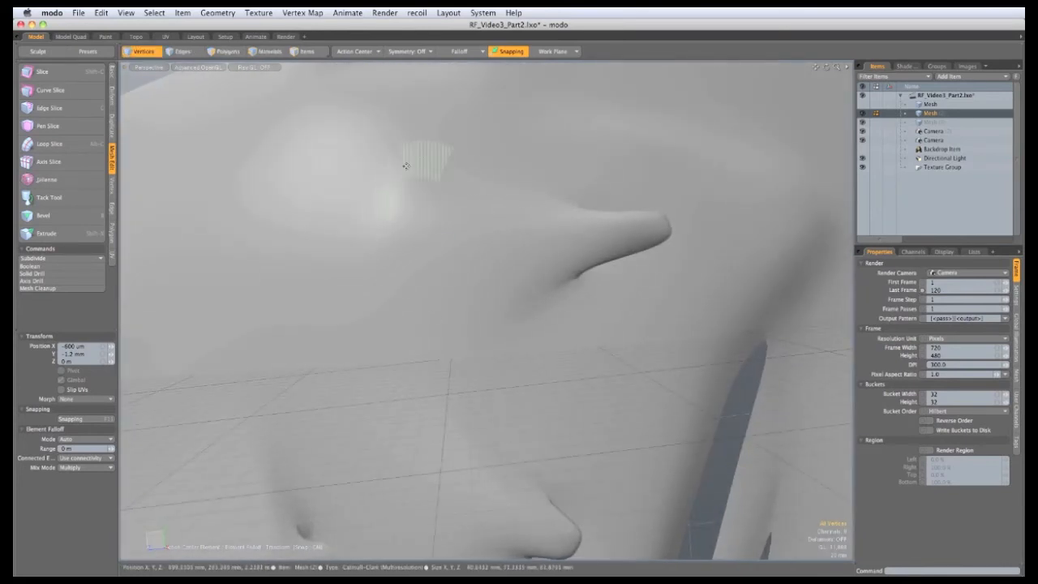
{"action": "left_click_drag", "start_coordinate": [425, 238], "coordinate": [459, 195], "text": "alt"}
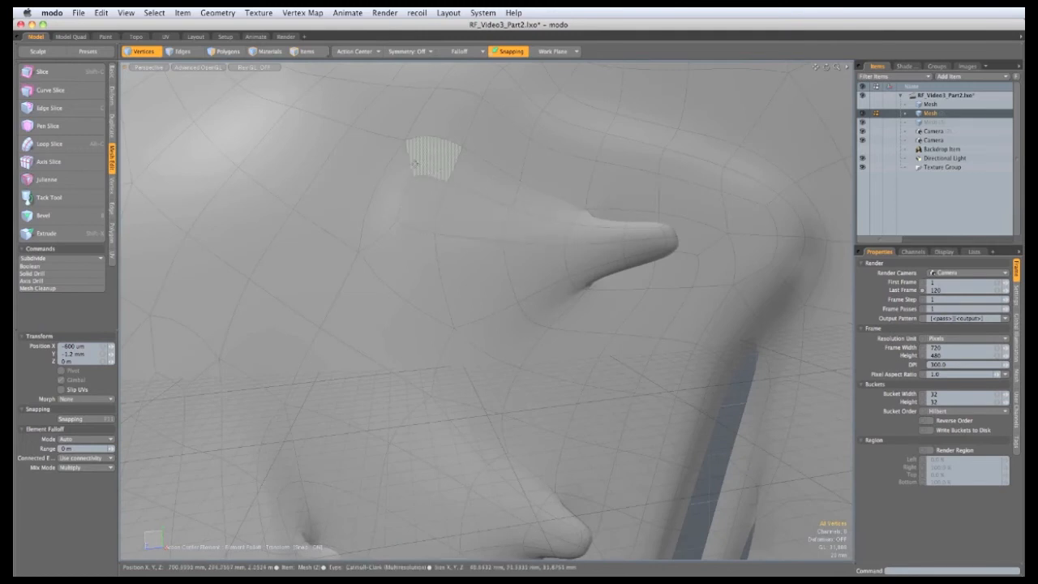
{"action": "left_click_drag", "start_coordinate": [406, 257], "coordinate": [452, 220], "text": "alt"}
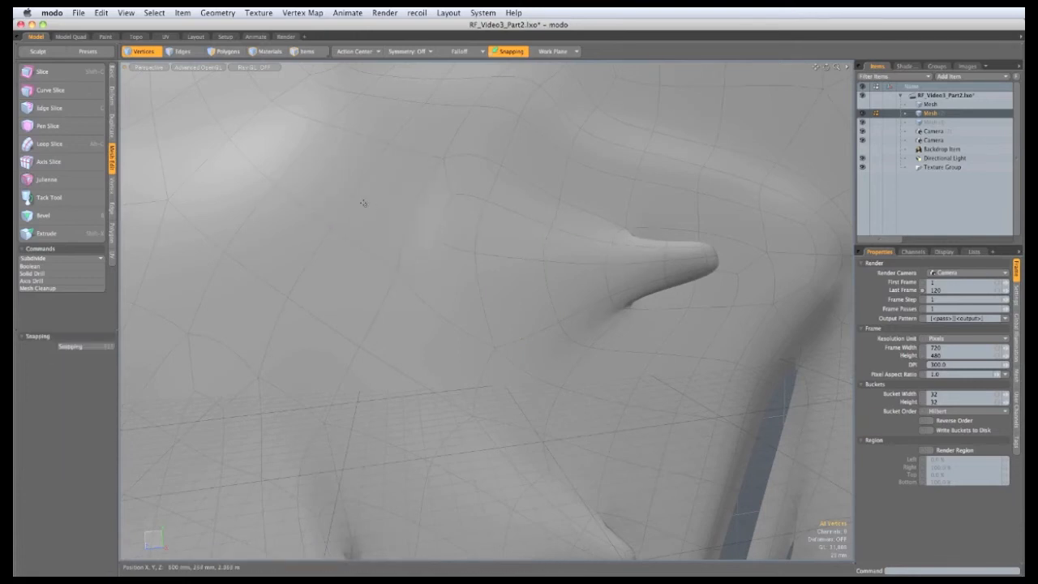
{"action": "key", "text": "2"}
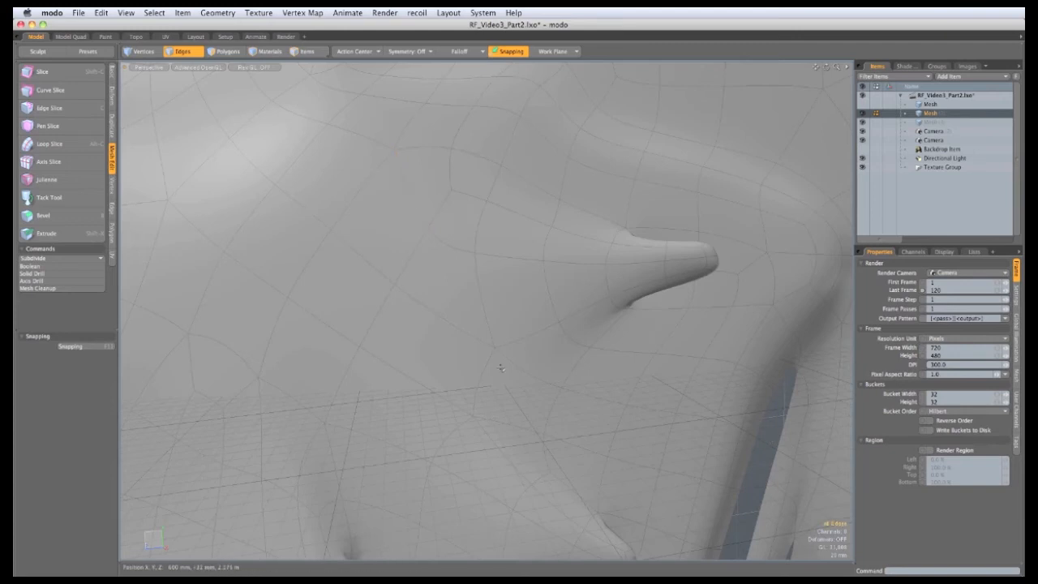
{"action": "left_click_drag", "start_coordinate": [568, 347], "coordinate": [489, 314], "text": "alt"}
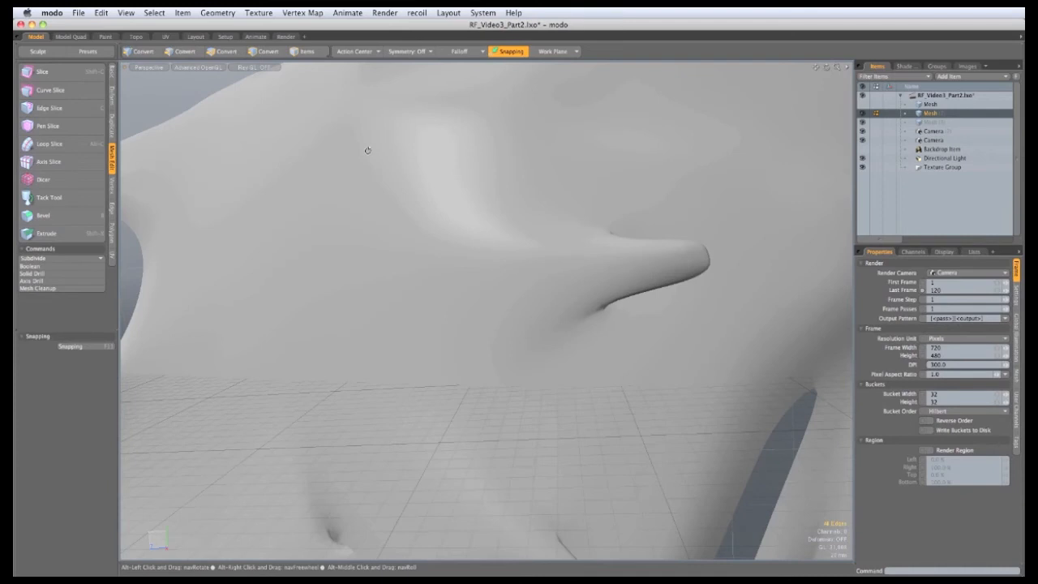
{"action": "left_click_drag", "start_coordinate": [393, 194], "coordinate": [489, 259], "text": "alt"}
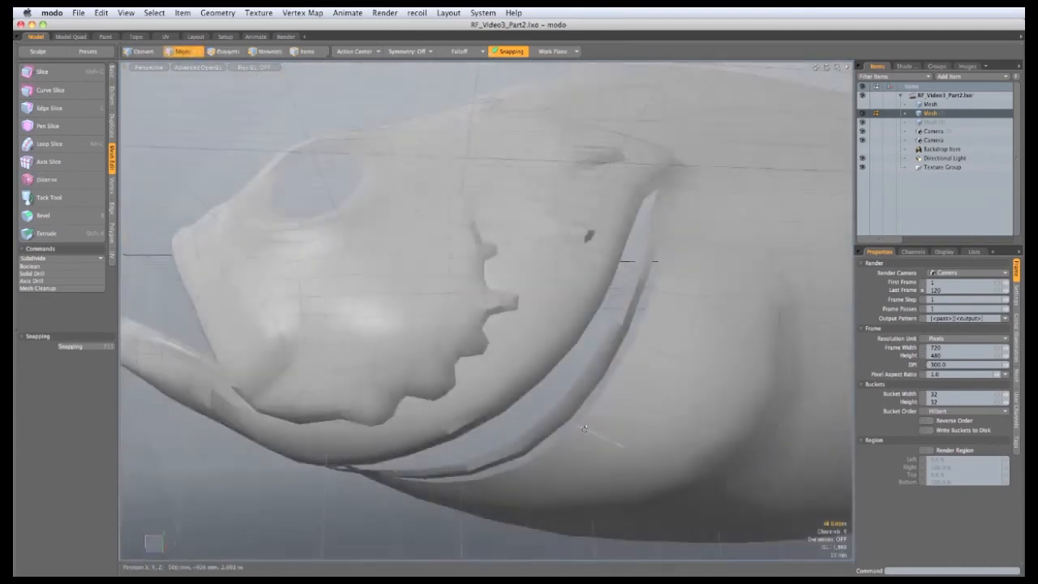
Step: Select the open edge loop around the rear gill slit and extend it toward the head with Edge Extend
{"action": "left_click_drag", "start_coordinate": [585, 404], "coordinate": [610, 399], "text": "ctrl+alt"}
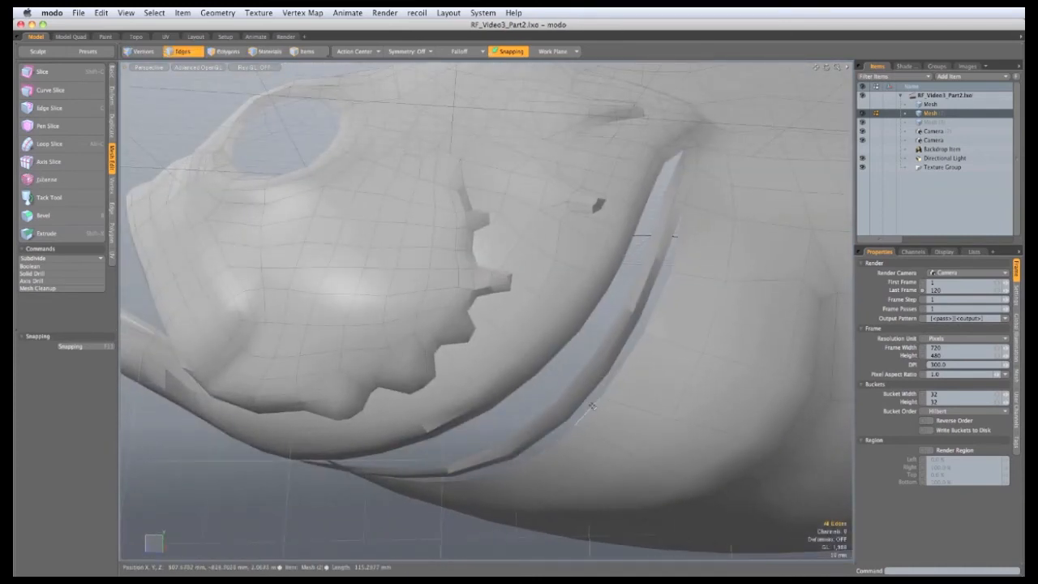
{"action": "double_click", "coordinate": [593, 405]}
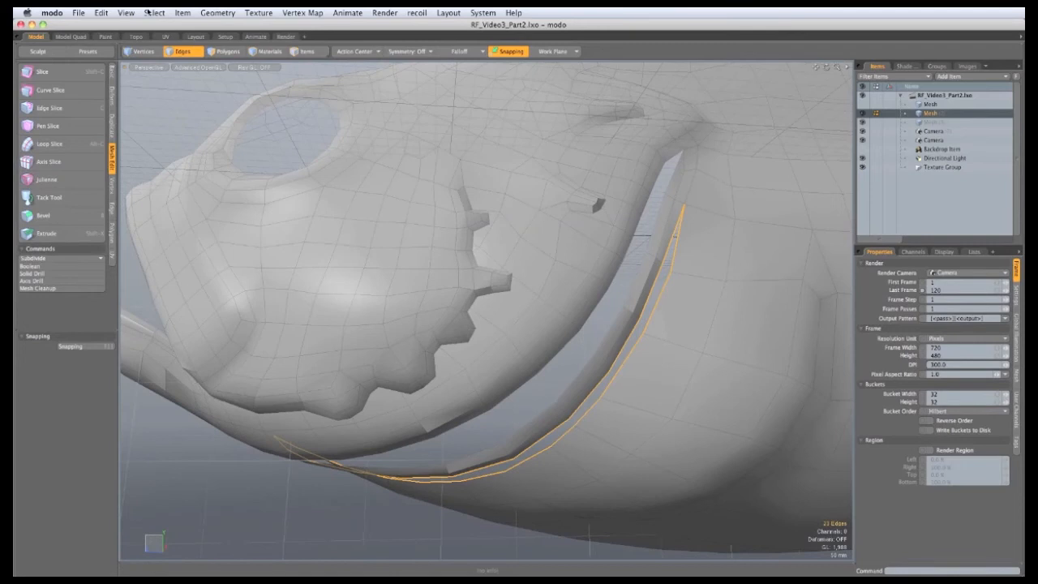
{"action": "key", "text": "z"}
{"action": "left_click_drag", "start_coordinate": [532, 445], "coordinate": [538, 446], "text": "alt"}
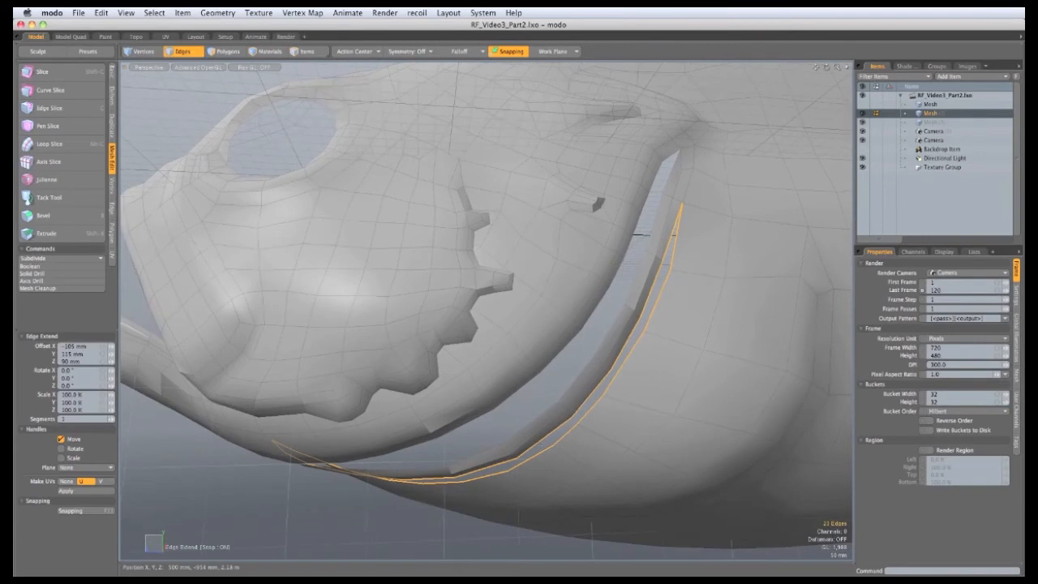
{"action": "left_click_drag", "start_coordinate": [658, 443], "coordinate": [456, 323]}
{"action": "left_click_drag", "start_coordinate": [457, 323], "coordinate": [639, 382], "text": "alt"}
Step: Scale down the rear gill slit's extended edge loop and move it slightly further into the body
{"action": "key", "text": "r"}
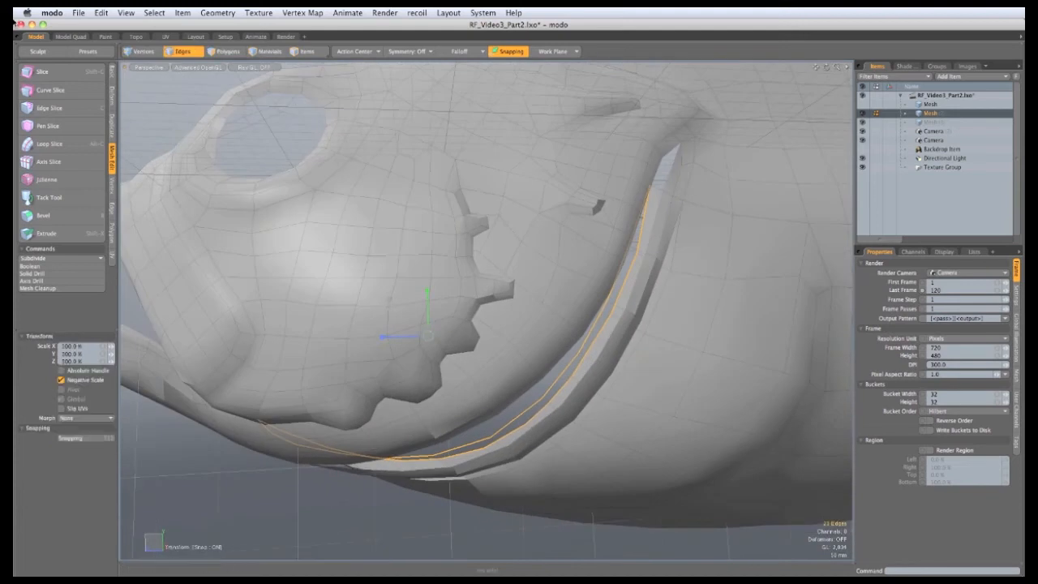
{"action": "left_click_drag", "start_coordinate": [428, 342], "coordinate": [329, 246]}
{"action": "key", "text": "w"}
{"action": "left_click_drag", "start_coordinate": [389, 299], "coordinate": [371, 285]}
Step: Extend the rear gill slit's loop again by X -66 mm, Y 56 mm, Z 74 mm and scale it to 93.5%
{"action": "key", "text": "z"}
{"action": "left_click_drag", "start_coordinate": [621, 380], "coordinate": [460, 318], "text": "alt"}
{"action": "left_click_drag", "start_coordinate": [467, 326], "coordinate": [700, 339], "text": "alt"}
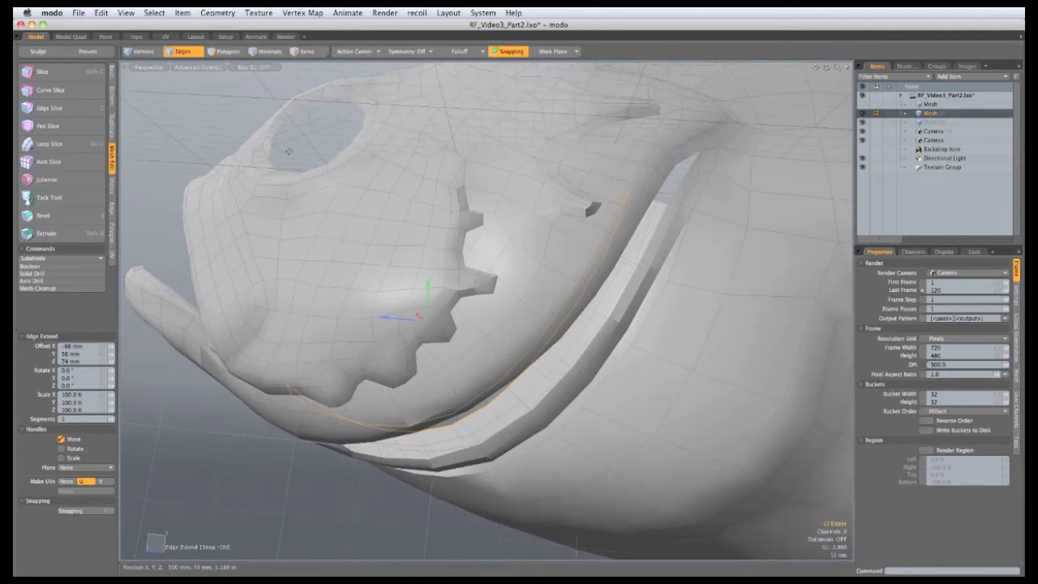
{"action": "key", "text": "r"}
{"action": "left_click_drag", "start_coordinate": [421, 328], "coordinate": [423, 322]}
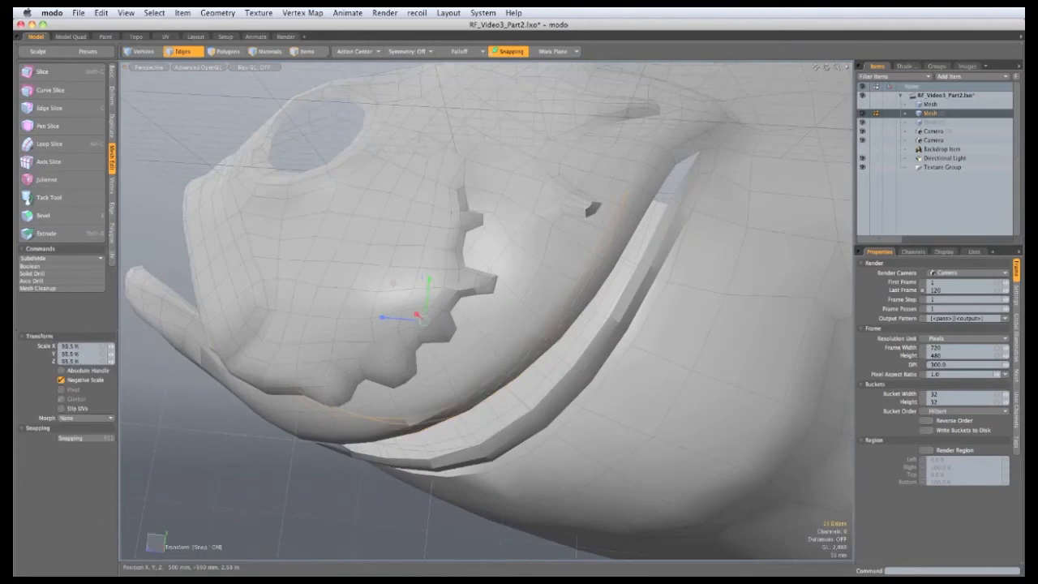
{"action": "key", "text": "space"}
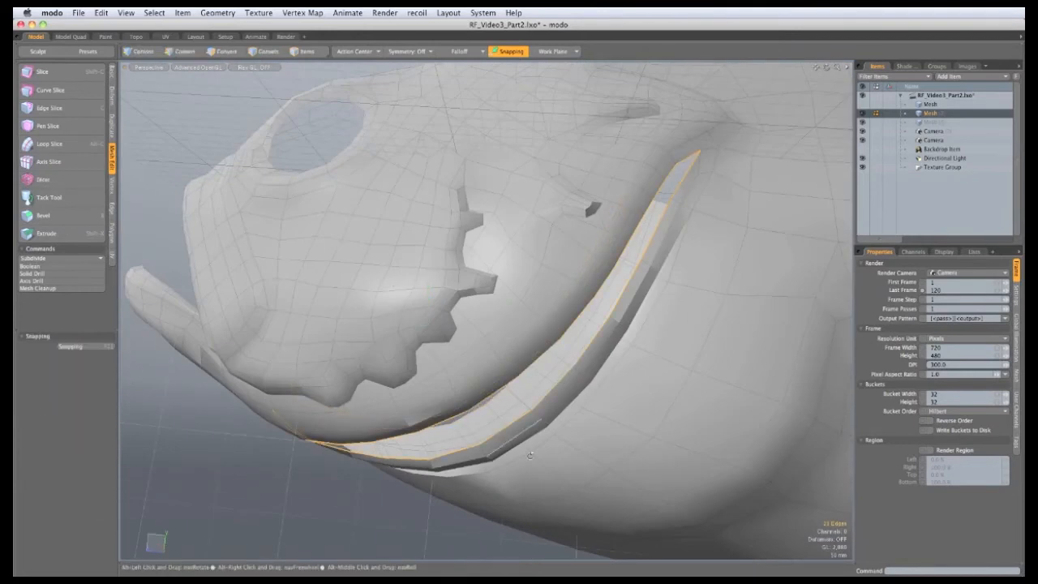
Step: Extend the front gill slit's edge loop inward under the gill cover and scale it to 97.5%
{"action": "left_click_drag", "start_coordinate": [559, 383], "coordinate": [516, 277], "text": "alt"}
{"action": "key", "text": "z"}
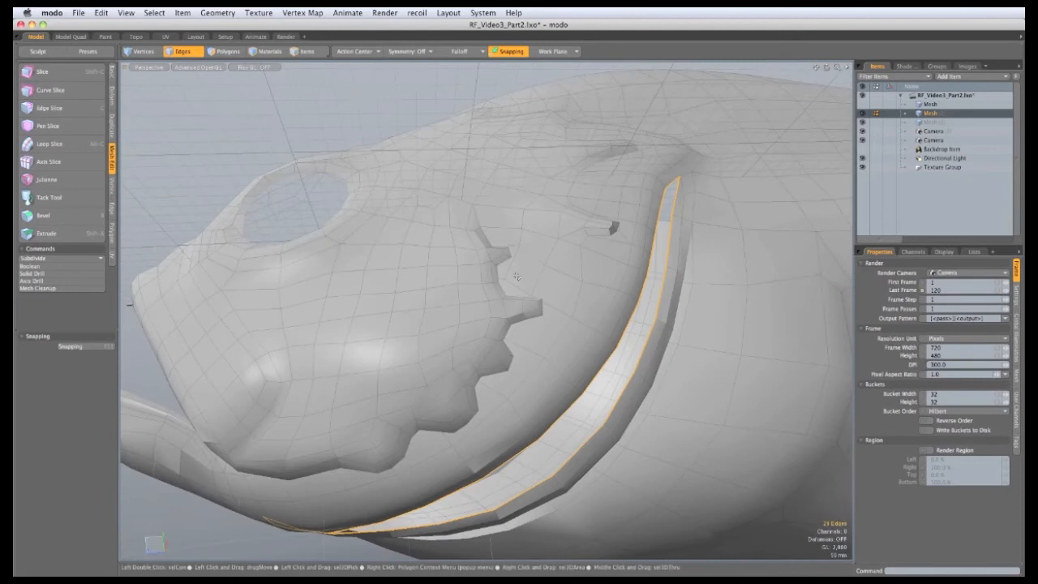
{"action": "left_click_drag", "start_coordinate": [550, 399], "coordinate": [297, 325], "text": "alt"}
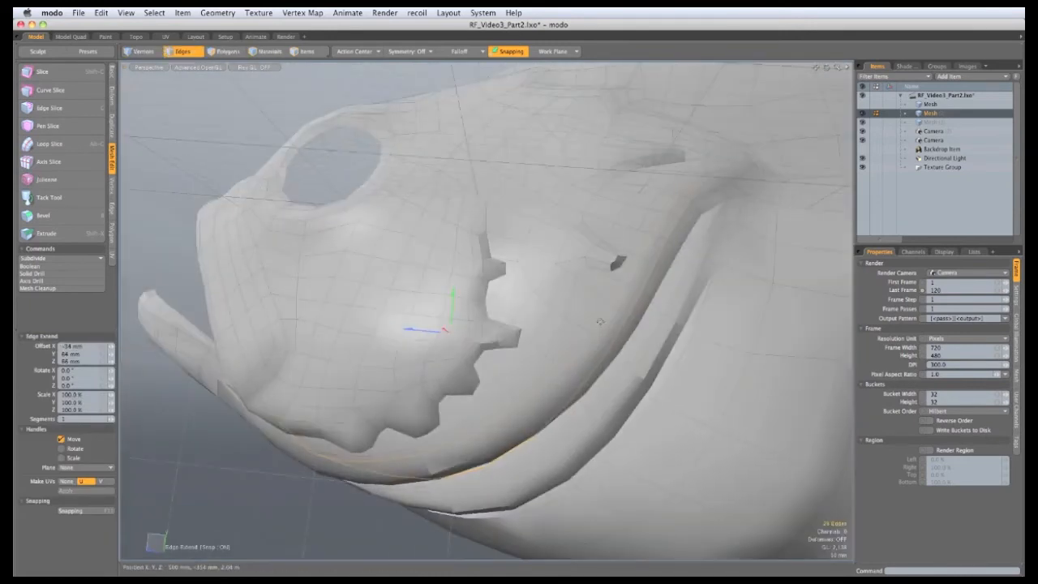
{"action": "left_click_drag", "start_coordinate": [446, 330], "coordinate": [440, 330]}
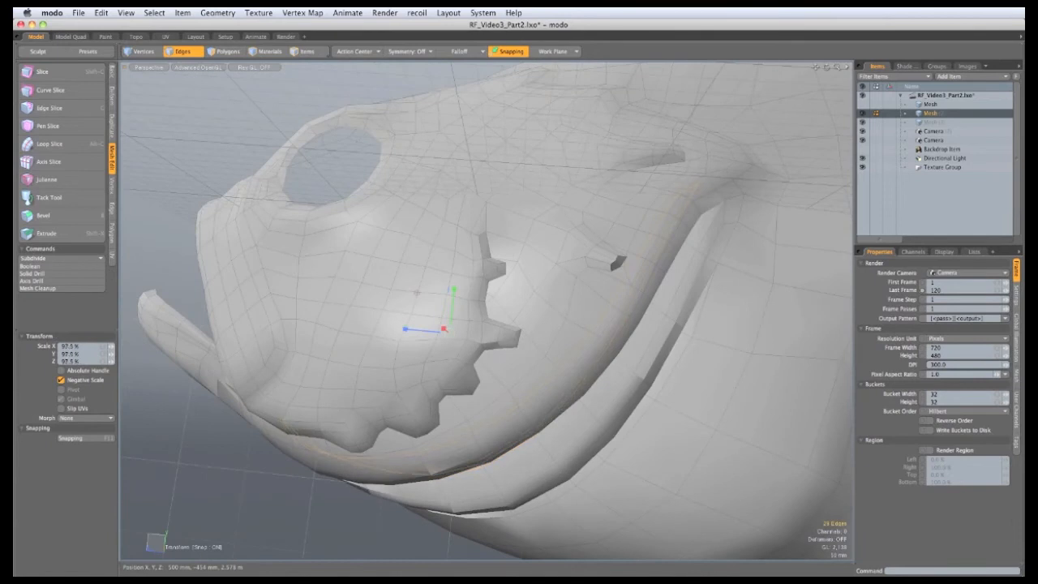
Step: Extend the front gill slit's edge loop further inward with Edge Extend and scale it to 94%
{"action": "key", "text": "z"}
{"action": "mouse_move", "coordinate": [478, 363]}
{"action": "left_mouse_down", "text": "alt"}
{"action": "mouse_move", "coordinate": [497, 384]}
{"action": "mouse_move", "coordinate": [484, 371]}
{"action": "mouse_move", "coordinate": [492, 363]}
{"action": "mouse_move", "coordinate": [462, 354]}
{"action": "left_mouse_up", "text": "alt"}
{"action": "left_click_drag", "start_coordinate": [451, 309], "coordinate": [464, 314]}
{"action": "left_click_drag", "start_coordinate": [519, 339], "coordinate": [725, 357], "text": "alt"}
{"action": "key", "text": "r"}
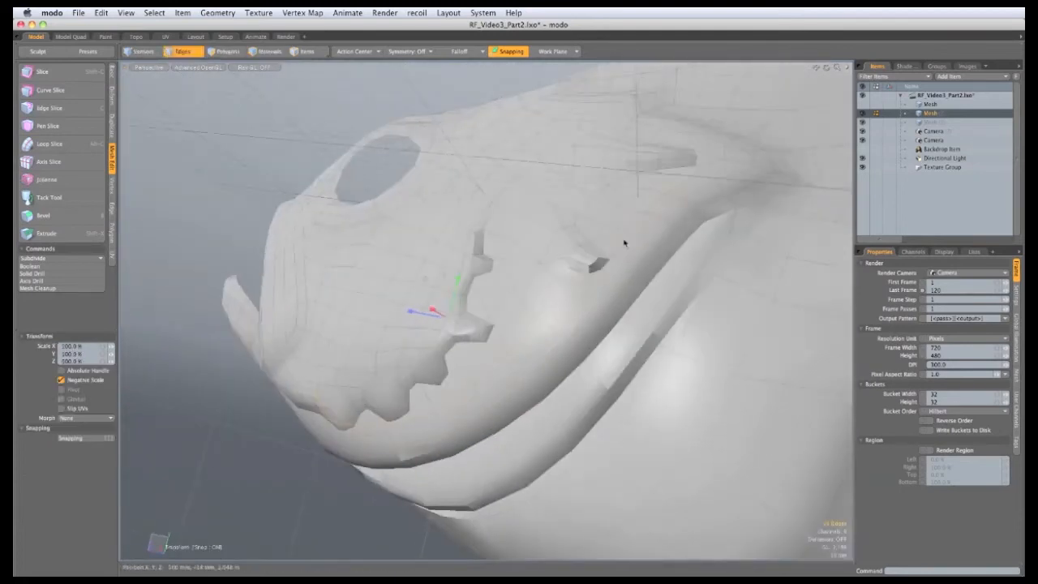
{"action": "left_click_drag", "start_coordinate": [623, 241], "coordinate": [673, 245], "text": "alt"}
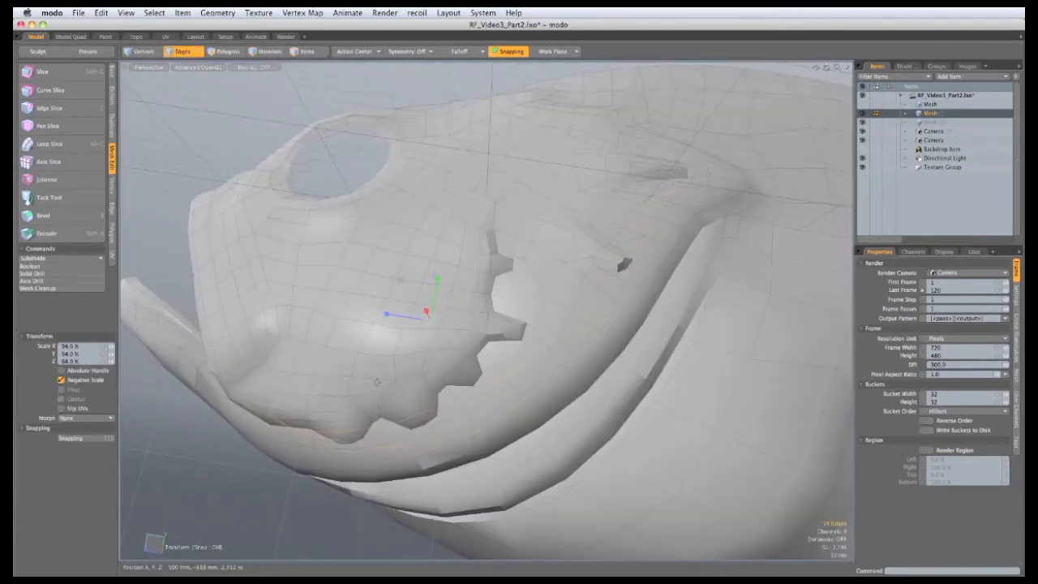
{"action": "key", "text": "q"}
{"action": "left_click_drag", "start_coordinate": [377, 381], "coordinate": [494, 391], "text": "alt"}
Step: Adjust the geometry at the narrow ends of the gill slits with Element Move to tidy their inner surfaces
{"action": "key", "text": "Tab"}
{"action": "key", "text": "Tab"}
{"action": "left_click_drag", "start_coordinate": [519, 322], "coordinate": [515, 349], "text": "ctrl+alt"}
{"action": "key", "text": "t"}
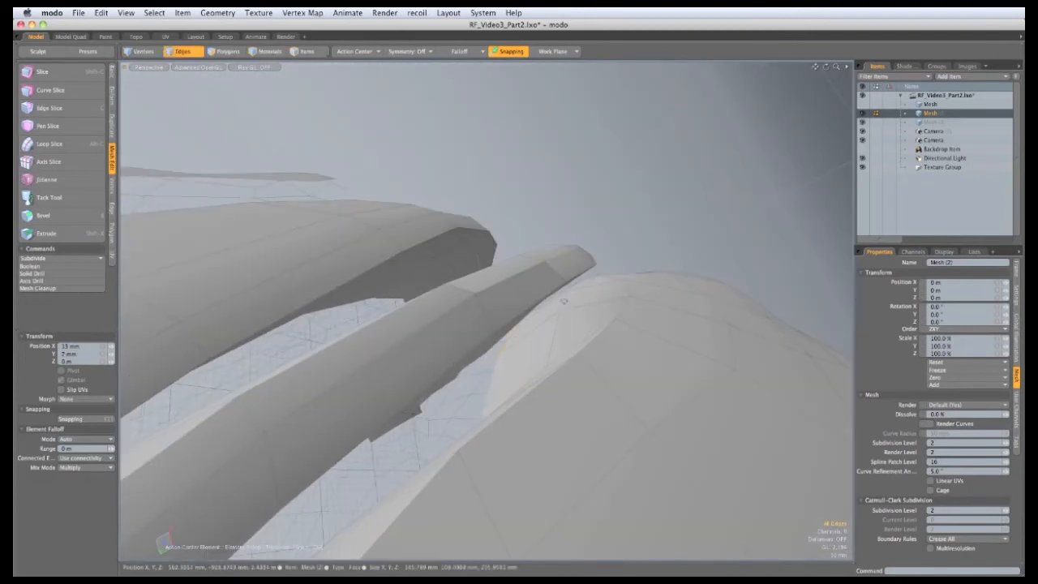
{"action": "middle_click_drag", "start_coordinate": [604, 301], "coordinate": [565, 368]}
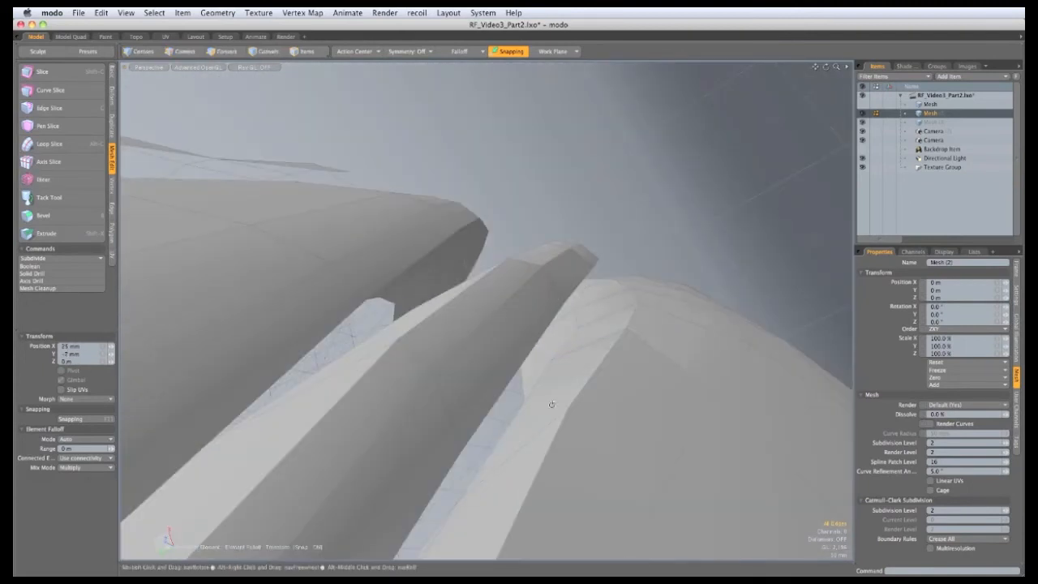
{"action": "left_click_drag", "start_coordinate": [551, 403], "coordinate": [529, 322], "text": "alt"}
{"action": "scroll", "coordinate": [577, 345], "scroll_direction": "up", "scroll_amount": 4}
{"action": "left_click", "coordinate": [554, 329]}
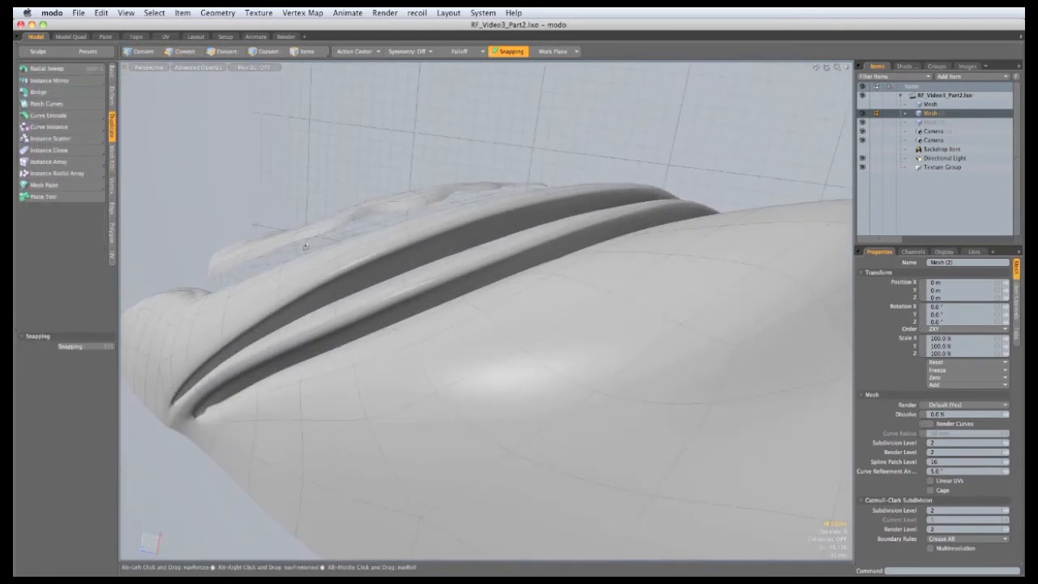
Step: Turn off the smoothed subdivision display and select the band of polygons along the gill cover's spiked edge
{"action": "left_click_drag", "start_coordinate": [491, 317], "coordinate": [539, 268], "text": "alt"}
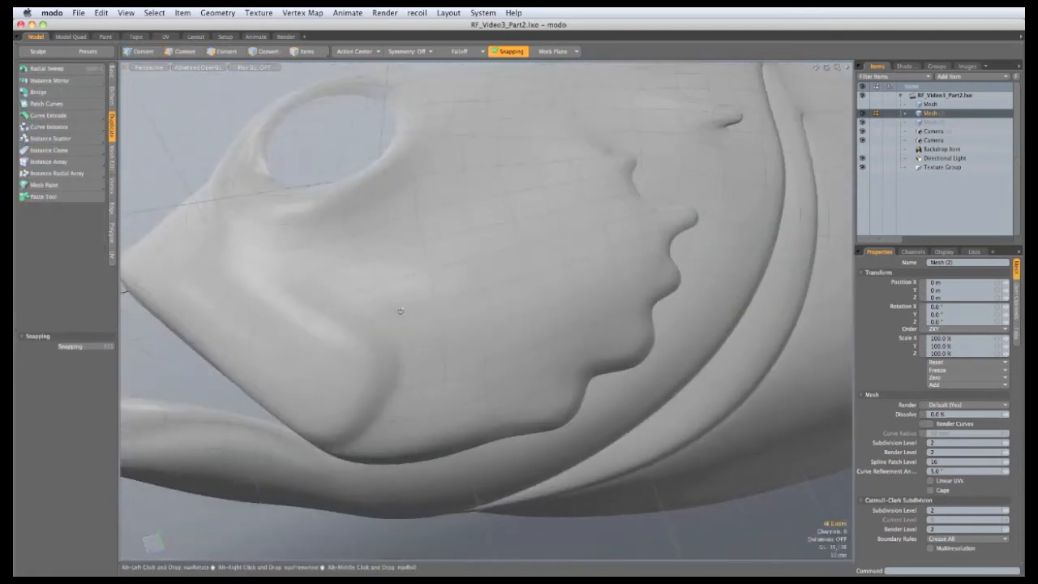
{"action": "mouse_move", "coordinate": [442, 214]}
{"action": "left_mouse_down", "text": "alt"}
{"action": "mouse_move", "coordinate": [511, 256]}
{"action": "mouse_move", "coordinate": [435, 290]}
{"action": "mouse_move", "coordinate": [454, 308]}
{"action": "mouse_move", "coordinate": [563, 292]}
{"action": "mouse_move", "coordinate": [579, 302]}
{"action": "left_mouse_up", "text": "alt"}
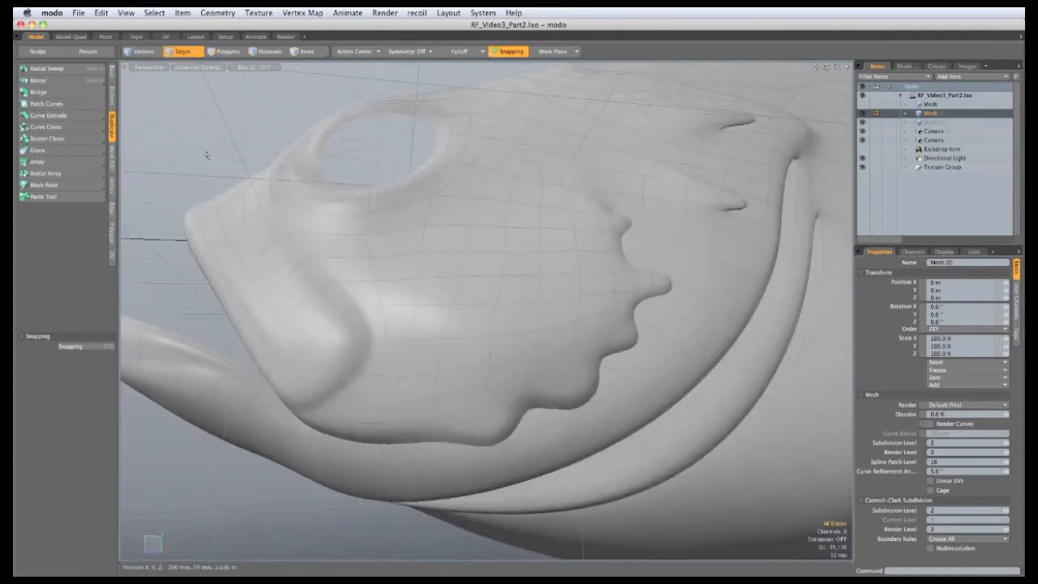
{"action": "key", "text": "Tab"}
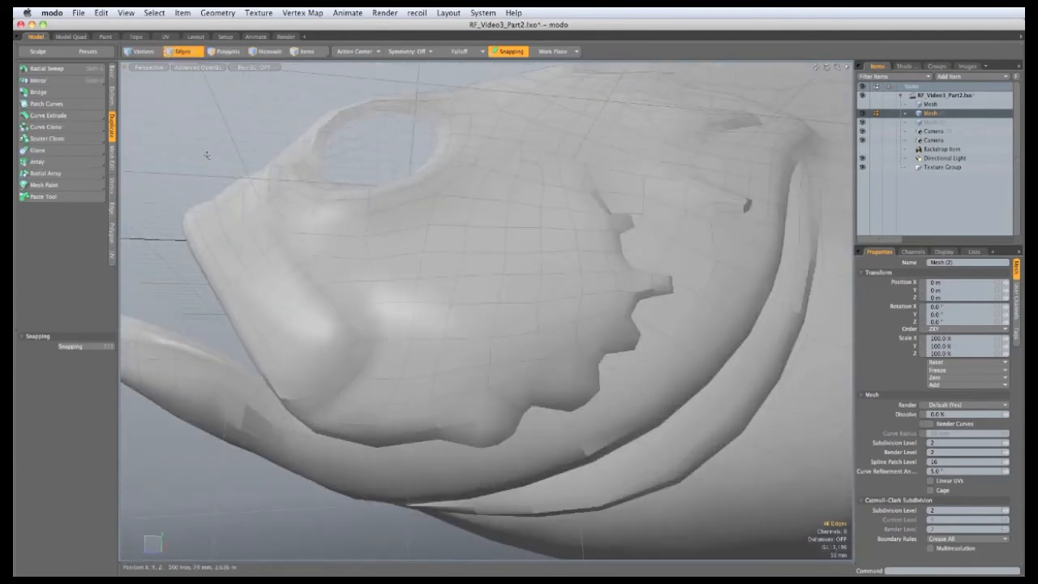
{"action": "left_click_drag", "start_coordinate": [575, 324], "coordinate": [575, 242], "text": "alt"}
{"action": "key", "text": "2"}
{"action": "key", "text": "3"}
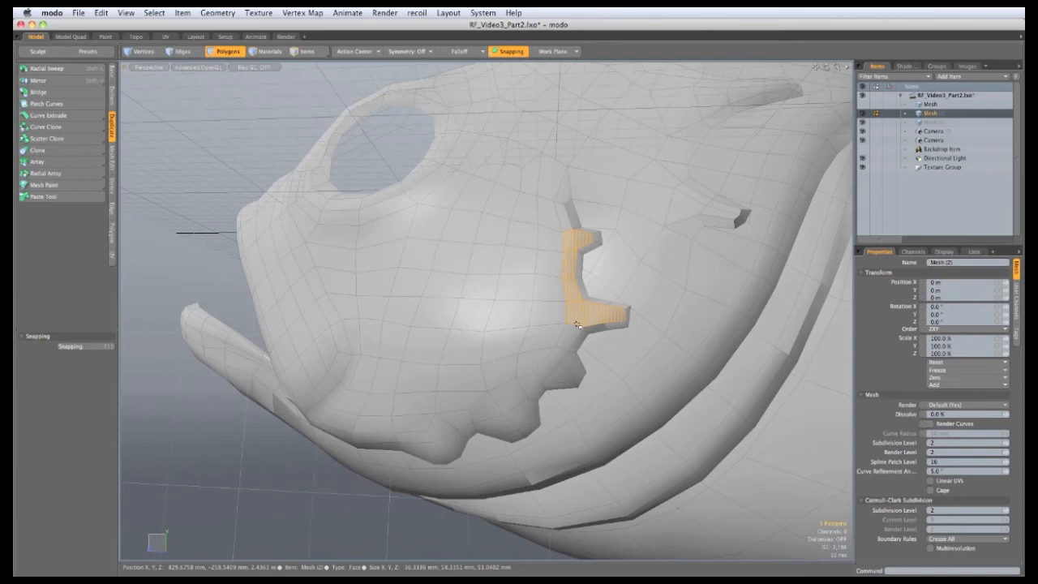
{"action": "mouse_move", "coordinate": [576, 324]}
{"action": "left_mouse_down"}
{"action": "mouse_move", "coordinate": [563, 367]}
{"action": "mouse_move", "coordinate": [497, 408]}
{"action": "left_mouse_up"}
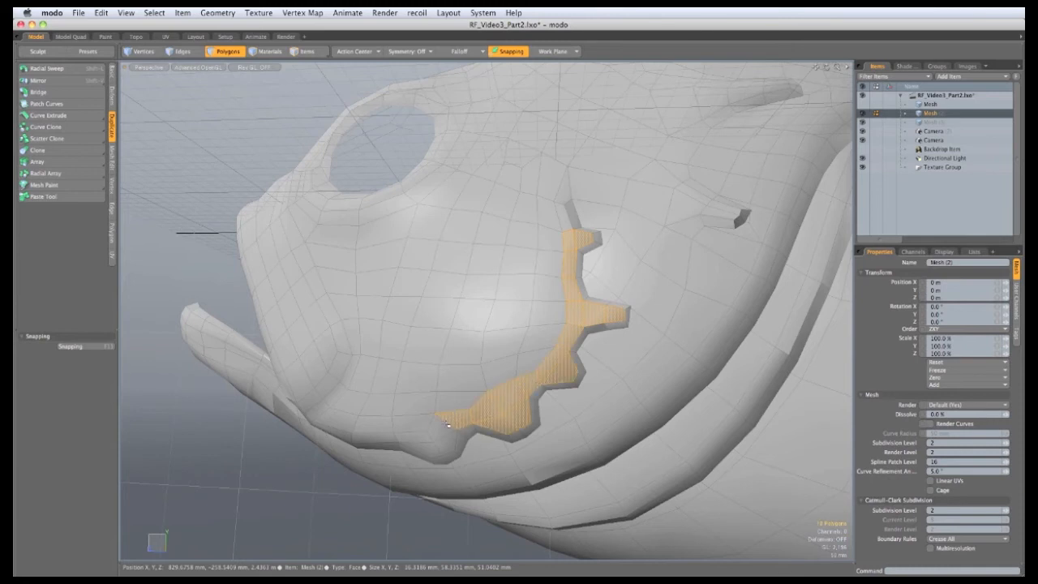
{"action": "mouse_move", "coordinate": [445, 447]}
{"action": "left_mouse_down"}
{"action": "mouse_move", "coordinate": [329, 428]}
{"action": "mouse_move", "coordinate": [431, 297]}
{"action": "mouse_move", "coordinate": [399, 285]}
{"action": "mouse_move", "coordinate": [431, 359]}
{"action": "left_mouse_up"}
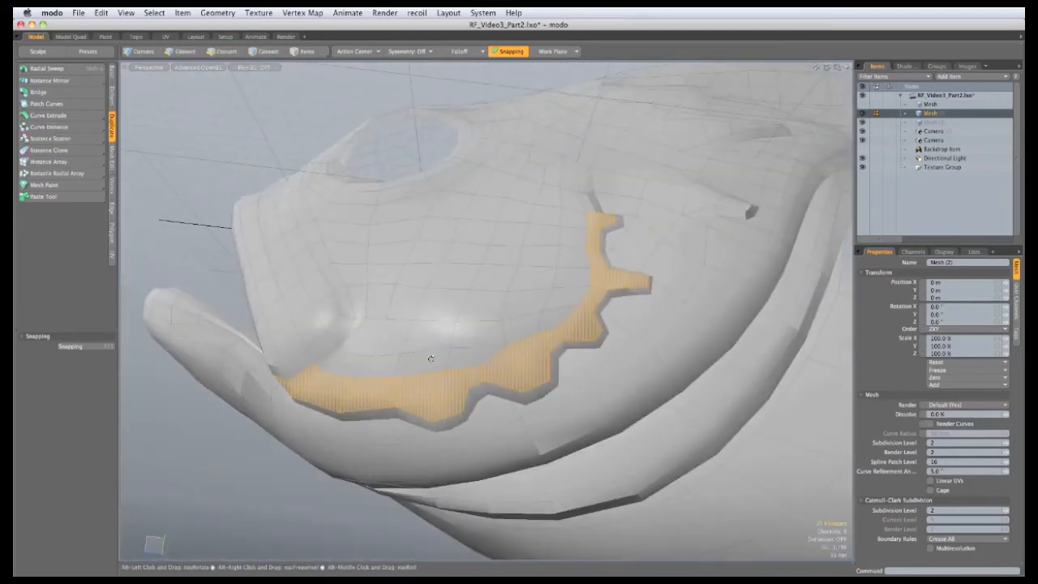
Step: Paste a copy of the spiked polygon band into the Mesh (3) layer and flip its polygons
{"action": "left_click", "coordinate": [939, 121]}
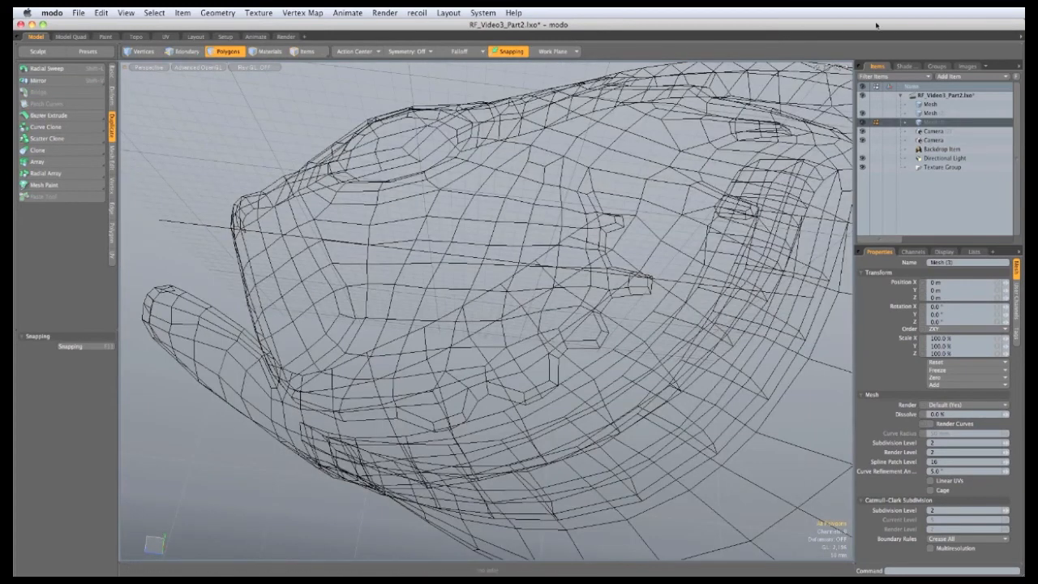
{"action": "key", "text": "f"}
{"action": "mouse_move", "coordinate": [633, 322]}
{"action": "left_mouse_down", "text": "alt"}
{"action": "mouse_move", "coordinate": [238, 374]}
{"action": "mouse_move", "coordinate": [711, 343]}
{"action": "mouse_move", "coordinate": [519, 292]}
{"action": "mouse_move", "coordinate": [381, 288]}
{"action": "mouse_move", "coordinate": [453, 280]}
{"action": "mouse_move", "coordinate": [487, 219]}
{"action": "mouse_move", "coordinate": [454, 300]}
{"action": "mouse_move", "coordinate": [393, 271]}
{"action": "left_mouse_up", "text": "alt"}
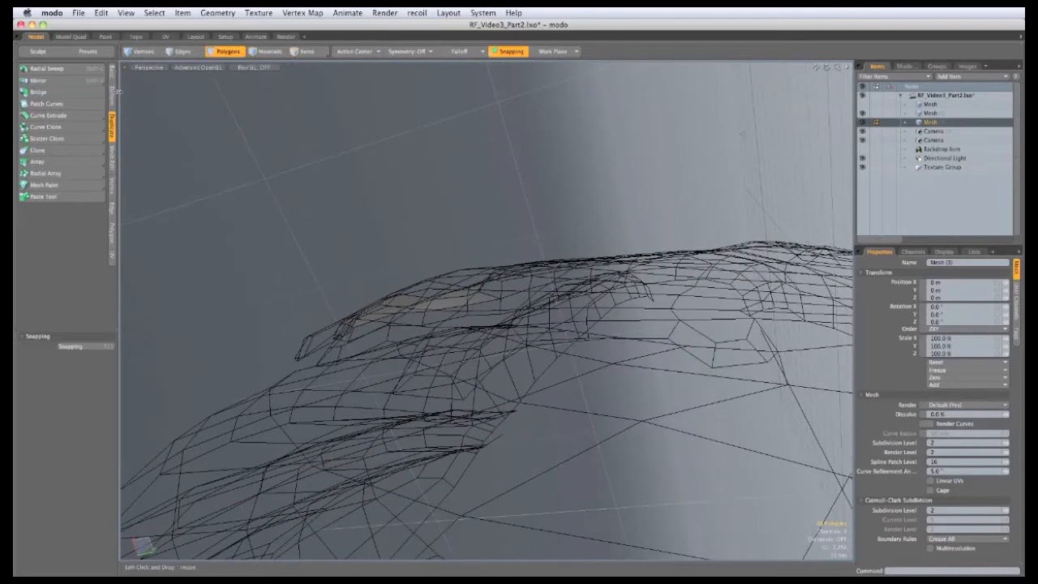
Step: Push the copied polygon band 33 mm inward and move it back into the Mesh (2) layer
{"action": "left_click", "coordinate": [112, 94]}
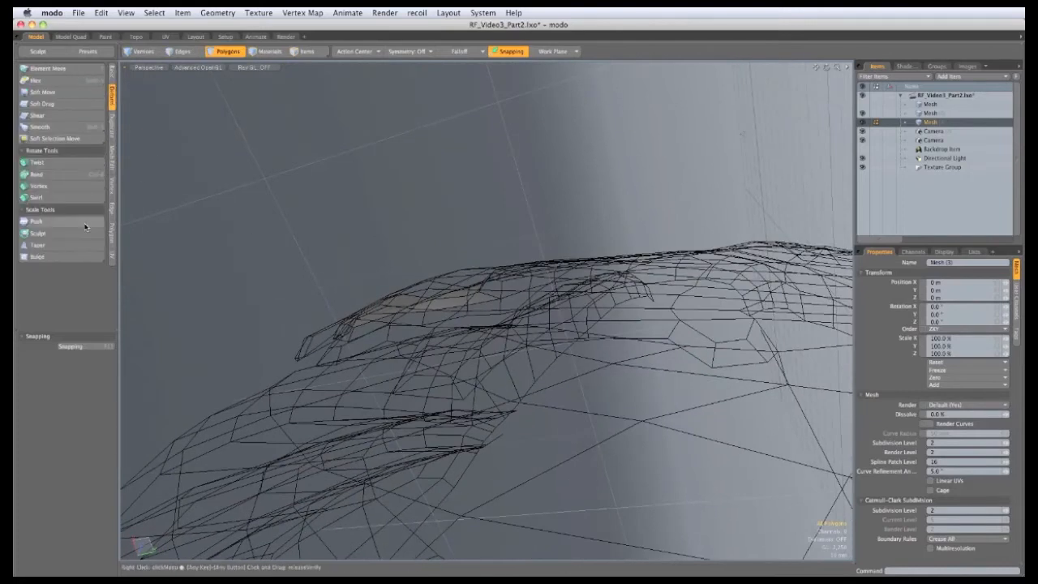
{"action": "left_click", "coordinate": [48, 221]}
{"action": "mouse_move", "coordinate": [344, 327]}
{"action": "left_mouse_down", "text": "alt"}
{"action": "mouse_move", "coordinate": [341, 336]}
{"action": "mouse_move", "coordinate": [337, 326]}
{"action": "left_mouse_up", "text": "alt"}
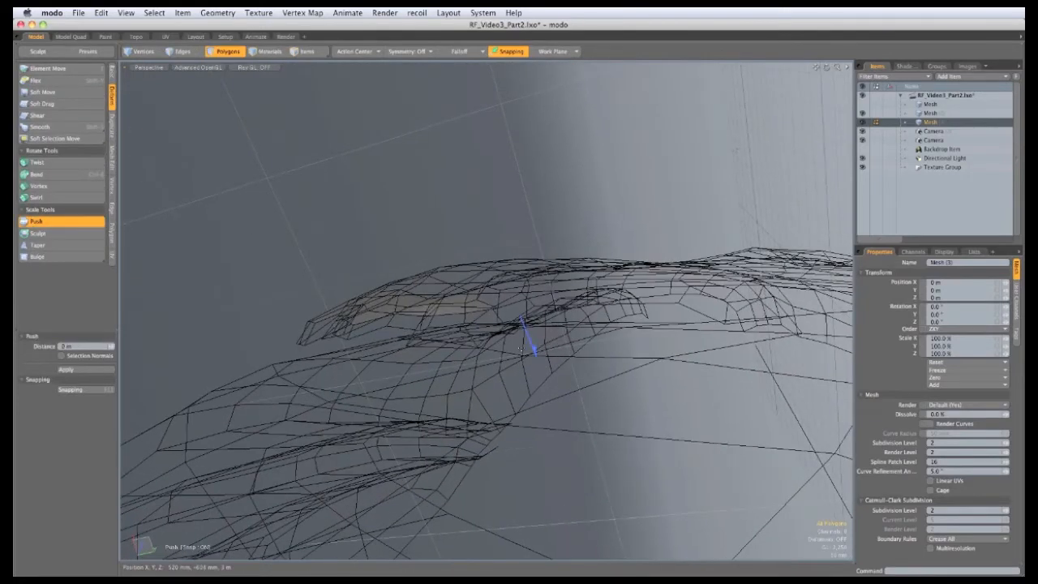
{"action": "mouse_move", "coordinate": [535, 355]}
{"action": "left_mouse_down"}
{"action": "mouse_move", "coordinate": [529, 365]}
{"action": "mouse_move", "coordinate": [526, 355]}
{"action": "mouse_move", "coordinate": [491, 430]}
{"action": "mouse_move", "coordinate": [448, 336]}
{"action": "mouse_move", "coordinate": [535, 349]}
{"action": "left_mouse_up"}
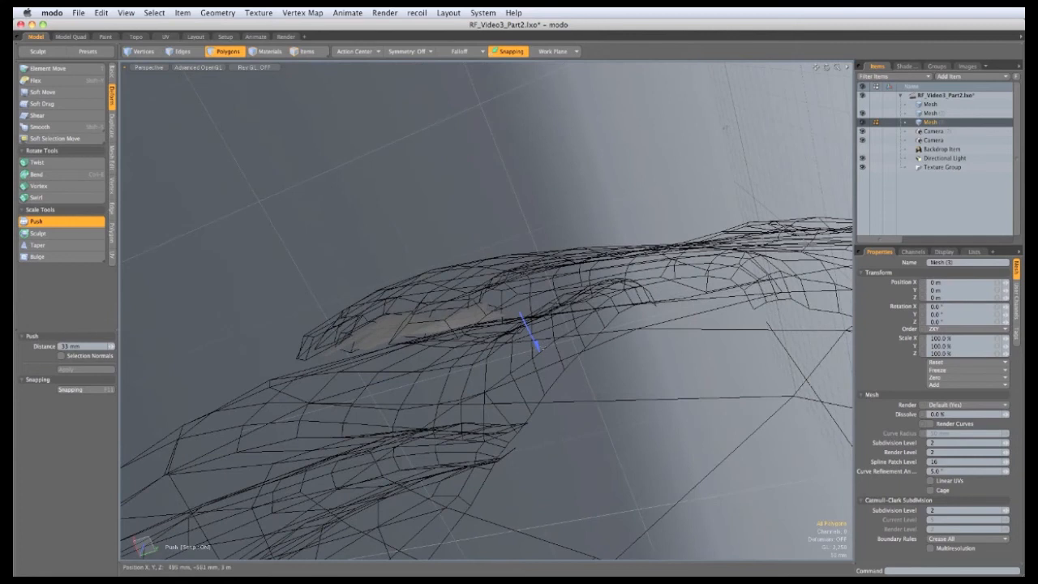
{"action": "key", "text": "space"}
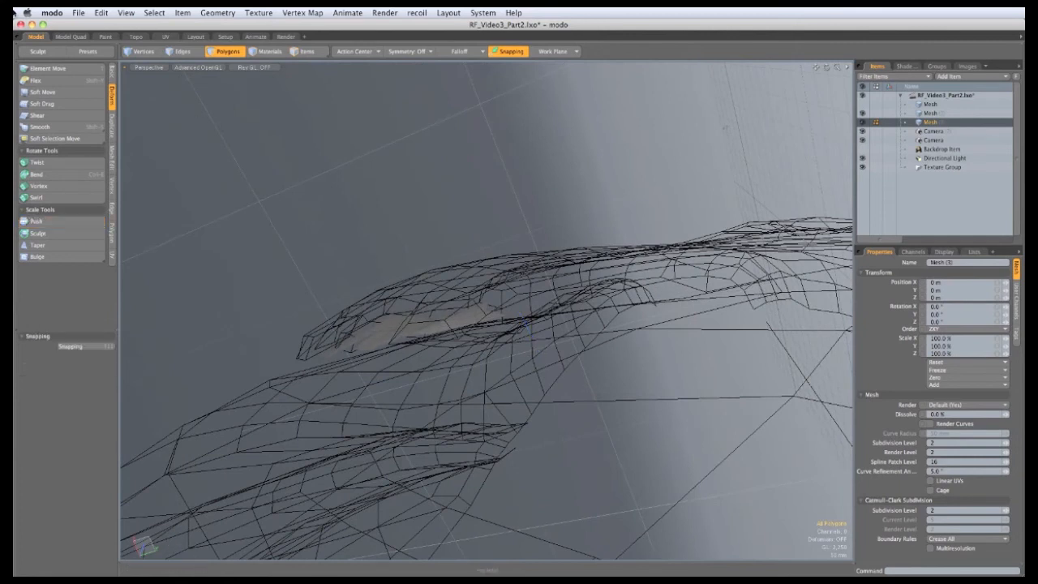
{"action": "left_click", "coordinate": [930, 114]}
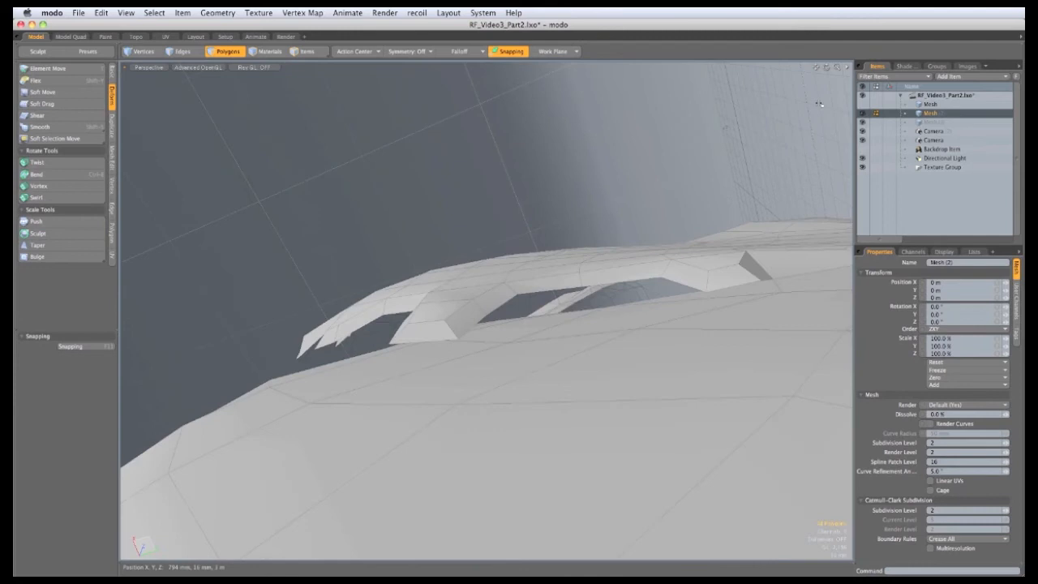
Step: Select the spiked outer boundary edges of the copied band from inside the head
{"action": "left_click_drag", "start_coordinate": [604, 324], "coordinate": [465, 230], "text": "alt"}
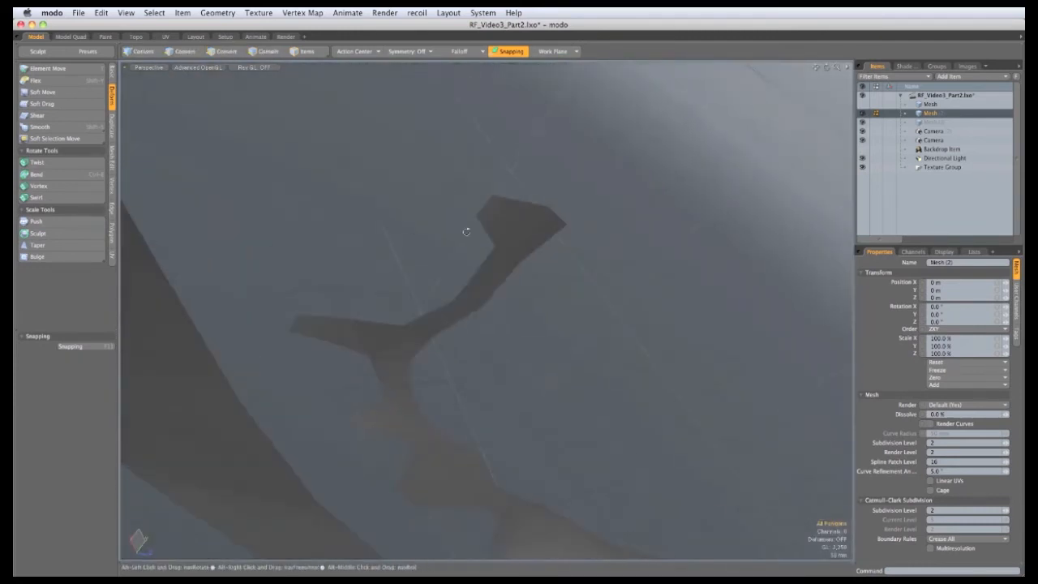
{"action": "key", "text": "2"}
{"action": "left_click", "coordinate": [516, 195]}
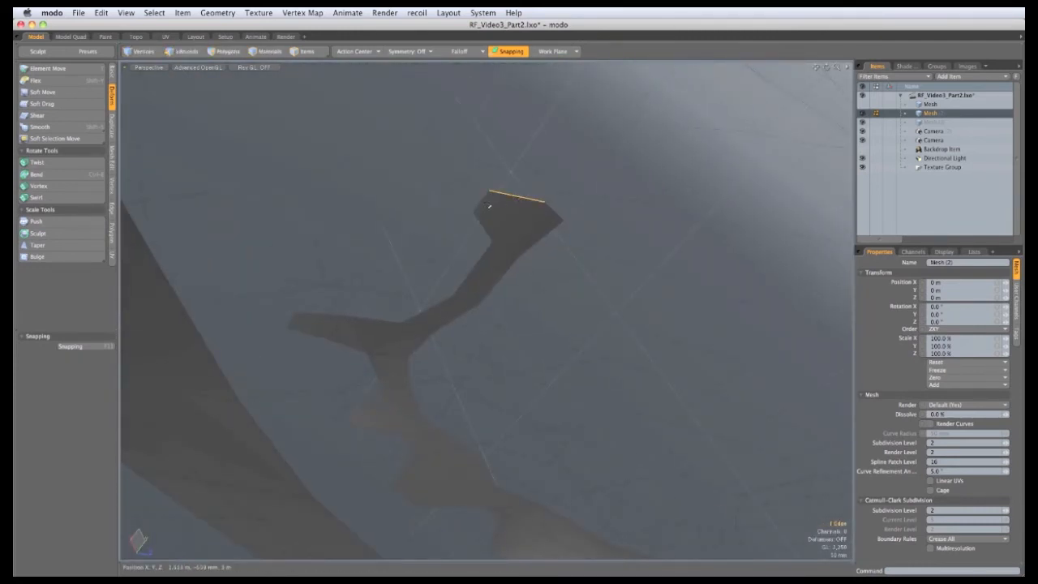
{"action": "left_click", "coordinate": [486, 208], "text": "shift"}
{"action": "left_click_drag", "start_coordinate": [487, 211], "coordinate": [515, 270], "text": "alt"}
{"action": "mouse_move", "coordinate": [486, 313]}
{"action": "left_mouse_down", "text": "alt"}
{"action": "mouse_move", "coordinate": [480, 332]}
{"action": "mouse_move", "coordinate": [465, 287]}
{"action": "mouse_move", "coordinate": [467, 312]}
{"action": "left_mouse_up", "text": "alt"}
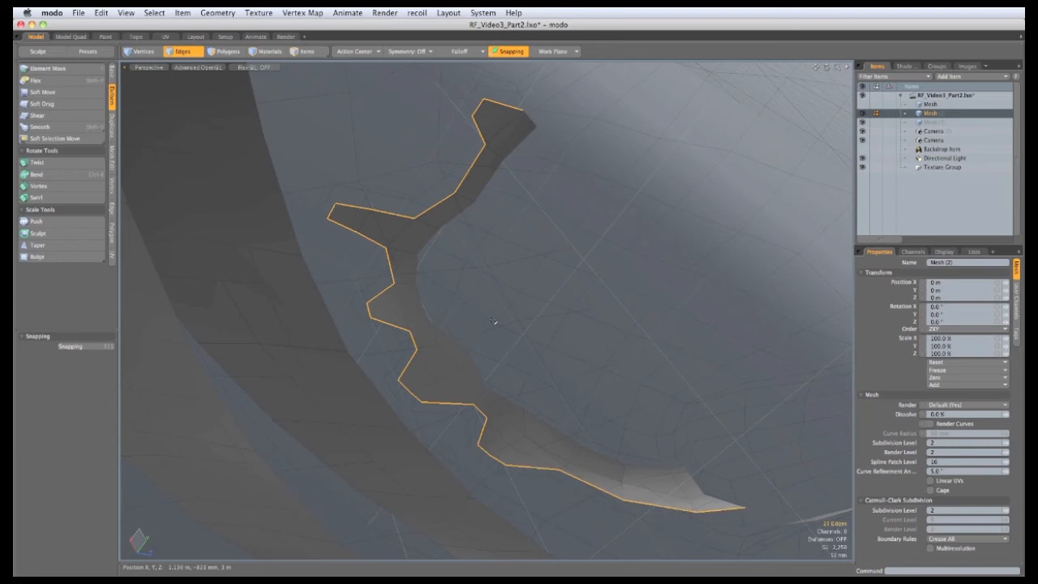
Step: Add the matching open edges along the gill cover's outer spiked rim to the edge selection
{"action": "left_click_drag", "start_coordinate": [494, 322], "coordinate": [406, 398], "text": "alt"}
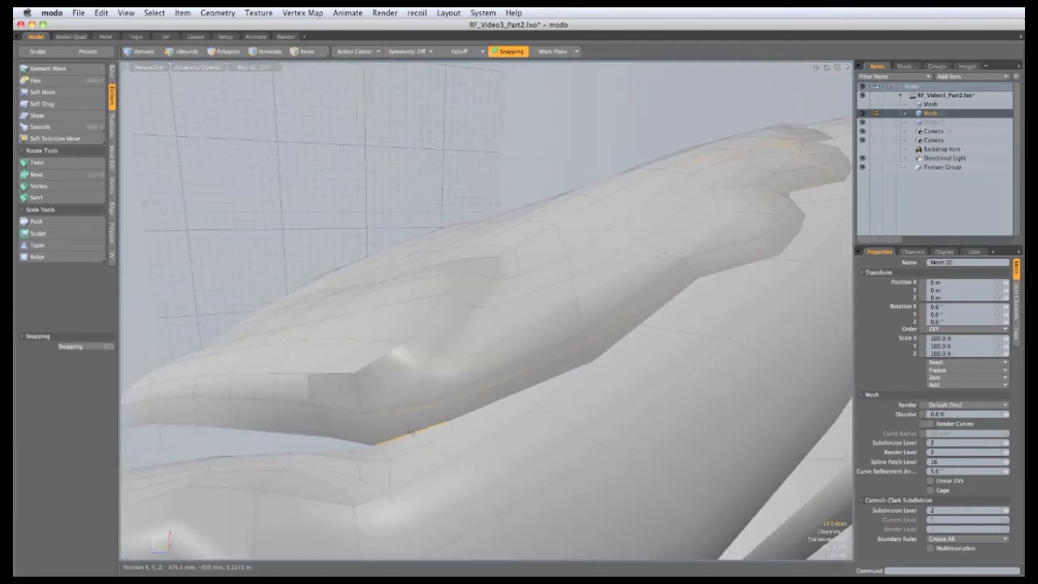
{"action": "key", "text": "2"}
{"action": "left_click_drag", "start_coordinate": [483, 412], "coordinate": [387, 377], "text": "alt"}
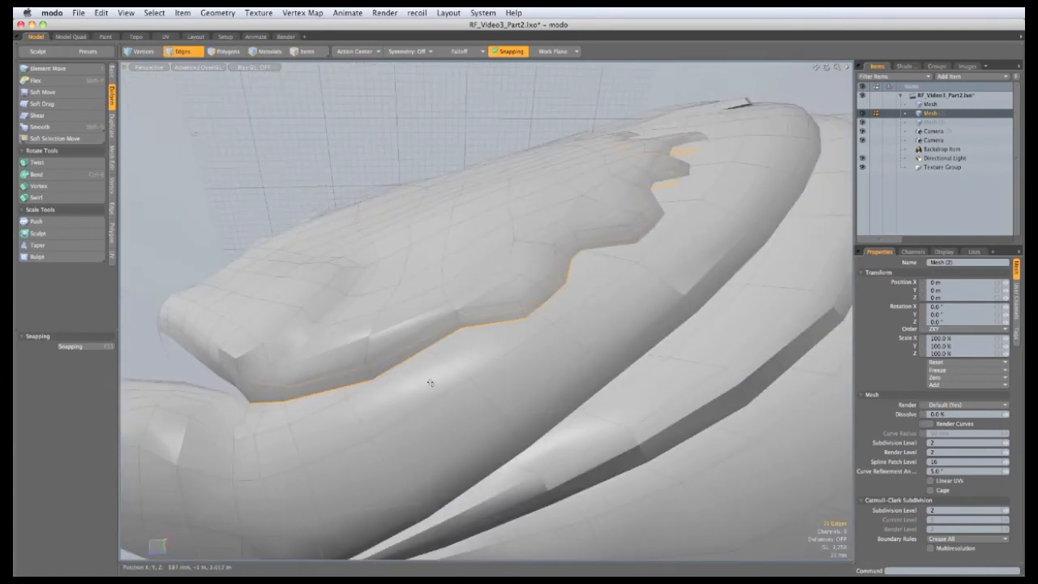
{"action": "left_click_drag", "start_coordinate": [450, 393], "coordinate": [486, 416], "text": "alt"}
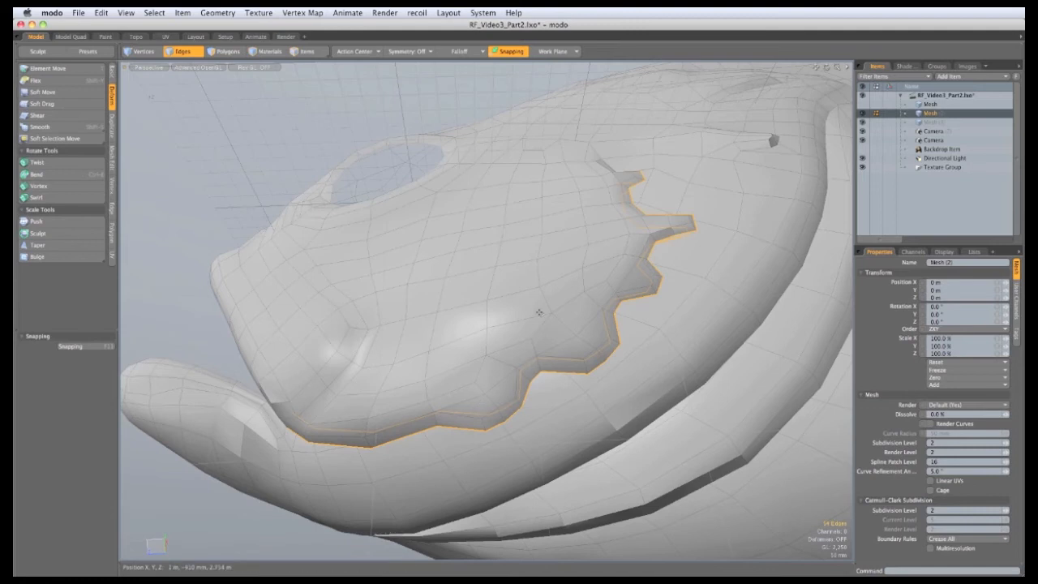
Step: Bridge the gill cover's spiked rim to the inner band with one linear segment
{"action": "left_click_drag", "start_coordinate": [538, 312], "coordinate": [187, 200], "text": "alt"}
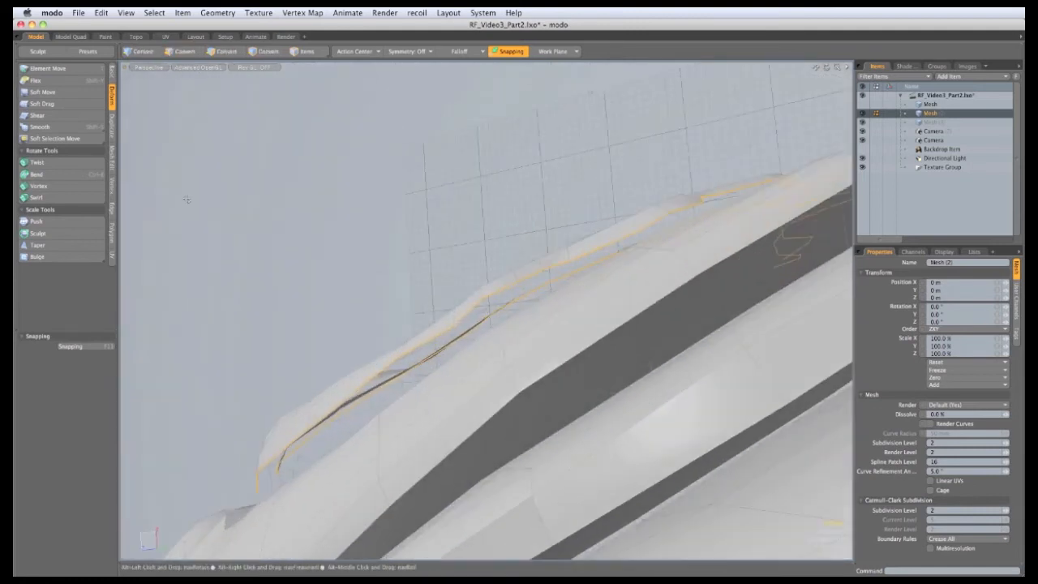
{"action": "left_click", "coordinate": [111, 134]}
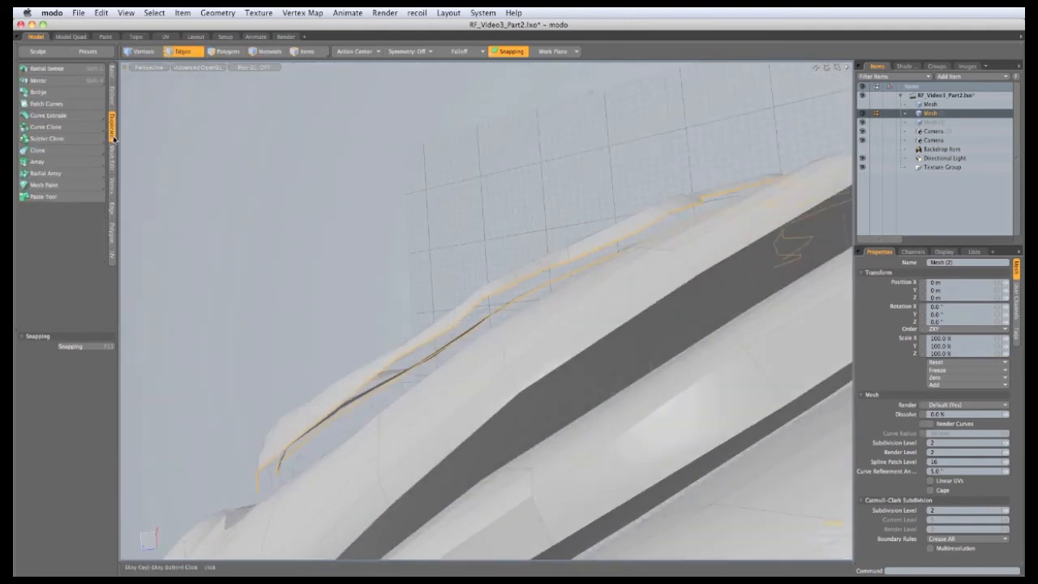
{"action": "left_click", "coordinate": [40, 92]}
{"action": "left_click", "coordinate": [269, 244]}
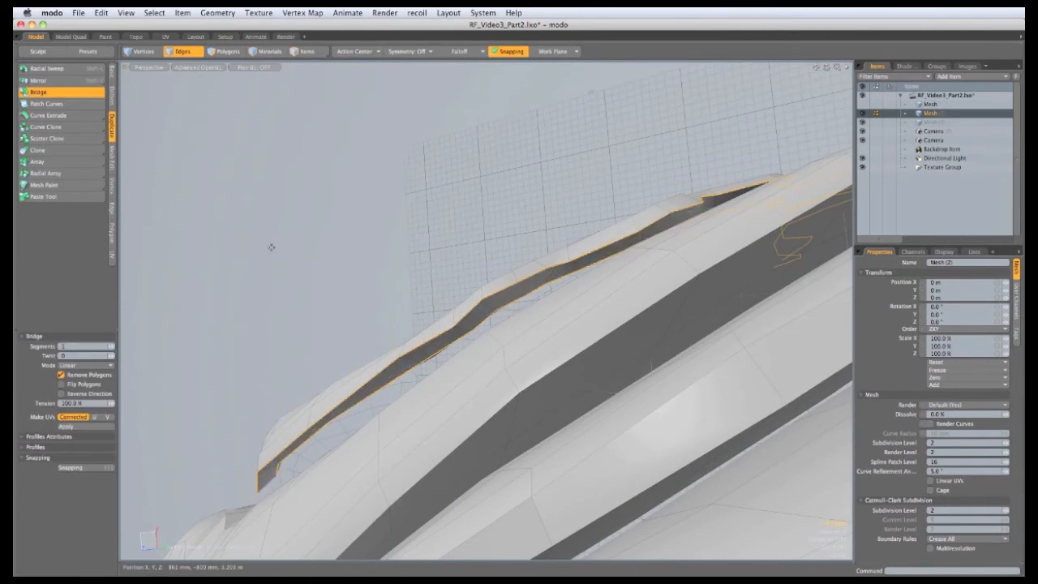
{"action": "key", "text": "space"}
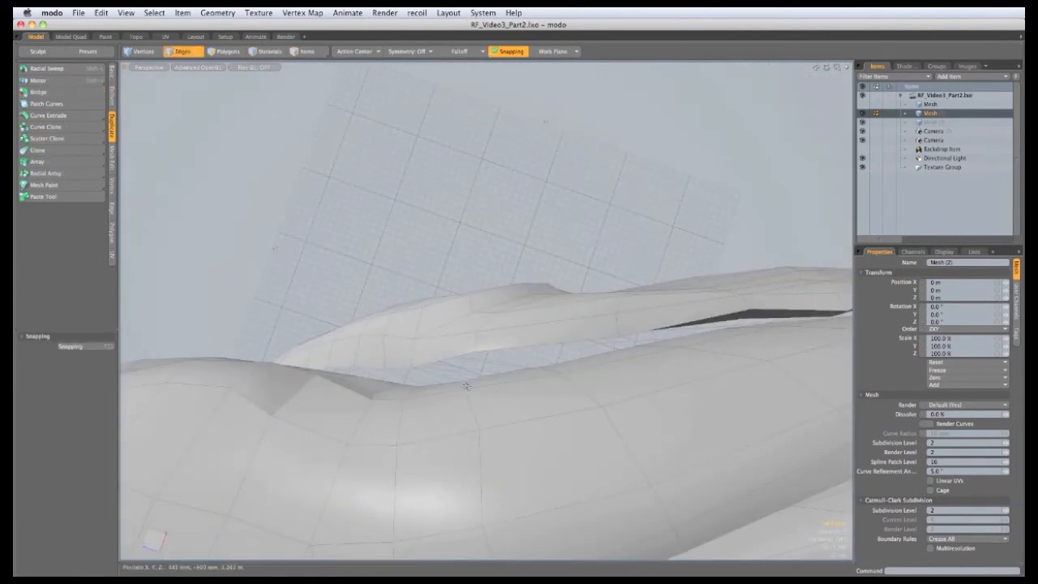
Step: Bridge the remaining gap at the gill cover's lower front end and turn on the smoothed subdivision display
{"action": "left_click_drag", "start_coordinate": [430, 378], "coordinate": [466, 368], "text": "alt"}
{"action": "left_click_drag", "start_coordinate": [386, 337], "coordinate": [328, 194], "text": "alt"}
{"action": "left_click", "coordinate": [38, 92]}
{"action": "left_click", "coordinate": [220, 152]}
{"action": "key", "text": "q"}
{"action": "left_click", "coordinate": [246, 158]}
{"action": "key", "text": "Tab"}
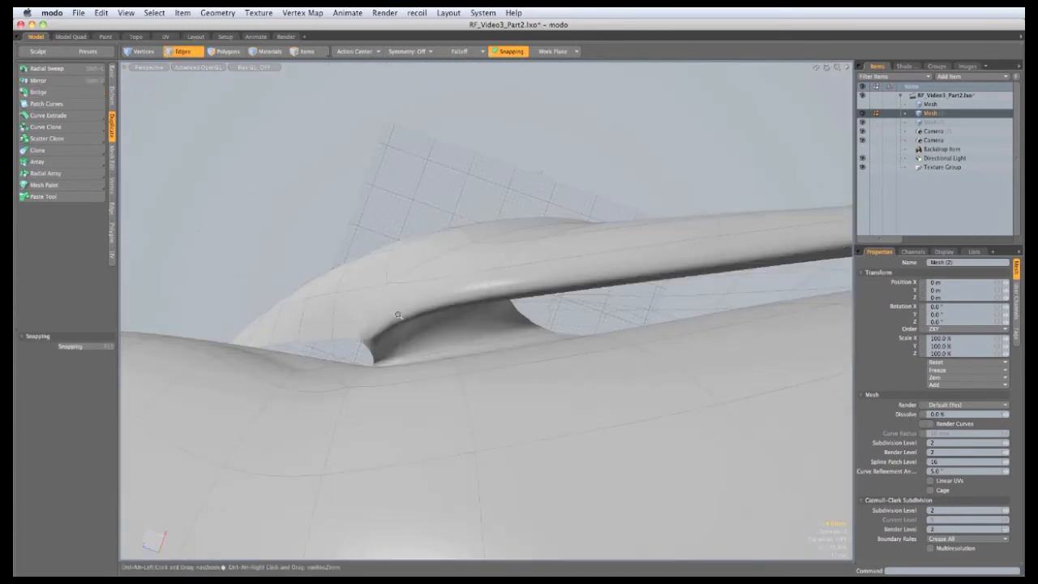
Step: Select the inner band's open inside edges, extend them 58 mm in Y and forward toward the snout, and scale them
{"action": "left_click_drag", "start_coordinate": [310, 128], "coordinate": [534, 355], "text": "alt"}
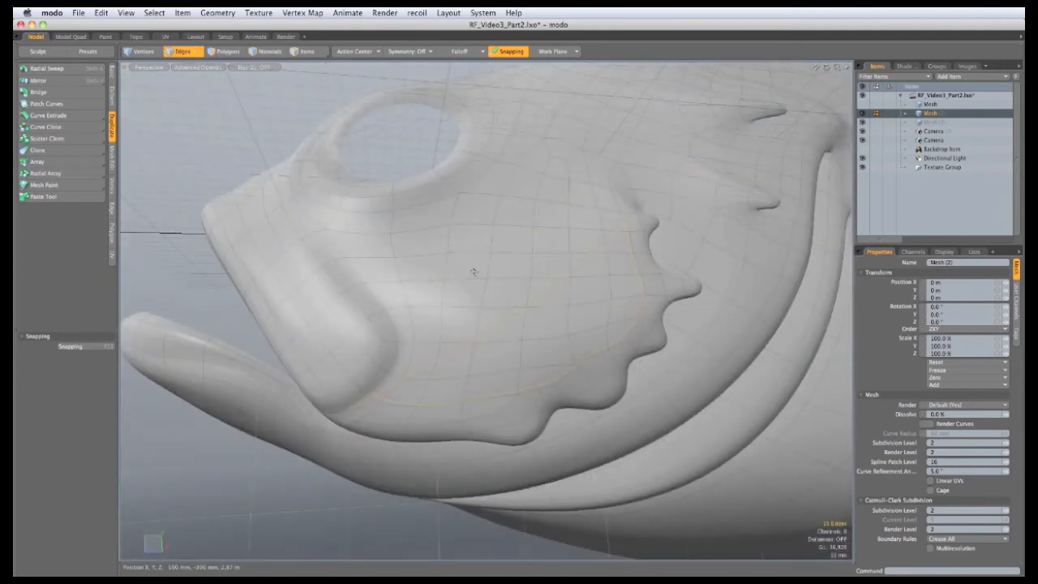
{"action": "key", "text": "Tab"}
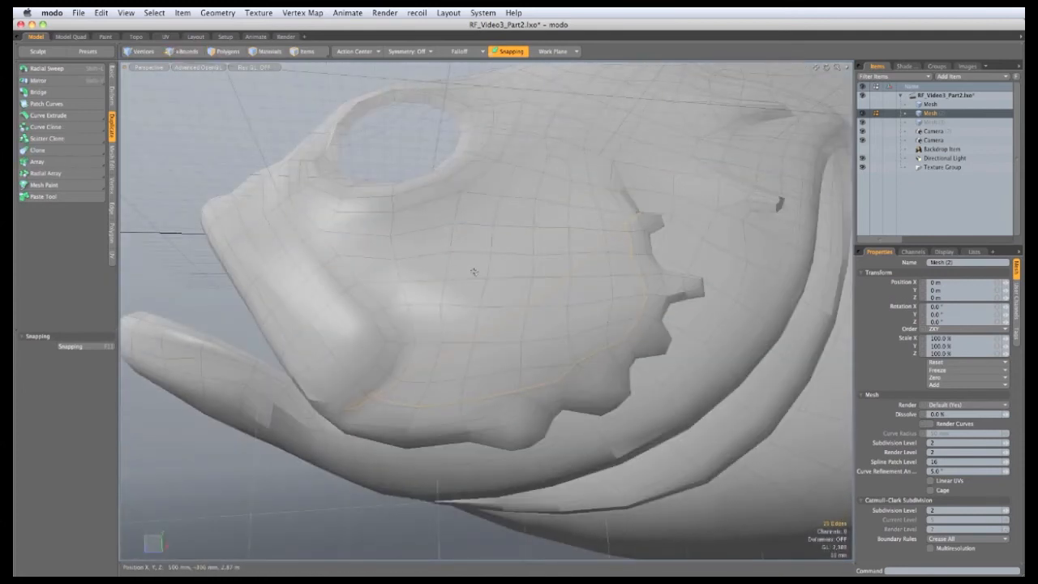
{"action": "left_click_drag", "start_coordinate": [475, 271], "coordinate": [504, 285], "text": "alt"}
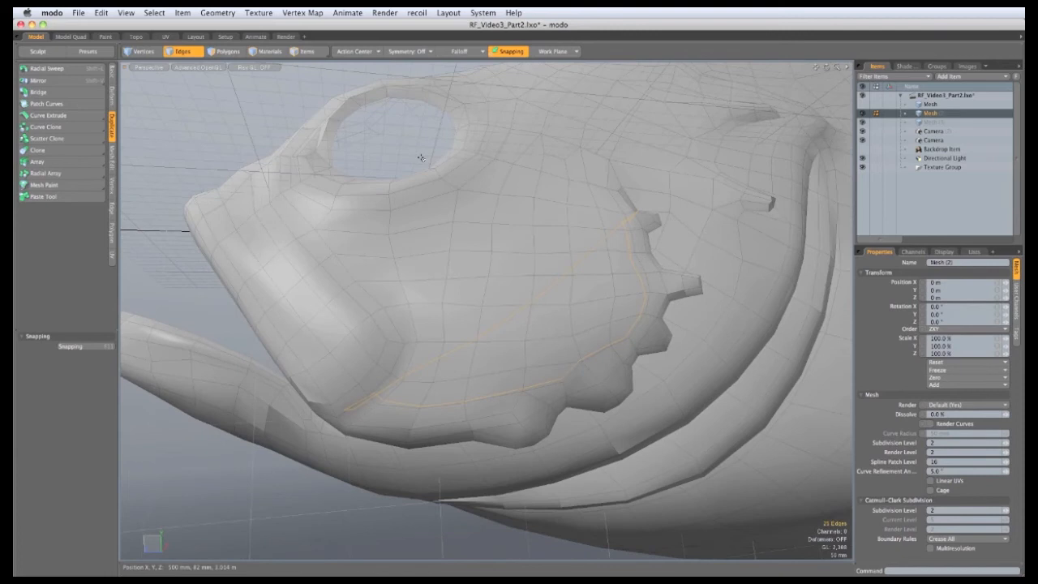
{"action": "key", "text": "z"}
{"action": "left_click_drag", "start_coordinate": [530, 366], "coordinate": [544, 359], "text": "alt"}
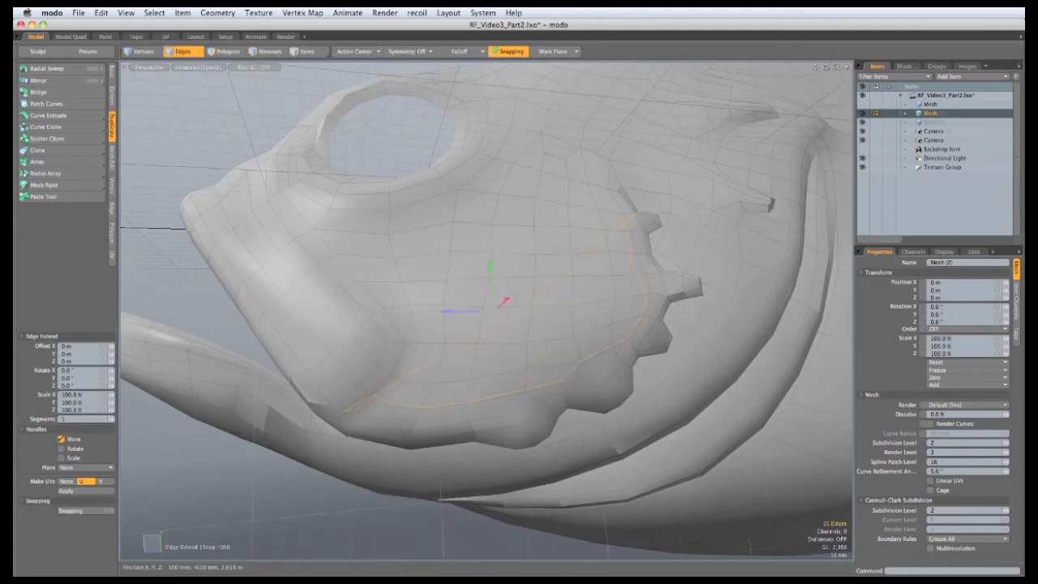
{"action": "left_click_drag", "start_coordinate": [491, 310], "coordinate": [448, 290]}
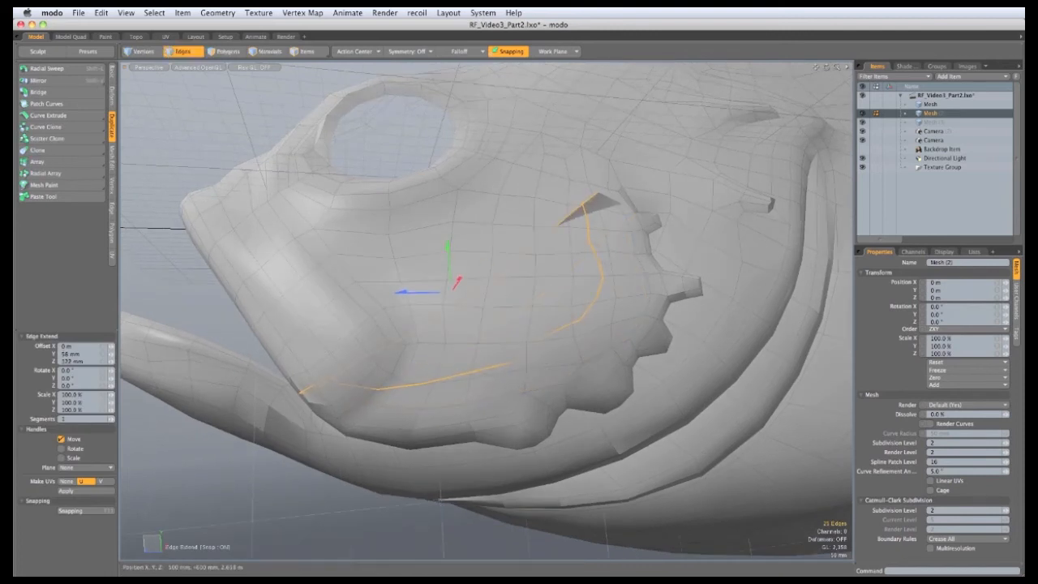
{"action": "left_click_drag", "start_coordinate": [550, 328], "coordinate": [493, 314], "text": "alt"}
{"action": "key", "text": "r"}
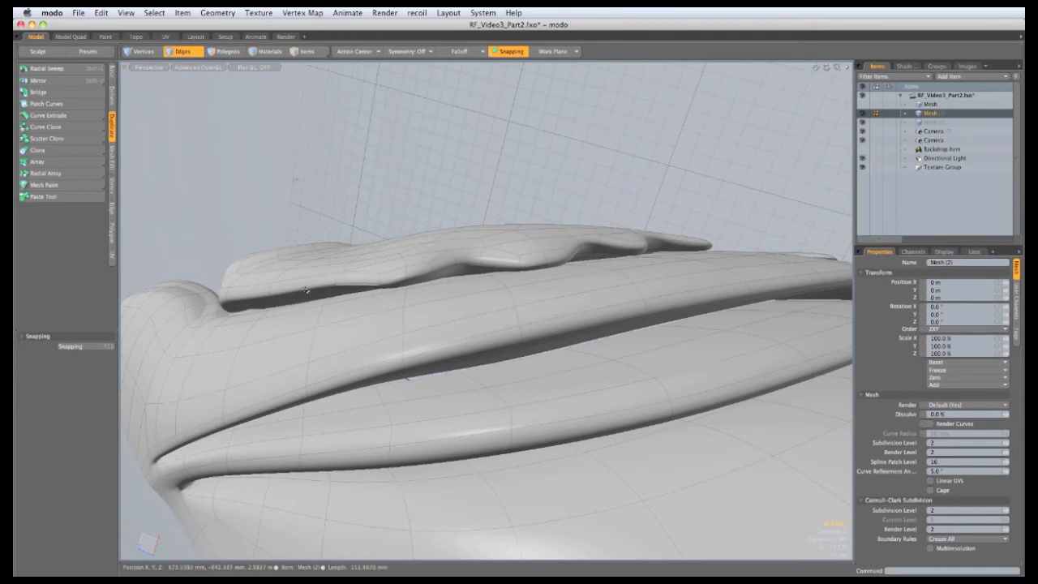
Step: Turn off the smoothed subdivision display and extend the snout edge selection along the half fish's whole open centerline border
{"action": "left_click_drag", "start_coordinate": [409, 377], "coordinate": [521, 478], "text": "alt"}
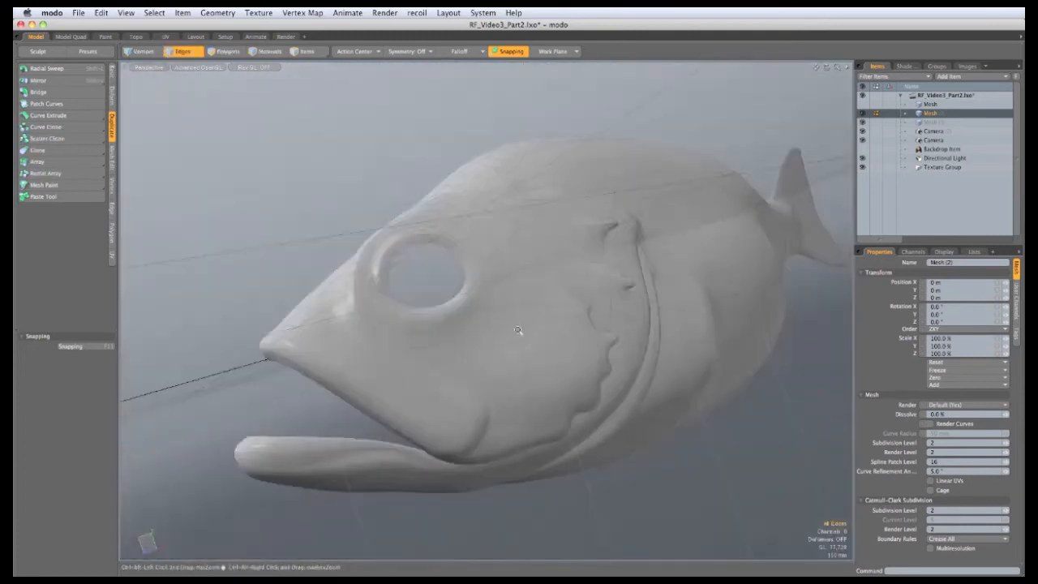
{"action": "left_click_drag", "start_coordinate": [455, 268], "coordinate": [347, 273], "text": "alt"}
{"action": "key", "text": "Tab"}
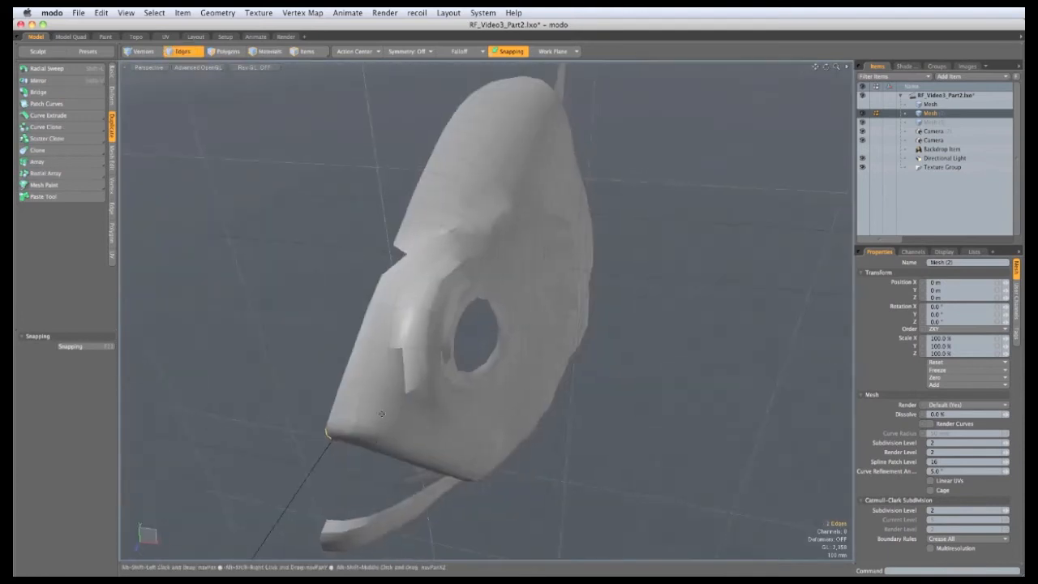
{"action": "left_click_drag", "start_coordinate": [381, 381], "coordinate": [427, 381], "text": "alt"}
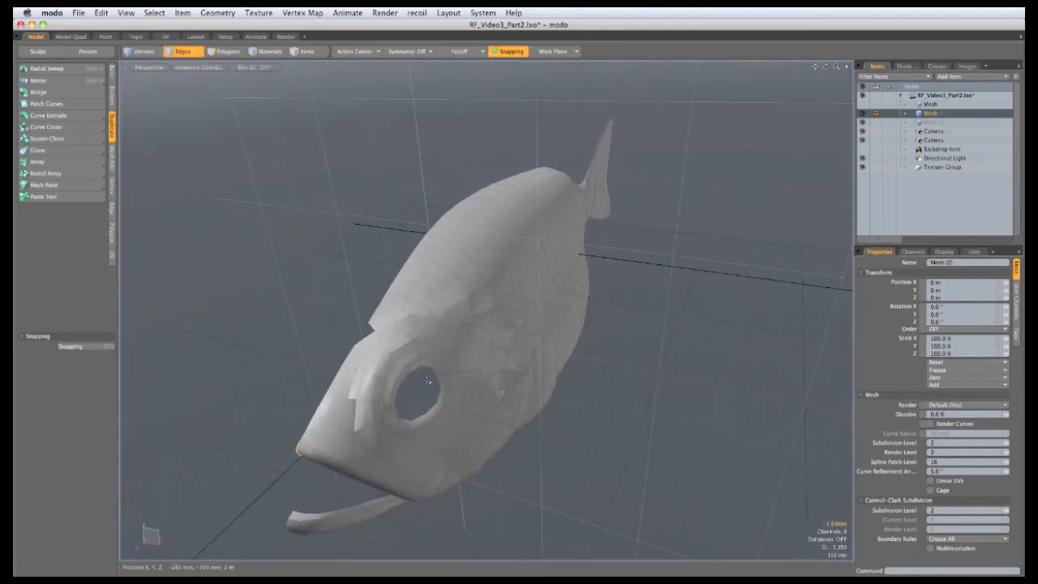
{"action": "key", "text": "Up"}
{"action": "key", "text": "Up"}
{"action": "key", "text": "Up"}
{"action": "key", "text": "Up"}
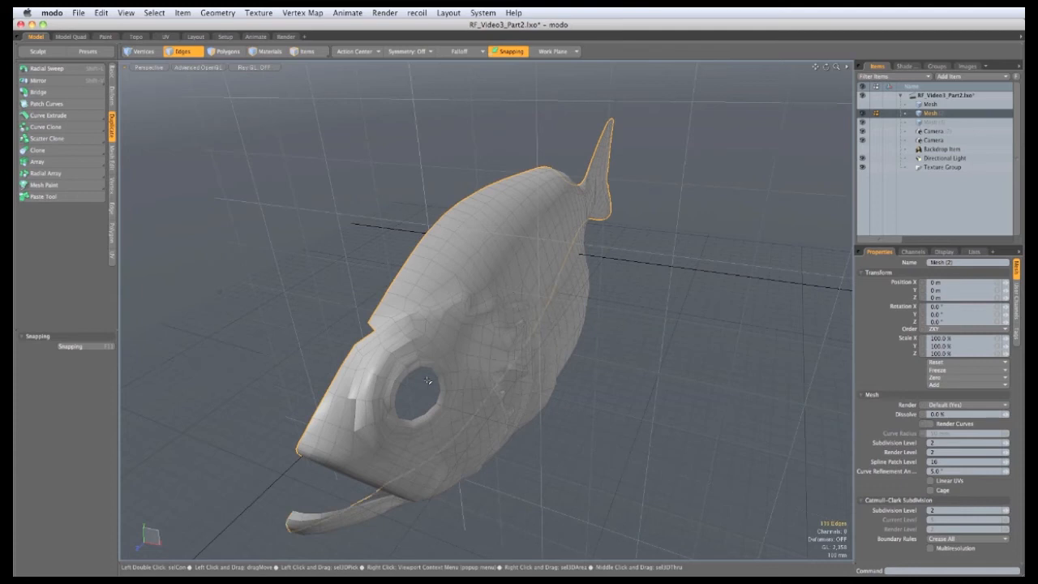
{"action": "scroll", "coordinate": [327, 359], "scroll_direction": "up", "scroll_amount": 5}
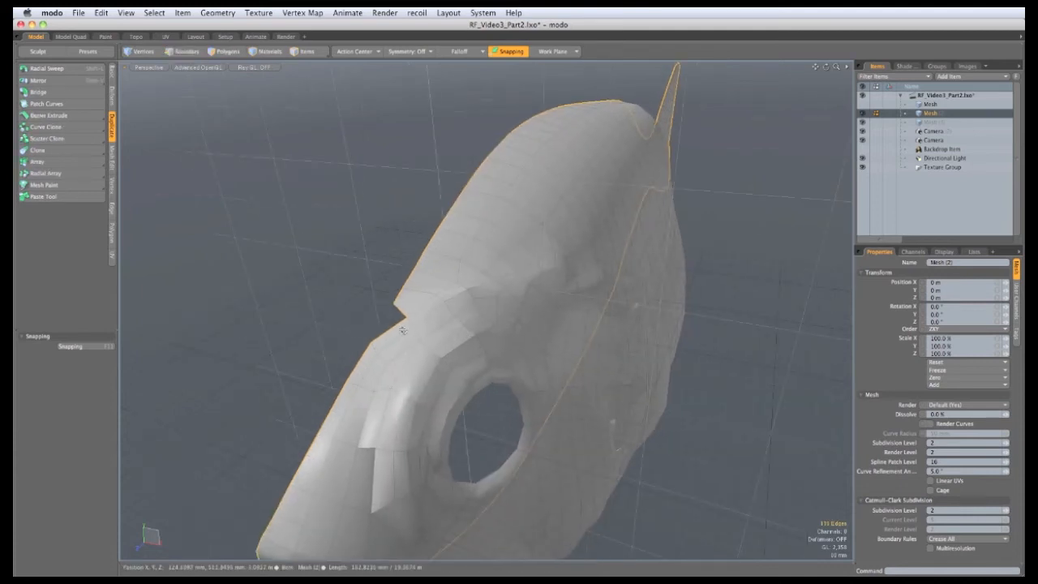
{"action": "scroll", "coordinate": [397, 320], "scroll_direction": "down", "scroll_amount": 4}
{"action": "left_click_drag", "start_coordinate": [329, 332], "coordinate": [455, 358], "text": "alt"}
Step: Set the X position of the selected centerline edges to 0 m and clear the selection
{"action": "left_click", "coordinate": [112, 186]}
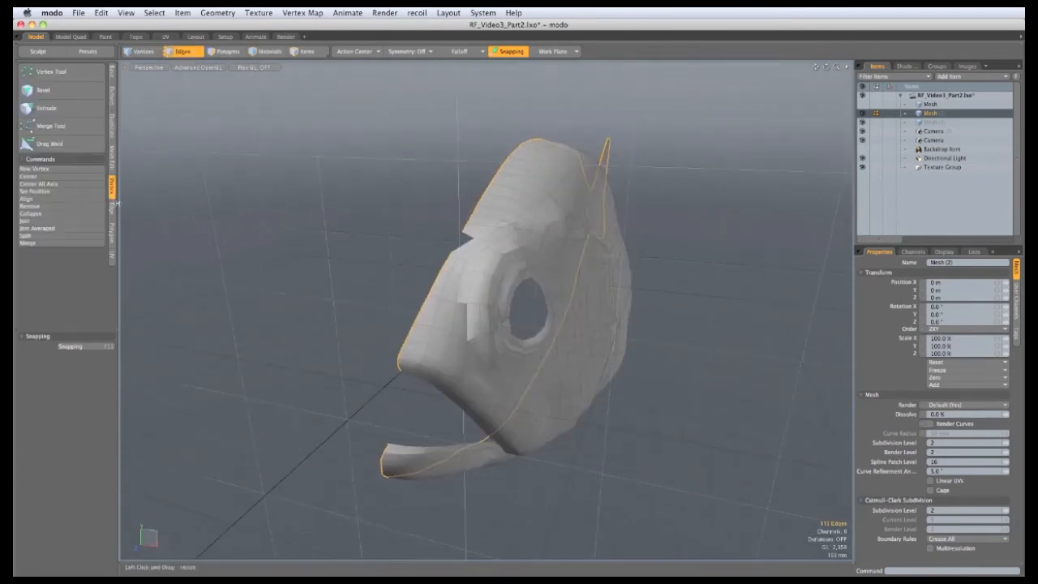
{"action": "left_click", "coordinate": [69, 192]}
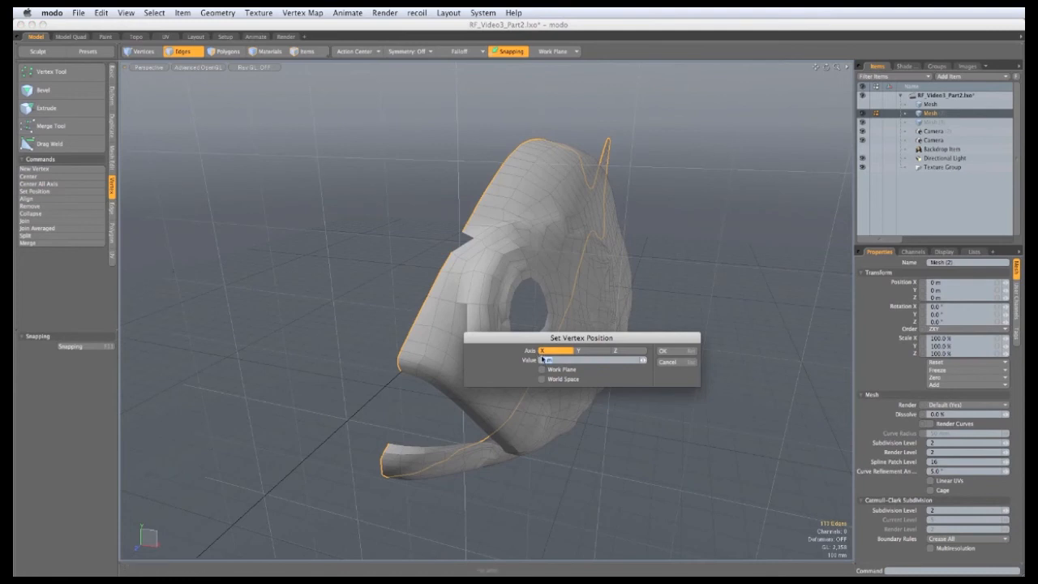
{"action": "left_click", "coordinate": [663, 351]}
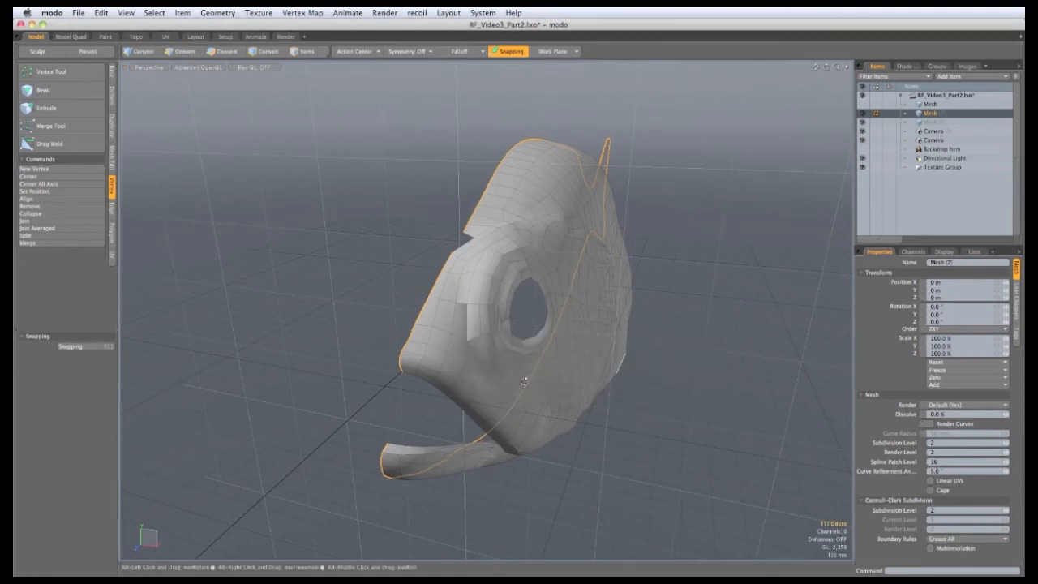
{"action": "mouse_move", "coordinate": [524, 381]}
{"action": "left_mouse_down", "text": "alt"}
{"action": "mouse_move", "coordinate": [504, 386]}
{"action": "mouse_move", "coordinate": [530, 387]}
{"action": "left_mouse_up", "text": "alt"}
{"action": "left_click", "coordinate": [280, 266]}
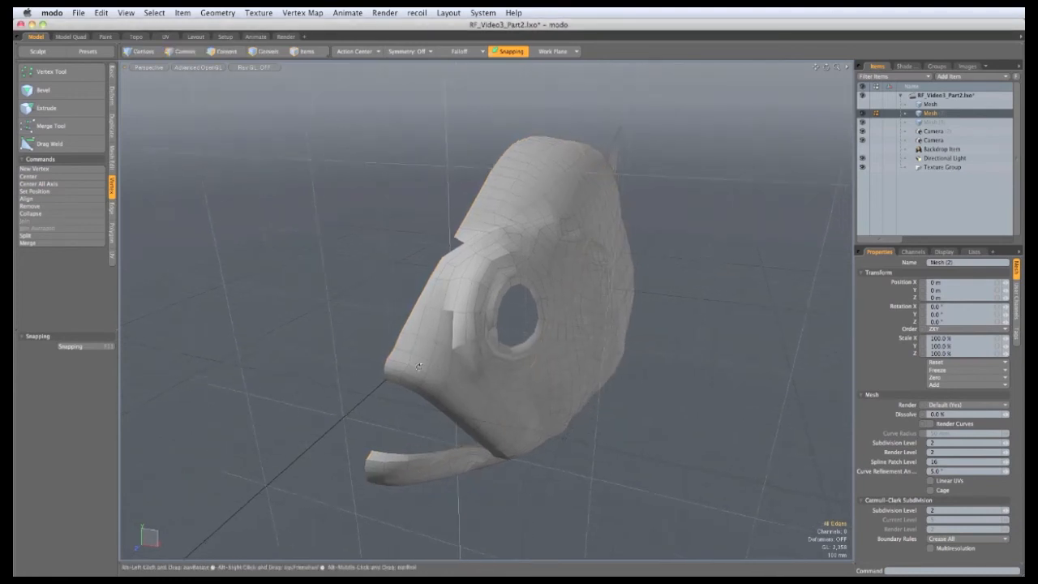
Step: Mirror the half fish across the X axis with the action center at the origin, merging vertices
{"action": "left_click_drag", "start_coordinate": [364, 305], "coordinate": [511, 367], "text": "alt"}
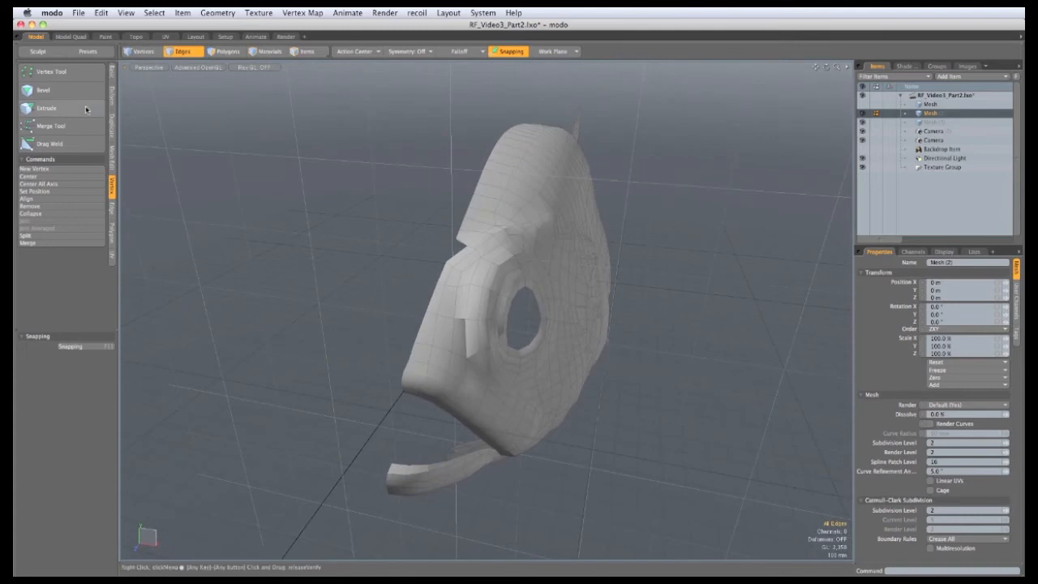
{"action": "left_click", "coordinate": [111, 136]}
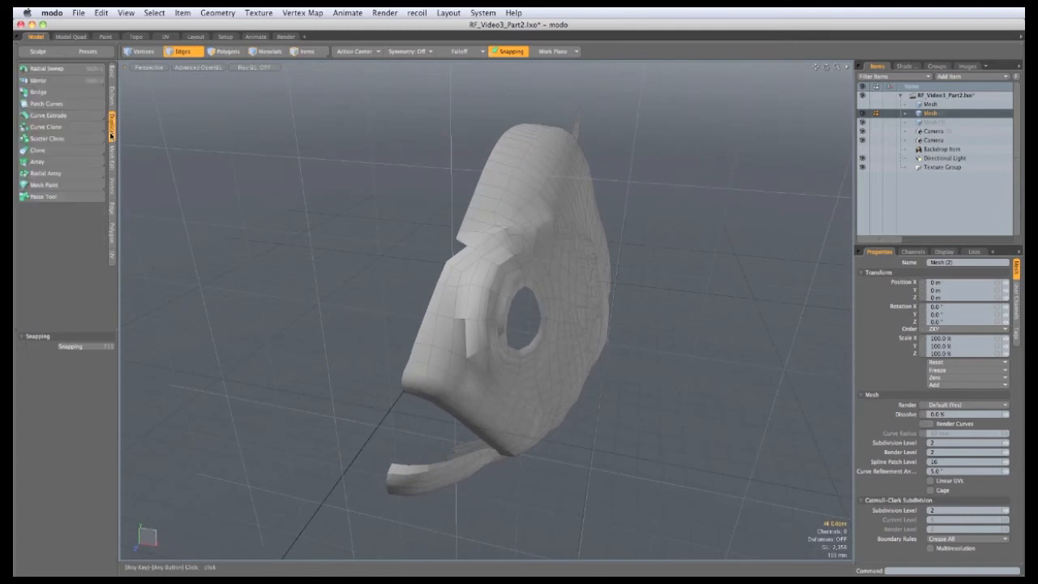
{"action": "left_click", "coordinate": [75, 81]}
{"action": "left_click", "coordinate": [364, 54]}
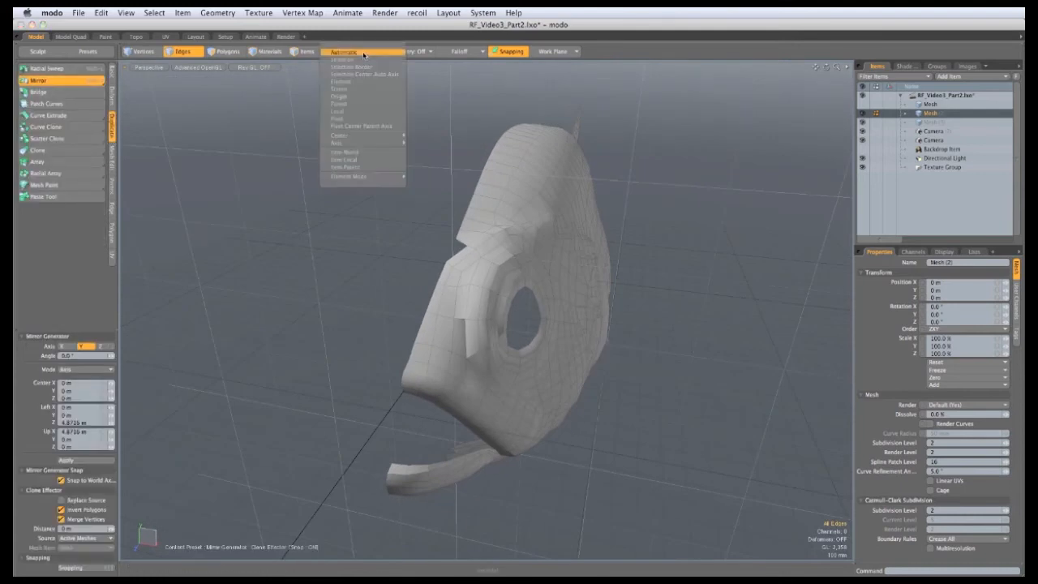
{"action": "left_click", "coordinate": [367, 100]}
{"action": "left_click", "coordinate": [361, 159]}
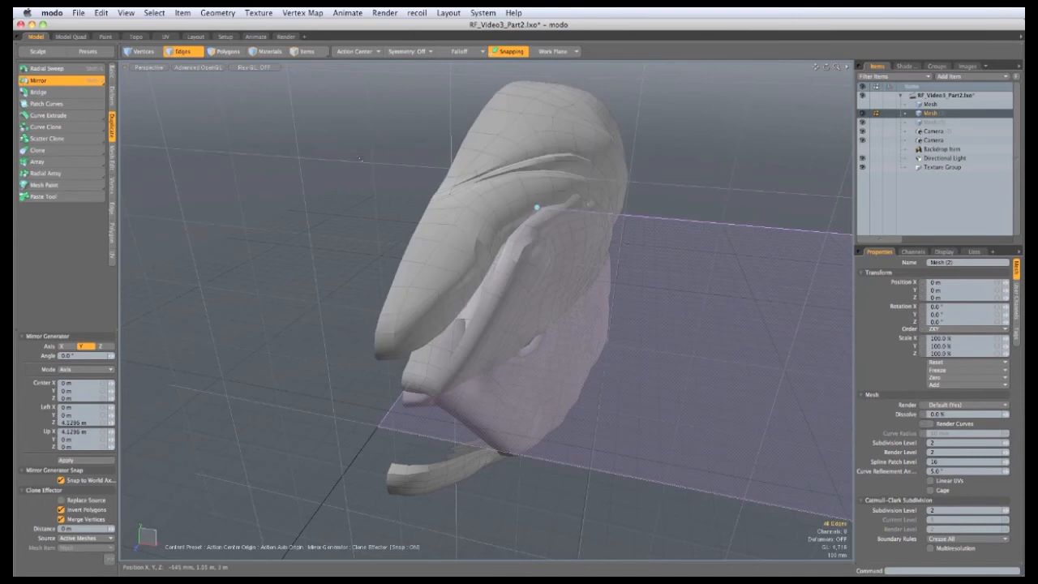
{"action": "left_click", "coordinate": [63, 346]}
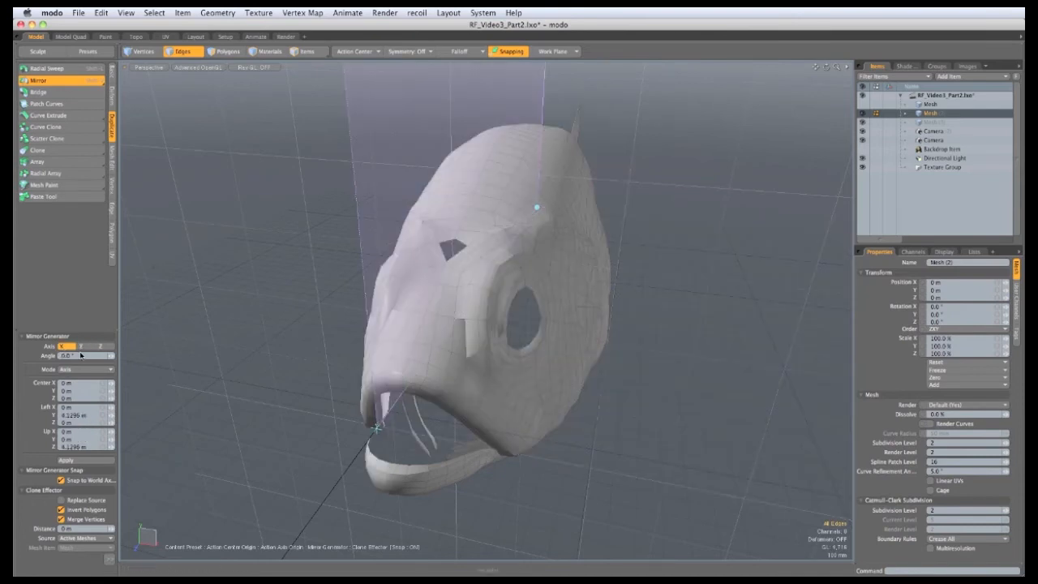
{"action": "key", "text": "space"}
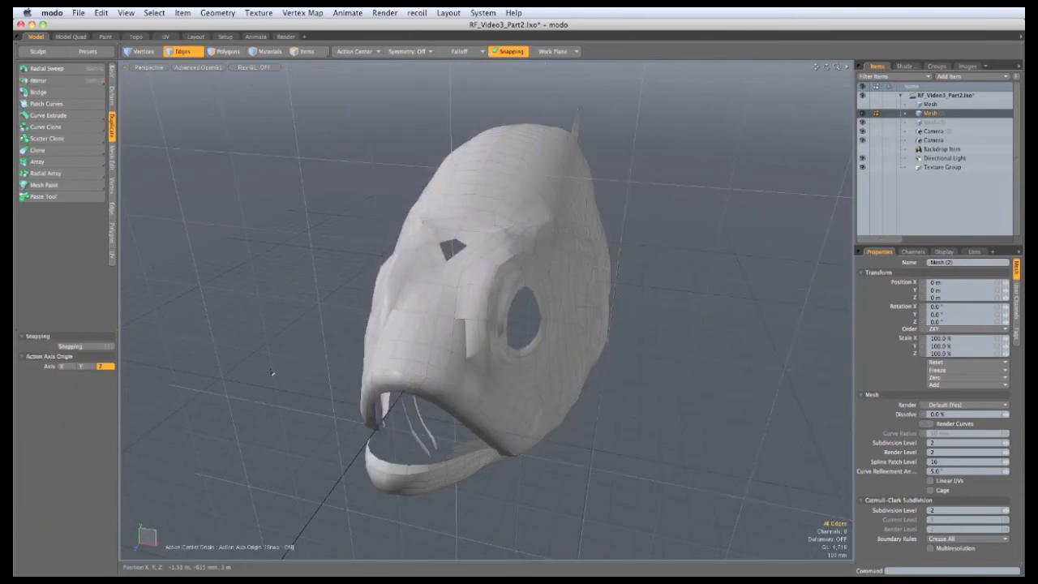
Step: Close the diamond-shaped hole between the eyes and turn on the smoothed subdivision display to inspect the whole fish
{"action": "double_click", "coordinate": [447, 243]}
{"action": "left_click_drag", "start_coordinate": [252, 299], "coordinate": [505, 402], "text": "alt"}
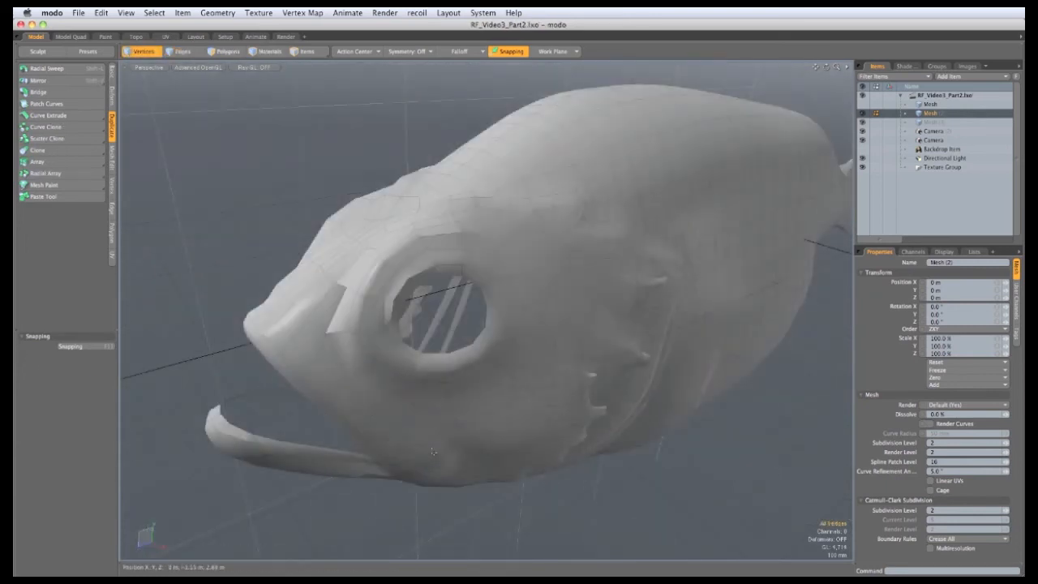
{"action": "key", "text": "Tab"}
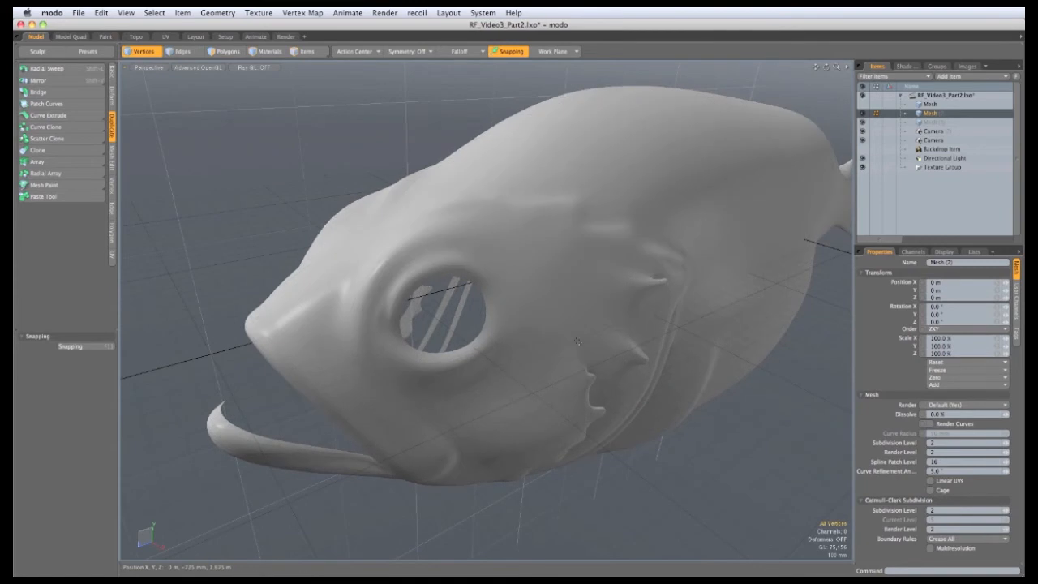
{"action": "left_click_drag", "start_coordinate": [578, 342], "coordinate": [660, 322], "text": "alt"}
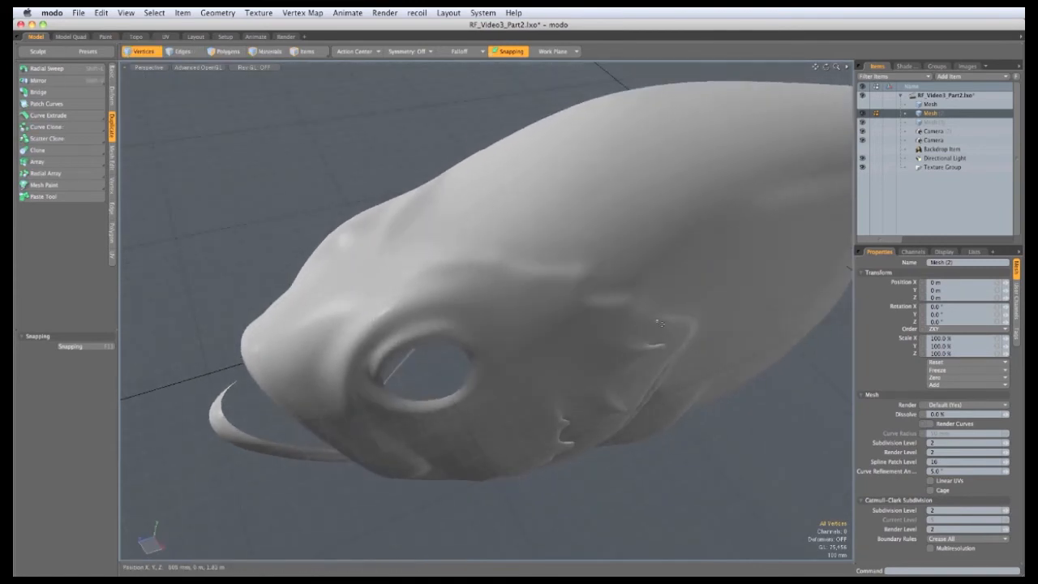
{"action": "left_click_drag", "start_coordinate": [353, 297], "coordinate": [665, 295], "text": "alt"}
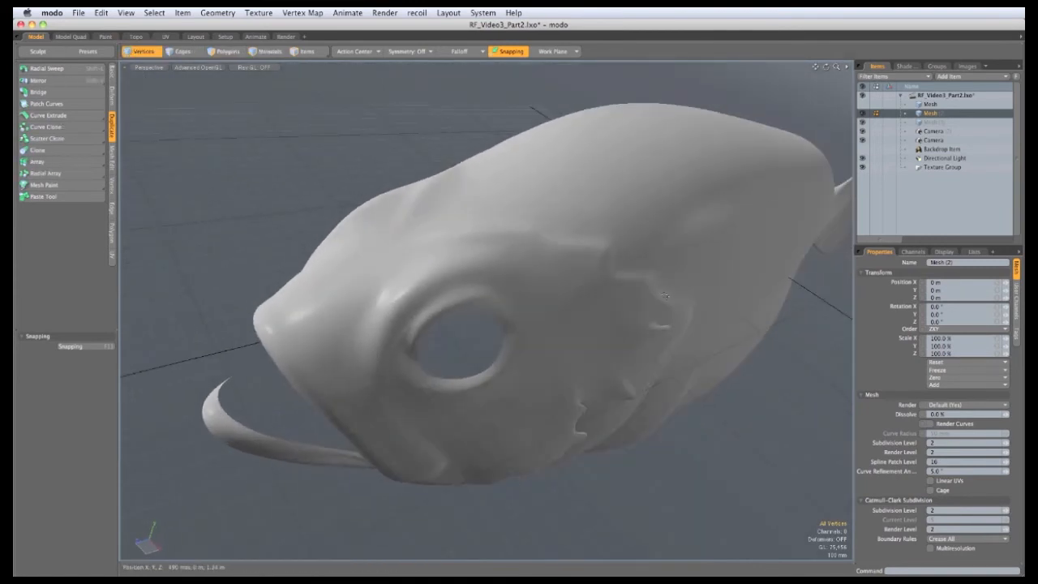
{"action": "left_click_drag", "start_coordinate": [383, 295], "coordinate": [383, 248], "text": "alt"}
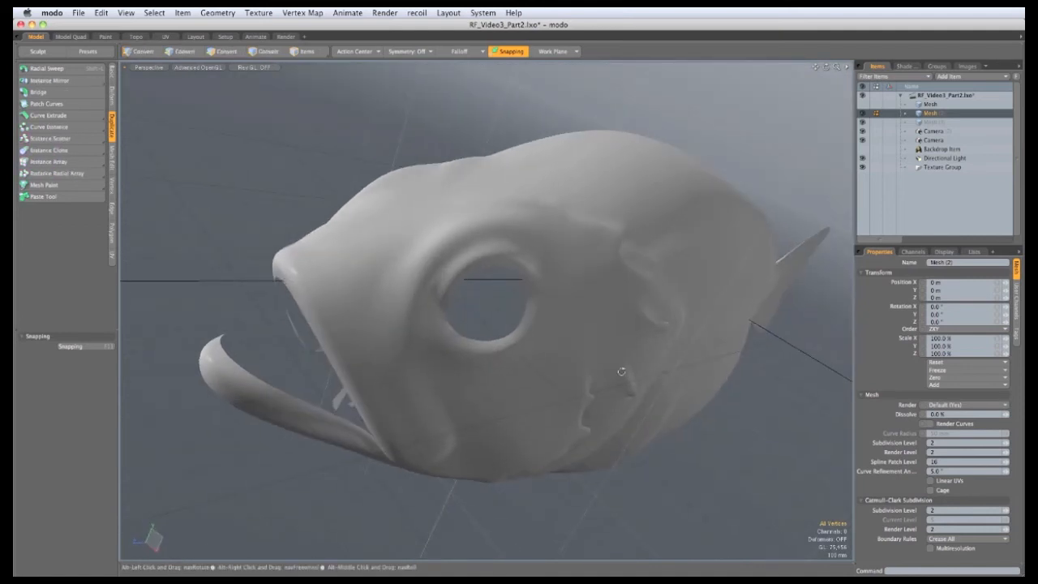
{"action": "left_click_drag", "start_coordinate": [424, 325], "coordinate": [525, 391], "text": "alt"}
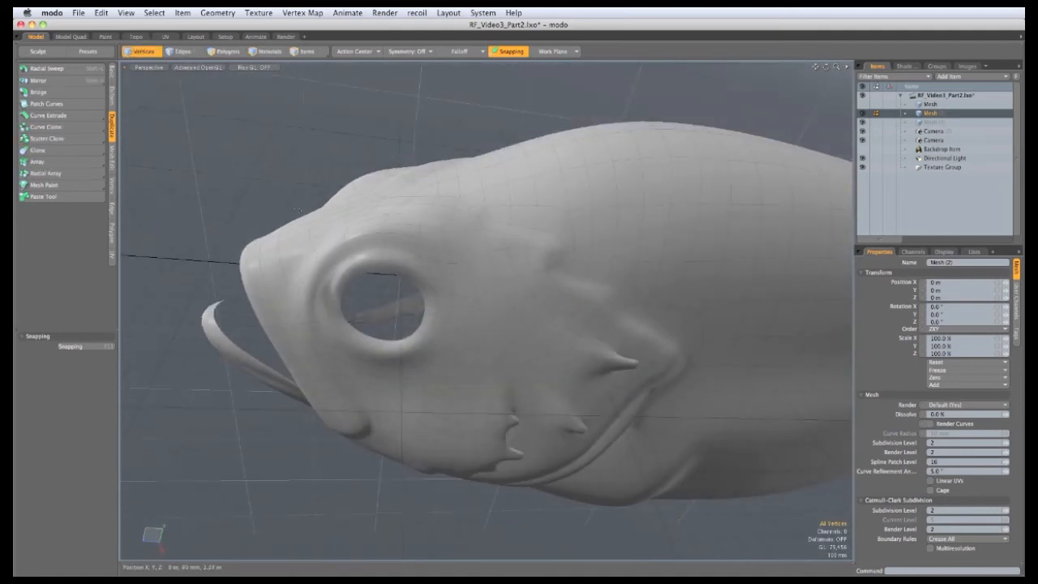
Step: Turn off the smoothed subdivision display and enable symmetry along the X axis
{"action": "key", "text": "Tab"}
{"action": "left_click", "coordinate": [408, 53]}
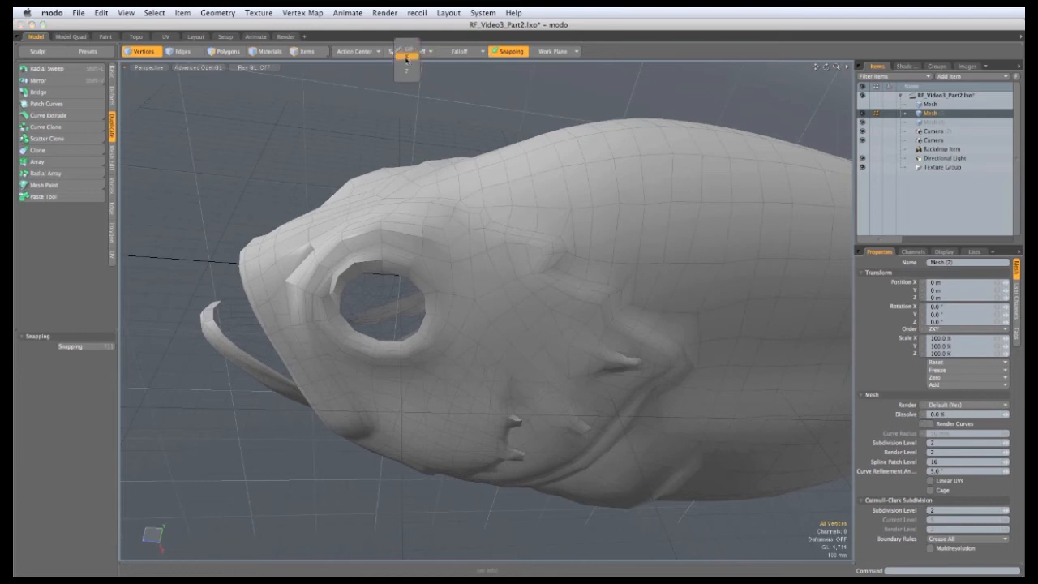
{"action": "left_click", "coordinate": [408, 58]}
{"action": "scroll", "coordinate": [644, 352], "scroll_direction": "up", "scroll_amount": 5}
{"action": "left_click_drag", "start_coordinate": [645, 352], "coordinate": [516, 268], "text": "alt"}
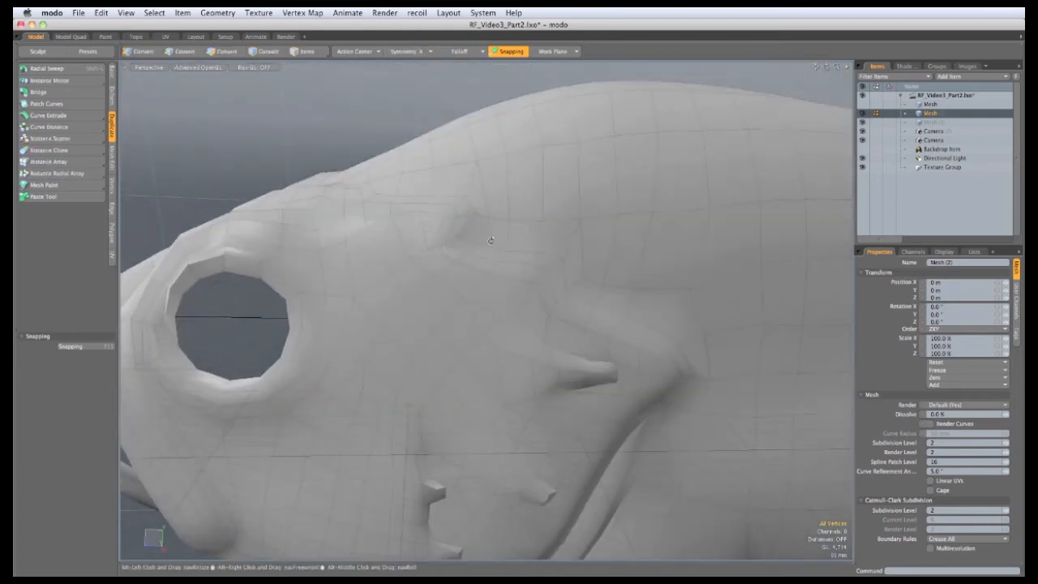
Step: Move individual vertices around the gill cover's rear corner and spikes with Element Move, and turn the smoothed display back on
{"action": "key", "text": "t"}
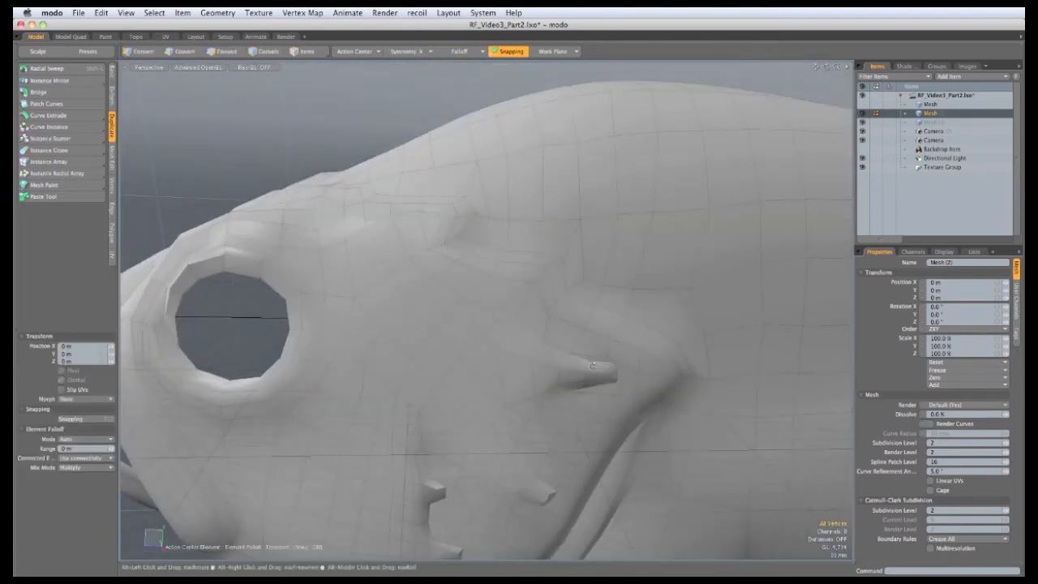
{"action": "left_click_drag", "start_coordinate": [454, 212], "coordinate": [430, 262], "text": "alt"}
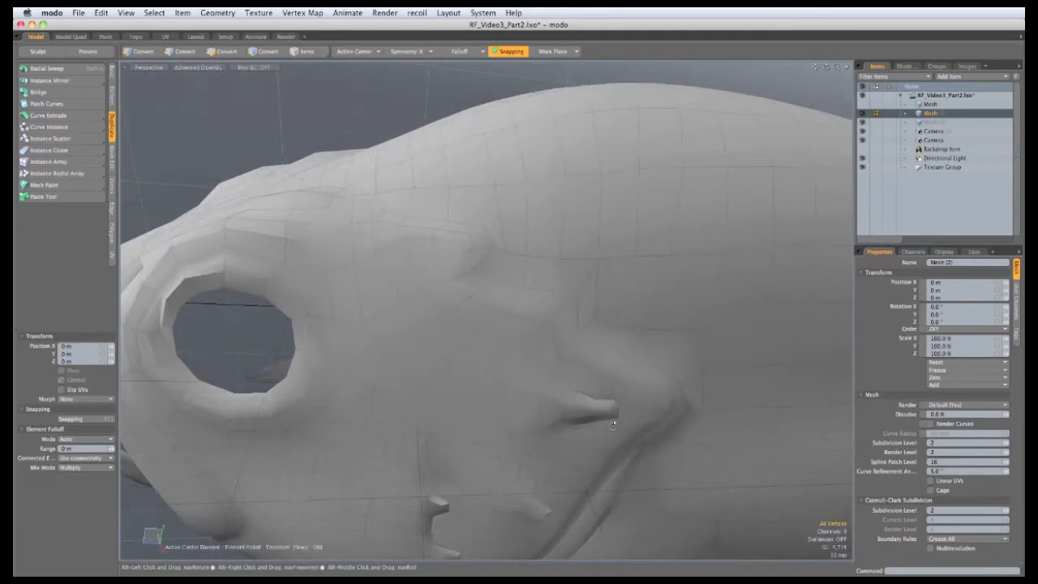
{"action": "left_click_drag", "start_coordinate": [612, 425], "coordinate": [577, 271], "text": "alt"}
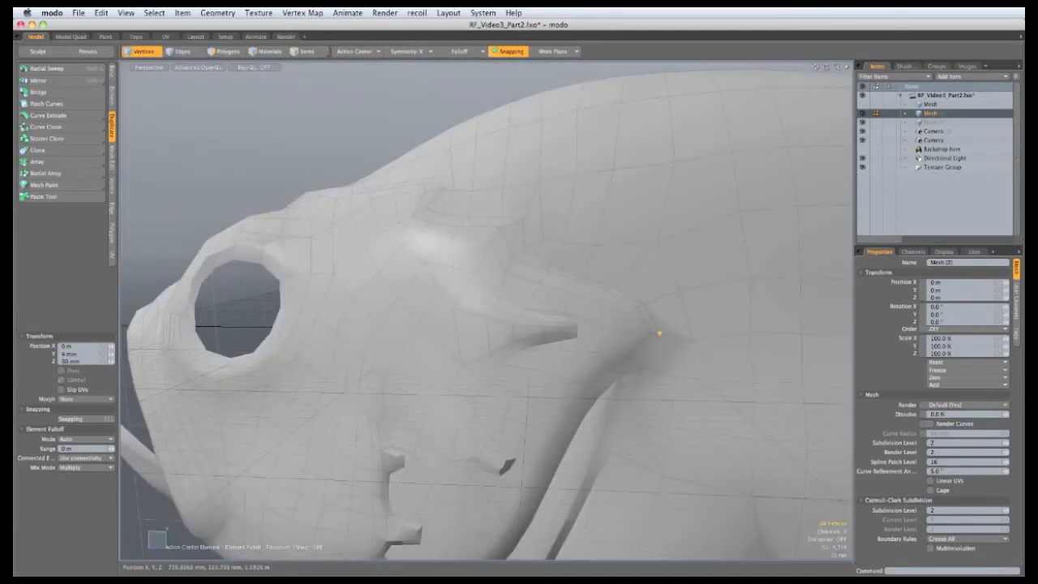
{"action": "mouse_move", "coordinate": [641, 366]}
{"action": "left_mouse_down"}
{"action": "mouse_move", "coordinate": [670, 331]}
{"action": "mouse_move", "coordinate": [540, 260]}
{"action": "mouse_move", "coordinate": [449, 268]}
{"action": "mouse_move", "coordinate": [421, 308]}
{"action": "mouse_move", "coordinate": [469, 301]}
{"action": "mouse_move", "coordinate": [491, 283]}
{"action": "mouse_move", "coordinate": [389, 296]}
{"action": "mouse_move", "coordinate": [475, 303]}
{"action": "mouse_move", "coordinate": [462, 325]}
{"action": "left_mouse_up"}
{"action": "key", "text": "Tab"}
{"action": "left_click_drag", "start_coordinate": [459, 440], "coordinate": [518, 449]}
{"action": "mouse_move", "coordinate": [577, 391]}
{"action": "left_mouse_down"}
{"action": "mouse_move", "coordinate": [564, 426]}
{"action": "mouse_move", "coordinate": [418, 317]}
{"action": "mouse_move", "coordinate": [403, 377]}
{"action": "left_mouse_up"}
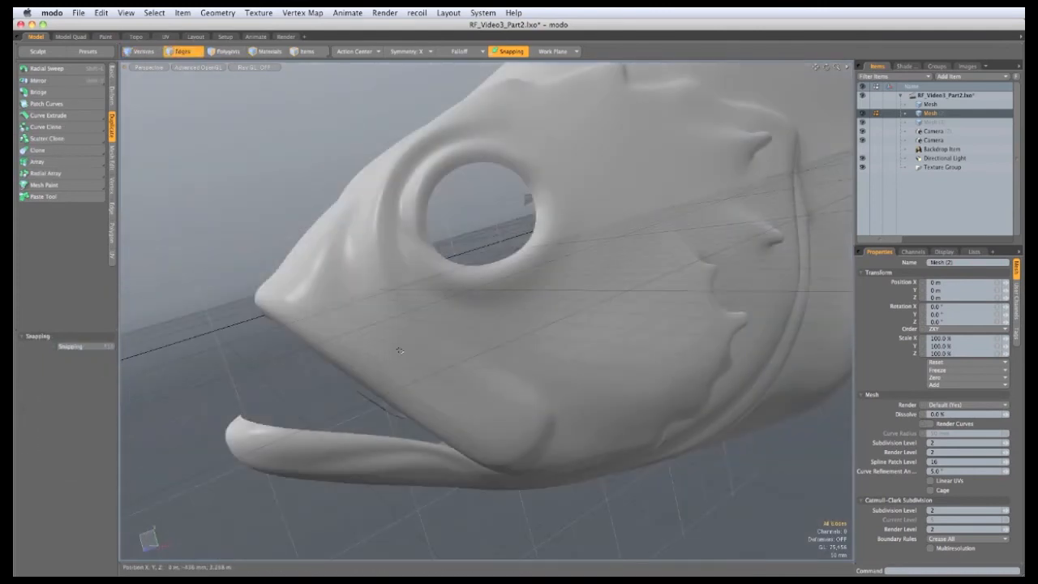
Step: Select the edge loop running along the upper jaw above the lip and deselect its rear edges behind the mouth corner
{"action": "left_click_drag", "start_coordinate": [323, 297], "coordinate": [274, 261], "text": "alt"}
{"action": "double_click", "coordinate": [353, 288]}
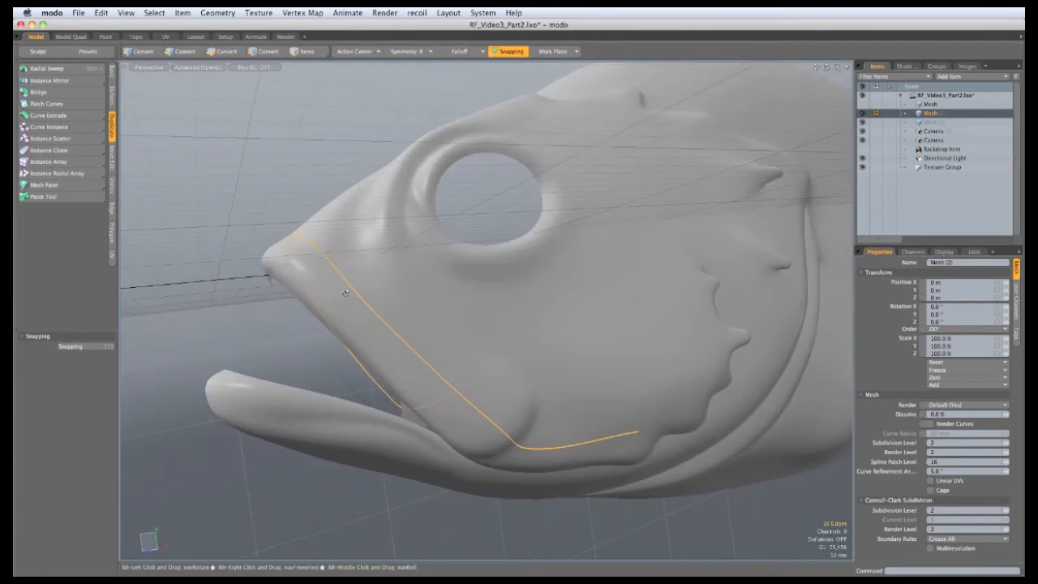
{"action": "left_click_drag", "start_coordinate": [345, 292], "coordinate": [333, 295], "text": "alt"}
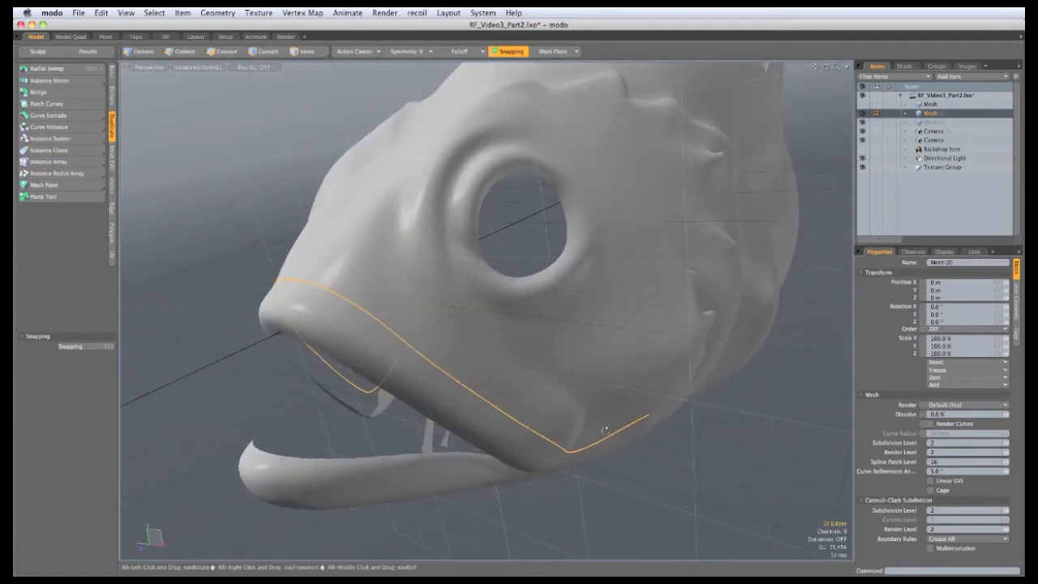
{"action": "left_click_drag", "start_coordinate": [638, 424], "coordinate": [621, 434], "text": "ctrl"}
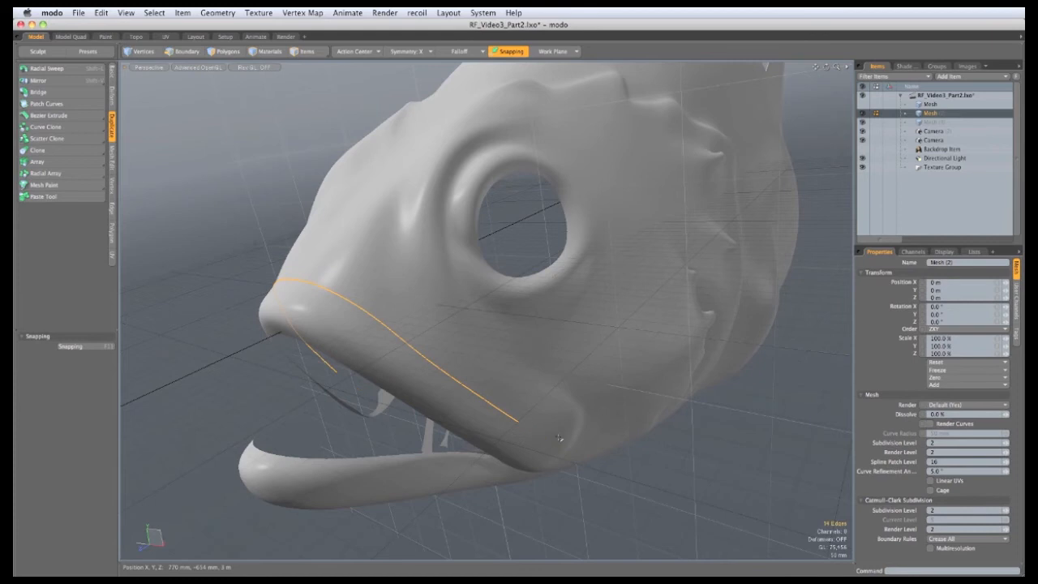
{"action": "left_click_drag", "start_coordinate": [559, 439], "coordinate": [397, 276], "text": "alt"}
Step: Bevel the selected upper jaw edges by 20.5 mm in Inset mode
{"action": "key", "text": "b"}
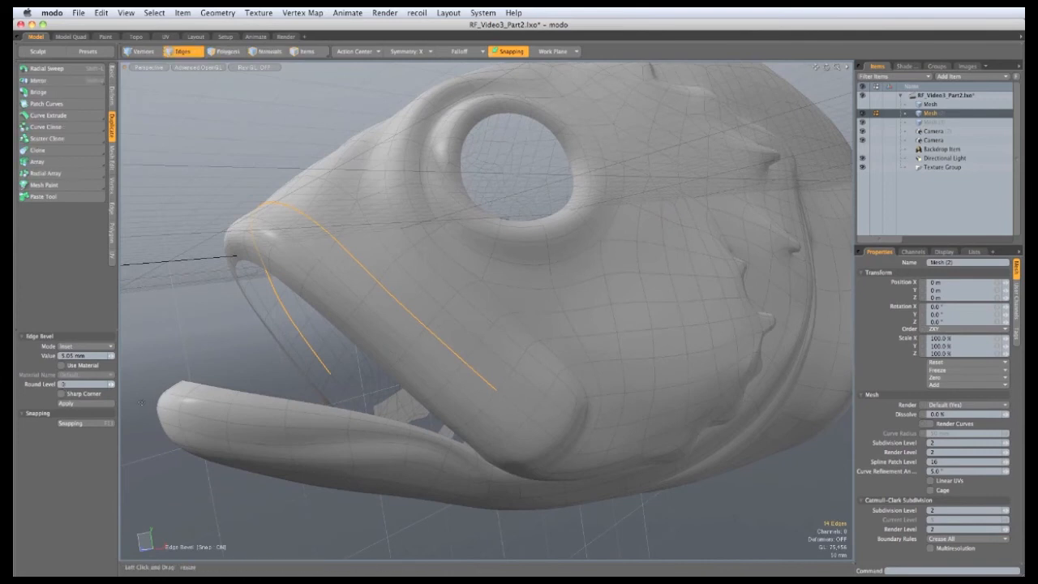
{"action": "left_click_drag", "start_coordinate": [327, 410], "coordinate": [335, 328], "text": "alt"}
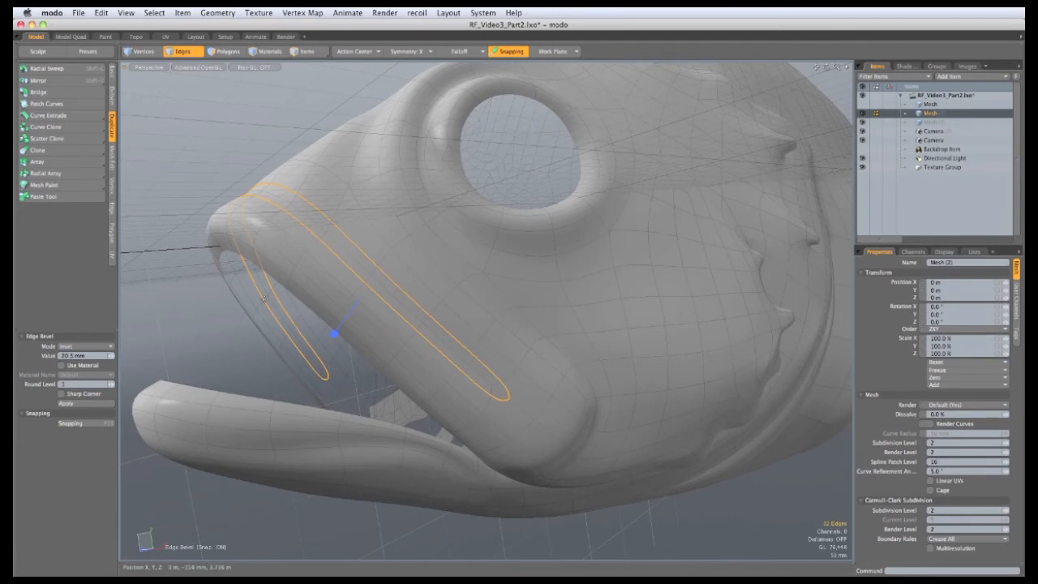
{"action": "key", "text": "q"}
Step: Join the vertex at the bevel's rear end with the adjacent vertex on both sides, without averaging
{"action": "key", "text": "1"}
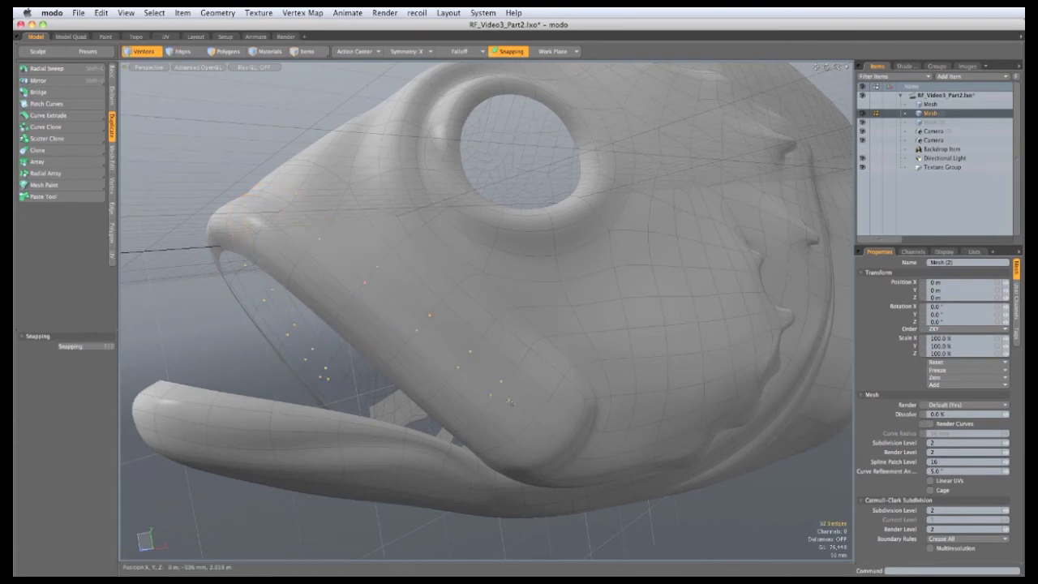
{"action": "left_click", "coordinate": [112, 194]}
{"action": "left_click", "coordinate": [25, 221]}
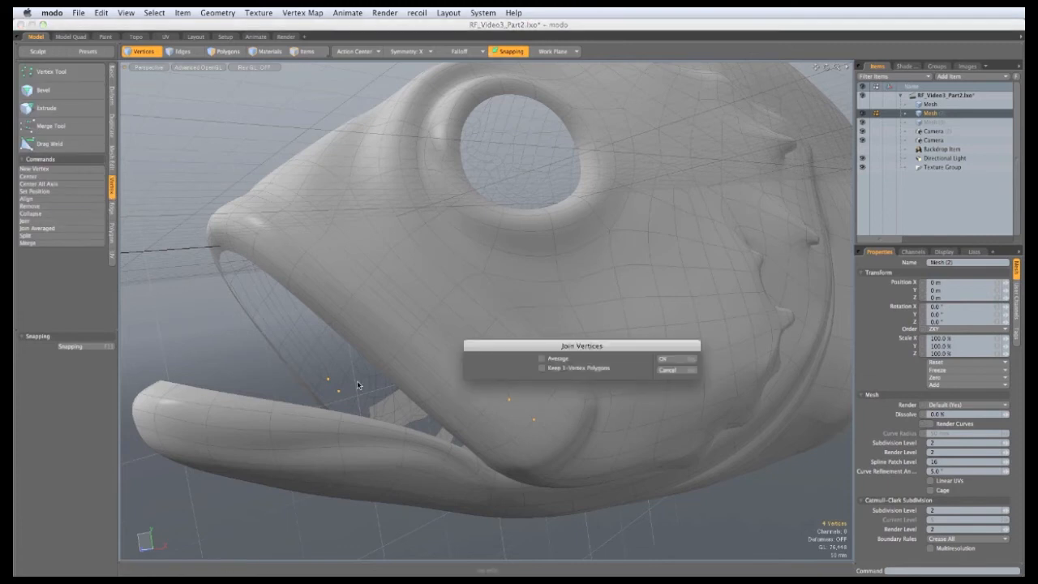
{"action": "key", "text": "Return"}
{"action": "key", "text": "Return"}
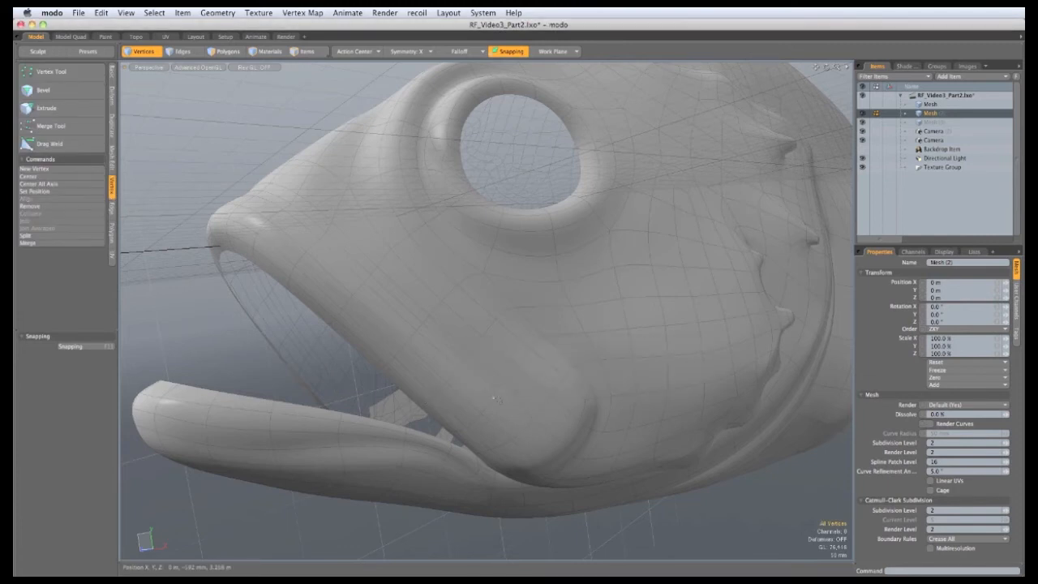
Step: Select the edge loop along the upper jaw above the lip and move it about -6 mm in X, -4.6 mm in Y and -5.7 mm in Z
{"action": "left_click_drag", "start_coordinate": [423, 395], "coordinate": [383, 246], "text": "alt"}
{"action": "key", "text": "2"}
{"action": "double_click", "coordinate": [431, 318]}
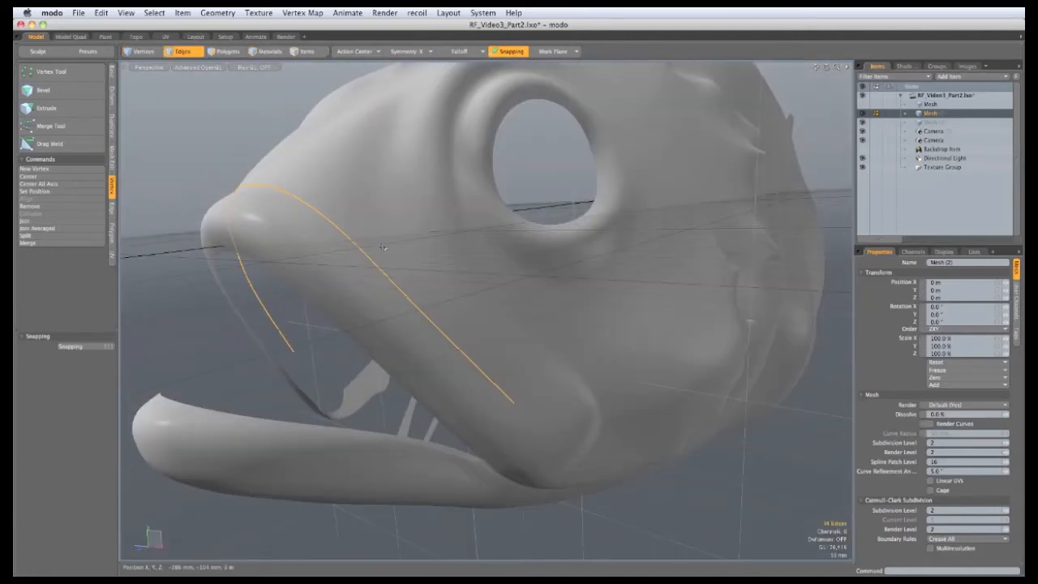
{"action": "key", "text": "w"}
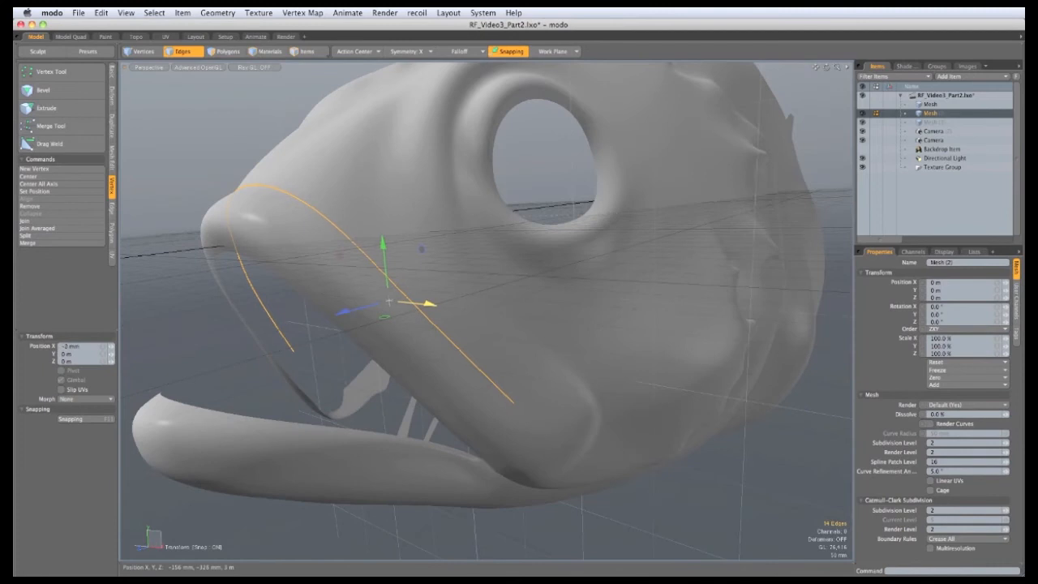
{"action": "left_click_drag", "start_coordinate": [429, 304], "coordinate": [278, 274]}
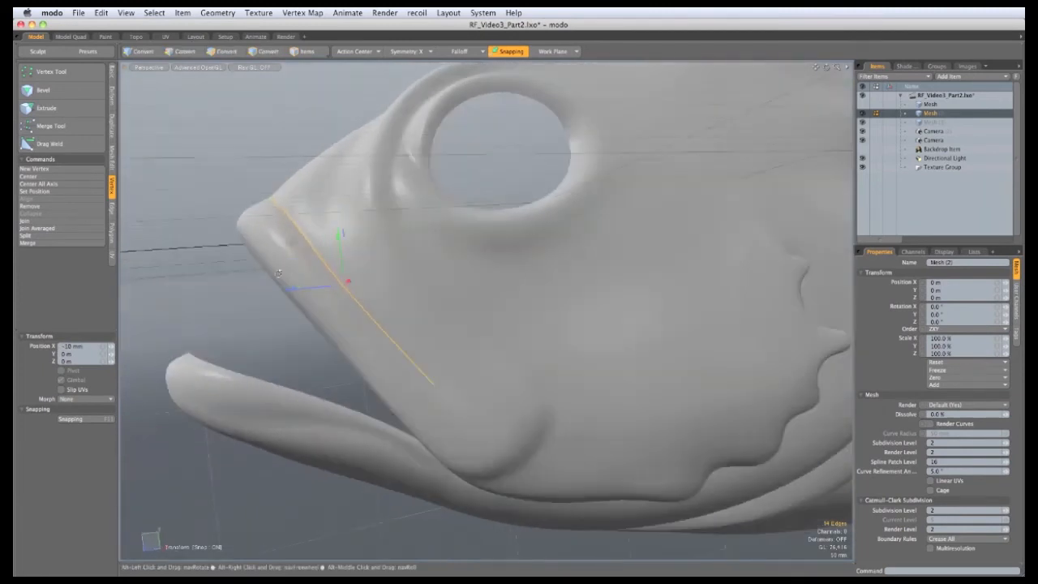
{"action": "left_click_drag", "start_coordinate": [355, 281], "coordinate": [297, 246], "text": "alt"}
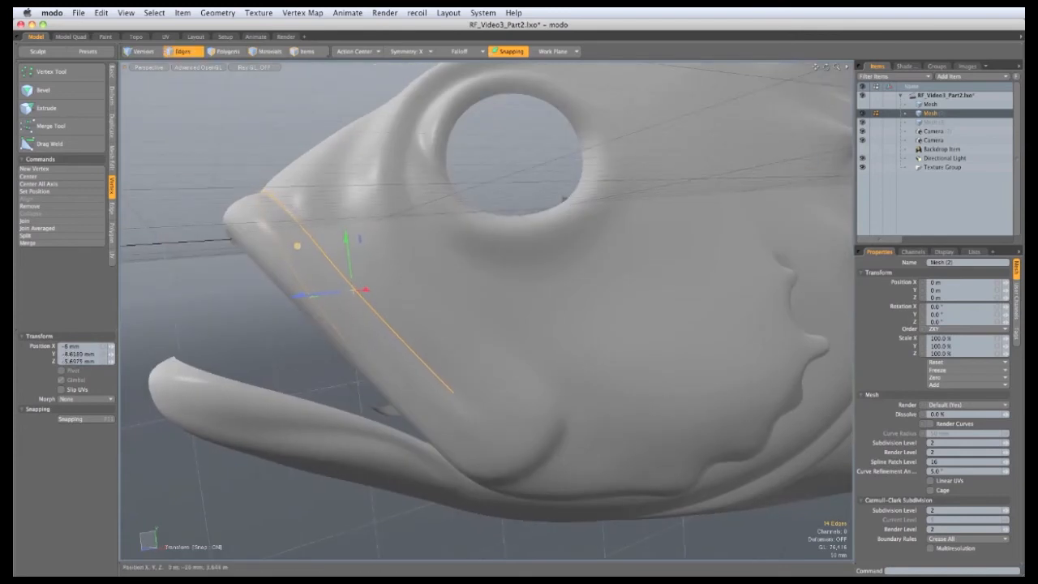
{"action": "key", "text": "q"}
{"action": "left_click", "coordinate": [209, 223]}
{"action": "left_click_drag", "start_coordinate": [209, 223], "coordinate": [294, 204], "text": "alt"}
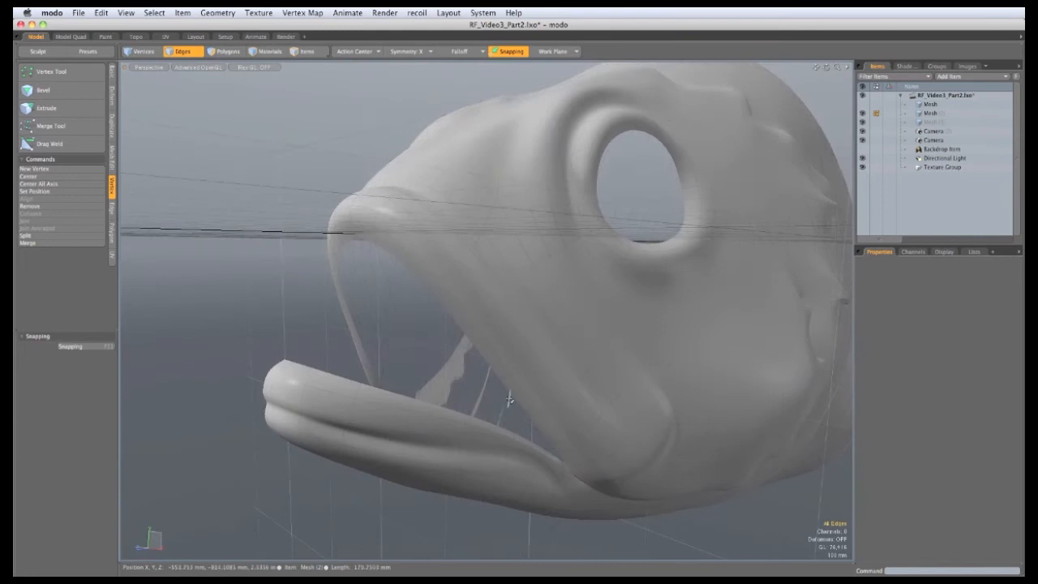
Step: Turn off the smoothed display and extend the upper jaw's inner border edges by -20 mm in Y and -18 mm in Z with Edge Extend
{"action": "key", "text": "Tab"}
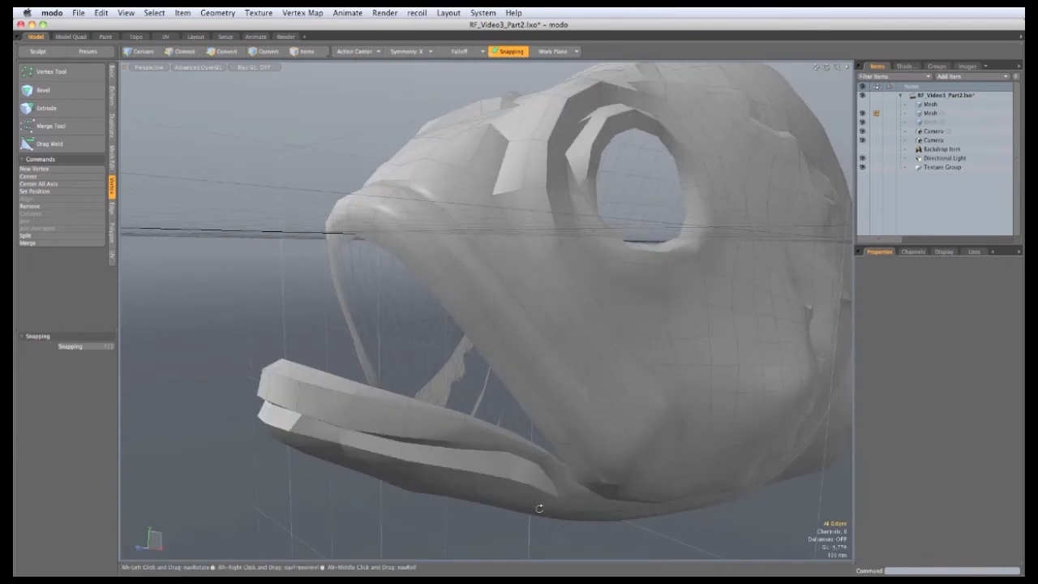
{"action": "mouse_move", "coordinate": [538, 505]}
{"action": "left_mouse_down", "text": "alt"}
{"action": "mouse_move", "coordinate": [658, 246]}
{"action": "mouse_move", "coordinate": [634, 158]}
{"action": "mouse_move", "coordinate": [524, 463]}
{"action": "mouse_move", "coordinate": [548, 495]}
{"action": "left_mouse_up", "text": "alt"}
{"action": "scroll", "coordinate": [605, 354], "scroll_direction": "up", "scroll_amount": 5}
{"action": "left_click", "coordinate": [538, 115]}
{"action": "left_click", "coordinate": [513, 106], "text": "shift"}
{"action": "scroll", "coordinate": [598, 180], "scroll_direction": "down", "scroll_amount": 5}
{"action": "key", "text": "l"}
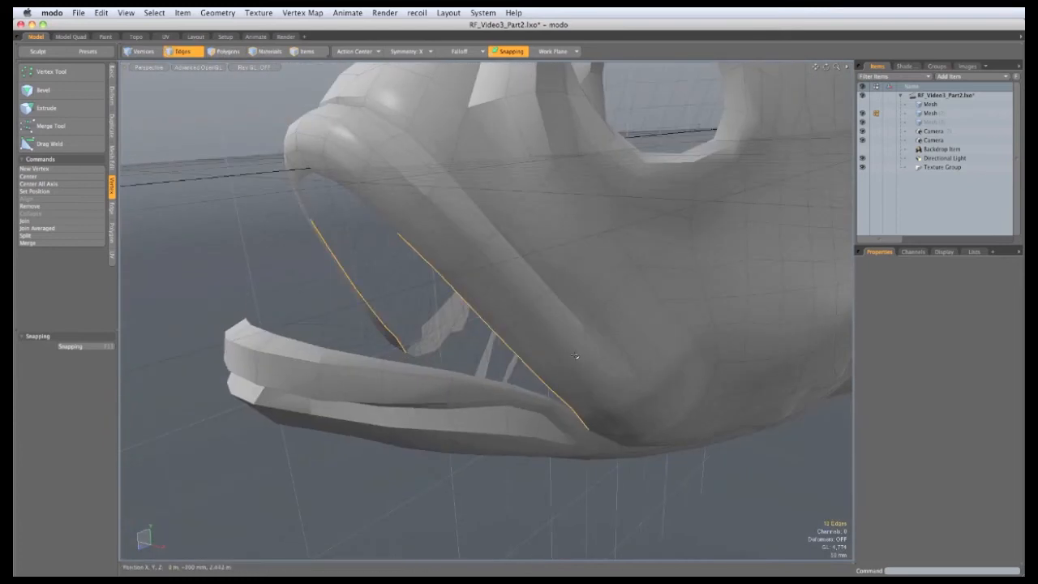
{"action": "key", "text": "z"}
{"action": "left_click_drag", "start_coordinate": [436, 336], "coordinate": [365, 296], "text": "alt"}
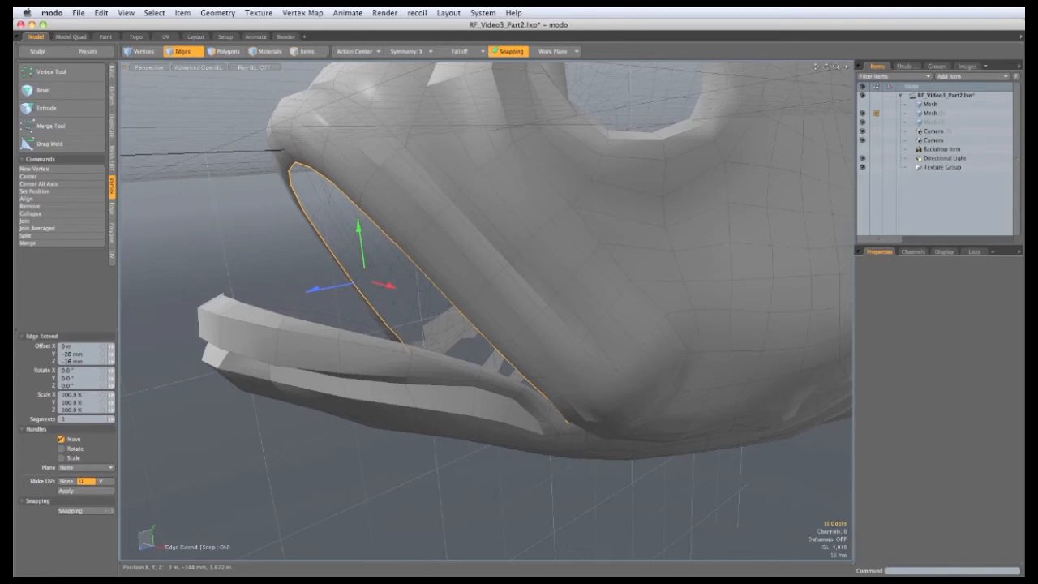
Step: Join the extended strip's rear vertex with the neighbouring vertex at the mouth corner, averaging their positions
{"action": "left_click_drag", "start_coordinate": [294, 272], "coordinate": [518, 315], "text": "alt"}
{"action": "left_click_drag", "start_coordinate": [573, 362], "coordinate": [494, 271], "text": "alt"}
{"action": "key", "text": "q"}
{"action": "key", "text": "alt+1"}
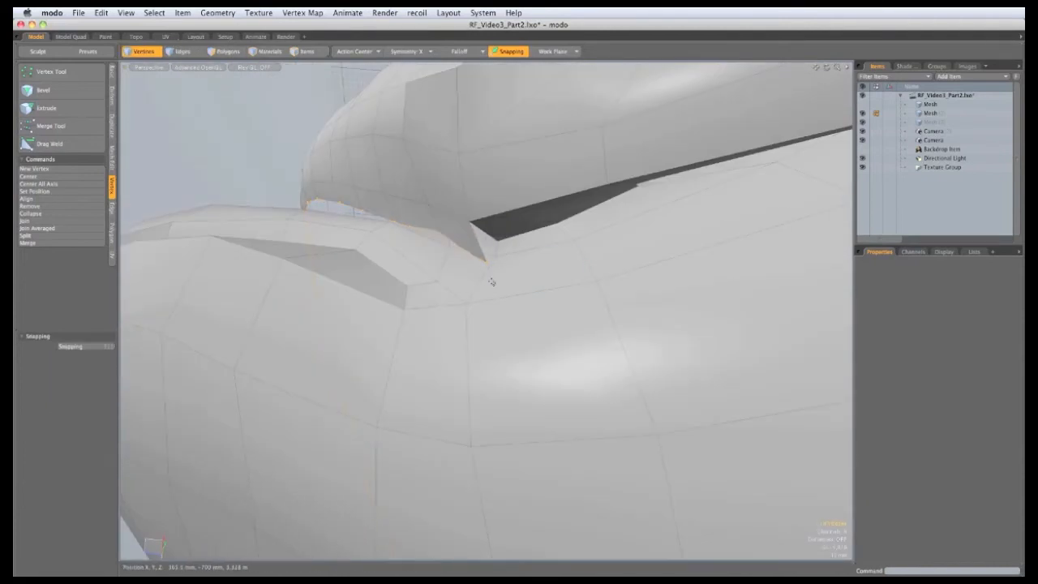
{"action": "left_click", "coordinate": [63, 229]}
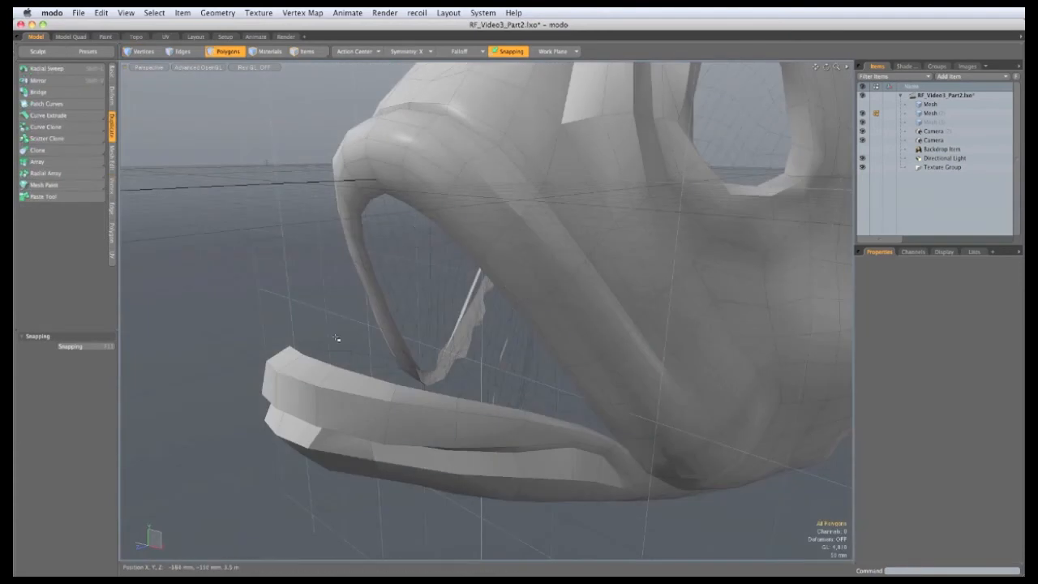
Step: Select the mouth opening's border edges, deselect the front edges of both jaws, and turn symmetry off
{"action": "key", "text": "2"}
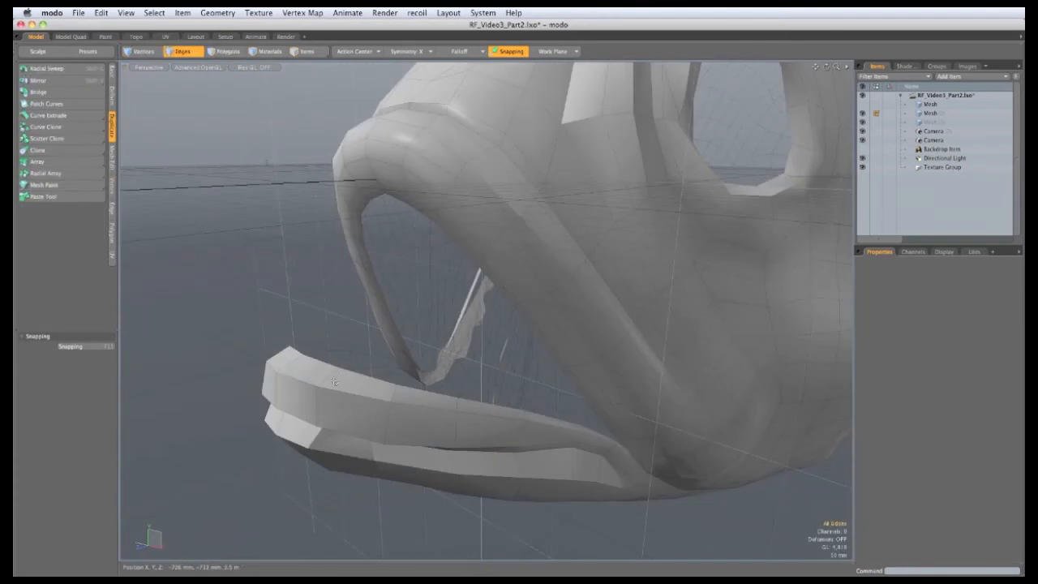
{"action": "double_click", "coordinate": [350, 373]}
{"action": "left_click_drag", "start_coordinate": [351, 373], "coordinate": [594, 408], "text": "alt"}
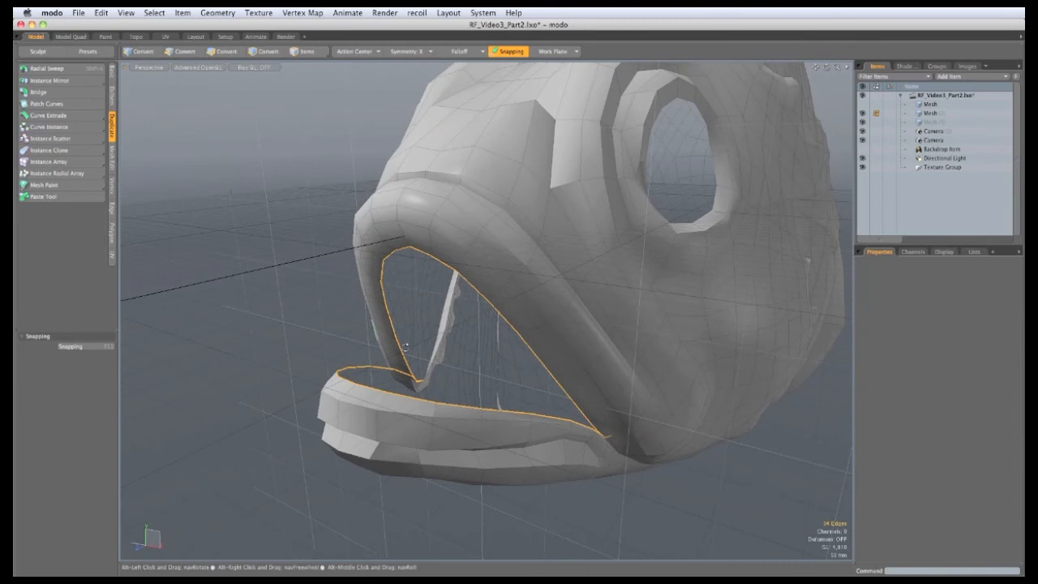
{"action": "left_click_drag", "start_coordinate": [405, 347], "coordinate": [449, 324], "text": "alt"}
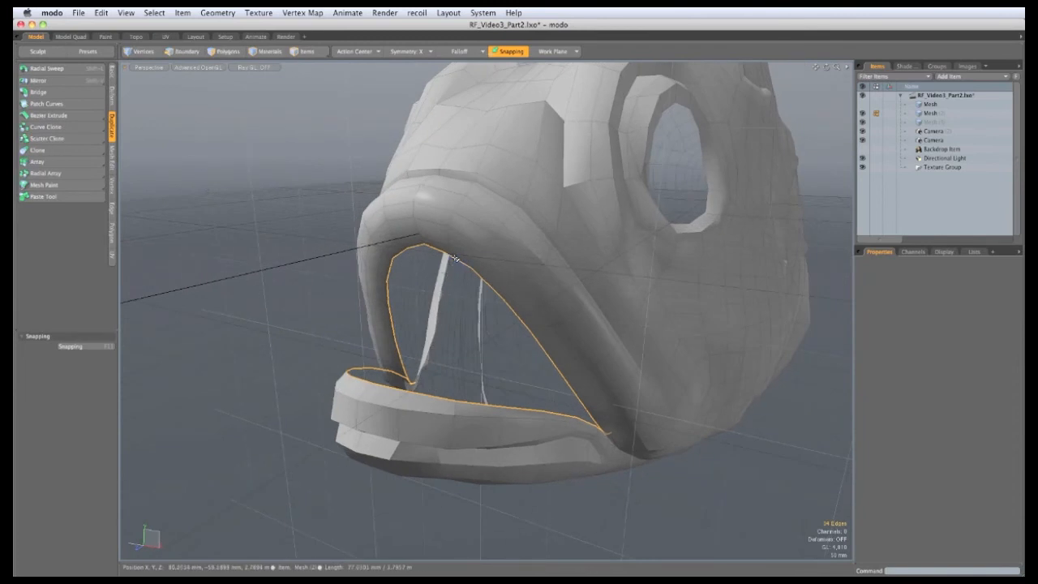
{"action": "left_click_drag", "start_coordinate": [455, 258], "coordinate": [397, 340], "text": "alt"}
{"action": "left_click", "coordinate": [409, 53]}
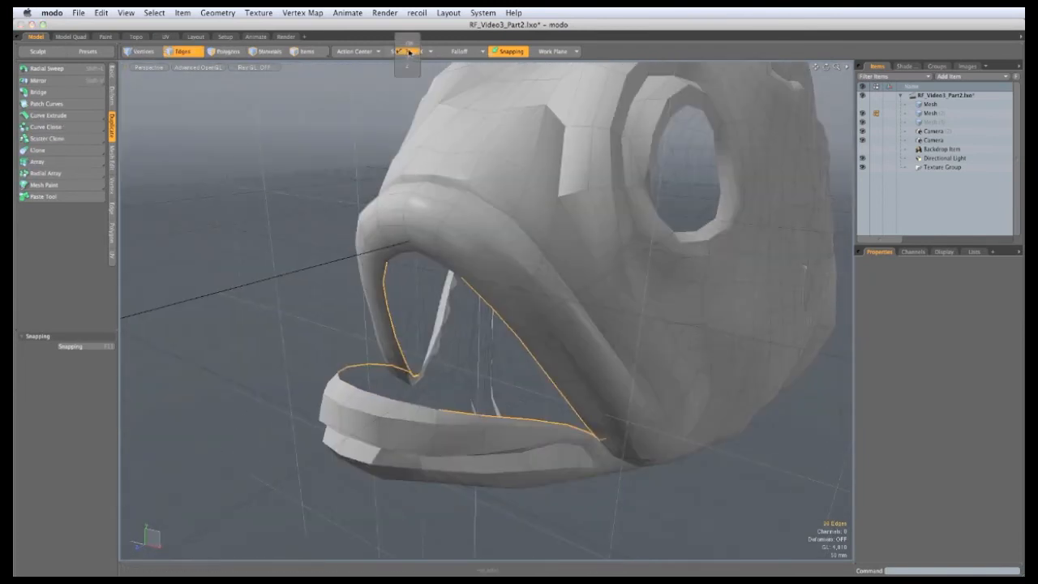
Step: Bridge the selected mouth border edges across the opening with 2 segments
{"action": "left_click", "coordinate": [49, 91]}
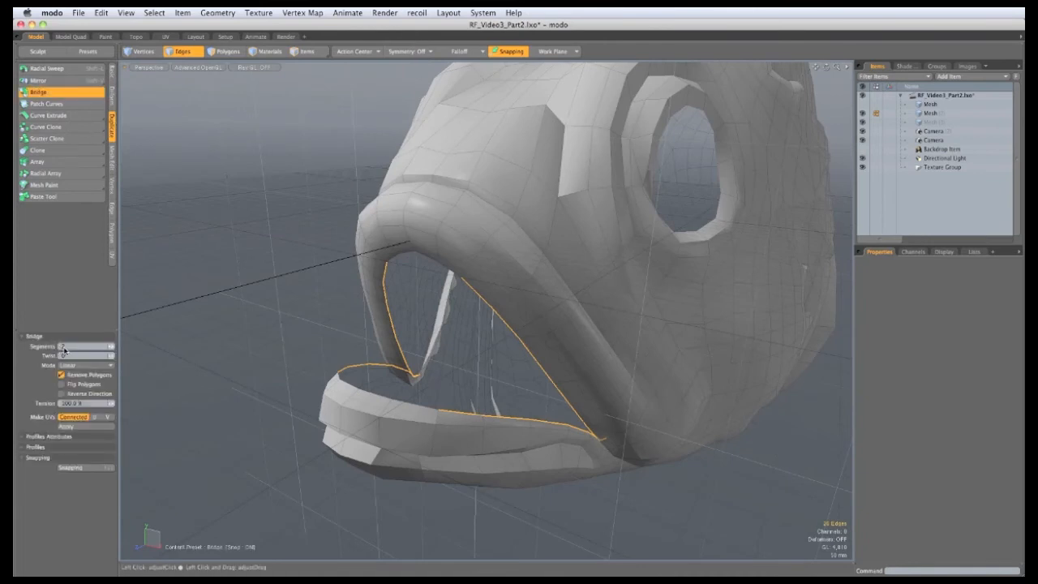
{"action": "left_click", "coordinate": [322, 249]}
{"action": "left_click_drag", "start_coordinate": [322, 249], "coordinate": [354, 246], "text": "alt"}
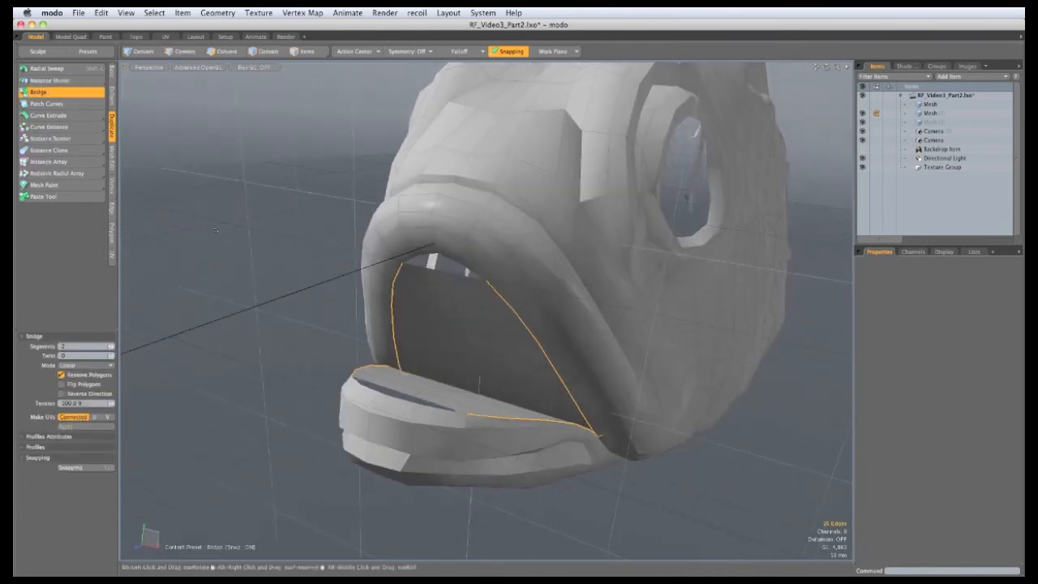
{"action": "key", "text": "q"}
{"action": "left_click", "coordinate": [225, 243]}
Step: Fill the remaining gaps at the front of the upper and lower jaws with new polygons
{"action": "key", "text": "1"}
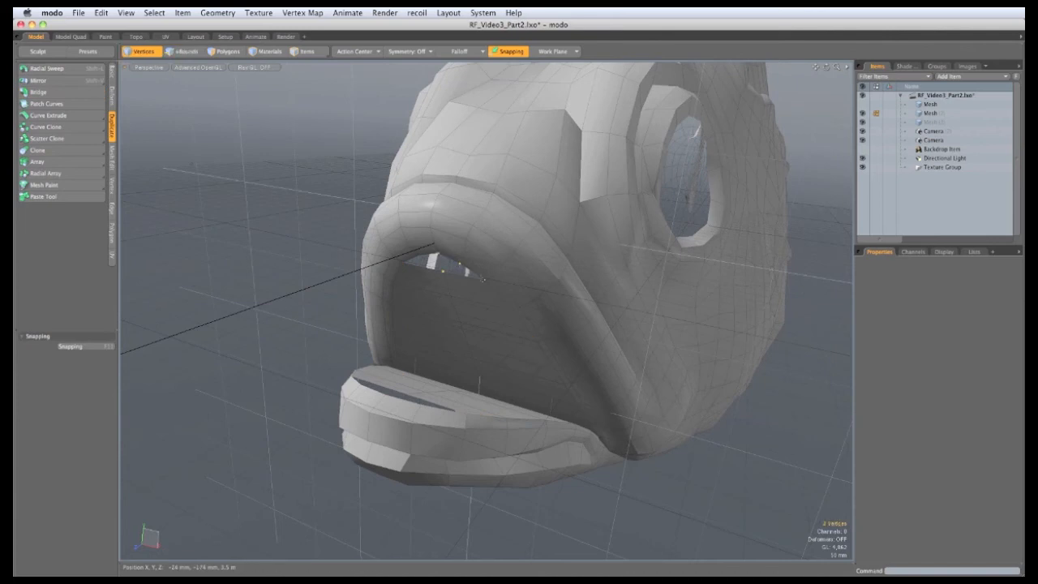
{"action": "key", "text": "p"}
{"action": "left_click_drag", "start_coordinate": [513, 173], "coordinate": [434, 456], "text": "alt"}
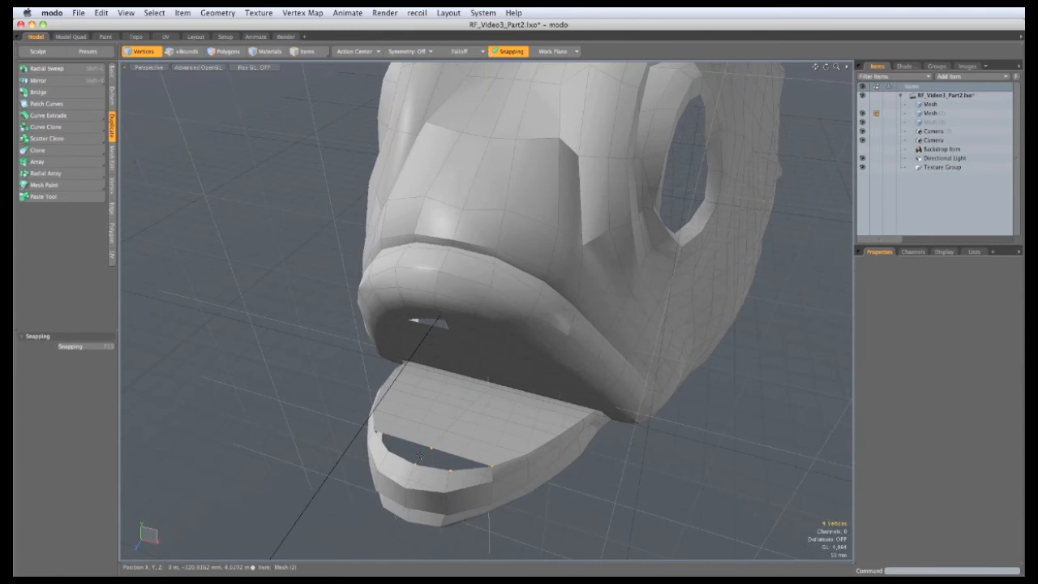
{"action": "key", "text": "2"}
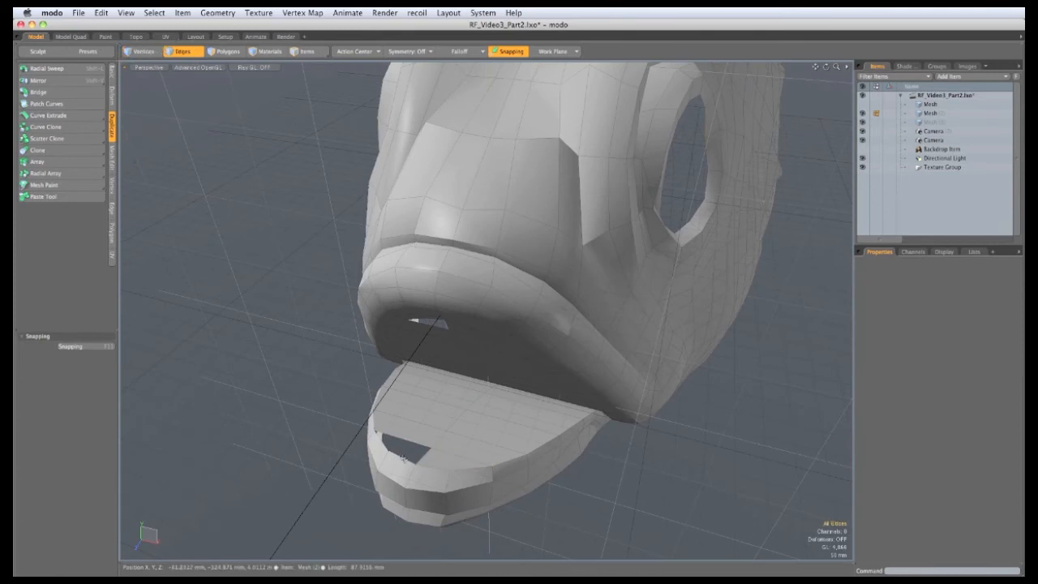
{"action": "double_click", "coordinate": [408, 461]}
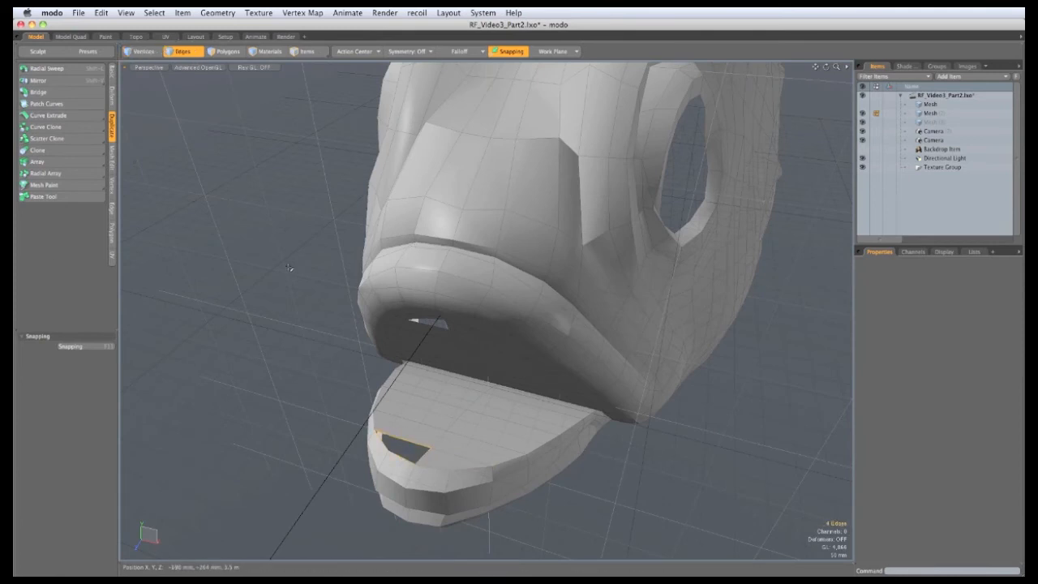
{"action": "key", "text": "p"}
{"action": "left_click_drag", "start_coordinate": [440, 421], "coordinate": [453, 245], "text": "alt"}
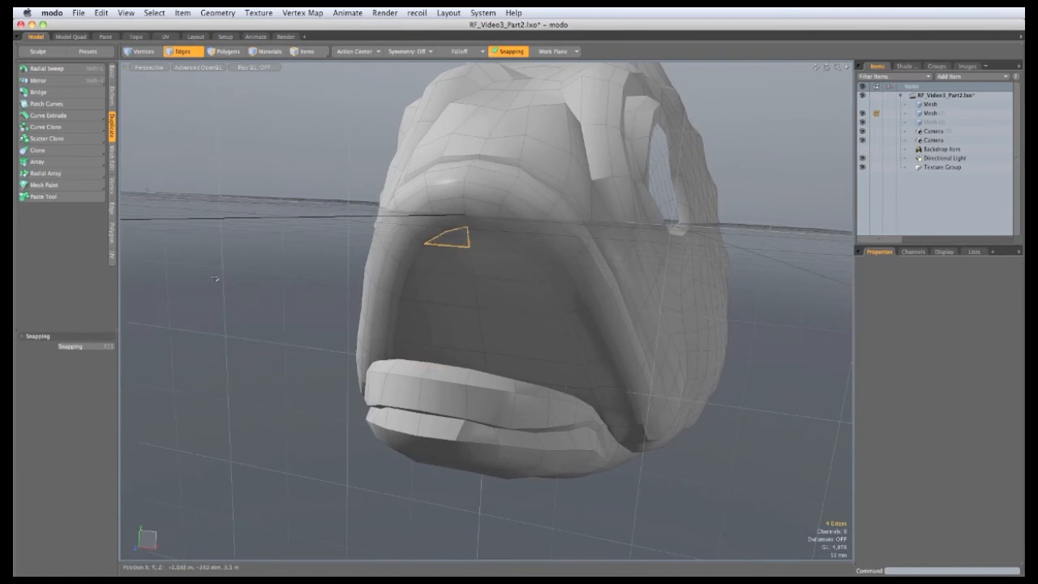
Step: Select all the new polygons that close off the mouth, on both the upper and lower surfaces
{"action": "left_click", "coordinate": [234, 51]}
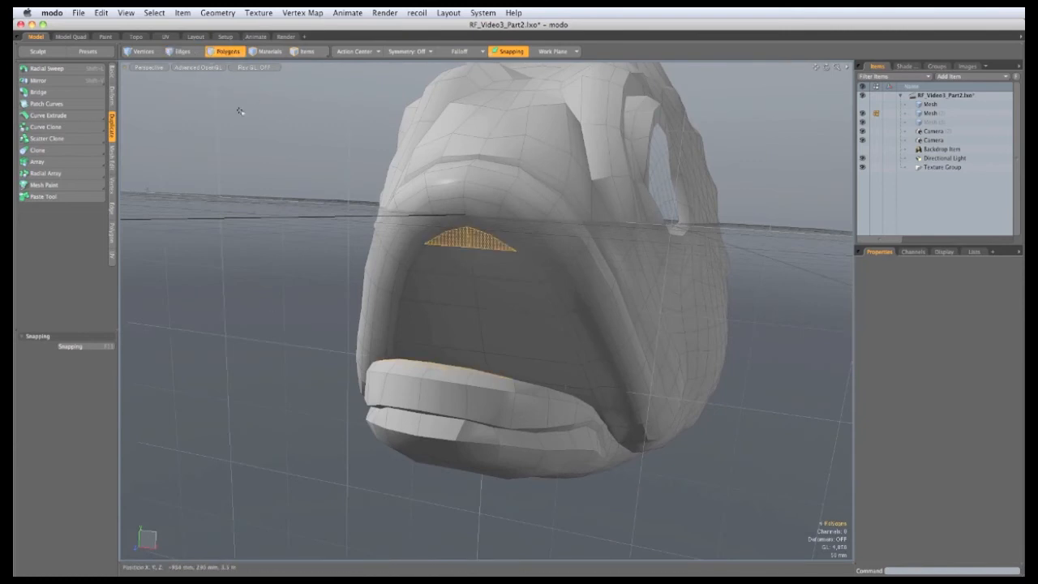
{"action": "left_click_drag", "start_coordinate": [474, 251], "coordinate": [475, 463], "text": "alt"}
{"action": "left_click", "coordinate": [467, 453]}
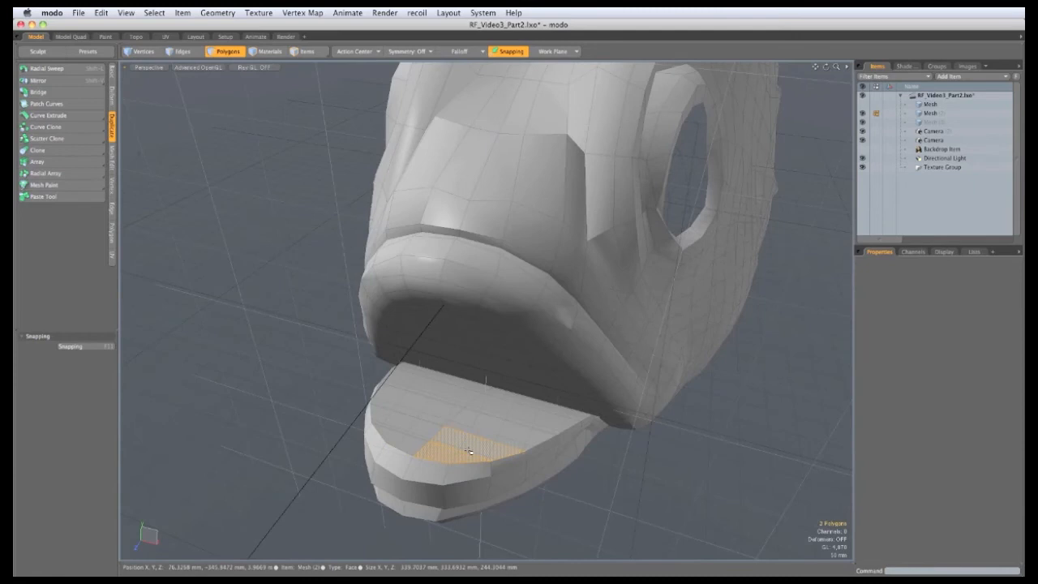
{"action": "key", "text": "shift+Up"}
{"action": "key", "text": "shift+Up"}
{"action": "key", "text": "shift+Up"}
{"action": "key", "text": "shift+Up"}
{"action": "key", "text": "shift+Up"}
{"action": "key", "text": "shift+Up"}
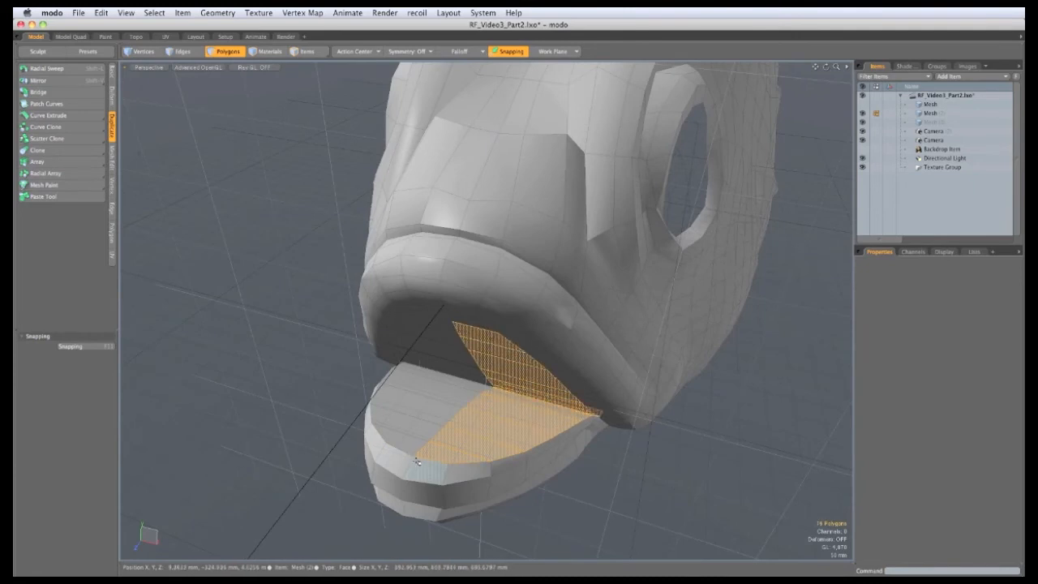
{"action": "key", "text": "shift+Up"}
{"action": "key", "text": "shift+Up"}
{"action": "key", "text": "shift+Up"}
{"action": "key", "text": "shift+Up"}
{"action": "key", "text": "shift+Up"}
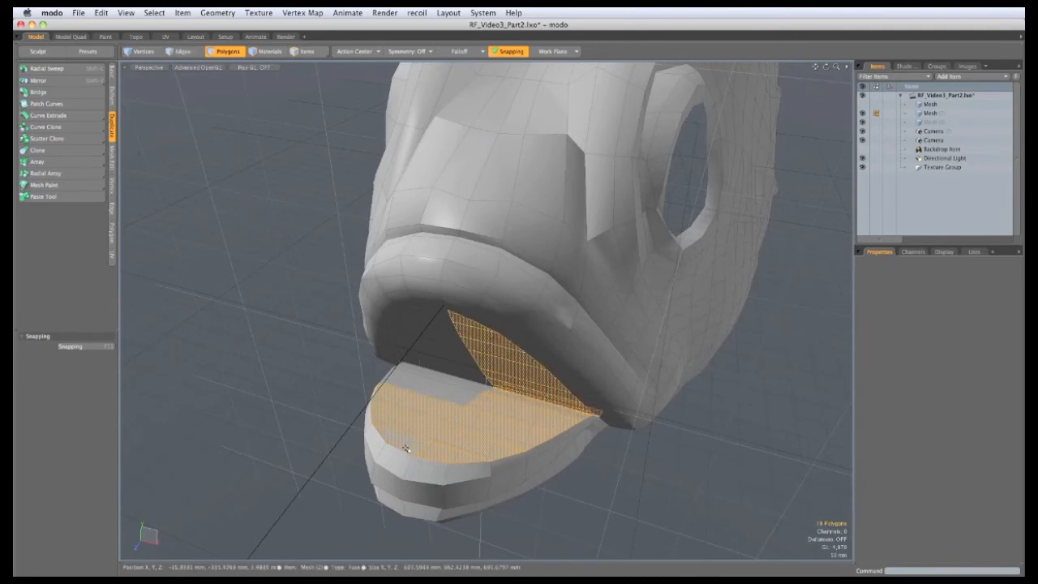
{"action": "key", "text": "shift+Up"}
{"action": "key", "text": "shift+Up"}
{"action": "key", "text": "shift+Up"}
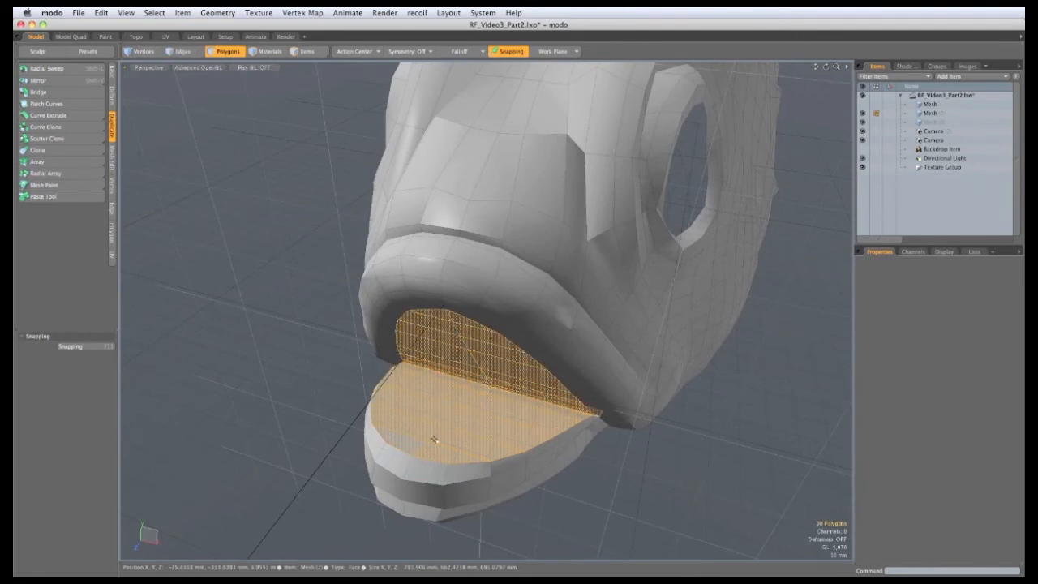
Step: Bevel the selected mouth polygons, scale them to about 88% in X, and move them inside the lips
{"action": "left_click_drag", "start_coordinate": [434, 440], "coordinate": [427, 378], "text": "alt"}
{"action": "key", "text": "b"}
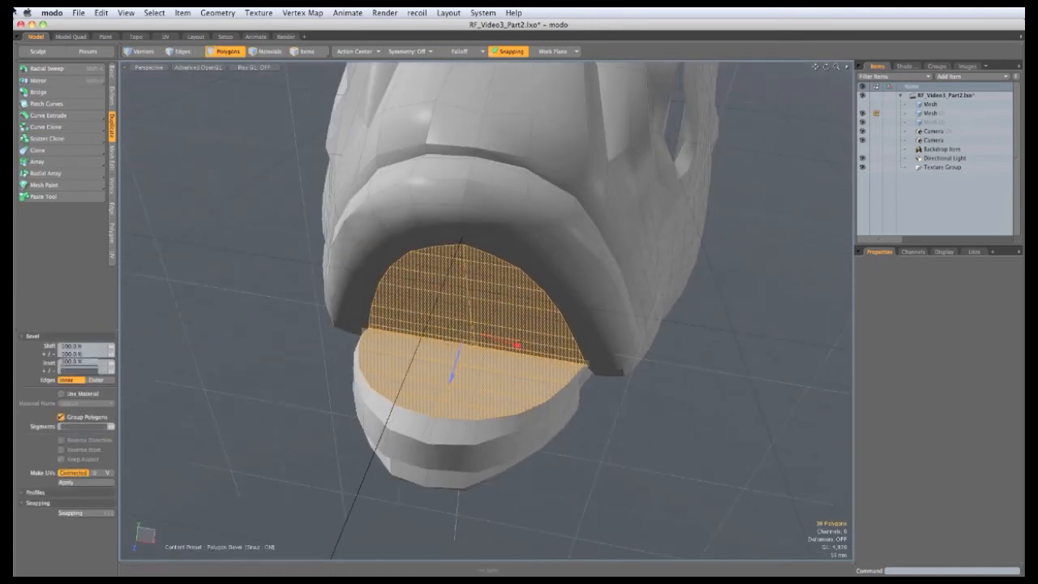
{"action": "key", "text": "r"}
{"action": "left_click_drag", "start_coordinate": [519, 337], "coordinate": [514, 336]}
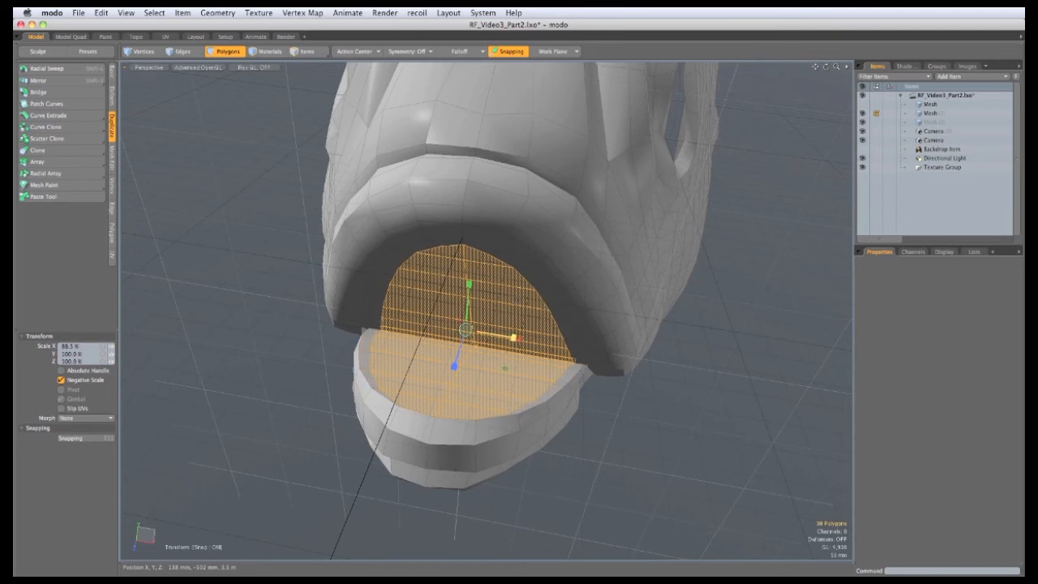
{"action": "left_click_drag", "start_coordinate": [593, 440], "coordinate": [485, 367], "text": "alt"}
{"action": "key", "text": "w"}
Step: Bevel the mouth polygons again and move them -34 mm in Y and -50 mm in Z, deeper into the mouth
{"action": "key", "text": "b"}
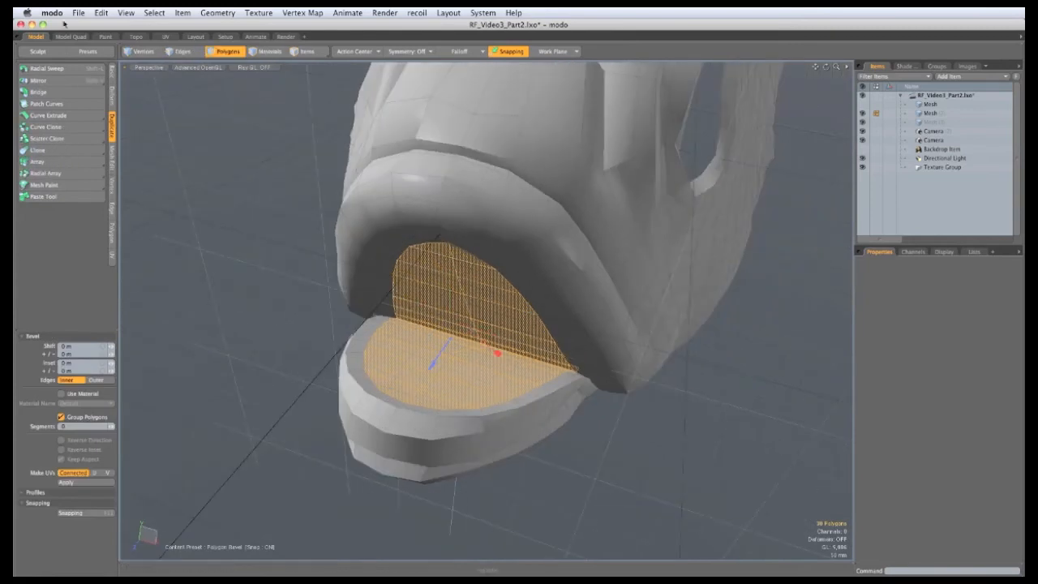
{"action": "key", "text": "y"}
{"action": "left_click_drag", "start_coordinate": [508, 339], "coordinate": [408, 287]}
{"action": "key", "text": "w"}
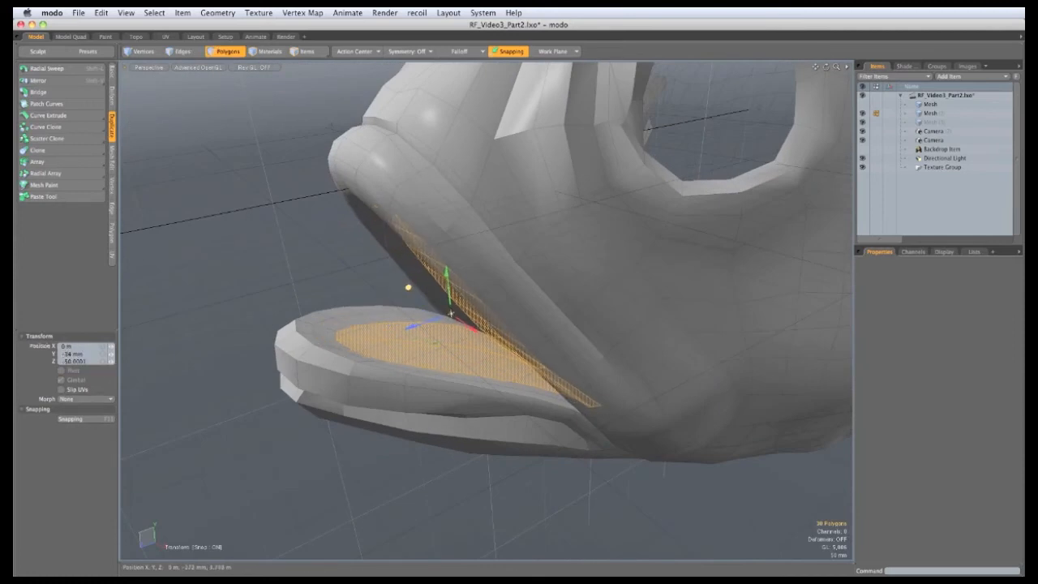
Step: Turn the smoothed display and X symmetry back on and refine the mouth interior's shape with Element Move
{"action": "left_click_drag", "start_coordinate": [324, 313], "coordinate": [451, 297], "text": "alt"}
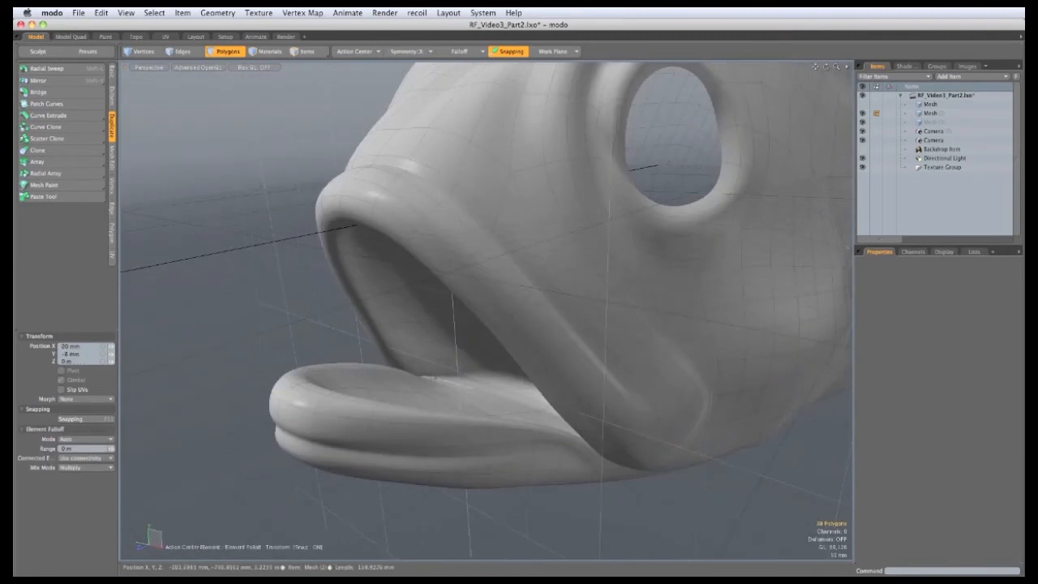
{"action": "left_click_drag", "start_coordinate": [519, 357], "coordinate": [437, 295], "text": "alt"}
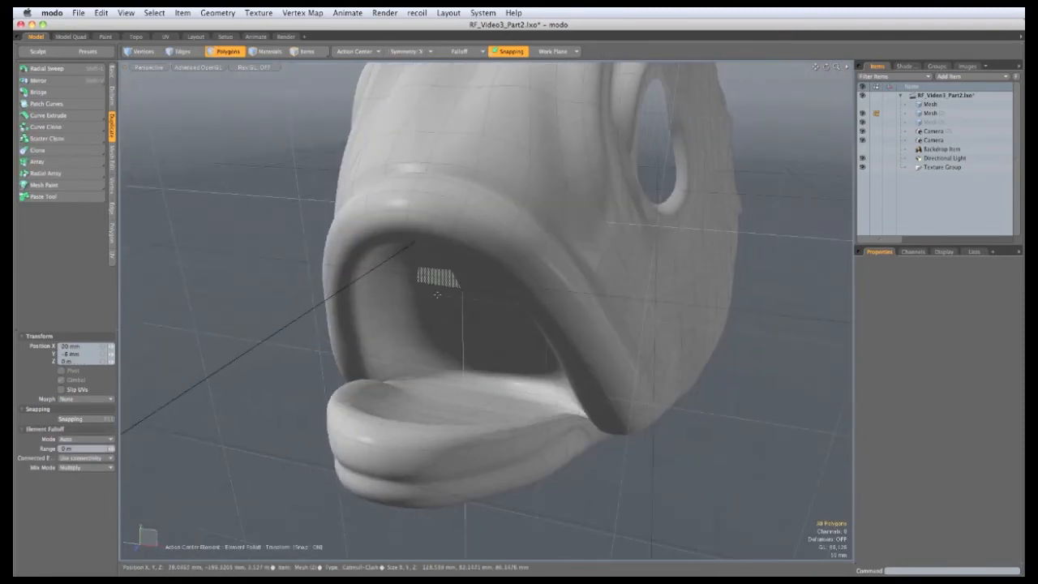
{"action": "left_click_drag", "start_coordinate": [587, 389], "coordinate": [512, 245], "text": "alt"}
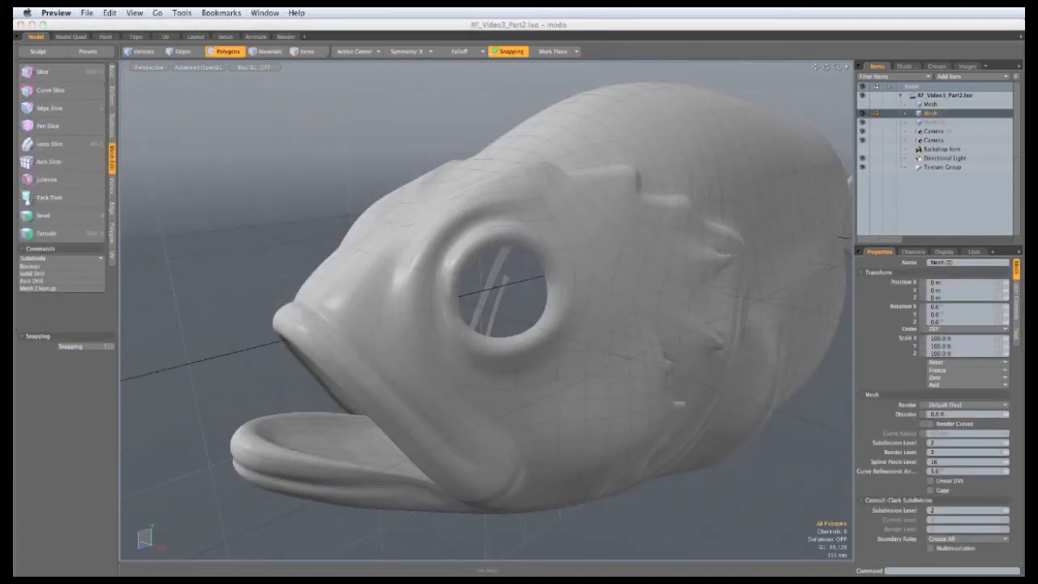
Step: Bring up the fish-eye.gif diagram in Preview, examine the eye's cross-section, and put the image away again
{"action": "left_click_drag", "start_coordinate": [1024, 263], "coordinate": [423, 207]}
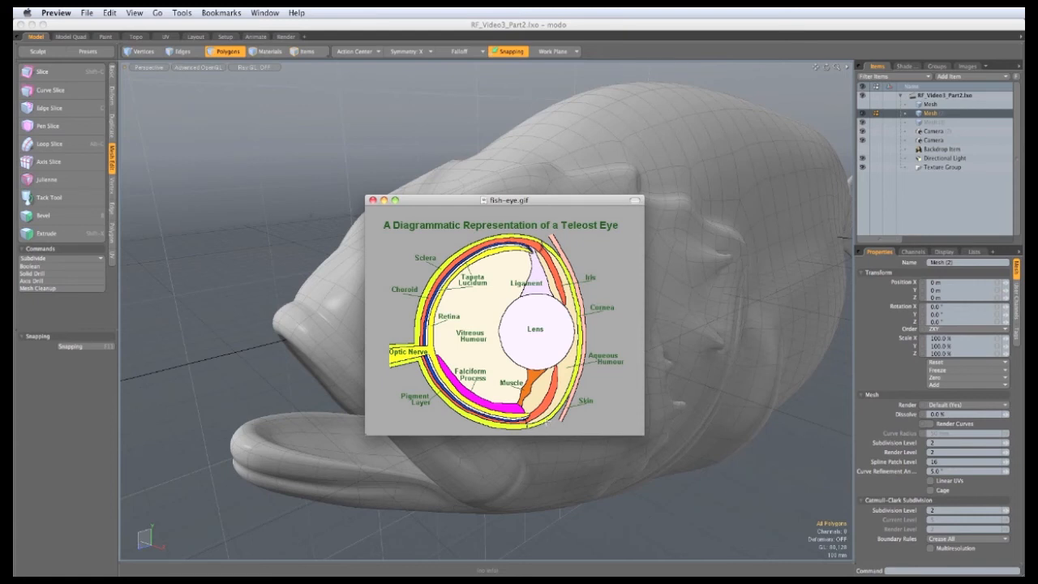
{"action": "left_click_drag", "start_coordinate": [421, 201], "coordinate": [1024, 340]}
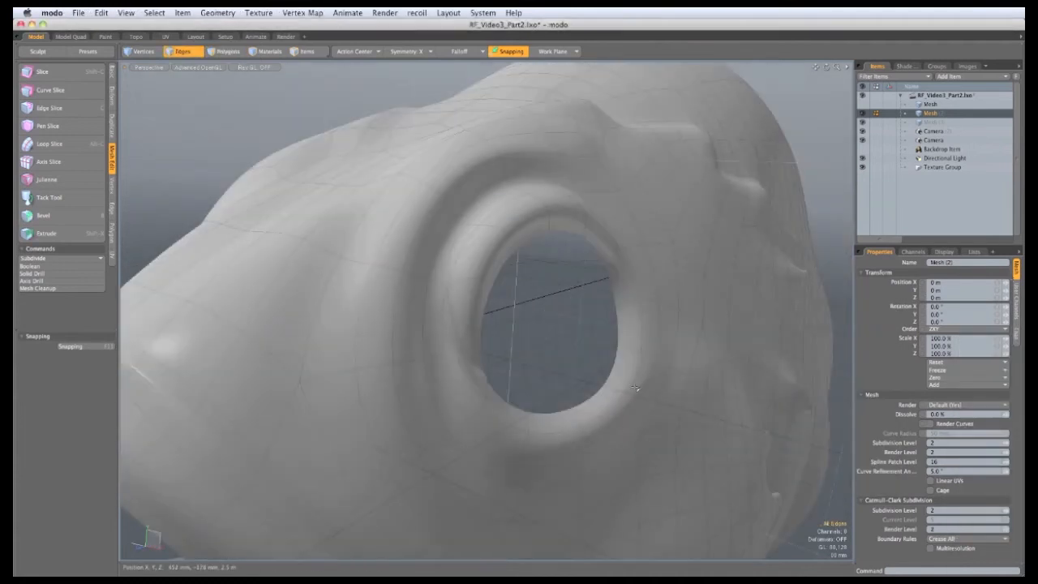
Step: Turn off the smoothed display and flatten the eye opening's edge loop by scaling it to 0% in Z about the selection
{"action": "left_click_drag", "start_coordinate": [682, 360], "coordinate": [612, 342], "text": "alt"}
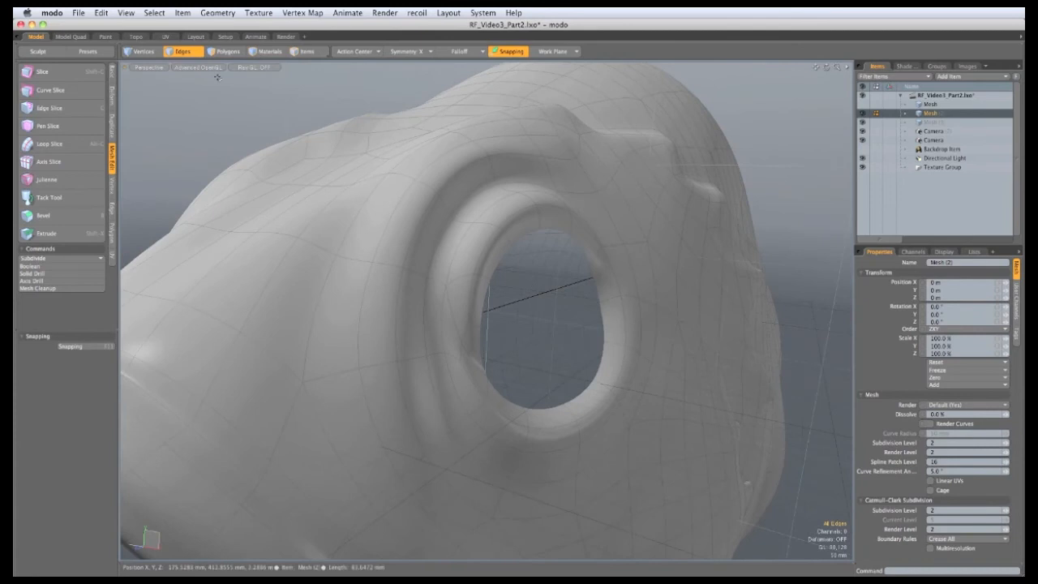
{"action": "key", "text": "Tab"}
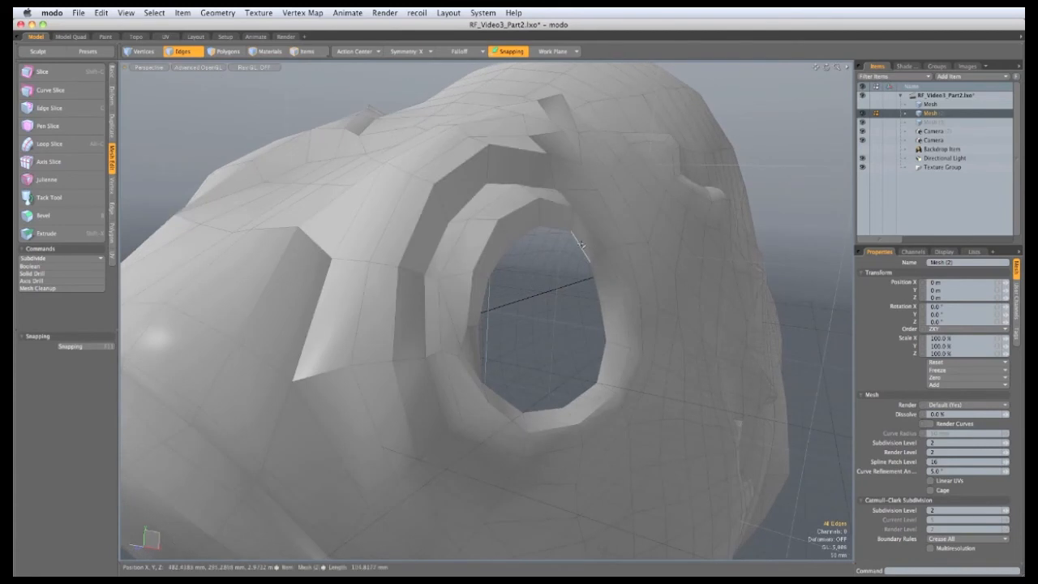
{"action": "double_click", "coordinate": [589, 245]}
{"action": "left_click_drag", "start_coordinate": [589, 245], "coordinate": [562, 302], "text": "alt"}
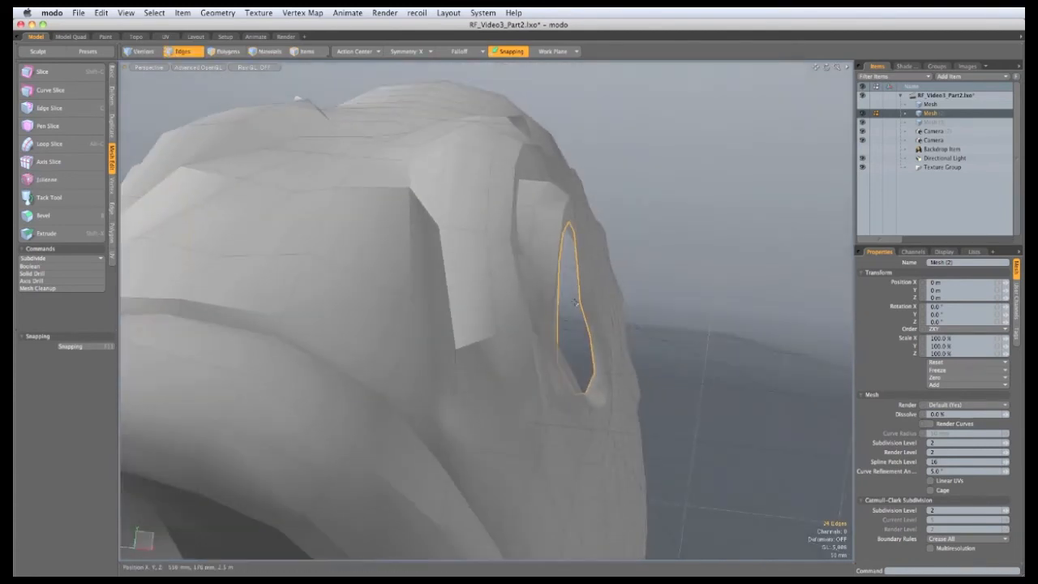
{"action": "left_click", "coordinate": [344, 52]}
{"action": "left_click", "coordinate": [359, 79]}
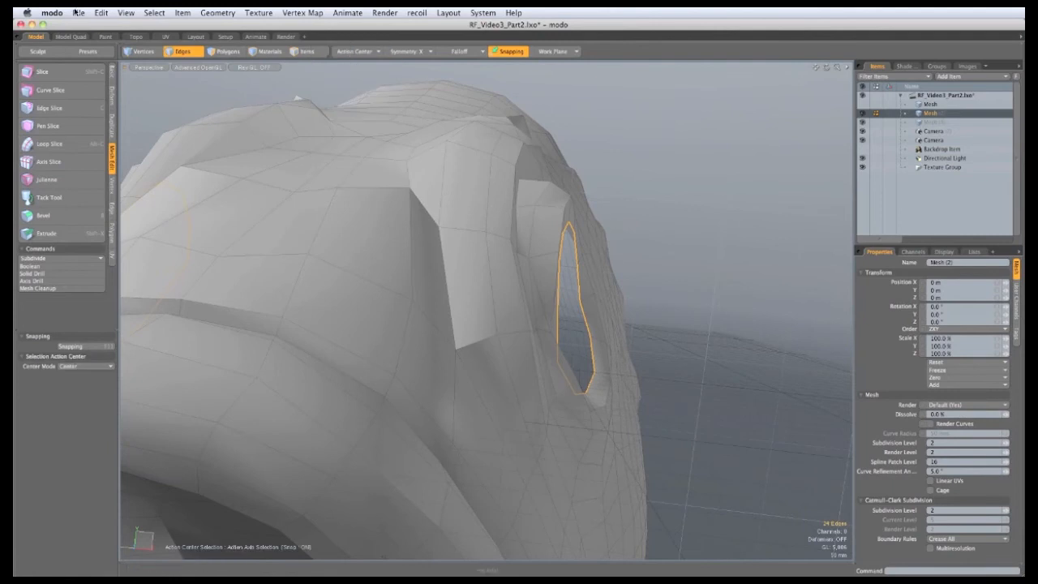
{"action": "key", "text": "r"}
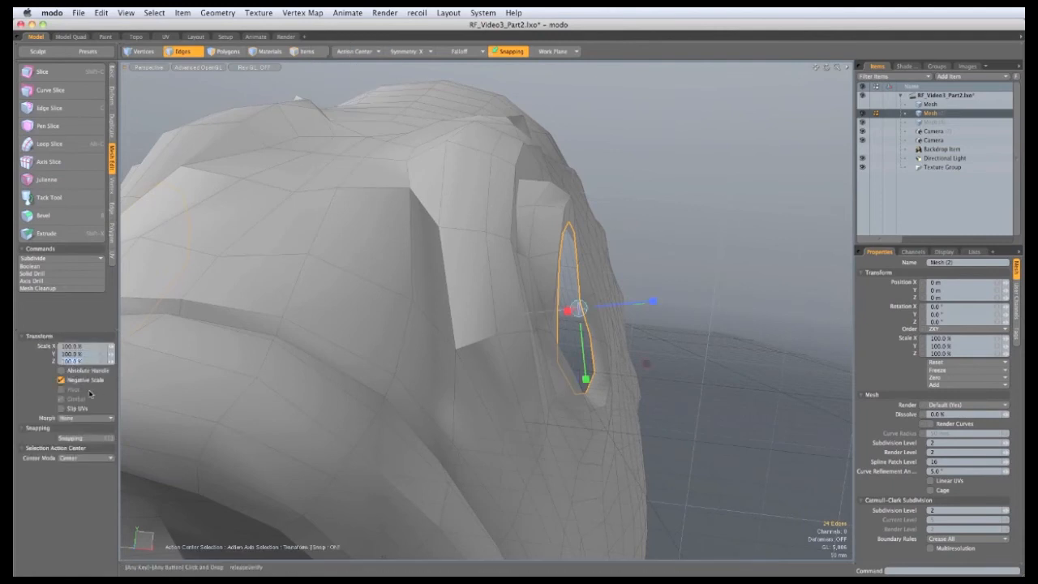
{"action": "key", "text": "Return"}
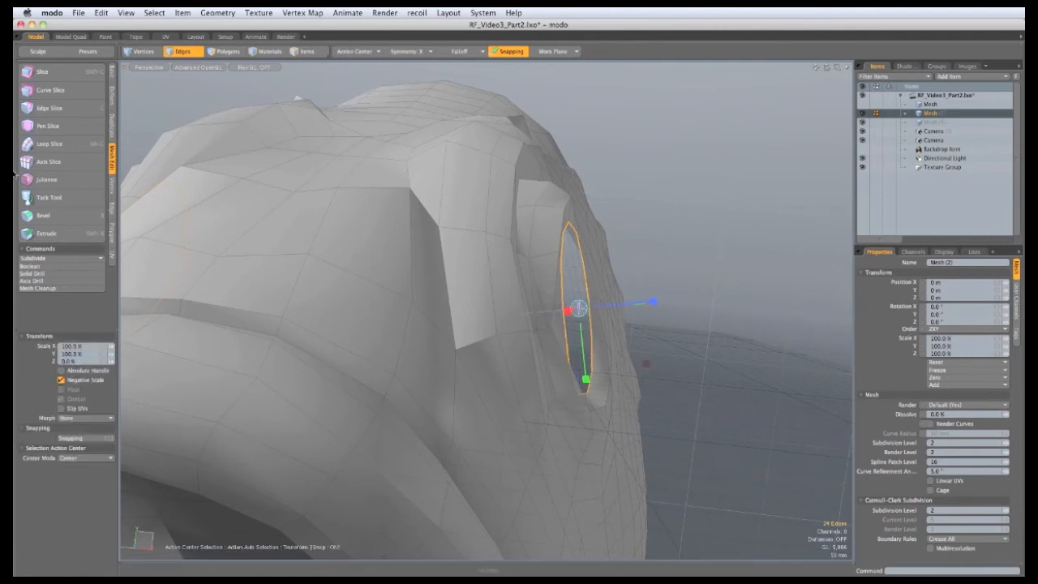
Step: Move the flattened edge loop slightly inward along its own Z axis and cap the eye opening with a new polygon
{"action": "key", "text": "w"}
{"action": "left_click_drag", "start_coordinate": [649, 305], "coordinate": [639, 305]}
{"action": "left_click_drag", "start_coordinate": [654, 262], "coordinate": [527, 292], "text": "alt"}
{"action": "key", "text": "3"}
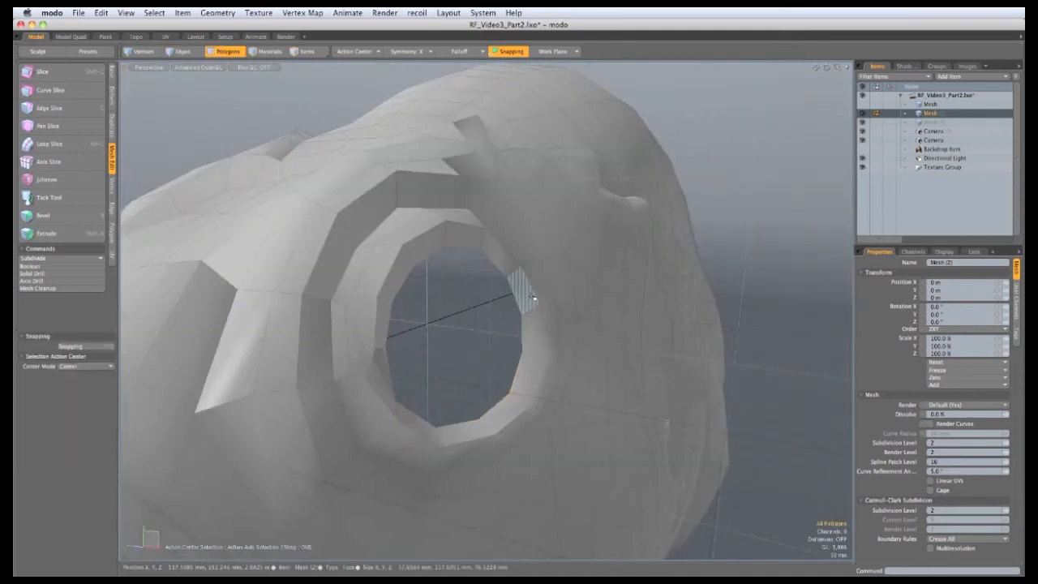
{"action": "key", "text": "2"}
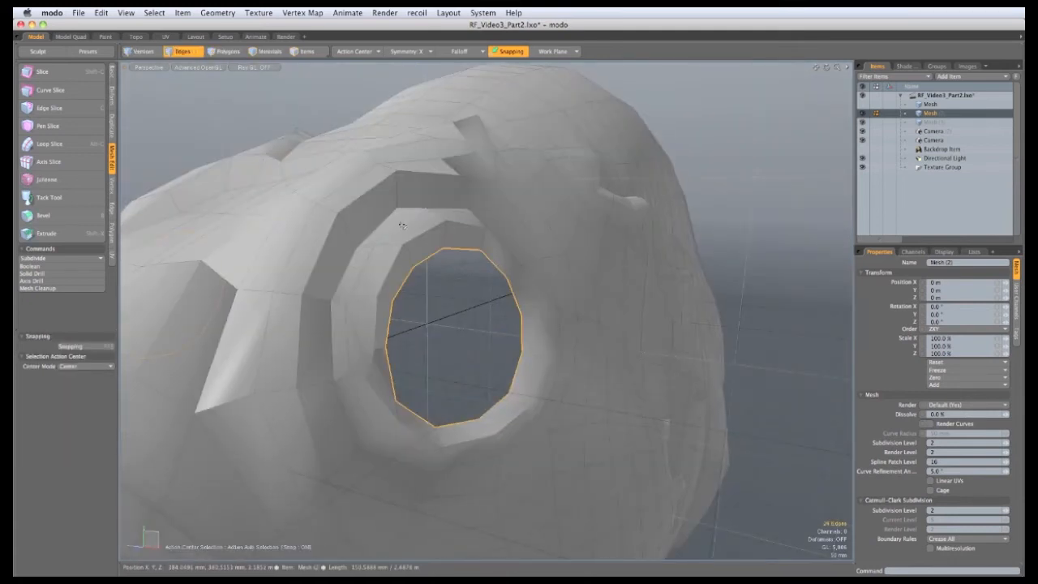
{"action": "key", "text": "p"}
{"action": "left_click_drag", "start_coordinate": [479, 356], "coordinate": [607, 359], "text": "alt"}
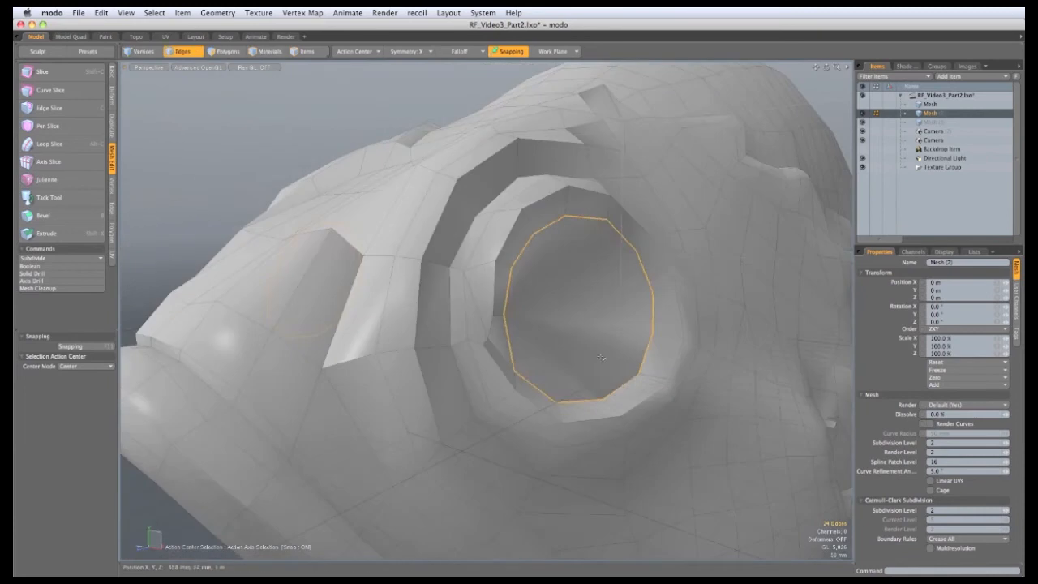
Step: Bevel the eye's cap polygon repeatedly with inset and no shift, making concentric rings around a small central polygon
{"action": "key", "text": "3"}
{"action": "left_click_drag", "start_coordinate": [631, 434], "coordinate": [588, 430], "text": "alt"}
{"action": "key", "text": "b"}
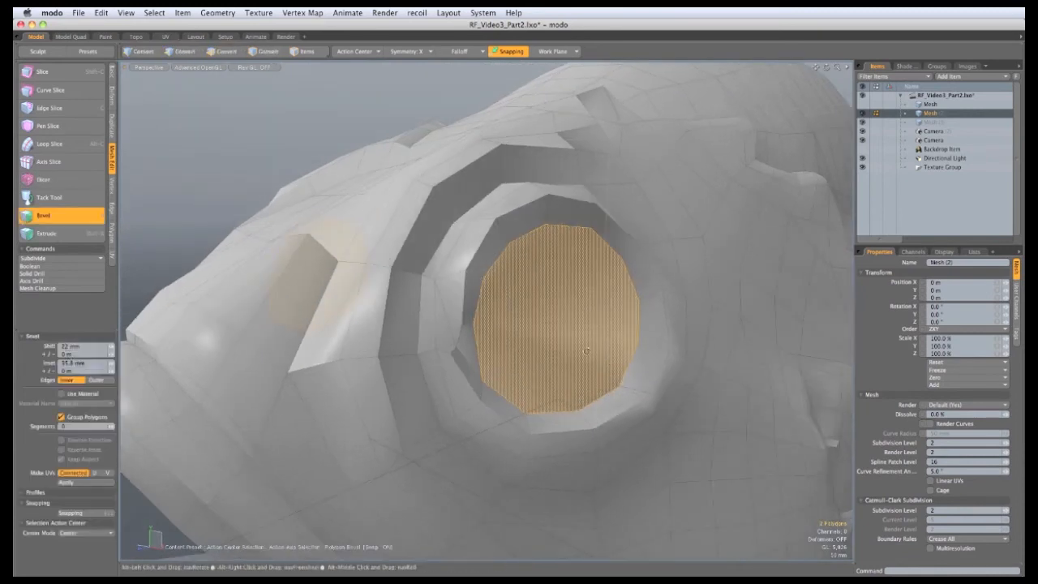
{"action": "left_click_drag", "start_coordinate": [582, 339], "coordinate": [568, 341], "text": "alt"}
{"action": "left_click", "coordinate": [569, 341]}
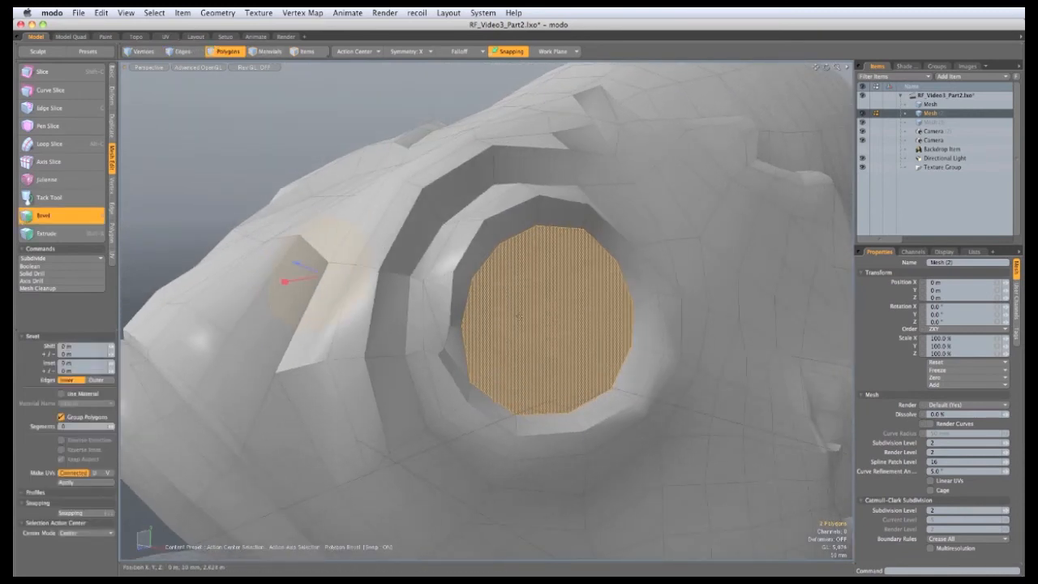
{"action": "left_click_drag", "start_coordinate": [285, 282], "coordinate": [312, 279]}
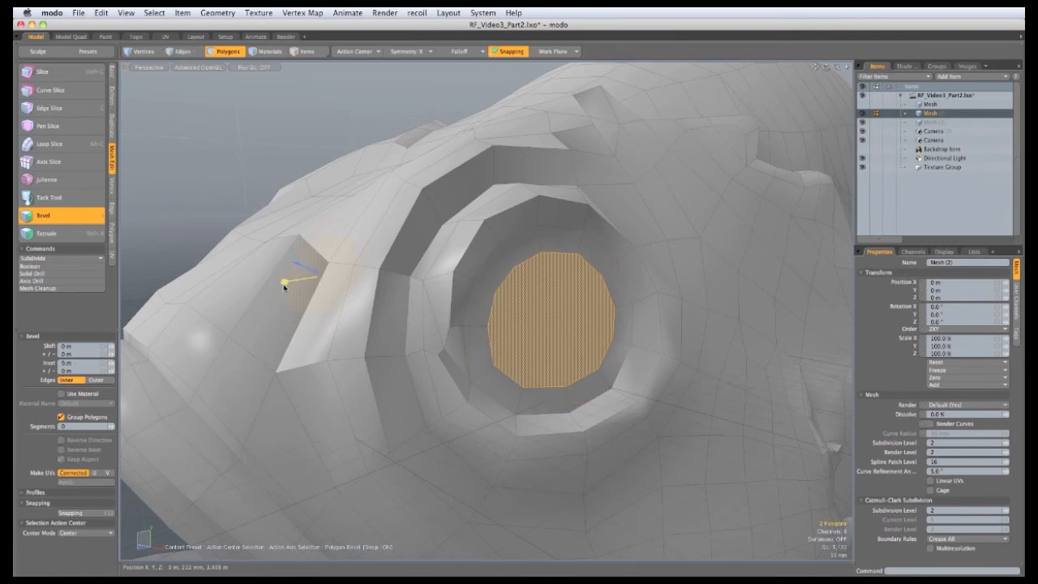
{"action": "left_click_drag", "start_coordinate": [284, 281], "coordinate": [286, 280]}
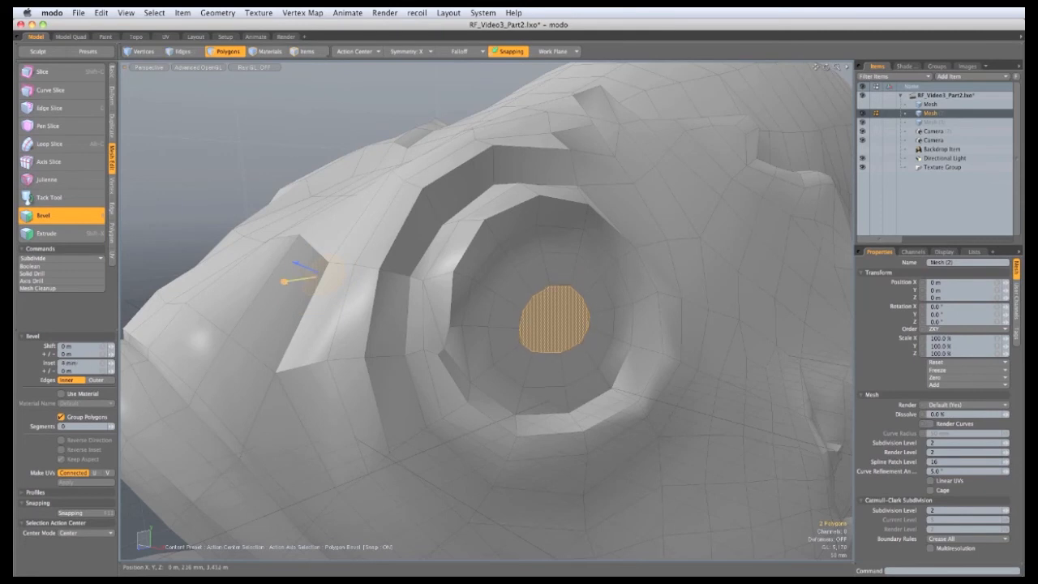
{"action": "left_click_drag", "start_coordinate": [284, 282], "coordinate": [285, 281]}
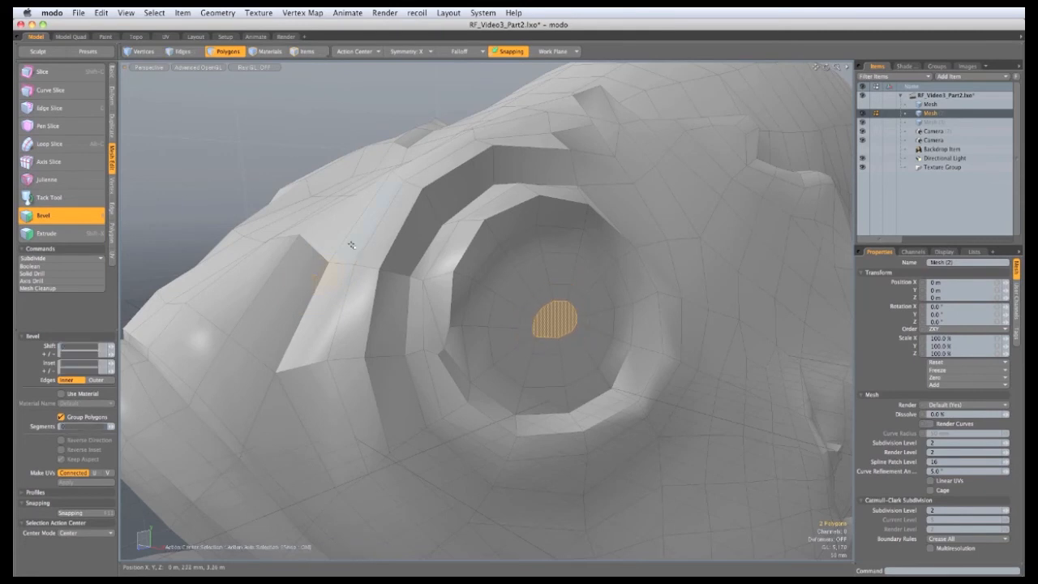
Step: Collapse the small polygon at the centre of the eye to a single point
{"action": "key", "text": "space"}
{"action": "left_click", "coordinate": [112, 236]}
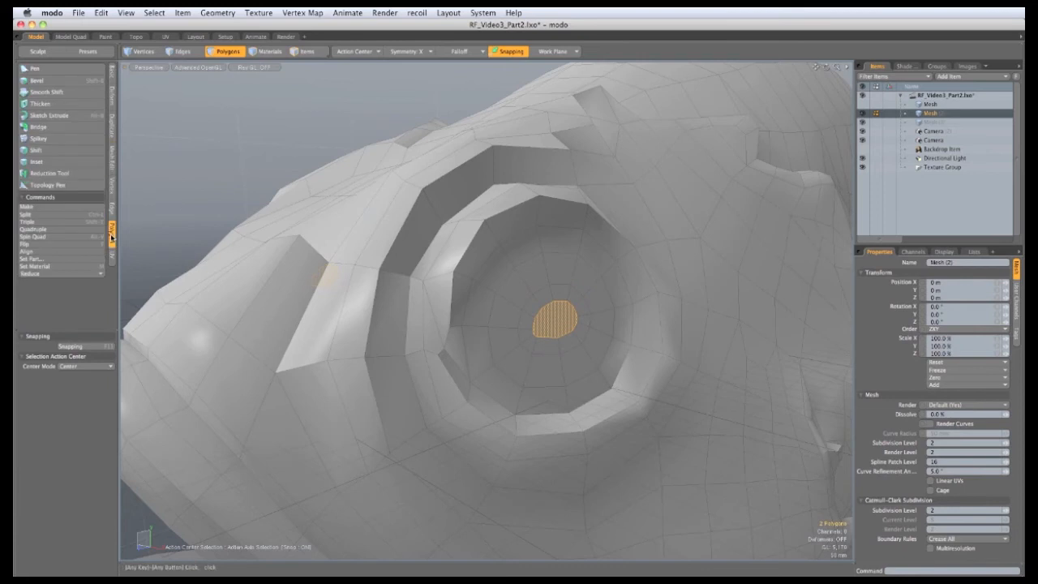
{"action": "left_click", "coordinate": [82, 283]}
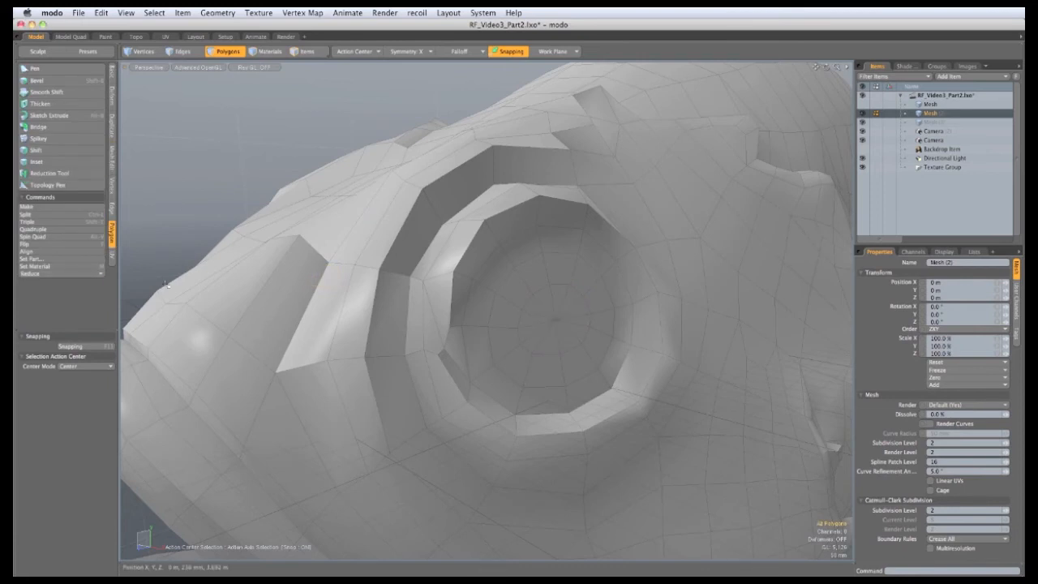
Step: Select every other edge radiating from the eye's centre point and remove them
{"action": "scroll", "coordinate": [560, 348], "scroll_direction": "up", "scroll_amount": 3}
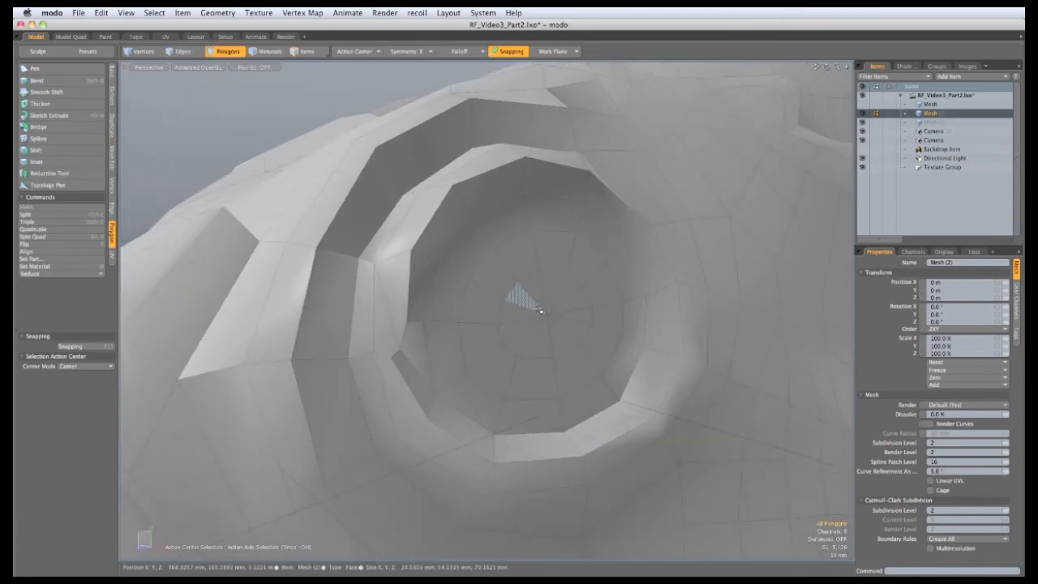
{"action": "key", "text": "2"}
{"action": "left_click", "coordinate": [532, 293]}
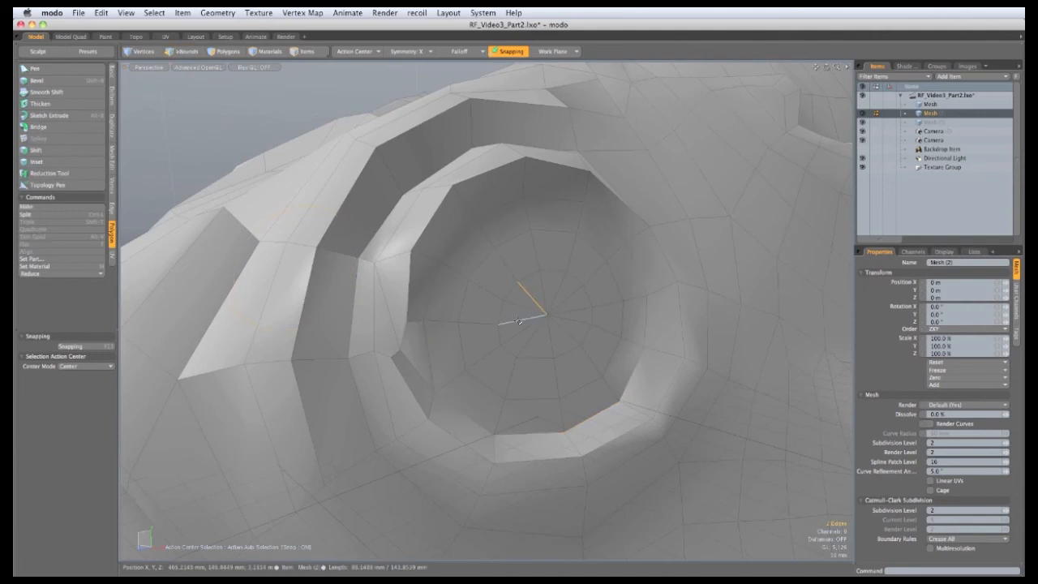
{"action": "left_click", "coordinate": [514, 322], "text": "shift"}
{"action": "left_click", "coordinate": [531, 340], "text": "shift"}
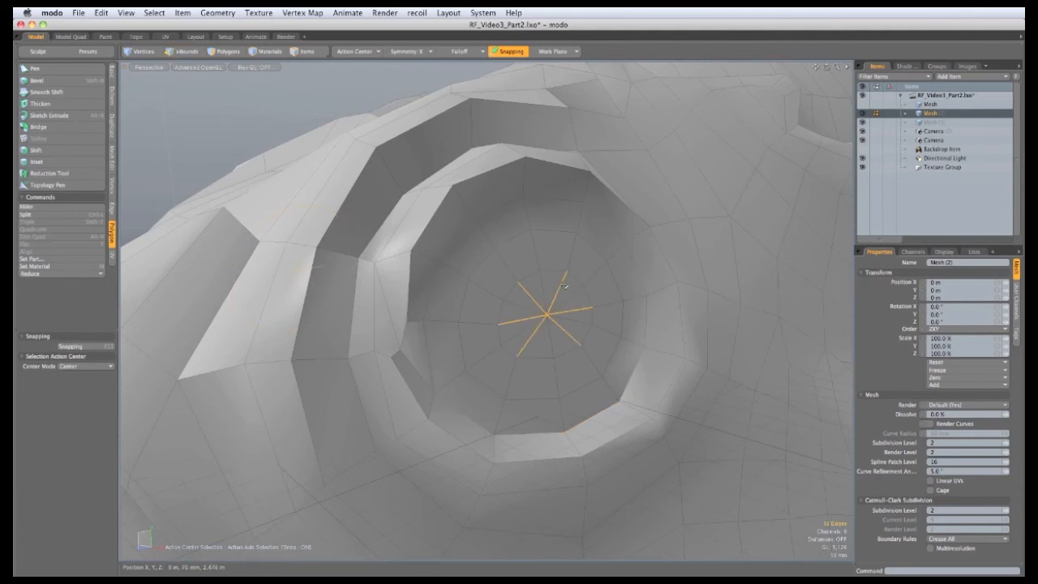
{"action": "key", "text": "BackSpace"}
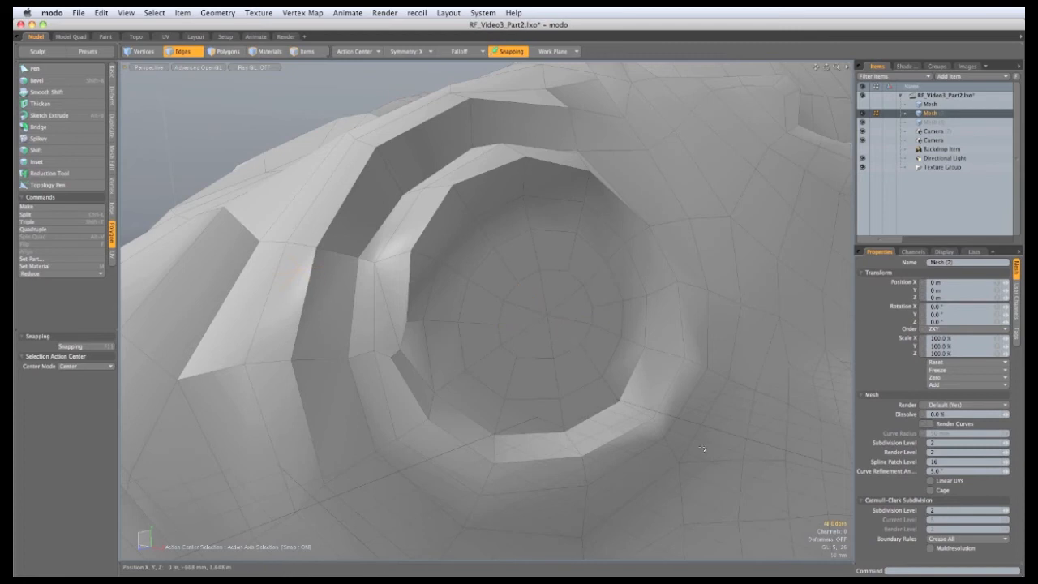
Step: Select the eye's central polygons, grow the selection by one ring, and move it 22 mm outward along its own Z axis
{"action": "key", "text": "3"}
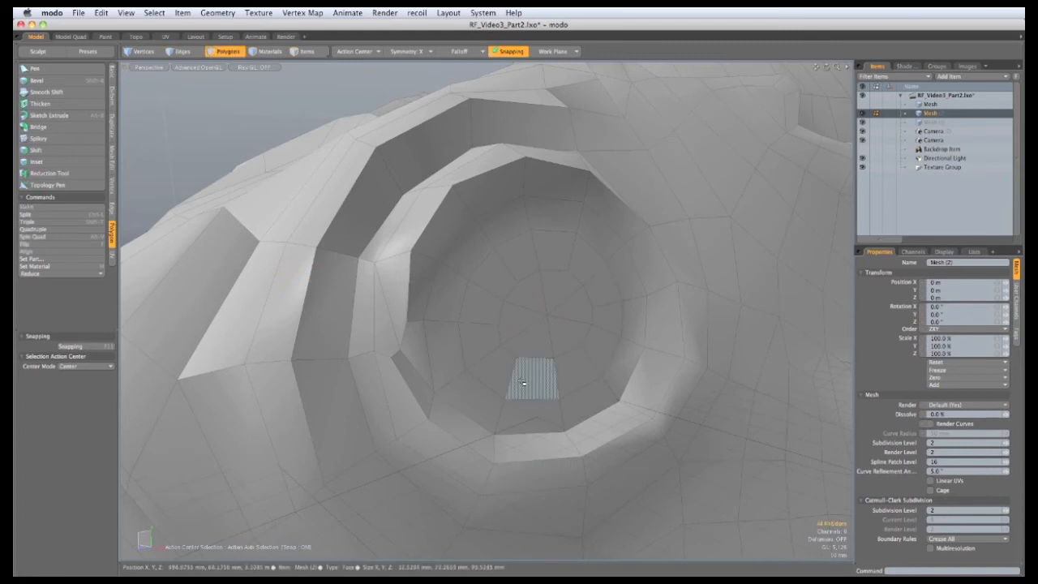
{"action": "left_click", "coordinate": [544, 315]}
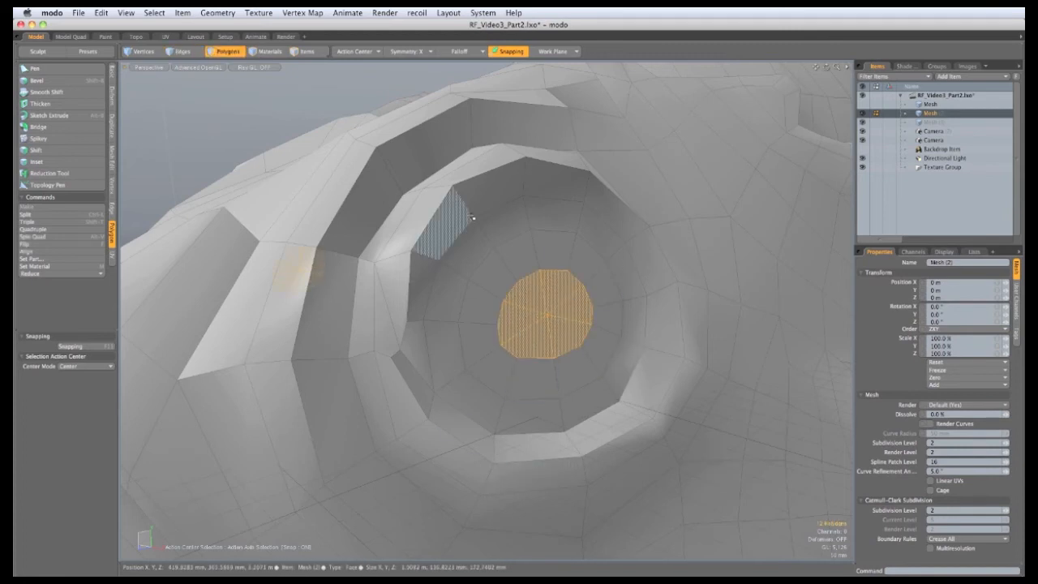
{"action": "key", "text": "shift+Up"}
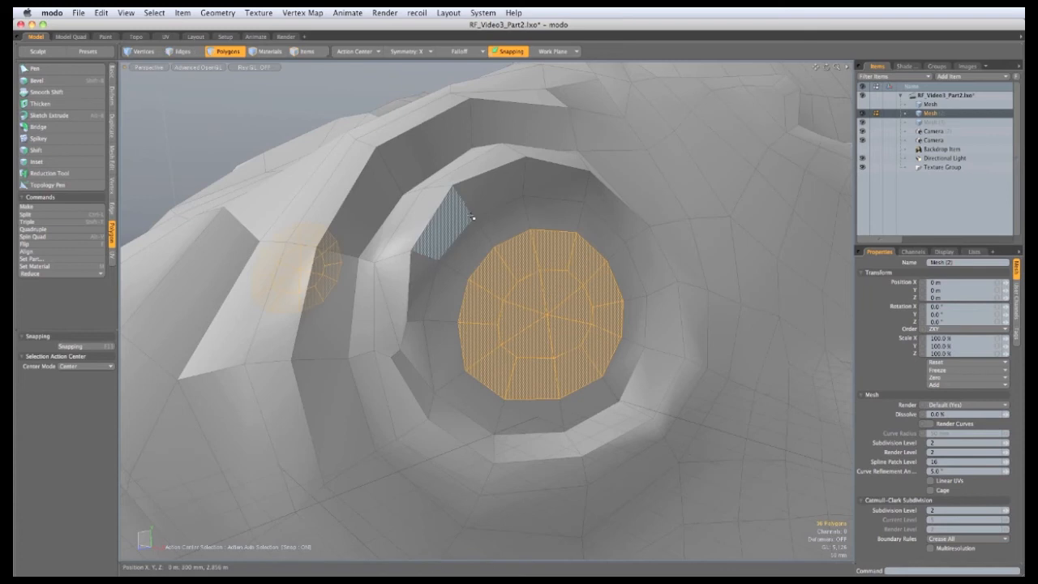
{"action": "key", "text": "w"}
{"action": "left_click_drag", "start_coordinate": [472, 218], "coordinate": [673, 309], "text": "alt"}
{"action": "left_click_drag", "start_coordinate": [674, 309], "coordinate": [719, 292], "text": "alt"}
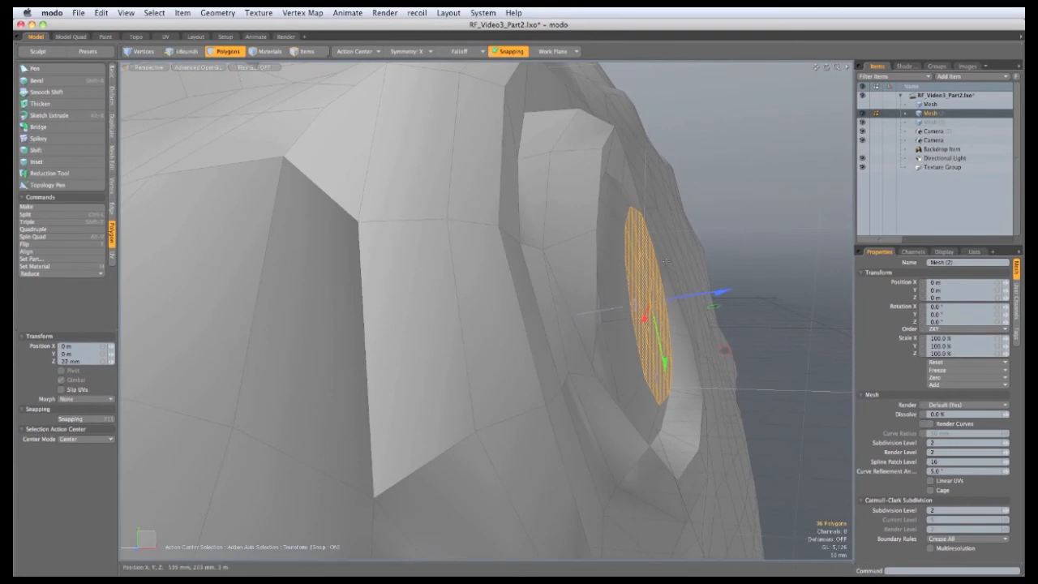
Step: Shrink the selection to the central polygons and move them farther outward, then move the eye's centre vertex outward to round the eyeball
{"action": "key", "text": "shift+Down"}
{"action": "left_click_drag", "start_coordinate": [667, 265], "coordinate": [736, 290], "text": "alt"}
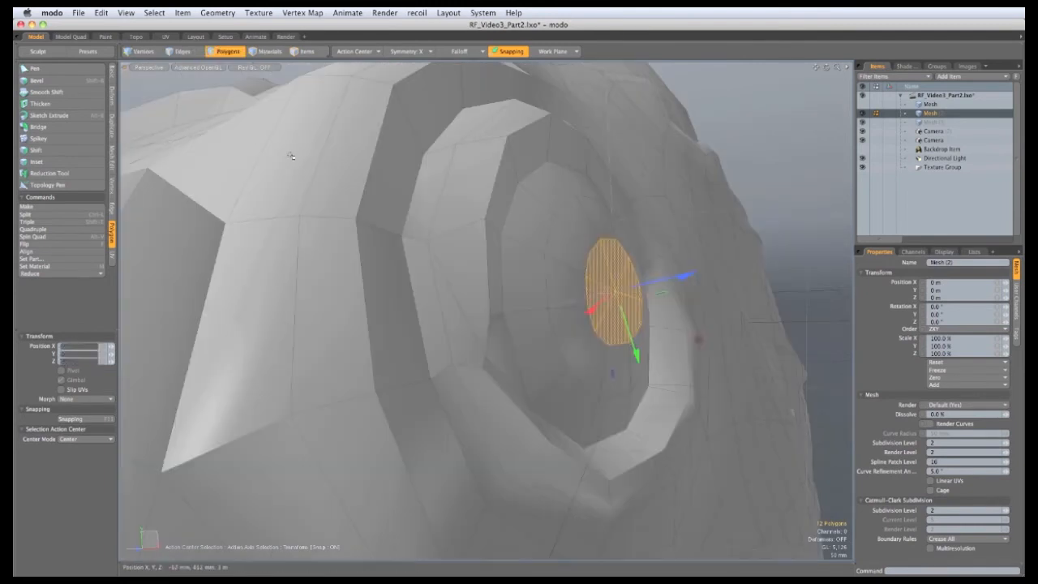
{"action": "key", "text": "space"}
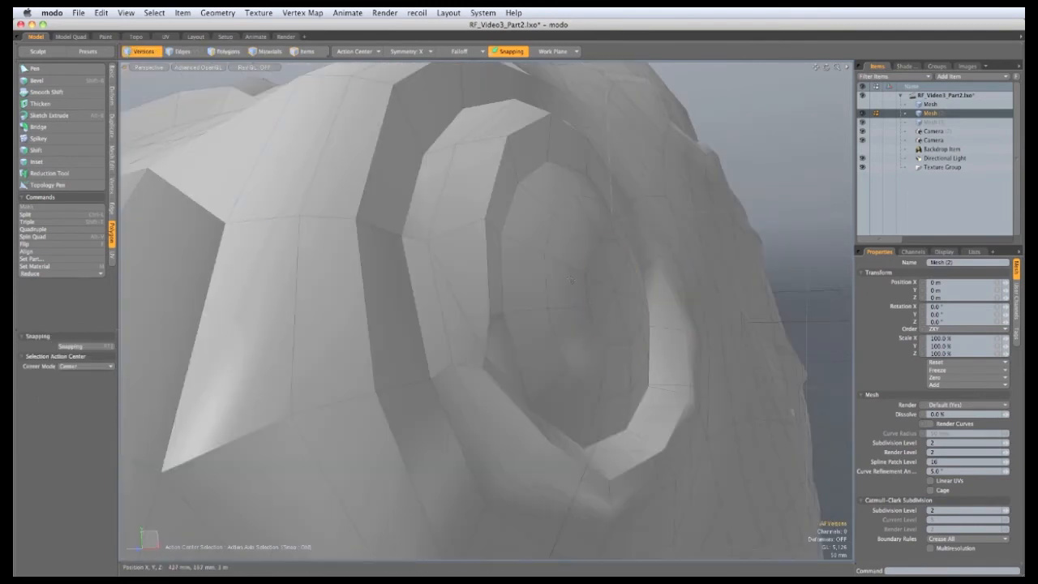
{"action": "key", "text": "w"}
{"action": "left_click_drag", "start_coordinate": [568, 268], "coordinate": [717, 311], "text": "alt"}
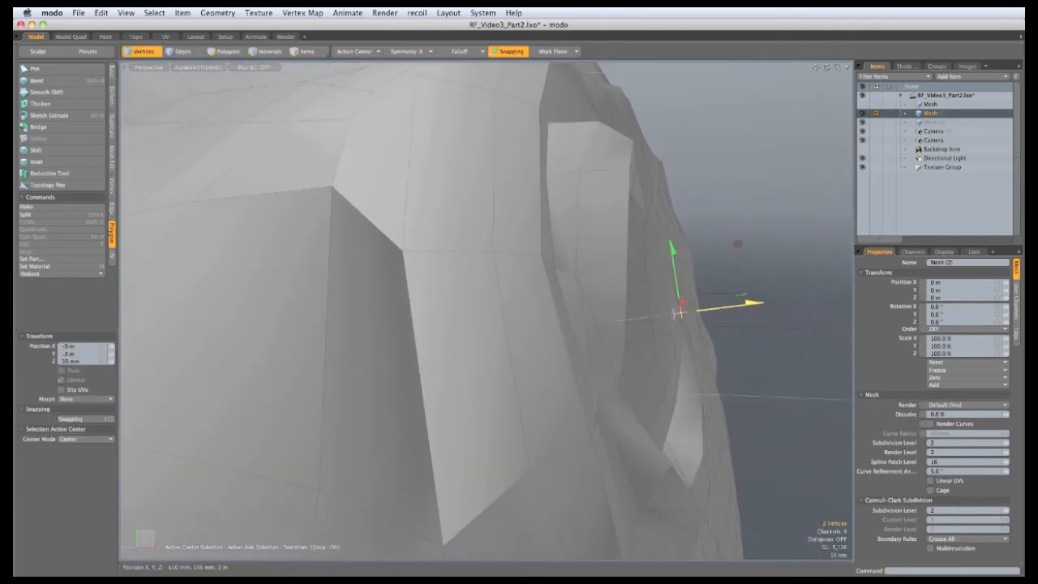
Step: Drop the selection and fine-tune the eyeball's rounded shape with Element Move in the smoothed display
{"action": "key", "text": "space"}
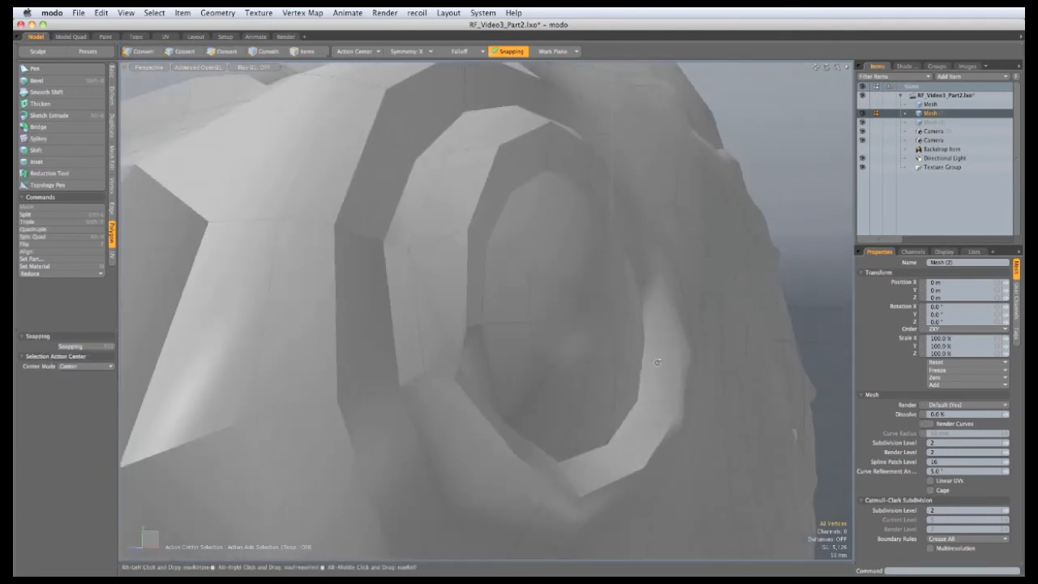
{"action": "left_click_drag", "start_coordinate": [519, 284], "coordinate": [438, 292], "text": "alt"}
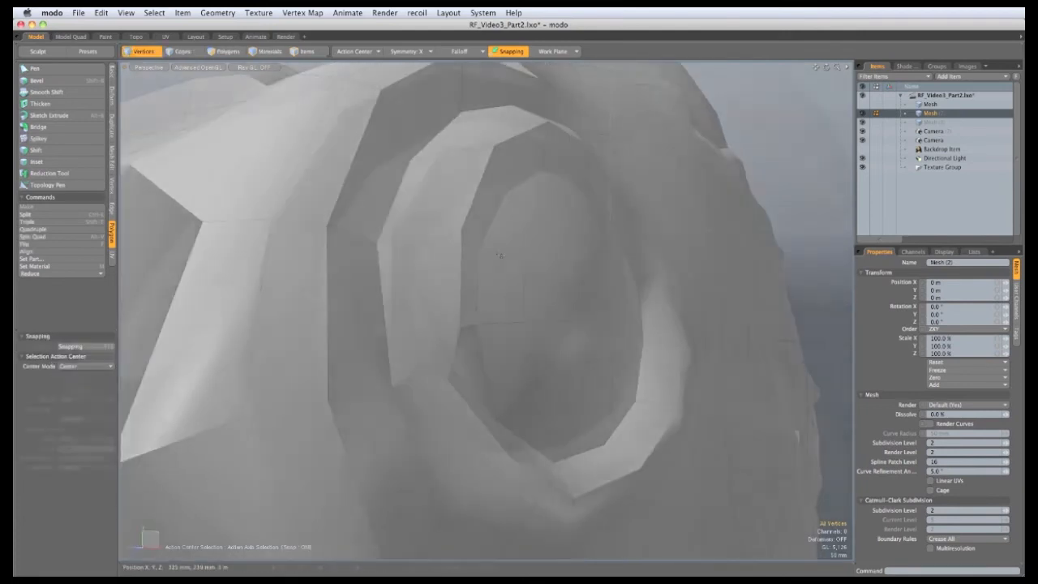
{"action": "key", "text": "w"}
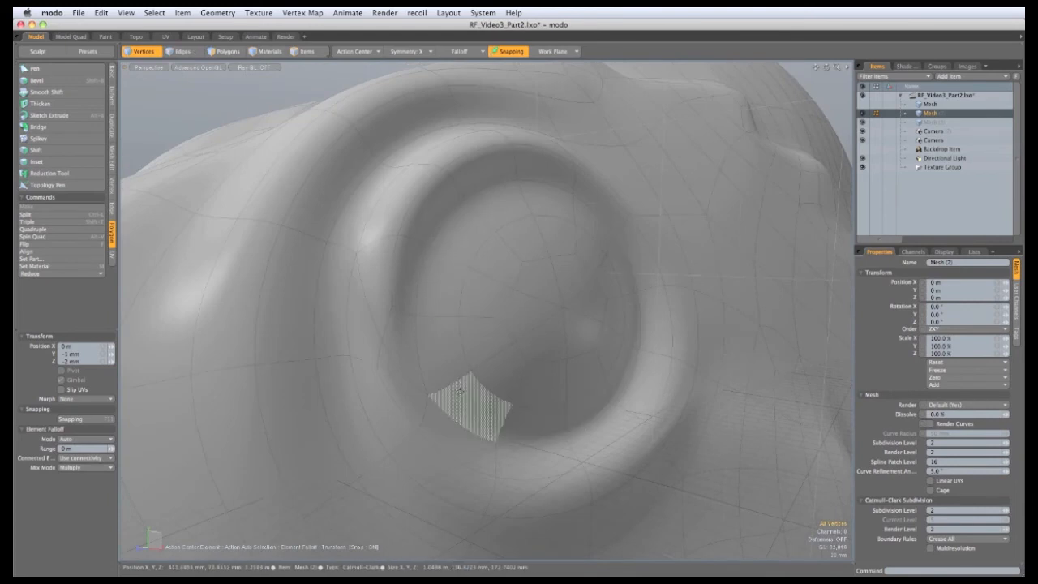
Step: Add an edge loop at about 11.4% just inside the eyeball's outer edge and turn the smoothed display back on
{"action": "key", "text": "Tab"}
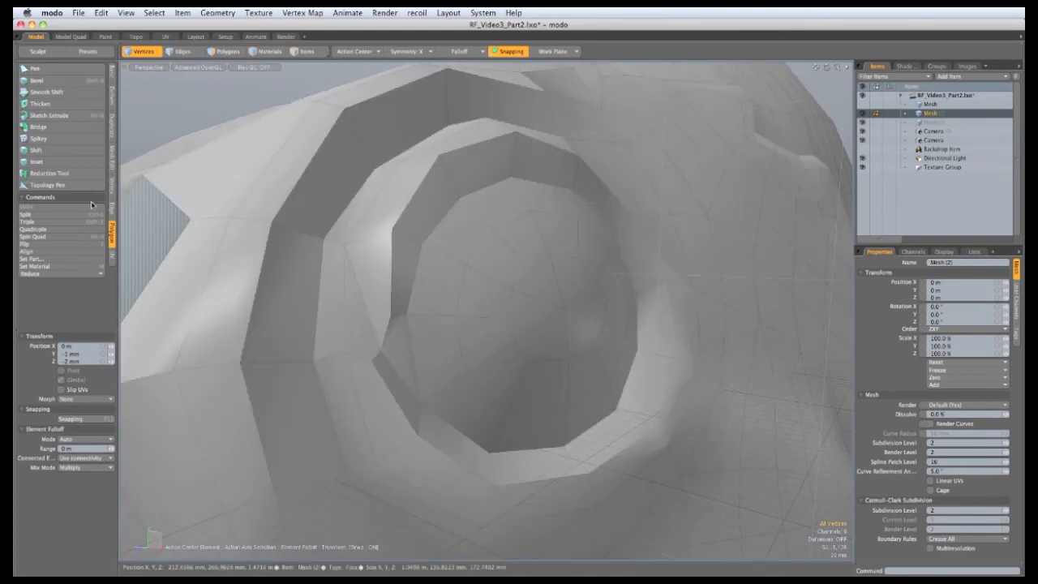
{"action": "left_click", "coordinate": [111, 208]}
{"action": "left_click", "coordinate": [48, 162]}
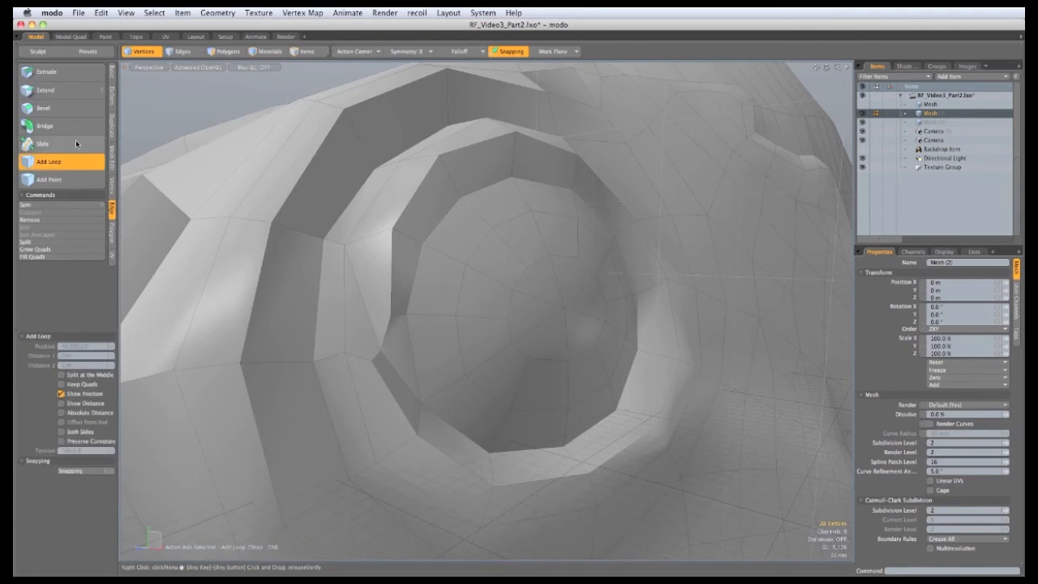
{"action": "left_click", "coordinate": [422, 313]}
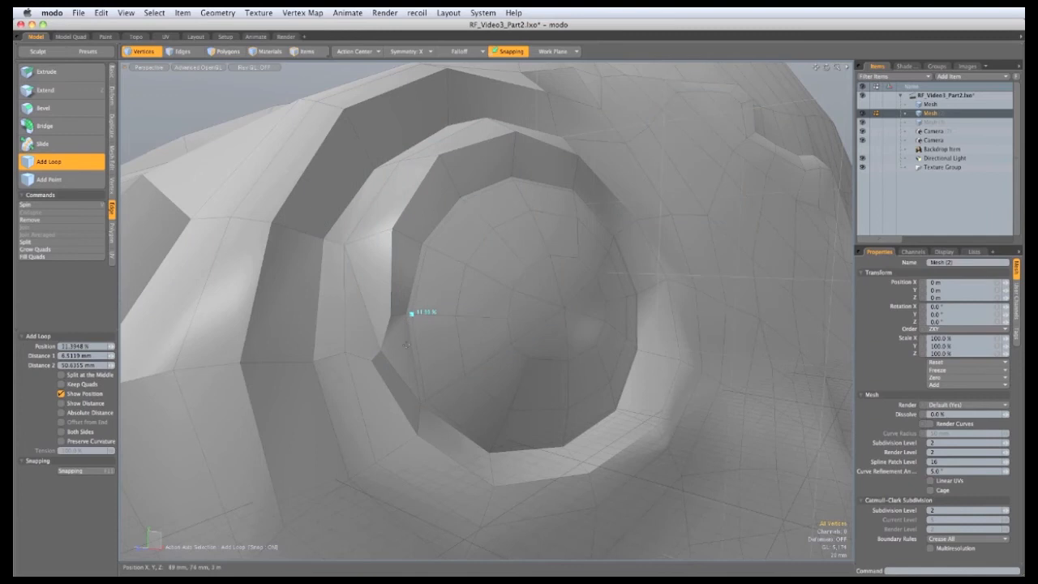
{"action": "key", "text": "space"}
{"action": "key", "text": "Tab"}
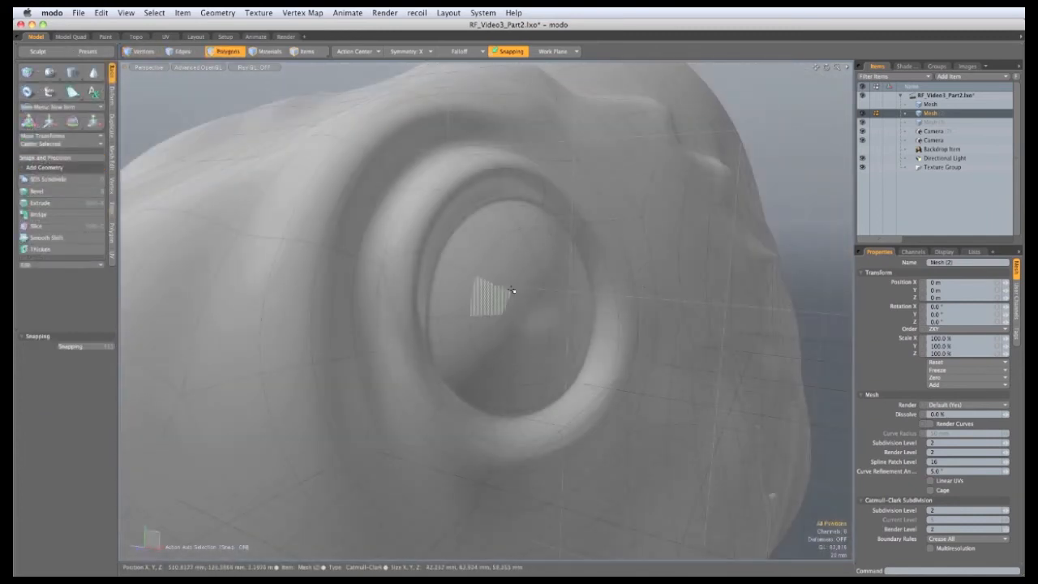
Step: Select the eye's central polygons, grow the selection to the full eyeball surface, and copy it into the separate Mesh (3) item with visibility on
{"action": "left_click", "coordinate": [527, 306]}
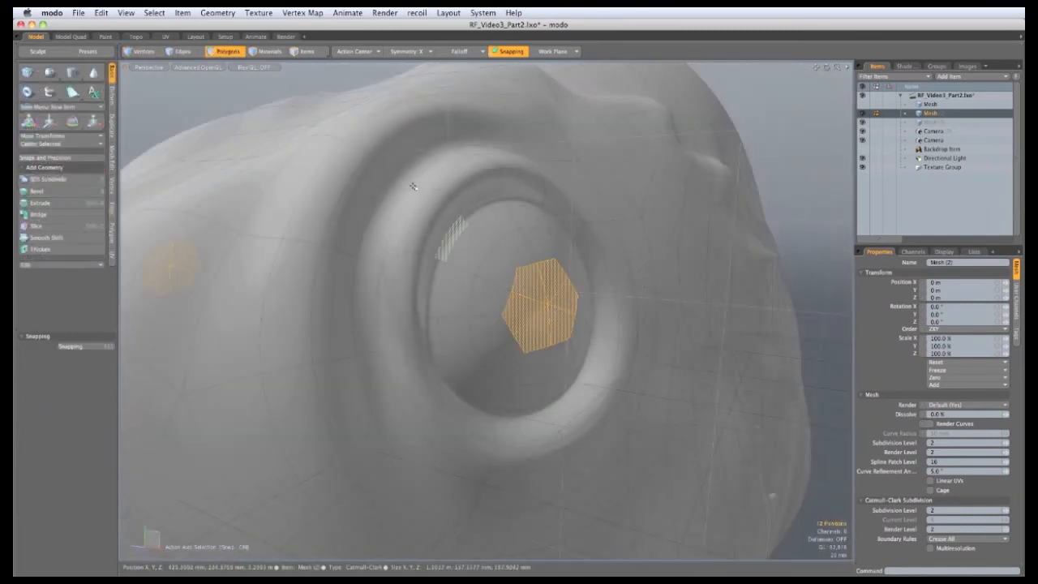
{"action": "key", "text": "shift+Up"}
{"action": "key", "text": "shift+Up"}
{"action": "key", "text": "shift+Up"}
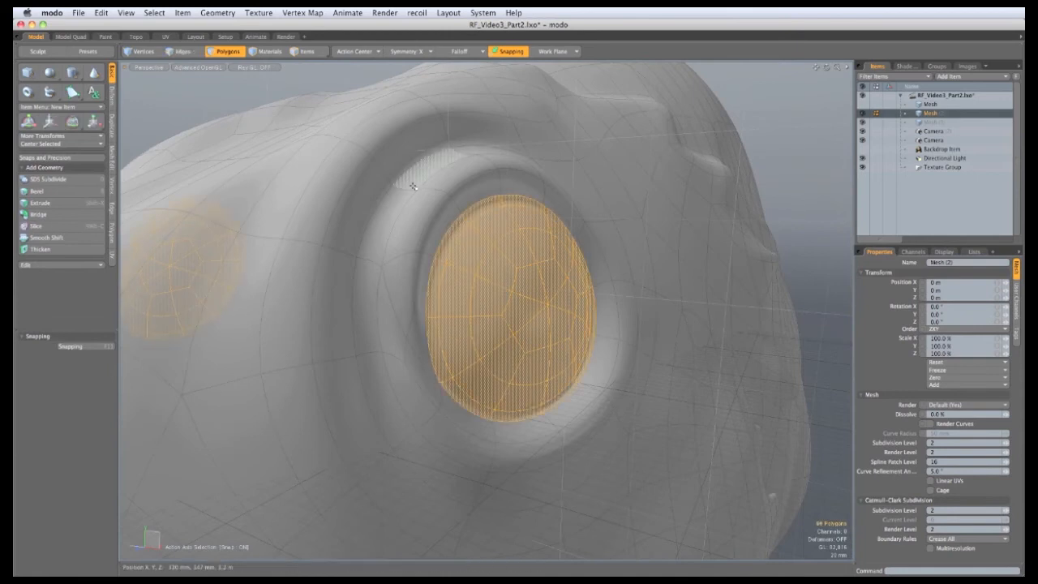
{"action": "left_click", "coordinate": [928, 122]}
{"action": "left_click", "coordinate": [863, 122]}
{"action": "left_click_drag", "start_coordinate": [519, 285], "coordinate": [443, 257], "text": "ctrl+alt"}
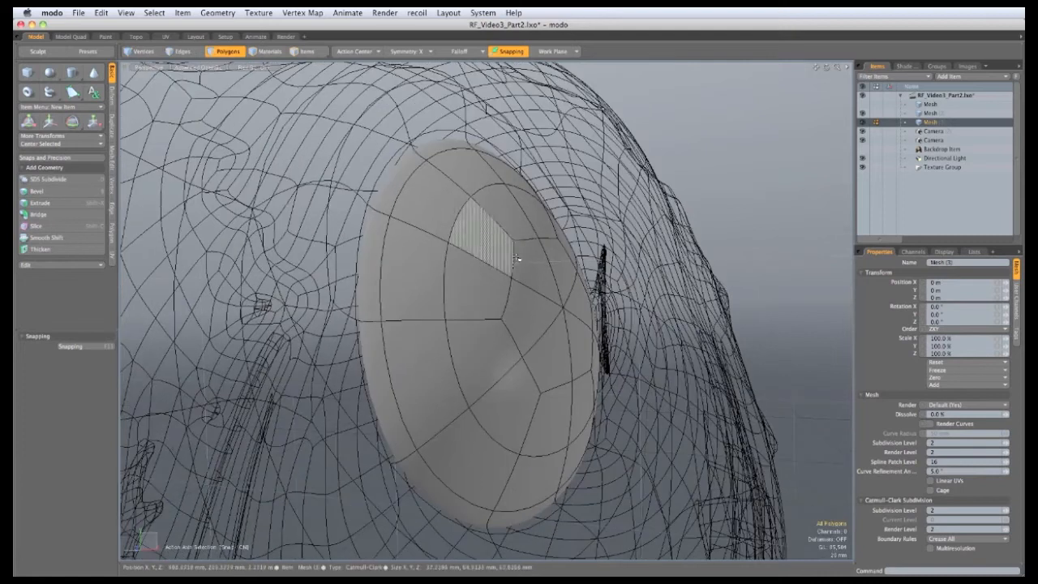
Step: Push the copied eye surface inward by about 4 mm and drop the tool
{"action": "left_click", "coordinate": [112, 102]}
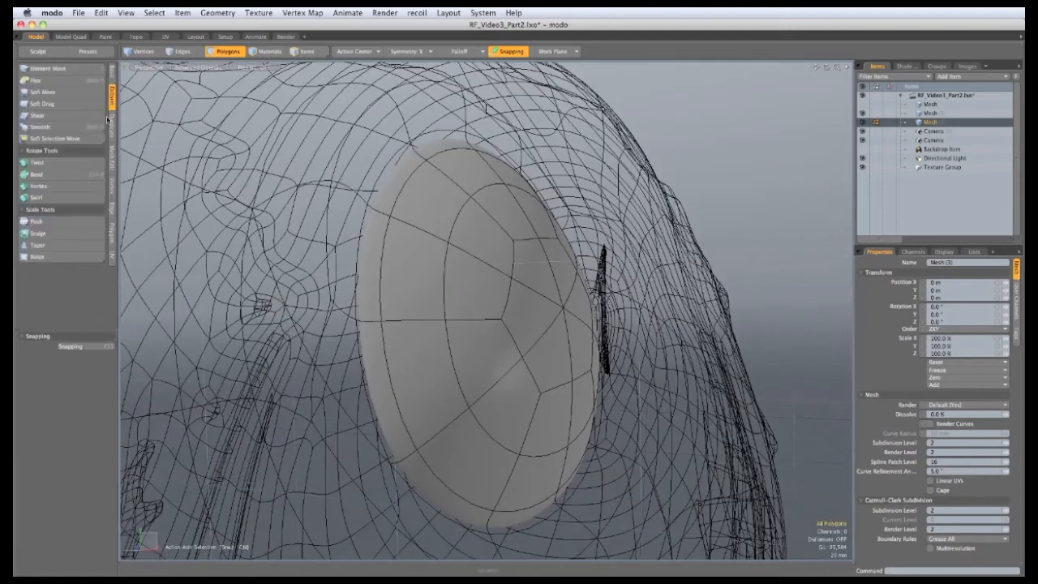
{"action": "left_click", "coordinate": [49, 221]}
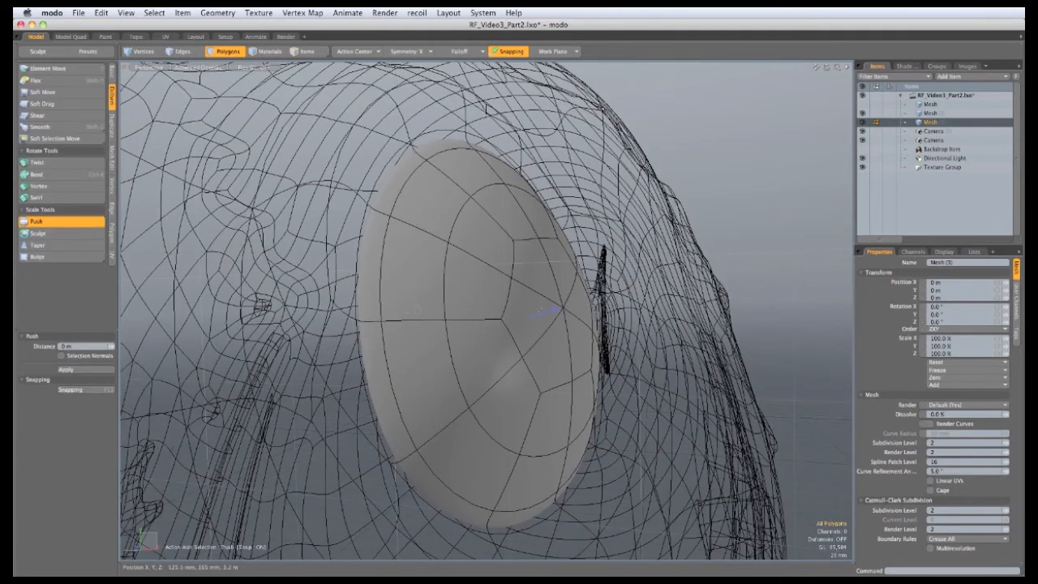
{"action": "left_click_drag", "start_coordinate": [548, 316], "coordinate": [539, 318]}
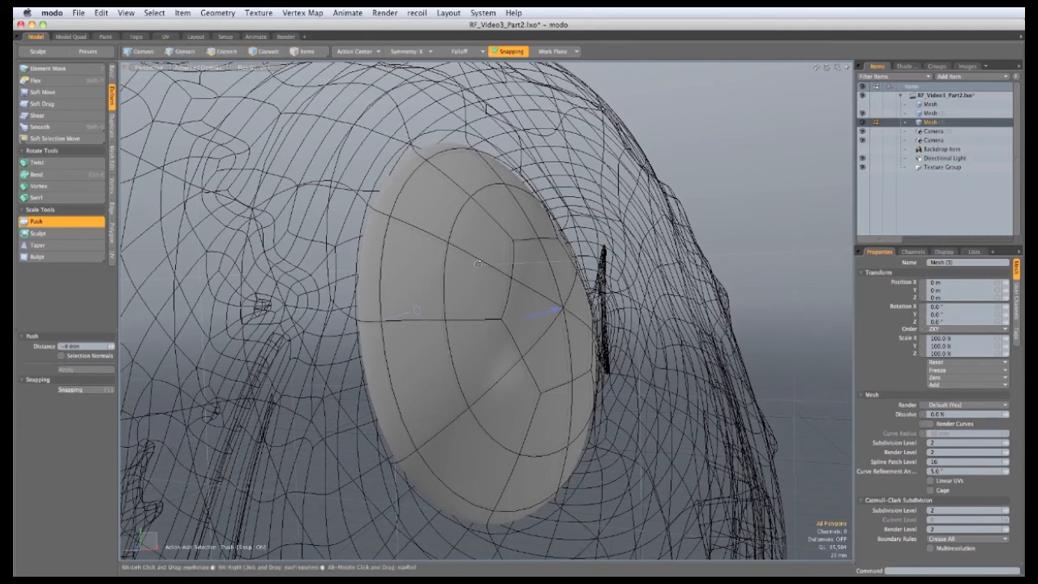
{"action": "left_click_drag", "start_coordinate": [476, 265], "coordinate": [481, 279], "text": "alt"}
{"action": "key", "text": "space"}
{"action": "left_click_drag", "start_coordinate": [379, 324], "coordinate": [409, 318], "text": "alt"}
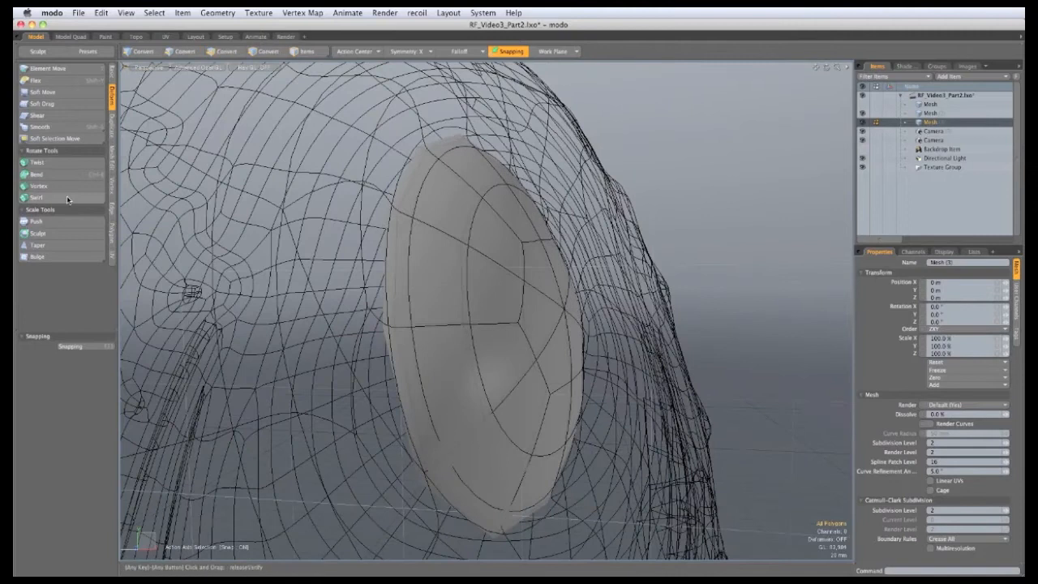
{"action": "left_click_drag", "start_coordinate": [458, 438], "coordinate": [427, 442], "text": "alt"}
Step: Thicken the eye surface toward the inside of the head to form a solid shell
{"action": "left_click", "coordinate": [113, 79]}
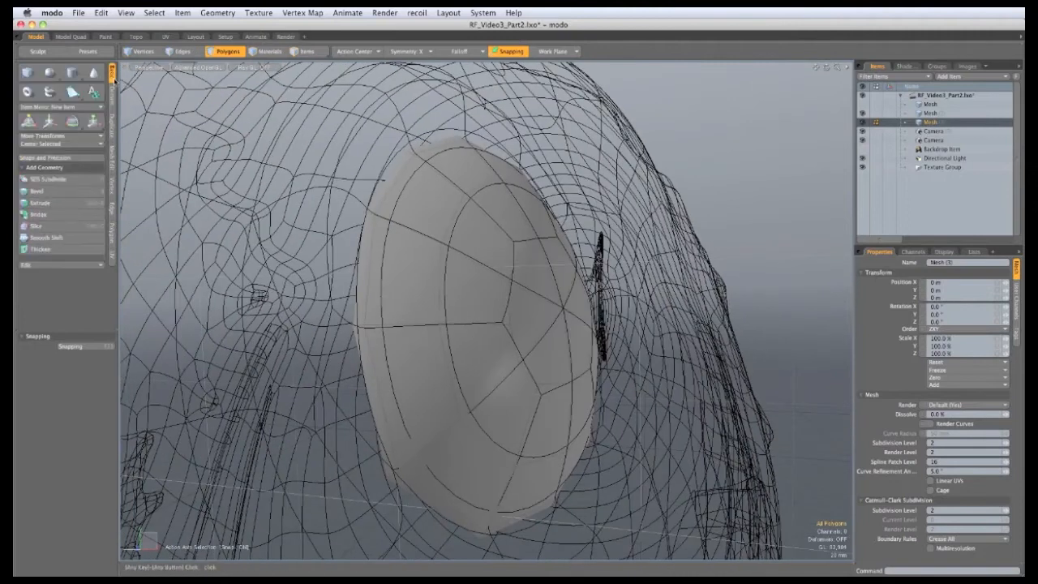
{"action": "left_click", "coordinate": [71, 249]}
{"action": "left_click_drag", "start_coordinate": [350, 269], "coordinate": [496, 279], "text": "alt"}
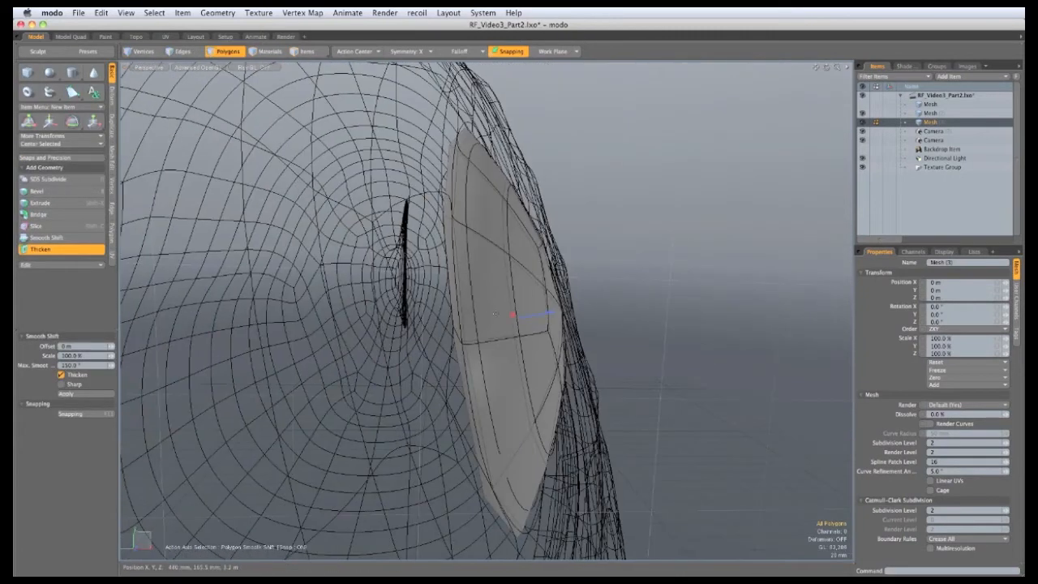
{"action": "left_click_drag", "start_coordinate": [537, 320], "coordinate": [517, 315]}
{"action": "left_click_drag", "start_coordinate": [367, 332], "coordinate": [427, 338], "text": "alt"}
{"action": "key", "text": "space"}
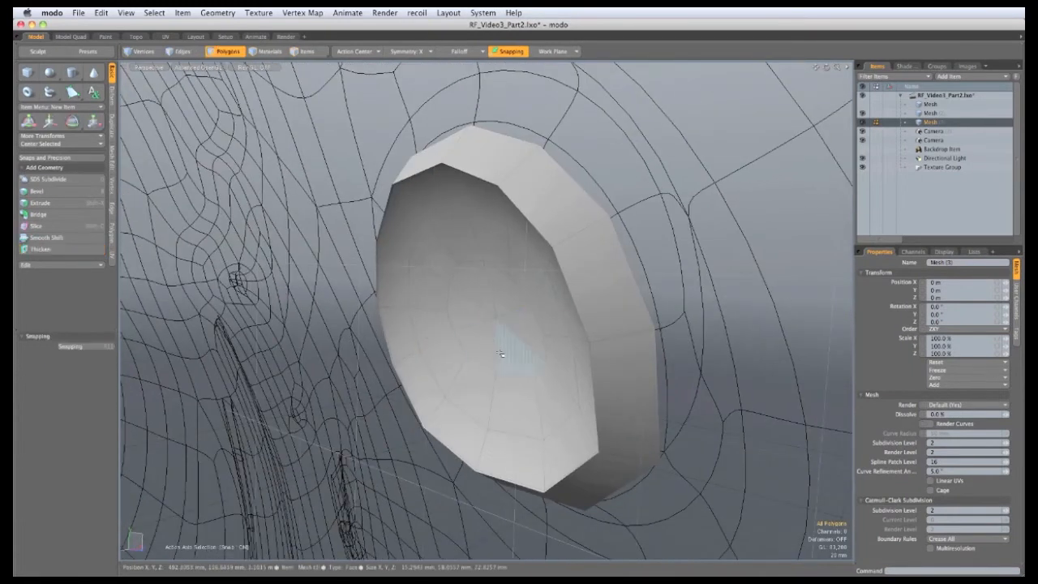
Step: Select the shell's entire rear face and flatten it by scaling to 127.5% in X and Y and 0% in Z
{"action": "left_click", "coordinate": [487, 327]}
{"action": "key", "text": "shift+Up"}
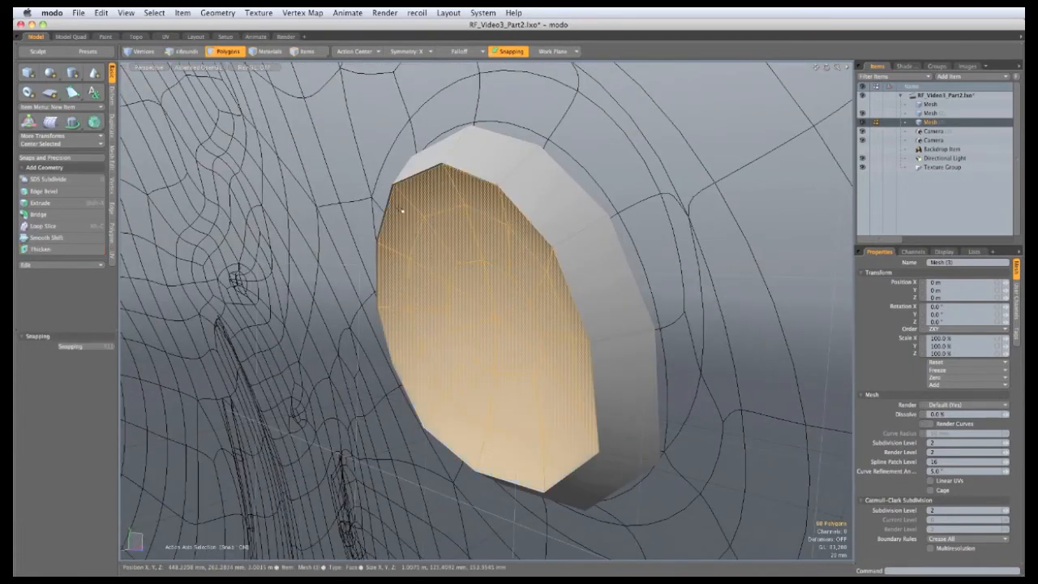
{"action": "key", "text": "shift+Up"}
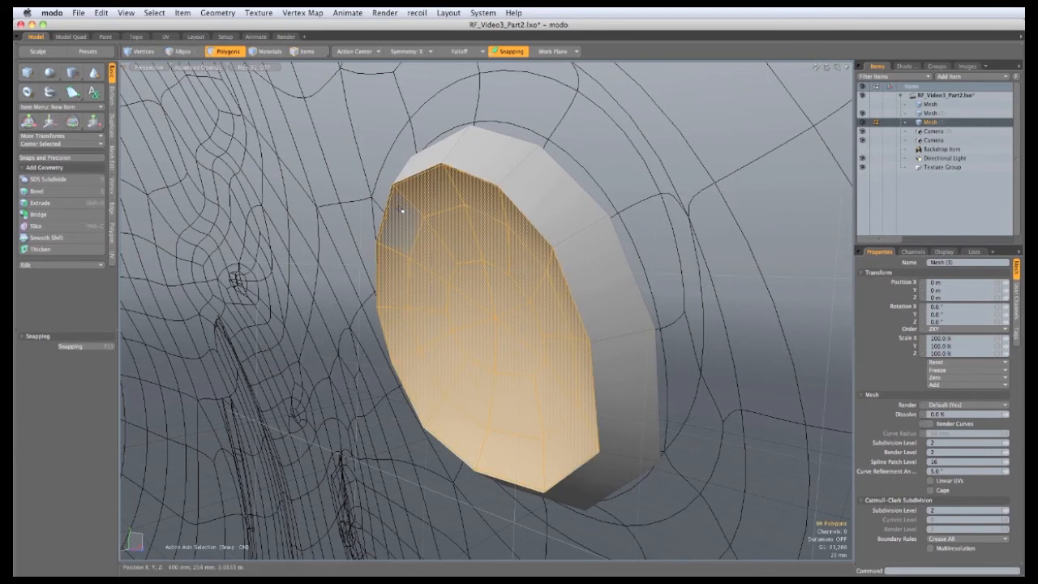
{"action": "key", "text": "r"}
{"action": "left_click_drag", "start_coordinate": [384, 377], "coordinate": [472, 349], "text": "alt"}
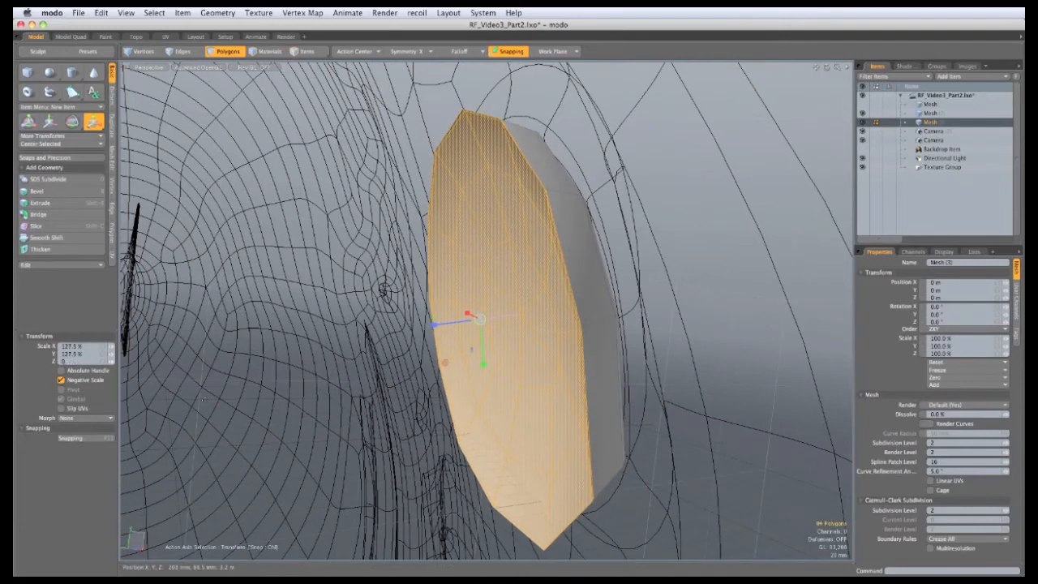
{"action": "key", "text": "Return"}
Step: Move the flattened rear polygons deeper into the head, repeatedly shrinking the selection and moving it farther to round the back of the eyeball
{"action": "mouse_move", "coordinate": [577, 389]}
{"action": "left_mouse_down", "text": "alt"}
{"action": "mouse_move", "coordinate": [517, 395]}
{"action": "mouse_move", "coordinate": [583, 400]}
{"action": "mouse_move", "coordinate": [567, 399]}
{"action": "left_mouse_up", "text": "alt"}
{"action": "key", "text": "w"}
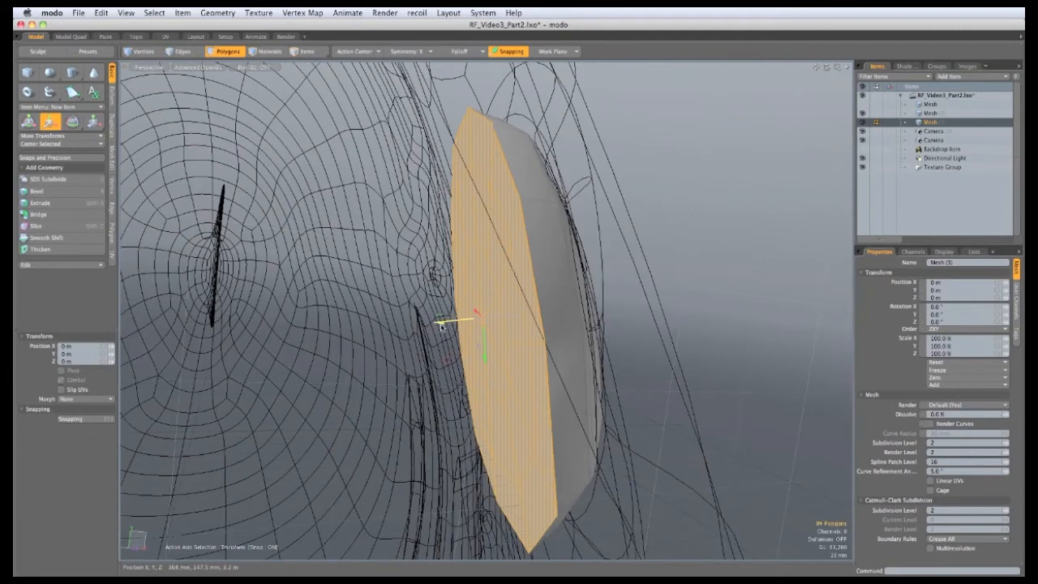
{"action": "left_click_drag", "start_coordinate": [441, 326], "coordinate": [433, 327]}
{"action": "left_click_drag", "start_coordinate": [247, 229], "coordinate": [271, 228], "text": "alt"}
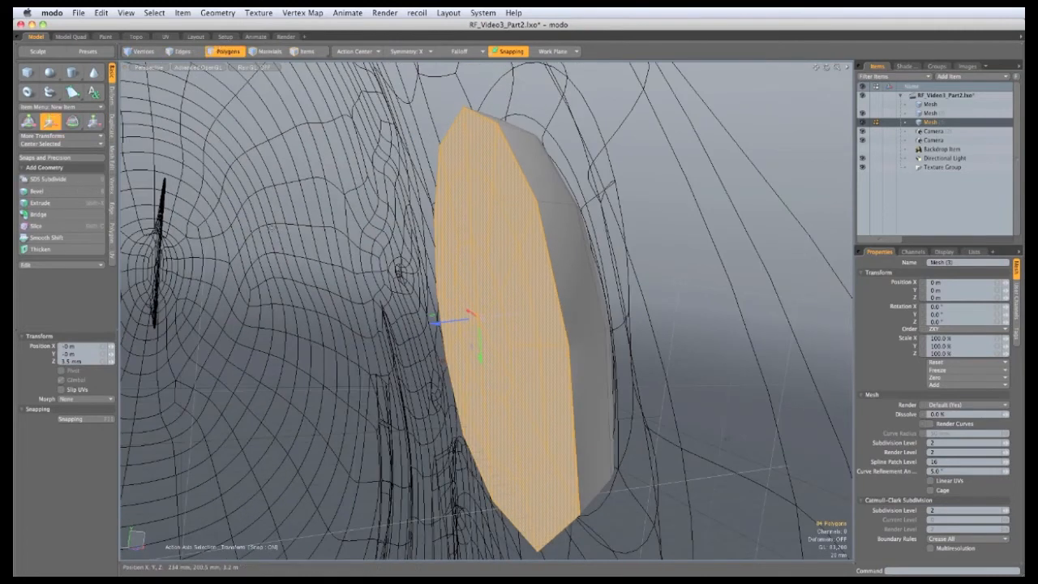
{"action": "key", "text": "ctrl+z"}
{"action": "left_click_drag", "start_coordinate": [436, 326], "coordinate": [369, 347]}
{"action": "key", "text": "ctrl+z"}
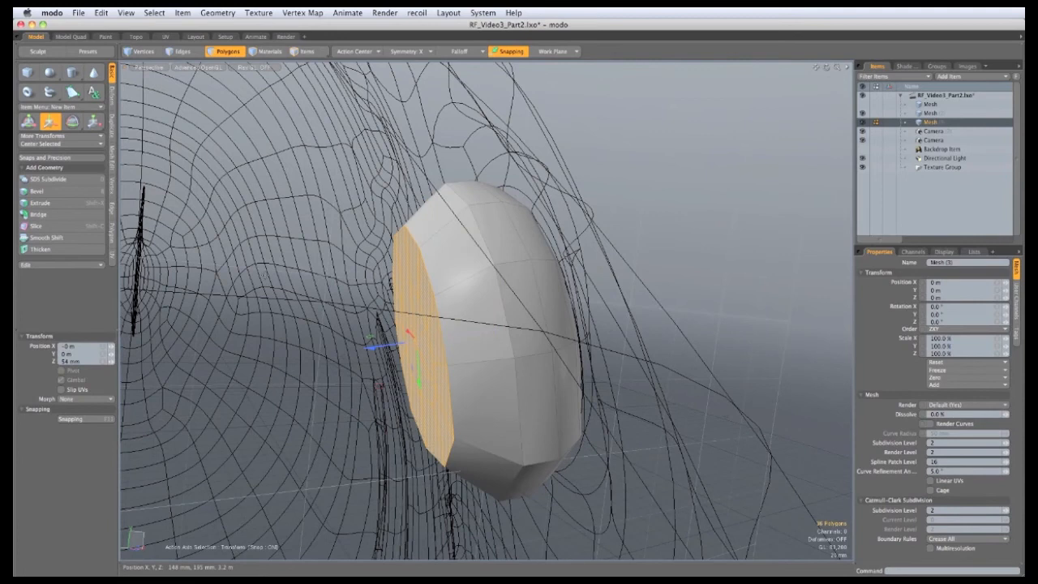
{"action": "key", "text": "ctrl+z"}
{"action": "left_click_drag", "start_coordinate": [361, 348], "coordinate": [333, 353]}
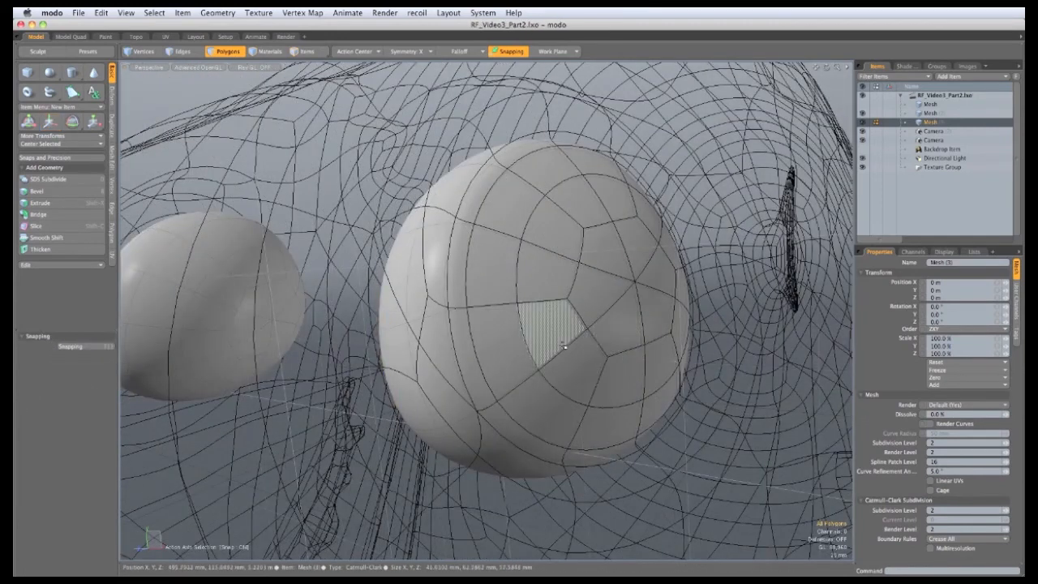
Step: Select all polygons of both eyeballs, add a new mesh item, and paste a copy of them into it
{"action": "left_click", "coordinate": [557, 331]}
{"action": "double_click", "coordinate": [557, 331]}
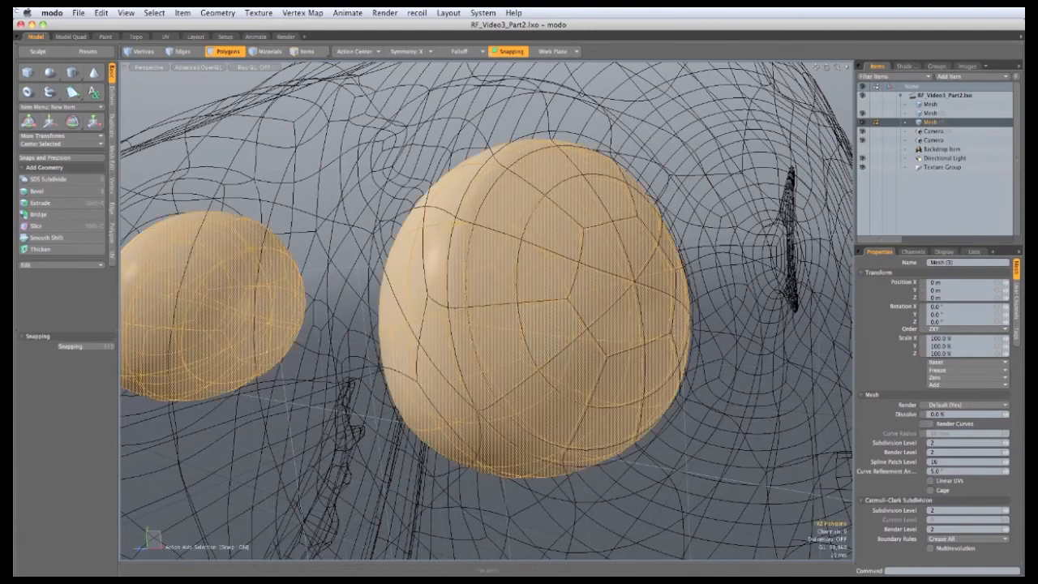
{"action": "left_click", "coordinate": [972, 77]}
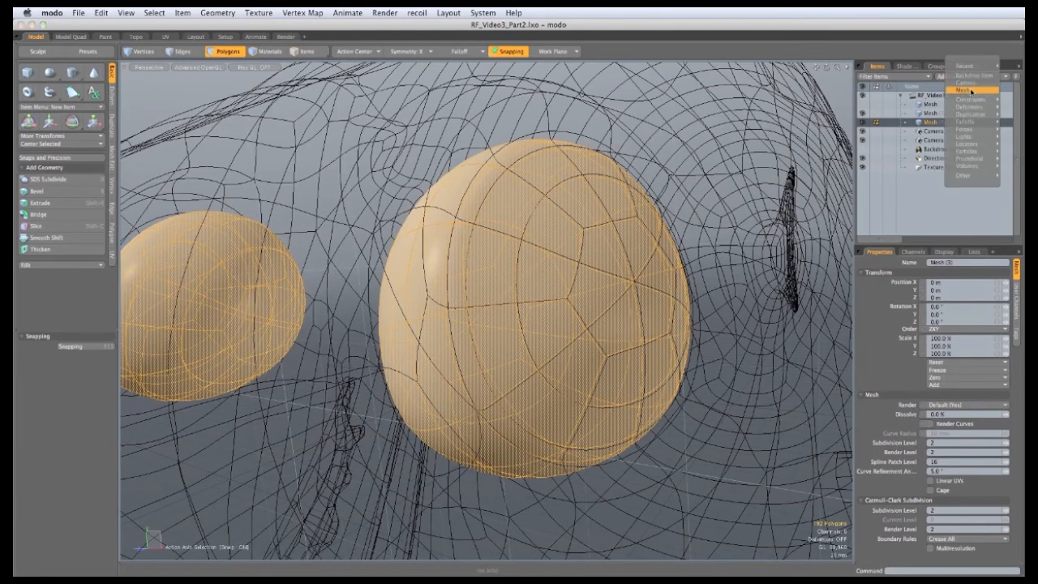
{"action": "left_click", "coordinate": [972, 89]}
{"action": "key", "text": "super+v"}
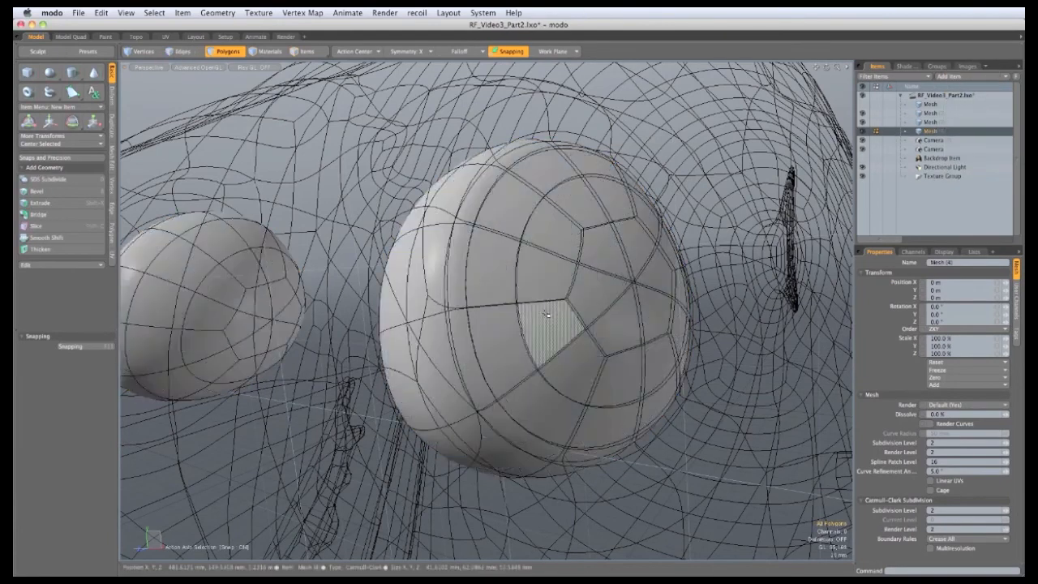
Step: Offset the surface of the duplicated eyeballs with the Push tool
{"action": "mouse_move", "coordinate": [552, 315]}
{"action": "left_mouse_down", "text": "alt"}
{"action": "mouse_move", "coordinate": [599, 331]}
{"action": "mouse_move", "coordinate": [544, 294]}
{"action": "mouse_move", "coordinate": [531, 298]}
{"action": "mouse_move", "coordinate": [551, 273]}
{"action": "mouse_move", "coordinate": [584, 275]}
{"action": "mouse_move", "coordinate": [475, 273]}
{"action": "left_mouse_up", "text": "alt"}
{"action": "scroll", "coordinate": [598, 330], "scroll_direction": "up", "scroll_amount": 3}
{"action": "left_click", "coordinate": [112, 96]}
{"action": "left_click", "coordinate": [37, 222]}
{"action": "left_click", "coordinate": [545, 307]}
{"action": "key", "text": "shift+super+z"}
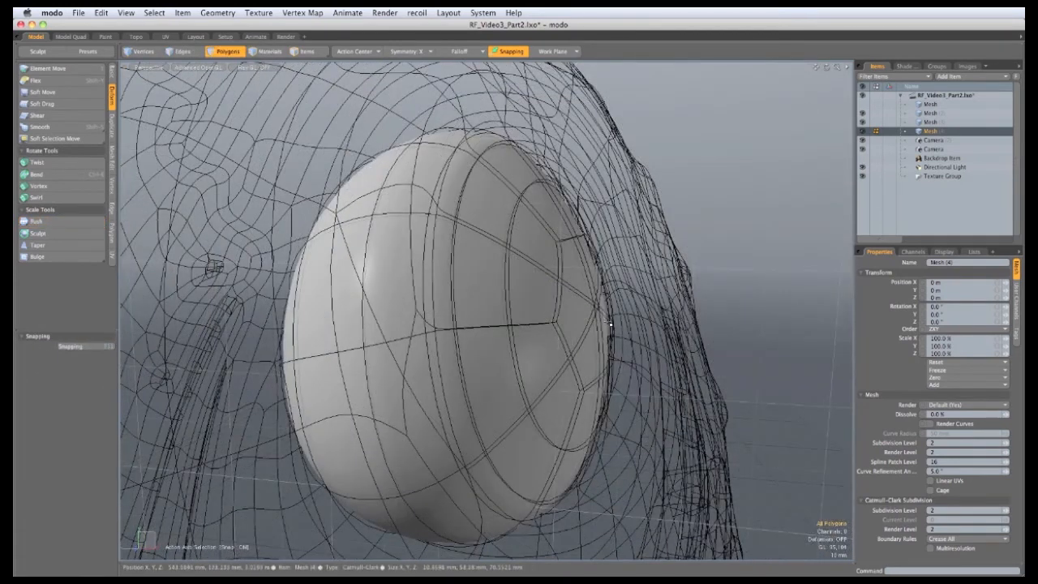
Step: Delete the central front polygons of the duplicated eyeballs to open a pupil hole, and turn off the smoothed display
{"action": "left_click_drag", "start_coordinate": [628, 329], "coordinate": [566, 269], "text": "alt"}
{"action": "double_click", "coordinate": [593, 287]}
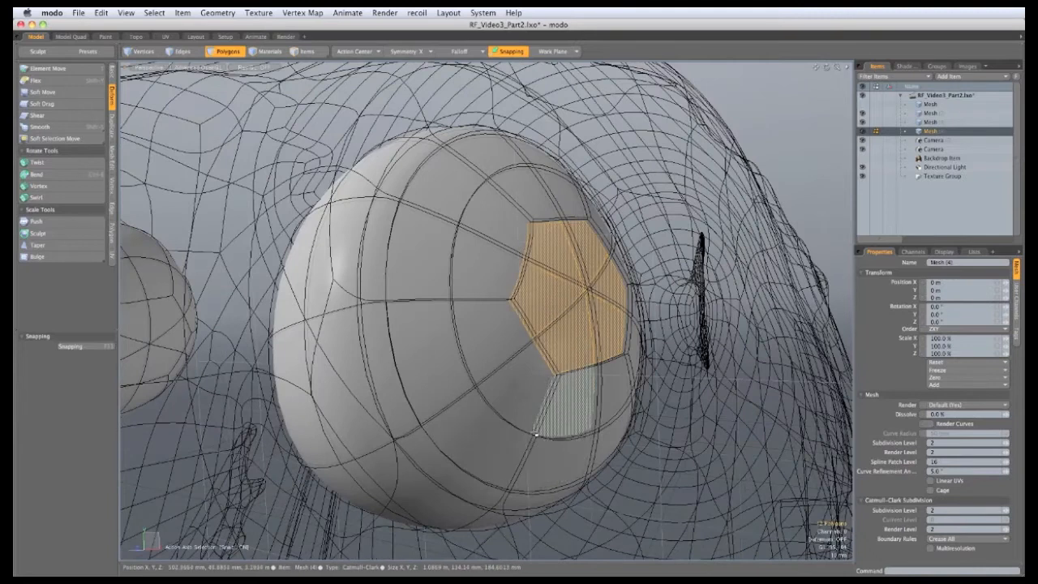
{"action": "key", "text": "Delete"}
{"action": "left_click_drag", "start_coordinate": [535, 434], "coordinate": [205, 293], "text": "alt"}
{"action": "key", "text": "Tab"}
Step: Select the edge loop around the pupil opening and move it along its own Z axis
{"action": "key", "text": "2"}
{"action": "left_click_drag", "start_coordinate": [601, 243], "coordinate": [484, 203], "text": "alt"}
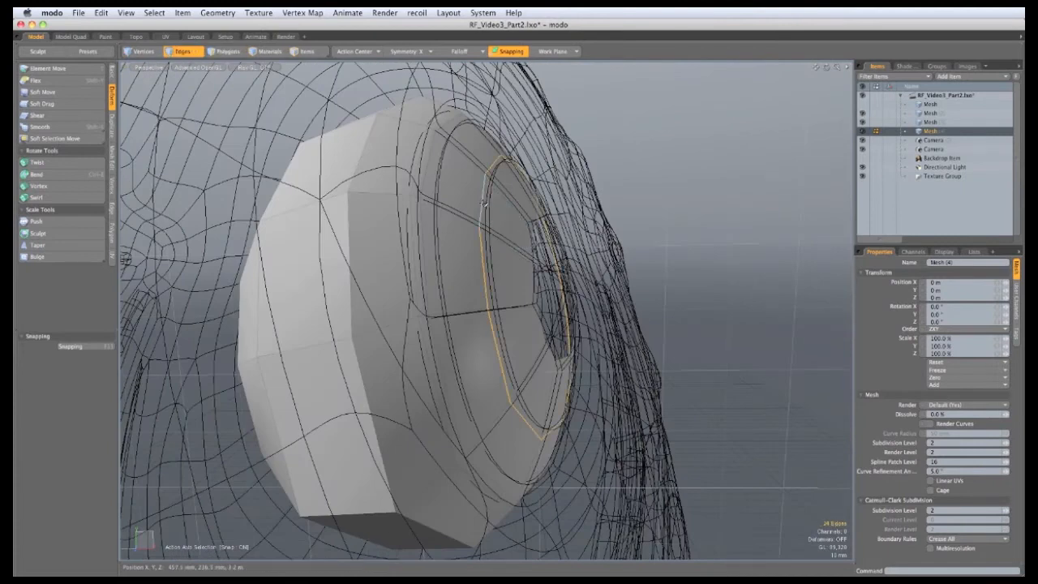
{"action": "left_click", "coordinate": [484, 205]}
{"action": "key", "text": "l"}
{"action": "key", "text": "w"}
{"action": "left_click_drag", "start_coordinate": [504, 258], "coordinate": [543, 285], "text": "alt"}
{"action": "key", "text": "space"}
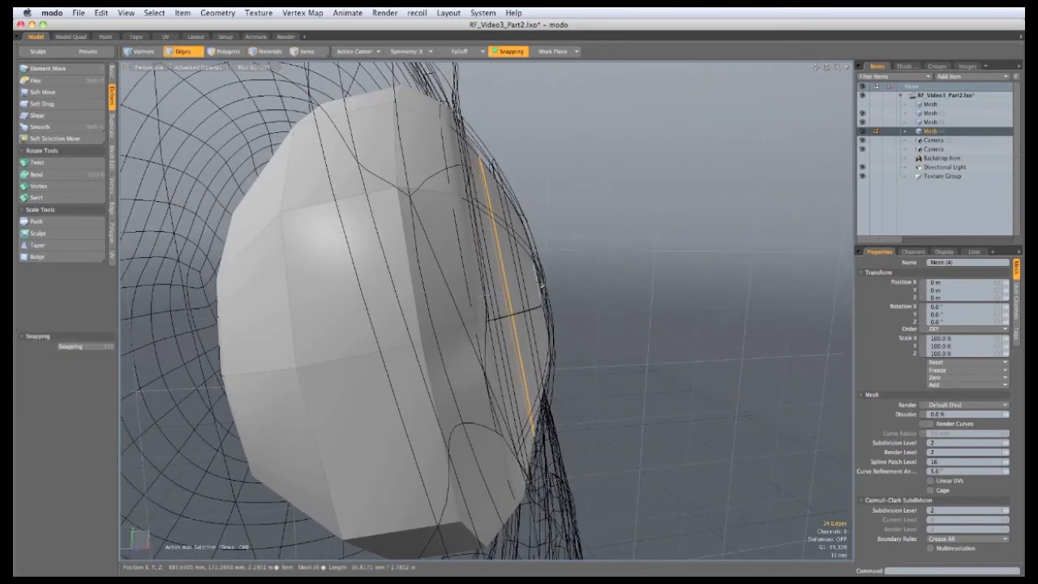
{"action": "key", "text": "w"}
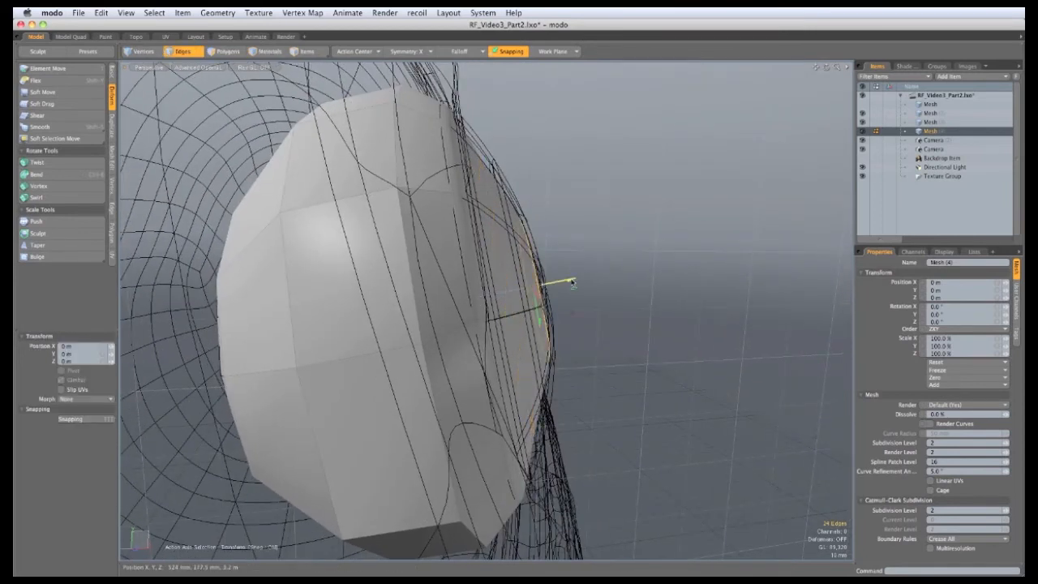
{"action": "left_click_drag", "start_coordinate": [573, 282], "coordinate": [601, 357]}
{"action": "key", "text": "space"}
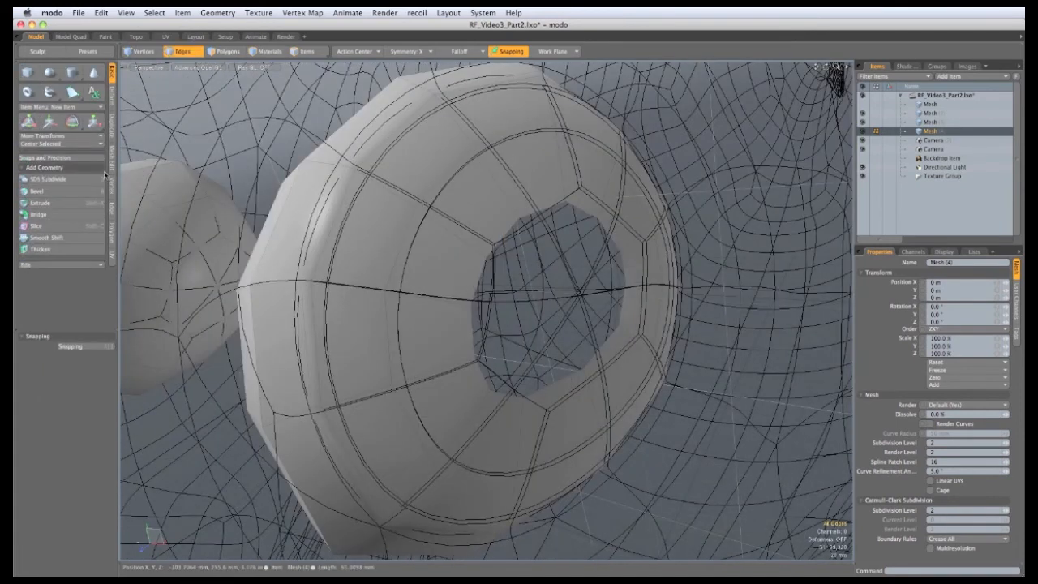
Step: Thicken the open eyeball shell with an offset of about -3.5 mm and turn the smoothed display back on in polygon mode
{"action": "left_click", "coordinate": [75, 251]}
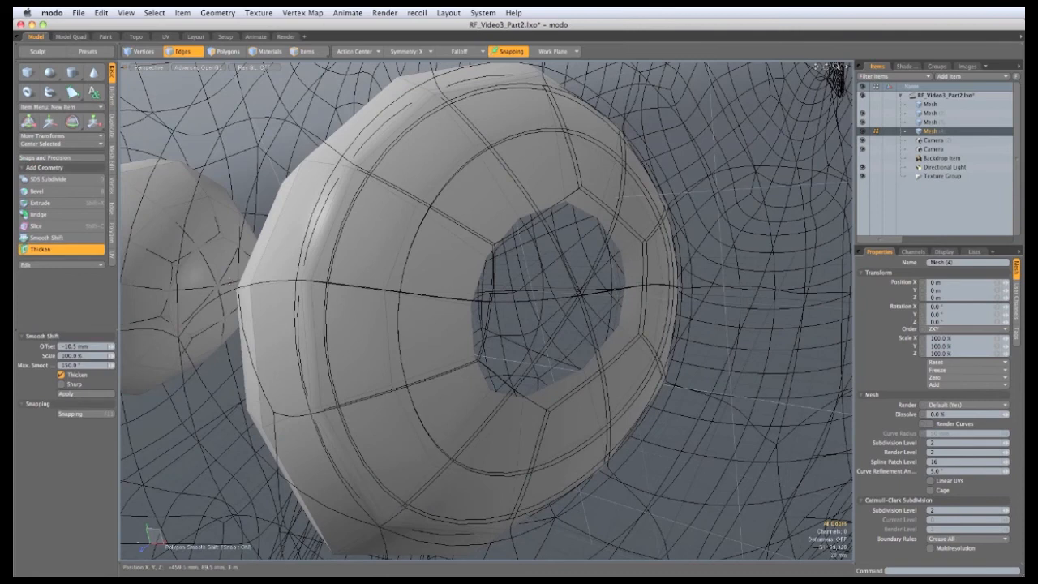
{"action": "left_click", "coordinate": [433, 322]}
{"action": "left_click_drag", "start_coordinate": [483, 294], "coordinate": [478, 302]}
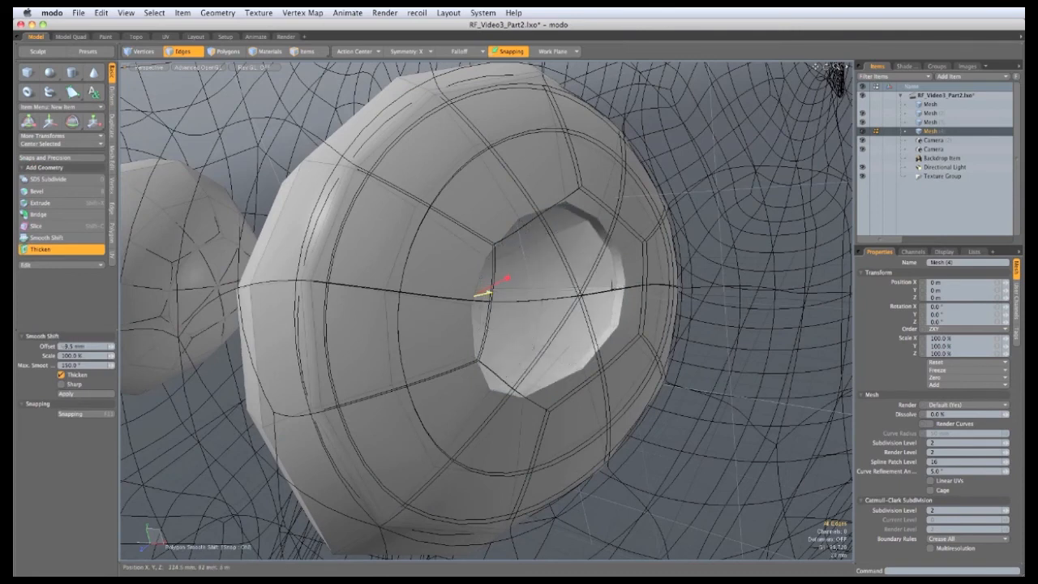
{"action": "key", "text": "space"}
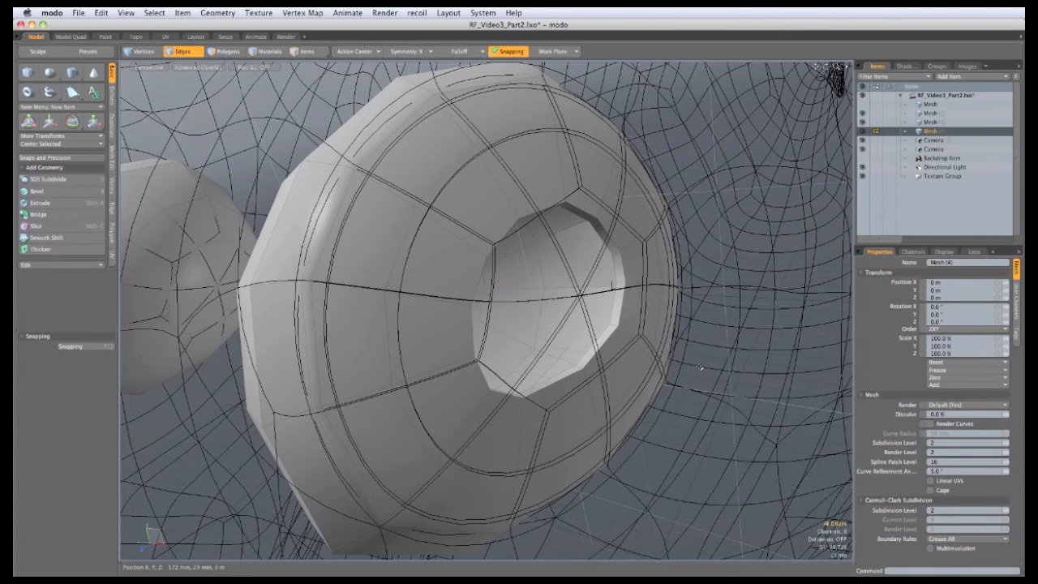
{"action": "key", "text": "Tab"}
{"action": "key", "text": "3"}
{"action": "left_click_drag", "start_coordinate": [699, 367], "coordinate": [535, 275], "text": "alt"}
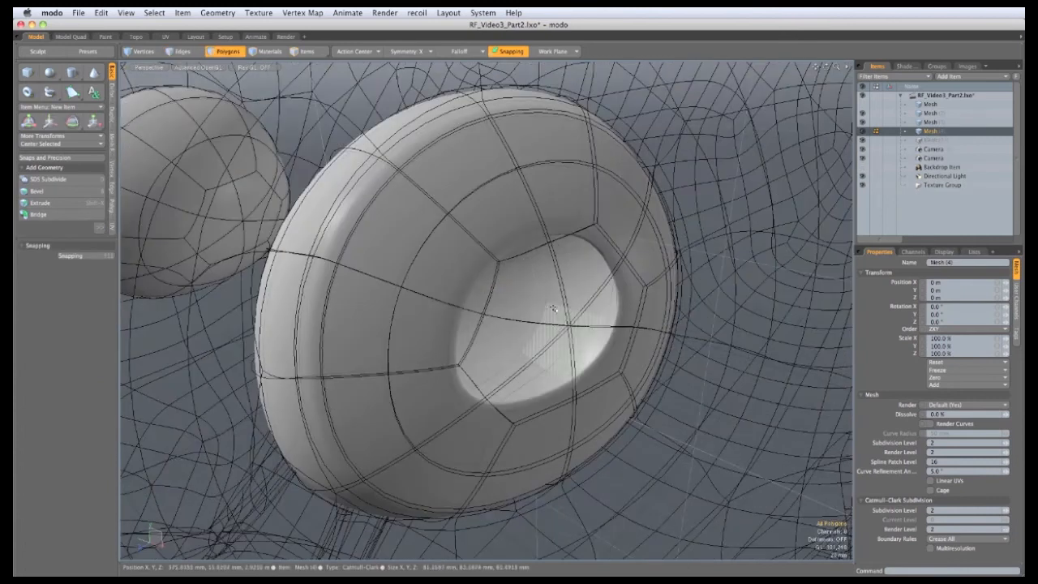
Step: In the Right view, create a QuadBall sphere with a radius of about 93 mm centred behind the pupil opening
{"action": "left_click", "coordinate": [450, 345]}
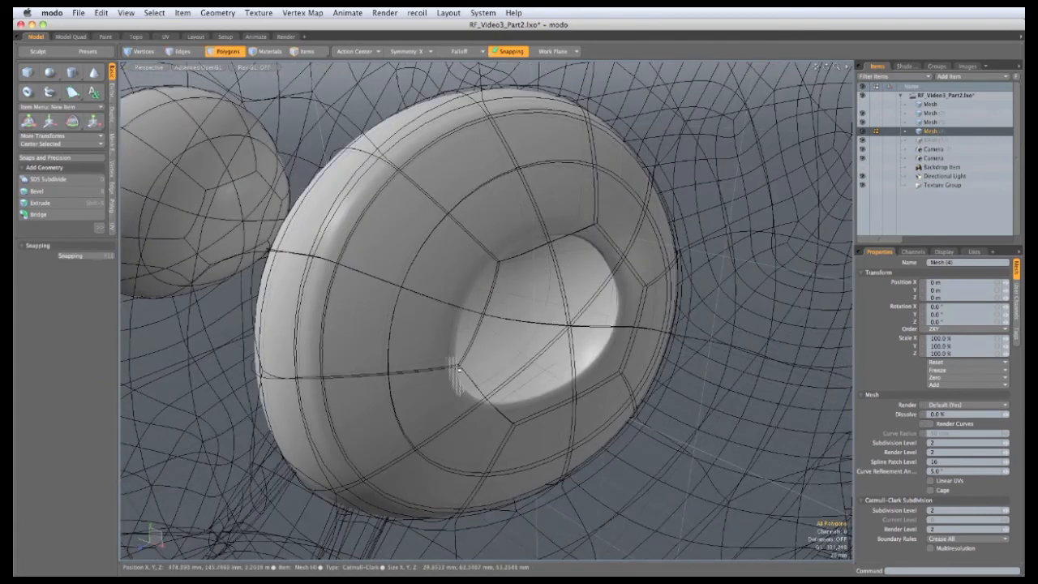
{"action": "left_click", "coordinate": [488, 395]}
{"action": "left_click", "coordinate": [496, 348]}
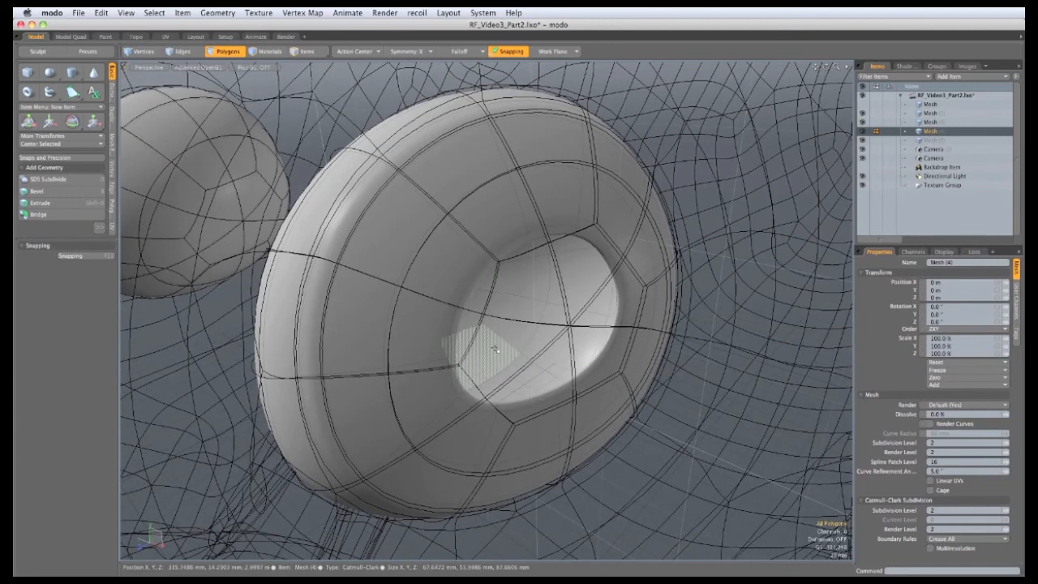
{"action": "key", "text": "ctrl+space"}
{"action": "left_click", "coordinate": [547, 345]}
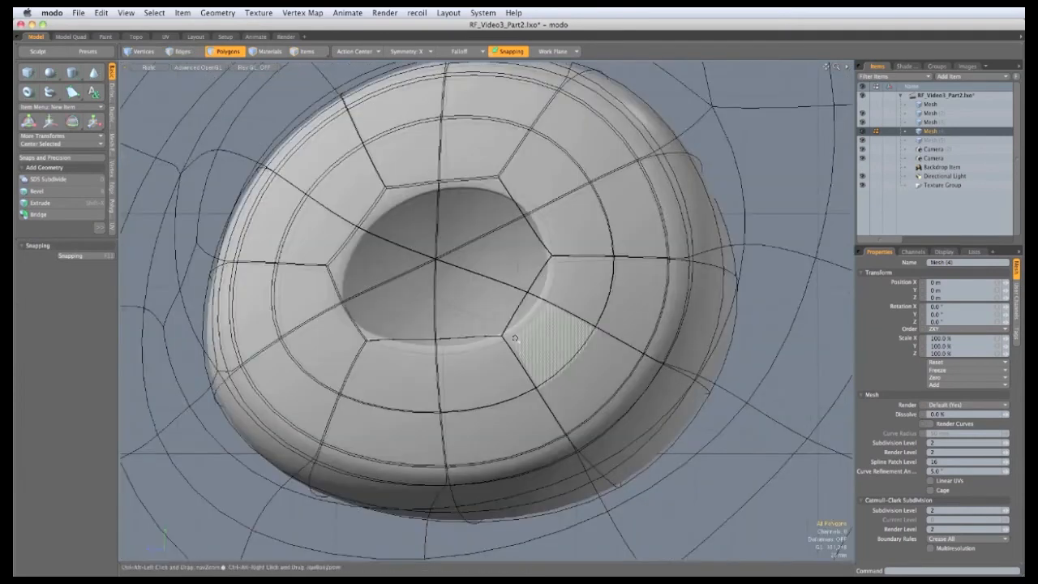
{"action": "scroll", "coordinate": [512, 338], "scroll_direction": "down", "scroll_amount": 1}
{"action": "left_click_drag", "start_coordinate": [498, 333], "coordinate": [525, 346], "text": "alt"}
{"action": "left_click", "coordinate": [50, 73]}
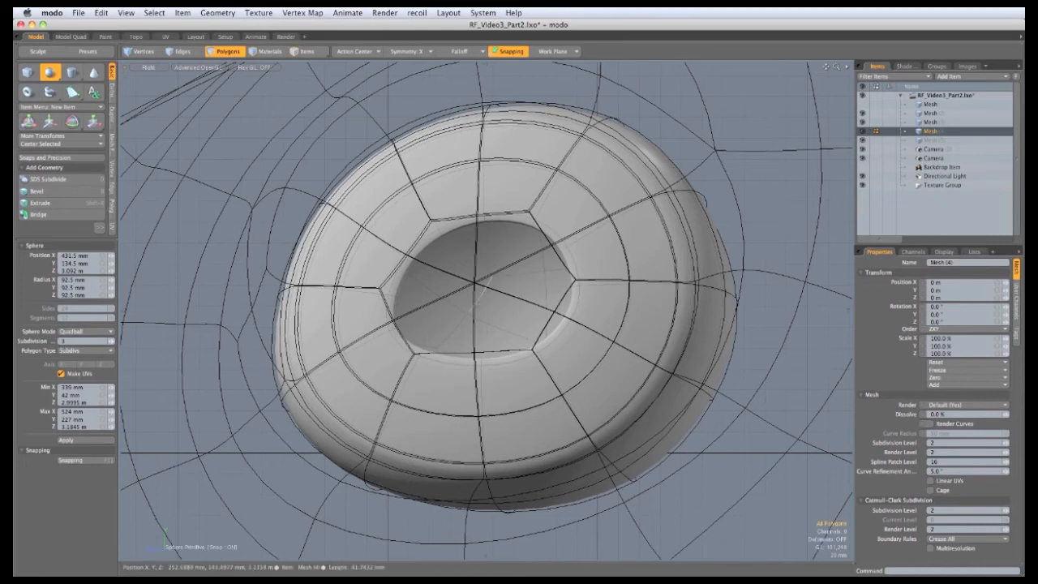
{"action": "key", "text": "space"}
{"action": "left_click", "coordinate": [485, 293]}
{"action": "left_click_drag", "start_coordinate": [485, 294], "coordinate": [577, 314], "text": "ctrl"}
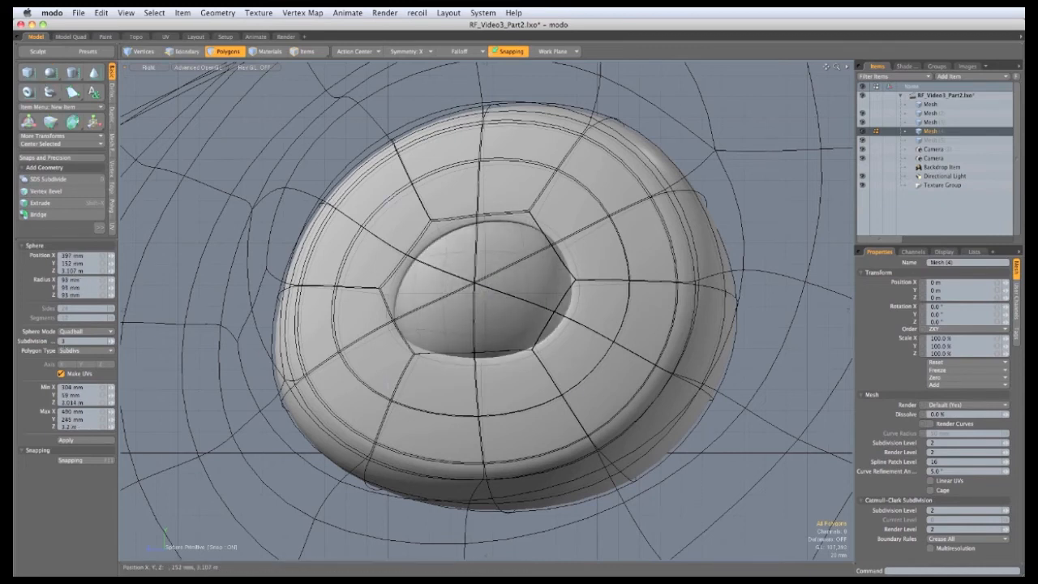
Step: In the Perspective view, slide the sphere along the X axis to position it behind the pupil opening
{"action": "key", "text": "ctrl+space"}
{"action": "left_click", "coordinate": [558, 388]}
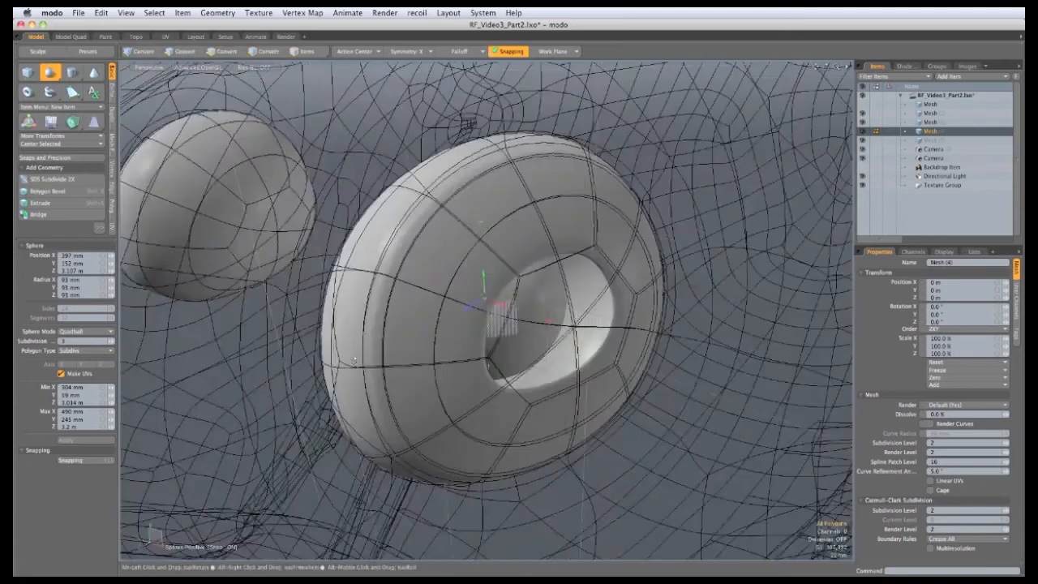
{"action": "left_click_drag", "start_coordinate": [498, 317], "coordinate": [562, 325], "text": "alt"}
{"action": "scroll", "coordinate": [567, 326], "scroll_direction": "up", "scroll_amount": 5}
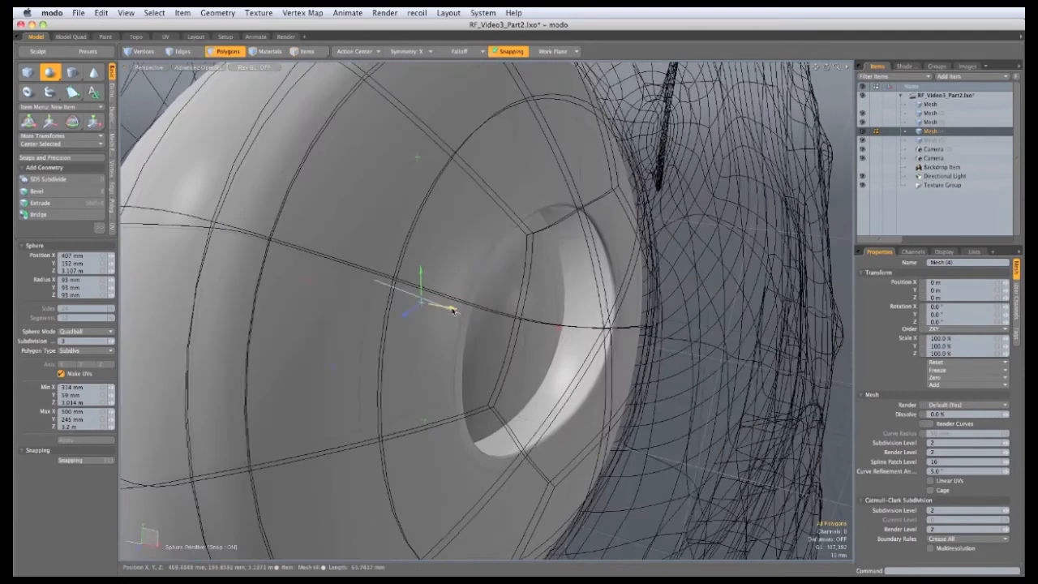
{"action": "left_click_drag", "start_coordinate": [454, 311], "coordinate": [529, 310]}
{"action": "scroll", "coordinate": [485, 323], "scroll_direction": "down", "scroll_amount": 4}
{"action": "left_click_drag", "start_coordinate": [528, 311], "coordinate": [418, 388], "text": "alt"}
{"action": "key", "text": "space"}
Step: Select both pupil spheres, set the action center to Selection, and move them within their eyeball shells
{"action": "double_click", "coordinate": [421, 359]}
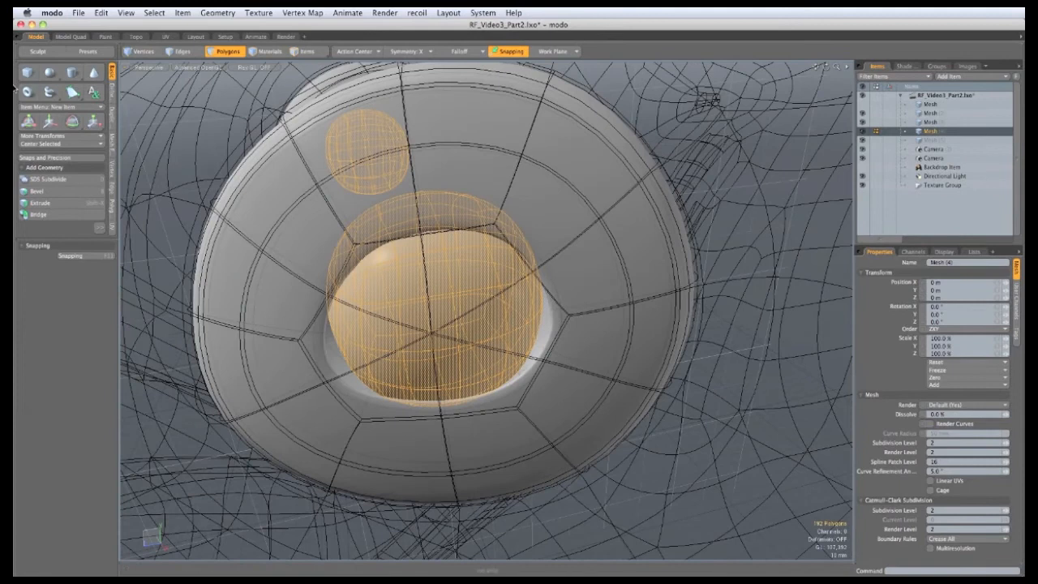
{"action": "left_click", "coordinate": [360, 54]}
{"action": "left_click", "coordinate": [362, 54]}
{"action": "key", "text": "e"}
{"action": "left_click_drag", "start_coordinate": [444, 344], "coordinate": [477, 347], "text": "alt"}
{"action": "key", "text": "w"}
{"action": "left_click_drag", "start_coordinate": [477, 347], "coordinate": [410, 343], "text": "alt"}
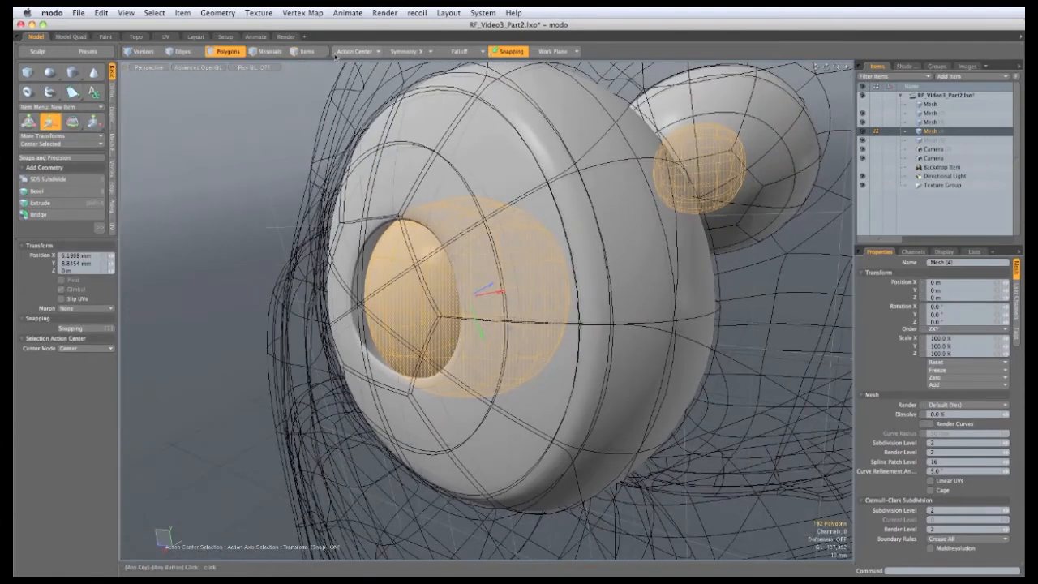
{"action": "key", "text": "space"}
{"action": "key", "text": "w"}
{"action": "left_click_drag", "start_coordinate": [491, 285], "coordinate": [569, 369], "text": "alt"}
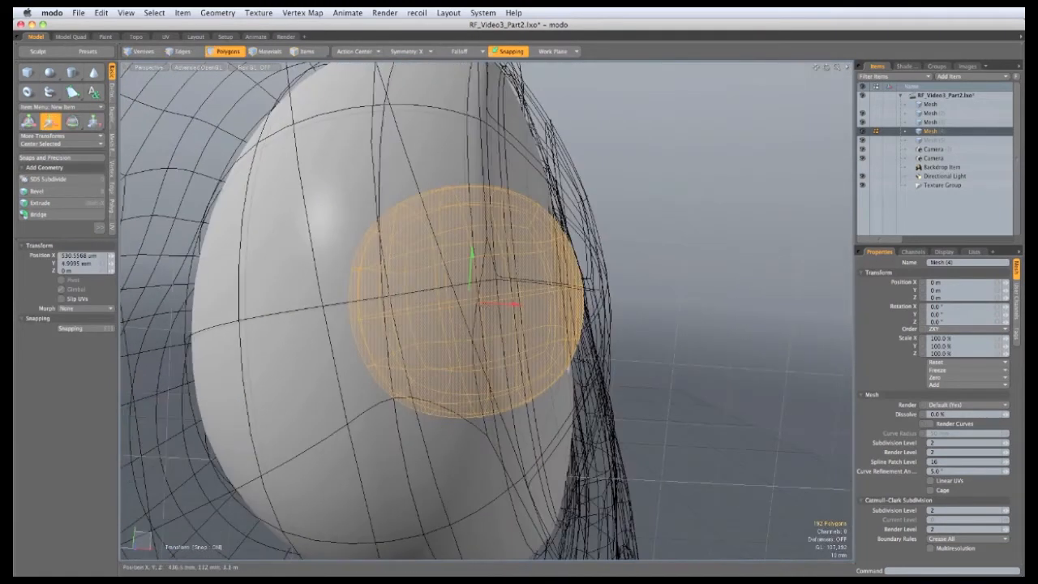
{"action": "left_click_drag", "start_coordinate": [513, 265], "coordinate": [396, 329]}
{"action": "key", "text": "space"}
Step: Cut the two spheres from the eyeball shell mesh and paste them into the empty mesh Mesh (5)
{"action": "key", "text": "super+x"}
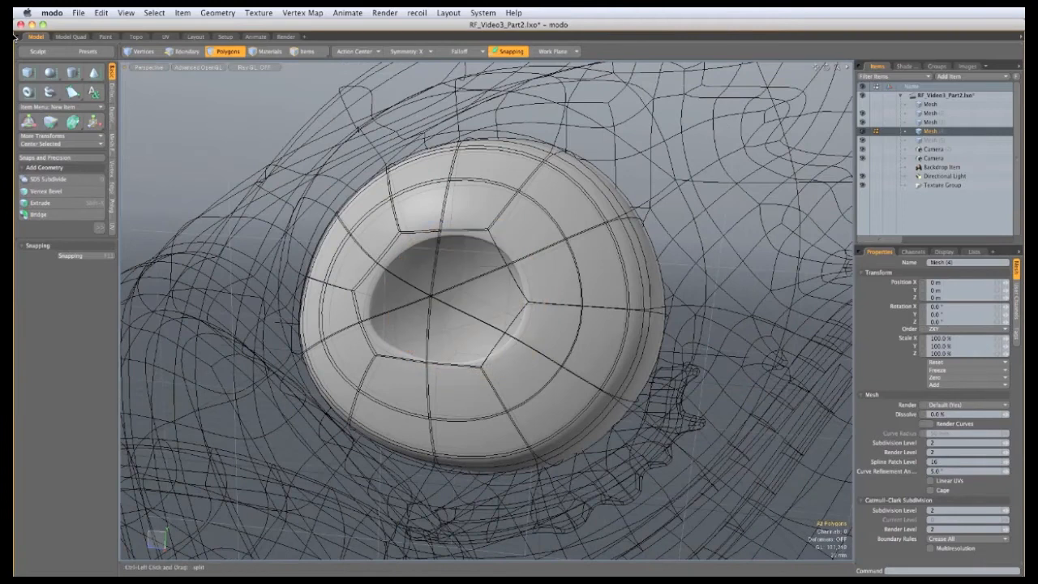
{"action": "left_click", "coordinate": [931, 142]}
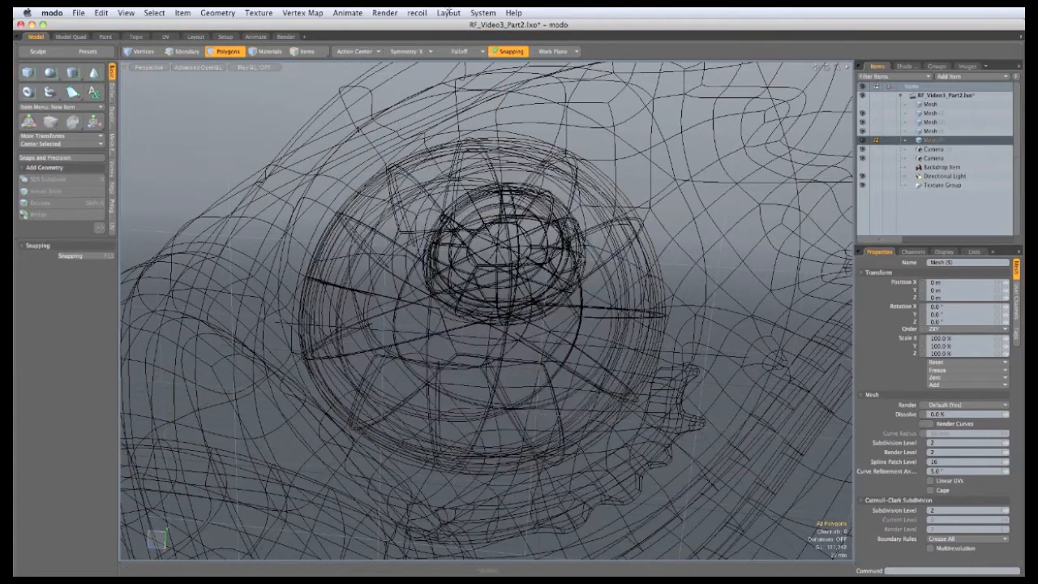
{"action": "key", "text": "super+v"}
{"action": "left_click_drag", "start_coordinate": [519, 244], "coordinate": [485, 273], "text": "alt"}
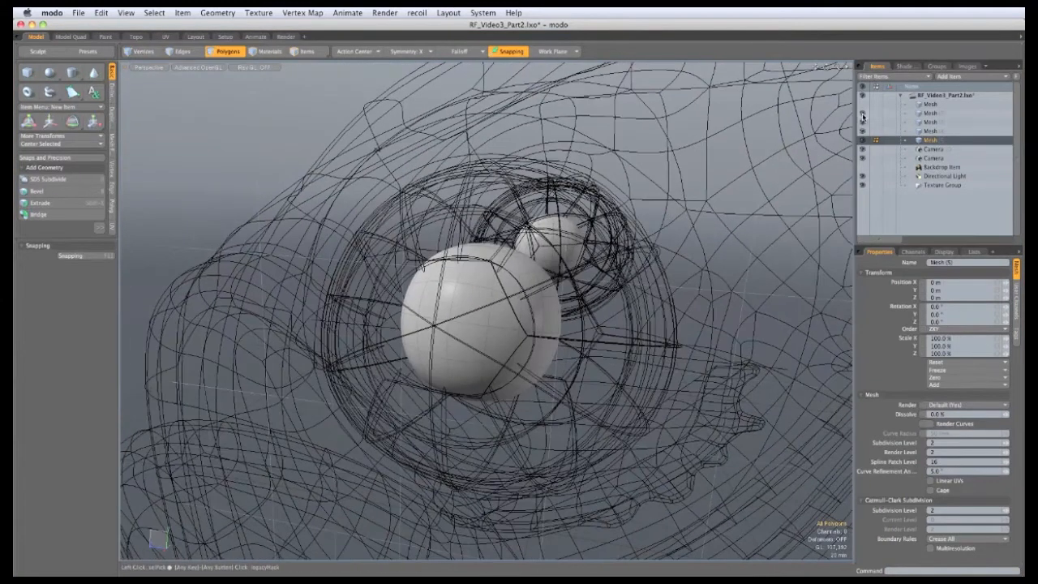
Step: Hide the head mesh and the outer eyeball mesh, leaving the inner shell and the spheres
{"action": "left_click", "coordinate": [862, 114]}
{"action": "left_click", "coordinate": [863, 123]}
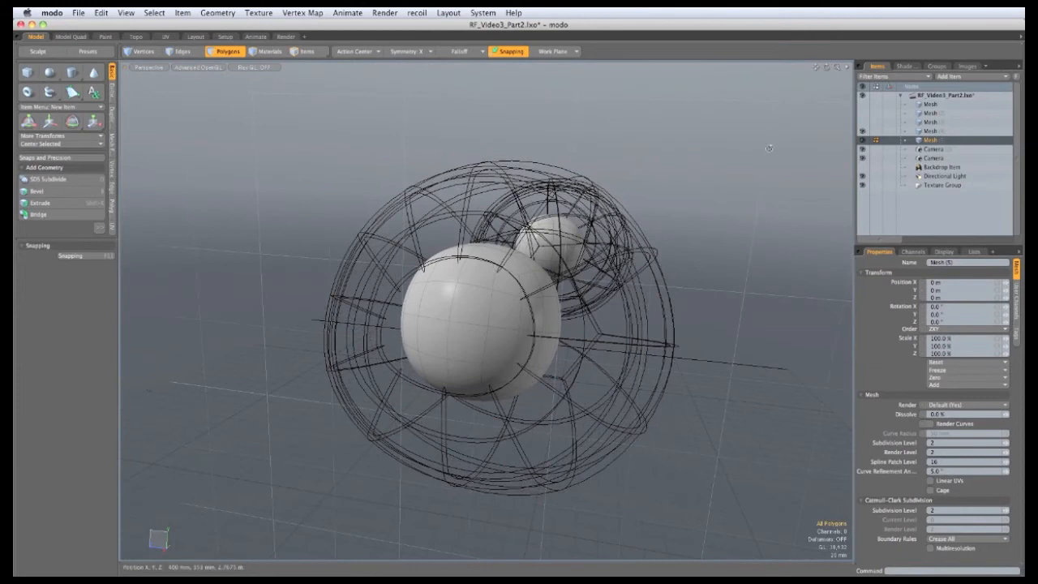
{"action": "left_click_drag", "start_coordinate": [504, 306], "coordinate": [499, 333], "text": "alt"}
{"action": "left_click_drag", "start_coordinate": [499, 332], "coordinate": [591, 313], "text": "alt+shift"}
Step: In Mesh (4), select the polygon loop around the pupil opening and start scaling it with a Selection action center
{"action": "left_click", "coordinate": [918, 132]}
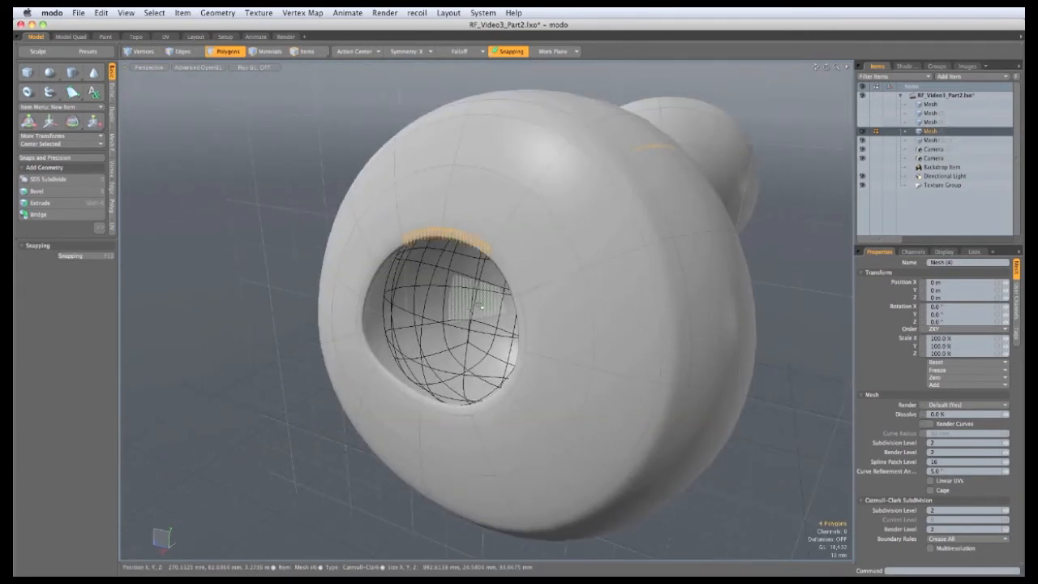
{"action": "key", "text": "l"}
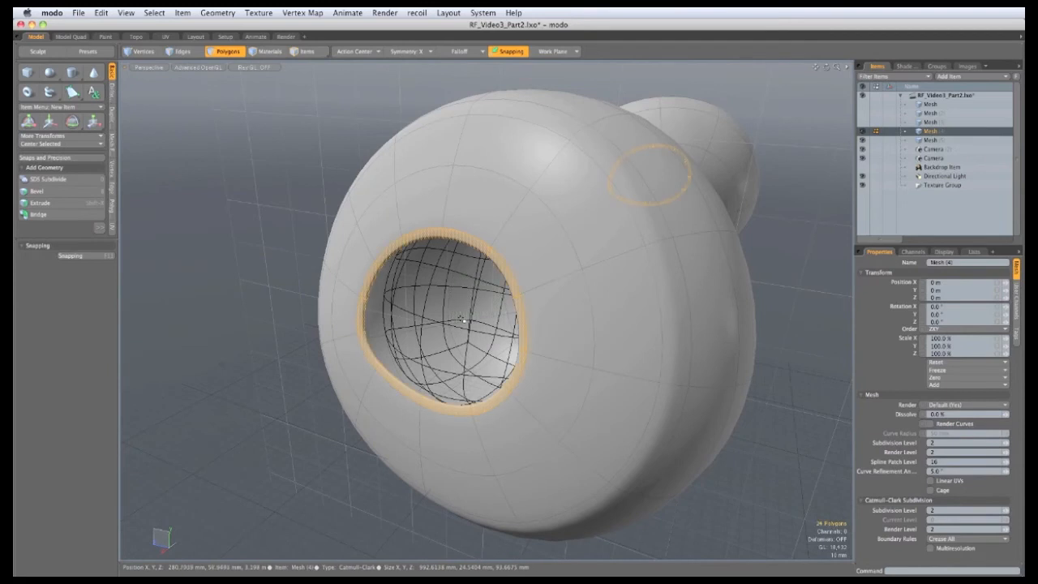
{"action": "key", "text": "r"}
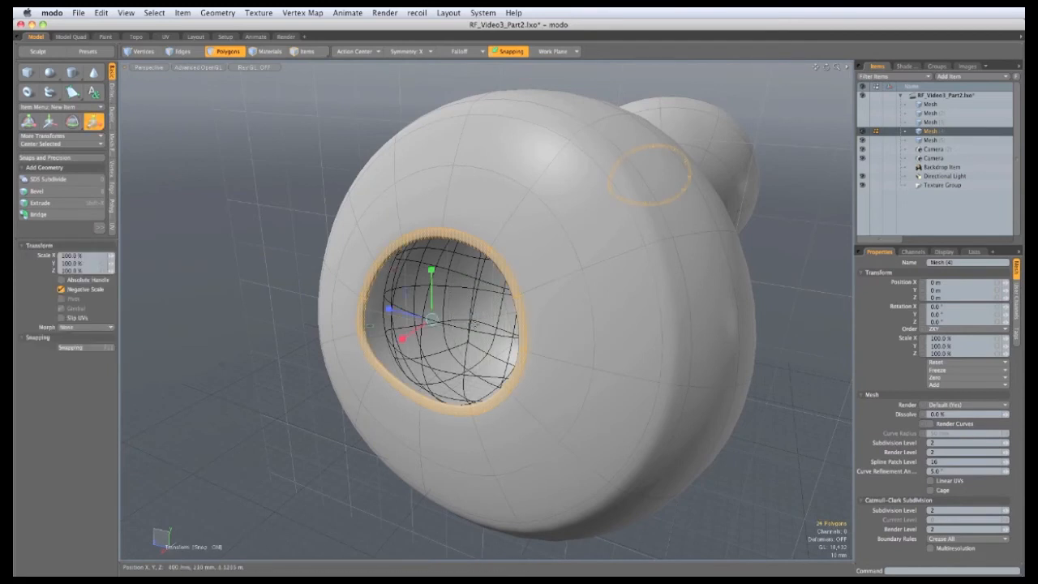
{"action": "left_click", "coordinate": [355, 52]}
{"action": "left_click", "coordinate": [356, 61]}
{"action": "left_click_drag", "start_coordinate": [353, 374], "coordinate": [456, 358], "text": "alt"}
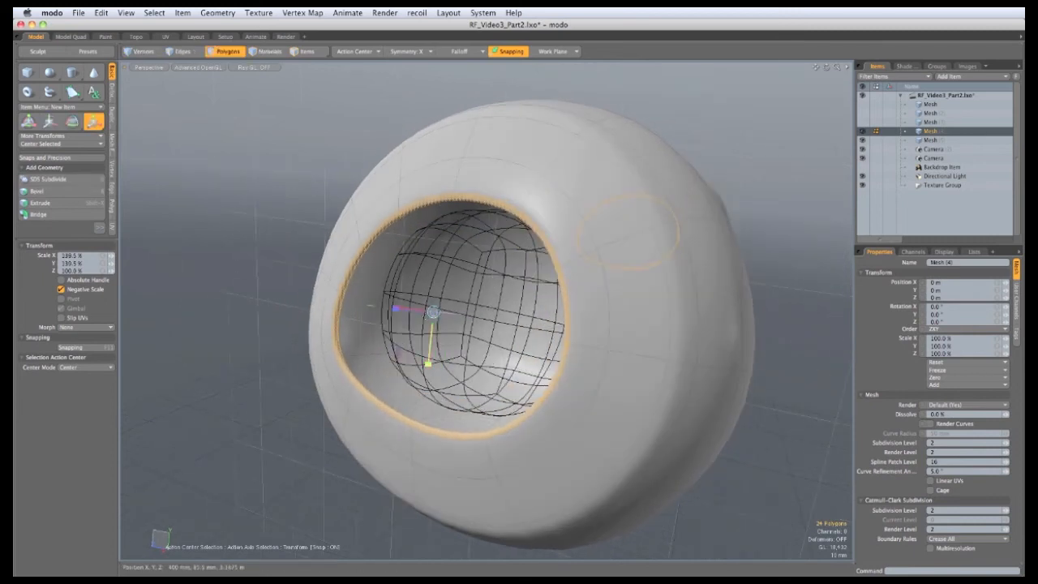
Step: Set the snapping constraint to Background with the Vector geometry constraint
{"action": "left_click", "coordinate": [81, 348]}
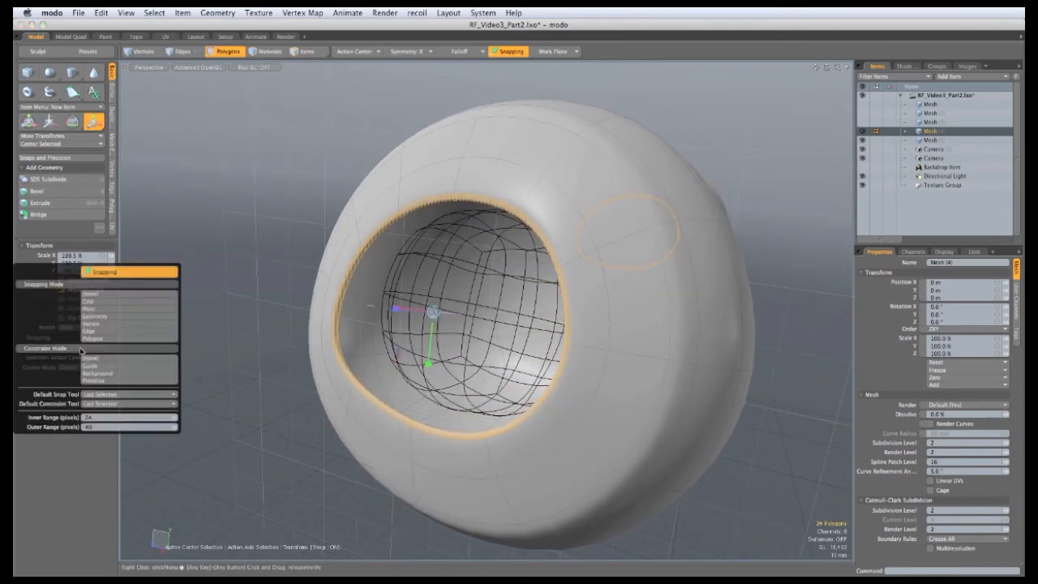
{"action": "left_click", "coordinate": [99, 374]}
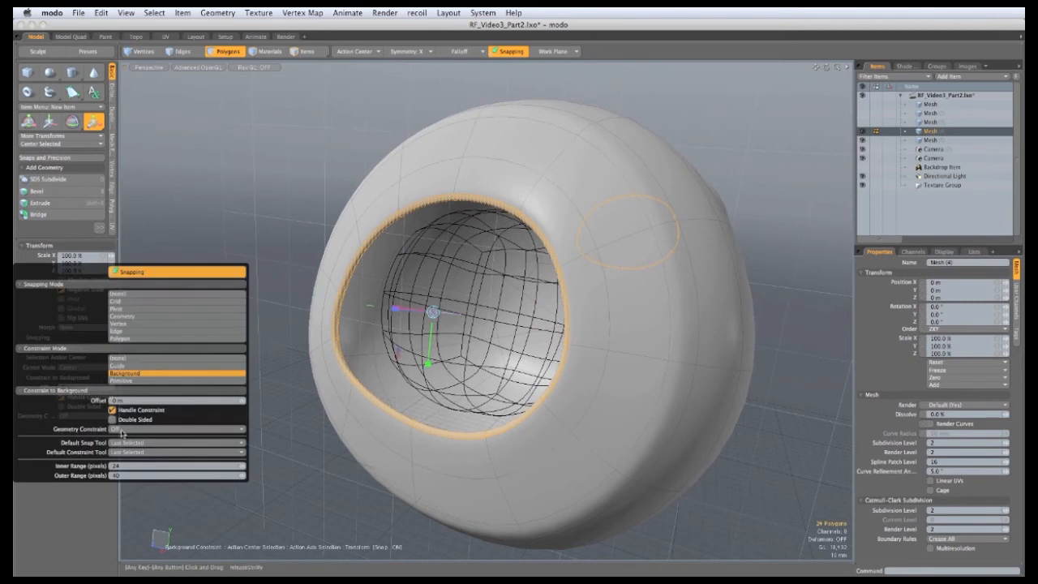
{"action": "left_click", "coordinate": [127, 429]}
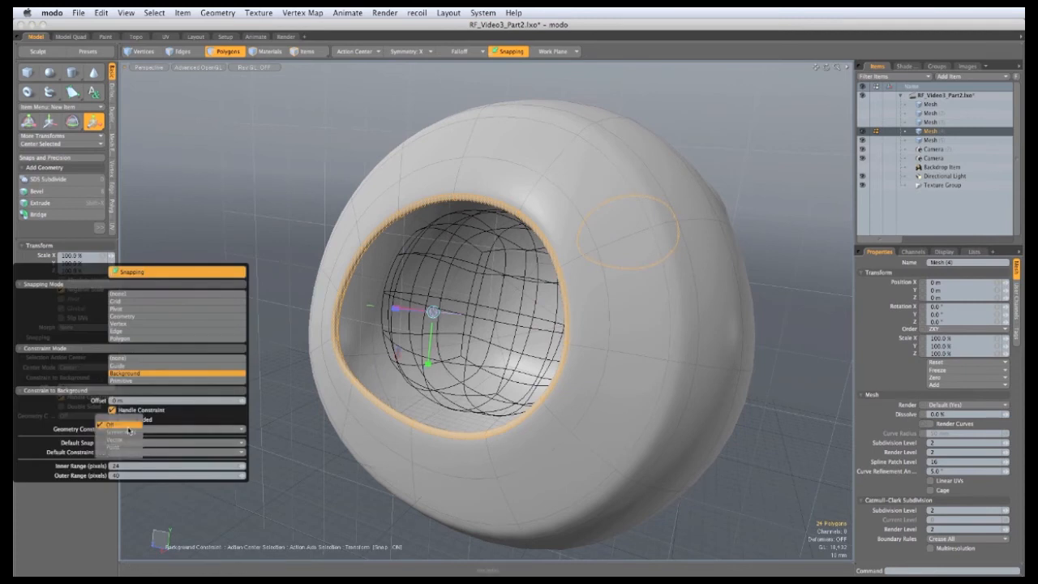
{"action": "left_click", "coordinate": [132, 443]}
Step: Scale the pupil rim loop inward in X and Y to wrap it around the background sphere, and clear the selection
{"action": "left_click_drag", "start_coordinate": [670, 197], "coordinate": [770, 199], "text": "alt"}
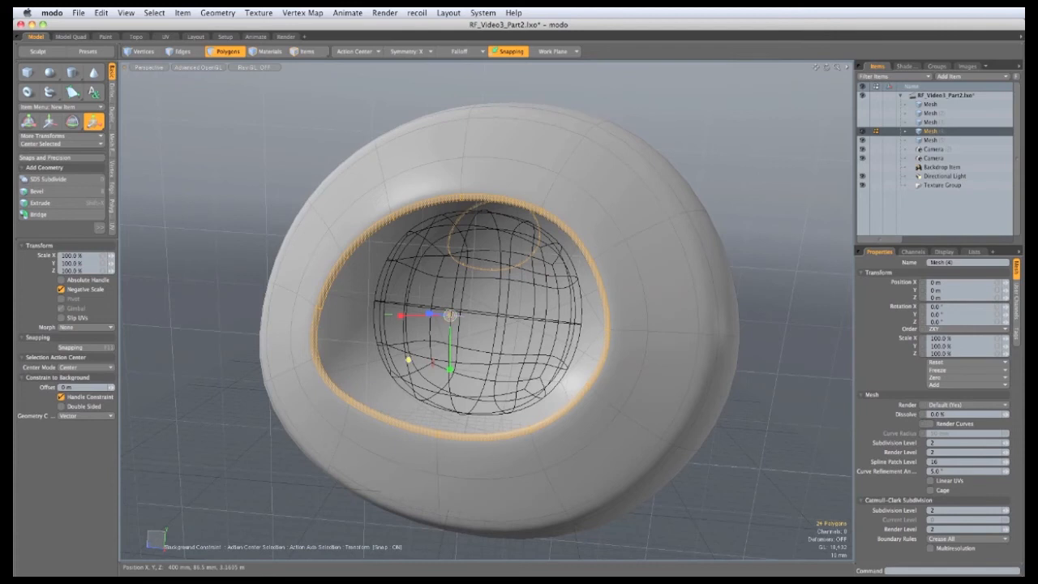
{"action": "left_click_drag", "start_coordinate": [408, 359], "coordinate": [508, 273]}
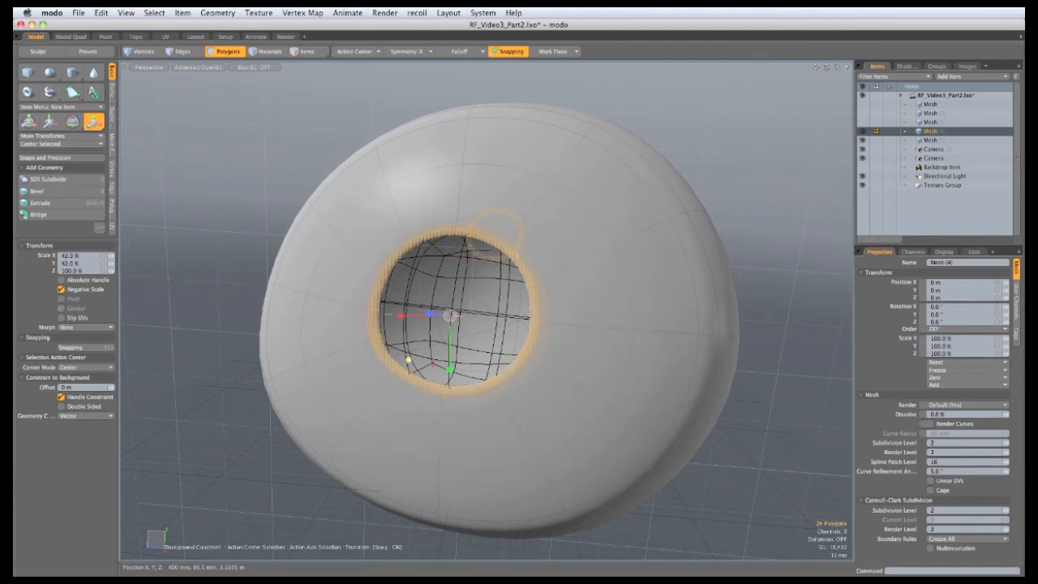
{"action": "left_click_drag", "start_coordinate": [568, 221], "coordinate": [338, 278]}
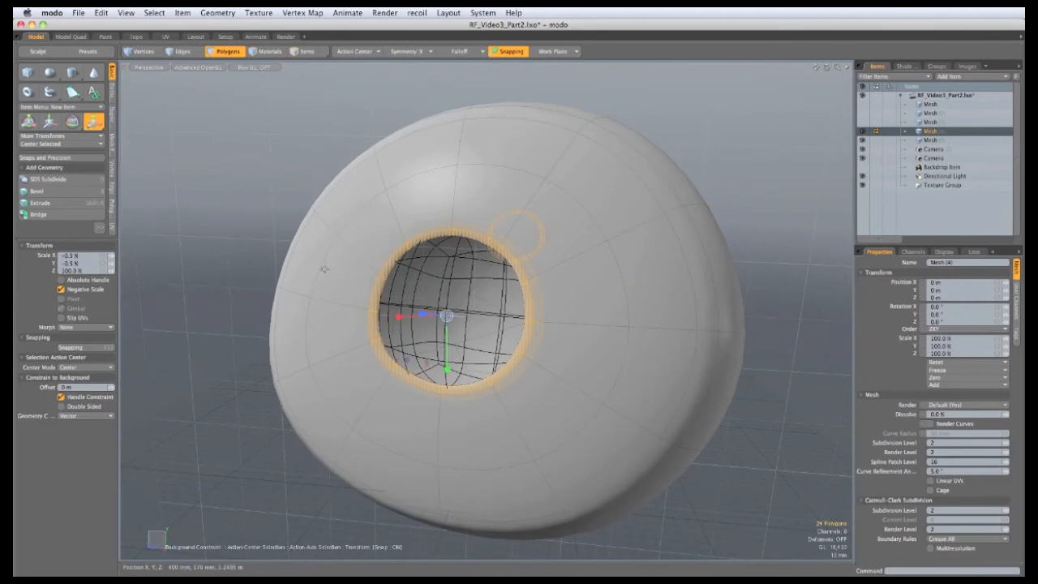
{"action": "key", "text": "space"}
{"action": "key", "text": "Escape"}
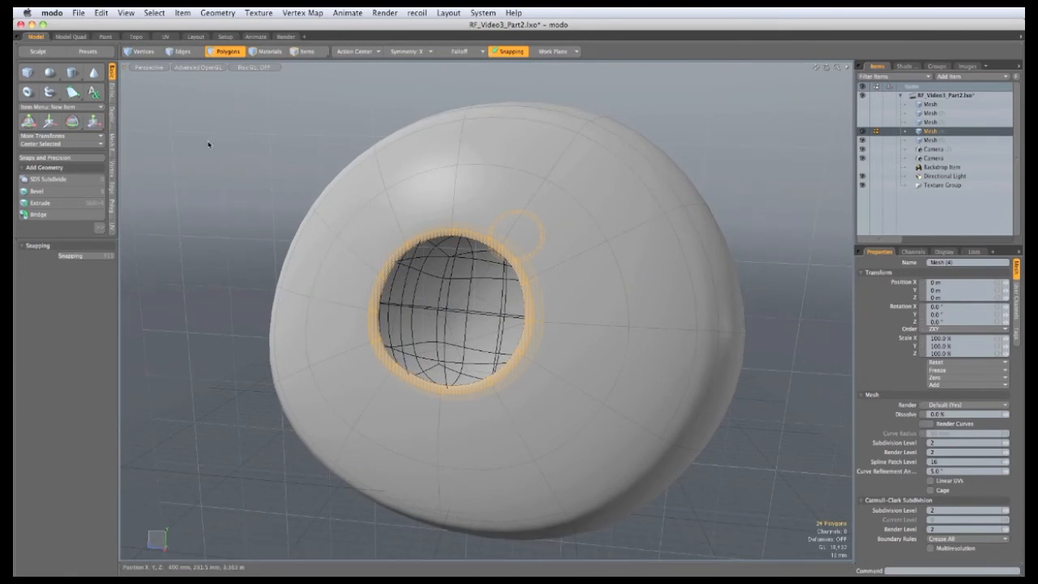
{"action": "left_click_drag", "start_coordinate": [208, 141], "coordinate": [201, 153], "text": "alt"}
{"action": "left_click", "coordinate": [246, 228]}
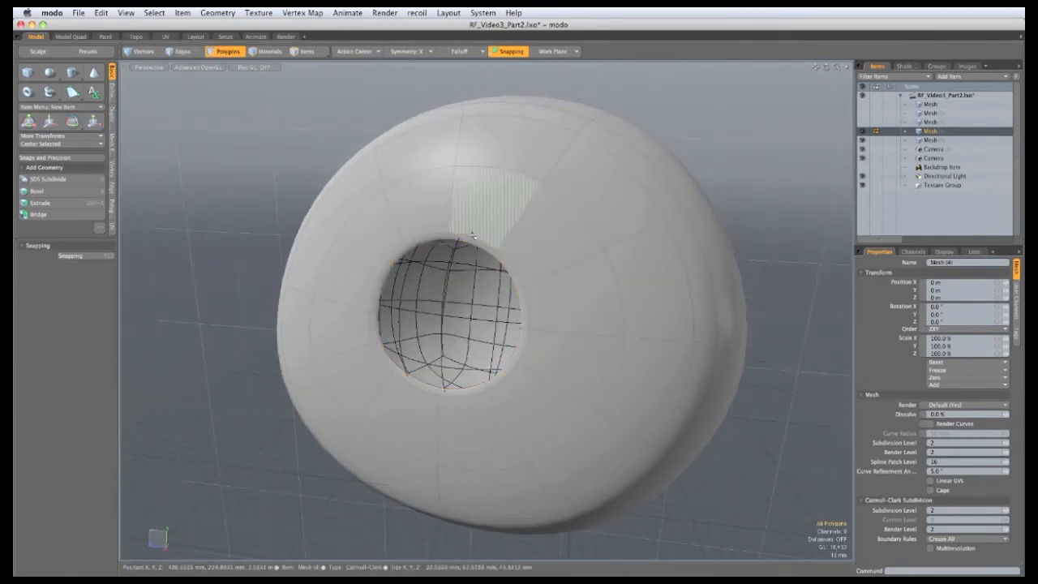
Step: Cut the spheres from Mesh (5) and paste them back into the eyeball shell mesh, Mesh (4)
{"action": "left_click", "coordinate": [931, 142]}
{"action": "left_click_drag", "start_coordinate": [465, 385], "coordinate": [380, 336], "text": "alt"}
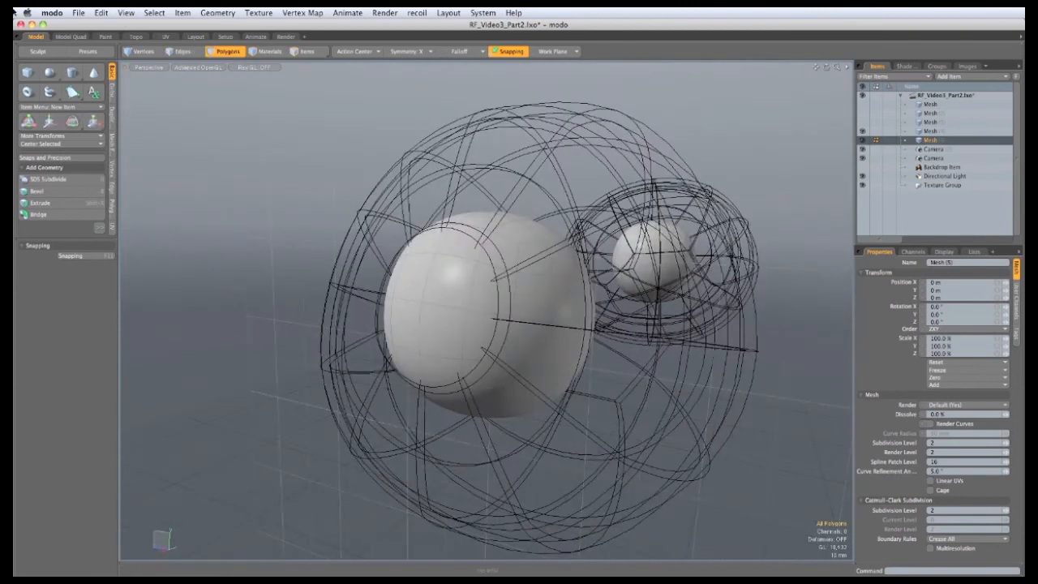
{"action": "left_click", "coordinate": [930, 131]}
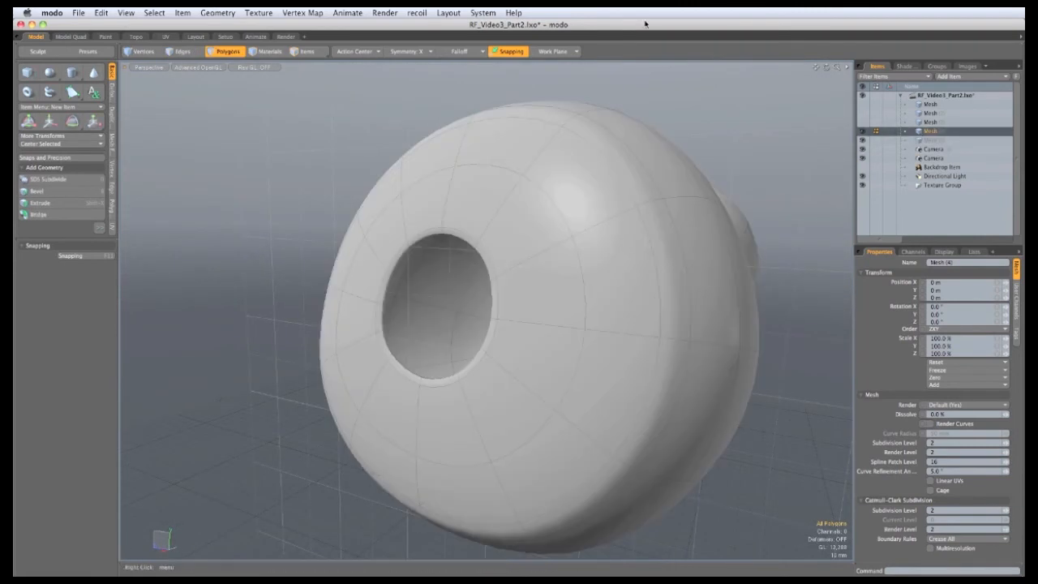
{"action": "key", "text": "super+v"}
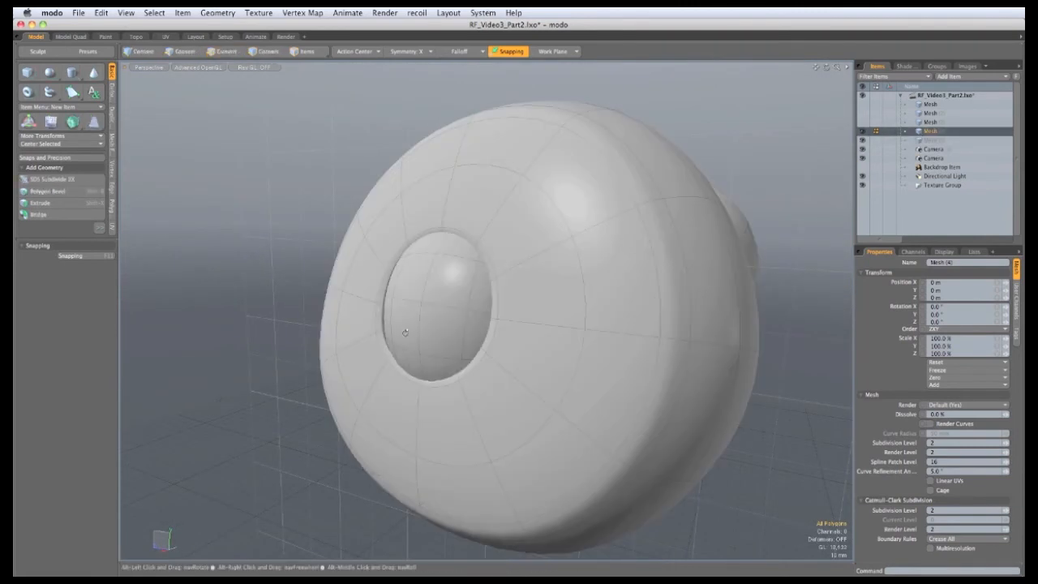
Step: Select the pupil spheres with their rim loops and scale them with a Selection action center into larger, wide oval pupils
{"action": "left_click_drag", "start_coordinate": [404, 332], "coordinate": [465, 300], "text": "alt"}
{"action": "double_click", "coordinate": [470, 313]}
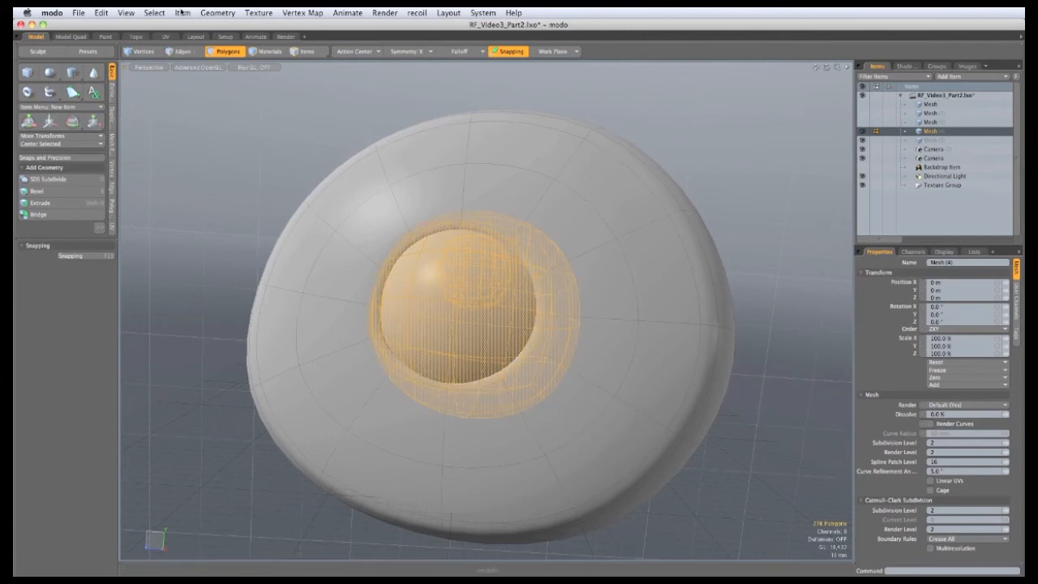
{"action": "key", "text": "r"}
{"action": "left_click_drag", "start_coordinate": [387, 250], "coordinate": [349, 341], "text": "alt"}
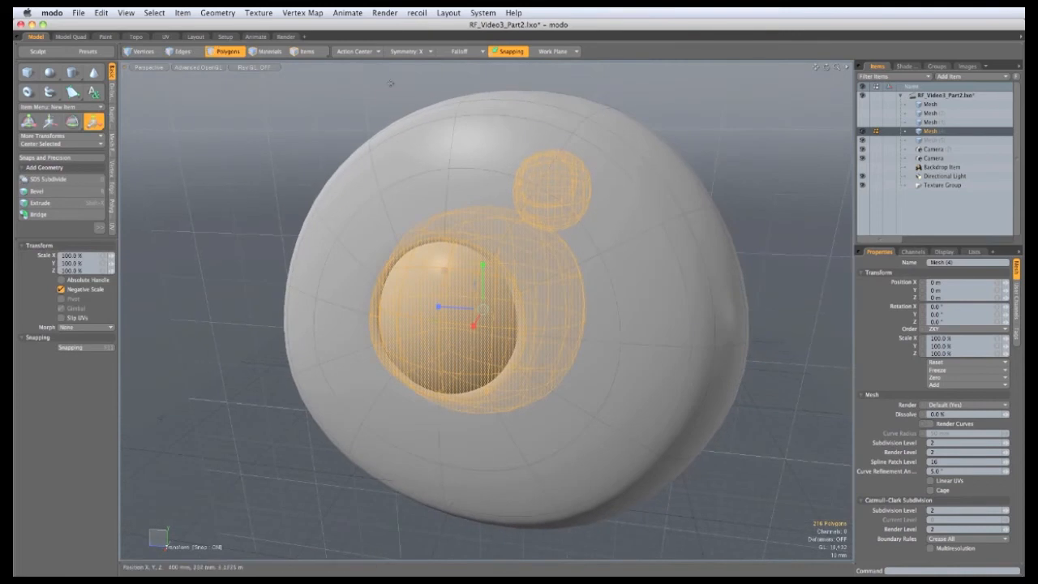
{"action": "left_click", "coordinate": [357, 51]}
{"action": "left_click", "coordinate": [350, 63]}
{"action": "left_click_drag", "start_coordinate": [422, 275], "coordinate": [454, 280], "text": "alt"}
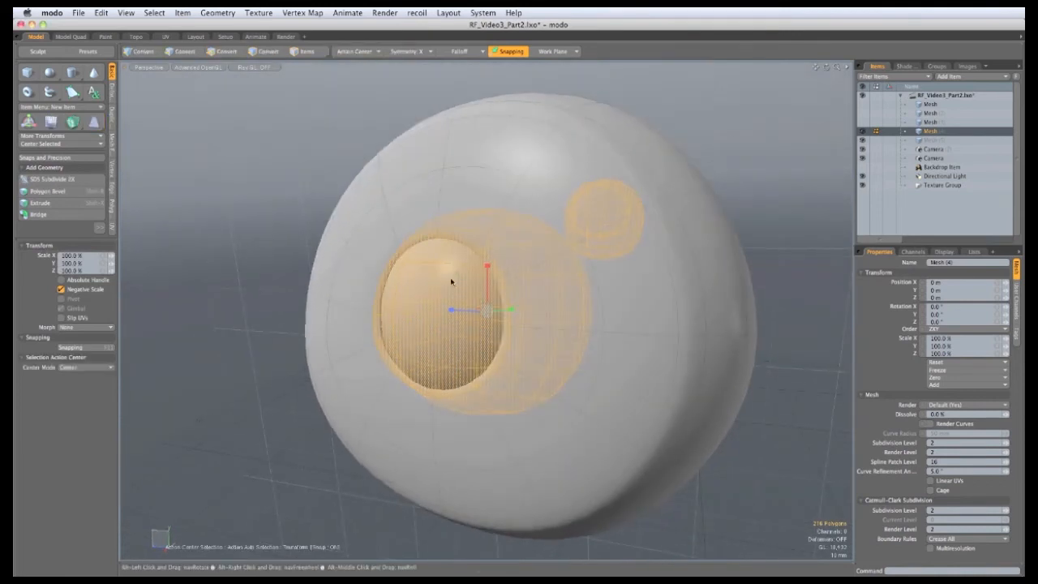
{"action": "left_click_drag", "start_coordinate": [486, 316], "coordinate": [510, 312]}
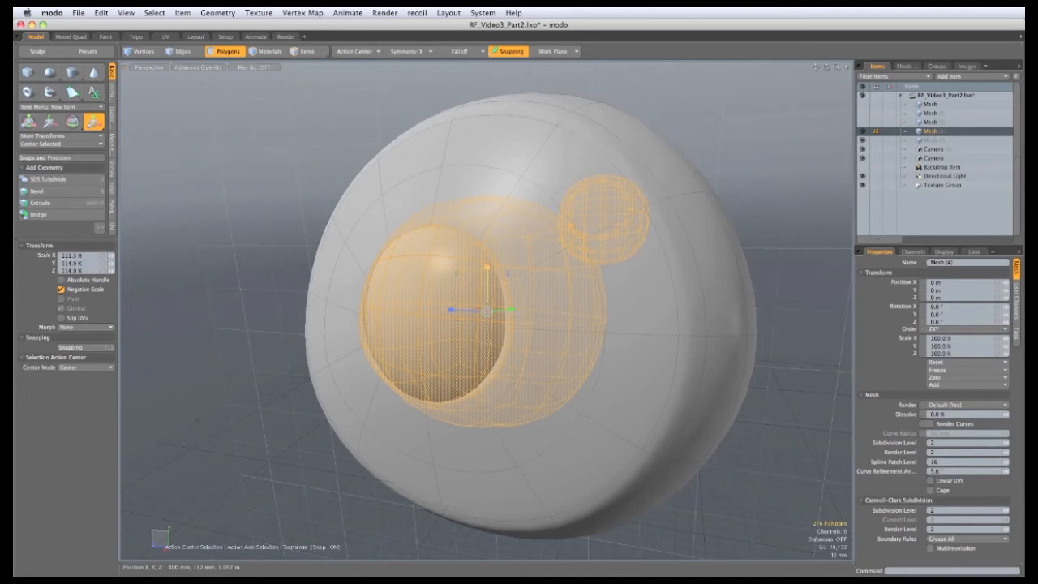
{"action": "left_click_drag", "start_coordinate": [486, 270], "coordinate": [599, 318]}
{"action": "left_click_drag", "start_coordinate": [427, 315], "coordinate": [418, 315]}
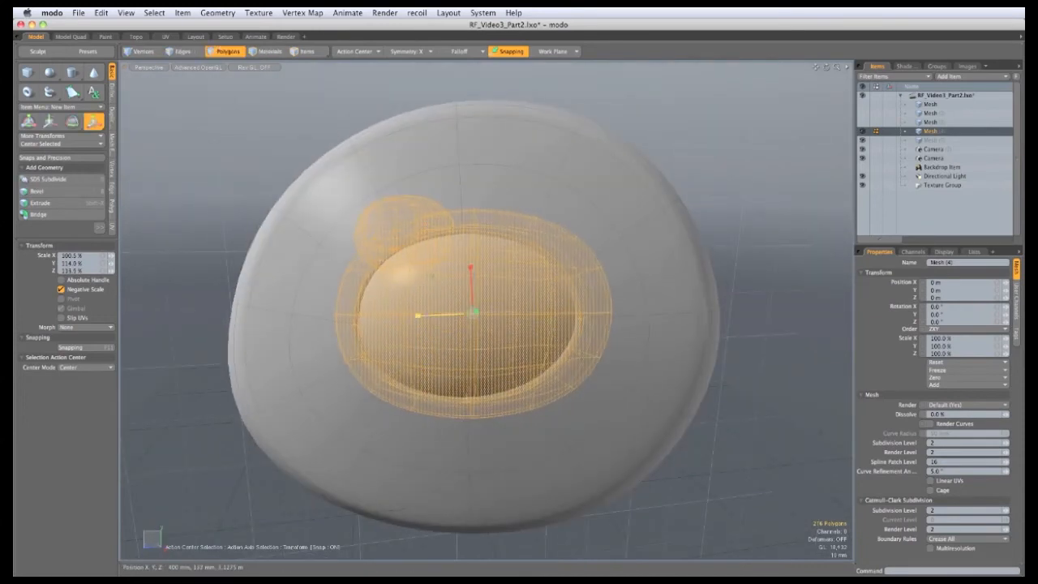
{"action": "left_click_drag", "start_coordinate": [365, 292], "coordinate": [430, 292], "text": "alt"}
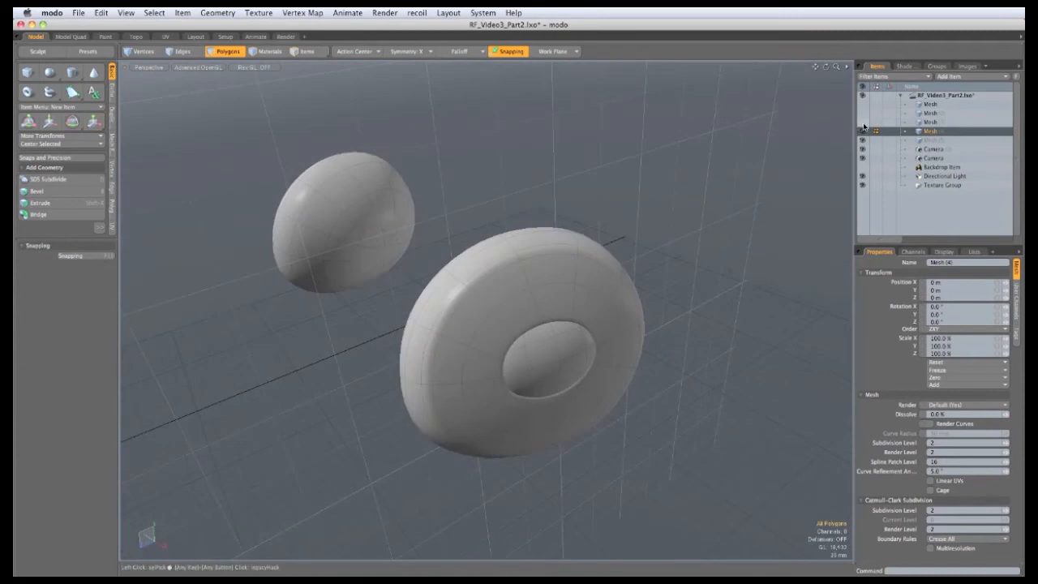
Step: Turn the outer eyeball and head meshes back on, and hide the geometry of both eyeball meshes
{"action": "left_click", "coordinate": [865, 121]}
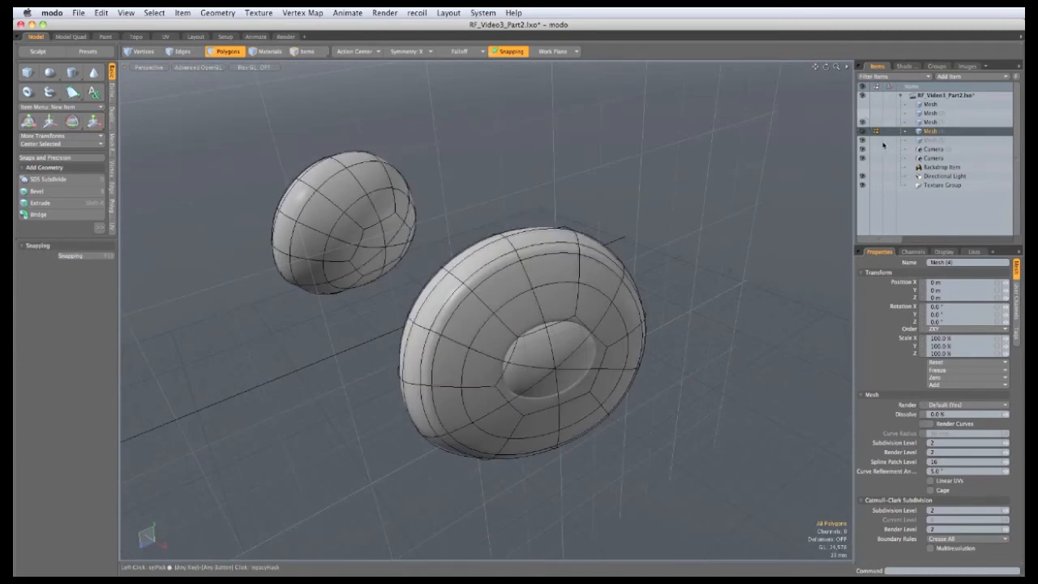
{"action": "left_click", "coordinate": [863, 112]}
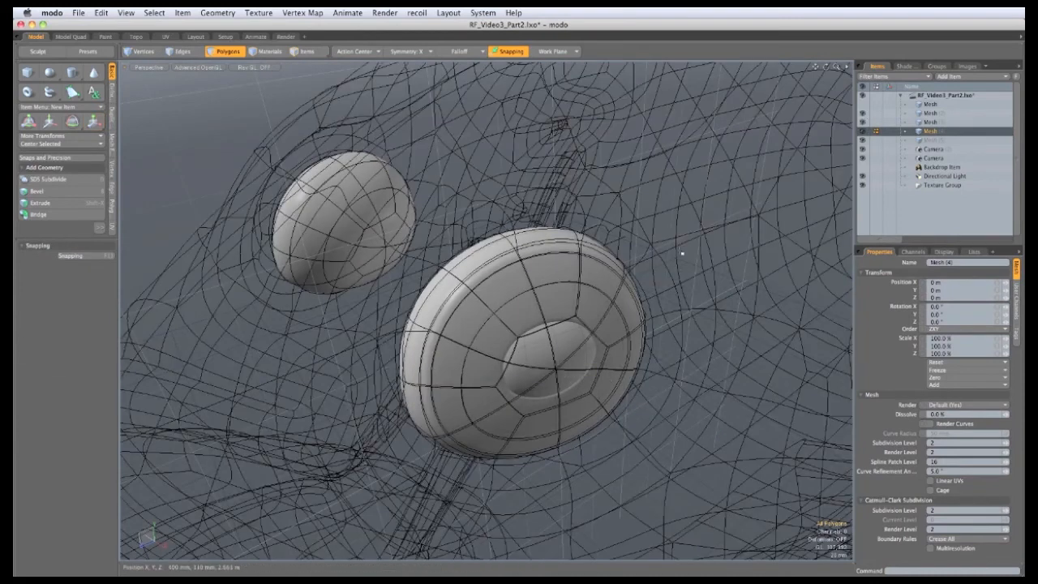
{"action": "left_click", "coordinate": [930, 121], "text": "shift"}
{"action": "key", "text": "h"}
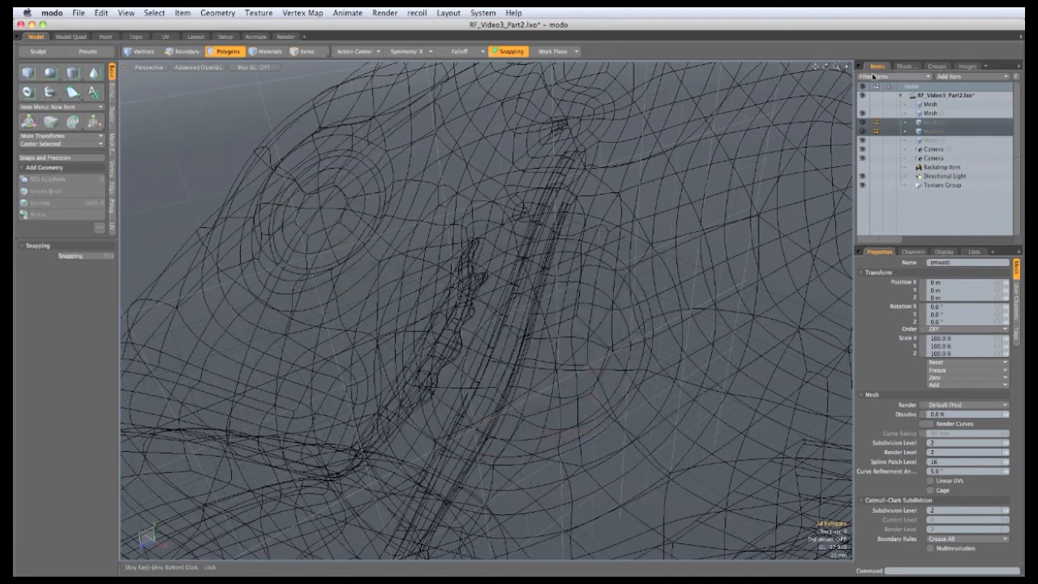
Step: Make the head mesh, Mesh (2), active and examine how the eyeballs sit in the head
{"action": "left_click", "coordinate": [930, 113]}
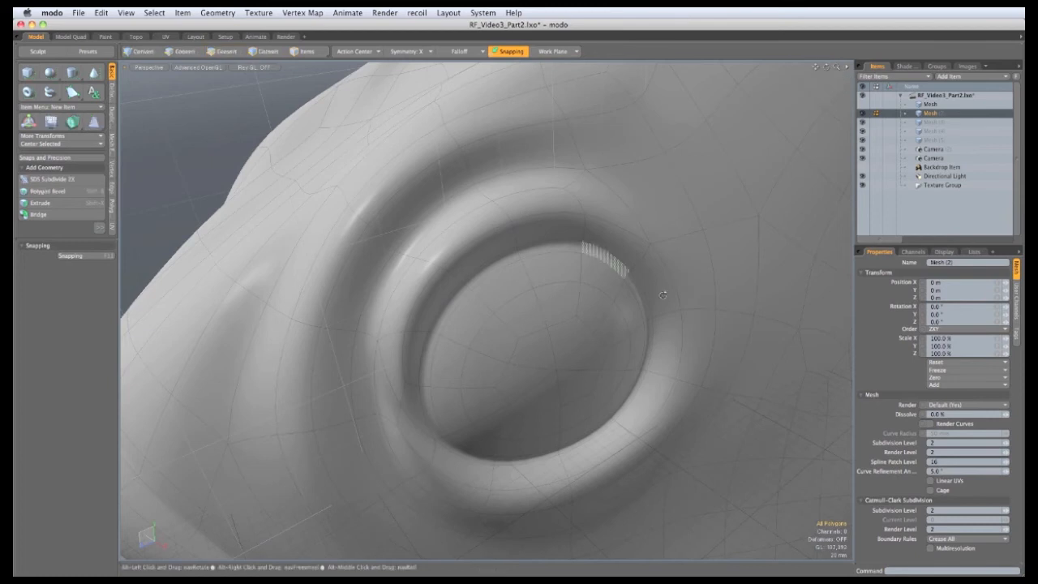
{"action": "left_click_drag", "start_coordinate": [602, 255], "coordinate": [428, 315], "text": "alt"}
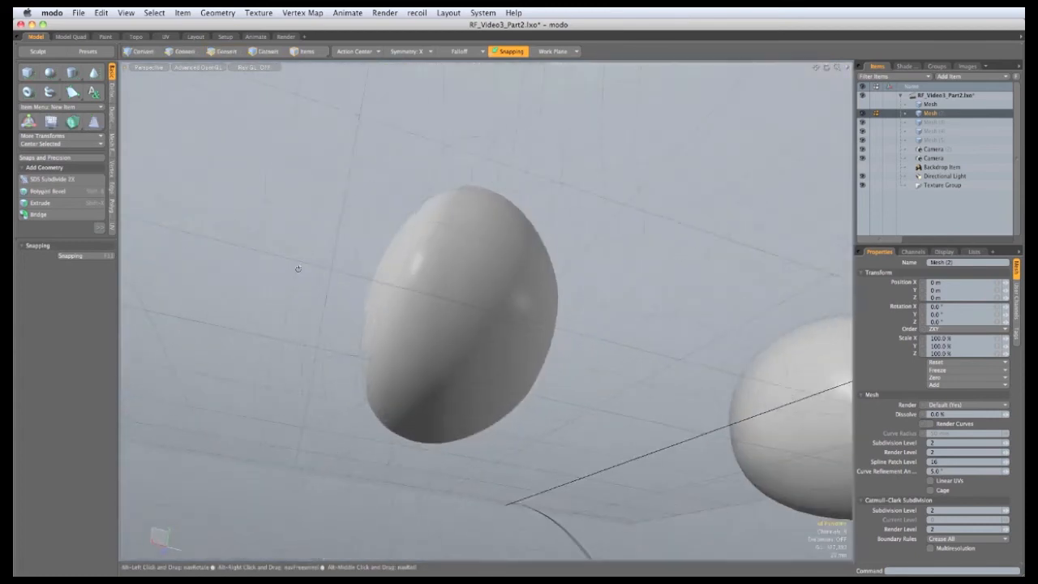
{"action": "left_click_drag", "start_coordinate": [296, 269], "coordinate": [589, 337], "text": "alt"}
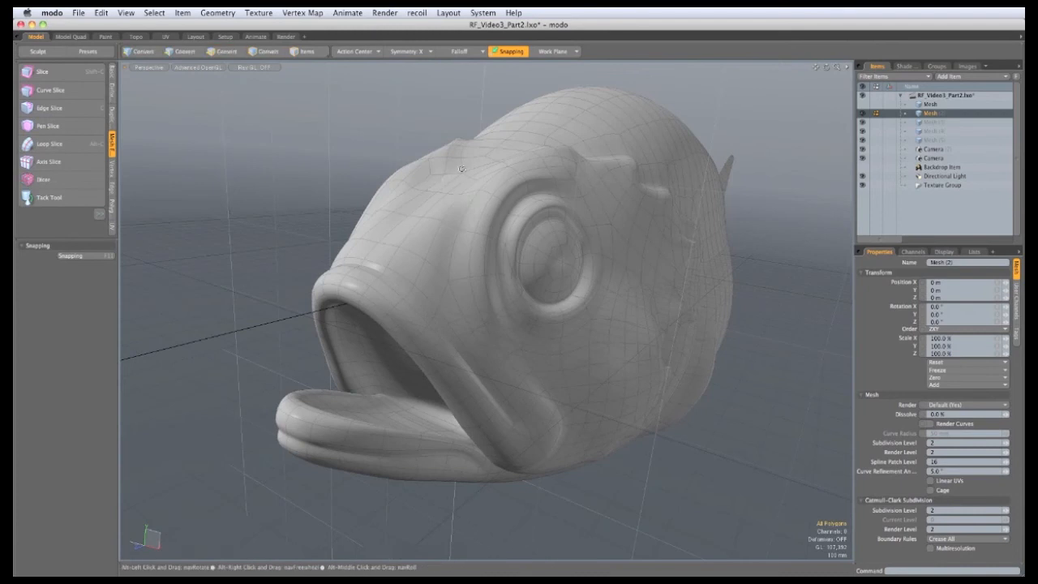
{"action": "left_click_drag", "start_coordinate": [462, 168], "coordinate": [607, 227], "text": "alt"}
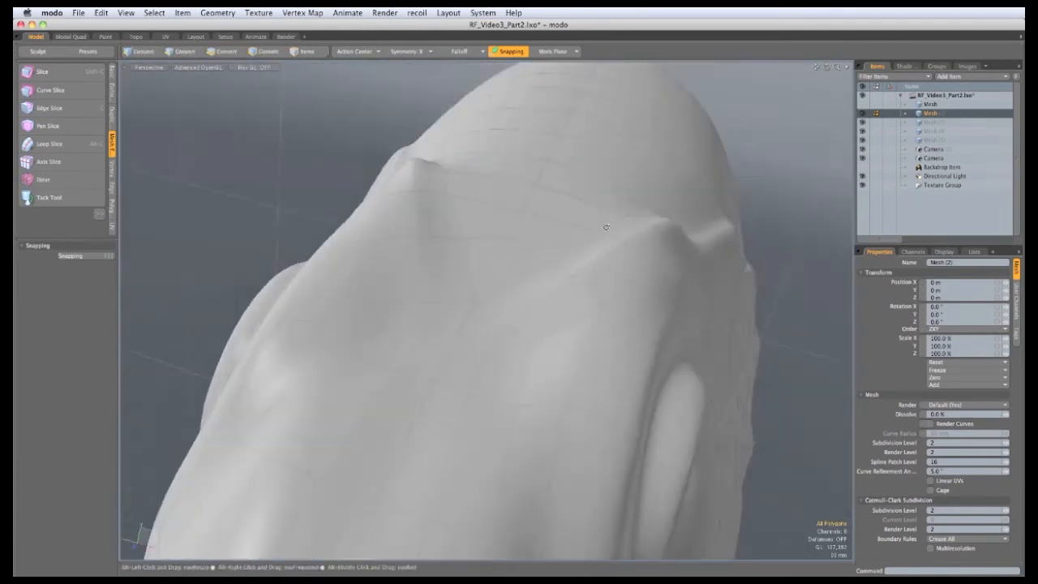
Step: Show the unsmoothed head cage and edge-slice the forehead ridge strips so they taper to a point near where they meet
{"action": "left_click", "coordinate": [491, 259]}
{"action": "left_click_drag", "start_coordinate": [493, 259], "coordinate": [557, 347], "text": "alt"}
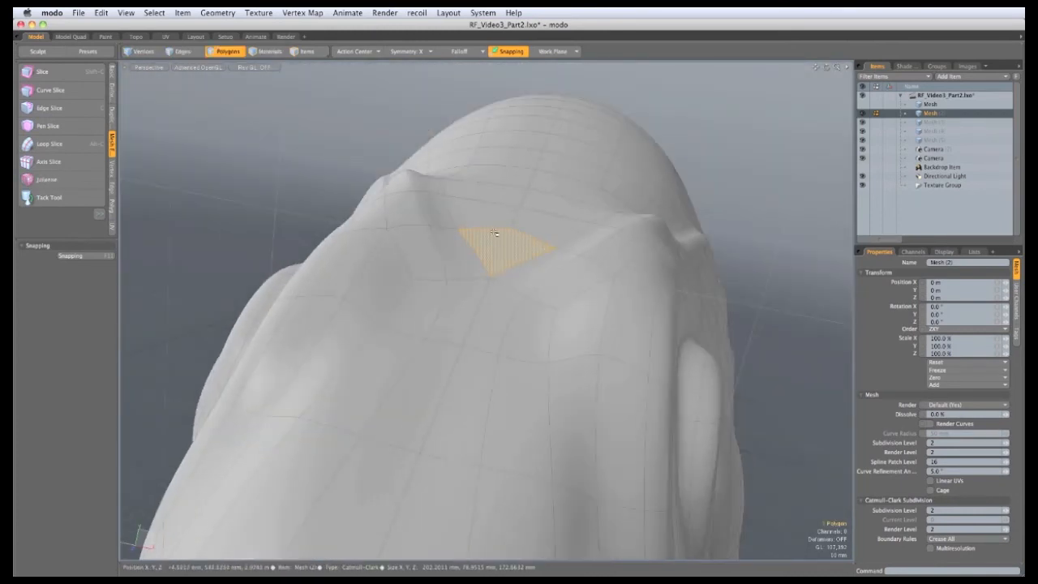
{"action": "left_click_drag", "start_coordinate": [583, 284], "coordinate": [625, 341], "text": "alt"}
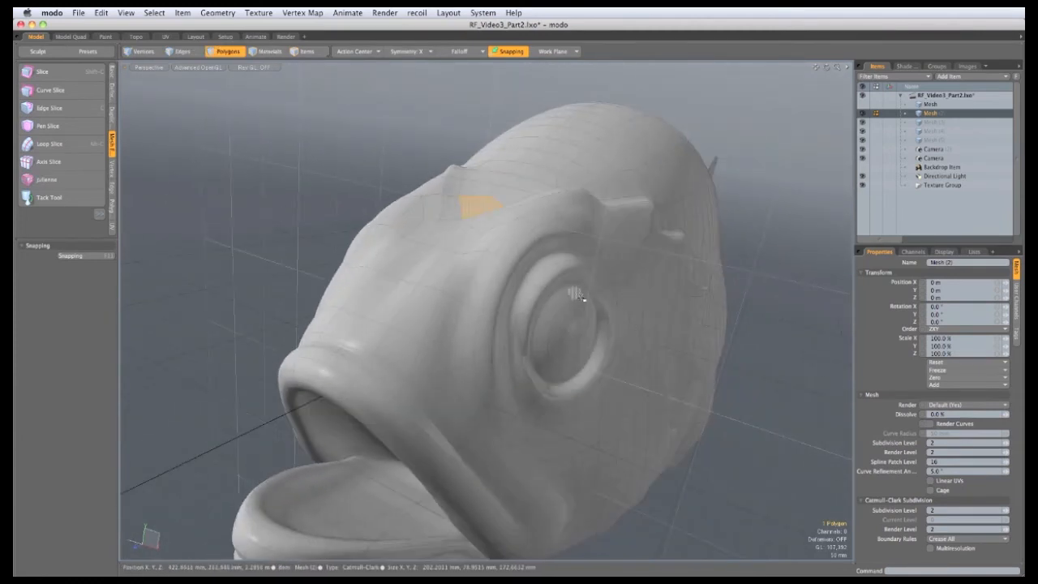
{"action": "left_click_drag", "start_coordinate": [483, 205], "coordinate": [505, 207], "text": "ctrl+alt"}
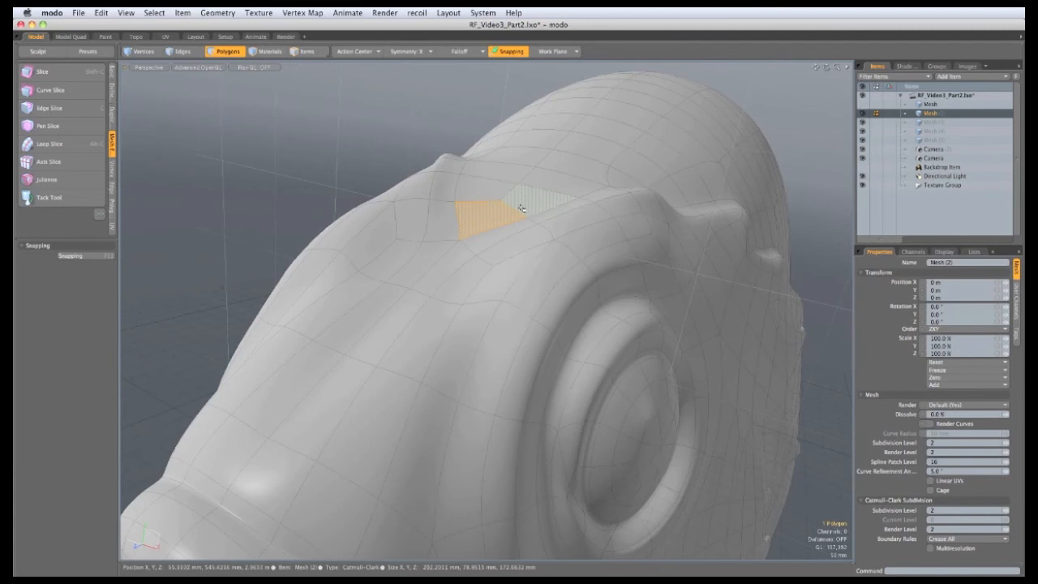
{"action": "left_click_drag", "start_coordinate": [530, 272], "coordinate": [561, 258], "text": "alt"}
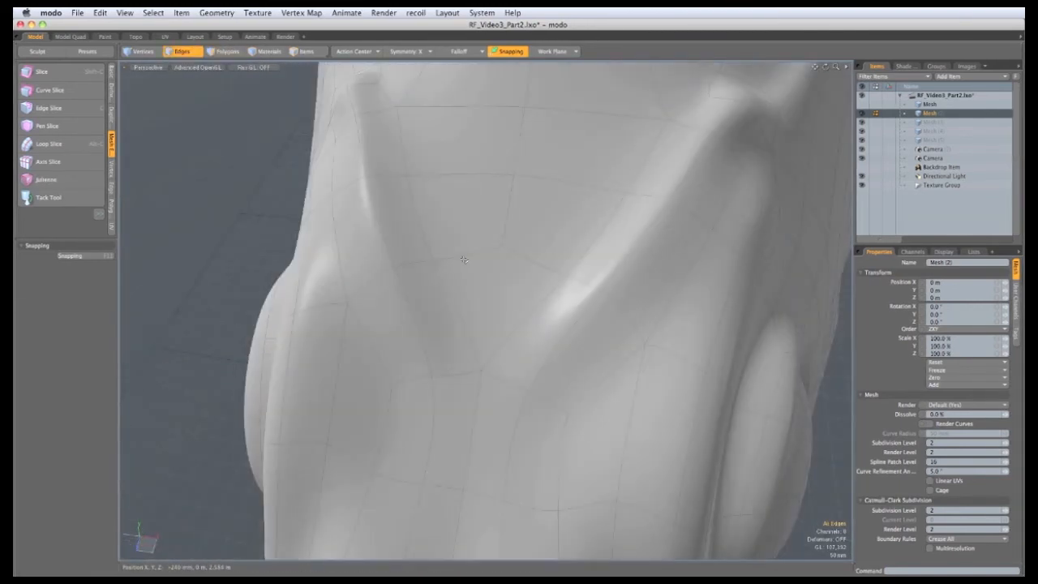
{"action": "key", "text": "Tab"}
{"action": "left_click", "coordinate": [58, 109]}
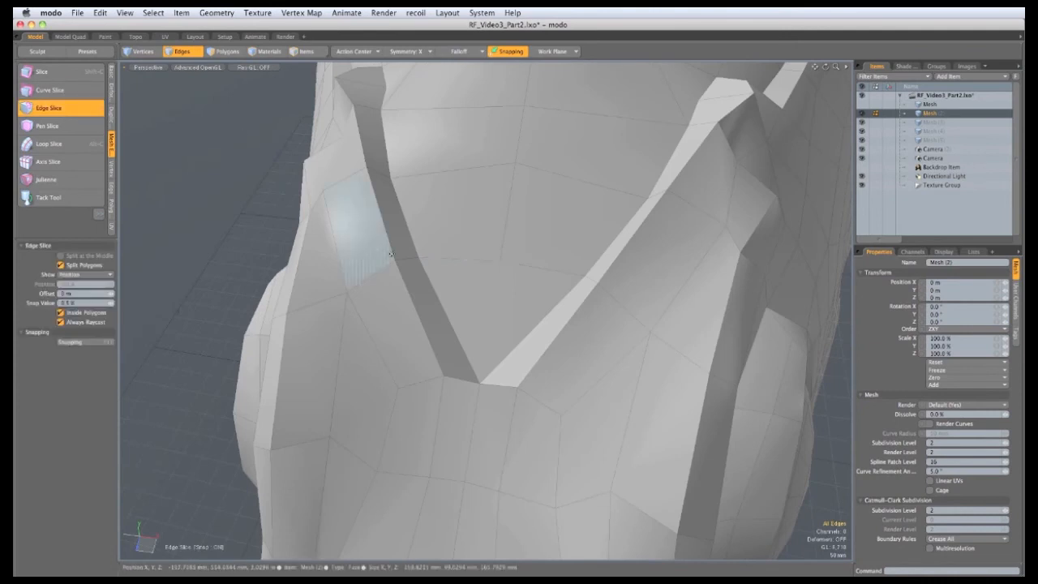
{"action": "left_click", "coordinate": [483, 380]}
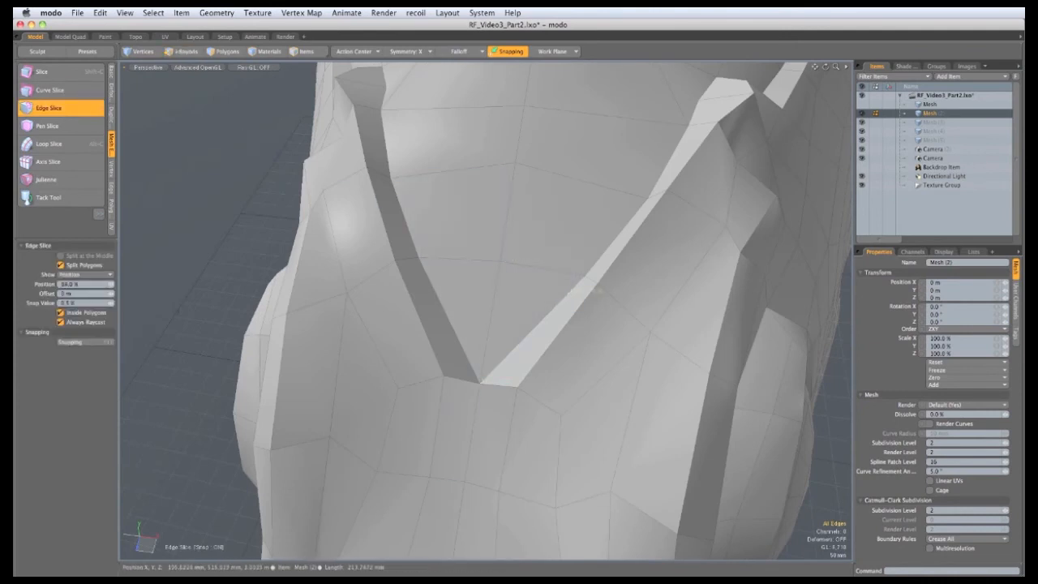
{"action": "left_click", "coordinate": [585, 279]}
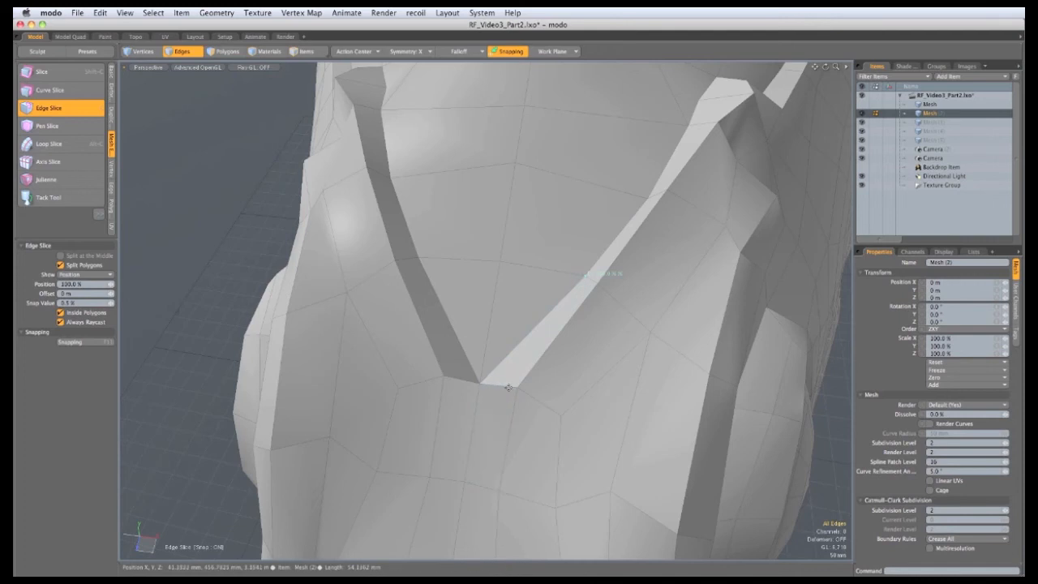
{"action": "left_click", "coordinate": [517, 385]}
{"action": "key", "text": "space"}
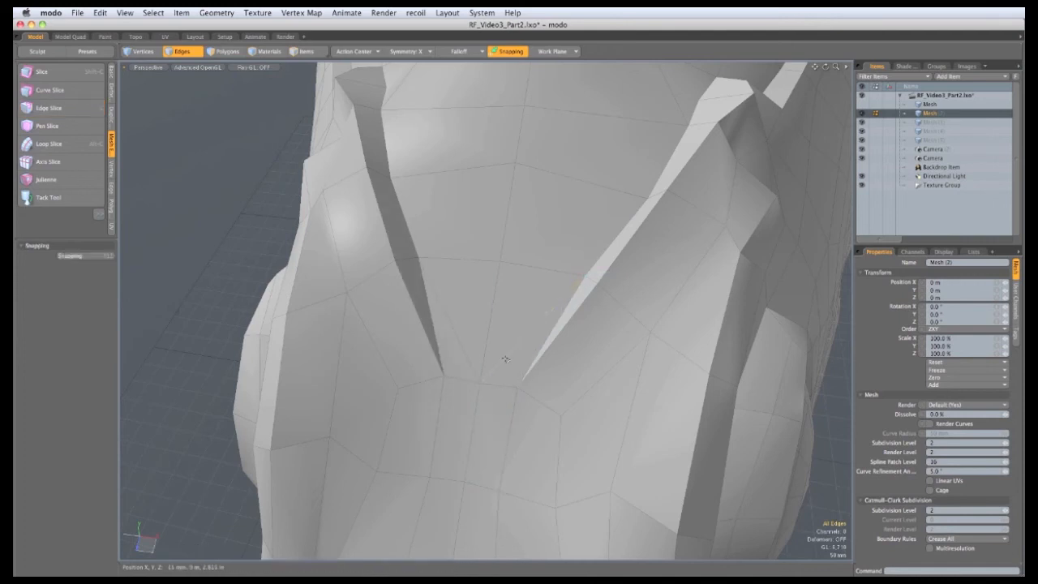
Step: Clean up the edges between the tapered ridge tips on the forehead and turn subdivision smoothing back on
{"action": "left_click_drag", "start_coordinate": [505, 358], "coordinate": [470, 357]}
{"action": "left_click", "coordinate": [49, 107]}
{"action": "left_click_drag", "start_coordinate": [519, 357], "coordinate": [574, 367], "text": "alt"}
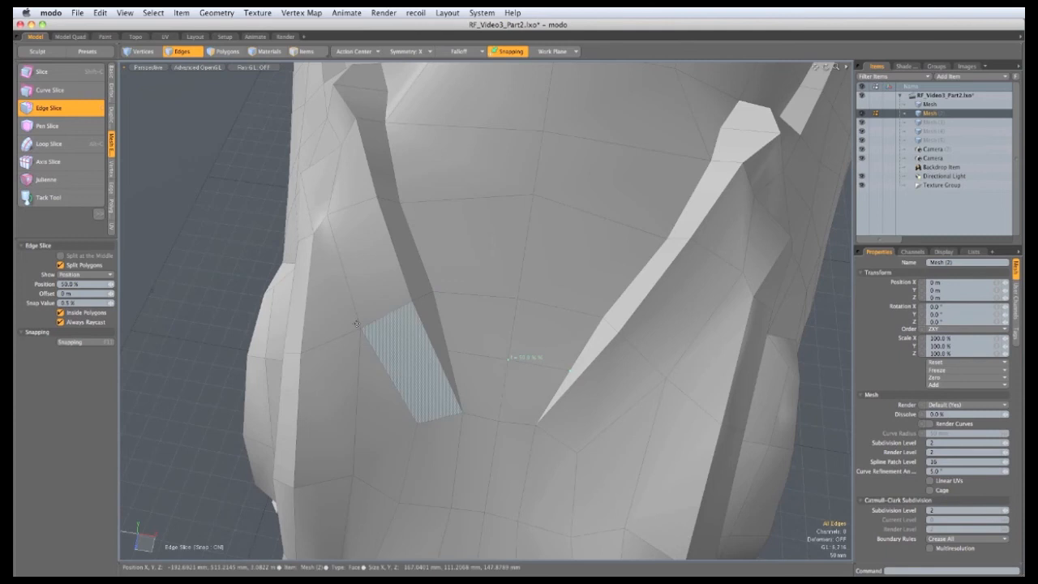
{"action": "key", "text": "q"}
{"action": "key", "text": "Tab"}
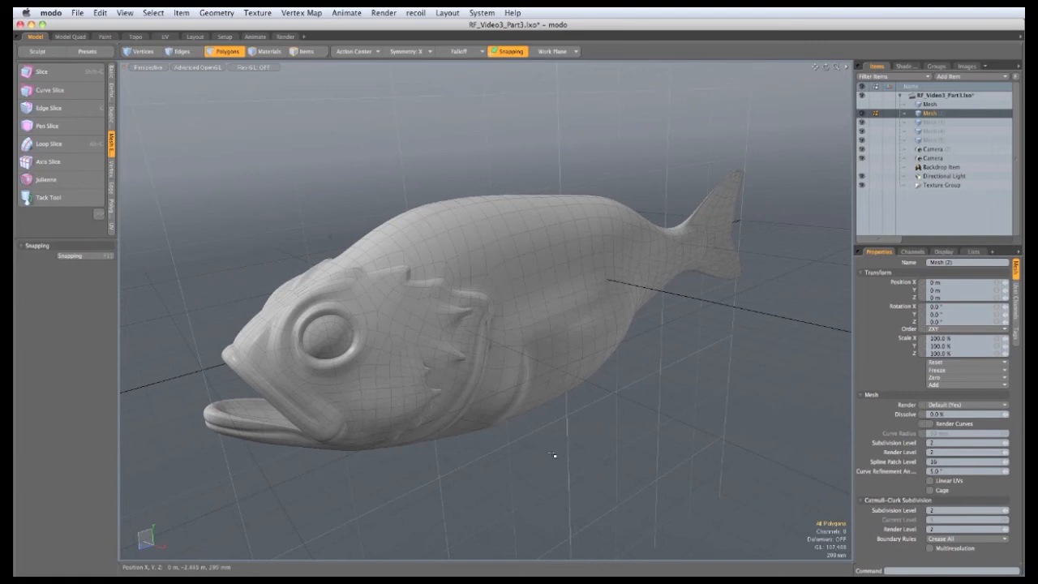
Step: Show the reference backdrop and fit the whole fish in the Right view
{"action": "left_click", "coordinate": [861, 166]}
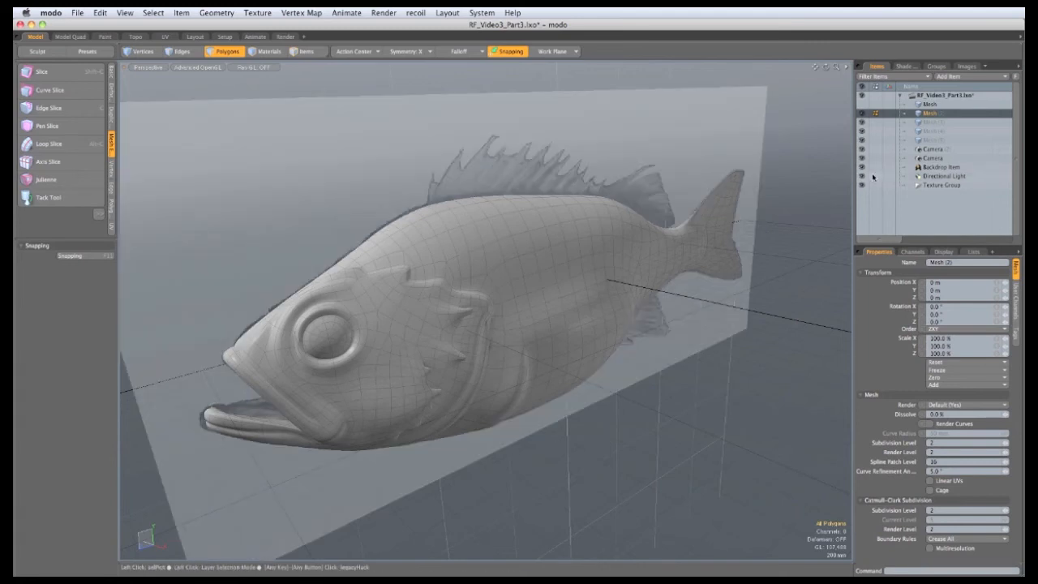
{"action": "key", "text": "ctrl+space"}
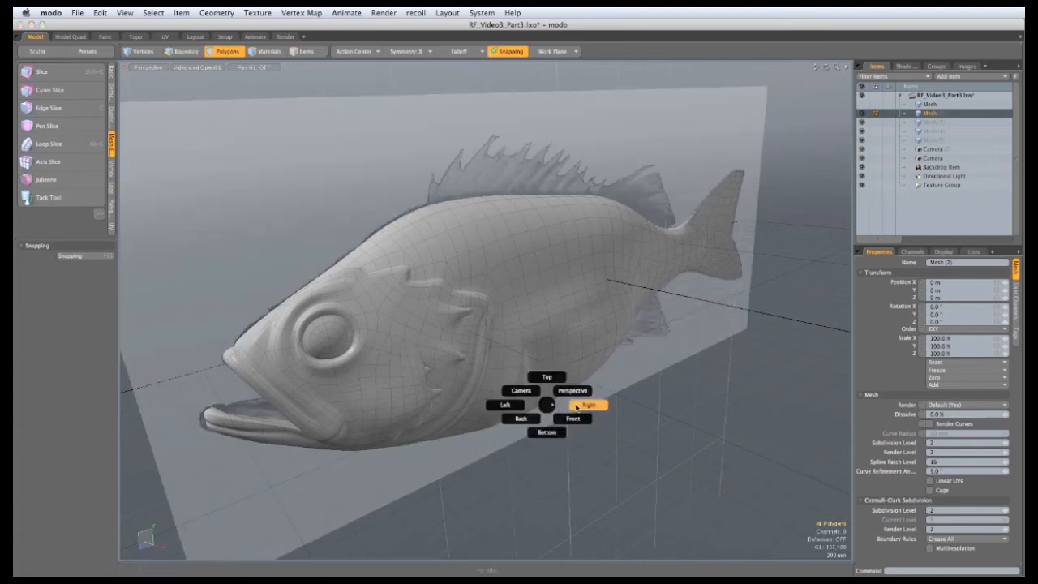
{"action": "left_click", "coordinate": [595, 402]}
{"action": "key", "text": "a"}
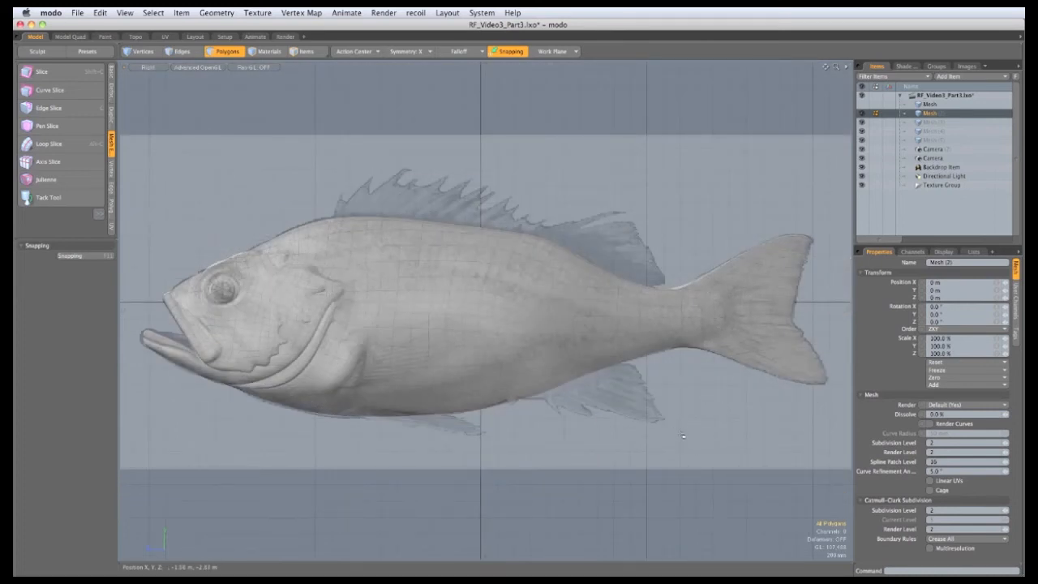
Step: Lasso the body polygons at the bases of the dorsal, tail and underside fins one area at a time, clearing each selection
{"action": "mouse_move", "coordinate": [667, 286]}
{"action": "right_mouse_down"}
{"action": "mouse_move", "coordinate": [627, 283]}
{"action": "mouse_move", "coordinate": [521, 226]}
{"action": "mouse_move", "coordinate": [672, 232]}
{"action": "right_mouse_up"}
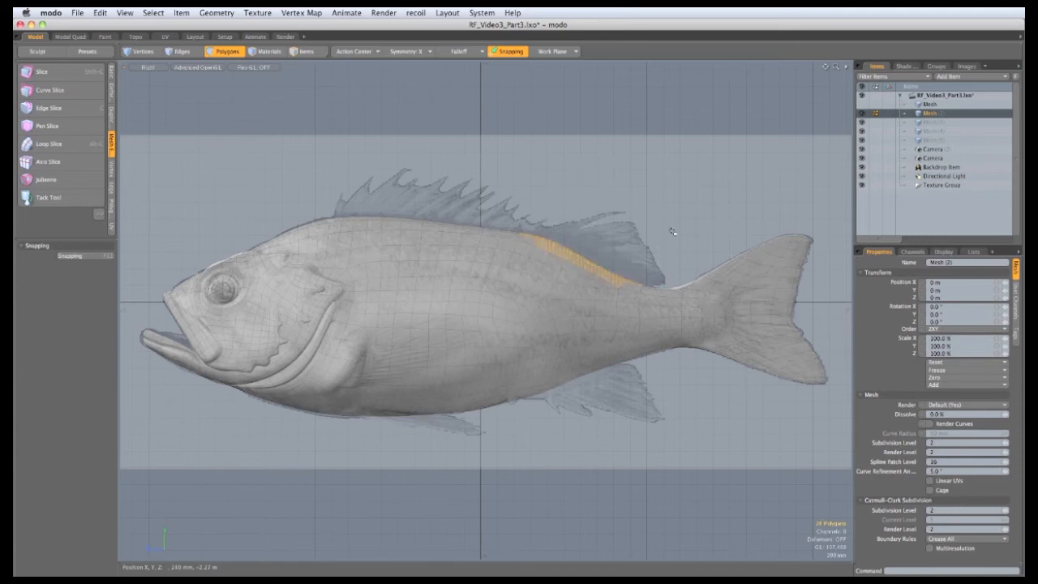
{"action": "left_click", "coordinate": [677, 243]}
{"action": "mouse_move", "coordinate": [786, 396]}
{"action": "right_mouse_down"}
{"action": "mouse_move", "coordinate": [829, 204]}
{"action": "mouse_move", "coordinate": [791, 429]}
{"action": "right_mouse_up"}
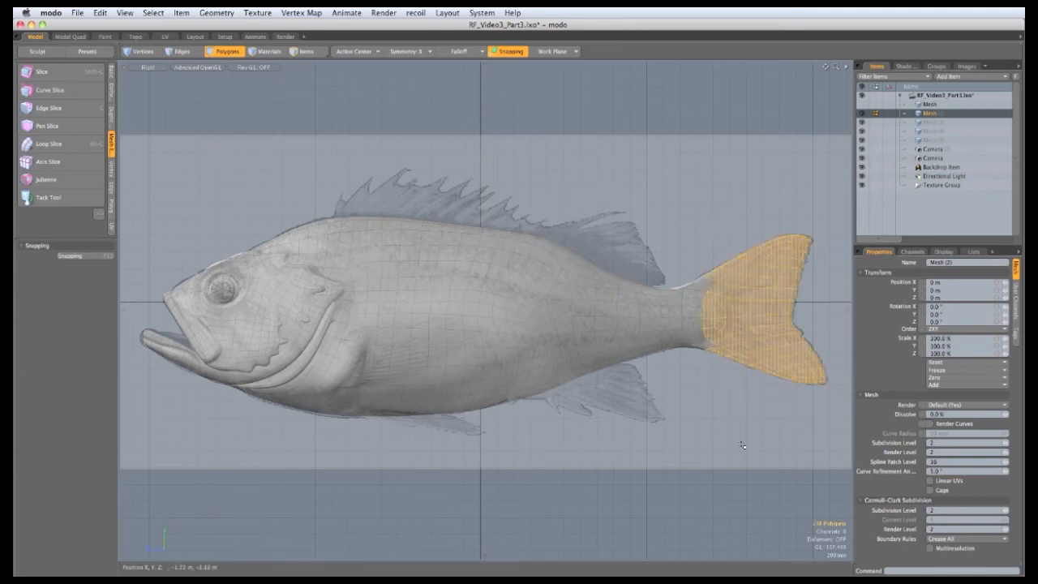
{"action": "left_click", "coordinate": [722, 448]}
{"action": "mouse_move", "coordinate": [670, 450]}
{"action": "right_mouse_down"}
{"action": "mouse_move", "coordinate": [671, 461]}
{"action": "mouse_move", "coordinate": [631, 451]}
{"action": "right_mouse_up"}
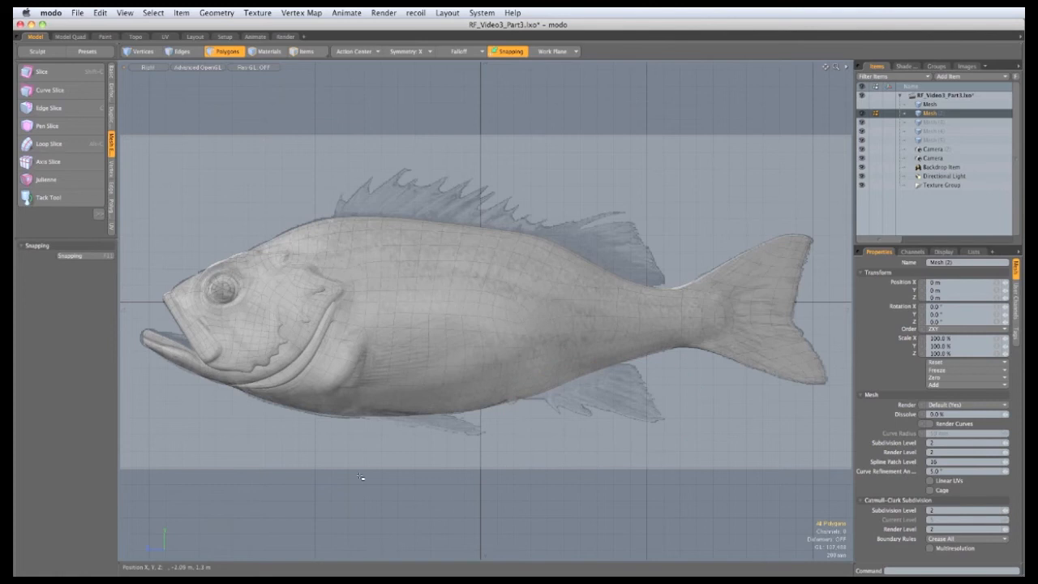
{"action": "mouse_move", "coordinate": [486, 458]}
{"action": "right_mouse_down"}
{"action": "mouse_move", "coordinate": [505, 424]}
{"action": "mouse_move", "coordinate": [487, 456]}
{"action": "right_mouse_up"}
{"action": "left_click", "coordinate": [400, 430]}
{"action": "mouse_move", "coordinate": [336, 390]}
{"action": "right_mouse_down"}
{"action": "mouse_move", "coordinate": [332, 325]}
{"action": "mouse_move", "coordinate": [509, 357]}
{"action": "right_mouse_up"}
{"action": "left_click", "coordinate": [438, 450]}
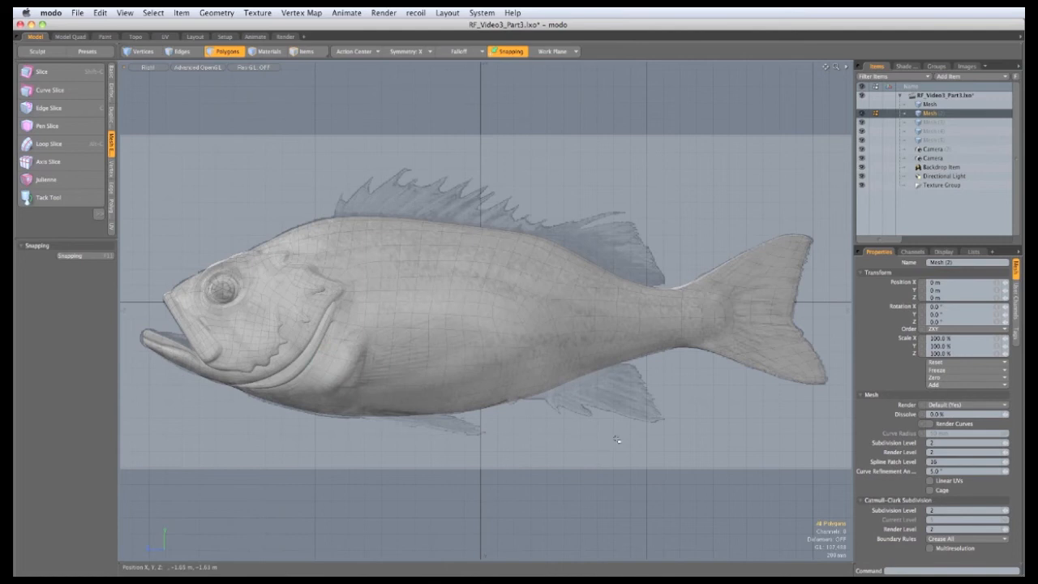
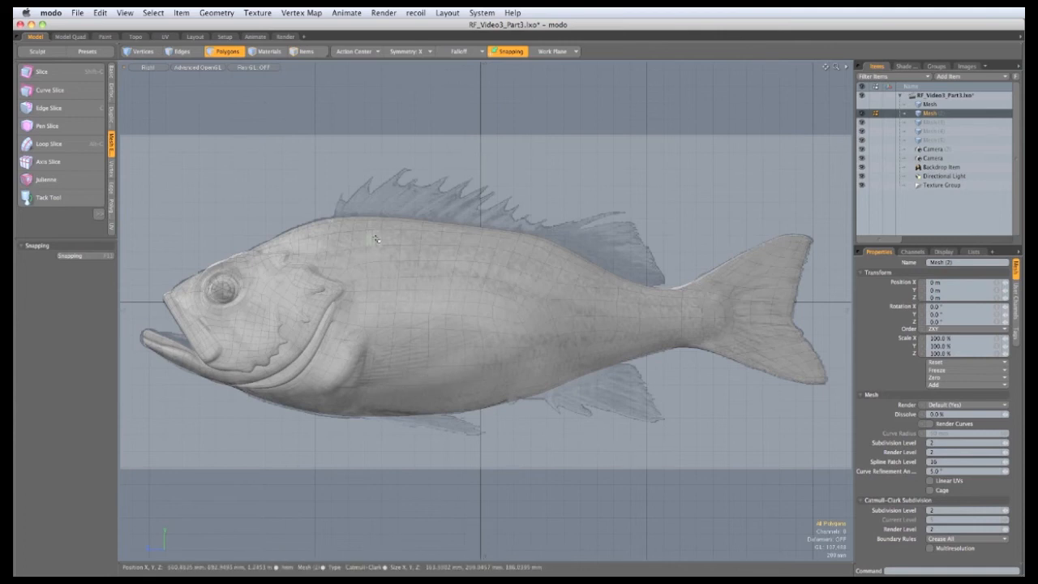
{"action": "mouse_move", "coordinate": [360, 236]}
{"action": "right_mouse_down"}
{"action": "mouse_move", "coordinate": [320, 182]}
{"action": "mouse_move", "coordinate": [594, 242]}
{"action": "mouse_move", "coordinate": [551, 250]}
{"action": "right_mouse_up"}
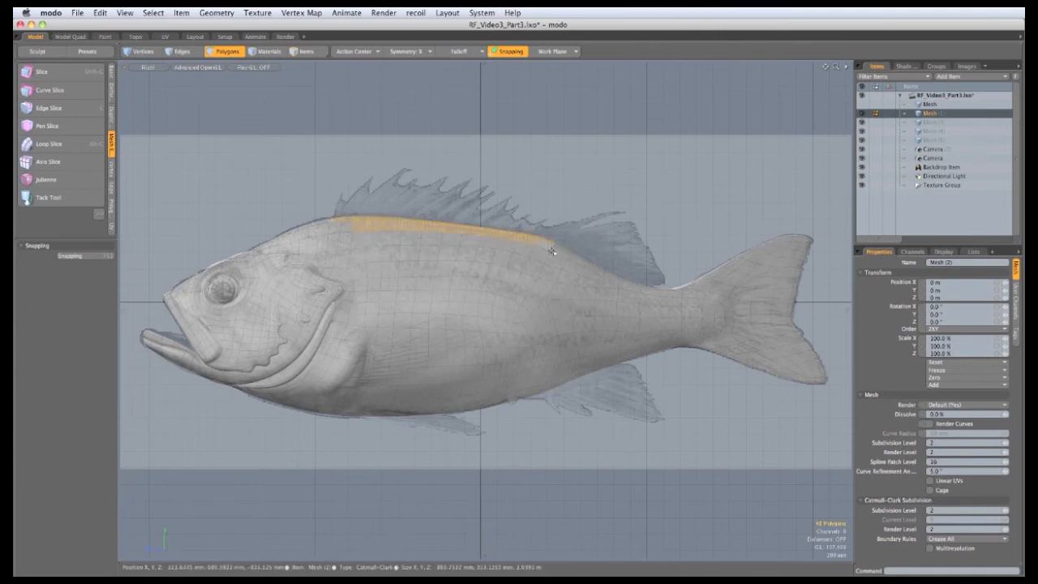
{"action": "left_click", "coordinate": [549, 182]}
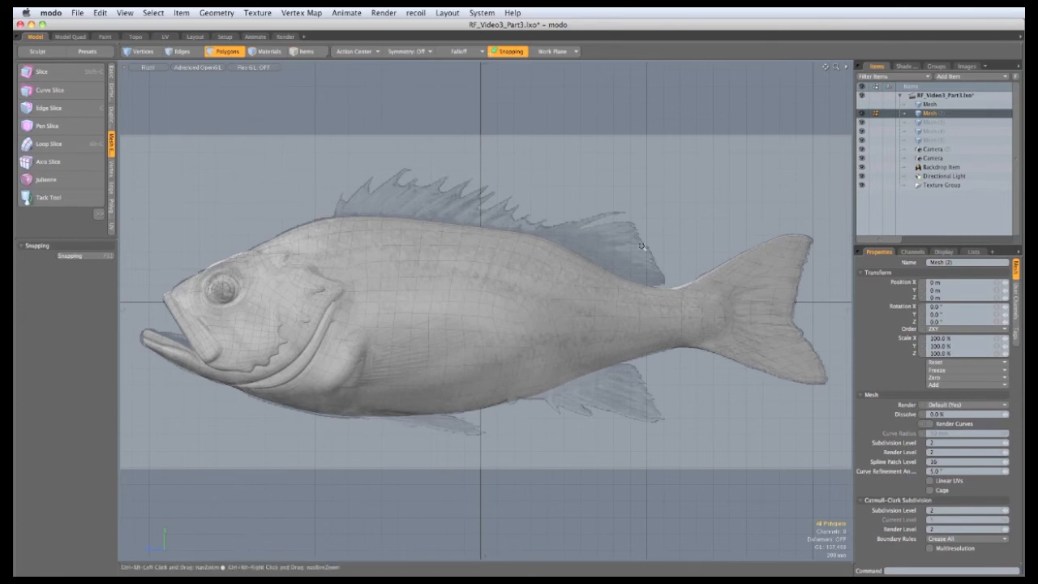
Step: Set symmetry to X and select the strip of back polygons along the base of the rear dorsal fin
{"action": "scroll", "coordinate": [642, 246], "scroll_direction": "up", "scroll_amount": 5}
{"action": "left_click", "coordinate": [417, 53]}
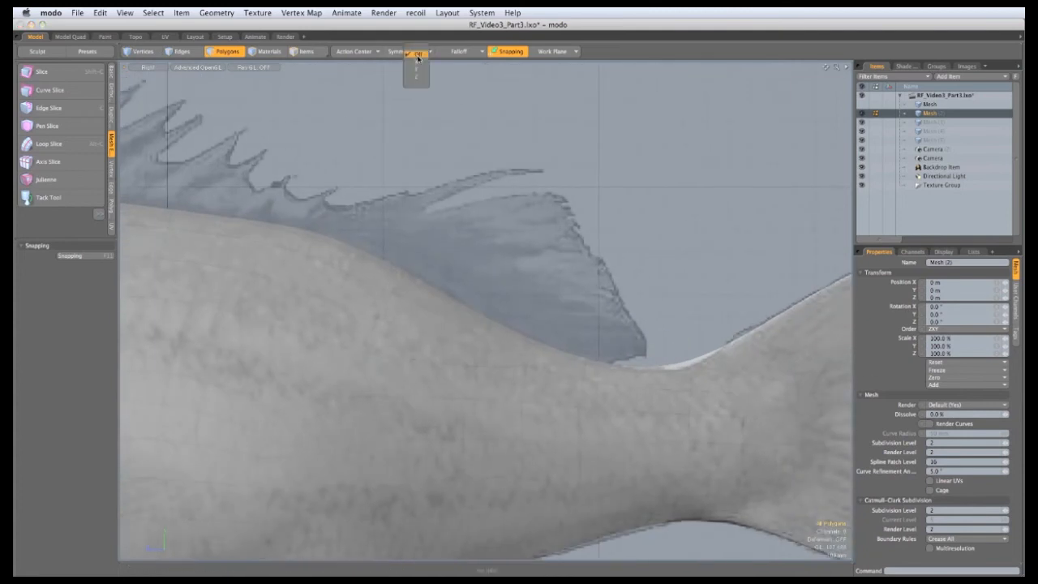
{"action": "left_click", "coordinate": [417, 61]}
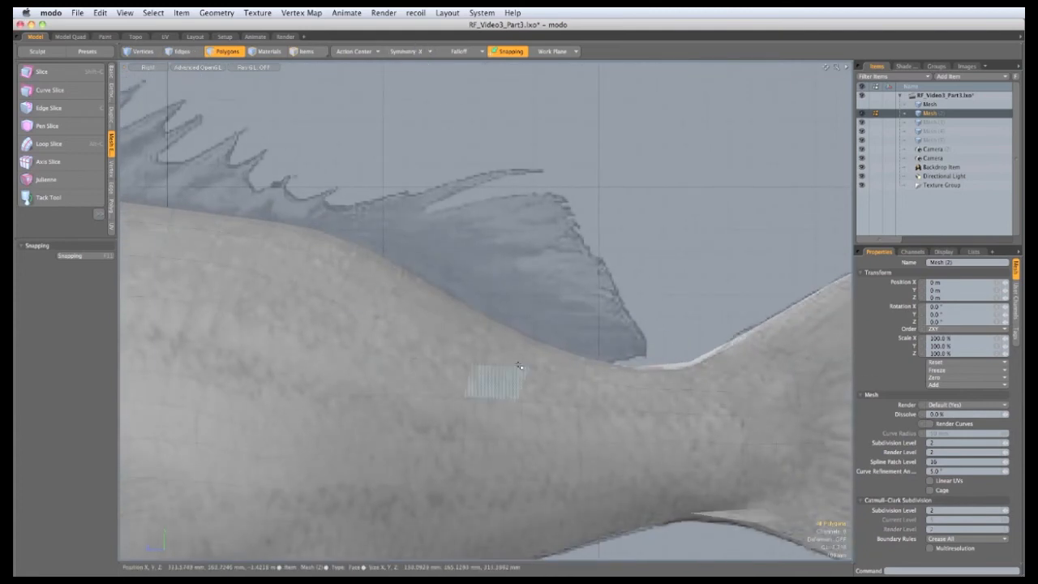
{"action": "left_click", "coordinate": [605, 364]}
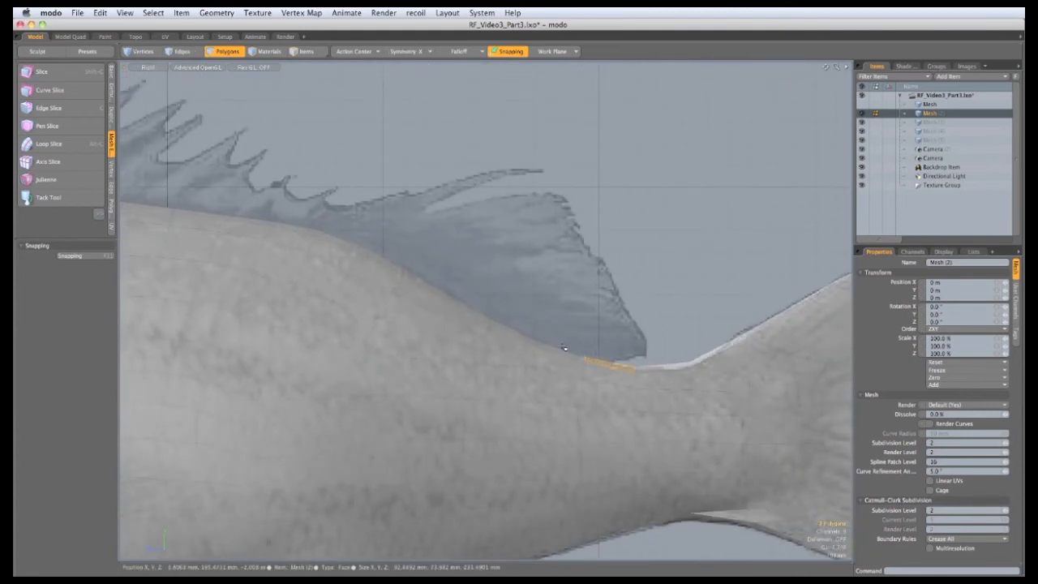
{"action": "mouse_move", "coordinate": [563, 348]}
{"action": "left_mouse_down"}
{"action": "mouse_move", "coordinate": [359, 248]}
{"action": "mouse_move", "coordinate": [273, 222]}
{"action": "left_mouse_up"}
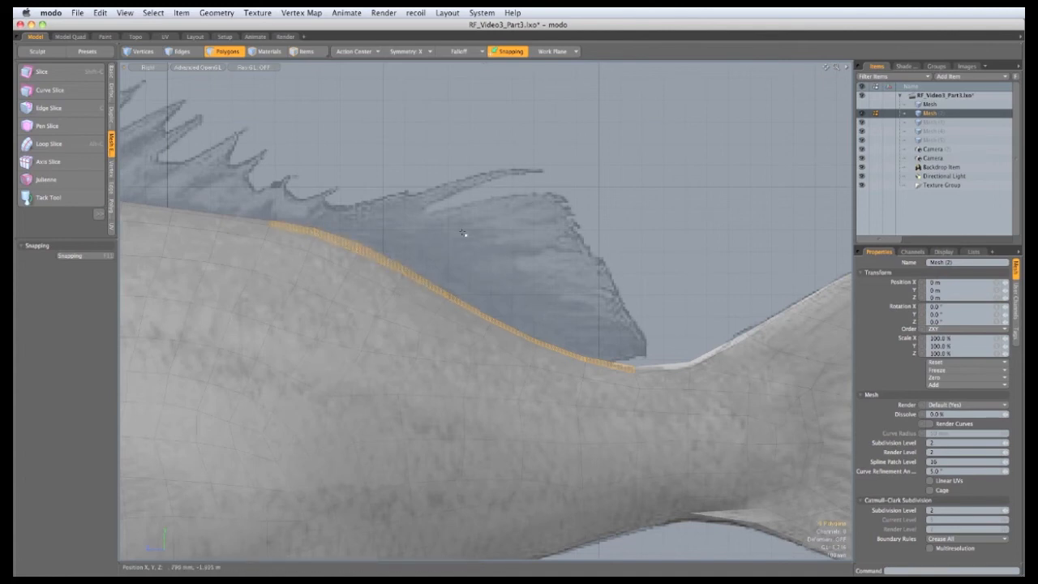
Step: Bevel the selected strip and move it up and back to raise the rear dorsal fin out of the body
{"action": "key", "text": "b"}
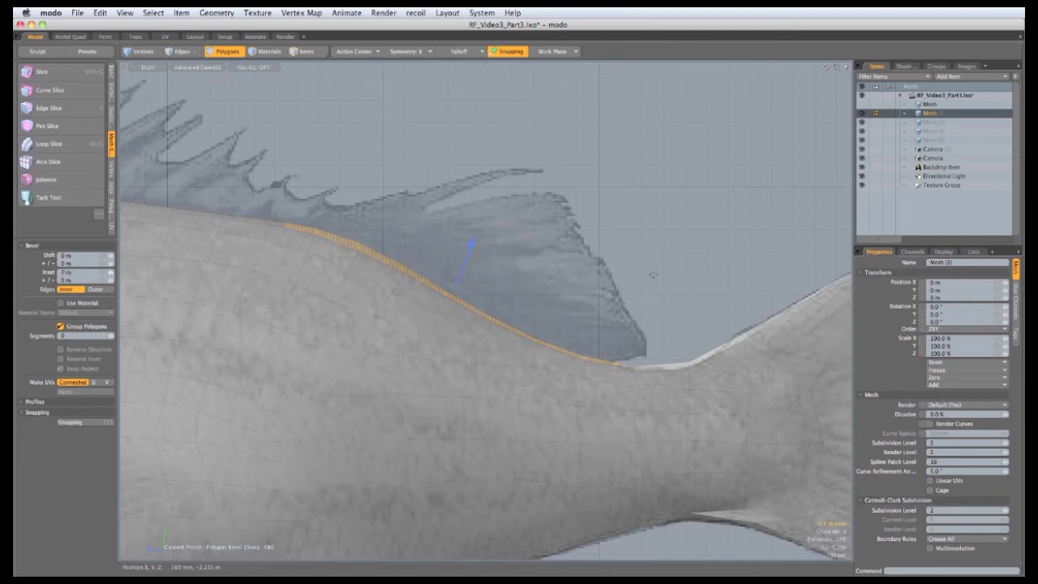
{"action": "key", "text": "w"}
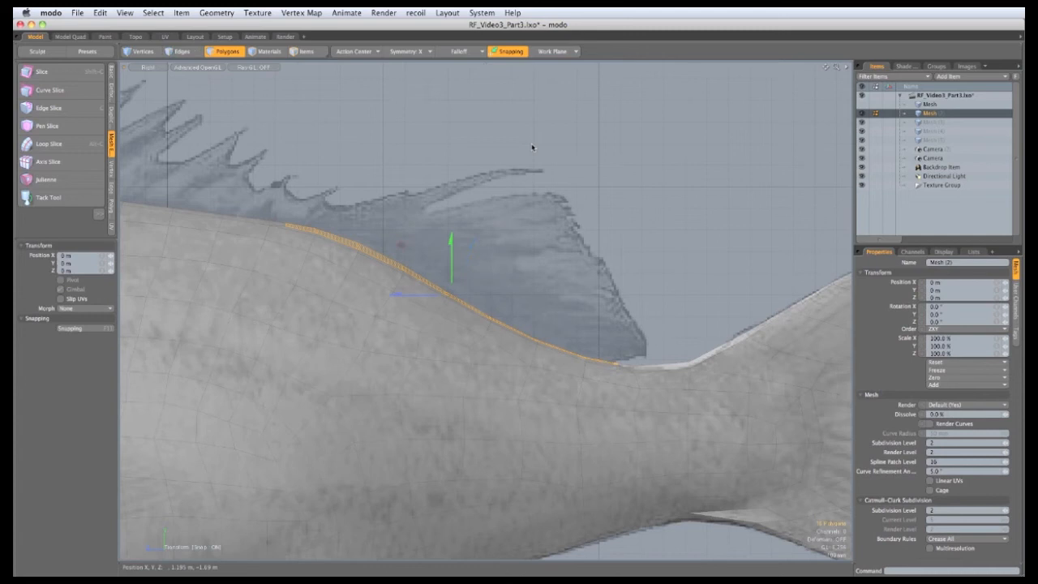
{"action": "left_click_drag", "start_coordinate": [348, 277], "coordinate": [360, 200]}
{"action": "left_click_drag", "start_coordinate": [459, 218], "coordinate": [545, 246]}
Step: Narrow the fin's outer edge in Z, reposition it on the backdrop outline, and finish with a 107.5% scale in Y
{"action": "key", "text": "r"}
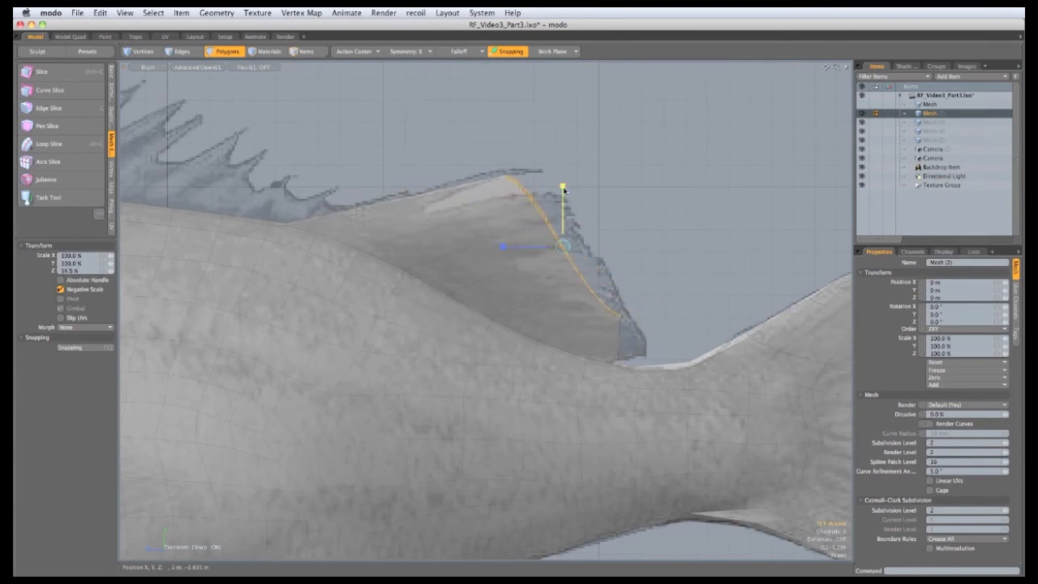
{"action": "left_click_drag", "start_coordinate": [563, 188], "coordinate": [562, 173]}
{"action": "key", "text": "w"}
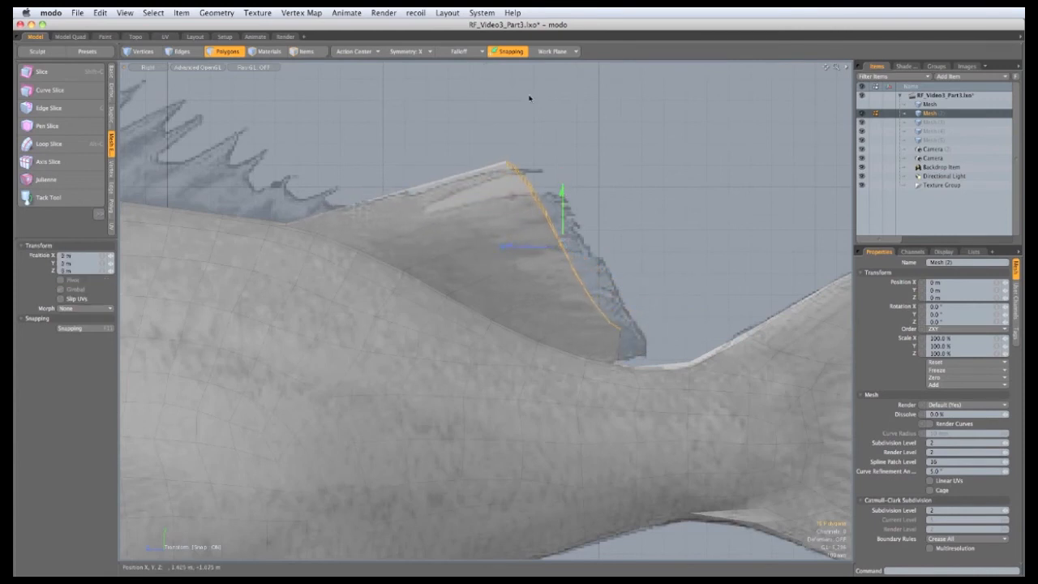
{"action": "left_click_drag", "start_coordinate": [493, 270], "coordinate": [527, 276]}
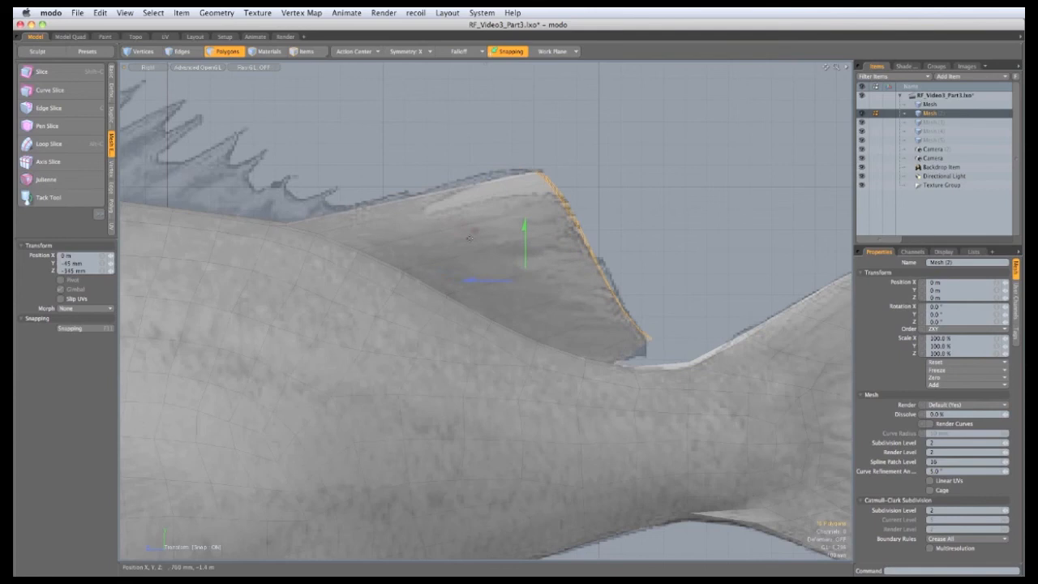
{"action": "key", "text": "r"}
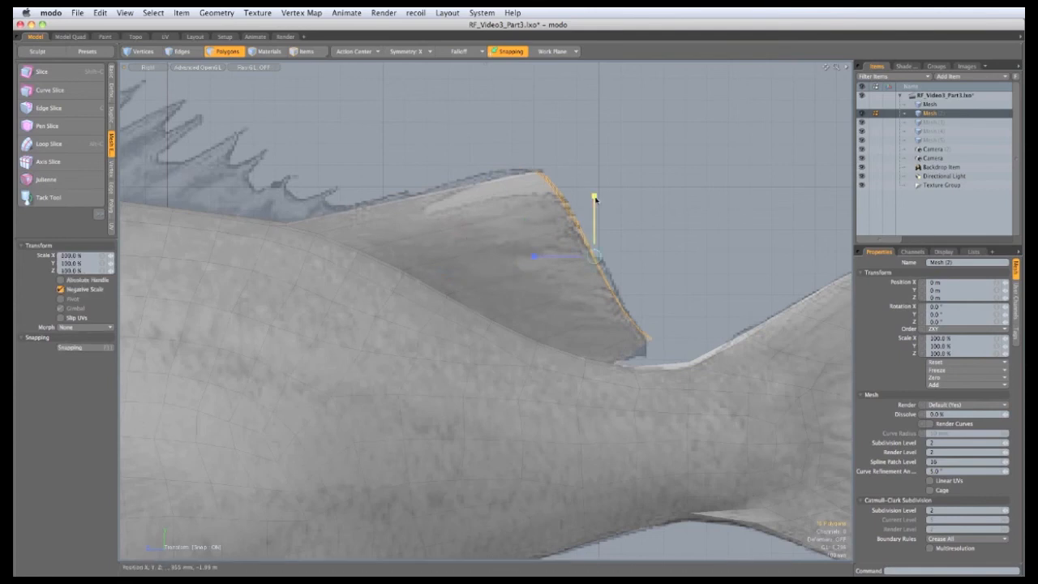
{"action": "left_click_drag", "start_coordinate": [593, 198], "coordinate": [594, 190]}
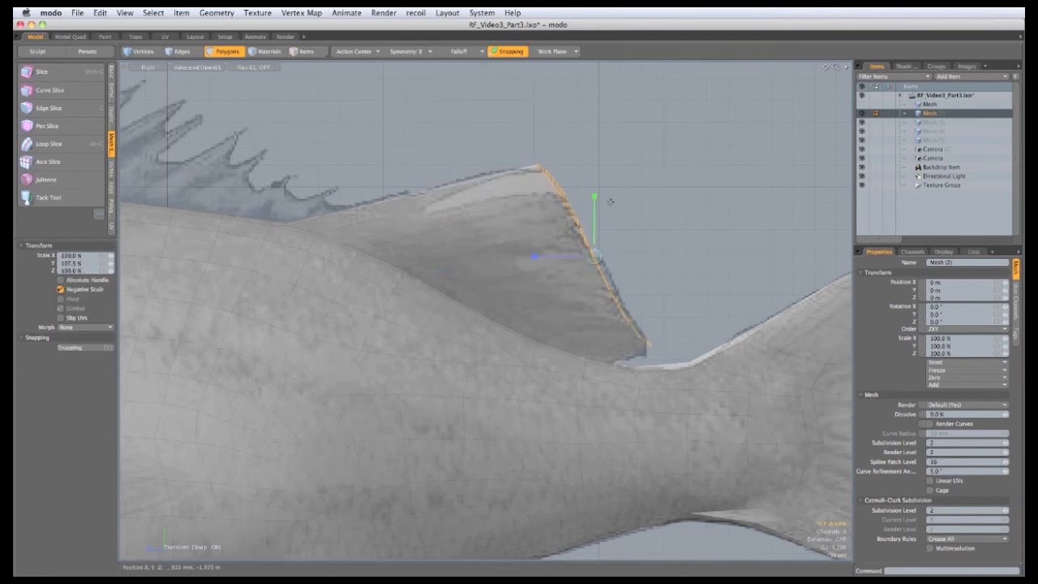
Step: Select the strip of belly polygons along the base of the rear underside fin and bevel it with a slight inset
{"action": "key", "text": "space"}
{"action": "left_click", "coordinate": [653, 203]}
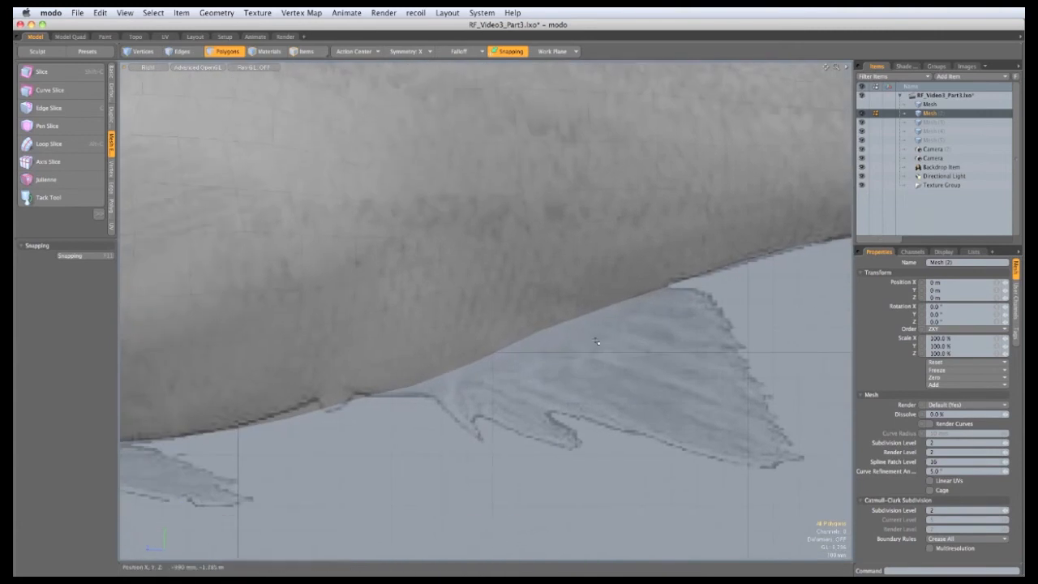
{"action": "mouse_move", "coordinate": [667, 283]}
{"action": "left_mouse_down"}
{"action": "mouse_move", "coordinate": [422, 381]}
{"action": "mouse_move", "coordinate": [339, 400]}
{"action": "left_mouse_up"}
{"action": "key", "text": "b"}
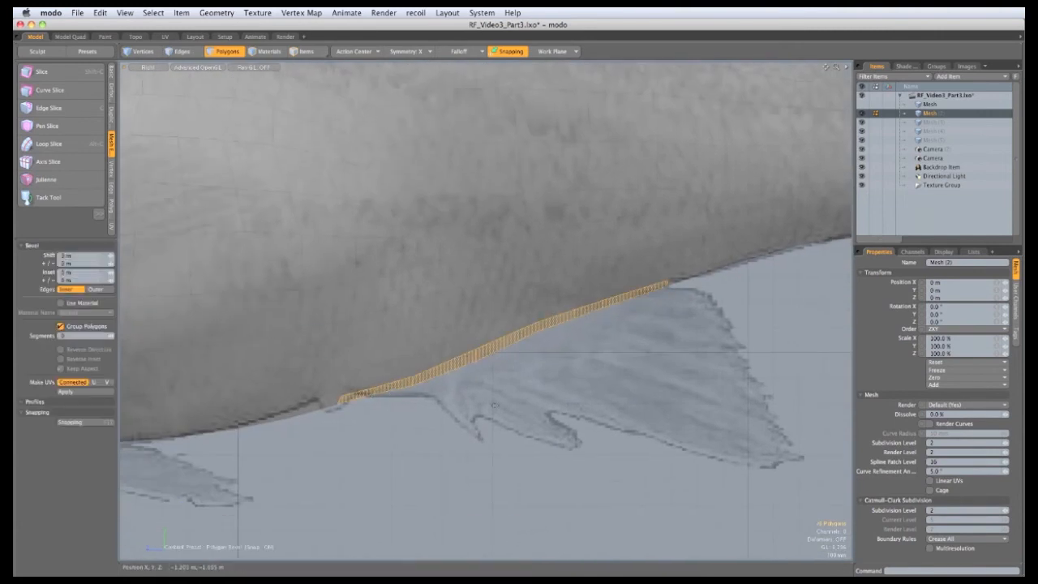
{"action": "mouse_move", "coordinate": [112, 273]}
{"action": "left_mouse_down"}
{"action": "mouse_move", "coordinate": [150, 274]}
{"action": "mouse_move", "coordinate": [113, 273]}
{"action": "left_mouse_up"}
{"action": "left_click", "coordinate": [367, 263], "text": "shift"}
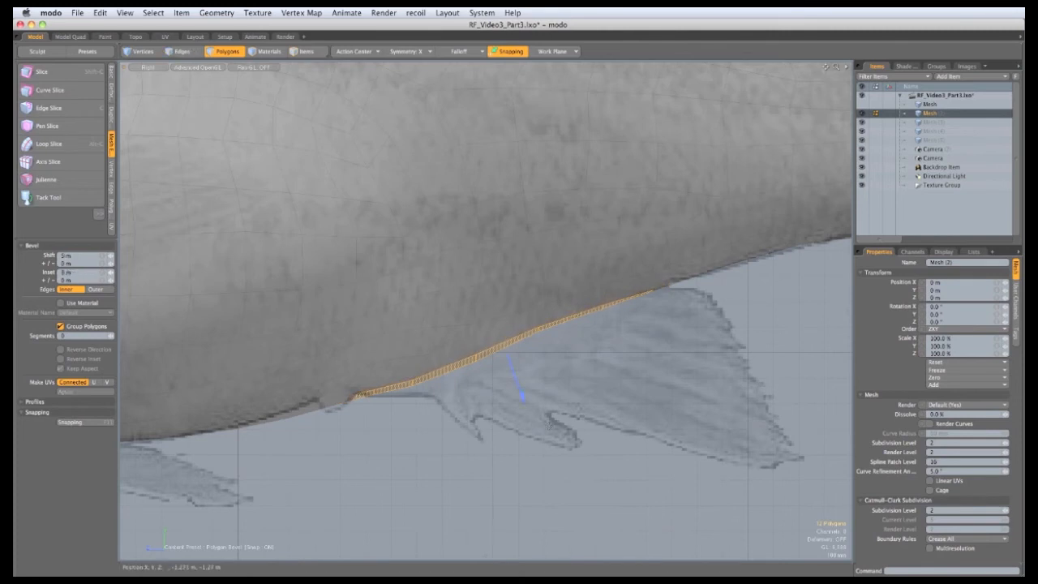
Step: Pull the beveled strip down and back, then scale it in Y and Z and reposition it to fit the underside fin's backdrop outline
{"action": "key", "text": "w"}
{"action": "left_click_drag", "start_coordinate": [521, 432], "coordinate": [739, 465]}
{"action": "key", "text": "r"}
{"action": "left_click_drag", "start_coordinate": [665, 336], "coordinate": [775, 381], "text": "ctrl+alt"}
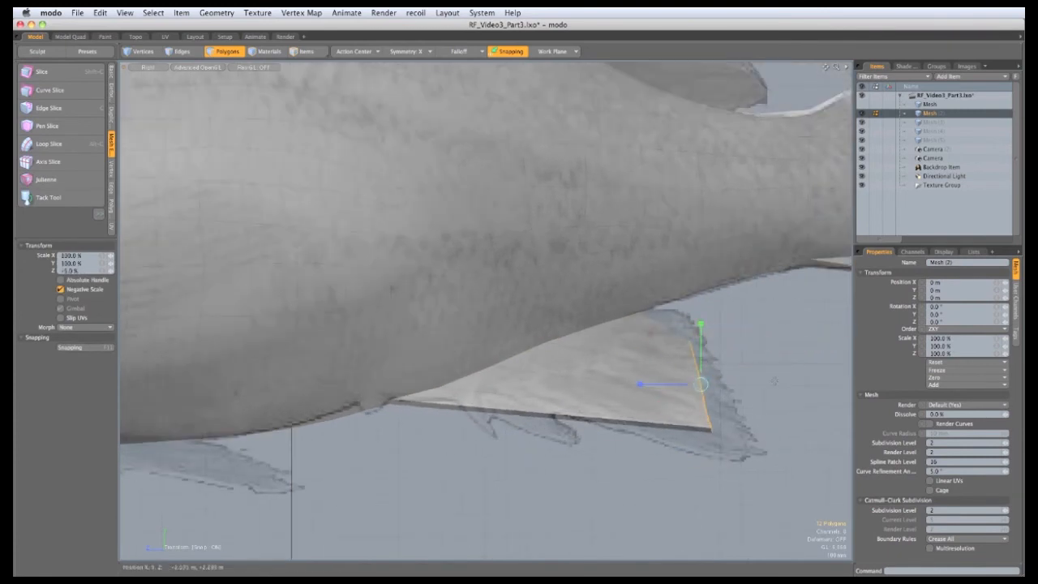
{"action": "left_click_drag", "start_coordinate": [708, 326], "coordinate": [701, 285]}
{"action": "left_click_drag", "start_coordinate": [641, 384], "coordinate": [656, 384]}
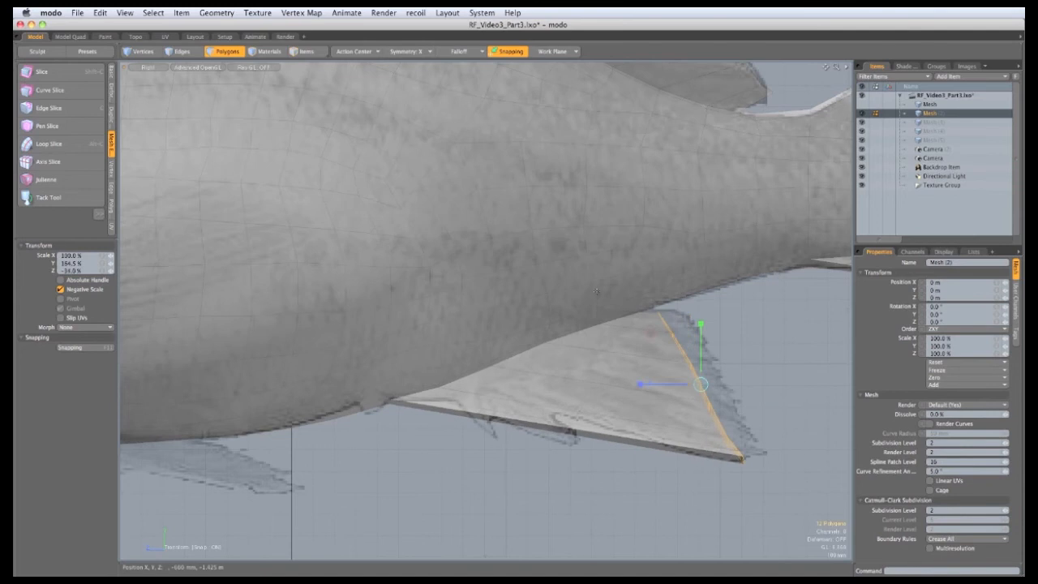
{"action": "key", "text": "w"}
{"action": "left_click_drag", "start_coordinate": [611, 454], "coordinate": [638, 456]}
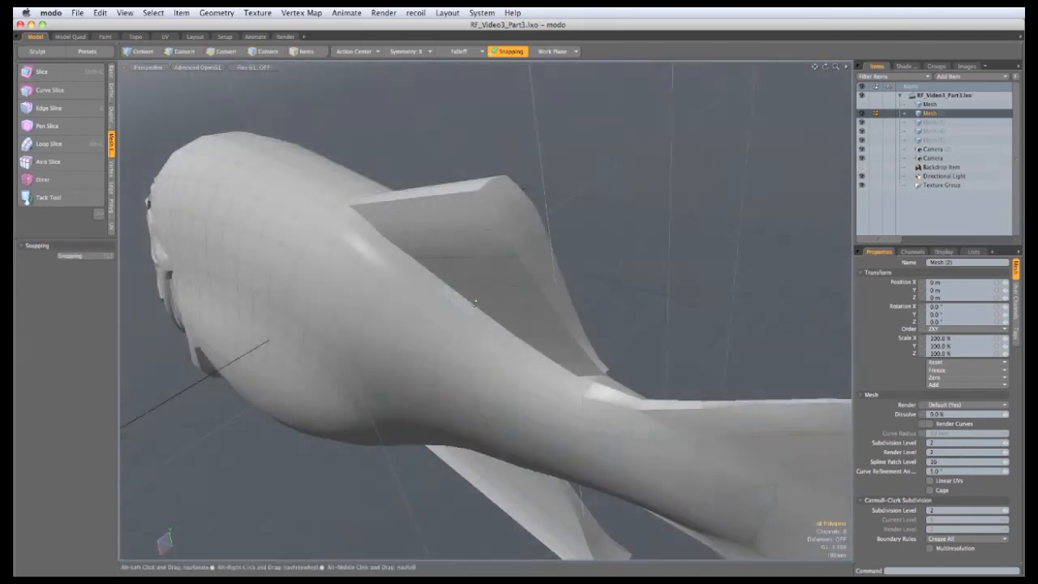
Step: Turn symmetry off, select the rear dorsal fin's polygons and thin them to 45% in X
{"action": "mouse_move", "coordinate": [349, 318]}
{"action": "left_mouse_down", "text": "alt"}
{"action": "mouse_move", "coordinate": [401, 376]}
{"action": "mouse_move", "coordinate": [473, 289]}
{"action": "left_mouse_up", "text": "alt"}
{"action": "mouse_move", "coordinate": [412, 206]}
{"action": "left_mouse_down"}
{"action": "mouse_move", "coordinate": [552, 333]}
{"action": "mouse_move", "coordinate": [596, 406]}
{"action": "mouse_move", "coordinate": [561, 365]}
{"action": "left_mouse_up"}
{"action": "left_click", "coordinate": [405, 51]}
{"action": "left_click", "coordinate": [406, 41]}
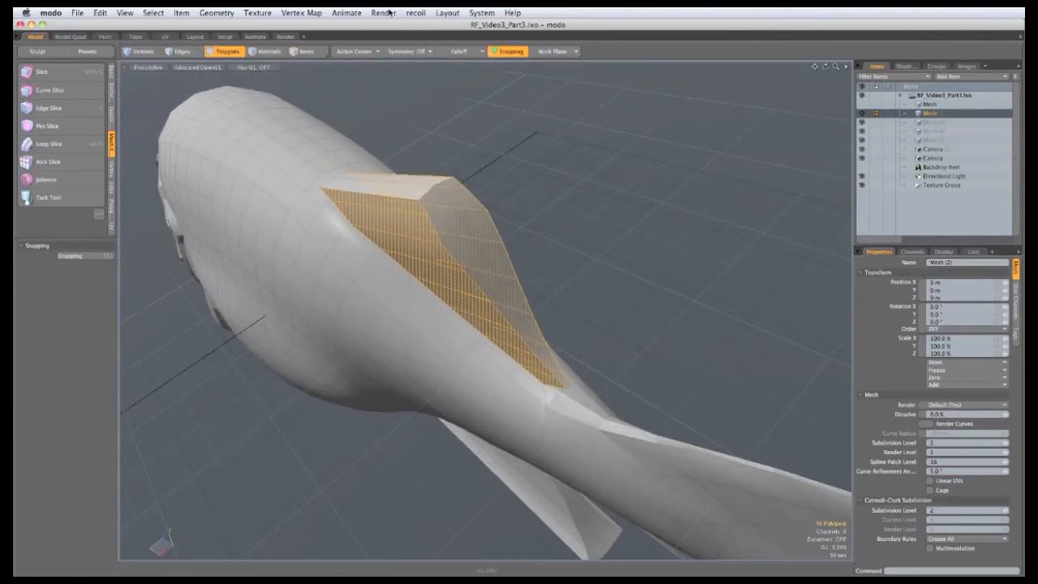
{"action": "key", "text": "r"}
{"action": "left_click_drag", "start_coordinate": [390, 280], "coordinate": [433, 284]}
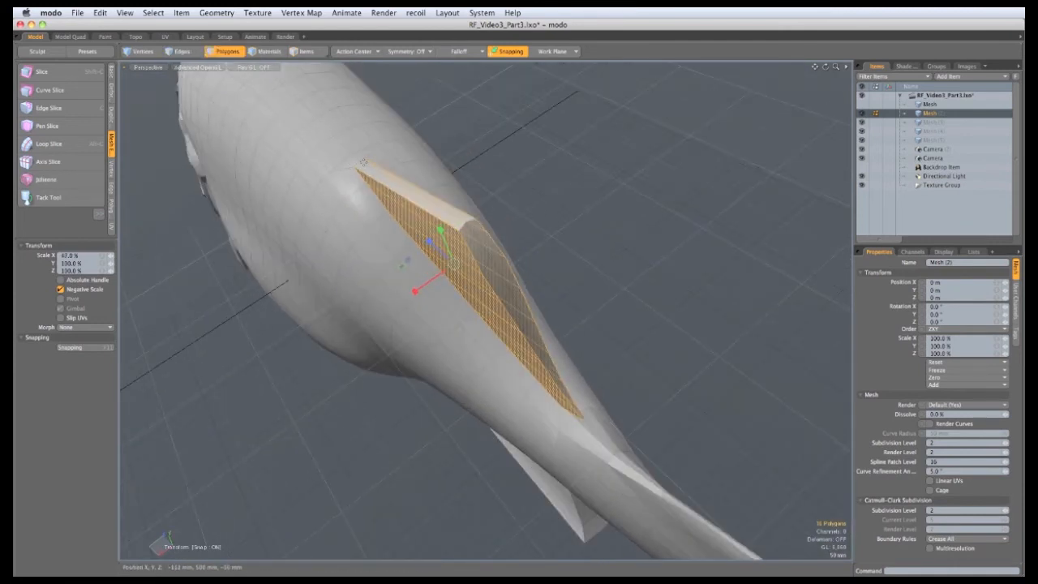
{"action": "left_click_drag", "start_coordinate": [415, 291], "coordinate": [428, 236]}
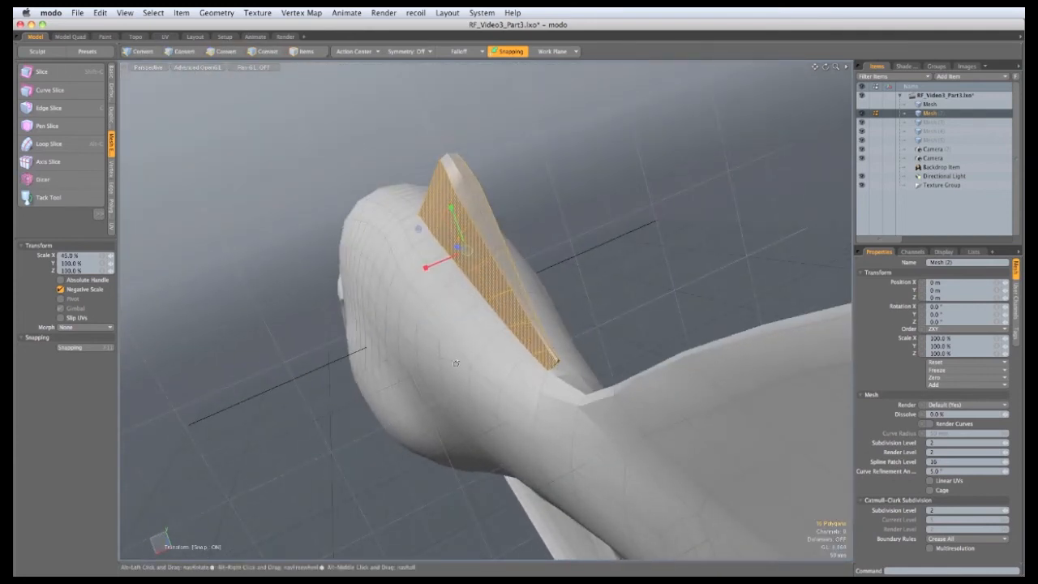
{"action": "left_click_drag", "start_coordinate": [457, 362], "coordinate": [549, 412], "text": "alt"}
{"action": "left_click_drag", "start_coordinate": [452, 334], "coordinate": [492, 341], "text": "alt"}
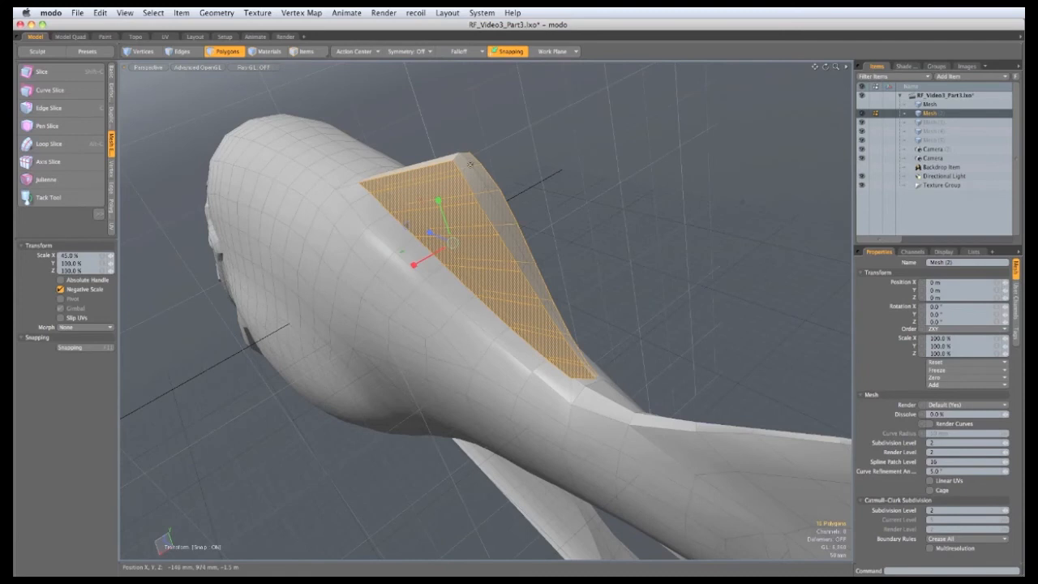
{"action": "key", "text": "q"}
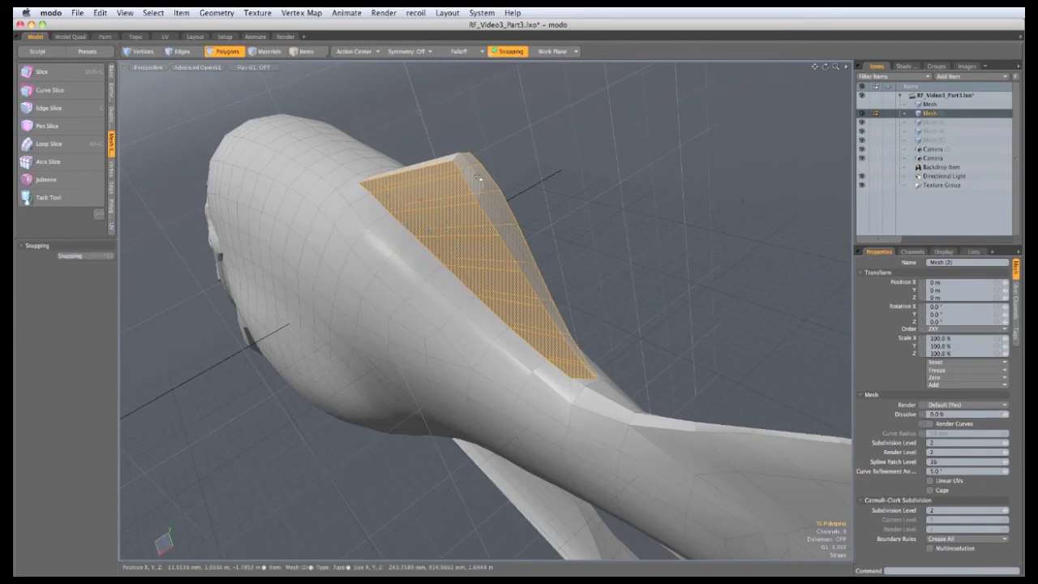
Step: Select only the narrow strip along the rear dorsal fin's outer edge and scale it to 24% in X
{"action": "mouse_move", "coordinate": [467, 168]}
{"action": "left_mouse_down"}
{"action": "mouse_move", "coordinate": [496, 199]}
{"action": "mouse_move", "coordinate": [545, 305]}
{"action": "mouse_move", "coordinate": [594, 373]}
{"action": "left_mouse_up"}
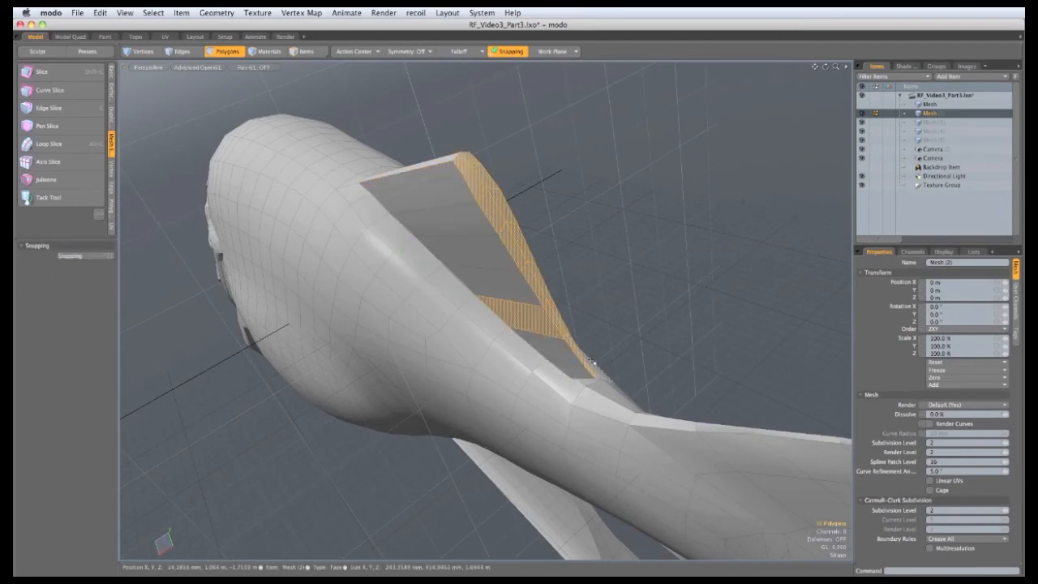
{"action": "left_click", "coordinate": [523, 315], "text": "ctrl"}
{"action": "key", "text": "r"}
{"action": "mouse_move", "coordinate": [444, 298]}
{"action": "left_mouse_down", "text": "alt"}
{"action": "mouse_move", "coordinate": [419, 307]}
{"action": "mouse_move", "coordinate": [497, 282]}
{"action": "left_mouse_up", "text": "alt"}
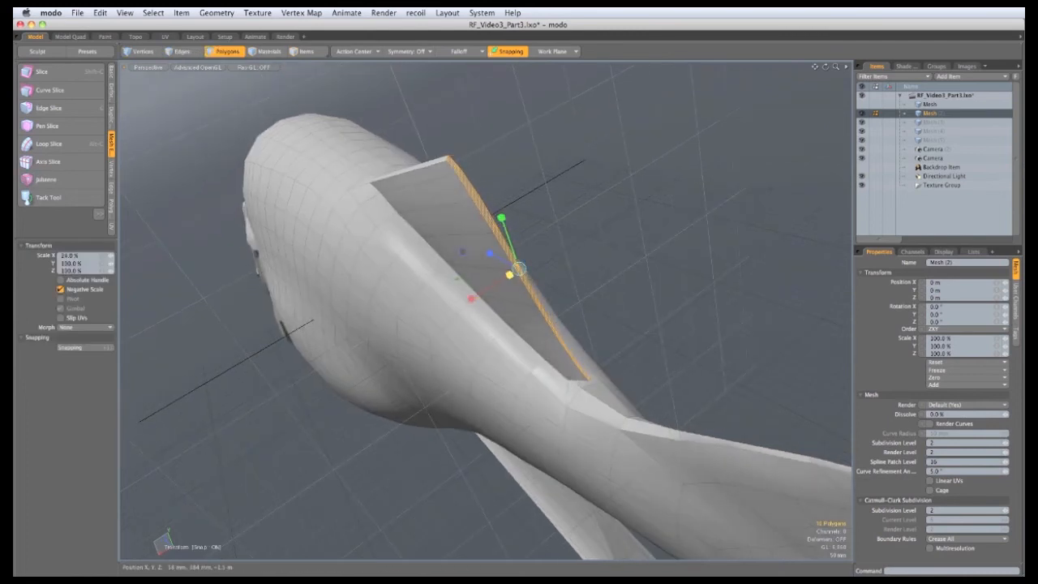
{"action": "key", "text": "space"}
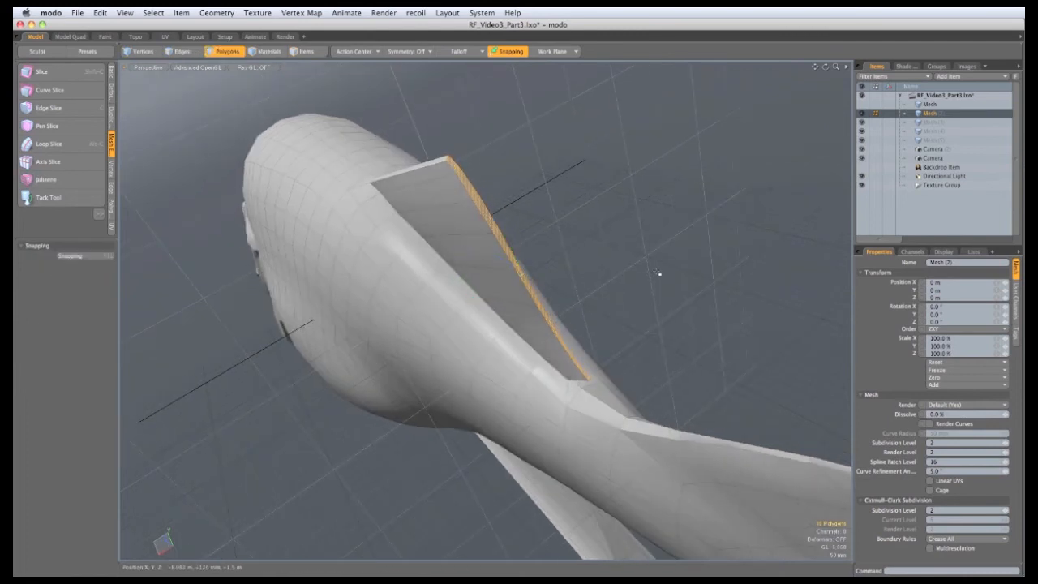
Step: Select two adjacent polygons on the rear dorsal fin's side and Loop Slice the fin with a count of 3
{"action": "left_click", "coordinate": [371, 122]}
{"action": "left_click_drag", "start_coordinate": [371, 122], "coordinate": [623, 350], "text": "alt"}
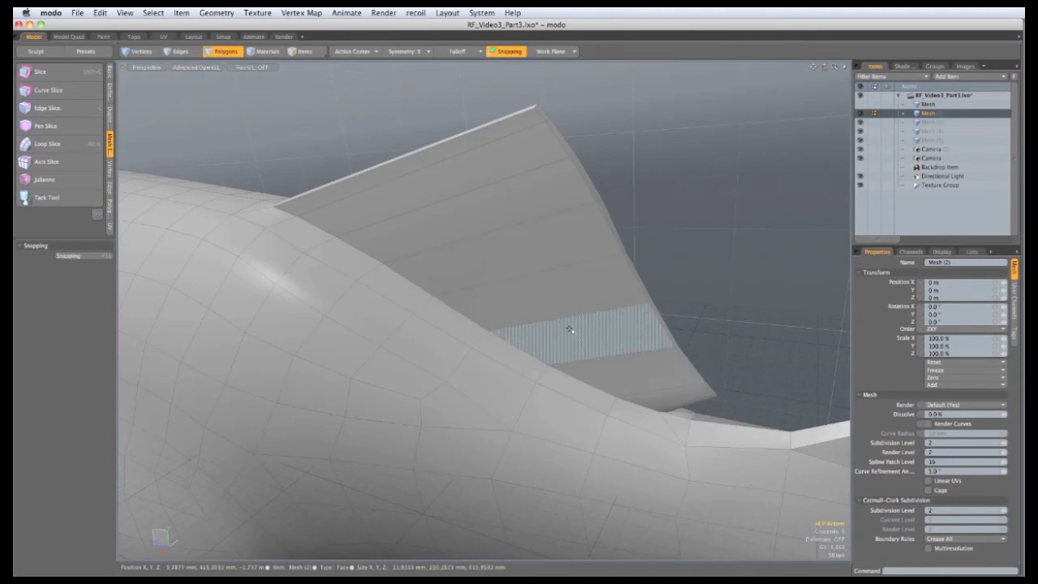
{"action": "left_click", "coordinate": [552, 311]}
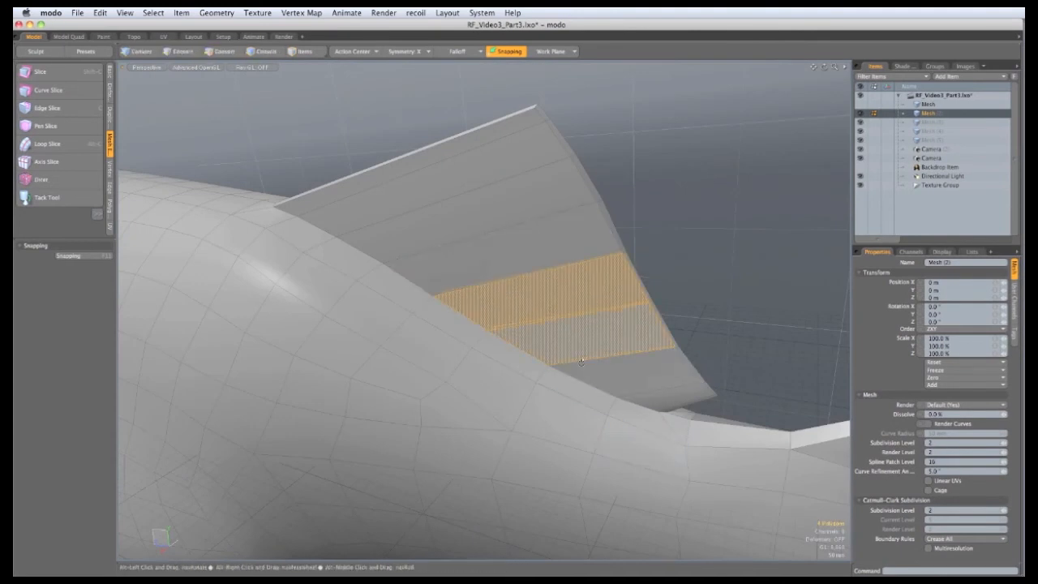
{"action": "key", "text": "alt+c"}
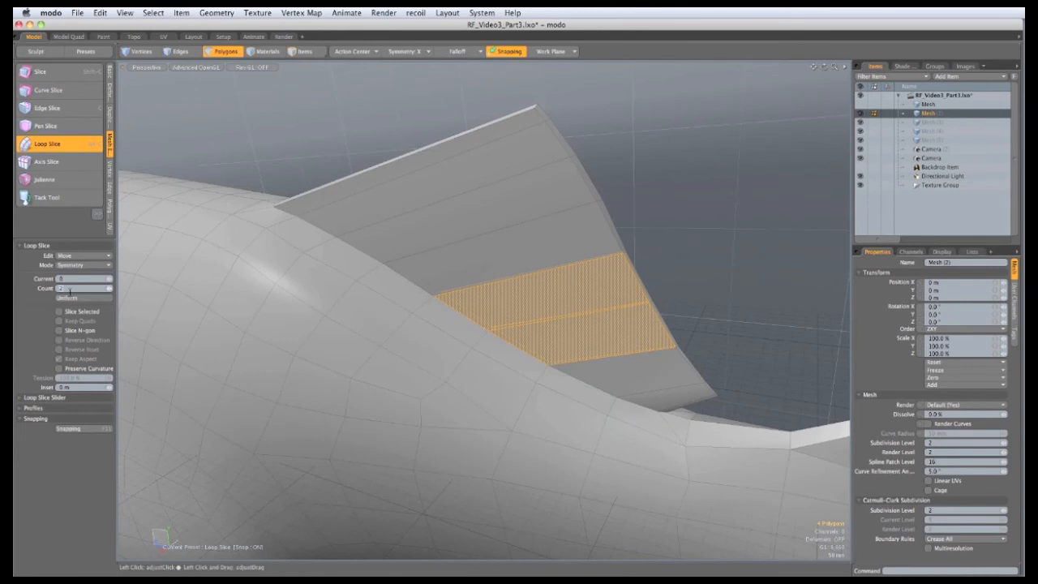
{"action": "left_click", "coordinate": [81, 264]}
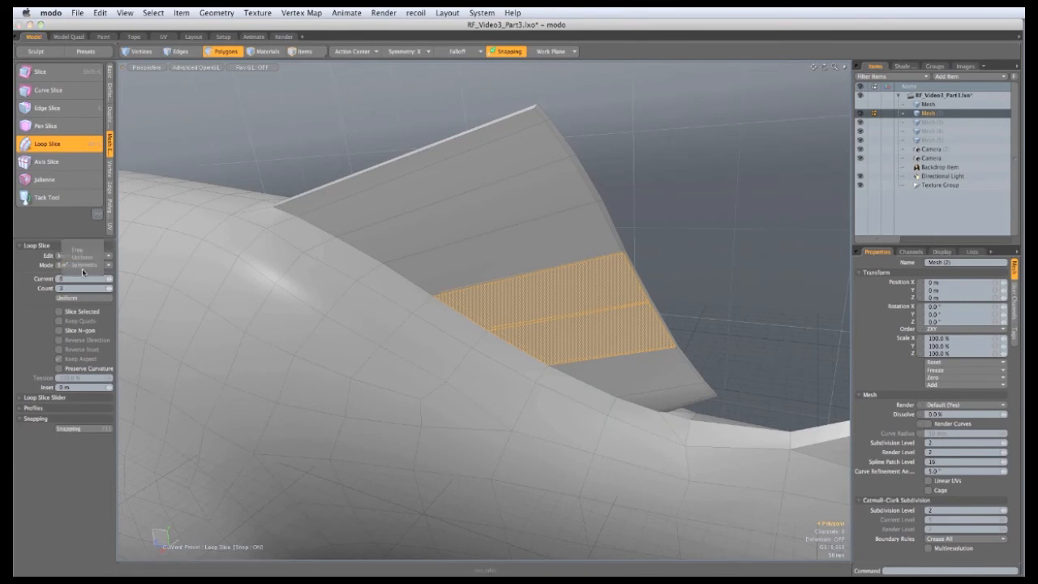
{"action": "left_click", "coordinate": [81, 246]}
{"action": "left_click", "coordinate": [323, 357]}
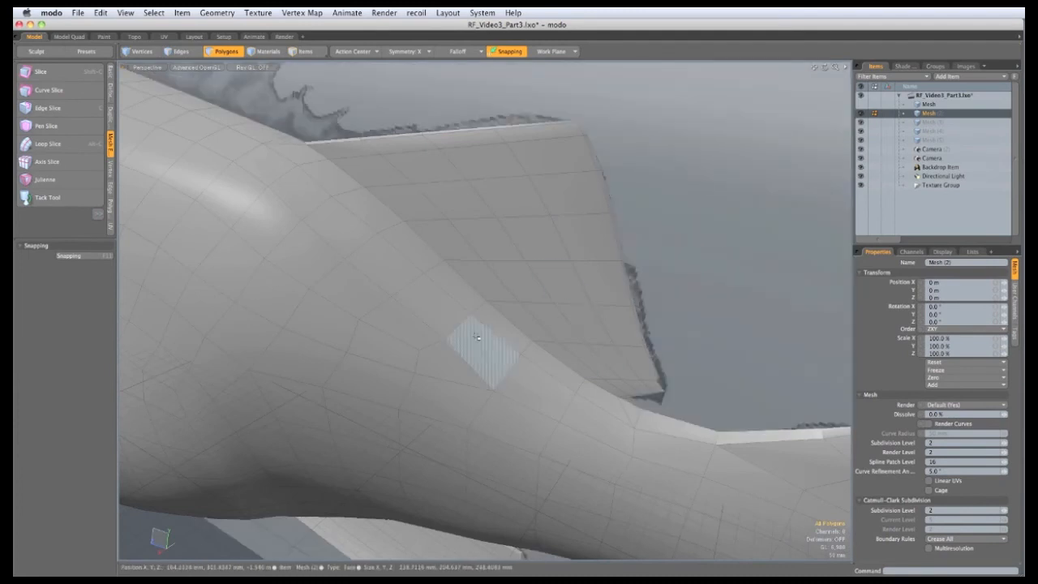
Step: In the Right view, move the rear dorsal fin's outline points with element move to match the backdrop's upper and trailing edges
{"action": "key", "text": "ctrl+space"}
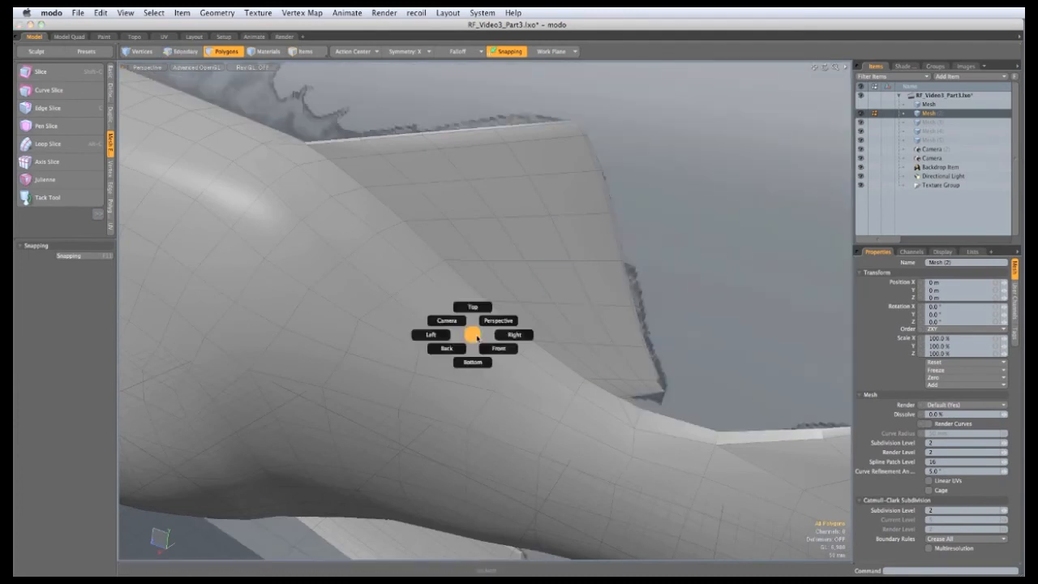
{"action": "left_click", "coordinate": [505, 332]}
{"action": "left_click_drag", "start_coordinate": [557, 197], "coordinate": [480, 270], "text": "alt+shift"}
{"action": "scroll", "coordinate": [487, 260], "scroll_direction": "up", "scroll_amount": 2}
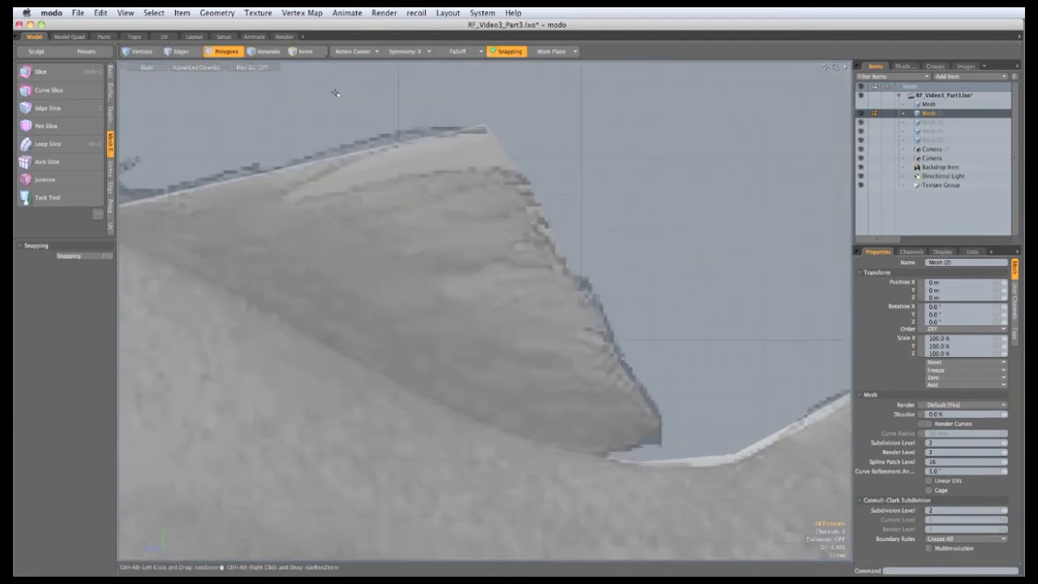
{"action": "key", "text": "t"}
{"action": "left_click_drag", "start_coordinate": [480, 146], "coordinate": [504, 137], "text": "ctrl+alt"}
{"action": "left_click_drag", "start_coordinate": [565, 231], "coordinate": [560, 258]}
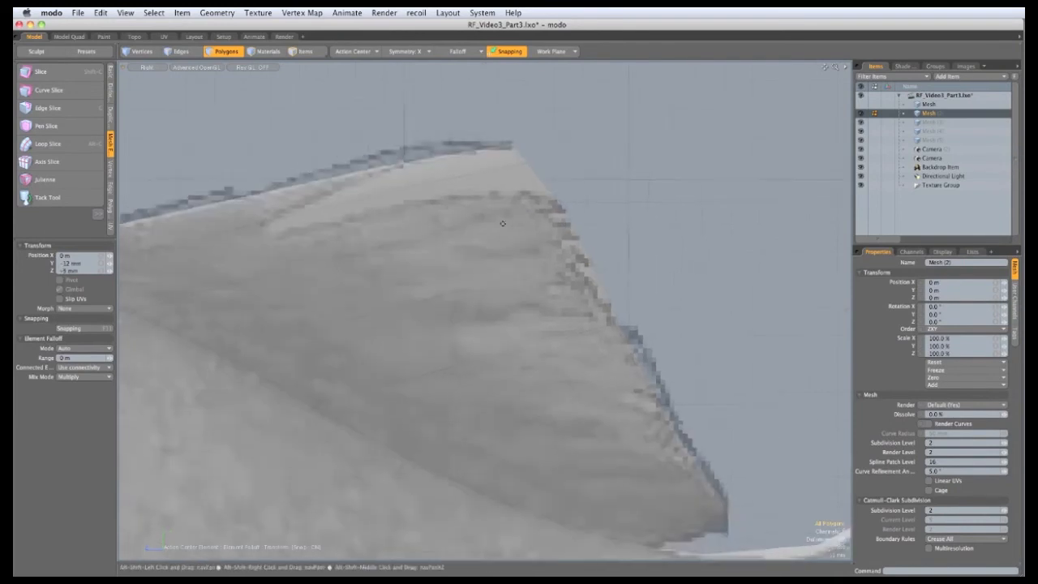
{"action": "left_click_drag", "start_coordinate": [505, 219], "coordinate": [647, 245], "text": "alt+shift"}
{"action": "mouse_move", "coordinate": [489, 209]}
{"action": "left_mouse_down", "text": "ctrl+alt"}
{"action": "mouse_move", "coordinate": [503, 206]}
{"action": "mouse_move", "coordinate": [472, 198]}
{"action": "left_mouse_up", "text": "ctrl+alt"}
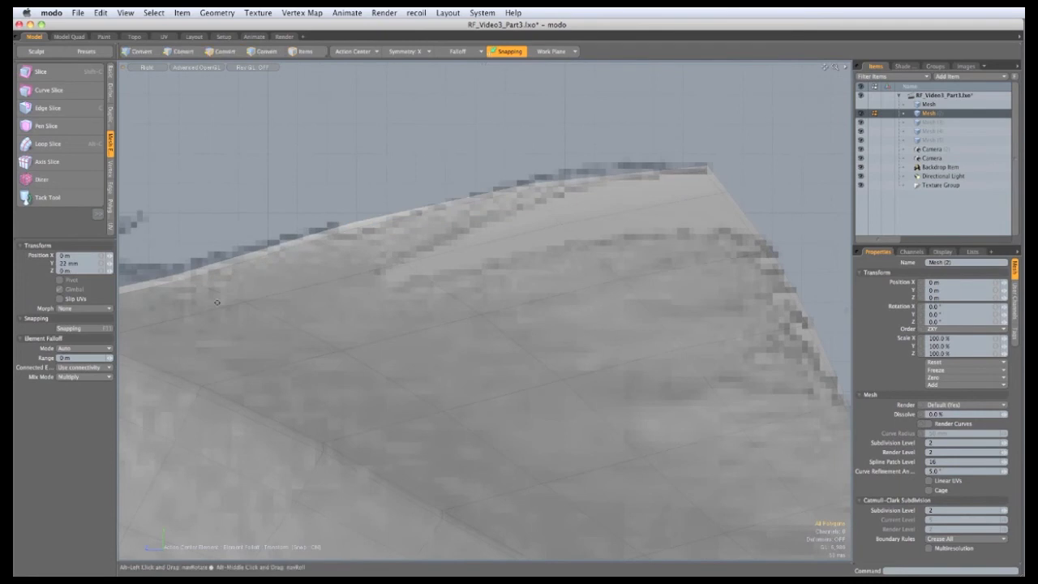
{"action": "left_click_drag", "start_coordinate": [389, 244], "coordinate": [632, 232], "text": "alt+shift"}
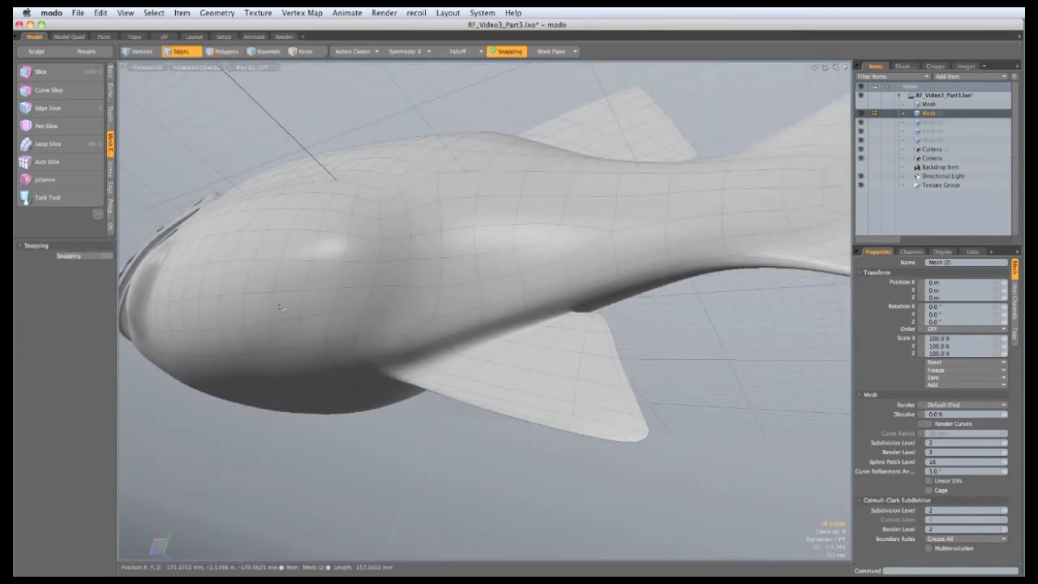
Step: Turn off the body mesh's subdivision smoothing and frame the pectoral fin area in the side view
{"action": "key", "text": "Tab"}
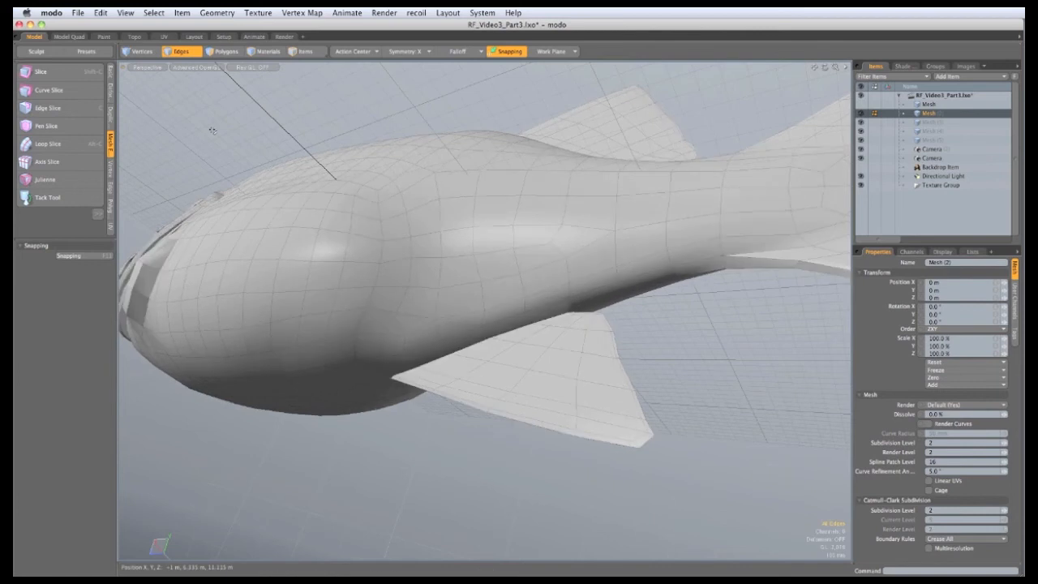
{"action": "key", "text": "ctrl+space"}
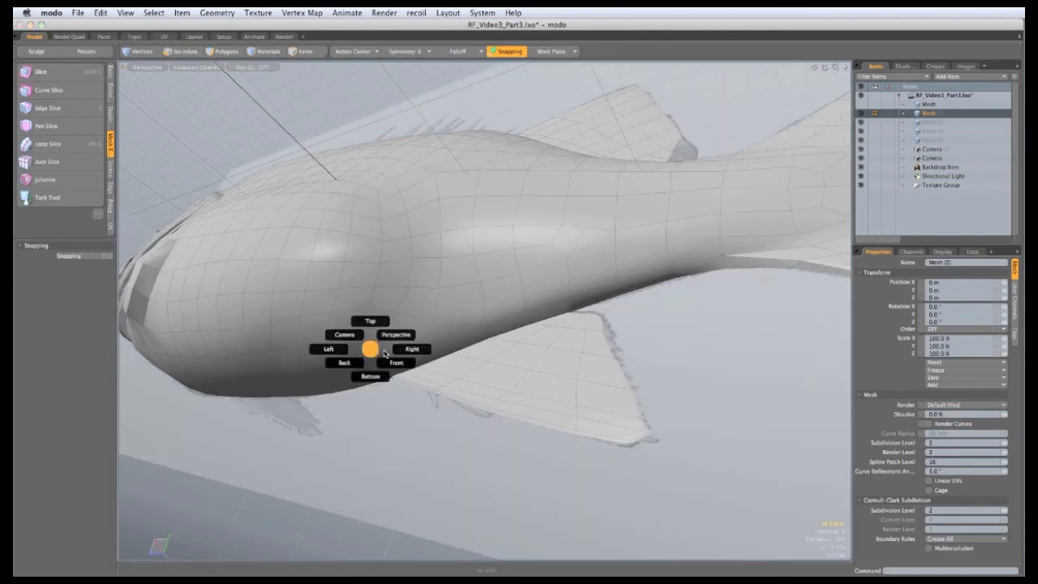
{"action": "left_click", "coordinate": [328, 333]}
{"action": "left_click_drag", "start_coordinate": [329, 334], "coordinate": [394, 359], "text": "alt+shift"}
{"action": "scroll", "coordinate": [394, 359], "scroll_direction": "up", "scroll_amount": 6}
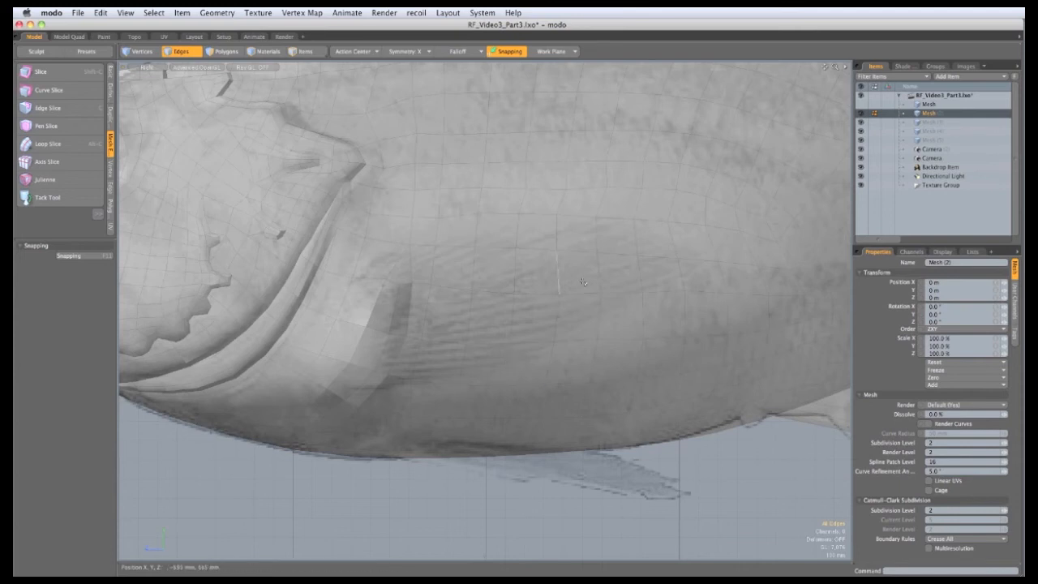
Step: Make Mesh (3) the active layer, with symmetry and snapping off and polygon selection mode on
{"action": "left_click", "coordinate": [932, 124]}
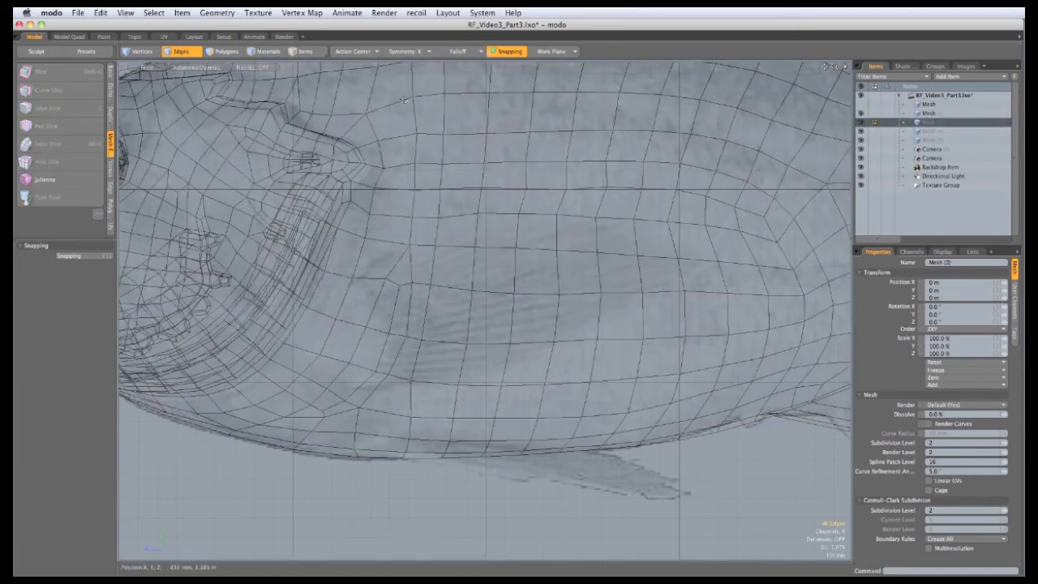
{"action": "left_click", "coordinate": [428, 52]}
{"action": "left_click", "coordinate": [428, 46]}
{"action": "key", "text": "3"}
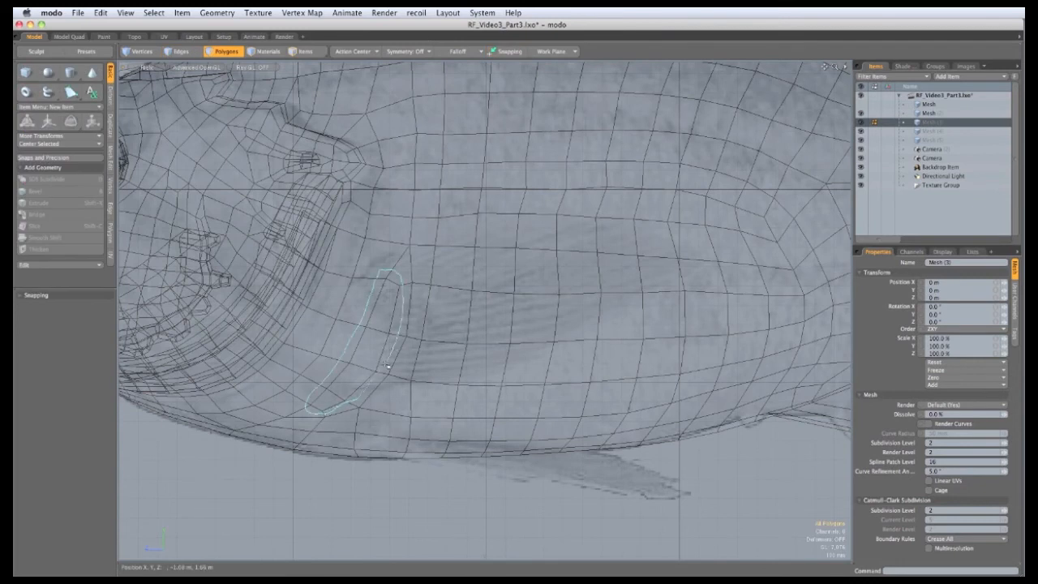
{"action": "right_click_drag", "start_coordinate": [381, 378], "coordinate": [384, 372]}
Step: Draw the upper quads of the pectoral fin over the backdrop using the Pen tool with Make Quads, adjusting points to its outline
{"action": "left_click", "coordinate": [70, 93]}
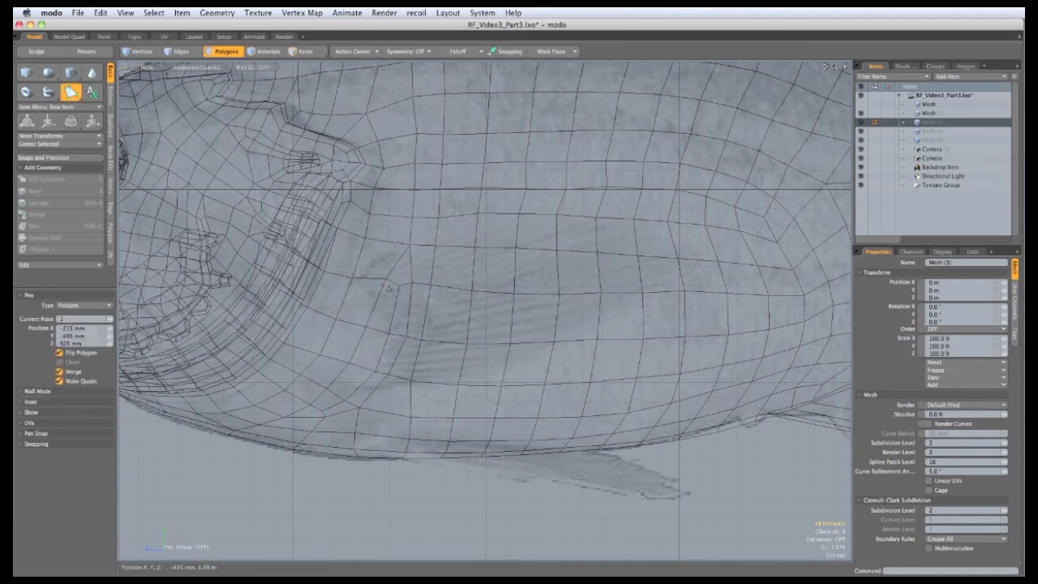
{"action": "left_click", "coordinate": [507, 212]}
{"action": "left_click", "coordinate": [599, 222]}
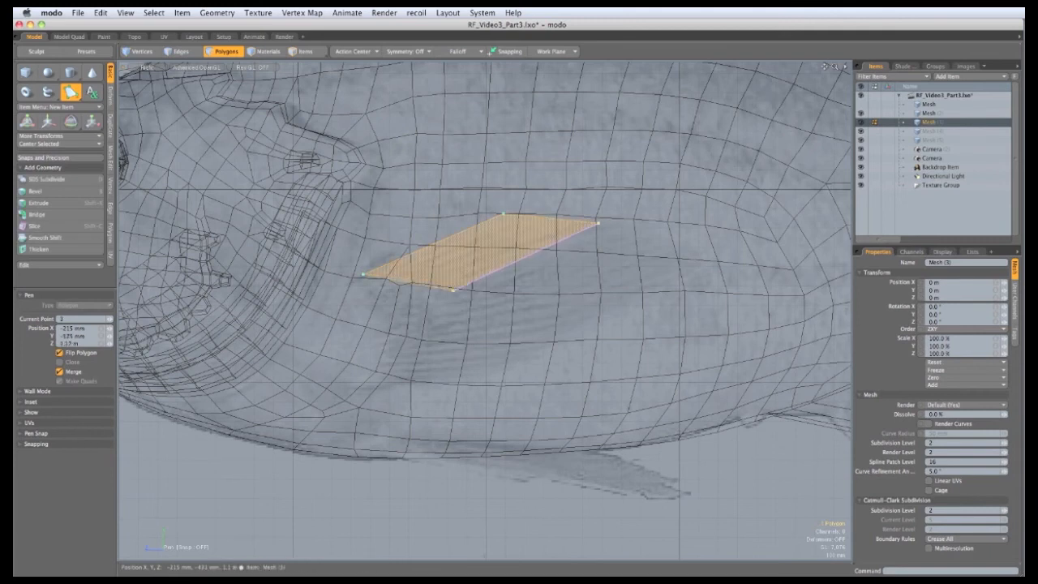
{"action": "left_click", "coordinate": [377, 306]}
{"action": "left_click_drag", "start_coordinate": [599, 223], "coordinate": [584, 222]}
{"action": "left_click", "coordinate": [655, 248]}
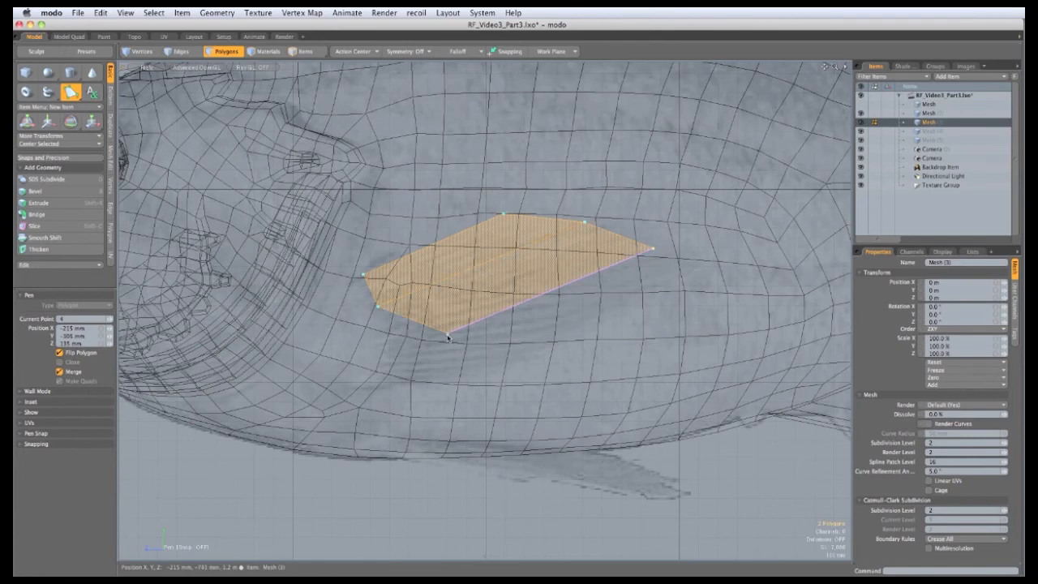
{"action": "left_click_drag", "start_coordinate": [446, 333], "coordinate": [385, 333]}
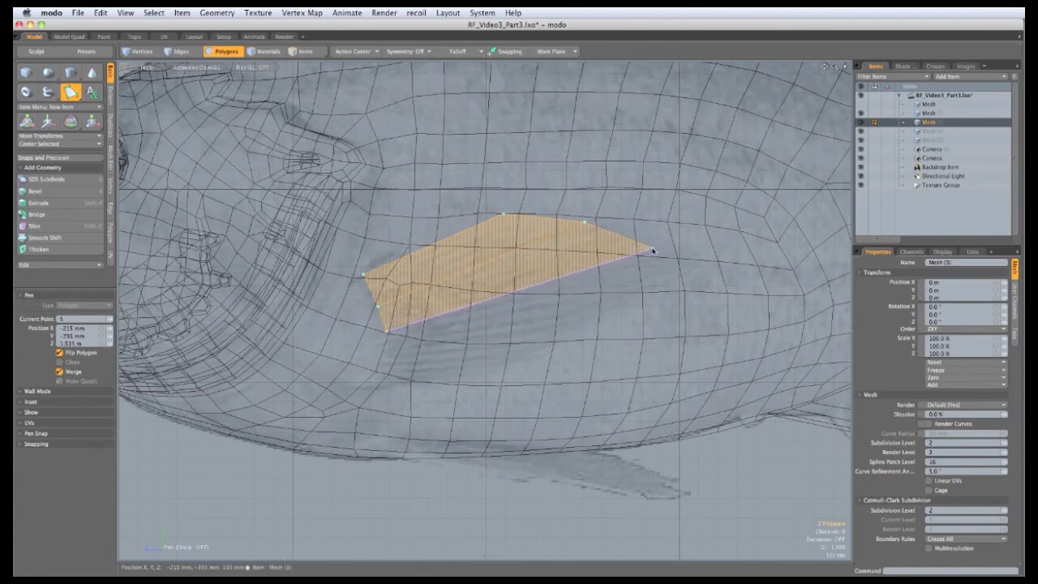
{"action": "left_click_drag", "start_coordinate": [653, 250], "coordinate": [668, 247]}
Step: Extend the pen polygons with two more quads down to the pectoral fin's lower end and finish the shape
{"action": "left_click", "coordinate": [582, 338]}
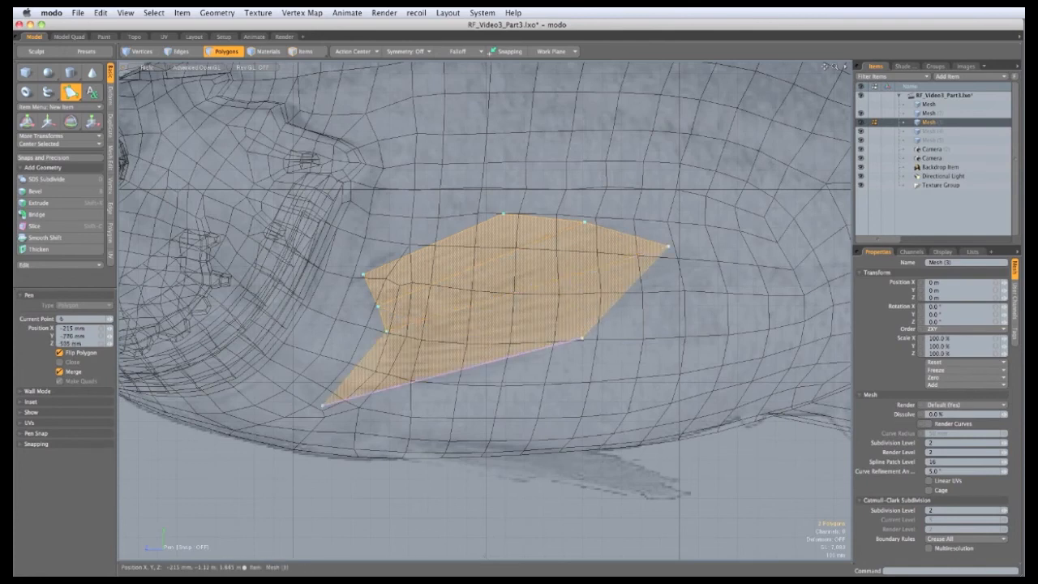
{"action": "left_click_drag", "start_coordinate": [323, 406], "coordinate": [388, 354]}
{"action": "left_click", "coordinate": [434, 387]}
{"action": "left_click", "coordinate": [232, 407]}
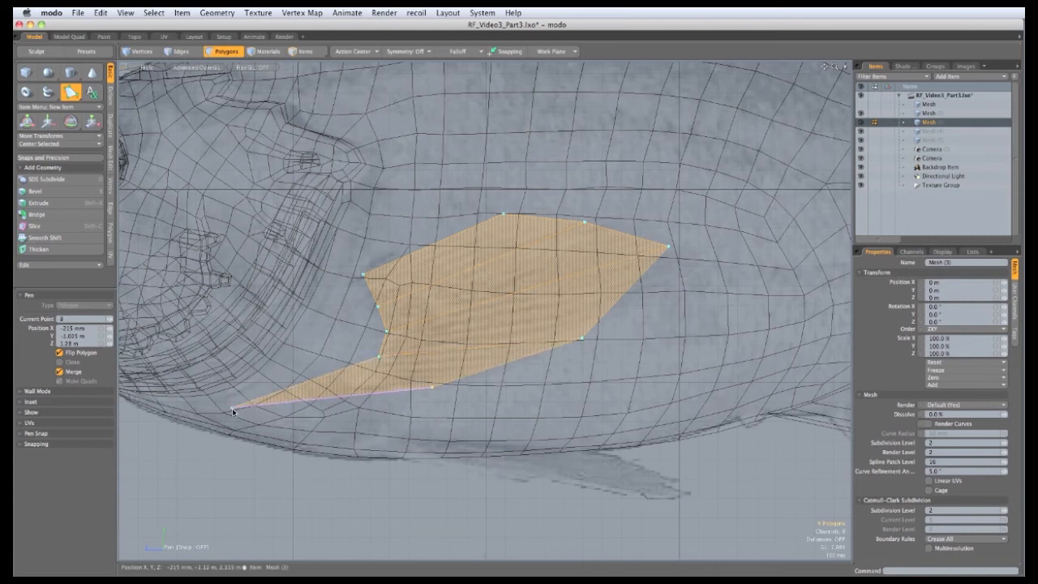
{"action": "left_click_drag", "start_coordinate": [232, 408], "coordinate": [345, 392]}
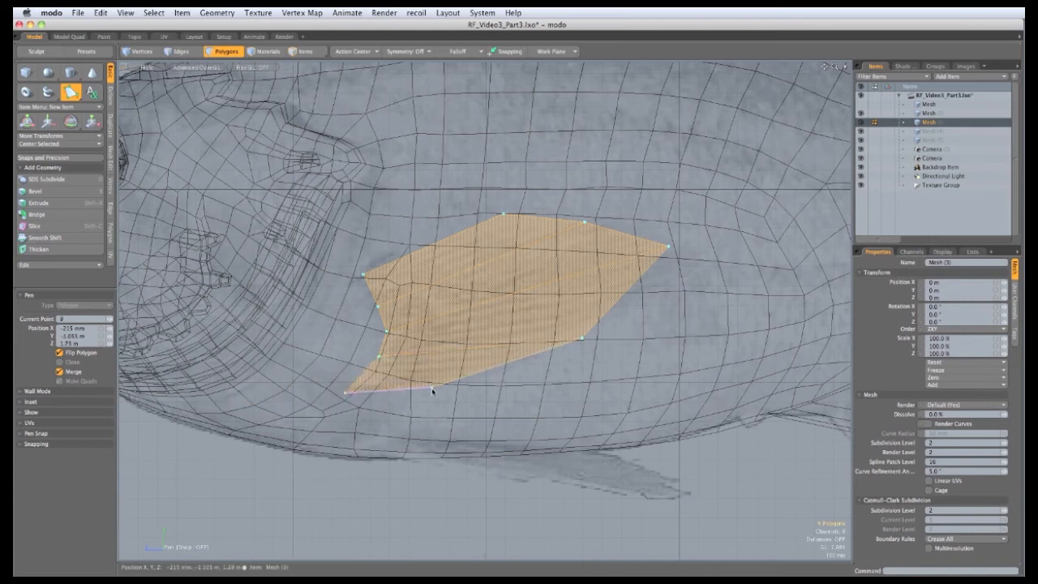
{"action": "key", "text": "space"}
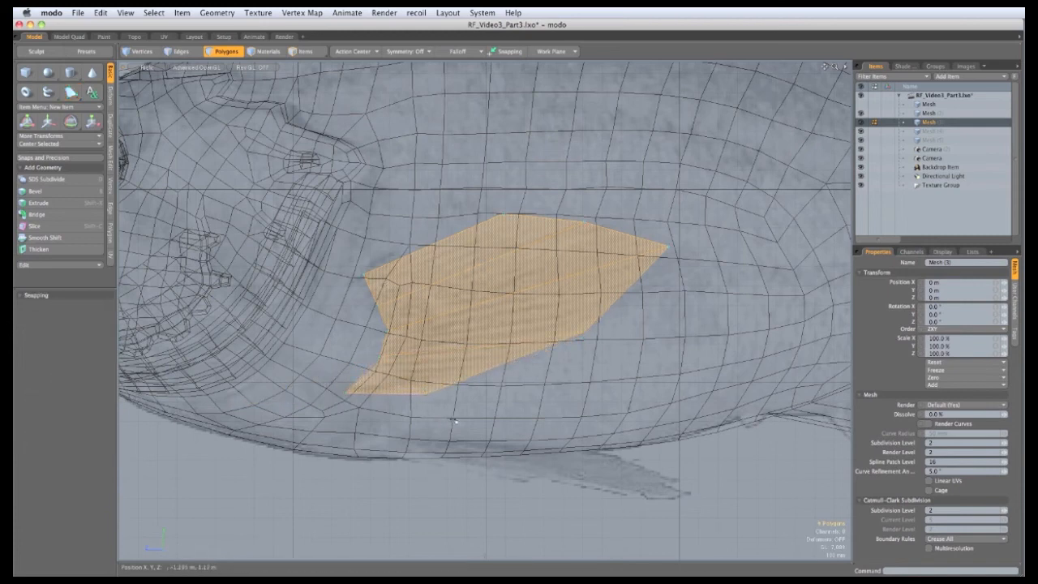
Step: Move the pectoral fin's two lower rear corner points down and forward with element move to widen its lower portion
{"action": "key", "text": "t"}
{"action": "left_click_drag", "start_coordinate": [426, 394], "coordinate": [407, 432]}
{"action": "left_click_drag", "start_coordinate": [586, 331], "coordinate": [575, 367]}
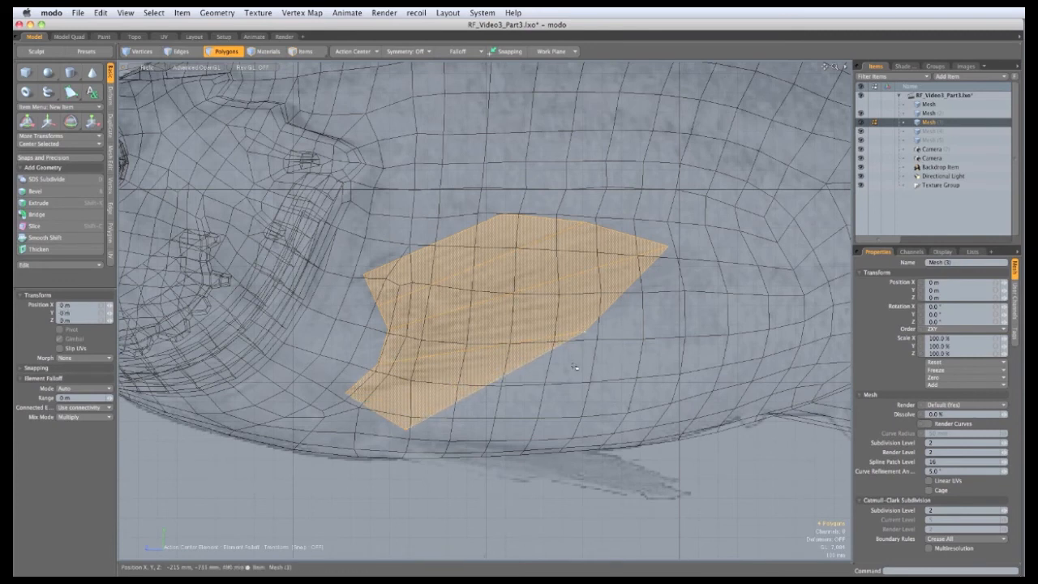
{"action": "left_click_drag", "start_coordinate": [584, 331], "coordinate": [543, 403]}
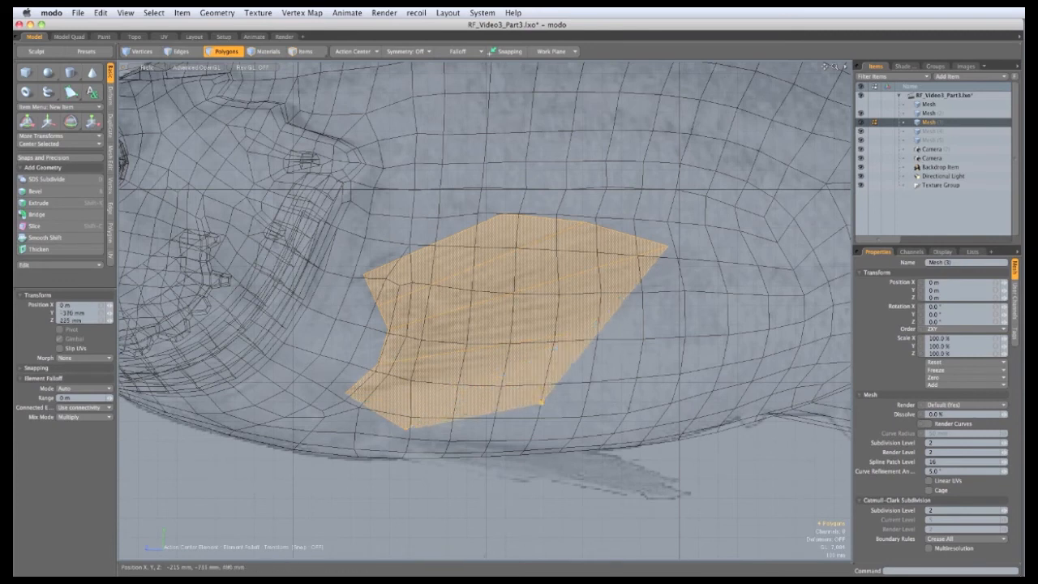
Step: Reshape the pectoral fin's outline by moving its rear corner and upper rear corner points over the reference image
{"action": "left_click_drag", "start_coordinate": [647, 243], "coordinate": [659, 312]}
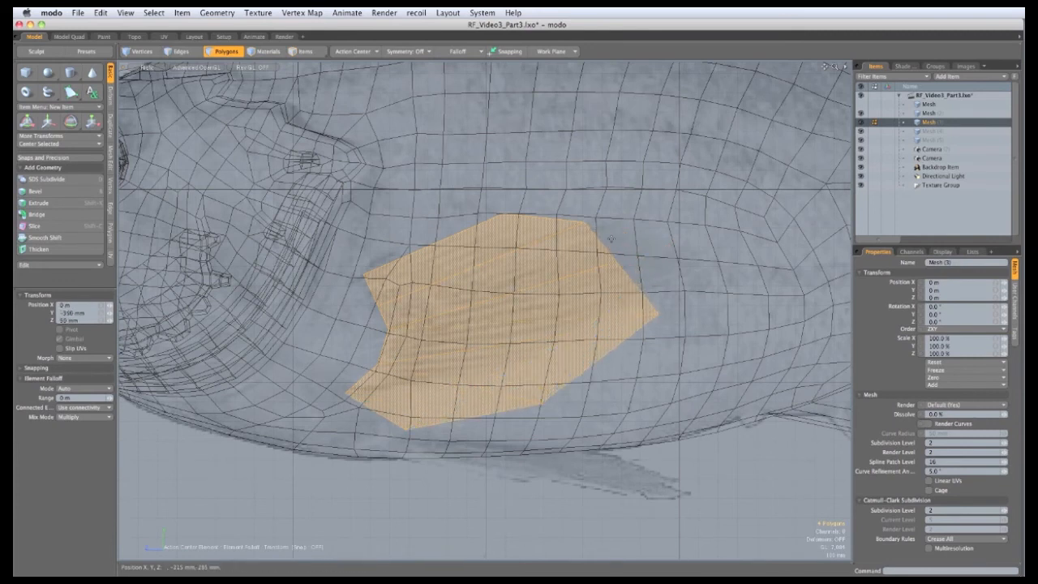
{"action": "left_click_drag", "start_coordinate": [583, 220], "coordinate": [607, 251]}
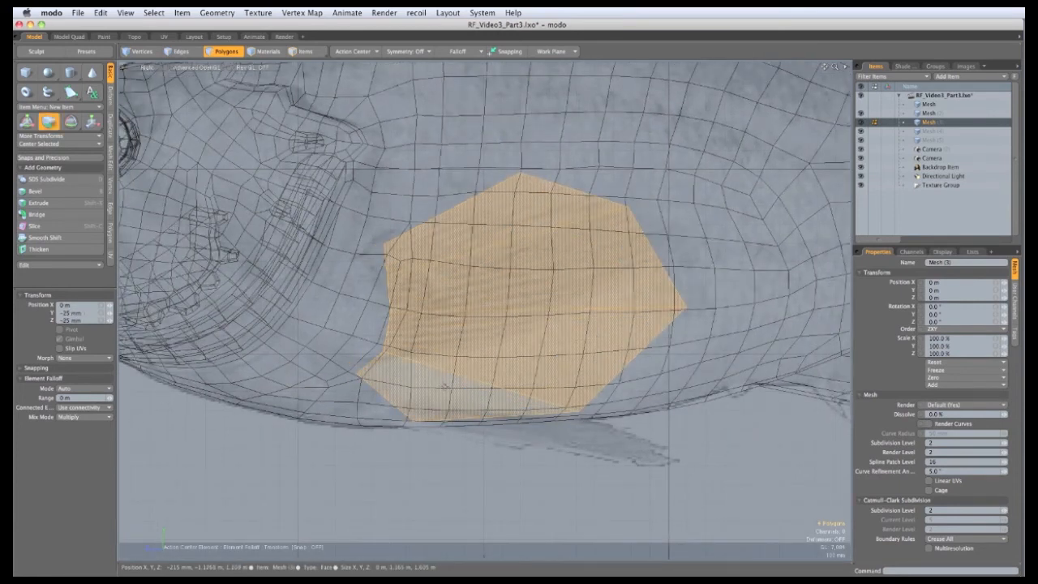
{"action": "key", "text": "q"}
Step: Subdivide the fin's polygons using Loop Slice in Uniform mode with a count of 4
{"action": "left_click", "coordinate": [462, 375]}
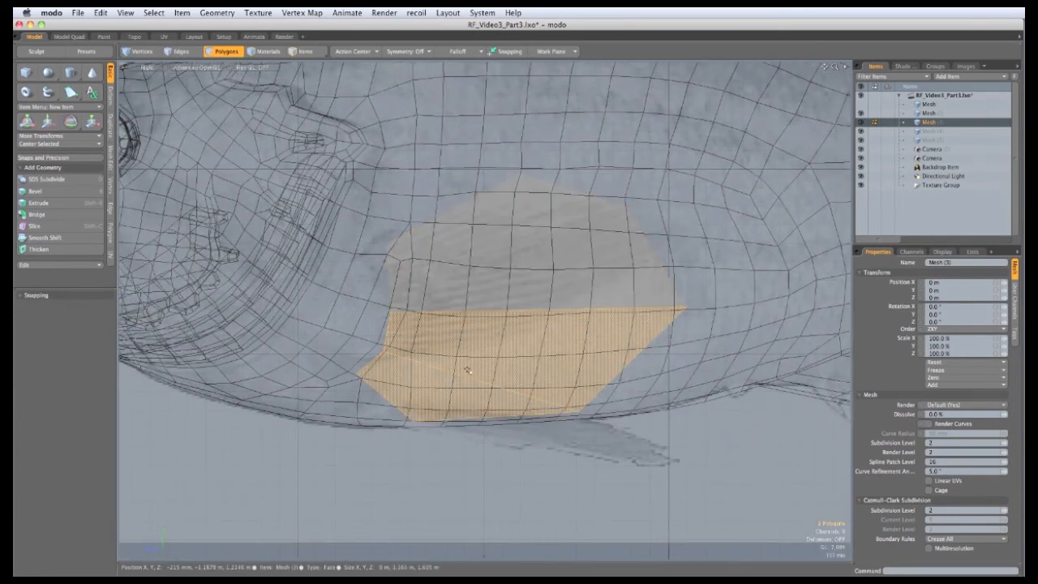
{"action": "key", "text": "alt+c"}
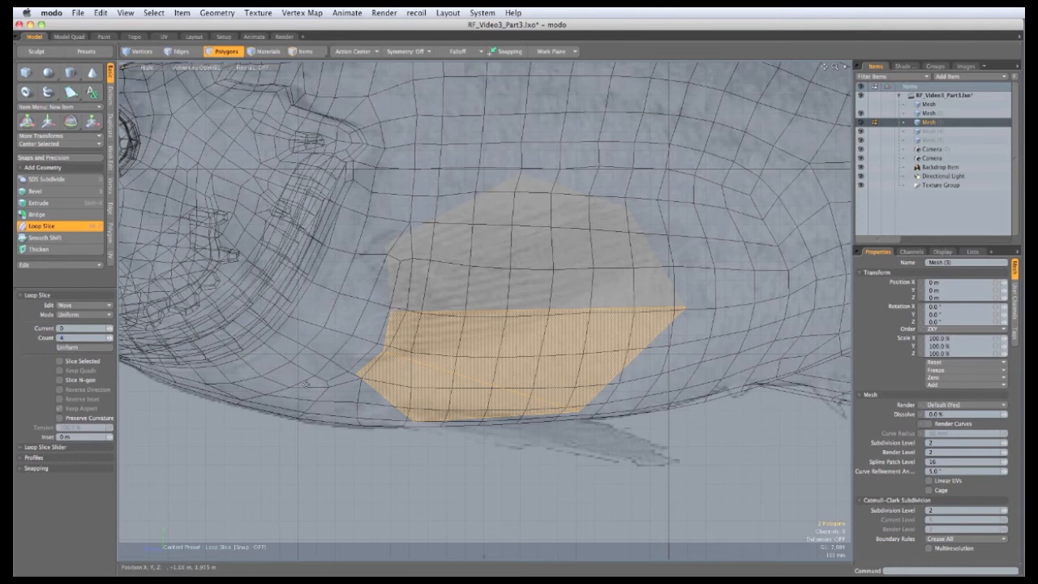
{"action": "left_click", "coordinate": [330, 405]}
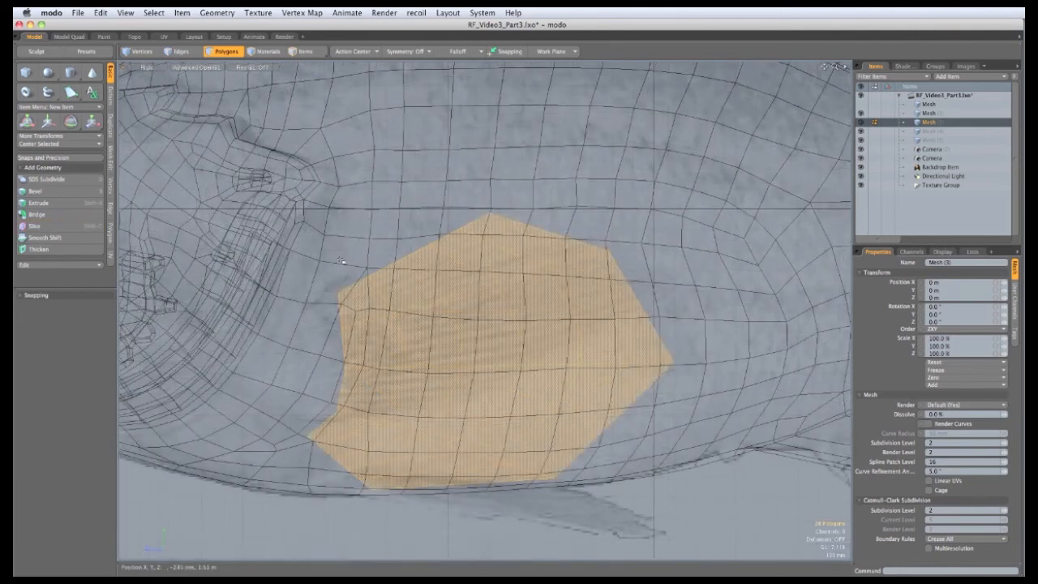
Step: Add edge loops near the fin's front edge and lower front corner with Add Loop, checking the shape with subdivision
{"action": "key", "text": "Tab"}
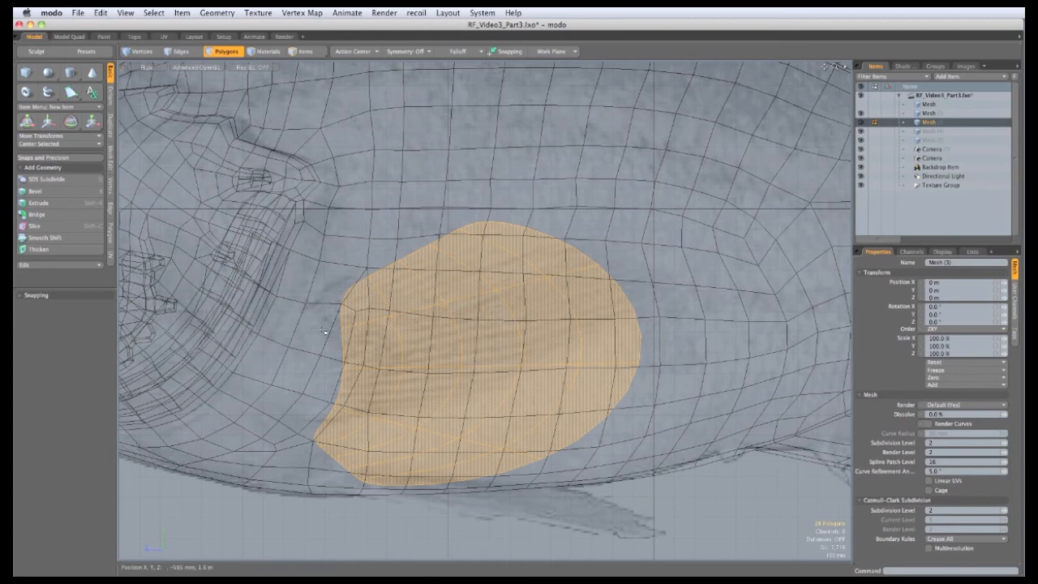
{"action": "key", "text": "Tab"}
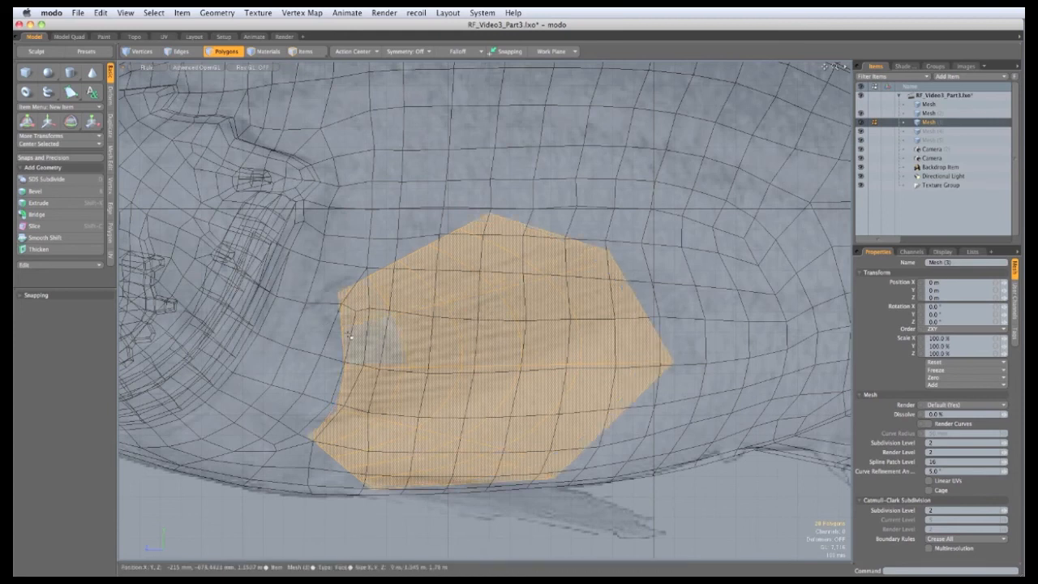
{"action": "left_click", "coordinate": [111, 213]}
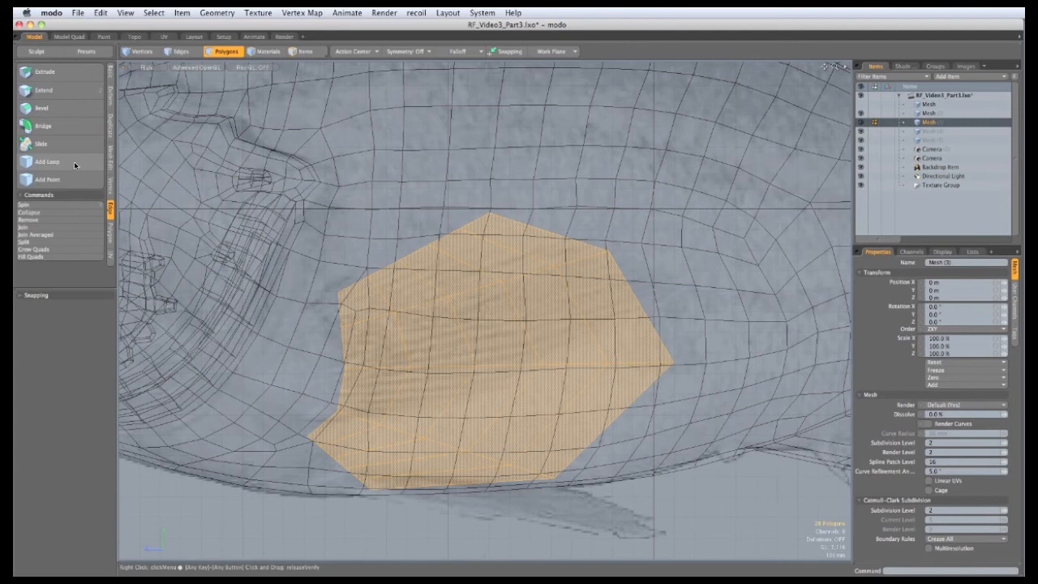
{"action": "left_click", "coordinate": [74, 161]}
{"action": "left_click", "coordinate": [376, 288]}
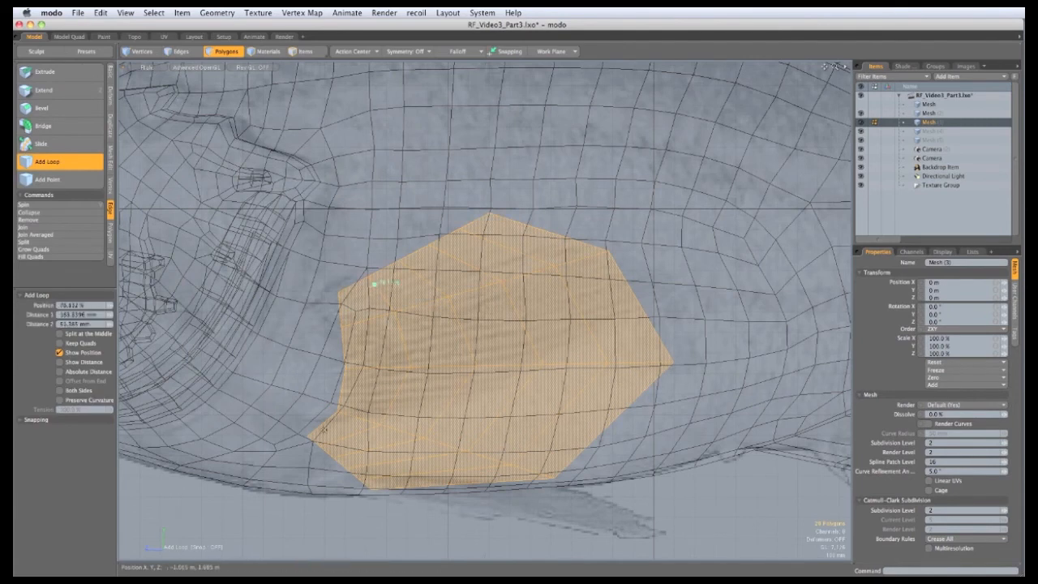
{"action": "left_click", "coordinate": [334, 441]}
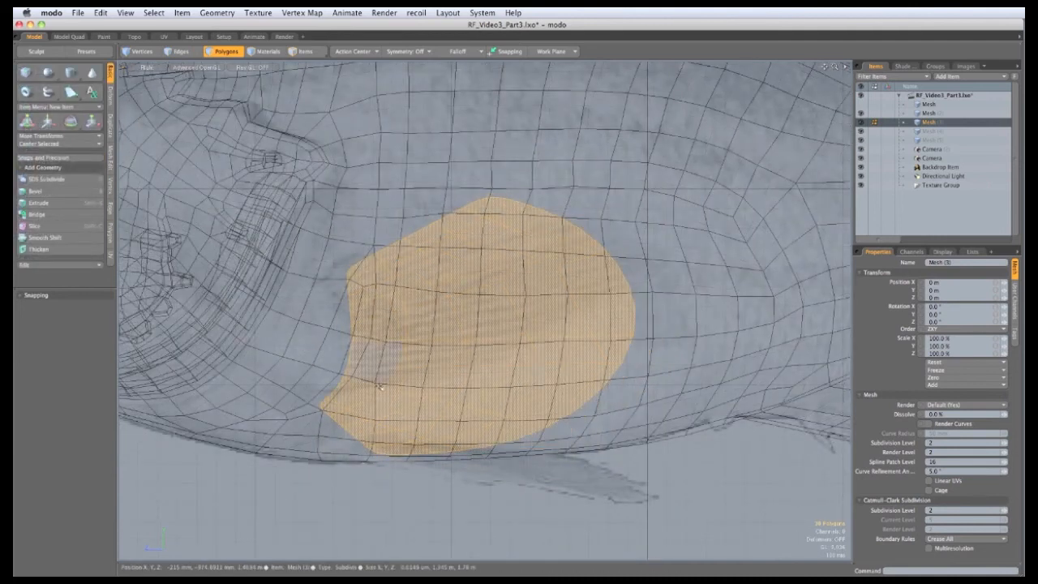
{"action": "key", "text": "Tab"}
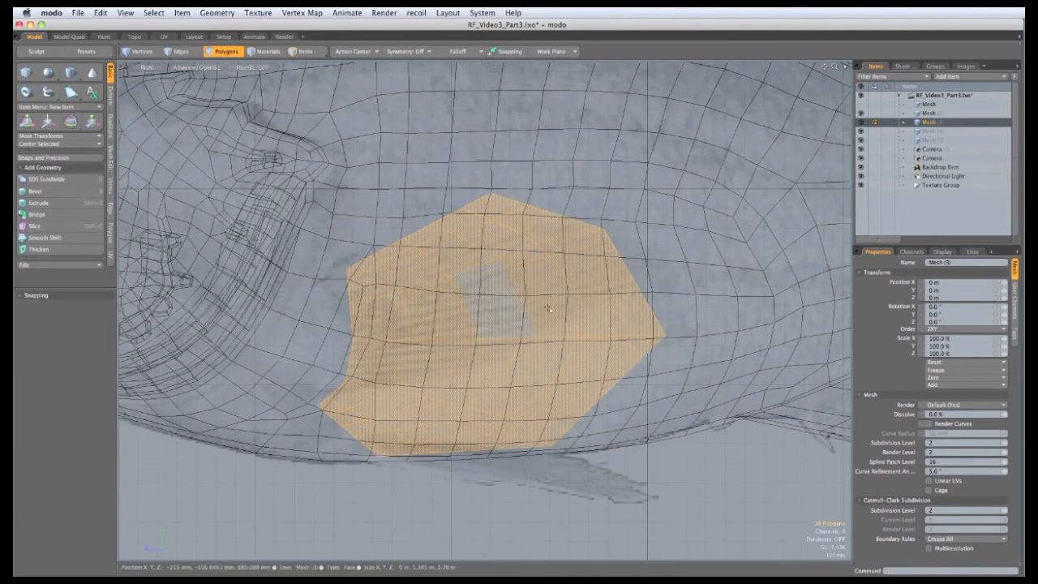
Step: Hide the backdrop image and the fish body mesh, and show the fin alone in a perspective view
{"action": "left_click", "coordinate": [861, 166]}
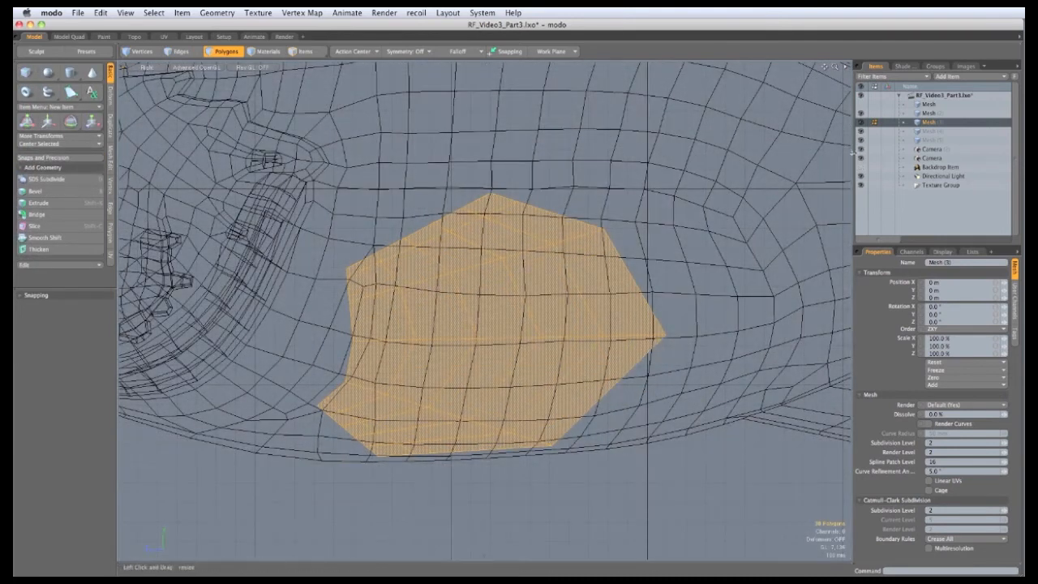
{"action": "left_click", "coordinate": [861, 113]}
{"action": "key", "text": "ctrl+1"}
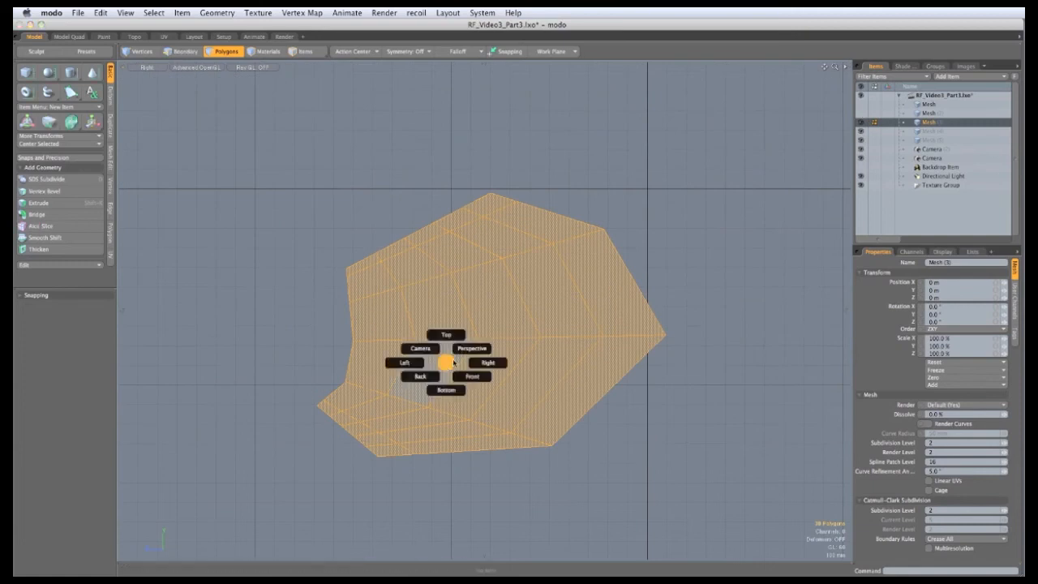
{"action": "left_click", "coordinate": [487, 348]}
{"action": "left_click_drag", "start_coordinate": [533, 338], "coordinate": [529, 361], "text": "alt"}
Step: Thicken the flat fin polygons with an offset of about -58 mm
{"action": "key", "text": "3"}
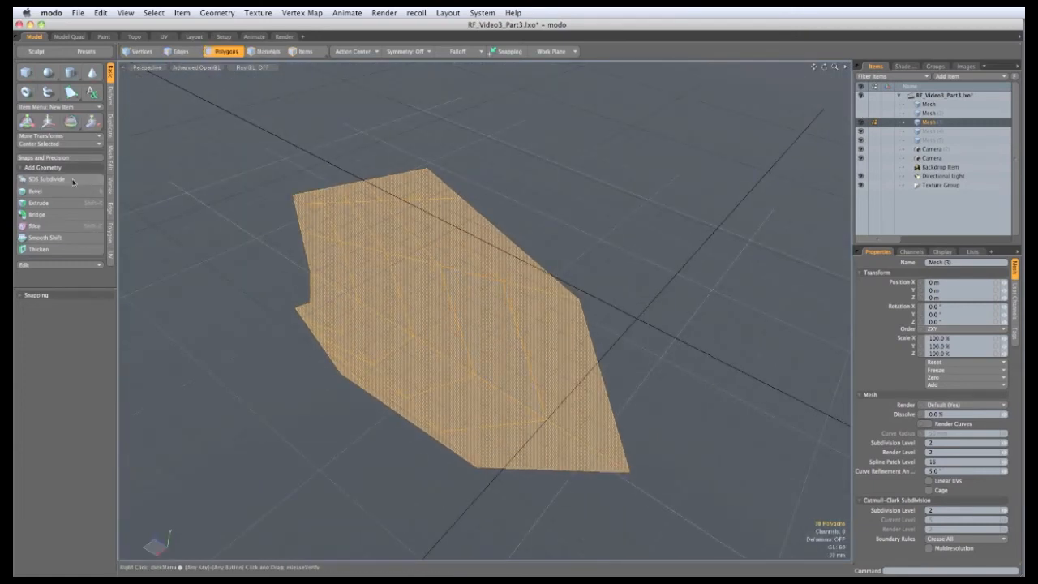
{"action": "left_click", "coordinate": [70, 249]}
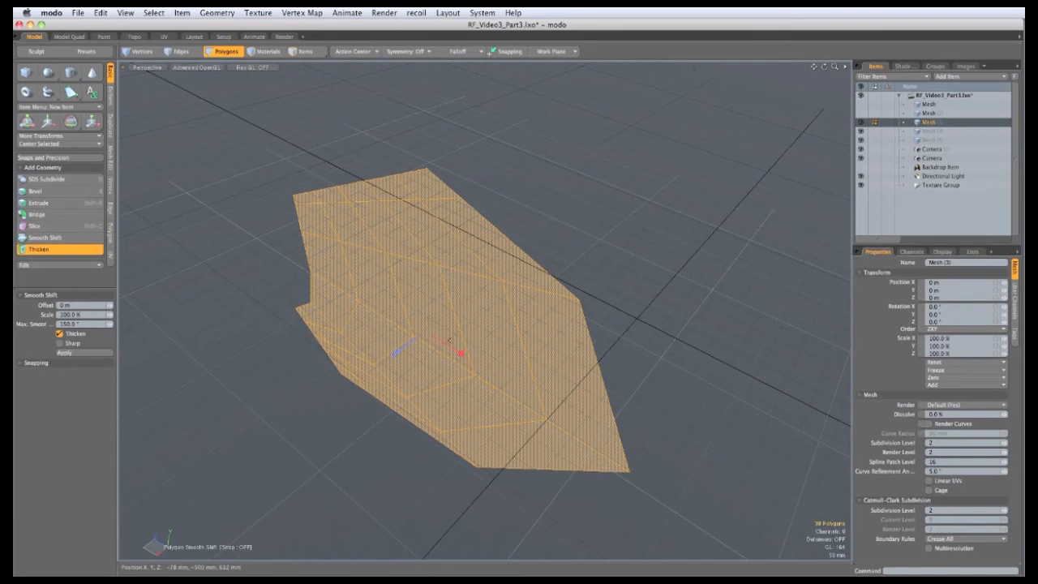
{"action": "left_click_drag", "start_coordinate": [450, 341], "coordinate": [468, 402], "text": "alt"}
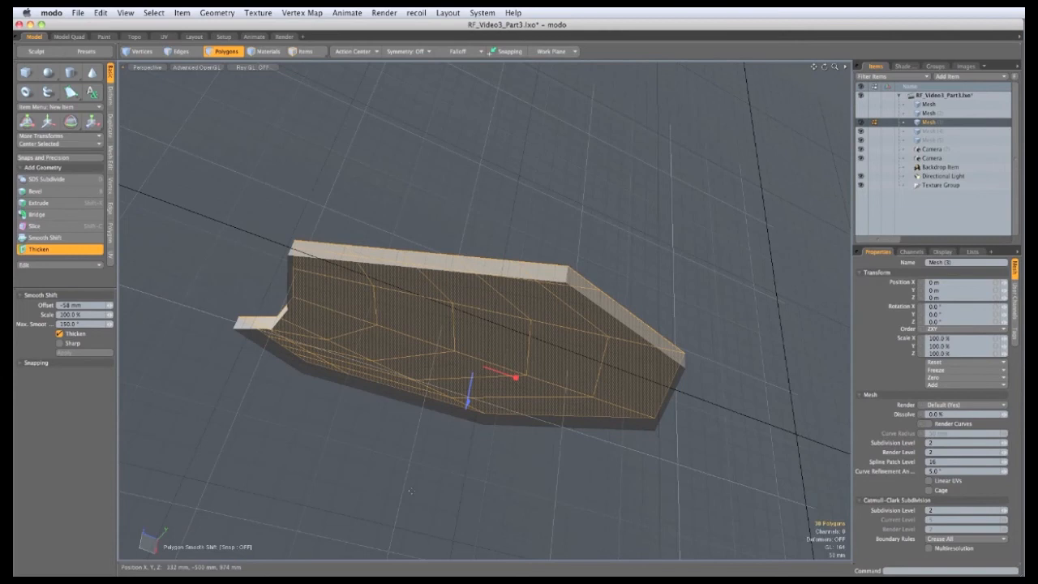
{"action": "key", "text": "q"}
{"action": "left_click", "coordinate": [462, 454]}
Step: Set a linear falloff lengthwise from the fin's front to its rear tip and scale the fin to taper its thickness
{"action": "left_click_drag", "start_coordinate": [669, 419], "coordinate": [585, 304], "text": "alt"}
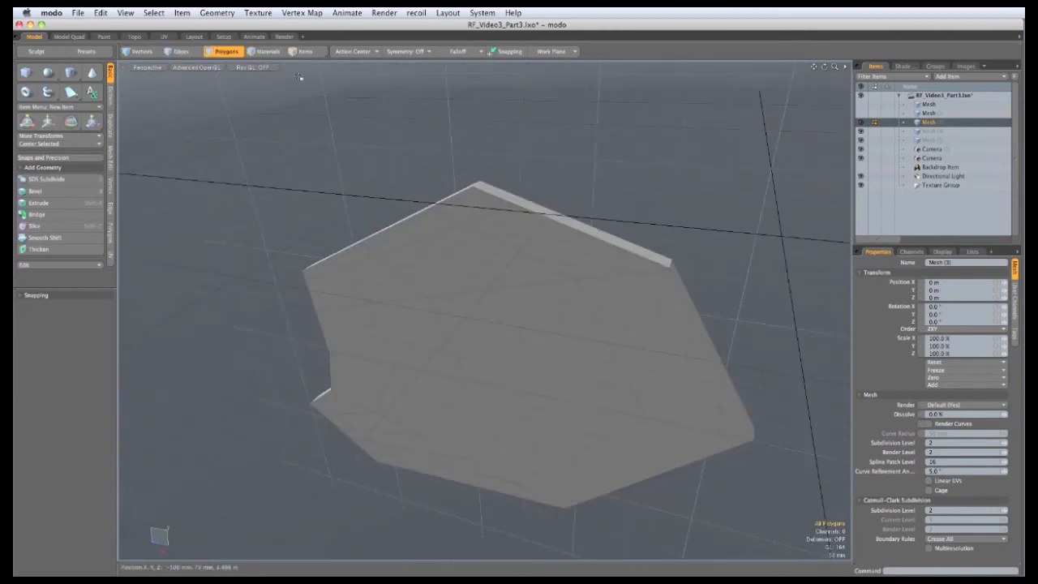
{"action": "left_click", "coordinate": [460, 51]}
{"action": "left_click", "coordinate": [474, 58]}
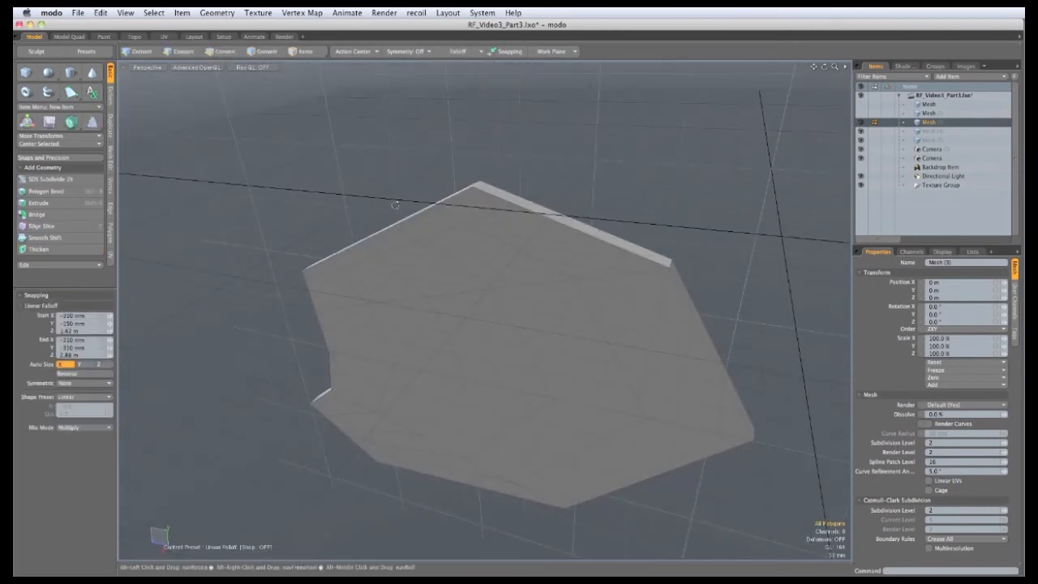
{"action": "left_click_drag", "start_coordinate": [454, 341], "coordinate": [637, 389], "text": "alt"}
{"action": "left_click_drag", "start_coordinate": [506, 378], "coordinate": [486, 334], "text": "alt"}
{"action": "left_click_drag", "start_coordinate": [676, 425], "coordinate": [657, 414]}
{"action": "left_click_drag", "start_coordinate": [548, 324], "coordinate": [495, 174], "text": "alt"}
{"action": "left_click_drag", "start_coordinate": [349, 421], "coordinate": [345, 364]}
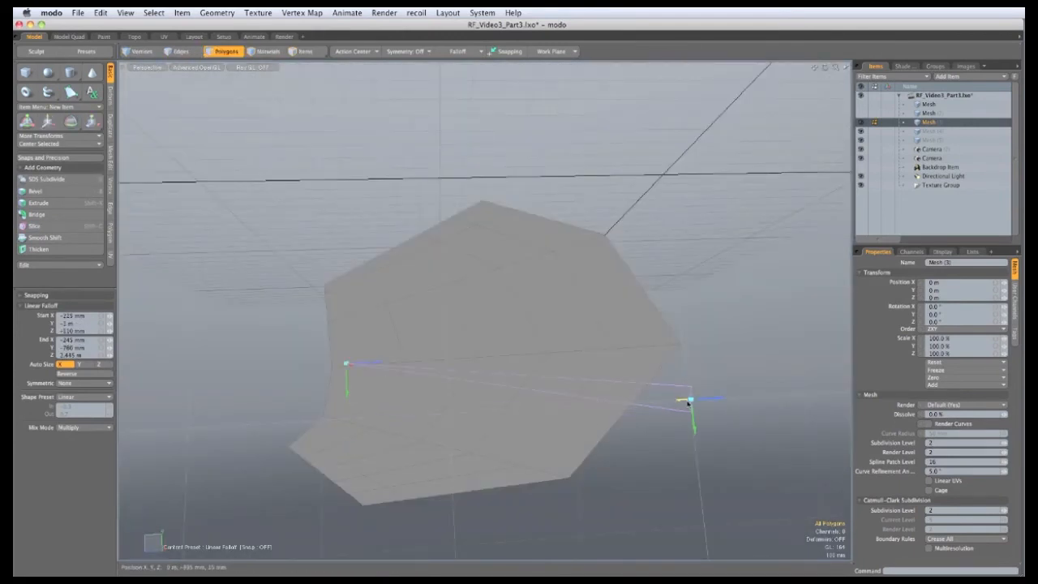
{"action": "left_click_drag", "start_coordinate": [689, 403], "coordinate": [692, 373]}
{"action": "key", "text": "r"}
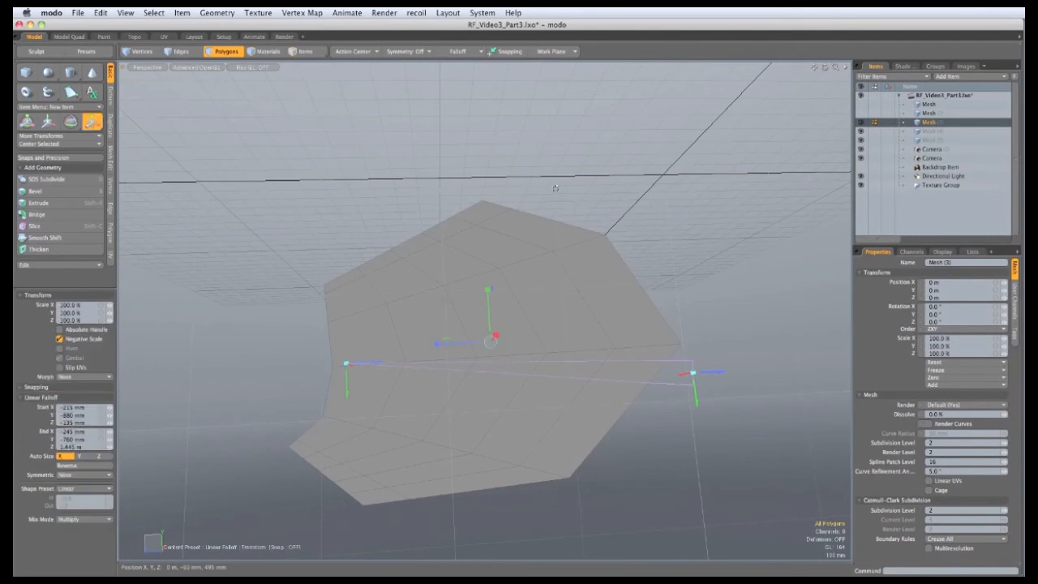
{"action": "left_click_drag", "start_coordinate": [555, 188], "coordinate": [422, 345], "text": "alt"}
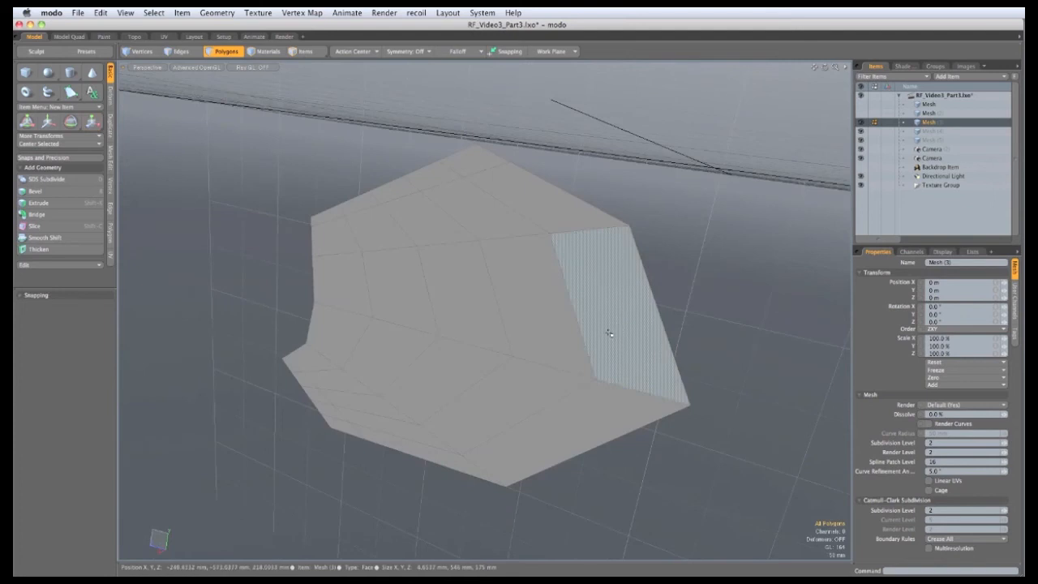
Step: Bevel the lengthwise edge loop through the middle of the fin, splitting it into two spaced loops
{"action": "left_click_drag", "start_coordinate": [610, 334], "coordinate": [489, 311]}
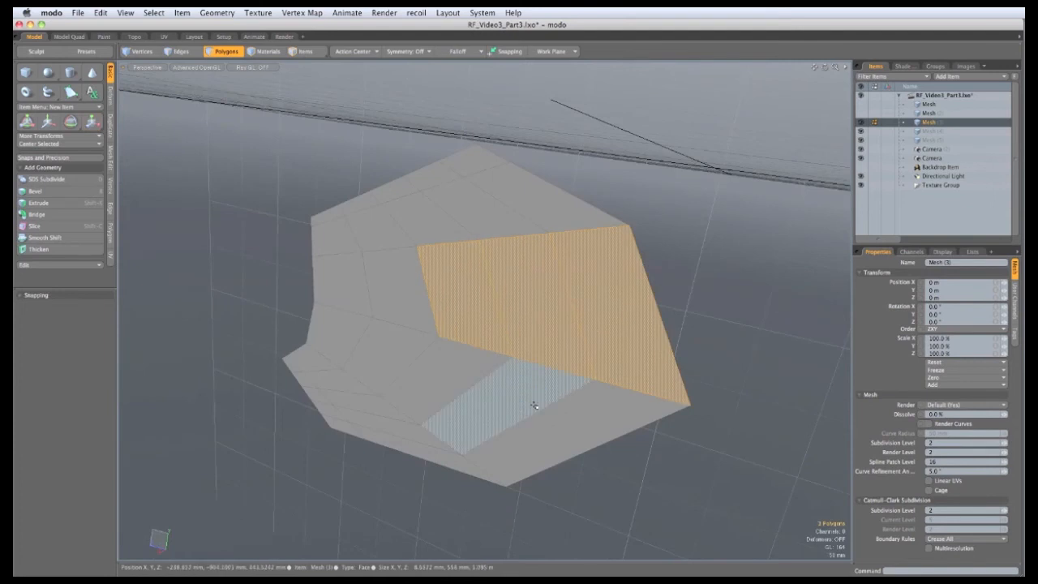
{"action": "left_click_drag", "start_coordinate": [533, 406], "coordinate": [562, 341], "text": "alt"}
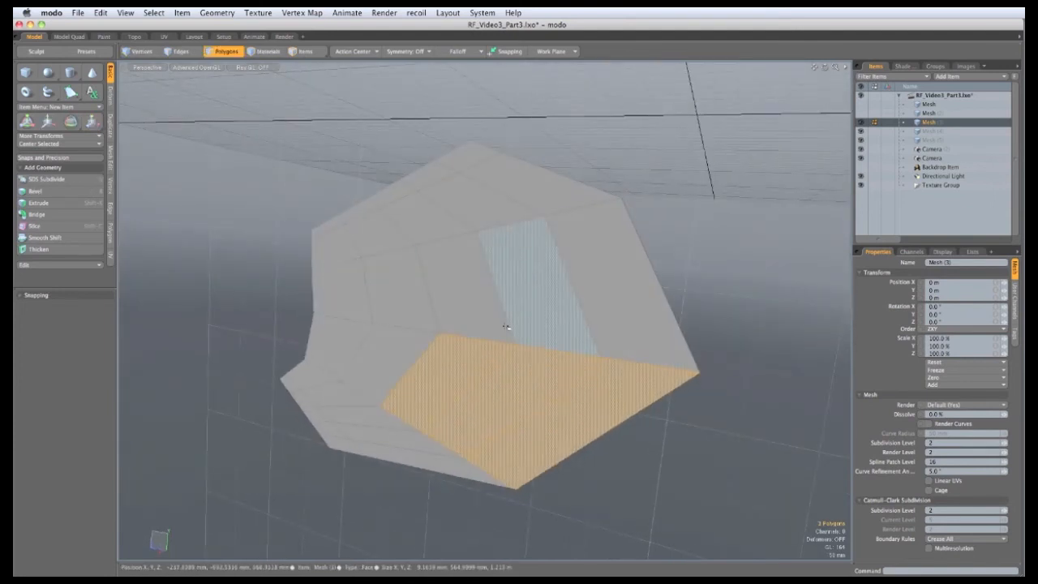
{"action": "key", "text": "1"}
{"action": "key", "text": "2"}
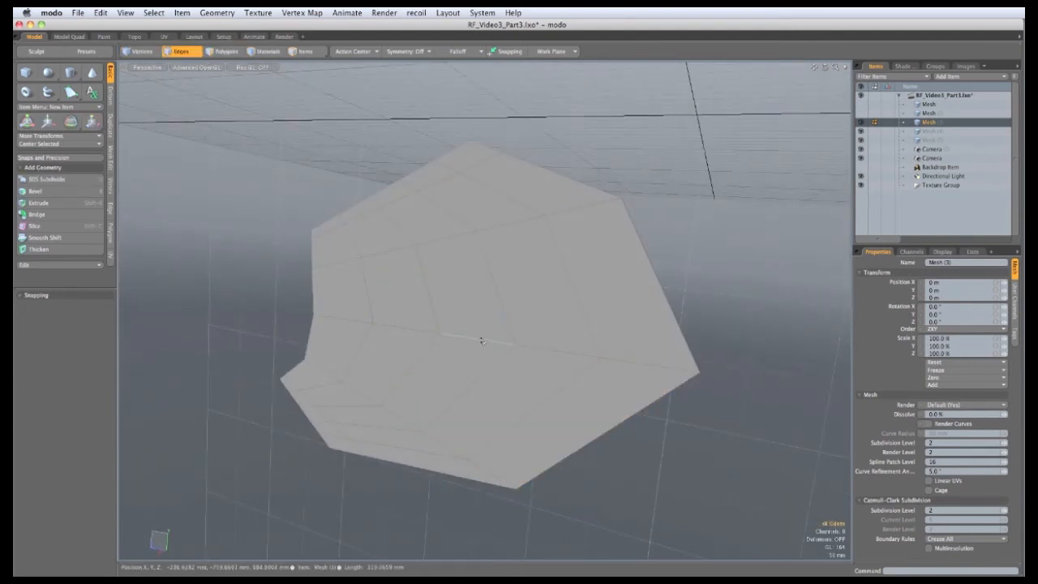
{"action": "double_click", "coordinate": [482, 341]}
{"action": "key", "text": "b"}
{"action": "scroll", "coordinate": [474, 378], "scroll_direction": "up", "scroll_amount": 3}
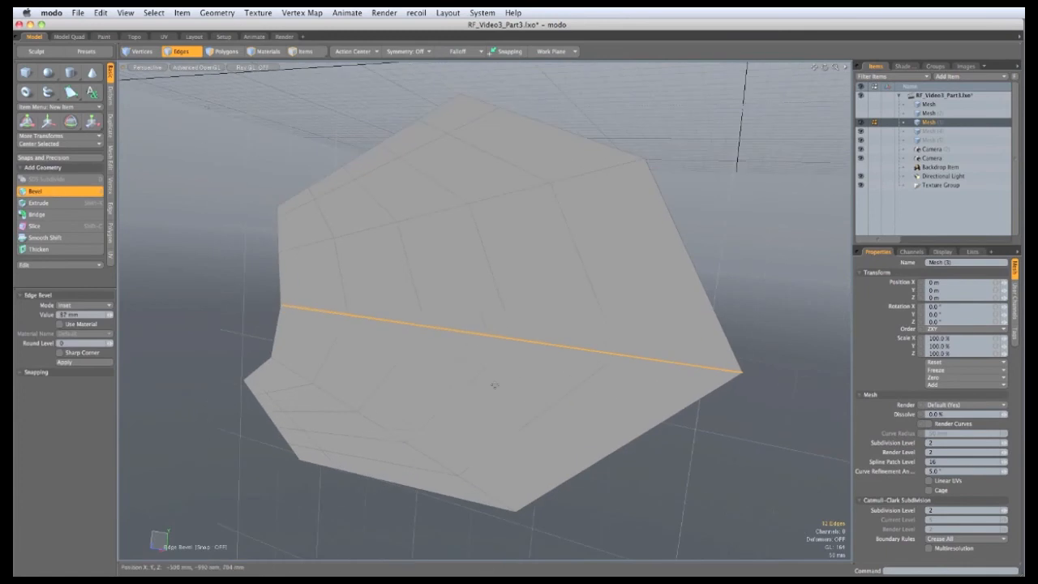
{"action": "left_click_drag", "start_coordinate": [474, 378], "coordinate": [522, 378]}
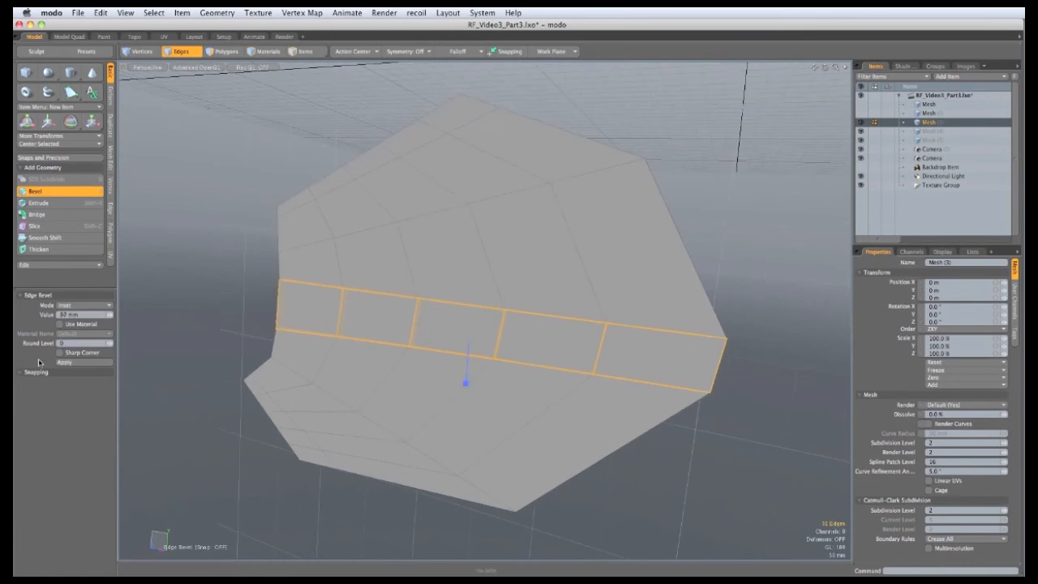
{"action": "left_click_drag", "start_coordinate": [512, 452], "coordinate": [519, 452]}
{"action": "key", "text": "space"}
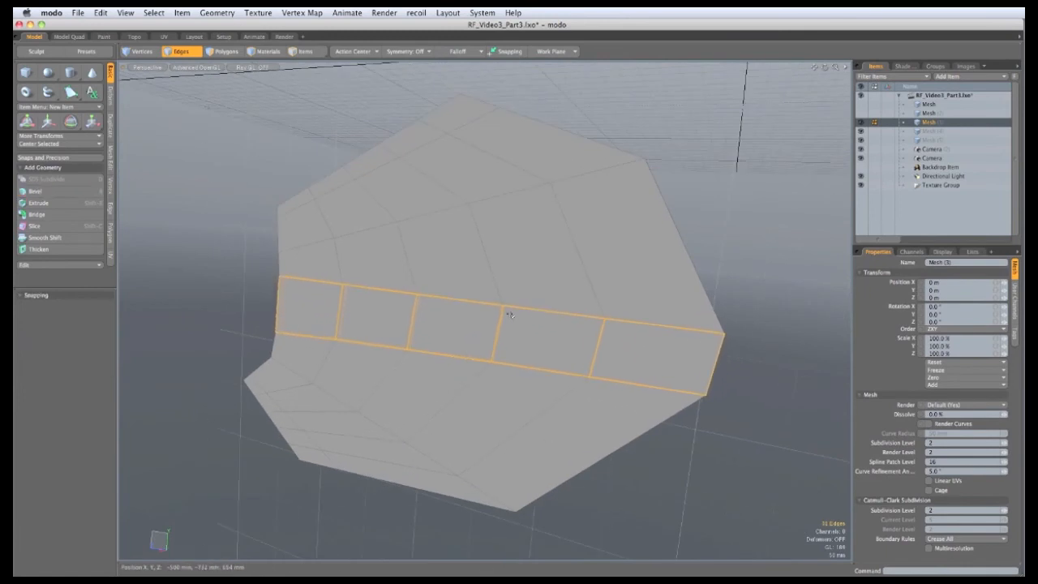
Step: Rotate the upper of the two beveled edge loops and move it upward to fan out the fin's edge flow
{"action": "key", "text": "super+z"}
{"action": "key", "text": "e"}
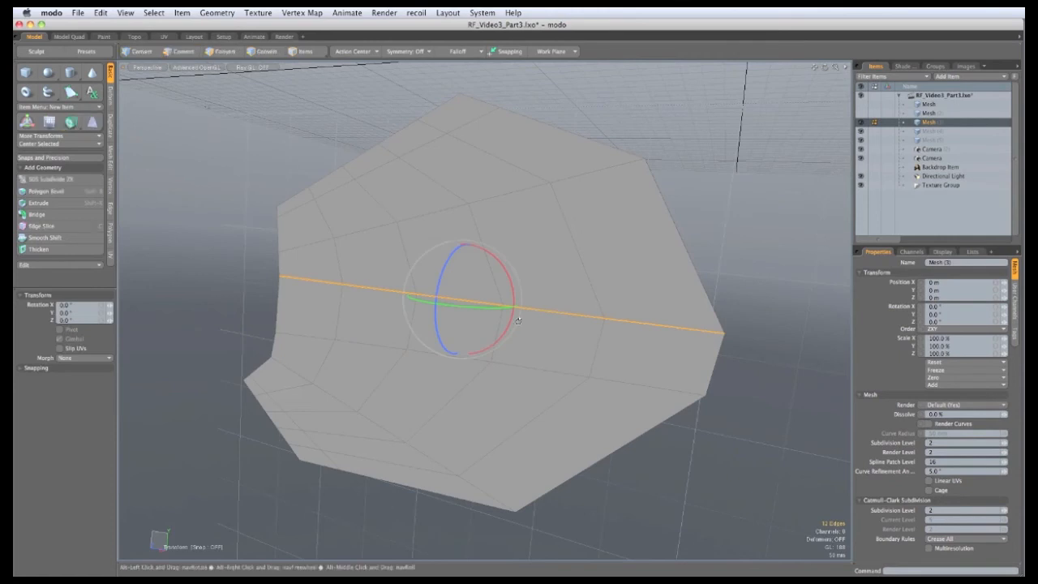
{"action": "left_click_drag", "start_coordinate": [517, 317], "coordinate": [501, 313], "text": "alt"}
{"action": "left_click_drag", "start_coordinate": [496, 257], "coordinate": [454, 286]}
{"action": "key", "text": "w"}
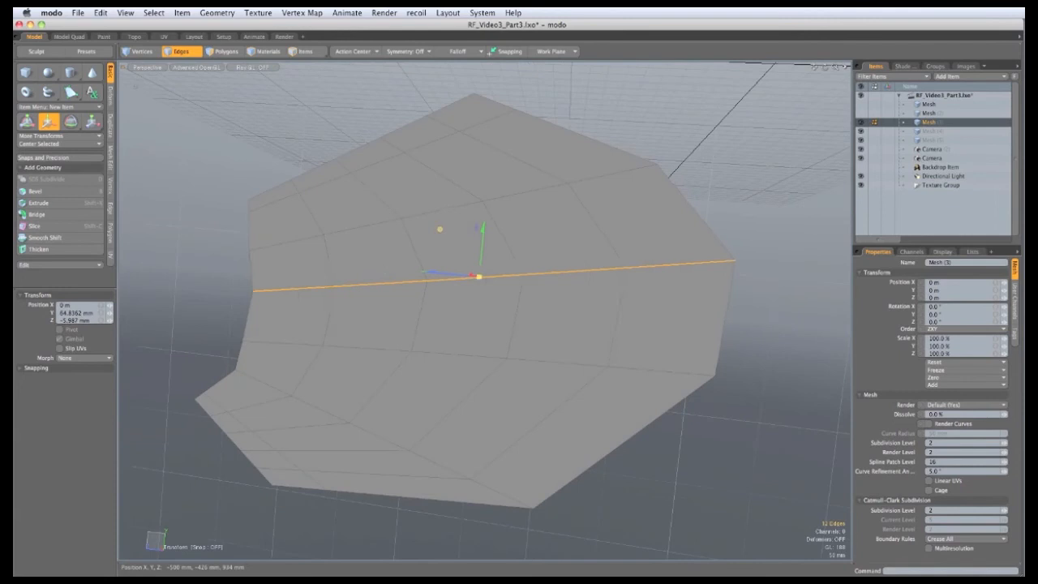
{"action": "left_click_drag", "start_coordinate": [439, 231], "coordinate": [440, 234]}
Step: Rotate the lower beveled edge loop so that it follows the fin's fanned edge flow
{"action": "key", "text": "space"}
{"action": "left_click_drag", "start_coordinate": [449, 354], "coordinate": [324, 250], "text": "alt"}
{"action": "key", "text": "e"}
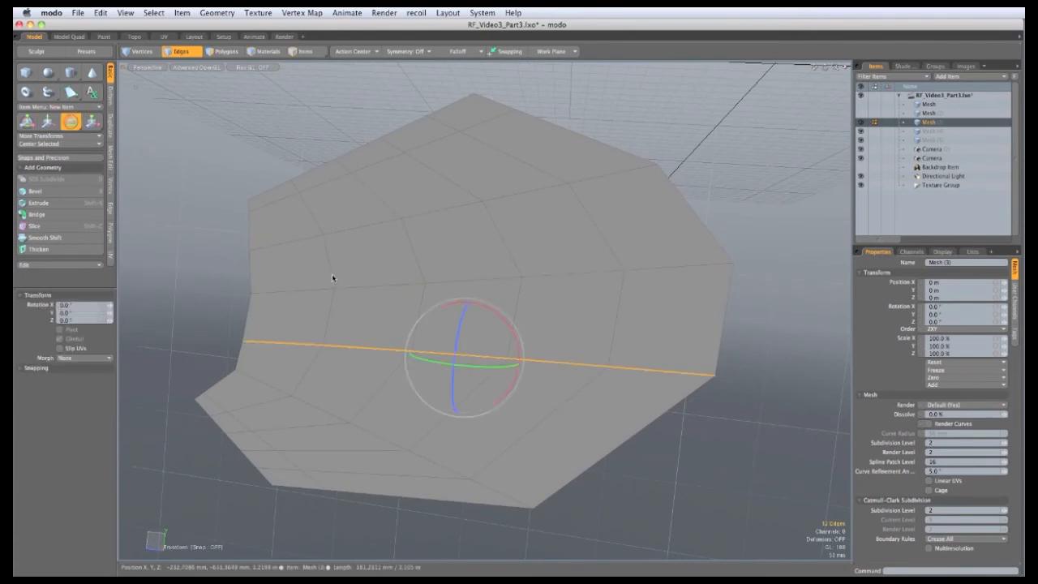
{"action": "left_click_drag", "start_coordinate": [487, 303], "coordinate": [496, 329]}
{"action": "left_click_drag", "start_coordinate": [497, 329], "coordinate": [500, 341]}
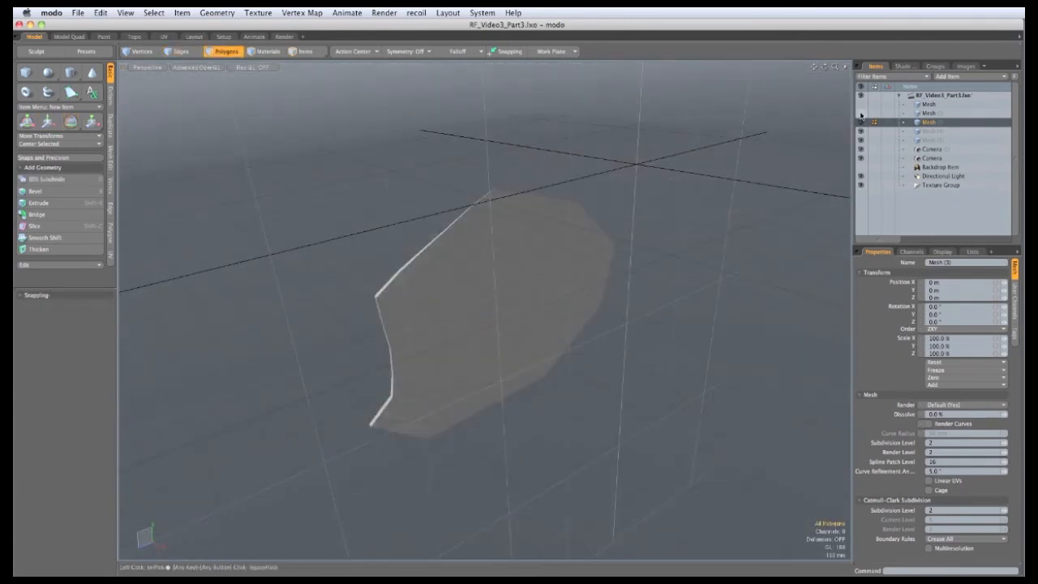
Step: Show the fish body mesh again and move the fin sideways out of the body along X
{"action": "left_click", "coordinate": [862, 114]}
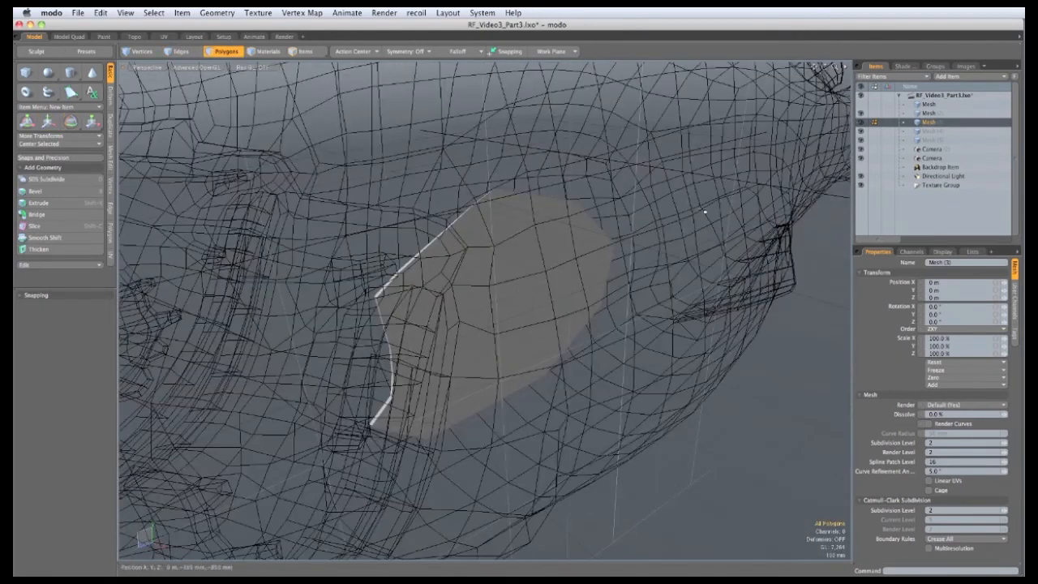
{"action": "scroll", "coordinate": [519, 244], "scroll_direction": "down", "scroll_amount": 5}
{"action": "left_click_drag", "start_coordinate": [487, 235], "coordinate": [552, 271], "text": "alt"}
{"action": "left_click", "coordinate": [48, 121]}
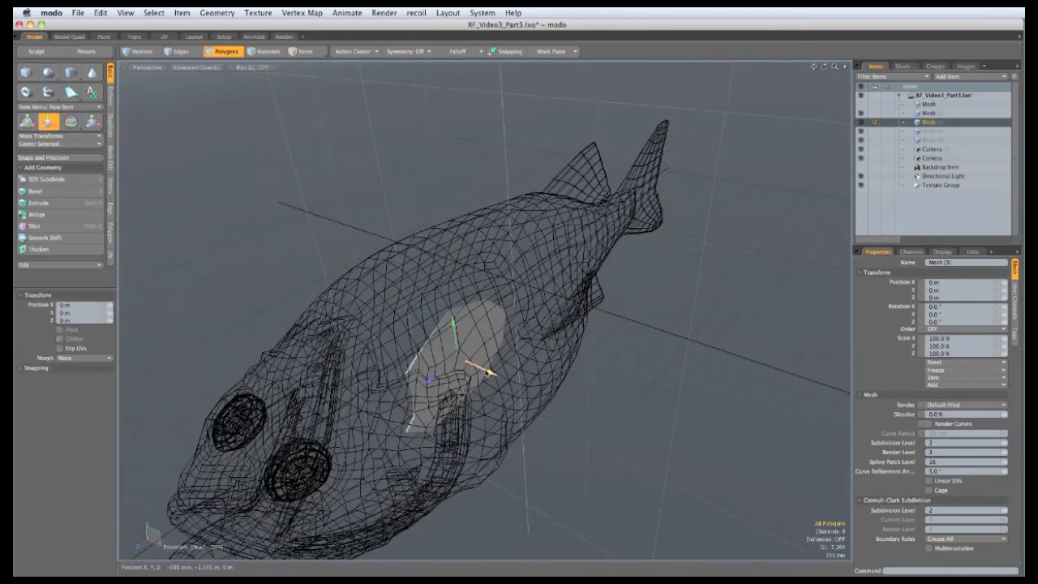
{"action": "left_click_drag", "start_coordinate": [488, 373], "coordinate": [595, 423]}
Step: Rotate the fin so it flares away from the body, and adjust its position beside the fish
{"action": "left_click_drag", "start_coordinate": [194, 219], "coordinate": [257, 243], "text": "alt"}
{"action": "key", "text": "e"}
{"action": "left_click_drag", "start_coordinate": [566, 444], "coordinate": [729, 260]}
{"action": "key", "text": "w"}
{"action": "left_click_drag", "start_coordinate": [727, 249], "coordinate": [703, 372]}
{"action": "key", "text": "super+z"}
{"action": "left_click_drag", "start_coordinate": [651, 321], "coordinate": [503, 329], "text": "alt"}
{"action": "key", "text": "3"}
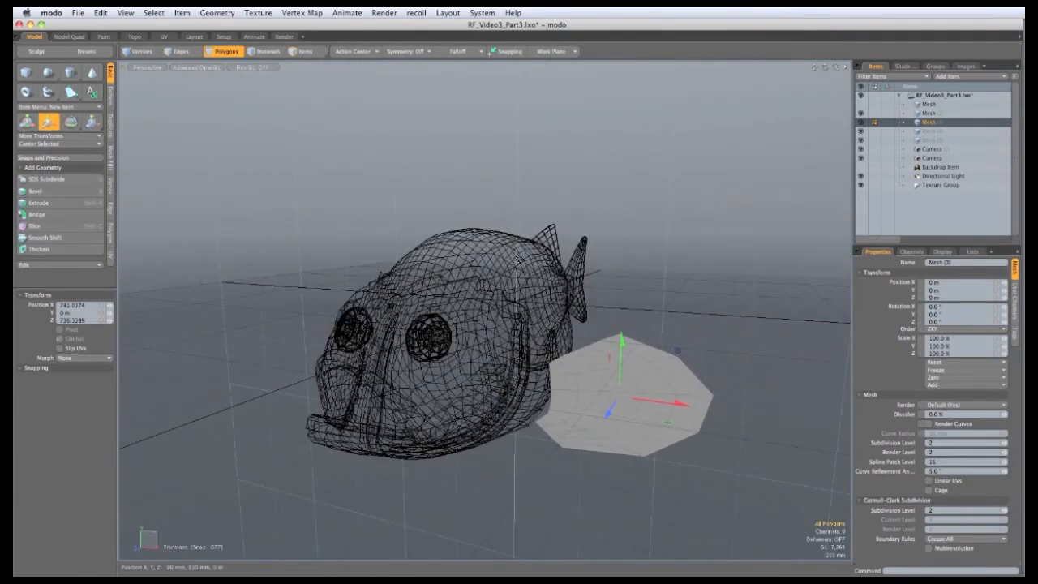
Step: Mirror the pectoral fin across the X axis about the origin to create the fin on the opposite side
{"action": "left_click", "coordinate": [112, 141]}
{"action": "left_click", "coordinate": [38, 81]}
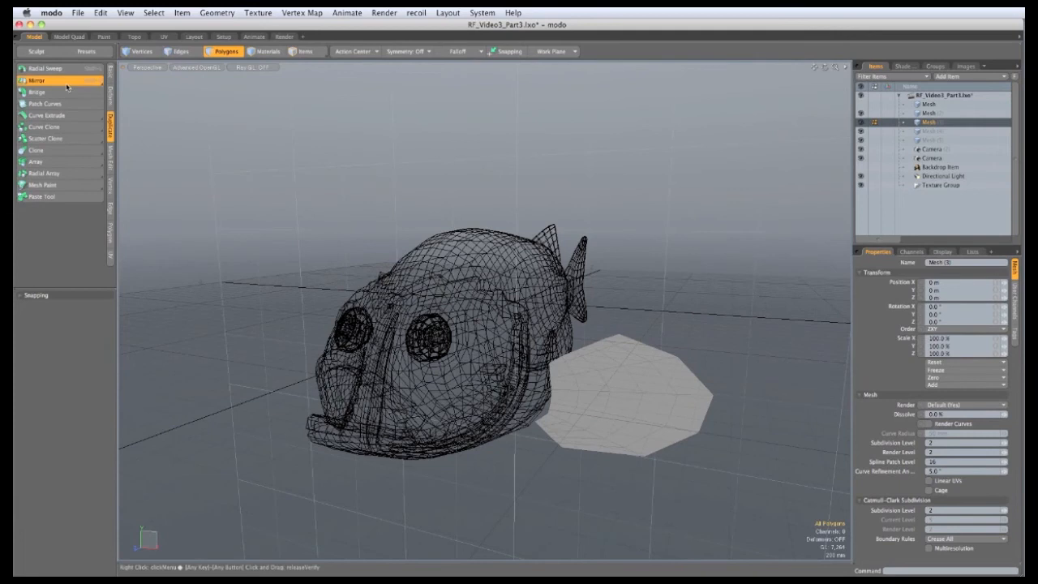
{"action": "left_click", "coordinate": [354, 51]}
{"action": "left_click", "coordinate": [363, 95]}
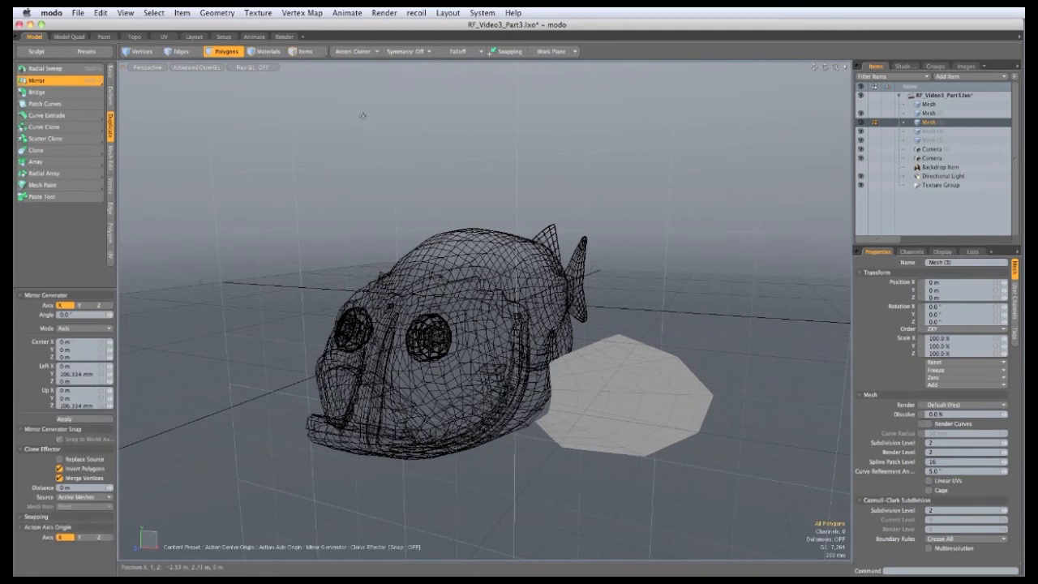
{"action": "left_click", "coordinate": [363, 116]}
{"action": "key", "text": "space"}
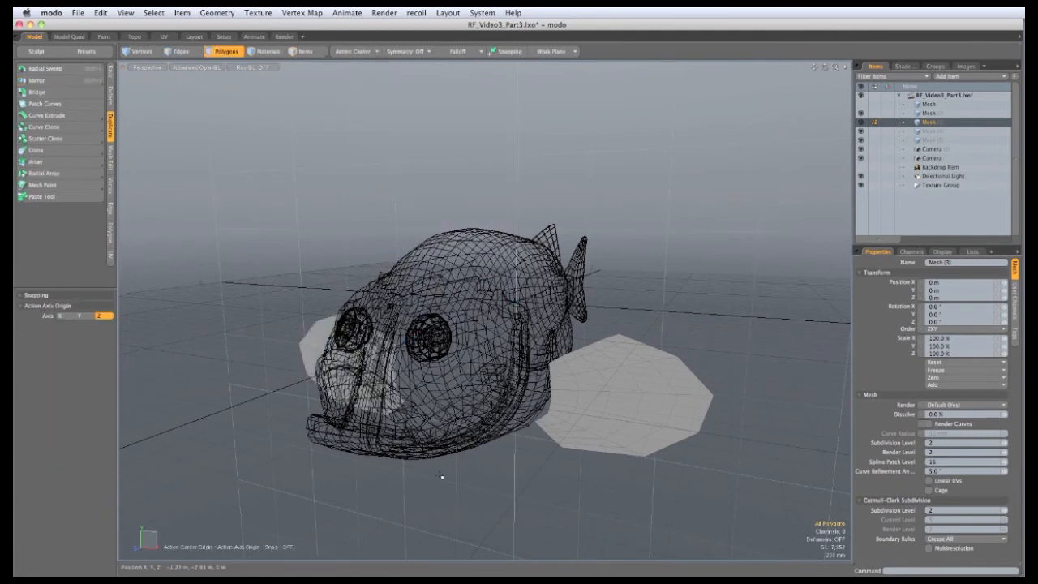
Step: Apply a cylindrical falloff along X and move the pectoral fins with X symmetry to bend their surface
{"action": "left_click_drag", "start_coordinate": [328, 388], "coordinate": [463, 339], "text": "alt"}
{"action": "left_click", "coordinate": [459, 51]}
{"action": "left_click", "coordinate": [482, 82]}
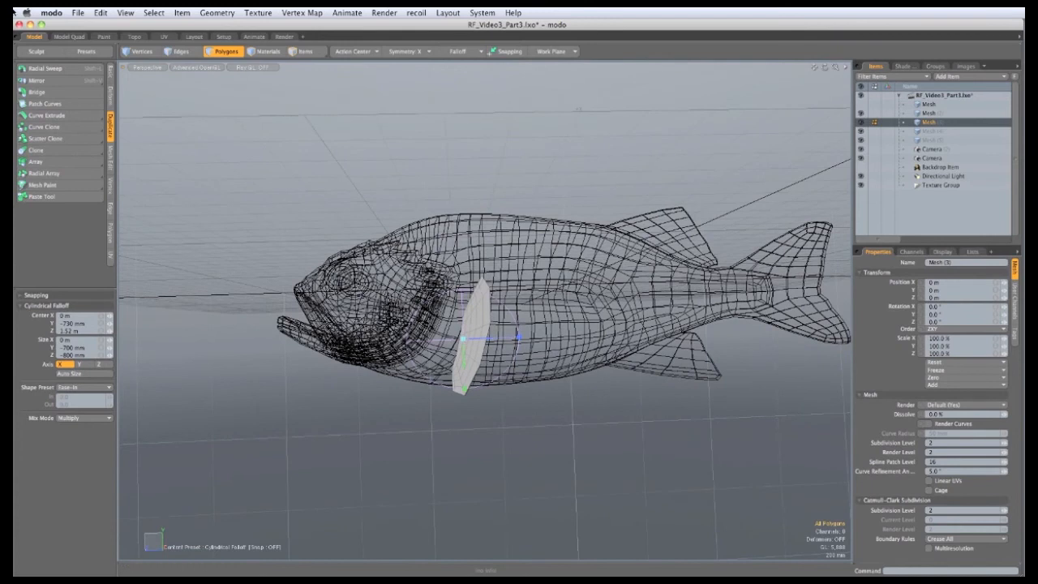
{"action": "key", "text": "w"}
{"action": "left_click_drag", "start_coordinate": [413, 337], "coordinate": [461, 331]}
{"action": "key", "text": "space"}
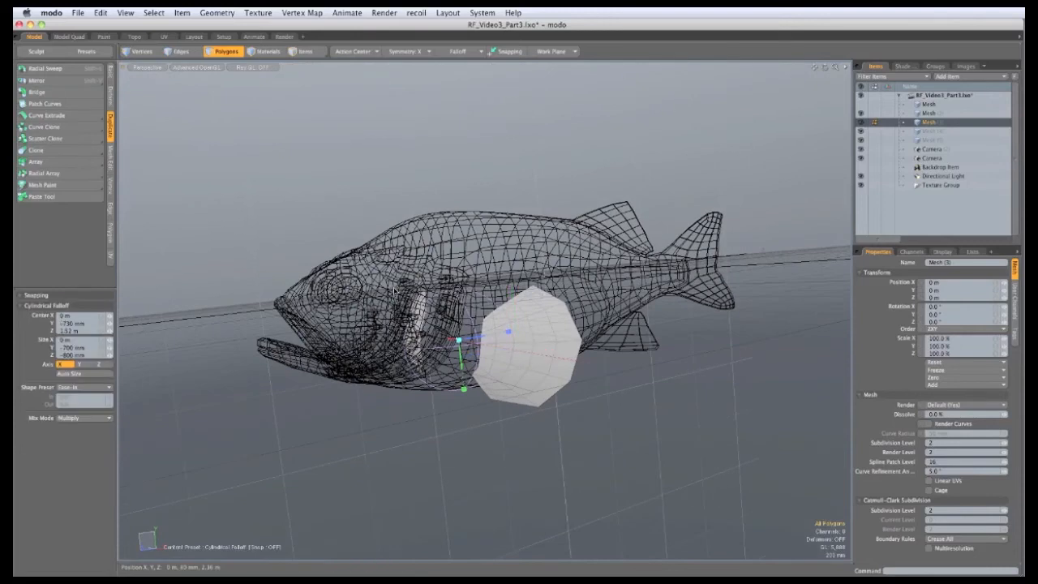
{"action": "key", "text": "space"}
Step: Switch editing from the fin to the fish body mesh and bring the hidden geometry back into view
{"action": "left_click_drag", "start_coordinate": [395, 291], "coordinate": [441, 264], "text": "alt"}
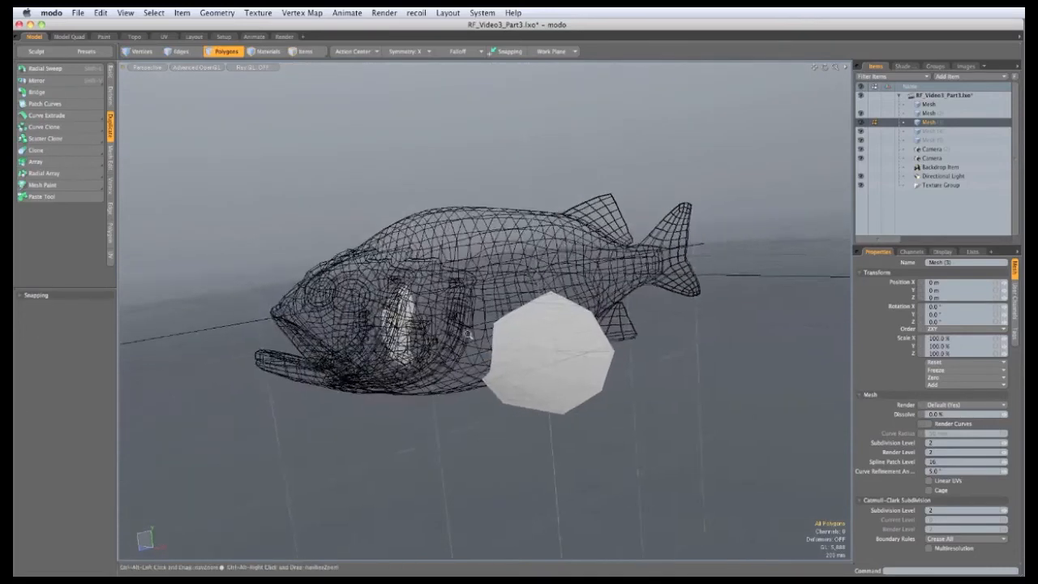
{"action": "scroll", "coordinate": [440, 265], "scroll_direction": "up", "scroll_amount": 2}
{"action": "key", "text": "h"}
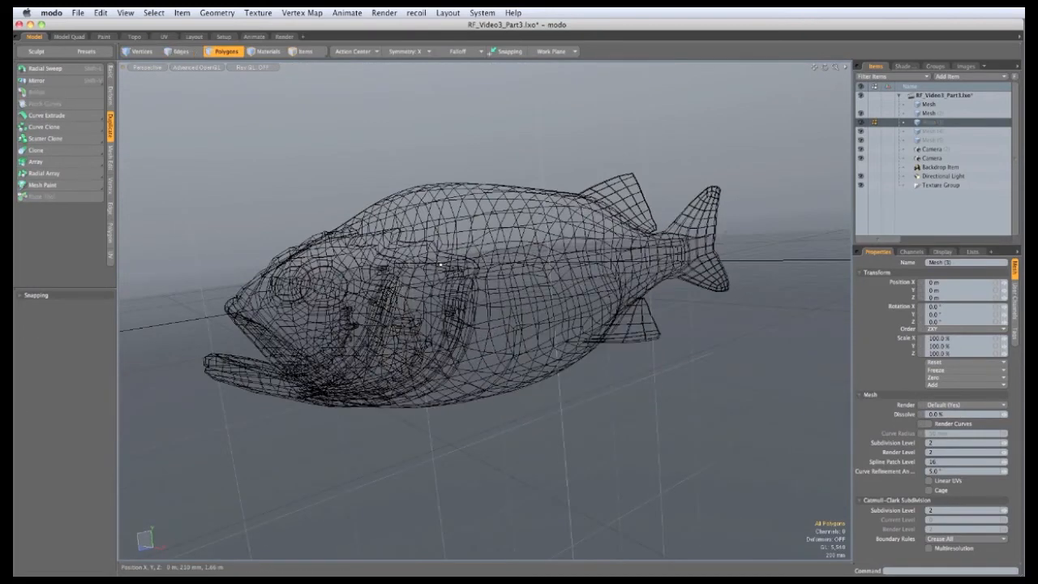
{"action": "left_click", "coordinate": [929, 112]}
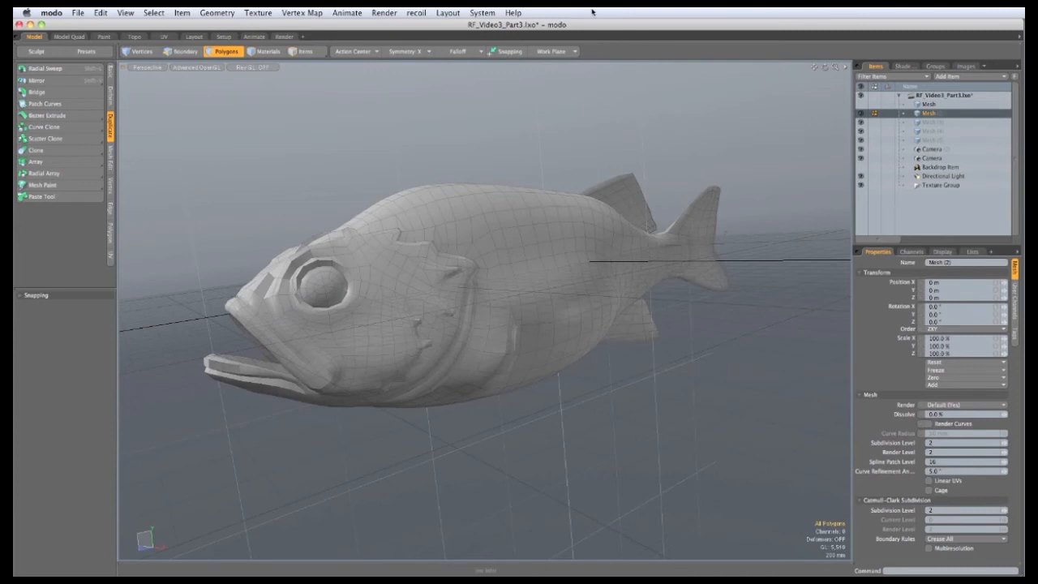
{"action": "key", "text": "u"}
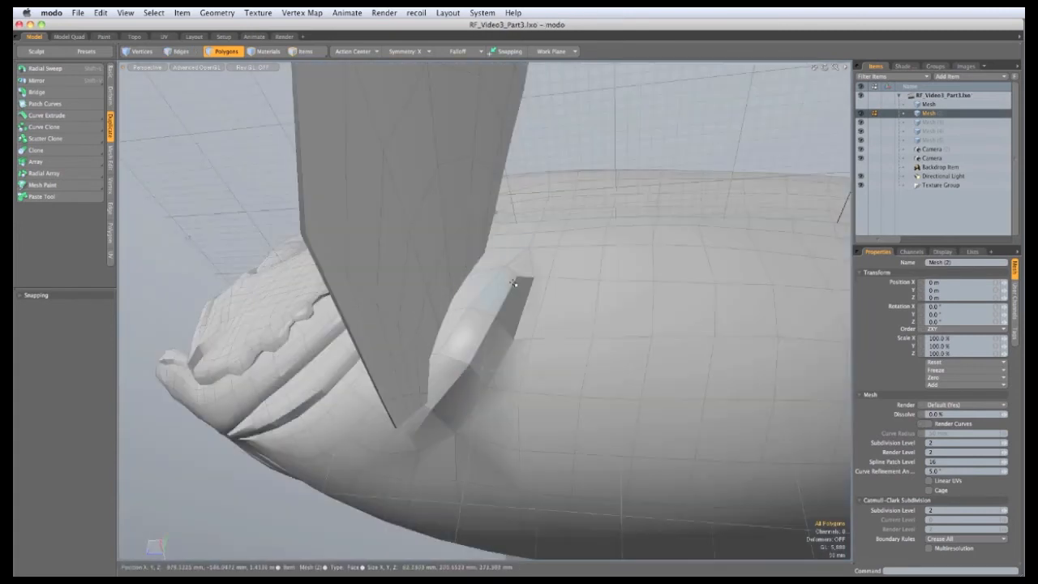
Step: Edge-slice the body from the upper corner of the raised fin base to the edge above, and remove the adjacent diagonal edge
{"action": "left_click_drag", "start_coordinate": [514, 283], "coordinate": [486, 251], "text": "alt"}
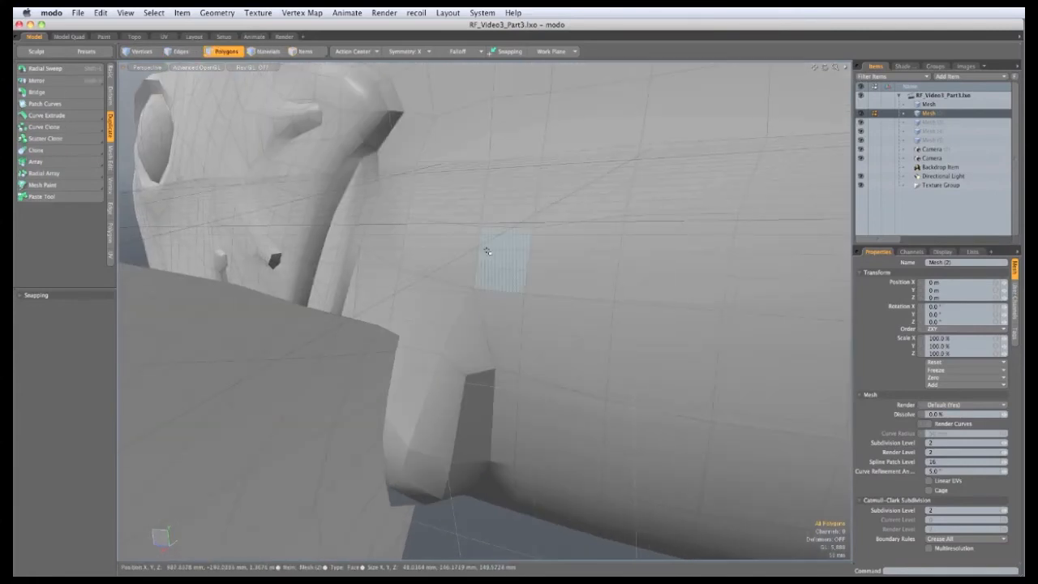
{"action": "left_click", "coordinate": [111, 156]}
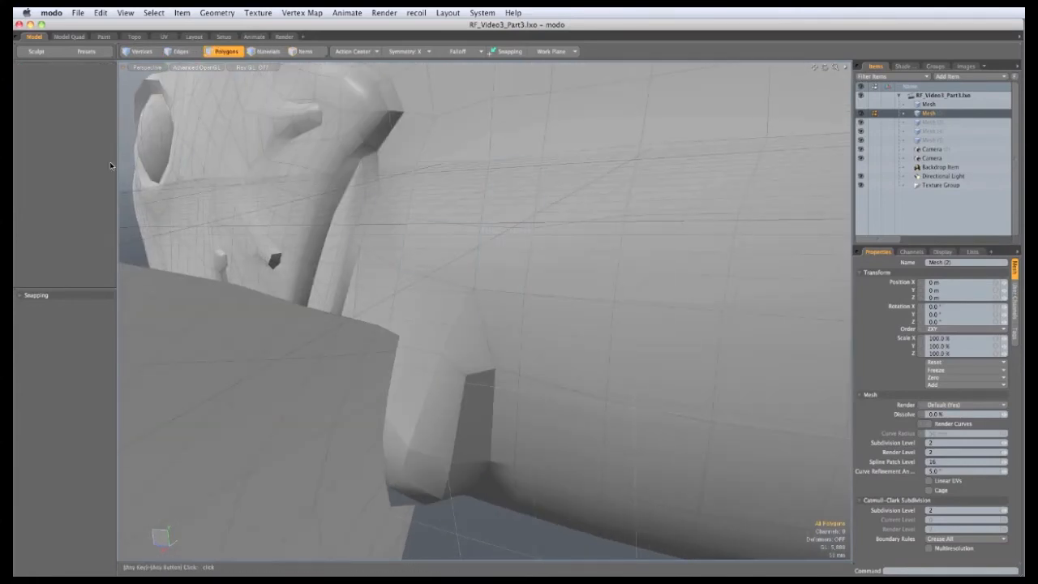
{"action": "left_click", "coordinate": [47, 108]}
{"action": "left_click_drag", "start_coordinate": [474, 338], "coordinate": [507, 365], "text": "alt"}
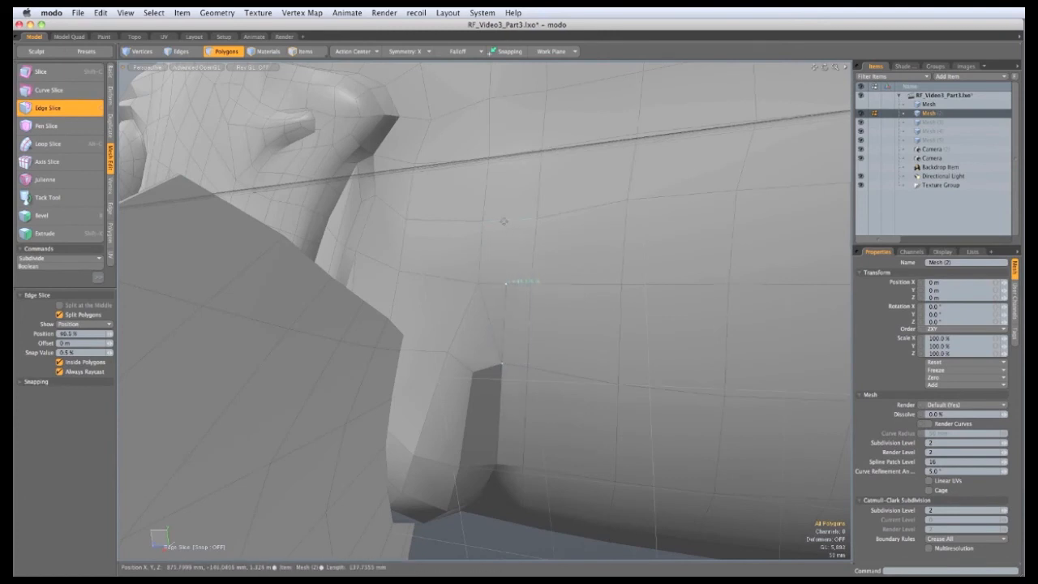
{"action": "key", "text": "space"}
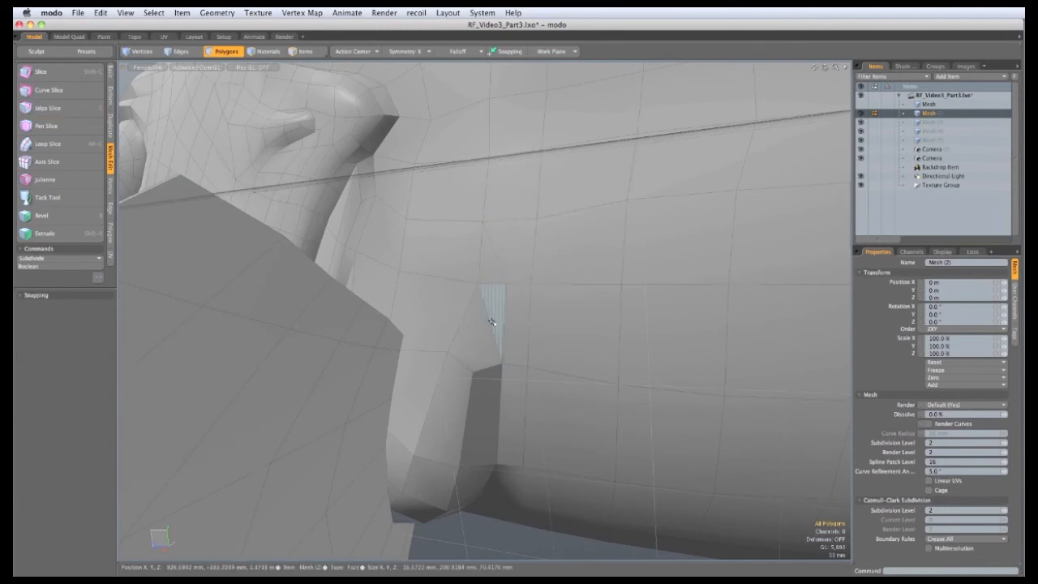
{"action": "left_click", "coordinate": [493, 317]}
{"action": "key", "text": "space"}
{"action": "key", "text": "space"}
{"action": "left_click", "coordinate": [487, 322]}
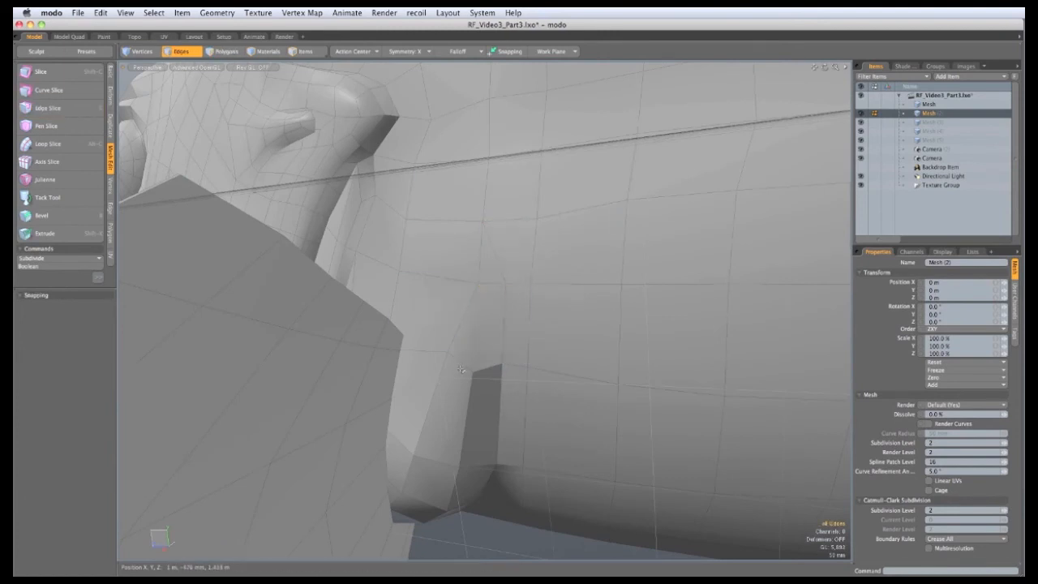
Step: Edge-slice another cut above the fin base to continue the new edge upward along the body
{"action": "left_click", "coordinate": [63, 111]}
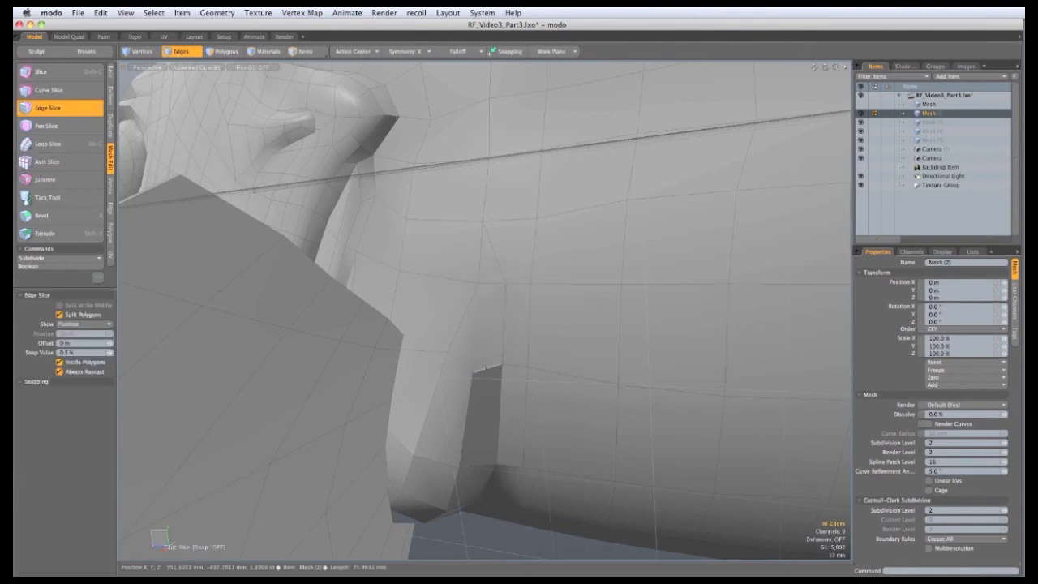
{"action": "left_click", "coordinate": [486, 281]}
{"action": "left_click_drag", "start_coordinate": [301, 280], "coordinate": [438, 317], "text": "alt"}
{"action": "key", "text": "space"}
Step: Reshape the body around the pectoral fin base by moving its edges and polygons with Element Move
{"action": "key", "text": "t"}
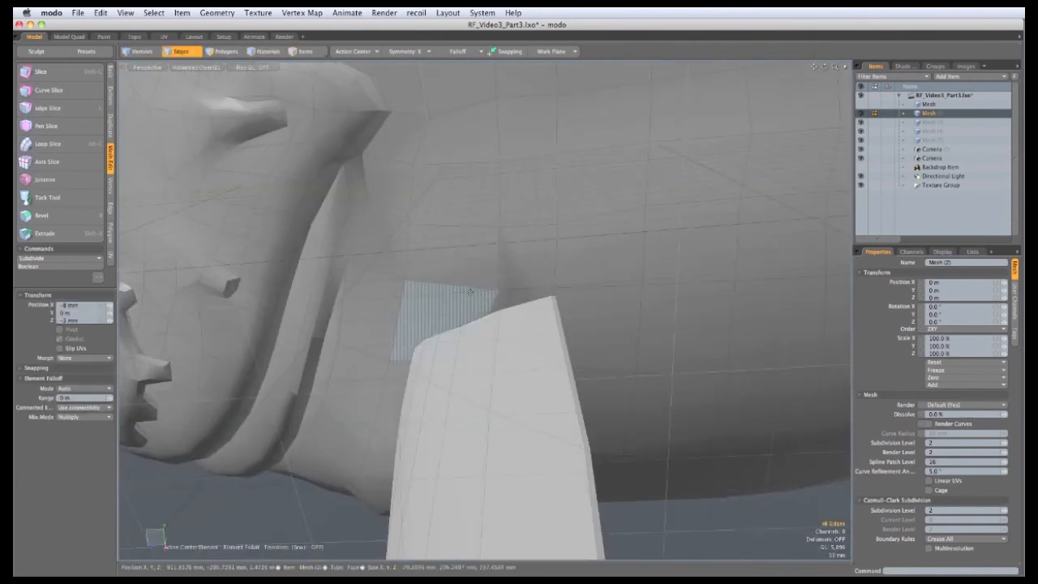
{"action": "mouse_move", "coordinate": [480, 288]}
{"action": "left_mouse_down", "text": "alt"}
{"action": "mouse_move", "coordinate": [389, 272]}
{"action": "mouse_move", "coordinate": [488, 284]}
{"action": "left_mouse_up", "text": "alt"}
{"action": "left_click_drag", "start_coordinate": [294, 191], "coordinate": [433, 270], "text": "alt"}
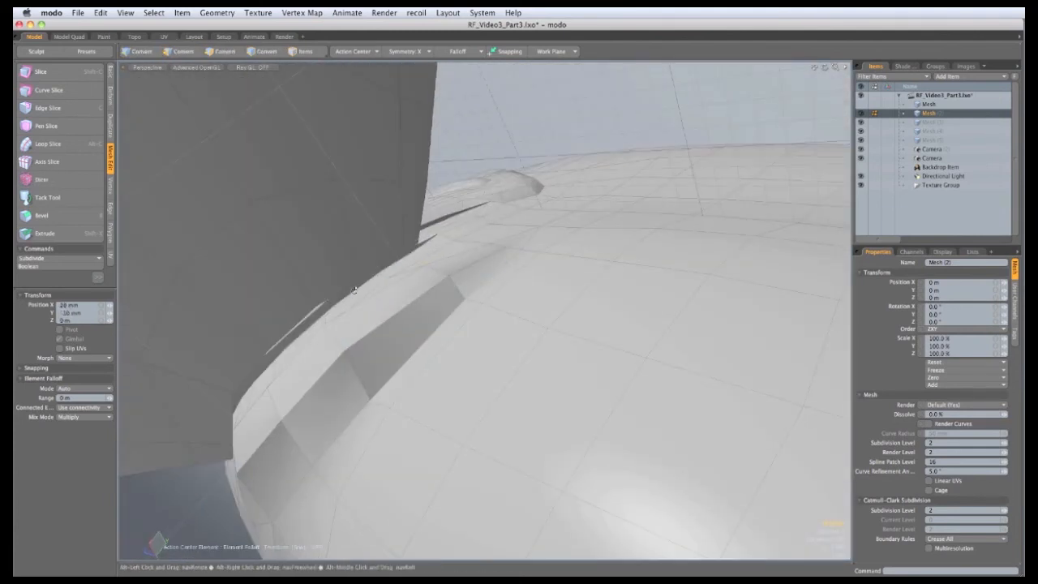
{"action": "left_click_drag", "start_coordinate": [354, 289], "coordinate": [585, 270], "text": "alt"}
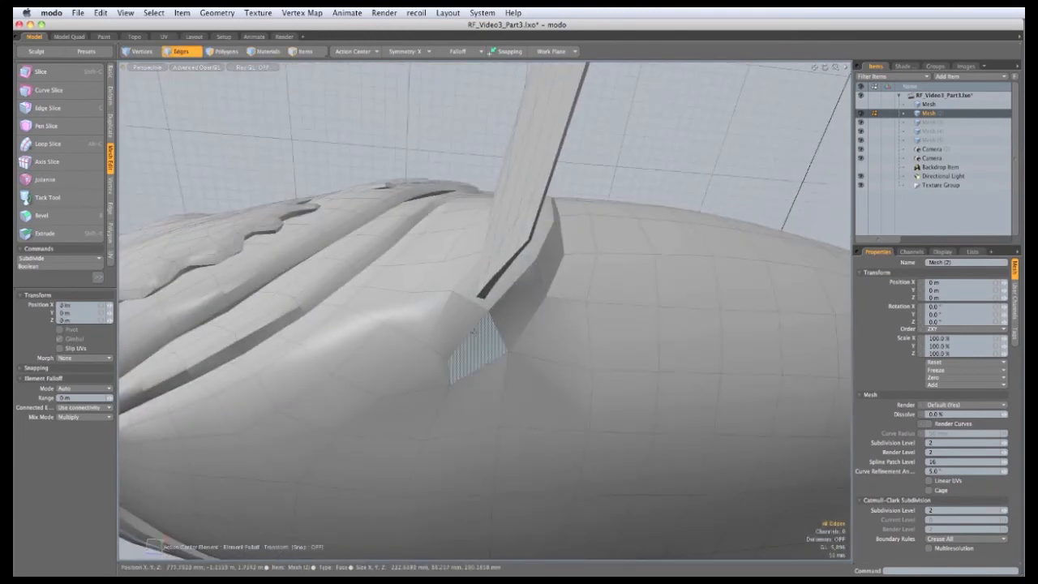
{"action": "left_click_drag", "start_coordinate": [616, 333], "coordinate": [523, 333], "text": "alt"}
{"action": "left_click_drag", "start_coordinate": [533, 272], "coordinate": [554, 276]}
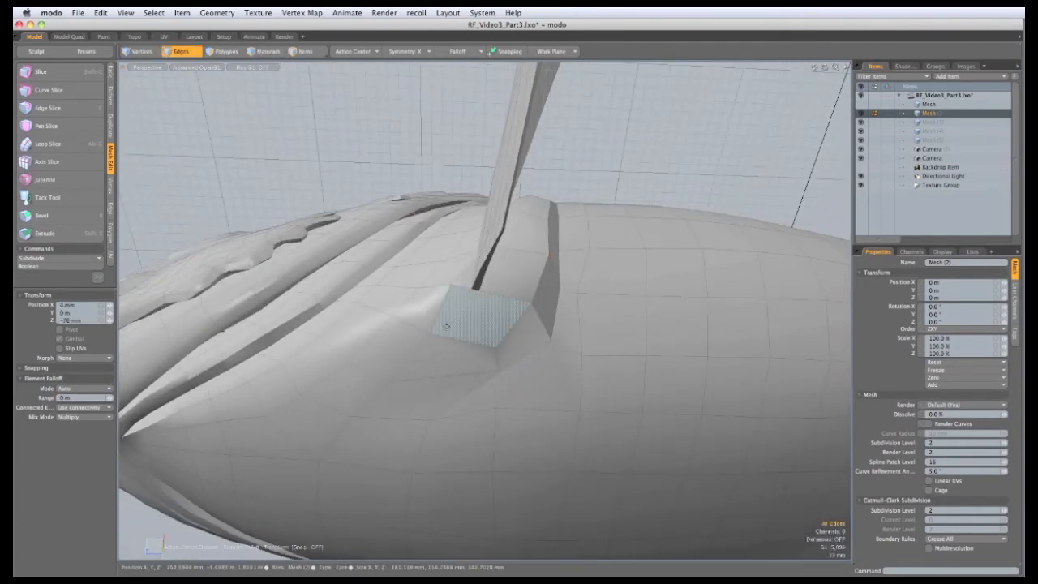
{"action": "left_click_drag", "start_coordinate": [437, 322], "coordinate": [478, 319]}
{"action": "key", "text": "space"}
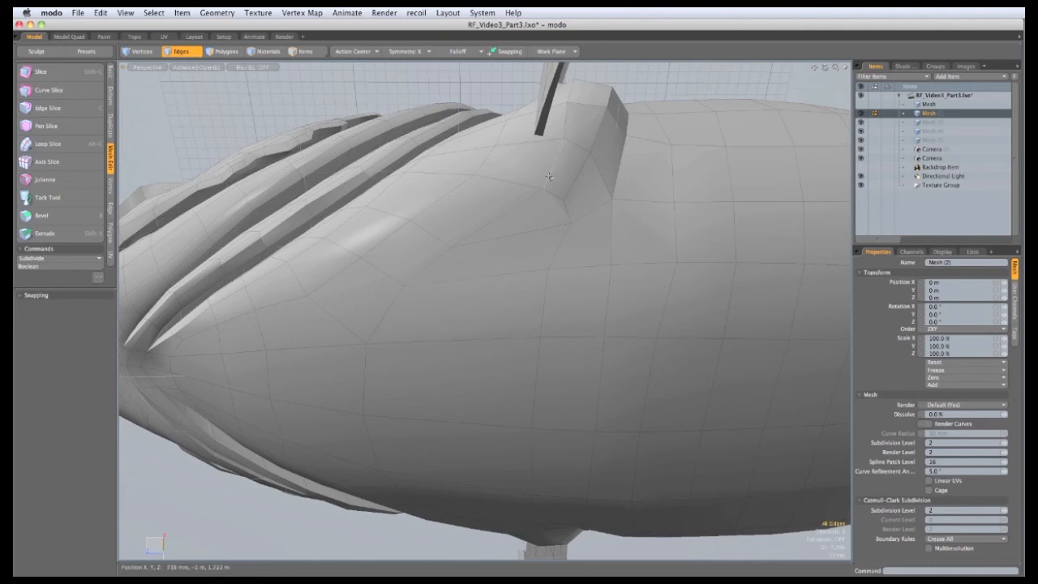
Step: Edge-slice new edges between the fin base and the gill, including a diagonal cut on the underside
{"action": "left_click", "coordinate": [514, 238]}
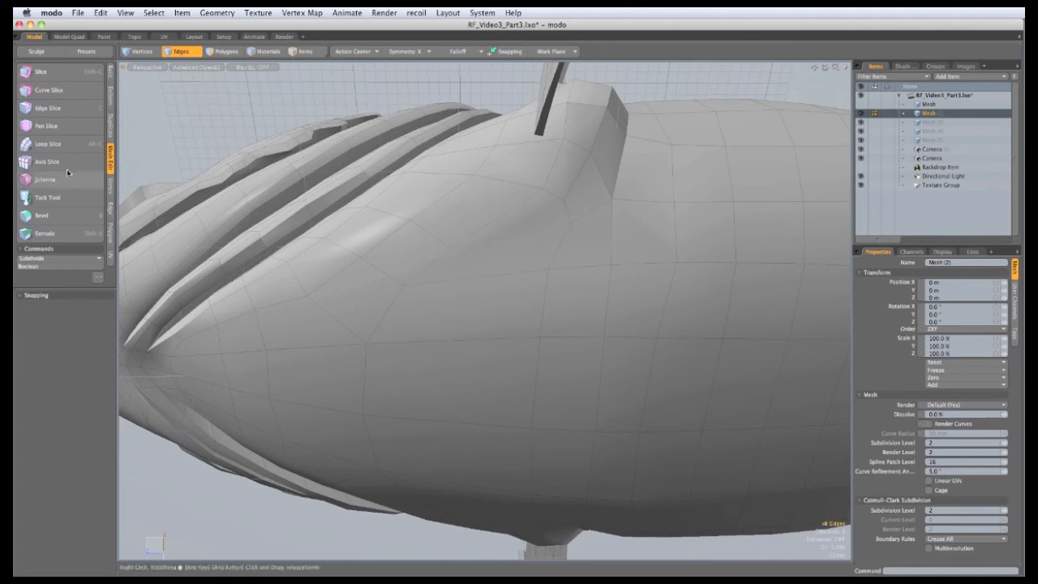
{"action": "left_click", "coordinate": [48, 108]}
{"action": "left_click", "coordinate": [543, 190]}
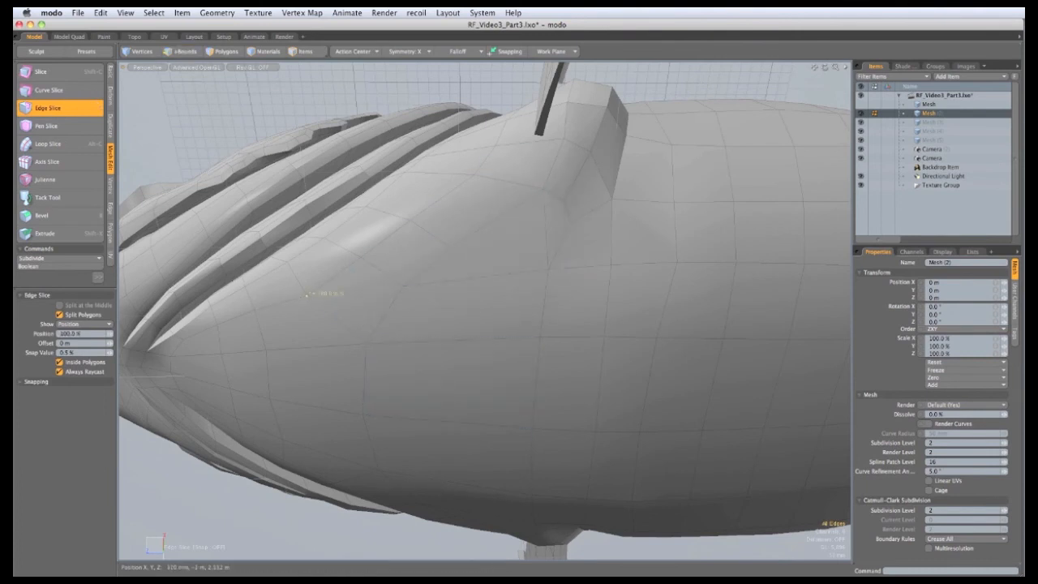
{"action": "left_click", "coordinate": [305, 297]}
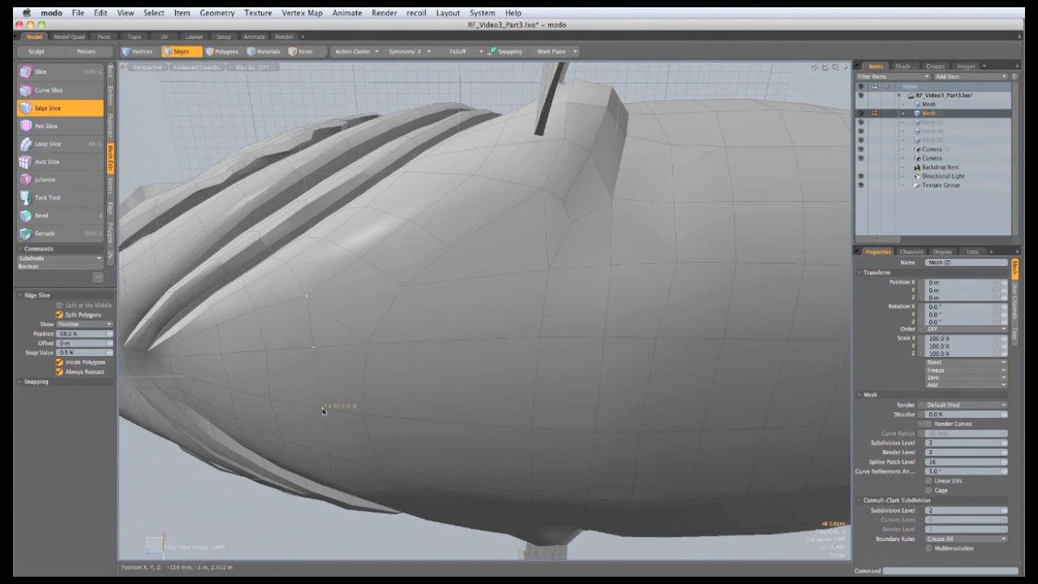
{"action": "left_click", "coordinate": [364, 341]}
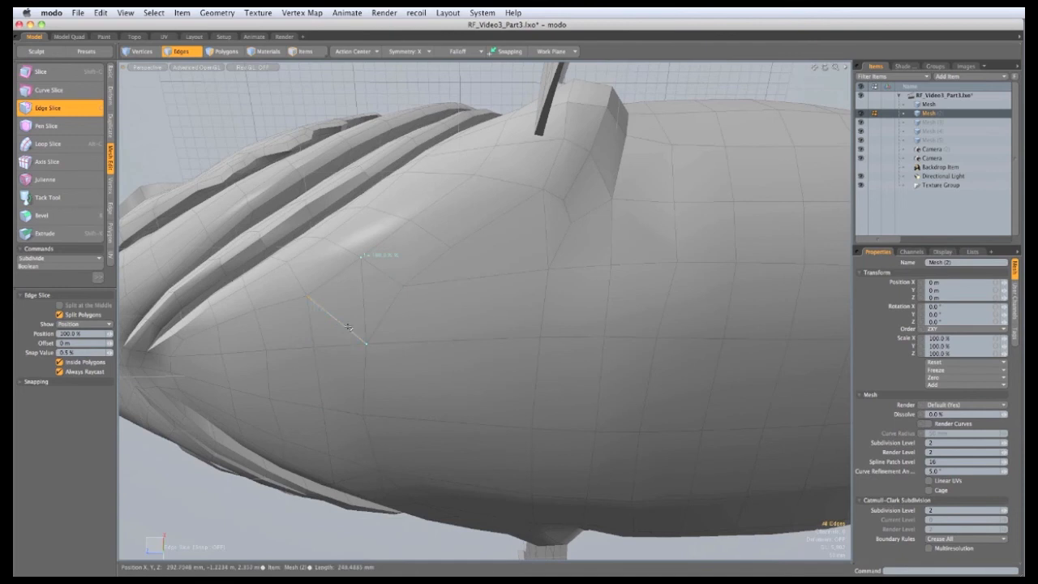
{"action": "key", "text": "space"}
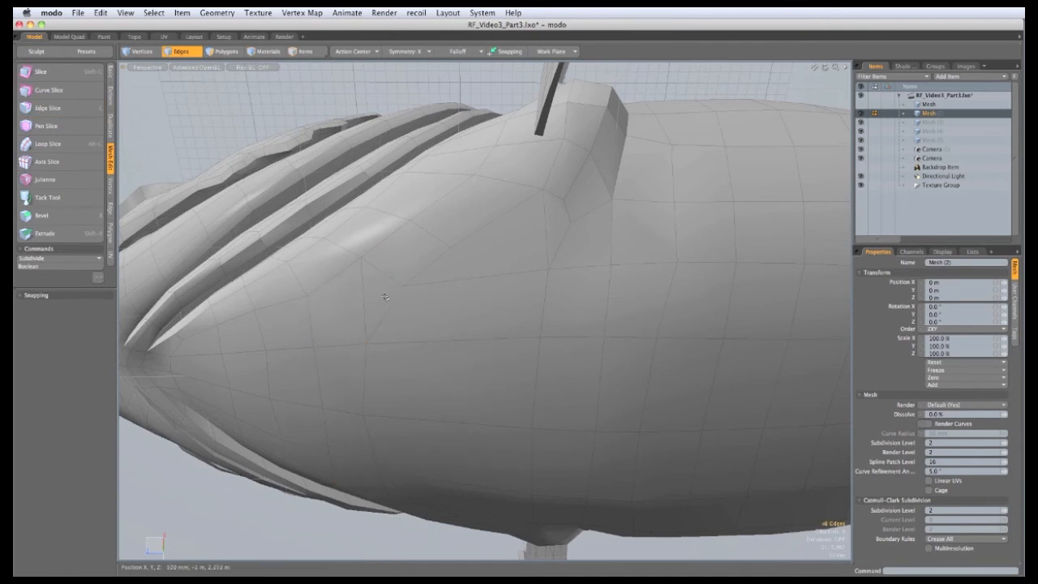
Step: Delete the leftover edges between the gill and the fin base to clean up the edge flow
{"action": "key", "text": "Delete"}
{"action": "left_click_drag", "start_coordinate": [503, 462], "coordinate": [557, 502], "text": "alt"}
{"action": "left_click_drag", "start_coordinate": [525, 295], "coordinate": [443, 270]}
{"action": "key", "text": "Delete"}
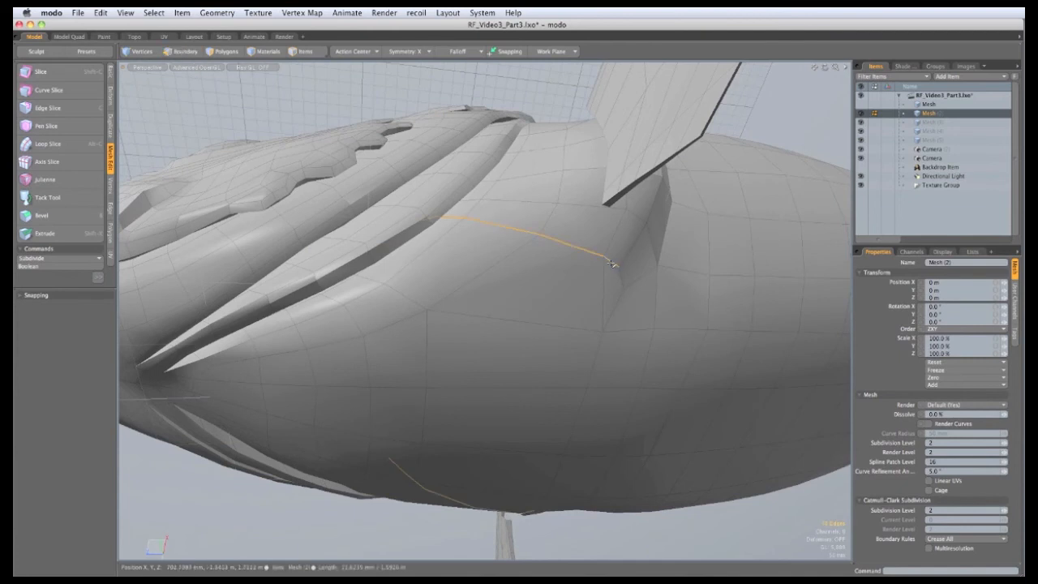
Step: Select the short row of edges running from the gill toward the fin base and slide it about 38 %
{"action": "left_click_drag", "start_coordinate": [579, 245], "coordinate": [616, 265], "text": "ctrl"}
{"action": "left_click_drag", "start_coordinate": [549, 252], "coordinate": [519, 292], "text": "alt"}
{"action": "left_click", "coordinate": [111, 208]}
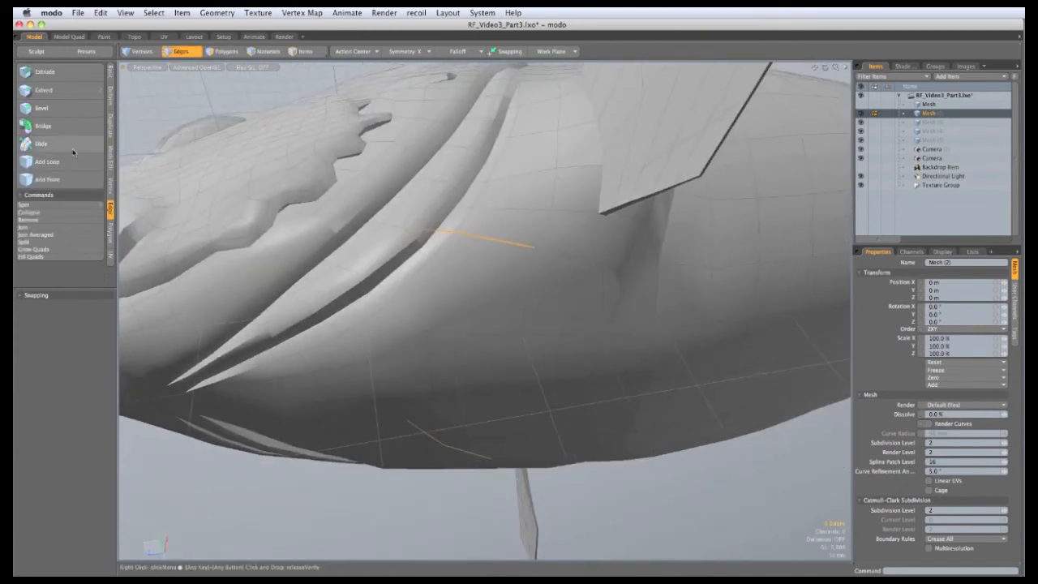
{"action": "left_click", "coordinate": [41, 144]}
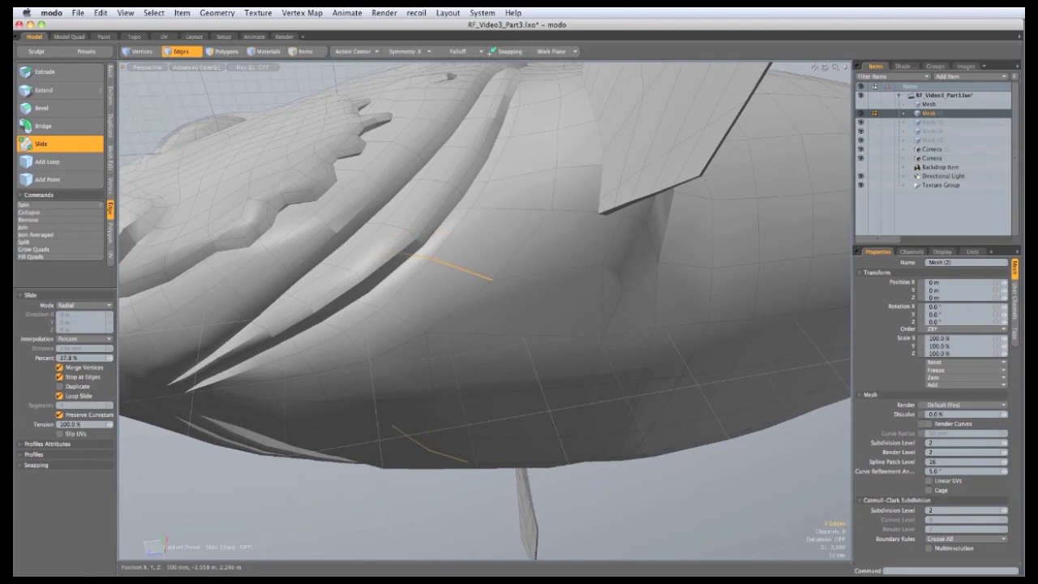
{"action": "mouse_move", "coordinate": [479, 221]}
{"action": "left_mouse_down", "text": "alt"}
{"action": "mouse_move", "coordinate": [477, 257]}
{"action": "mouse_move", "coordinate": [478, 228]}
{"action": "left_mouse_up", "text": "alt"}
{"action": "key", "text": "space"}
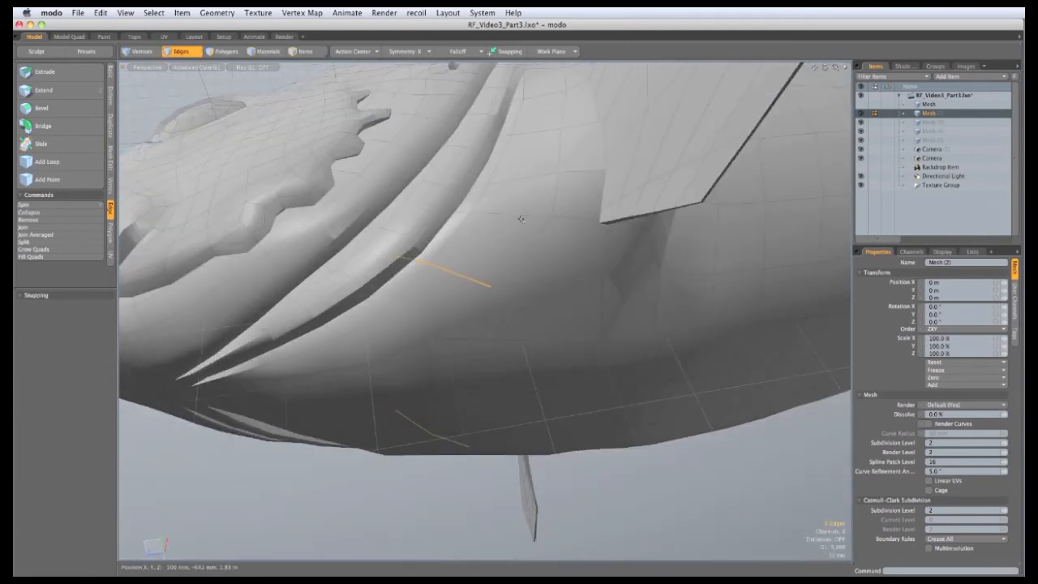
Step: Slide the next row of edges above toward the belly to even out the spacing, and clear the edge selection
{"action": "left_click", "coordinate": [534, 213]}
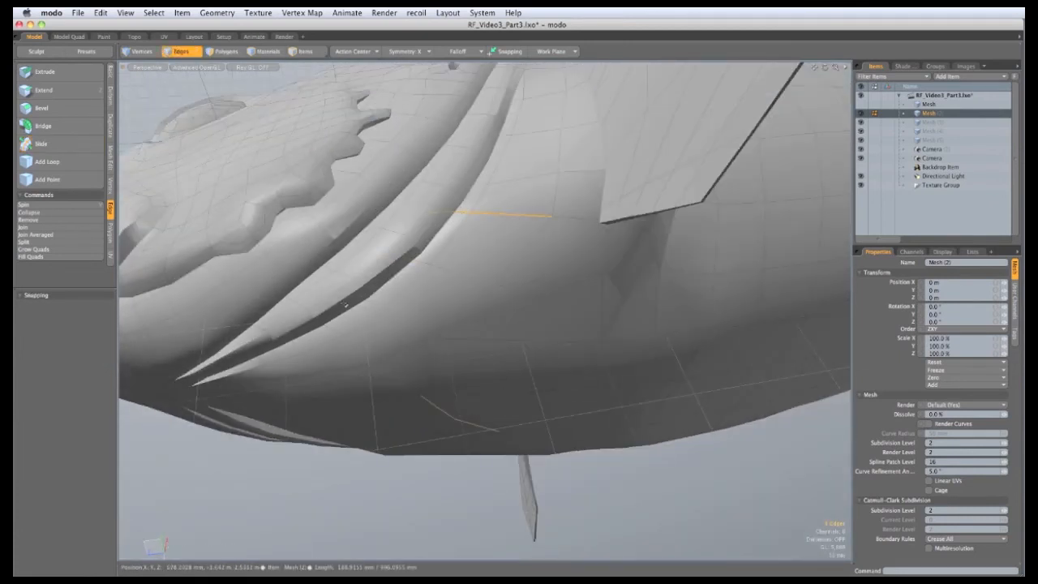
{"action": "left_click", "coordinate": [65, 144]}
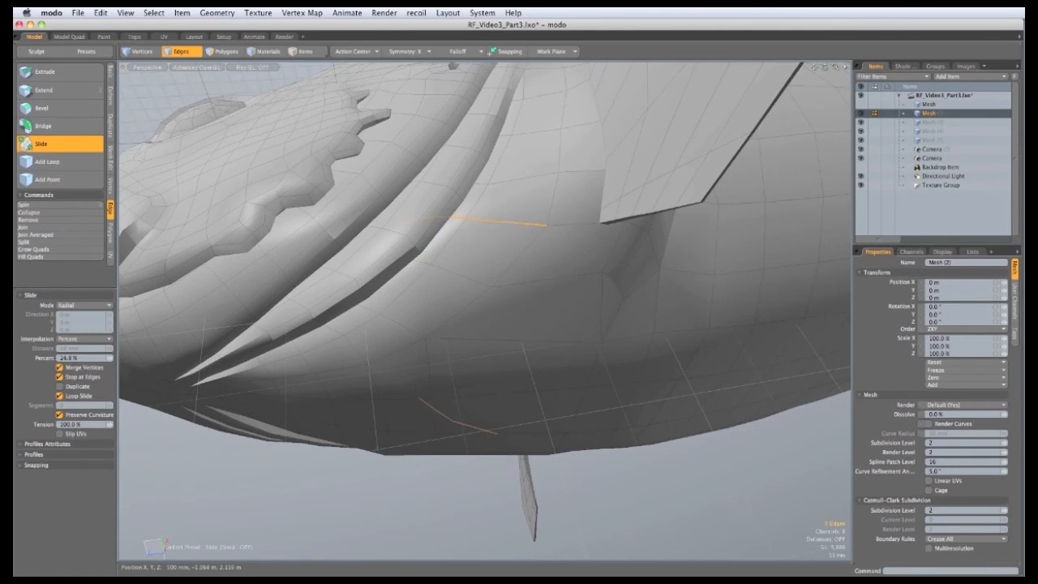
{"action": "key", "text": "space"}
{"action": "scroll", "coordinate": [479, 235], "scroll_direction": "down", "scroll_amount": 5}
{"action": "left_click_drag", "start_coordinate": [479, 235], "coordinate": [440, 254], "text": "alt"}
{"action": "left_click", "coordinate": [394, 496]}
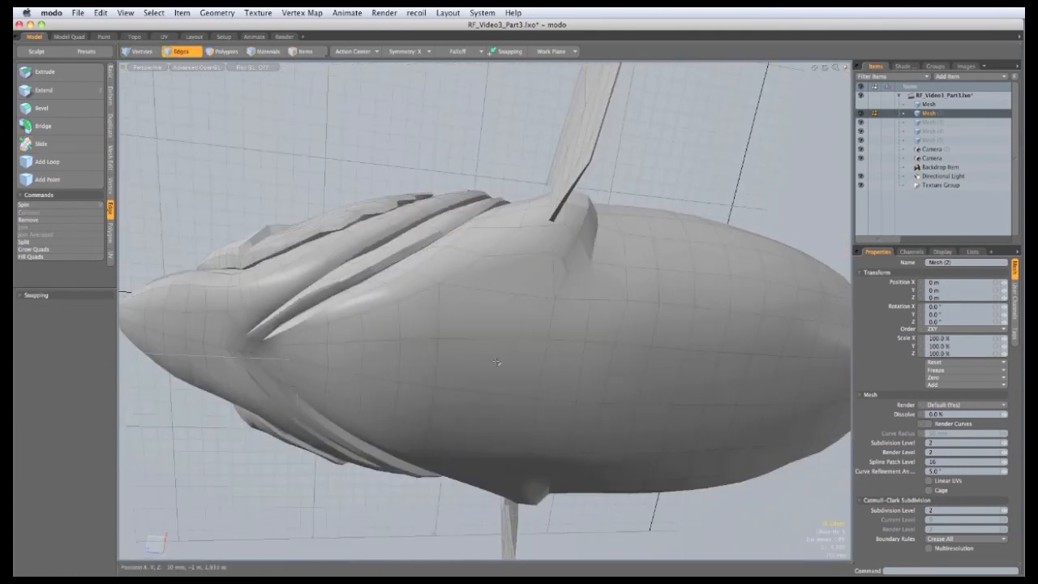
Step: Select the band of body polygons between the pectoral fin bases and the belly, bevel it with a 52 mm inset, and clear the selection
{"action": "key", "text": "space"}
{"action": "mouse_move", "coordinate": [504, 371]}
{"action": "left_mouse_down"}
{"action": "mouse_move", "coordinate": [514, 315]}
{"action": "mouse_move", "coordinate": [549, 285]}
{"action": "mouse_move", "coordinate": [554, 156]}
{"action": "mouse_move", "coordinate": [564, 169]}
{"action": "left_mouse_up"}
{"action": "left_click", "coordinate": [557, 264], "text": "shift"}
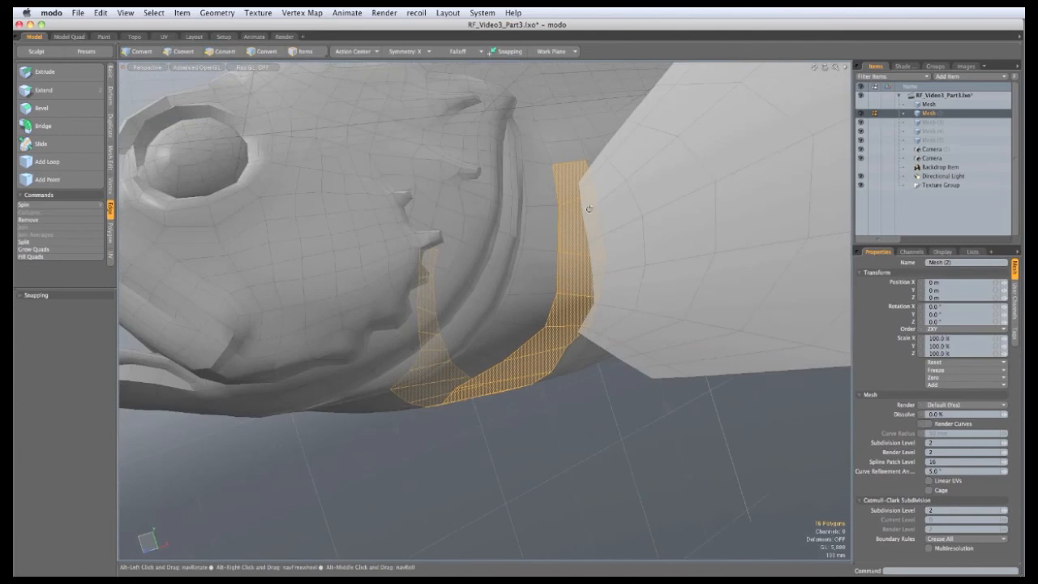
{"action": "left_click_drag", "start_coordinate": [506, 435], "coordinate": [477, 331], "text": "alt"}
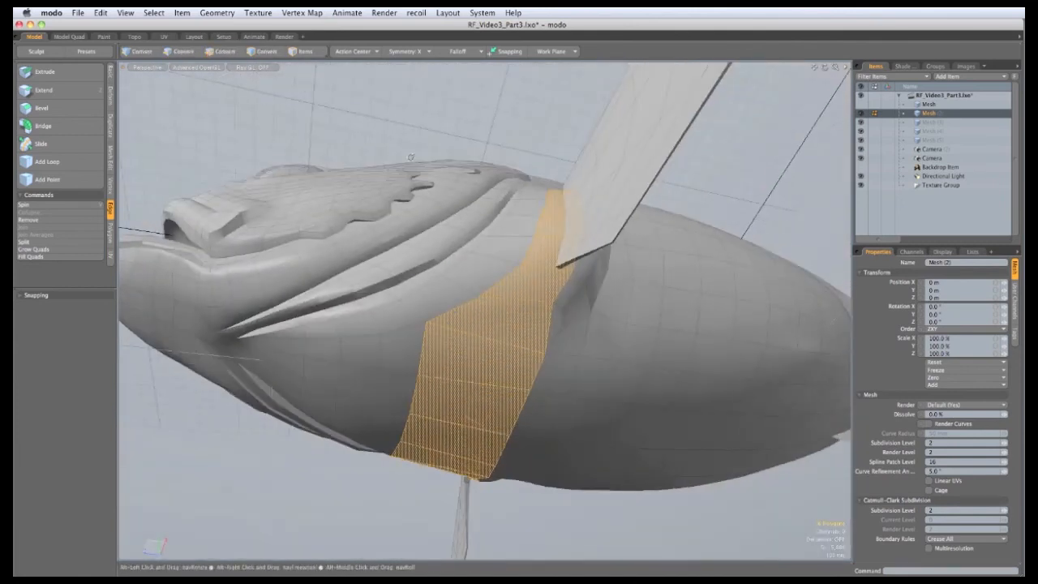
{"action": "key", "text": "b"}
{"action": "left_click", "coordinate": [486, 291]}
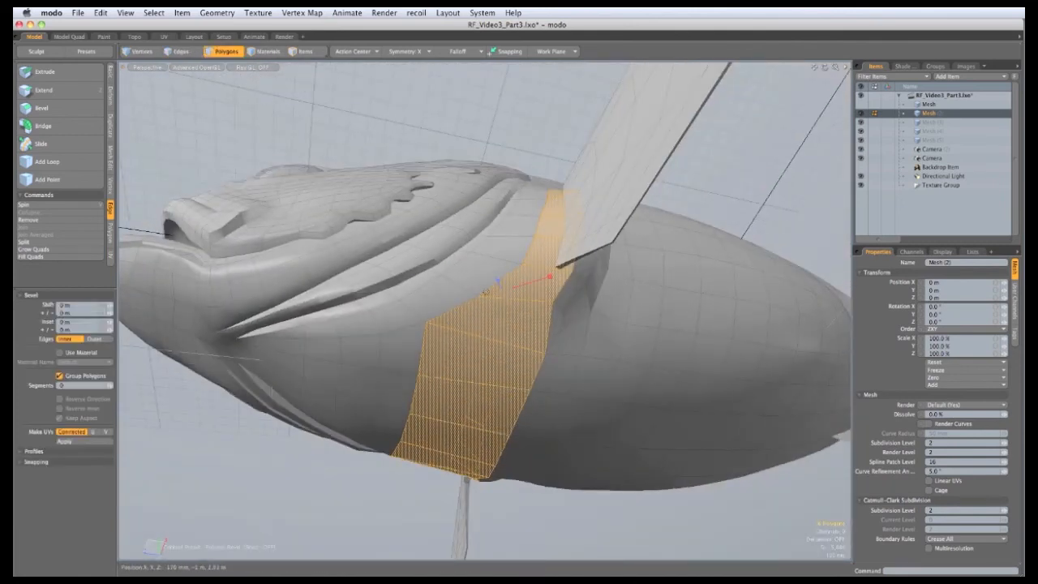
{"action": "left_click_drag", "start_coordinate": [548, 277], "coordinate": [555, 276]}
{"action": "left_click_drag", "start_coordinate": [531, 349], "coordinate": [572, 447], "text": "alt"}
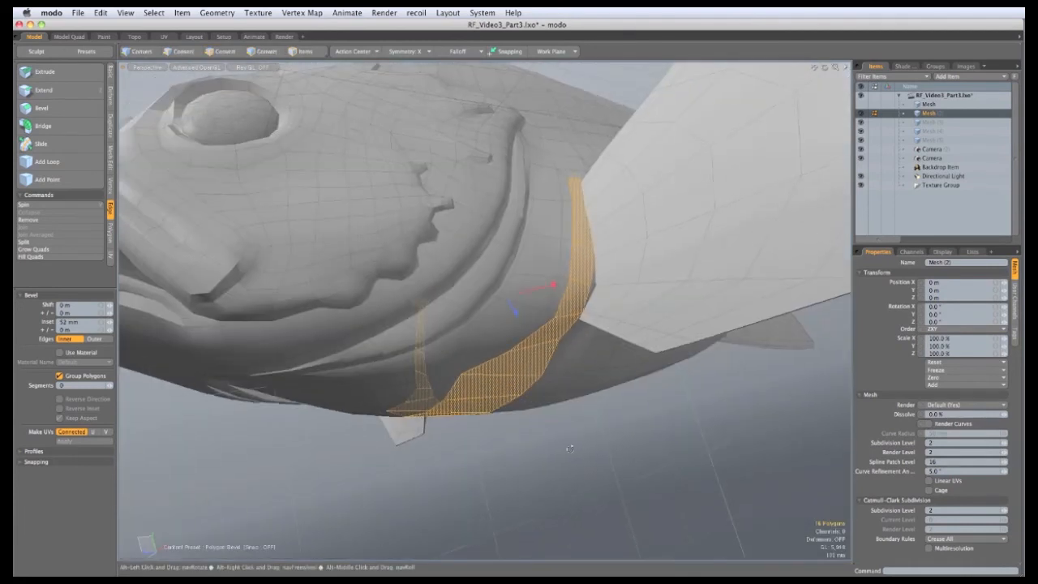
{"action": "key", "text": "q"}
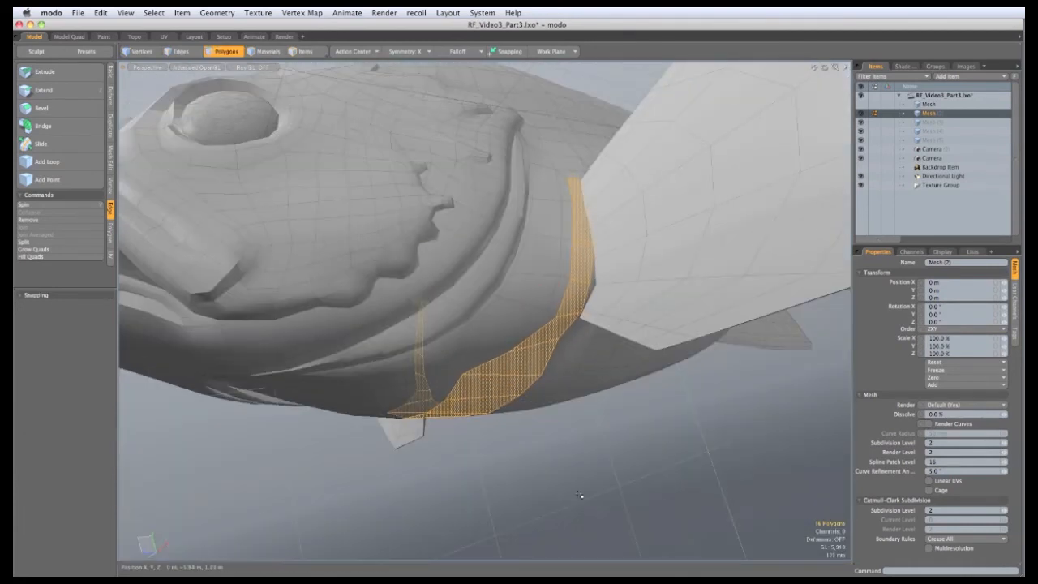
{"action": "left_click", "coordinate": [581, 495]}
Step: Move individual mesh elements on the underside near the fin base to even out the new edge flow
{"action": "left_click_drag", "start_coordinate": [524, 521], "coordinate": [470, 323], "text": "alt"}
{"action": "key", "text": "t"}
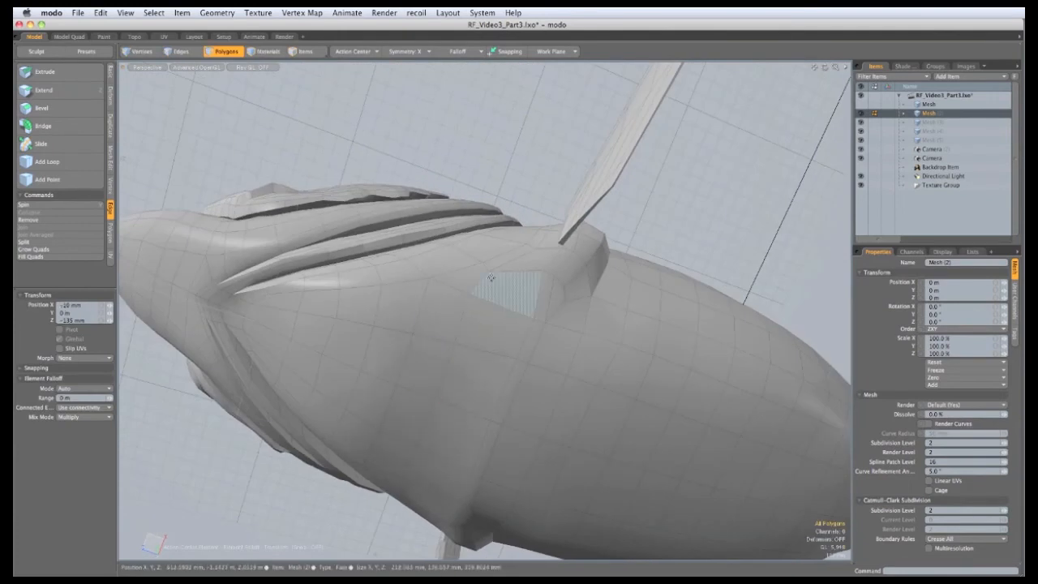
{"action": "left_click_drag", "start_coordinate": [491, 272], "coordinate": [489, 271]}
{"action": "left_click_drag", "start_coordinate": [521, 346], "coordinate": [505, 342]}
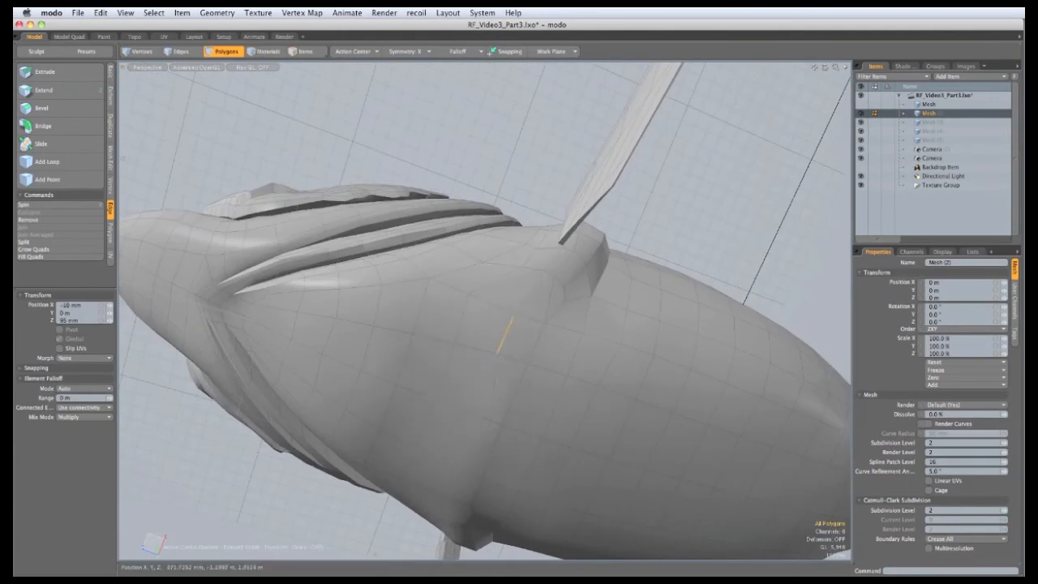
{"action": "left_click_drag", "start_coordinate": [479, 419], "coordinate": [492, 421]}
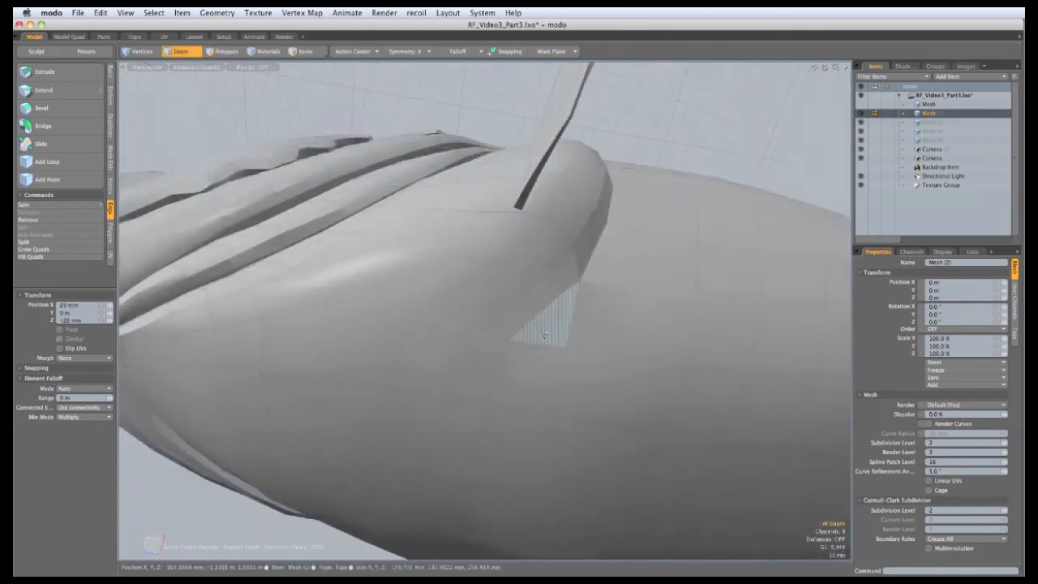
Step: Turn on subdivision smoothing for the body and spin the diagonal edge at the lower rear of the fin base
{"action": "left_click_drag", "start_coordinate": [547, 332], "coordinate": [567, 311], "text": "alt"}
{"action": "key", "text": "Tab"}
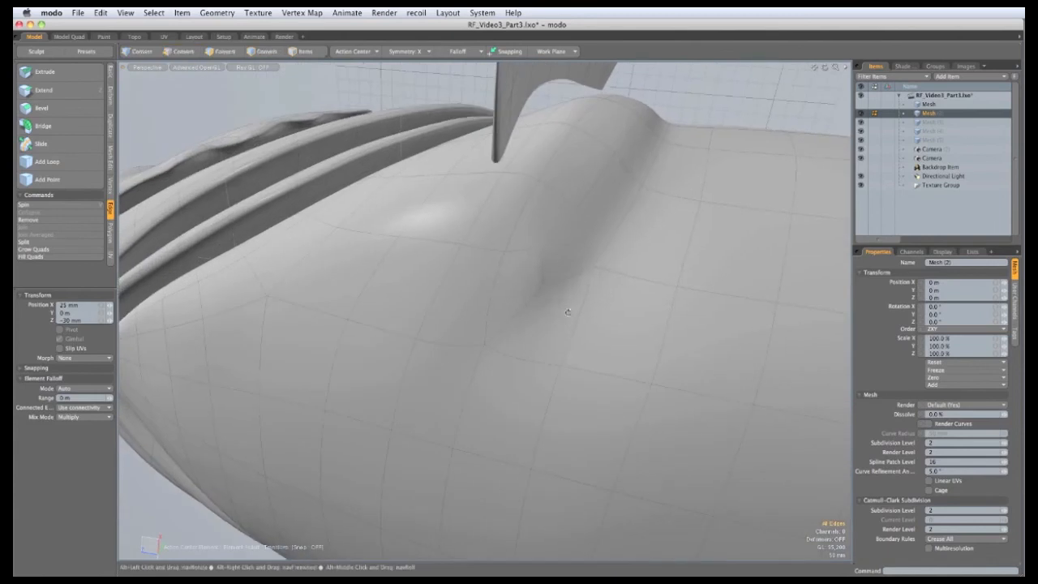
{"action": "key", "text": "2"}
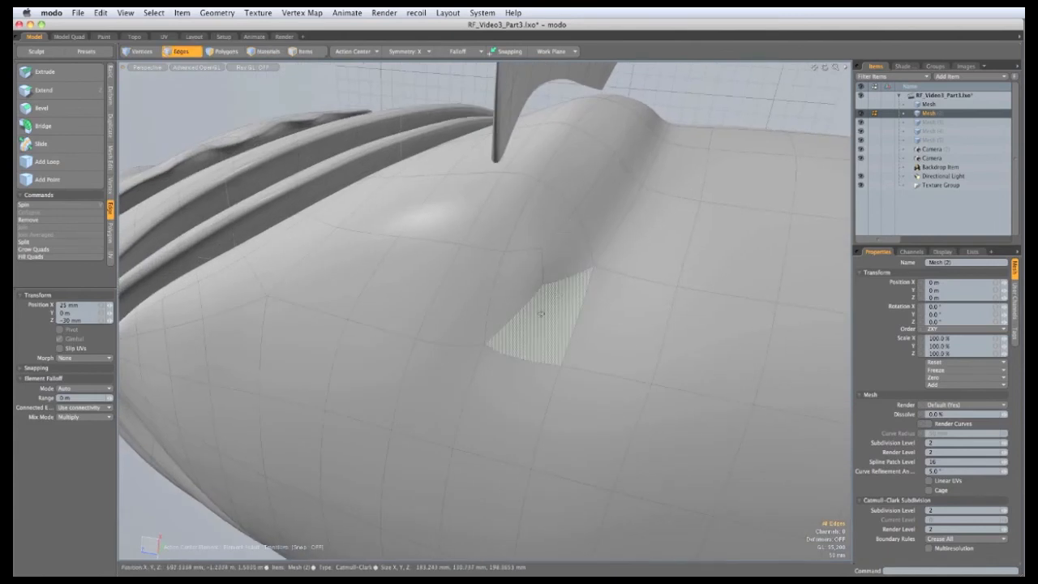
{"action": "key", "text": "space"}
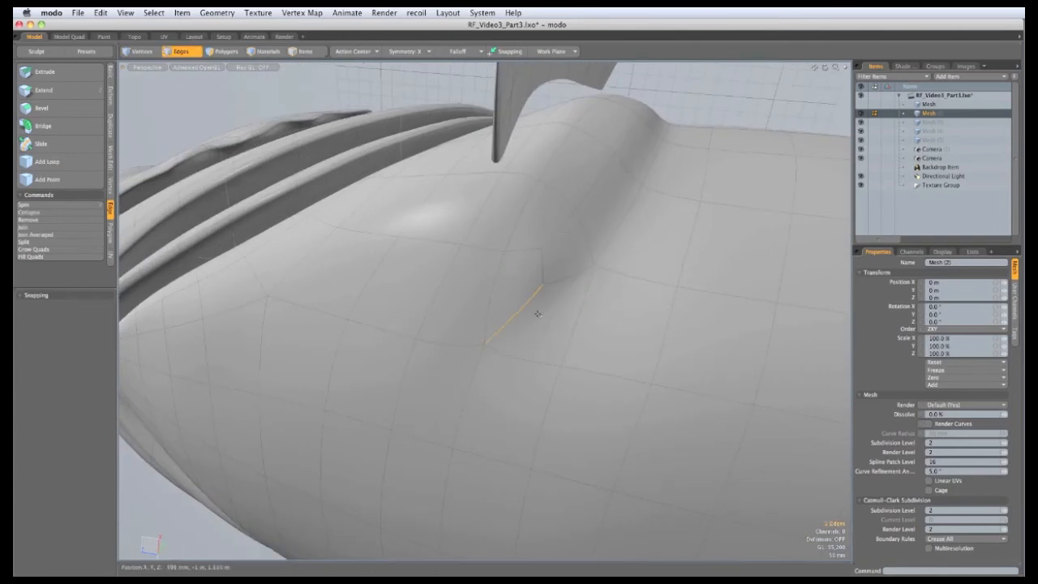
{"action": "key", "text": "v"}
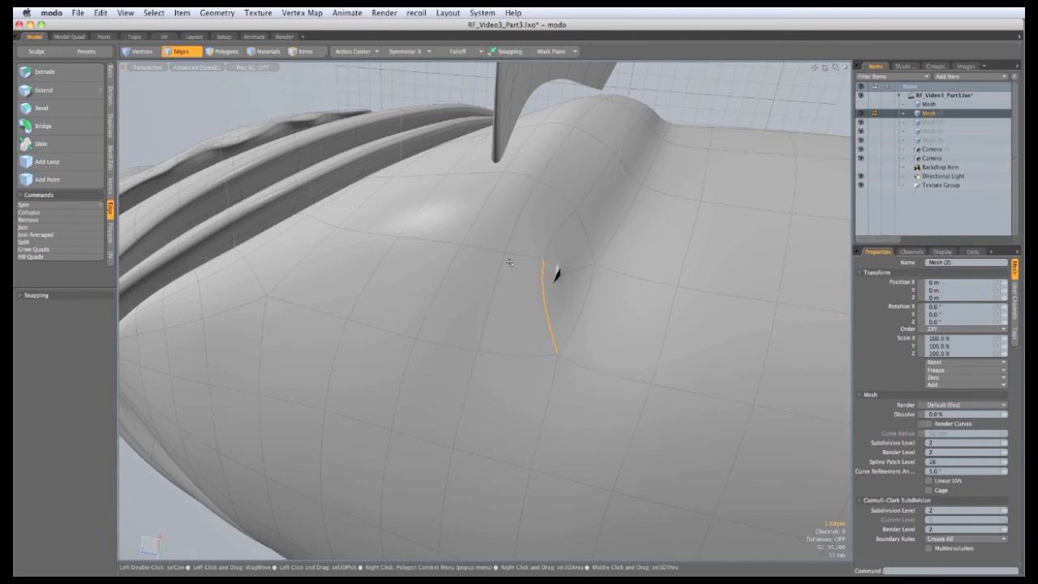
{"action": "left_click_drag", "start_coordinate": [509, 262], "coordinate": [516, 262], "text": "alt"}
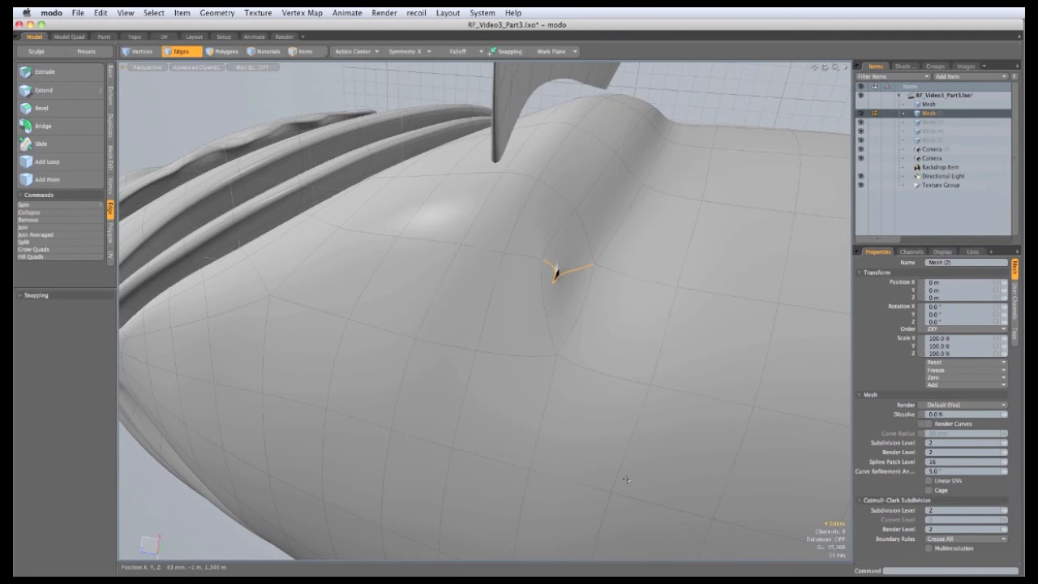
Step: Select the strip of body polygons facing the pectoral fin's base and compare its divisions with the fin's inner end
{"action": "mouse_move", "coordinate": [492, 418]}
{"action": "left_mouse_down"}
{"action": "mouse_move", "coordinate": [501, 390]}
{"action": "mouse_move", "coordinate": [488, 208]}
{"action": "left_mouse_up"}
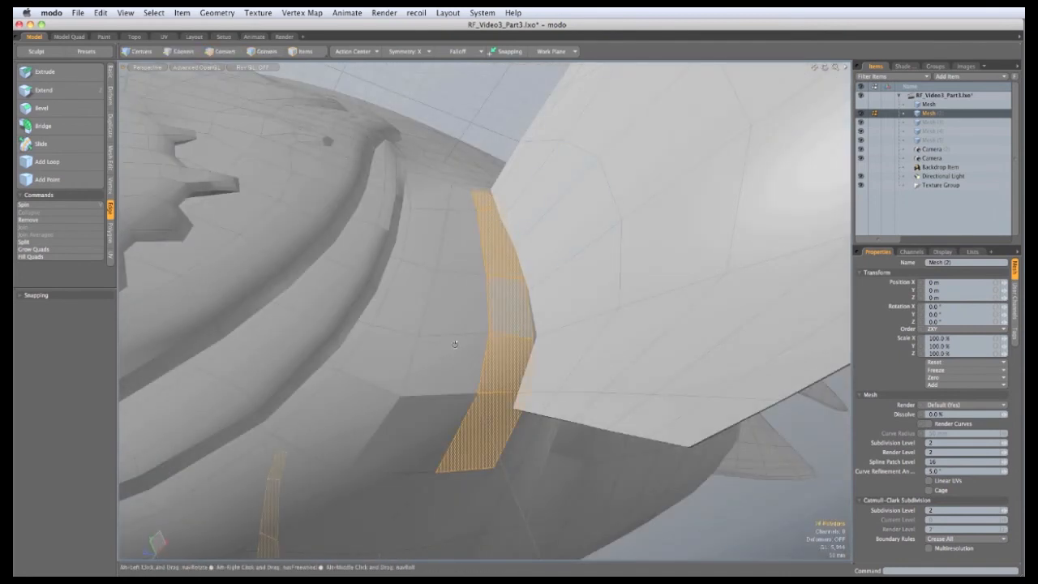
{"action": "left_click_drag", "start_coordinate": [457, 343], "coordinate": [547, 352], "text": "alt"}
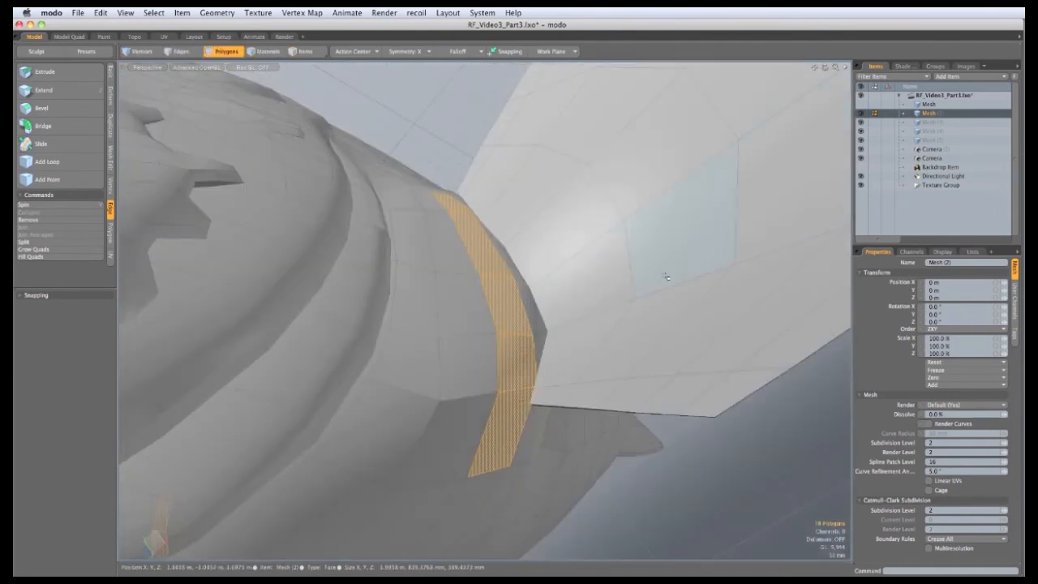
{"action": "left_click_drag", "start_coordinate": [387, 341], "coordinate": [566, 280], "text": "alt"}
{"action": "scroll", "coordinate": [389, 260], "scroll_direction": "up", "scroll_amount": 3}
{"action": "left_click_drag", "start_coordinate": [389, 259], "coordinate": [463, 297], "text": "alt"}
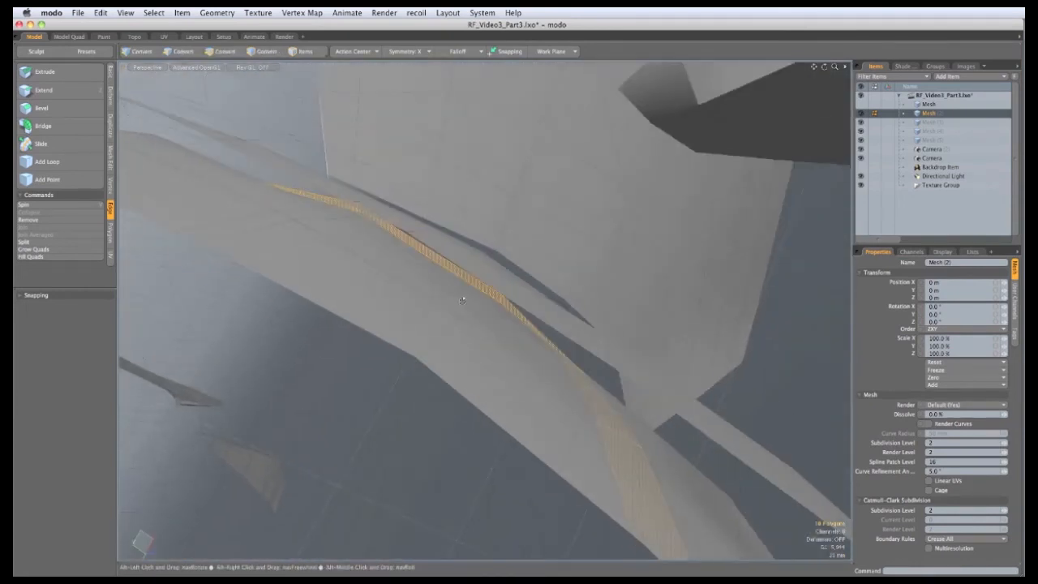
{"action": "left_click_drag", "start_coordinate": [279, 256], "coordinate": [440, 300]}
{"action": "scroll", "coordinate": [446, 380], "scroll_direction": "down", "scroll_amount": 5}
Step: Select the polygon strips running from the gill around the fin base and loop-slice only those polygons, with a count of 1
{"action": "left_click_drag", "start_coordinate": [446, 381], "coordinate": [519, 241], "text": "alt"}
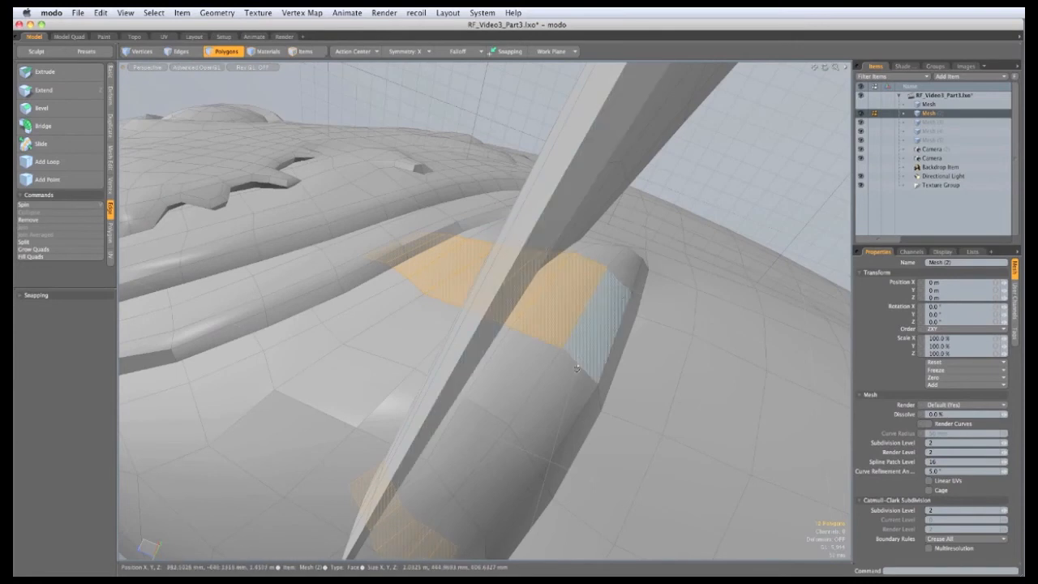
{"action": "left_click_drag", "start_coordinate": [599, 317], "coordinate": [609, 230], "text": "alt"}
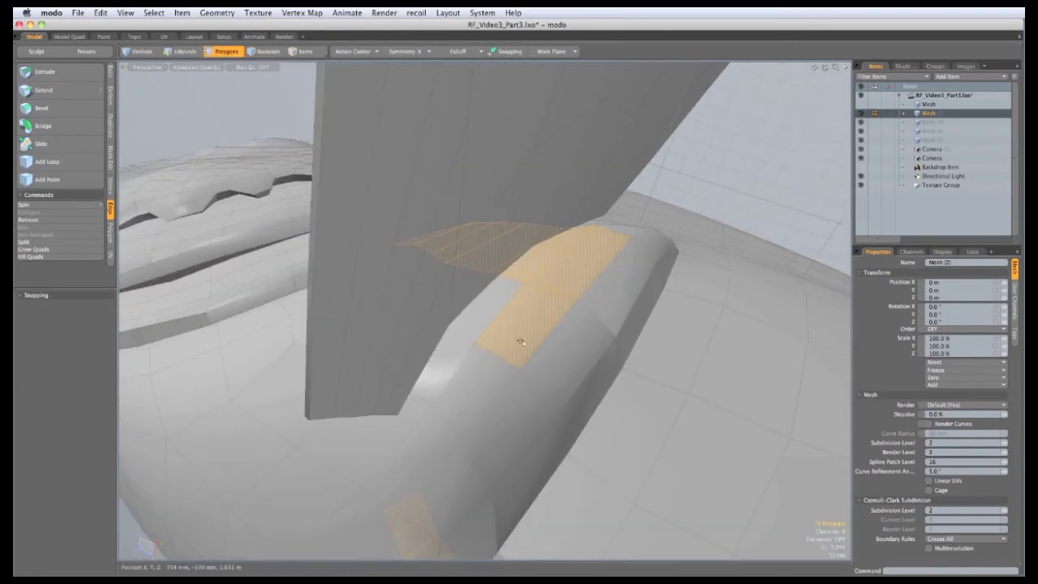
{"action": "left_click_drag", "start_coordinate": [421, 341], "coordinate": [489, 381], "text": "alt"}
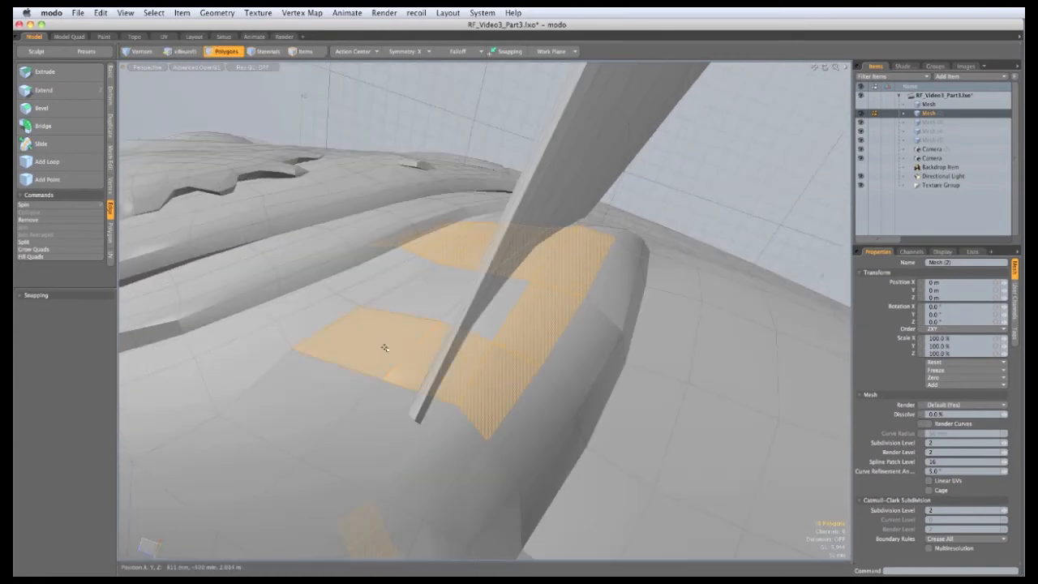
{"action": "left_click_drag", "start_coordinate": [385, 348], "coordinate": [458, 399], "text": "alt"}
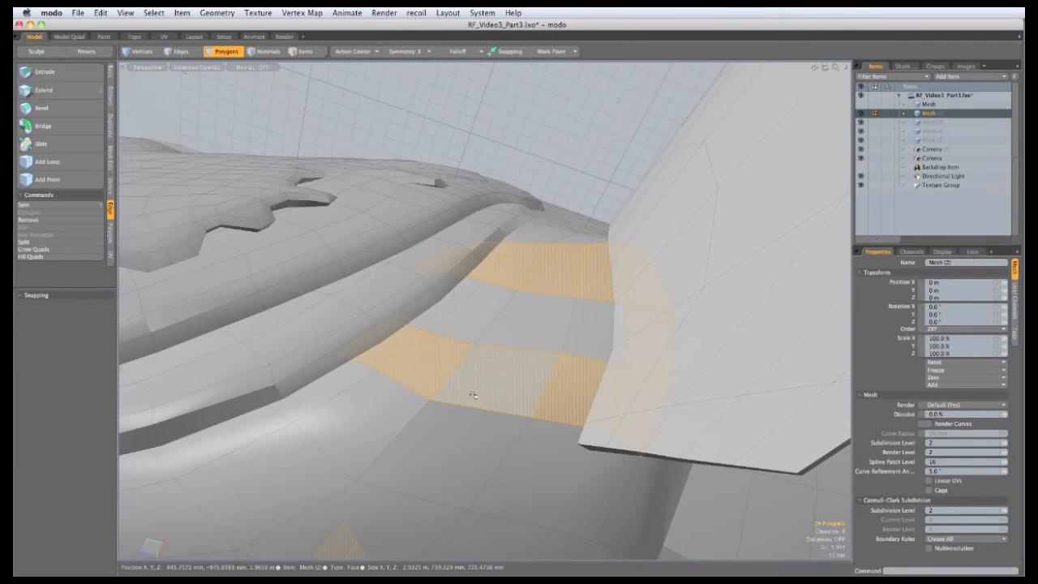
{"action": "left_click_drag", "start_coordinate": [500, 331], "coordinate": [367, 234], "text": "alt"}
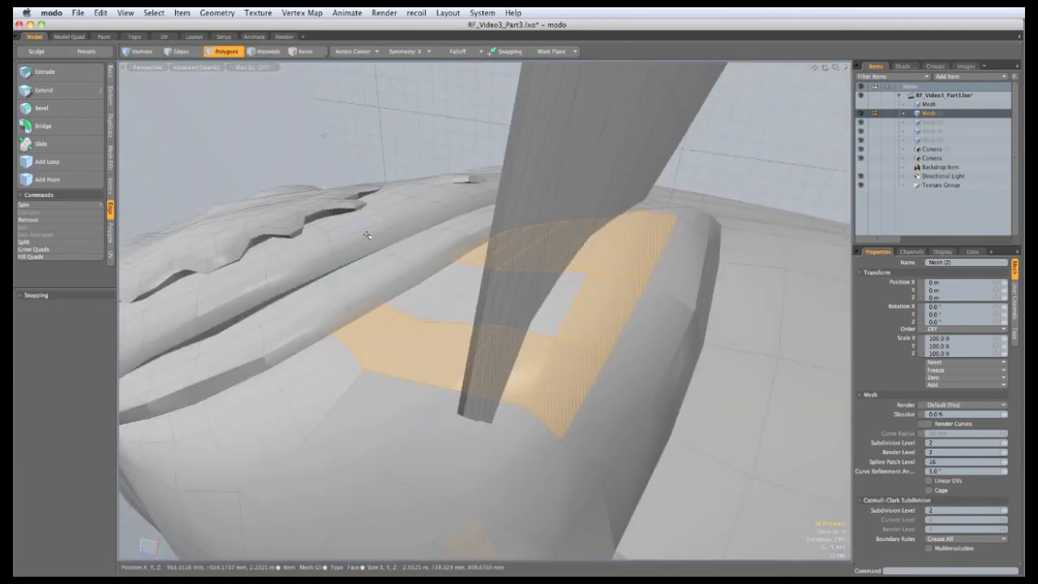
{"action": "key", "text": "alt+c"}
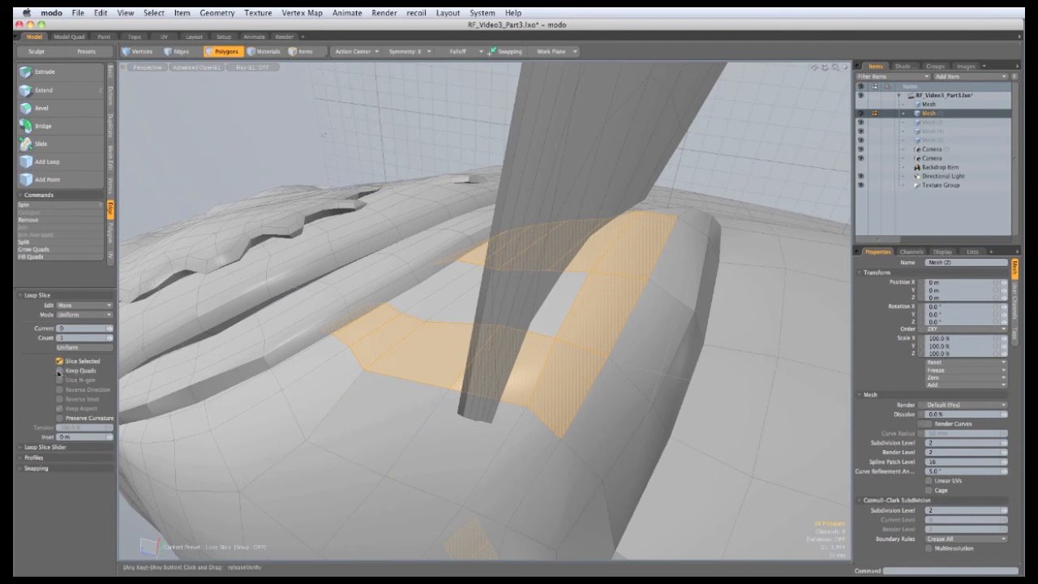
{"action": "left_click", "coordinate": [385, 372]}
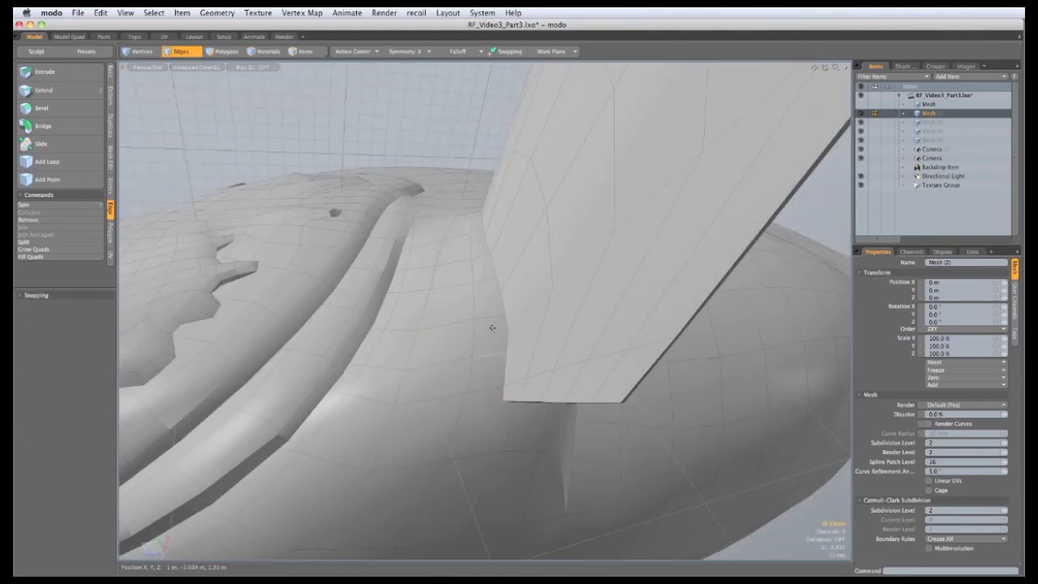
Step: Select the body polygon strip and the matching polygons on the pectoral fin's base, and bridge them with one segment in linear mode
{"action": "left_click_drag", "start_coordinate": [458, 335], "coordinate": [478, 365], "text": "alt"}
{"action": "key", "text": "3"}
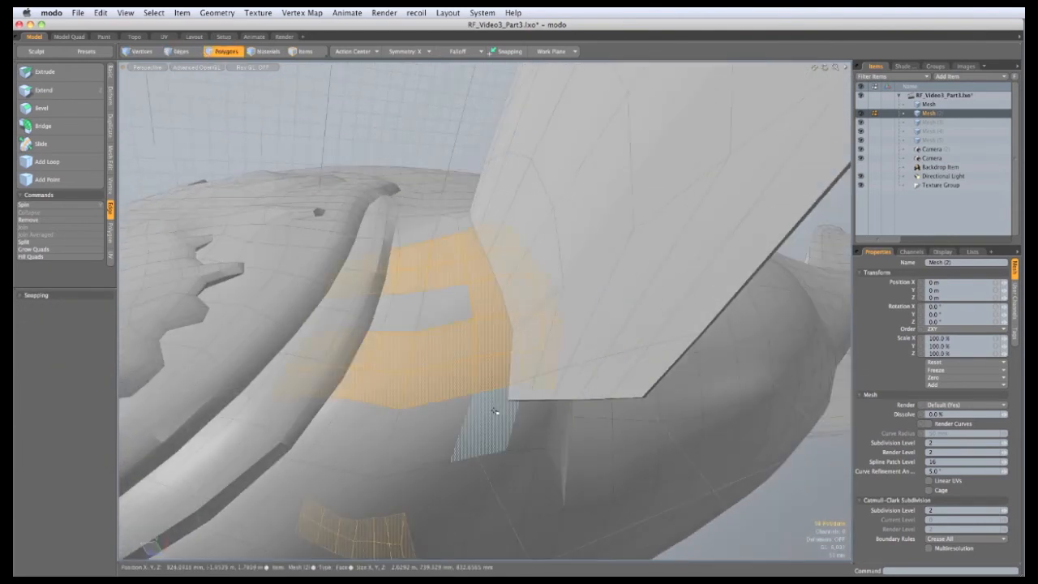
{"action": "left_click", "coordinate": [498, 346]}
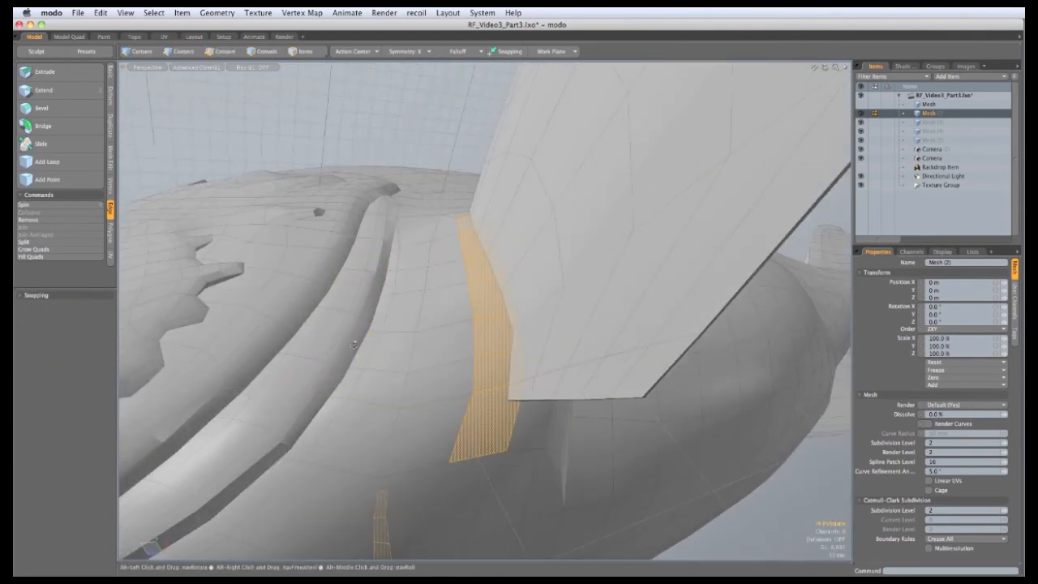
{"action": "left_click_drag", "start_coordinate": [467, 228], "coordinate": [605, 380], "text": "alt"}
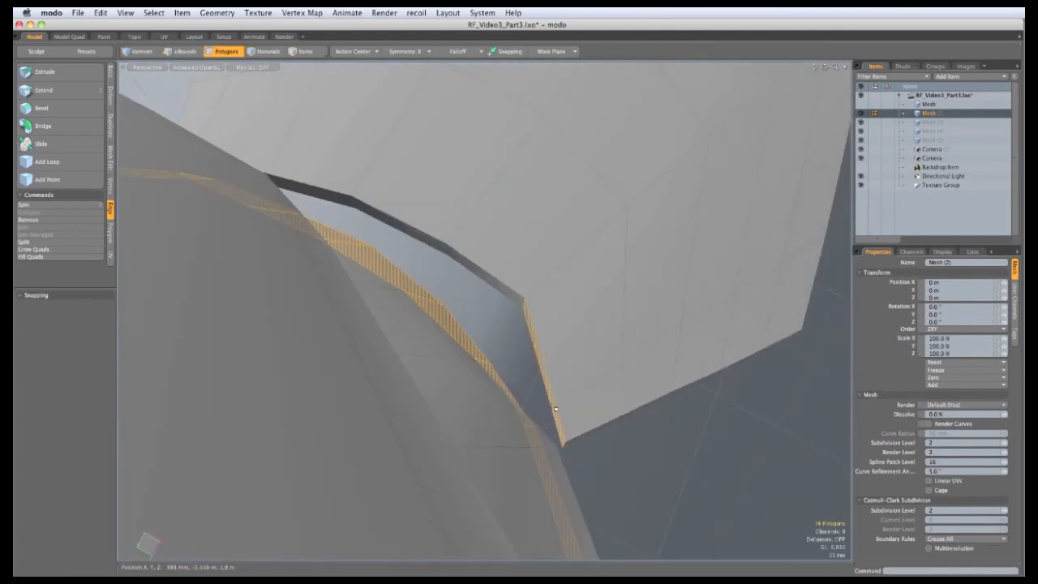
{"action": "left_click_drag", "start_coordinate": [557, 417], "coordinate": [466, 349], "text": "alt"}
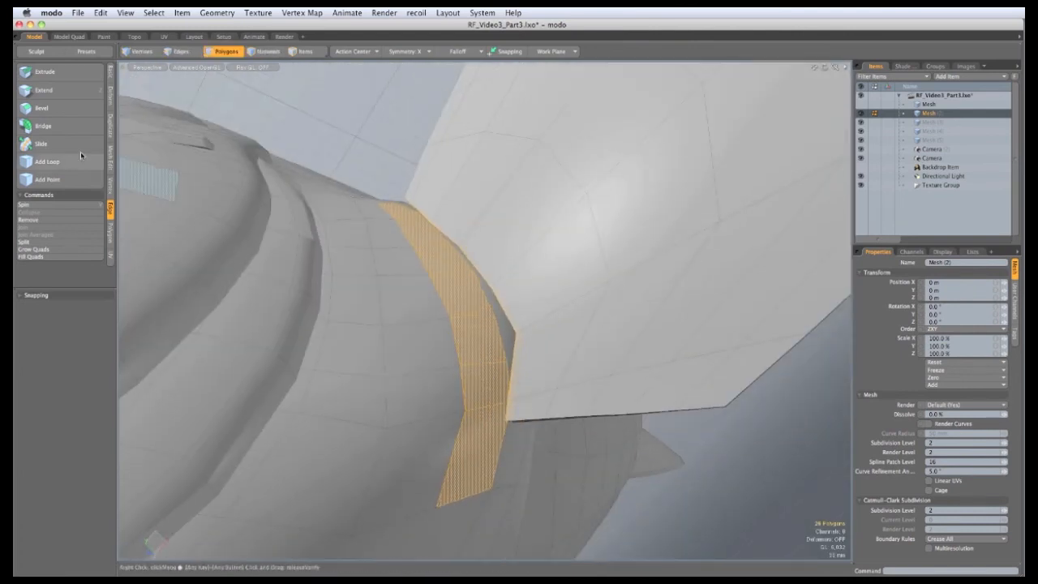
{"action": "left_click", "coordinate": [110, 125]}
{"action": "left_click", "coordinate": [40, 91]}
{"action": "left_click", "coordinate": [317, 233]}
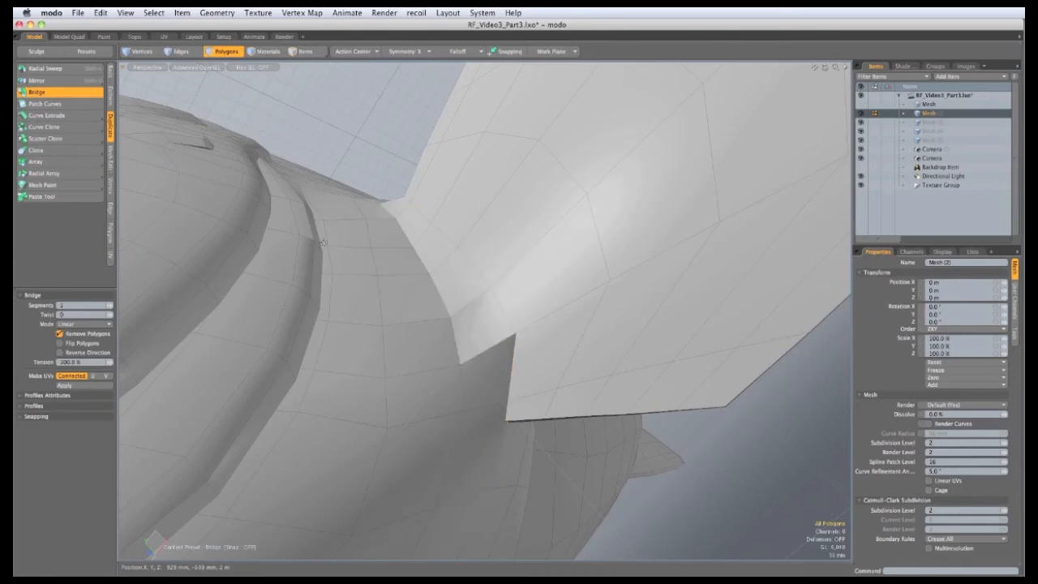
{"action": "left_click_drag", "start_coordinate": [365, 273], "coordinate": [337, 213], "text": "alt"}
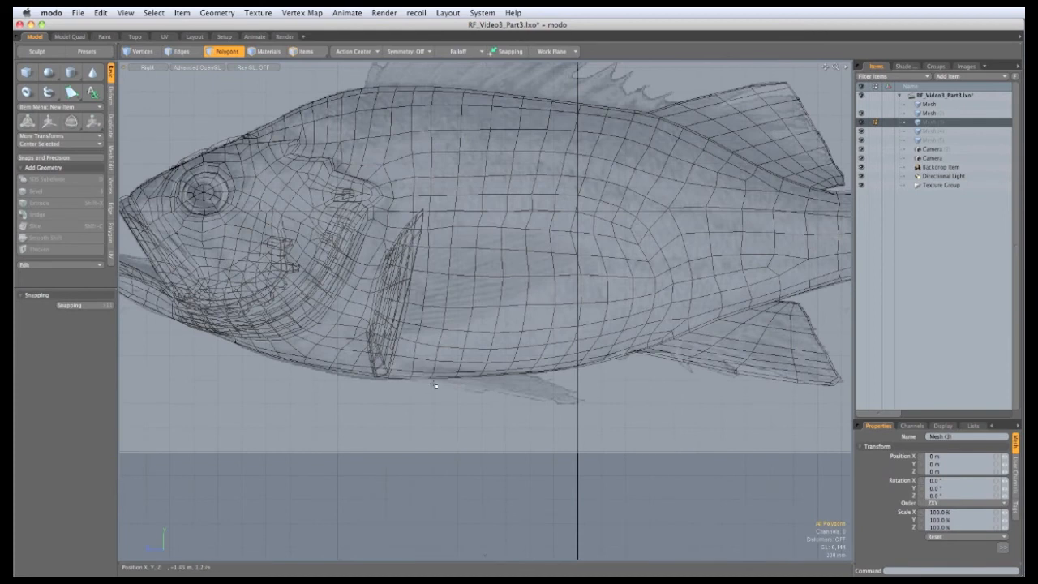
Step: Use the Pen tool with Make Quads to draw a five-quad strip along the pelvic fin's lower edge, following the backdrop image
{"action": "scroll", "coordinate": [515, 414], "scroll_direction": "up", "scroll_amount": 6}
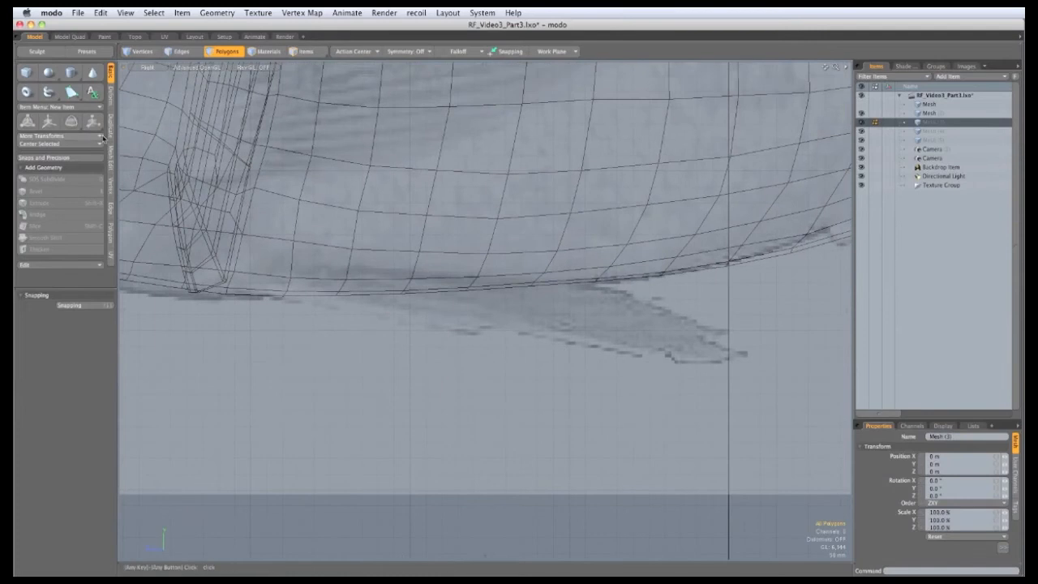
{"action": "left_click", "coordinate": [71, 92]}
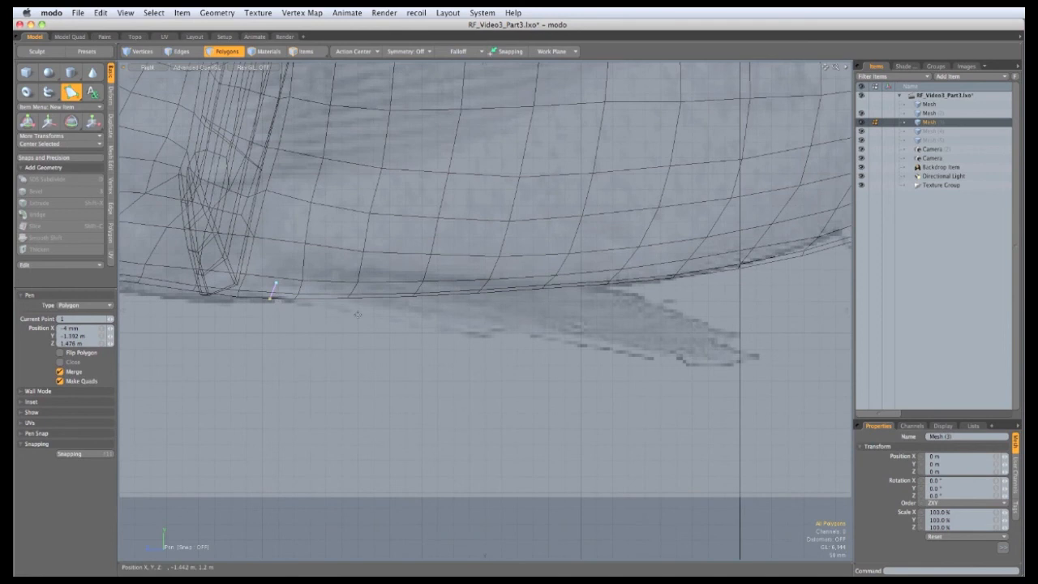
{"action": "left_click", "coordinate": [358, 313]}
{"action": "left_click", "coordinate": [451, 328]}
{"action": "left_click", "coordinate": [558, 345]}
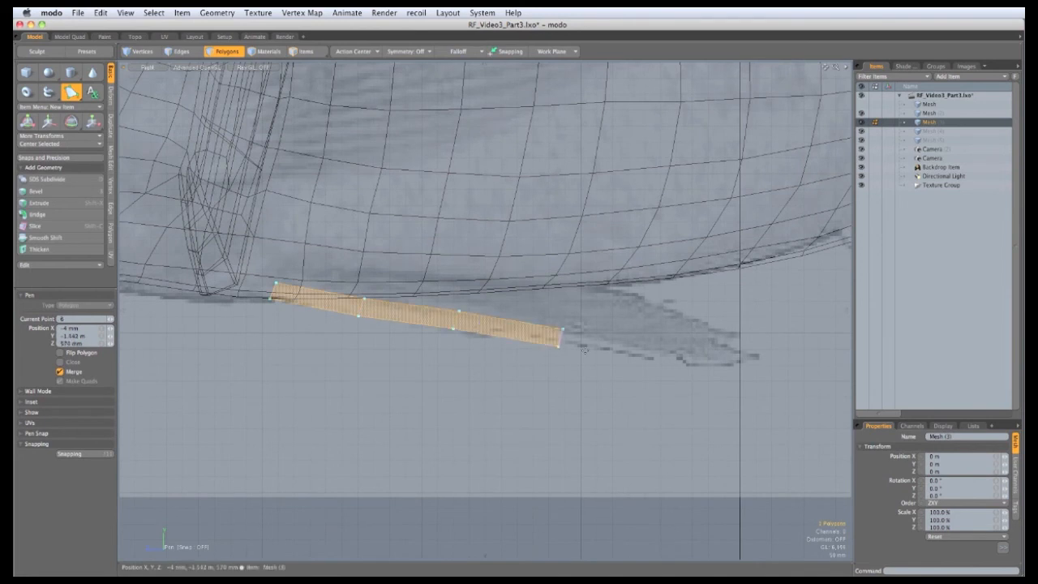
{"action": "left_click", "coordinate": [672, 362]}
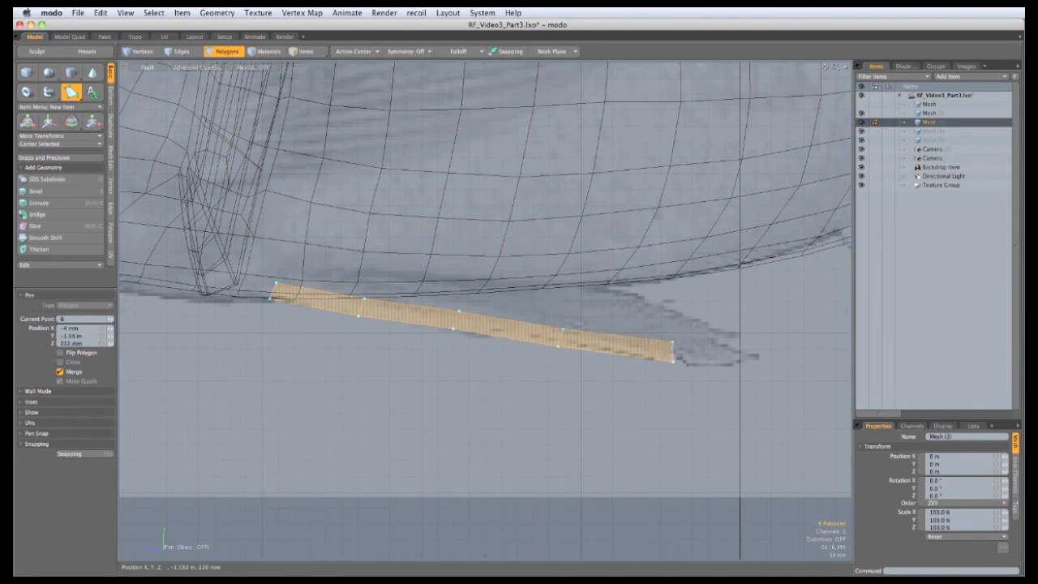
{"action": "left_click", "coordinate": [766, 366]}
{"action": "left_click_drag", "start_coordinate": [621, 406], "coordinate": [621, 376], "text": "alt"}
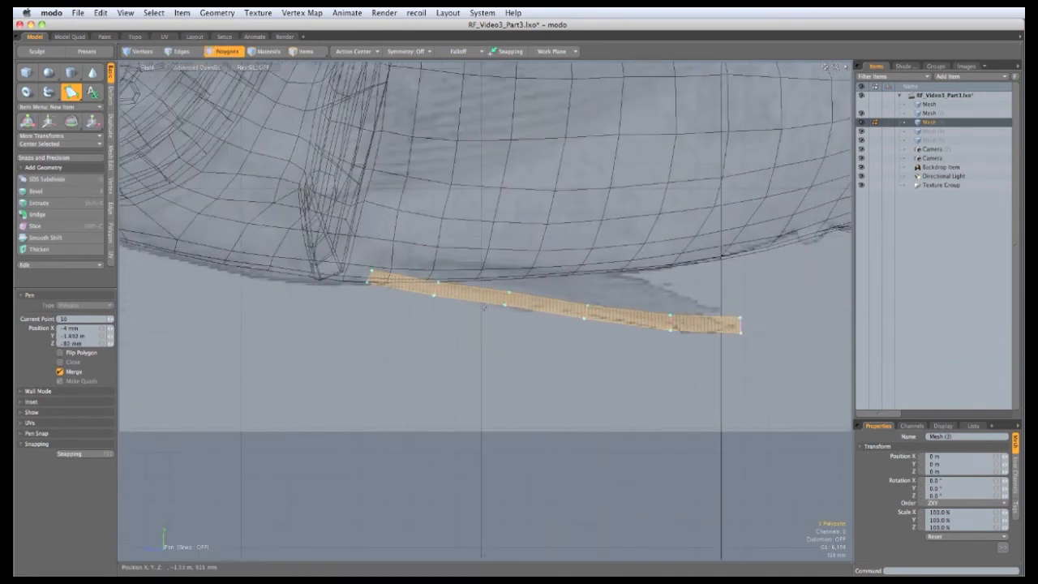
{"action": "key", "text": "space"}
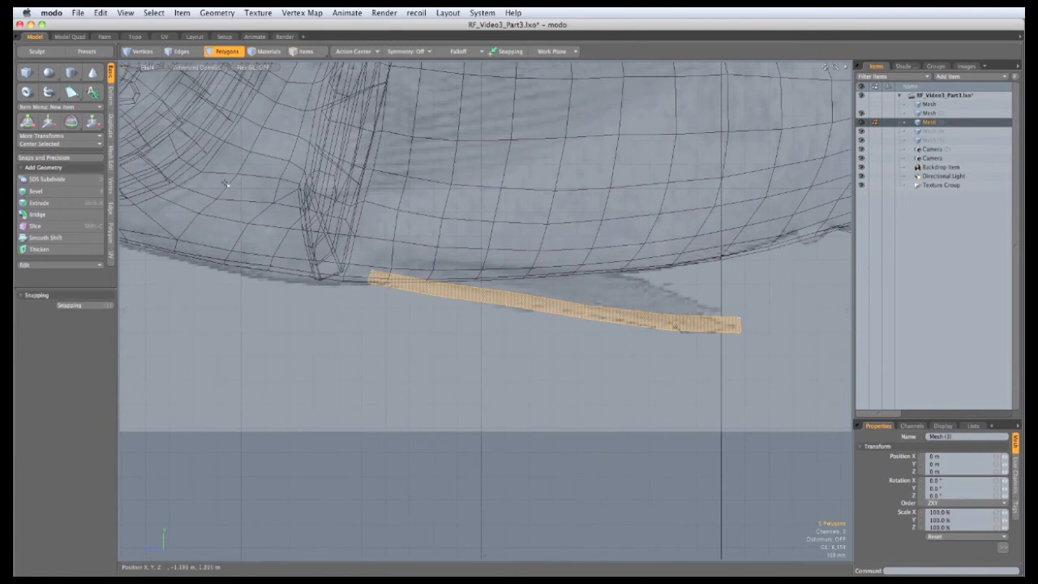
Step: Rotate the pelvic fin strip downward about its front end and move it about 60 mm down, clear of the body
{"action": "key", "text": "e"}
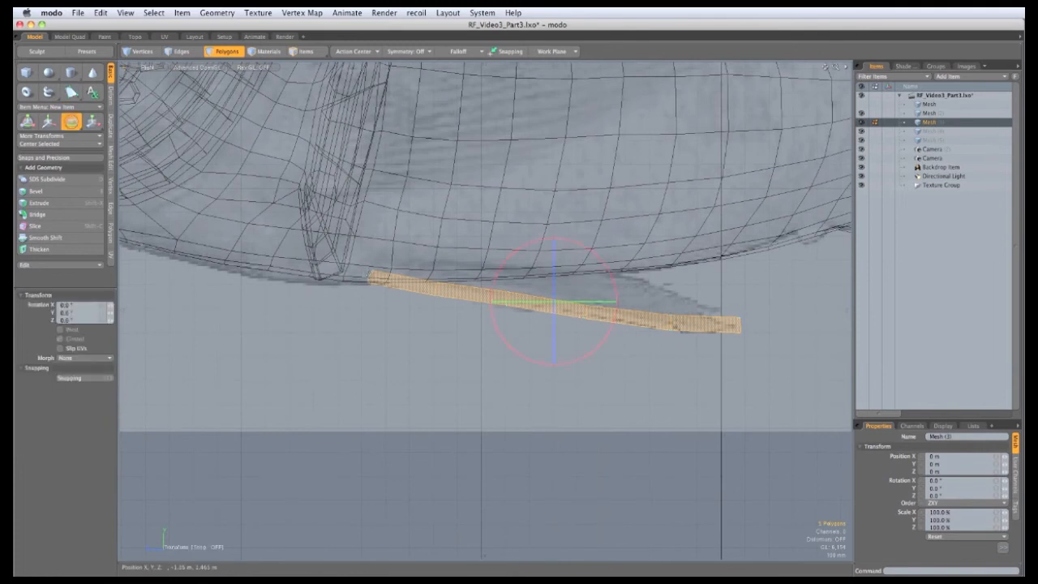
{"action": "left_click", "coordinate": [369, 275]}
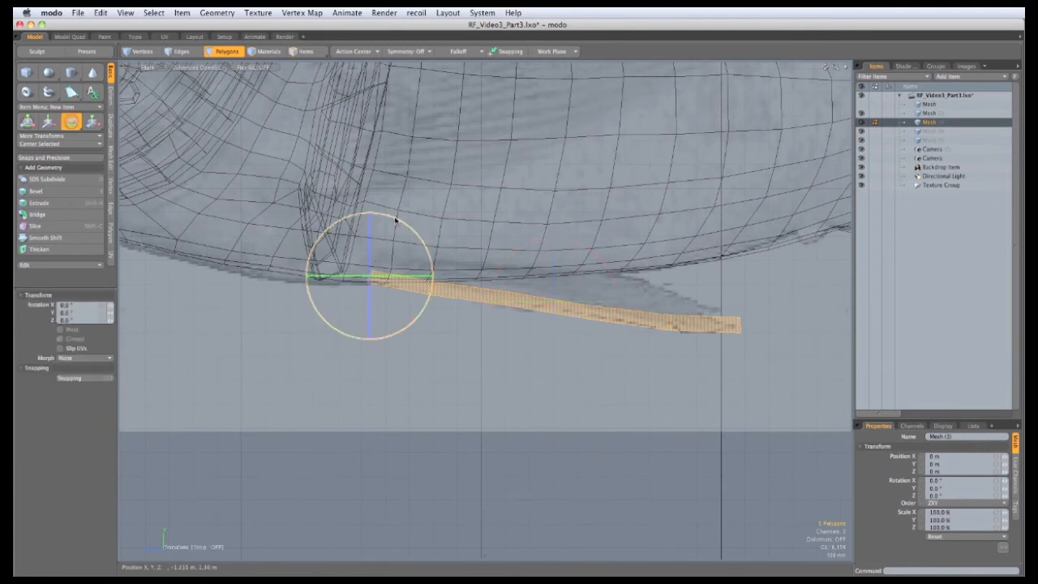
{"action": "left_click_drag", "start_coordinate": [395, 219], "coordinate": [395, 320]}
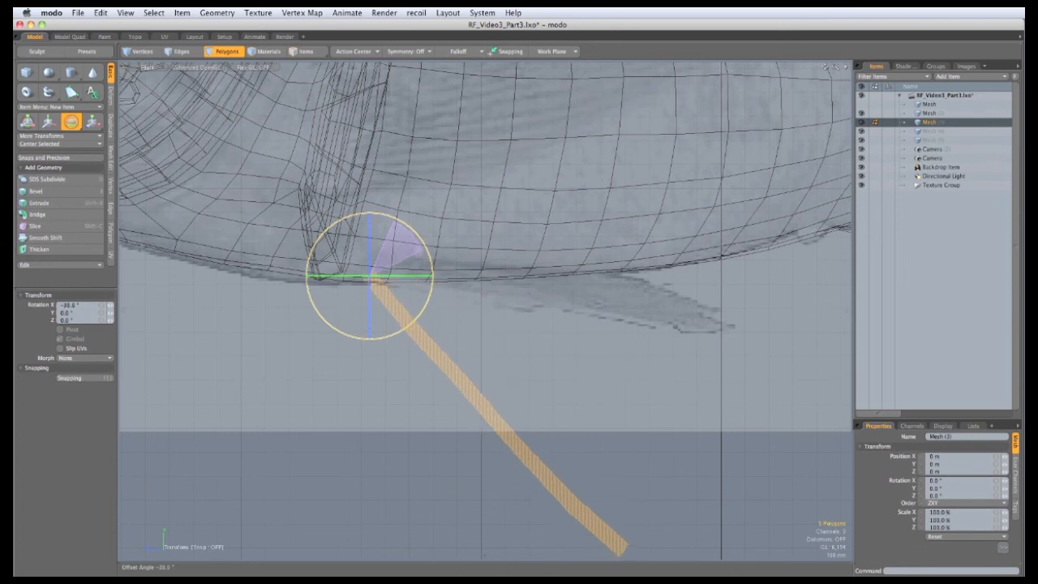
{"action": "left_click_drag", "start_coordinate": [426, 248], "coordinate": [422, 241]}
{"action": "key", "text": "w"}
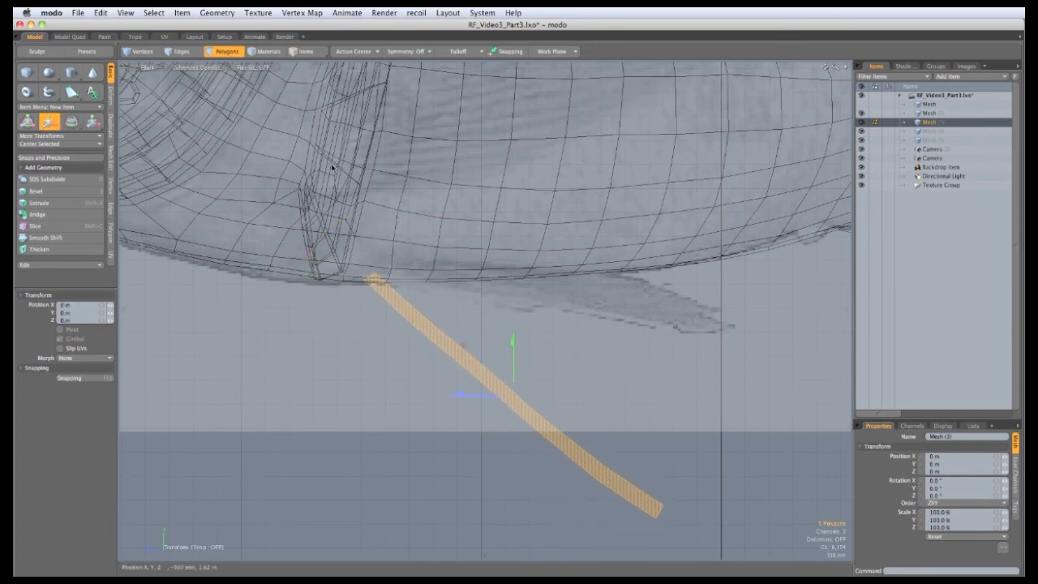
{"action": "left_click_drag", "start_coordinate": [391, 424], "coordinate": [390, 438]}
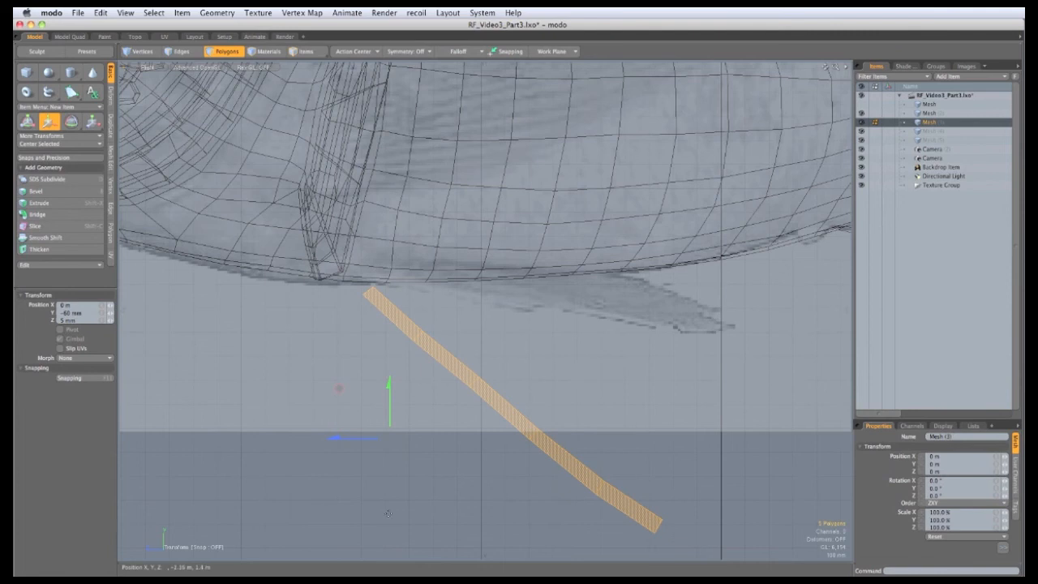
{"action": "key", "text": "q"}
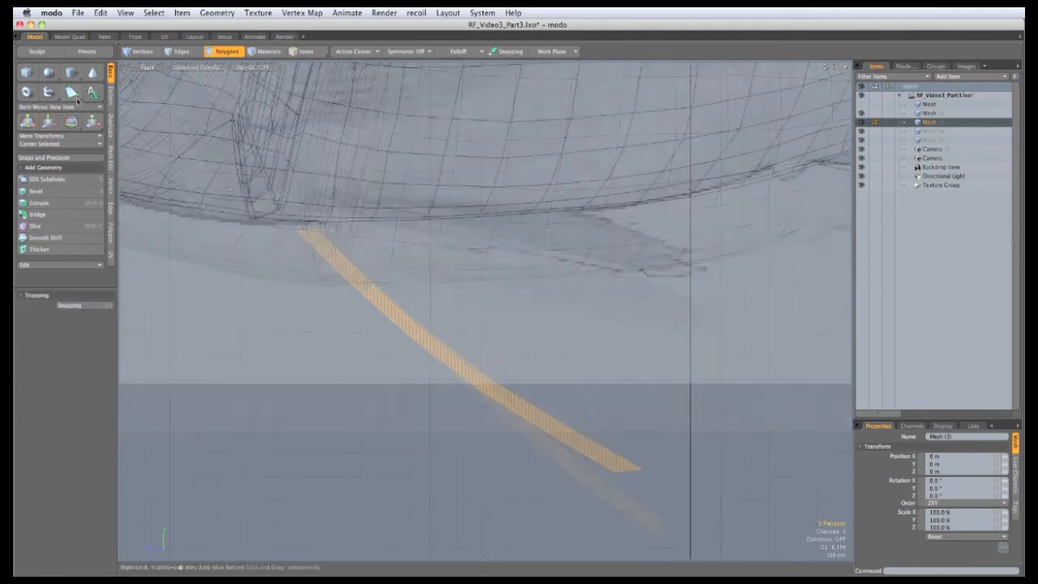
Step: Use the Pen tool with Make Quads to draw a second row of five quads along the strip's upper edge, from tip to base
{"action": "left_click", "coordinate": [72, 92]}
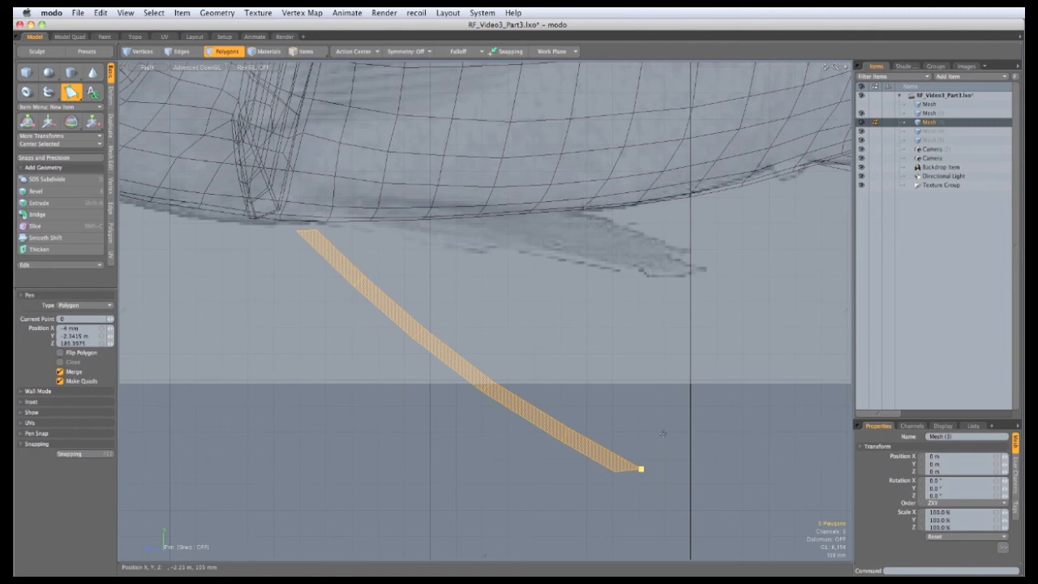
{"action": "left_click", "coordinate": [589, 392]}
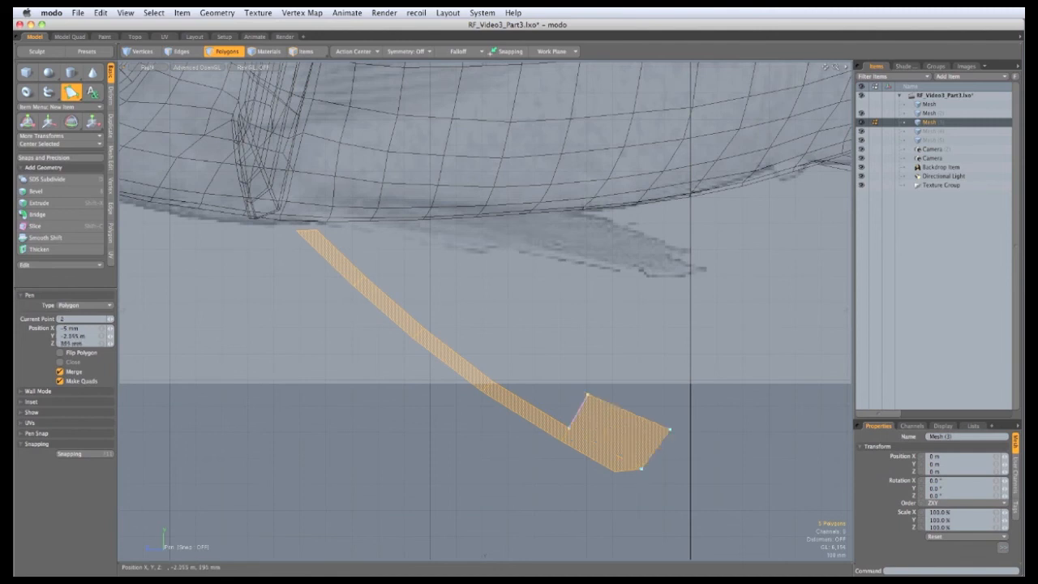
{"action": "left_click", "coordinate": [515, 357]}
{"action": "left_click", "coordinate": [445, 309]}
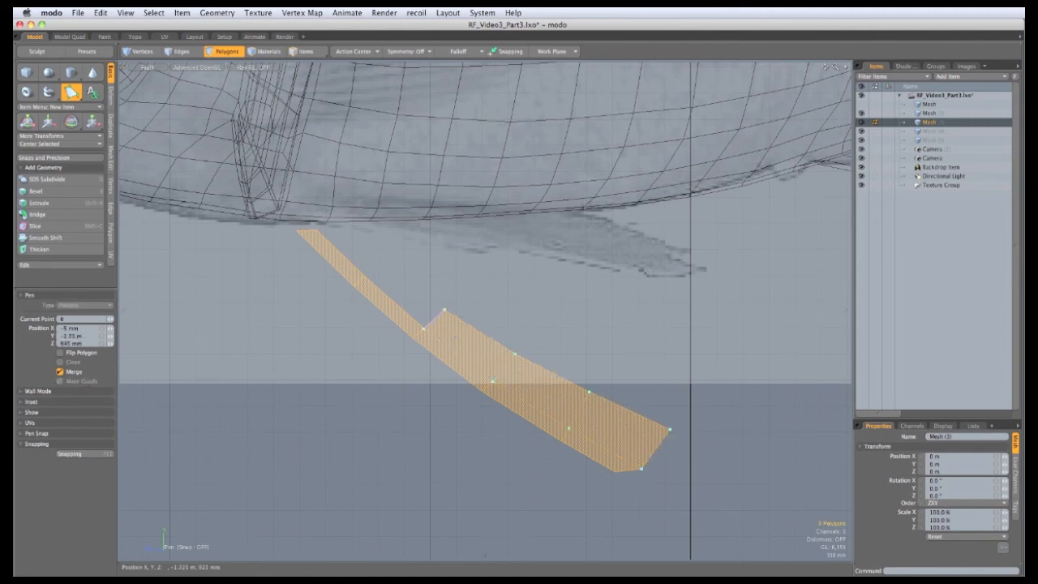
{"action": "left_click", "coordinate": [379, 266]}
{"action": "left_click", "coordinate": [337, 231]}
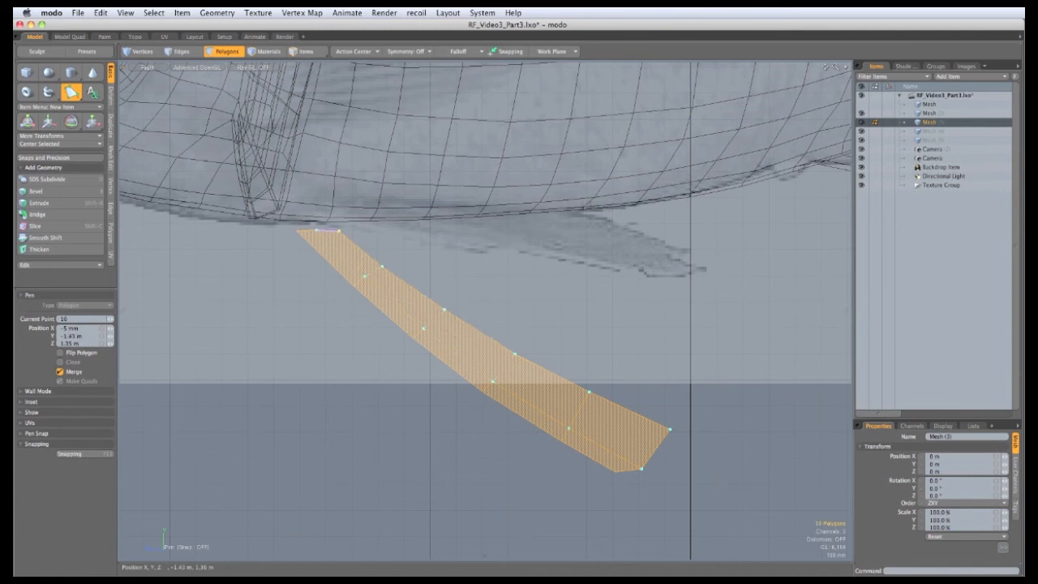
Step: Draw a four-quad strip from the fin's tip up around its rounded trailing edge, adjusting the inner points into an even curve
{"action": "left_click", "coordinate": [668, 392], "text": "shift"}
{"action": "left_click", "coordinate": [607, 341]}
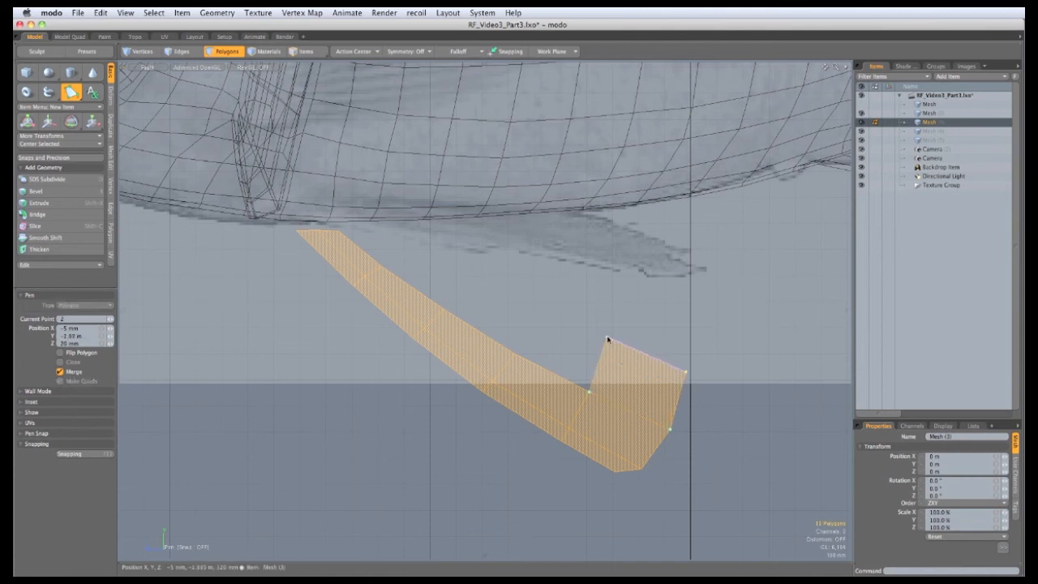
{"action": "left_click_drag", "start_coordinate": [607, 341], "coordinate": [604, 351]}
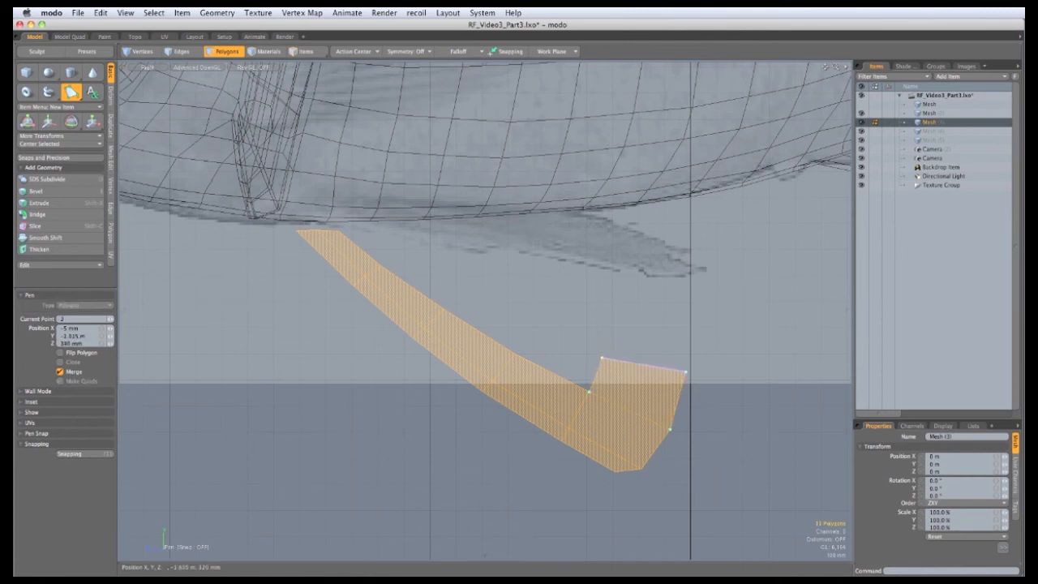
{"action": "left_click", "coordinate": [673, 306]}
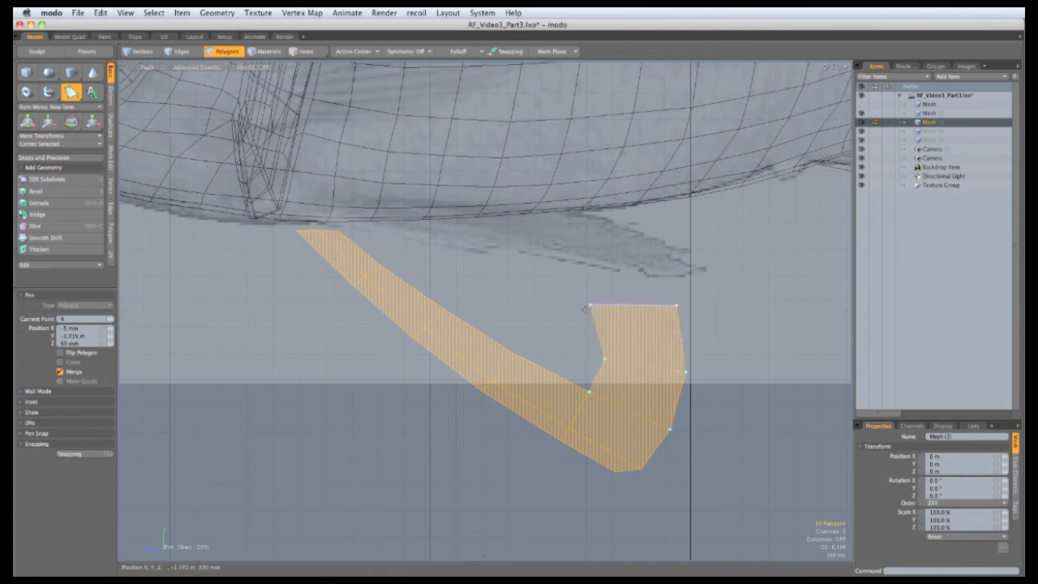
{"action": "left_click_drag", "start_coordinate": [585, 307], "coordinate": [604, 312]}
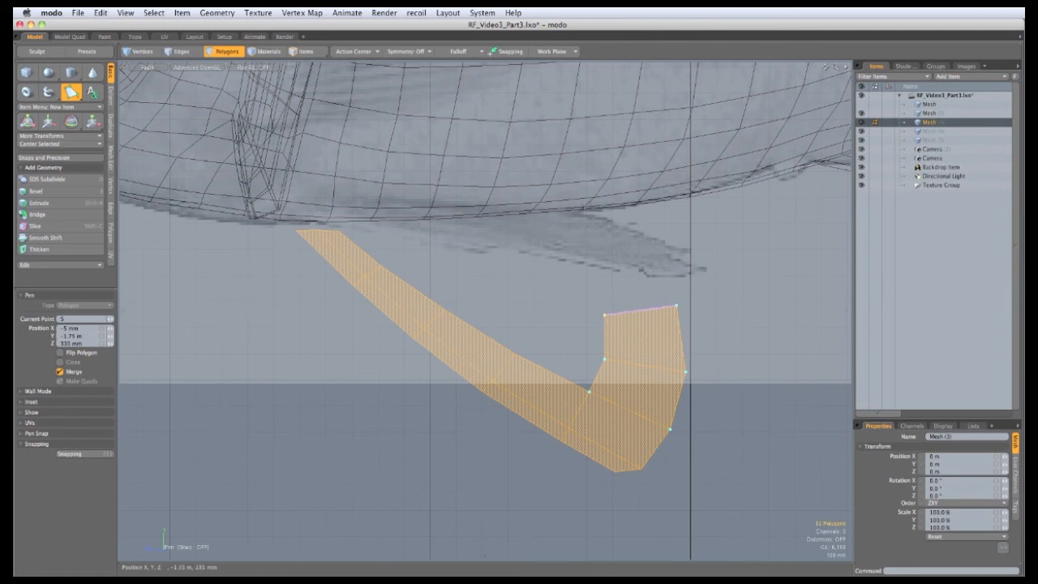
{"action": "left_click", "coordinate": [646, 262]}
{"action": "left_click_drag", "start_coordinate": [571, 277], "coordinate": [595, 280]}
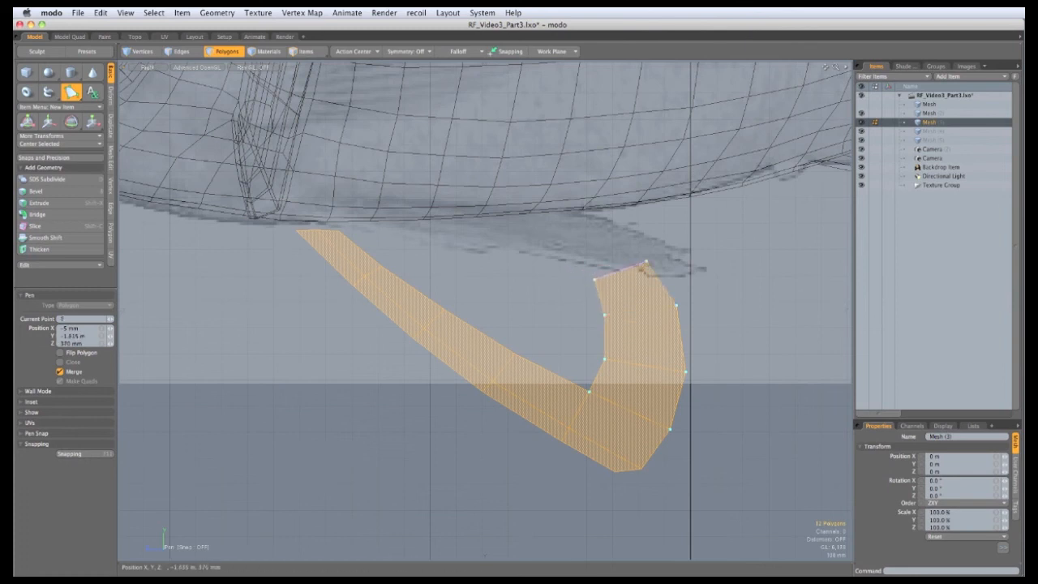
{"action": "left_click", "coordinate": [593, 232]}
{"action": "left_click_drag", "start_coordinate": [545, 256], "coordinate": [581, 258]}
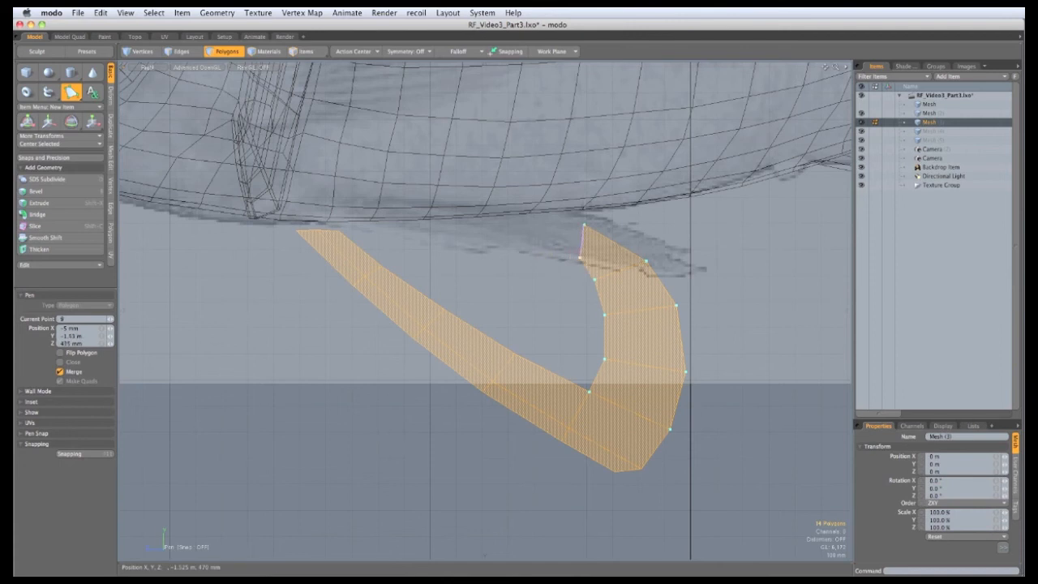
Step: Continue the quad strip forward along the fin's upper edge, join it to the base of the first rows, and refine its points
{"action": "left_click", "coordinate": [520, 225]}
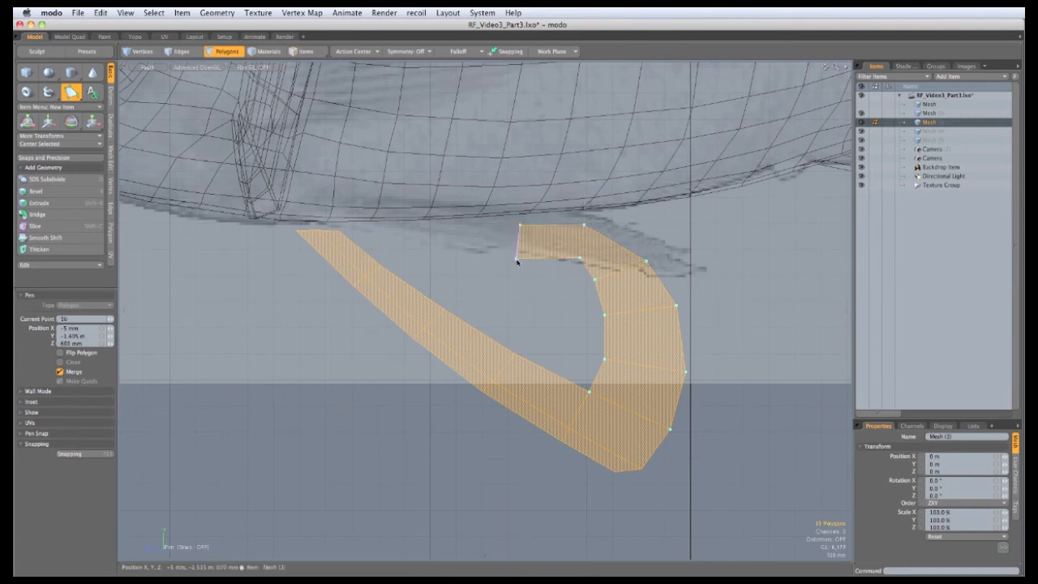
{"action": "left_click_drag", "start_coordinate": [514, 260], "coordinate": [526, 254]}
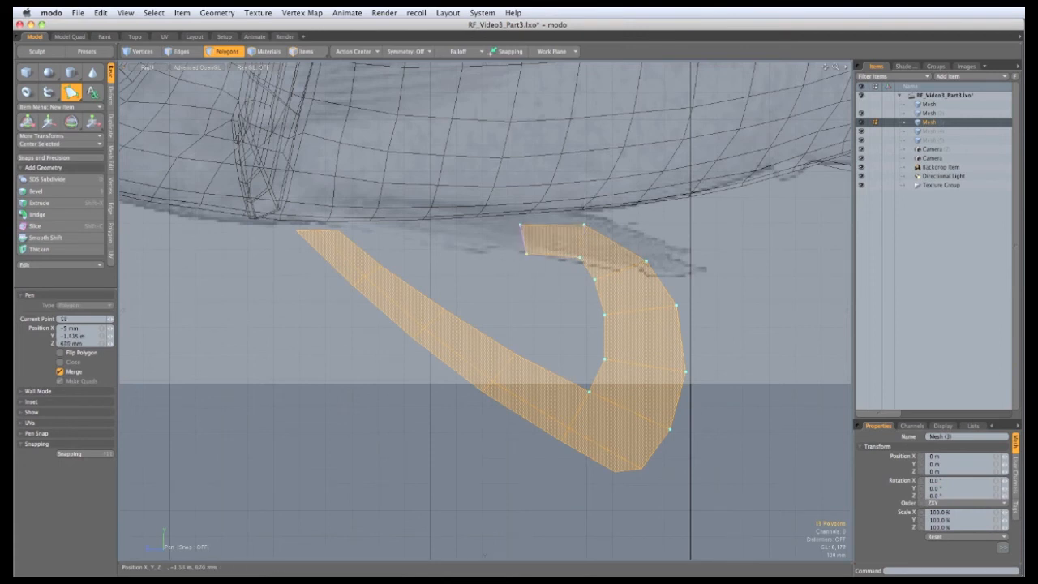
{"action": "left_click", "coordinate": [454, 229]}
{"action": "left_click", "coordinate": [400, 228]}
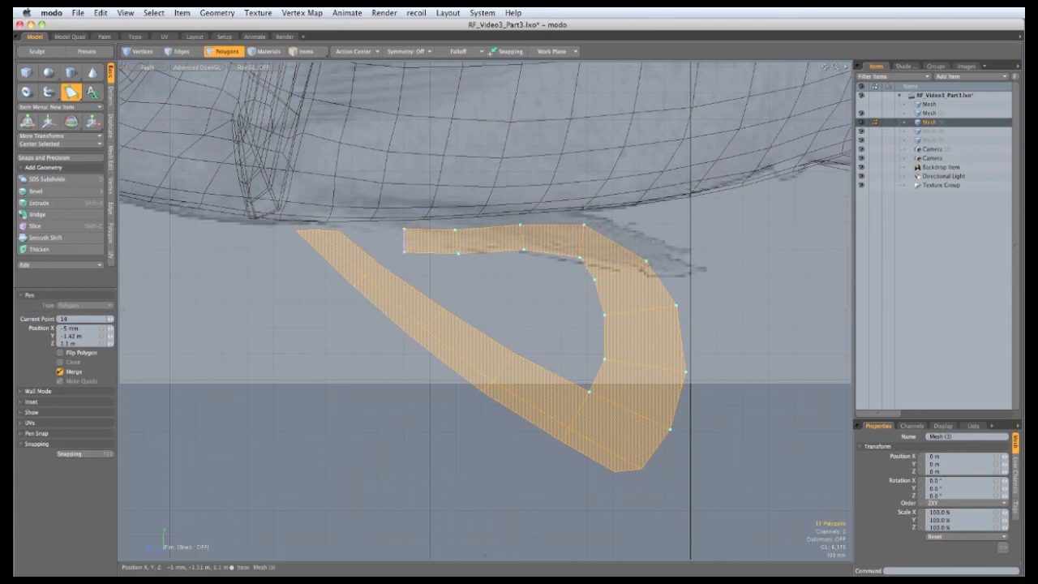
{"action": "left_click", "coordinate": [392, 245]}
{"action": "left_click", "coordinate": [365, 225]}
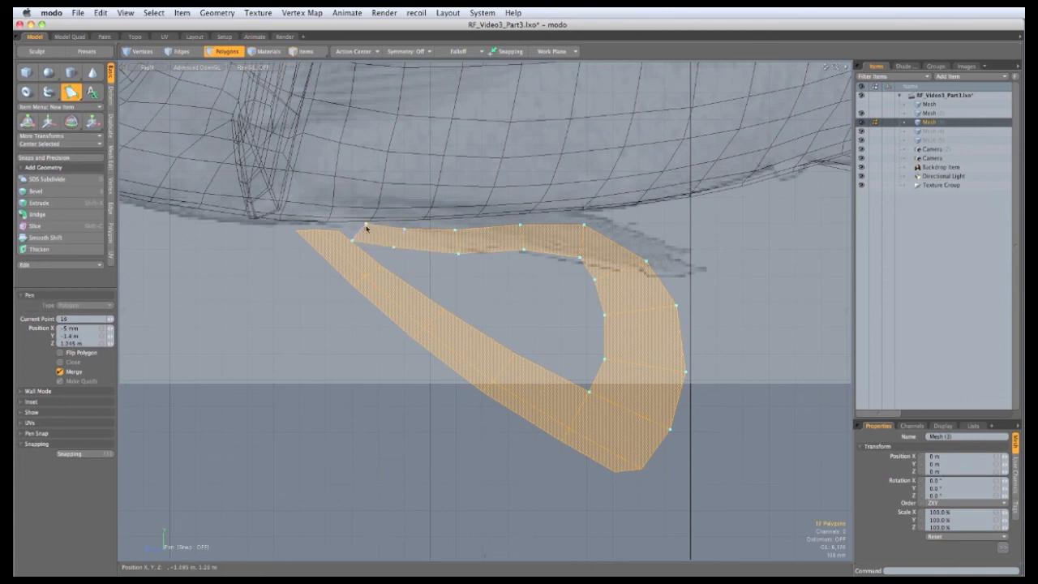
{"action": "left_click", "coordinate": [352, 229]}
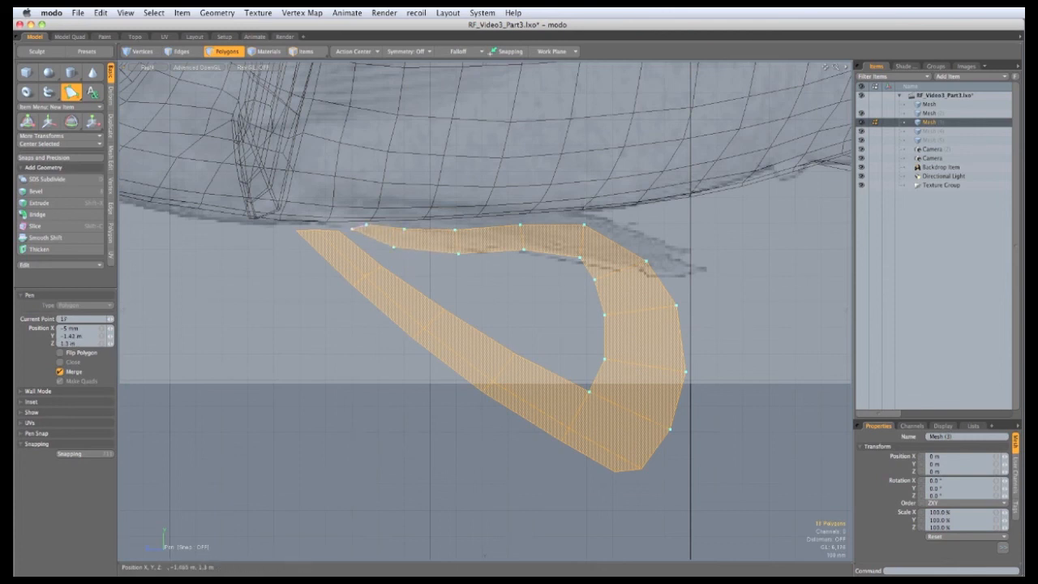
{"action": "left_click", "coordinate": [366, 226]}
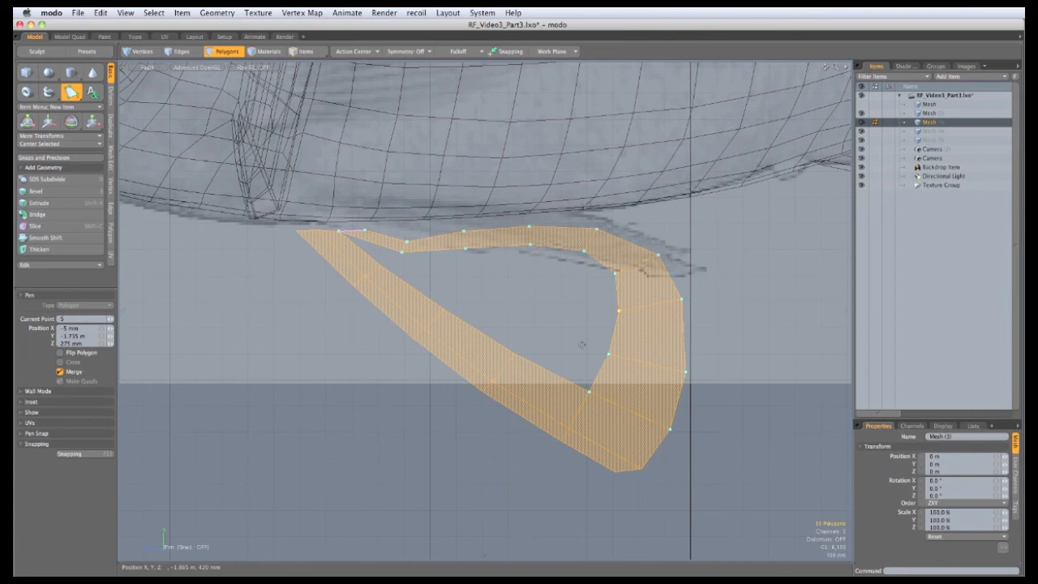
Step: Fill the rear lower part of the fin's open interior with Pen quads joined to the surrounding points
{"action": "left_click_drag", "start_coordinate": [584, 366], "coordinate": [589, 392], "text": "shift"}
{"action": "left_click", "coordinate": [535, 324]}
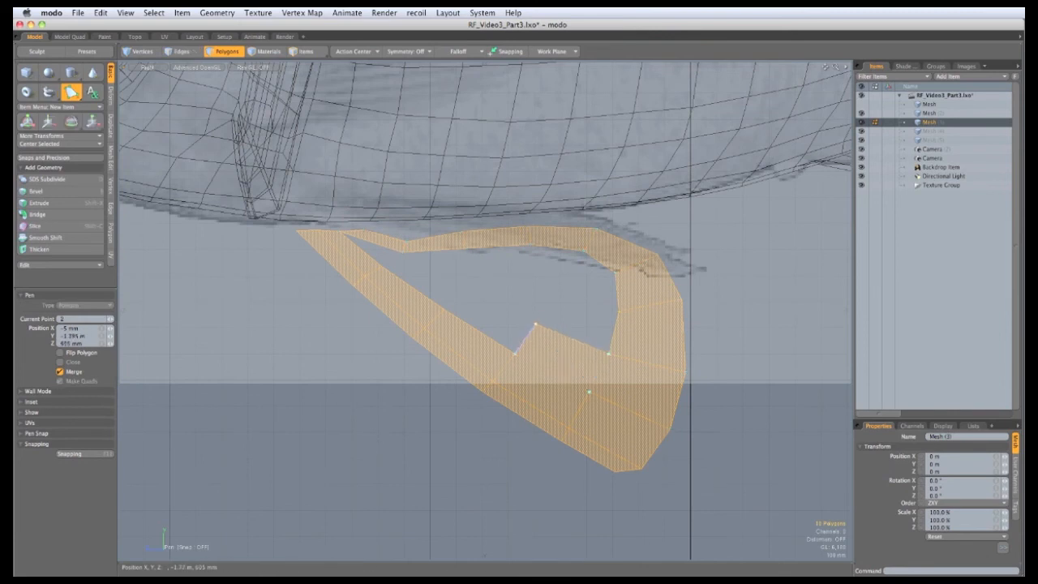
{"action": "left_click", "coordinate": [597, 335], "text": "shift"}
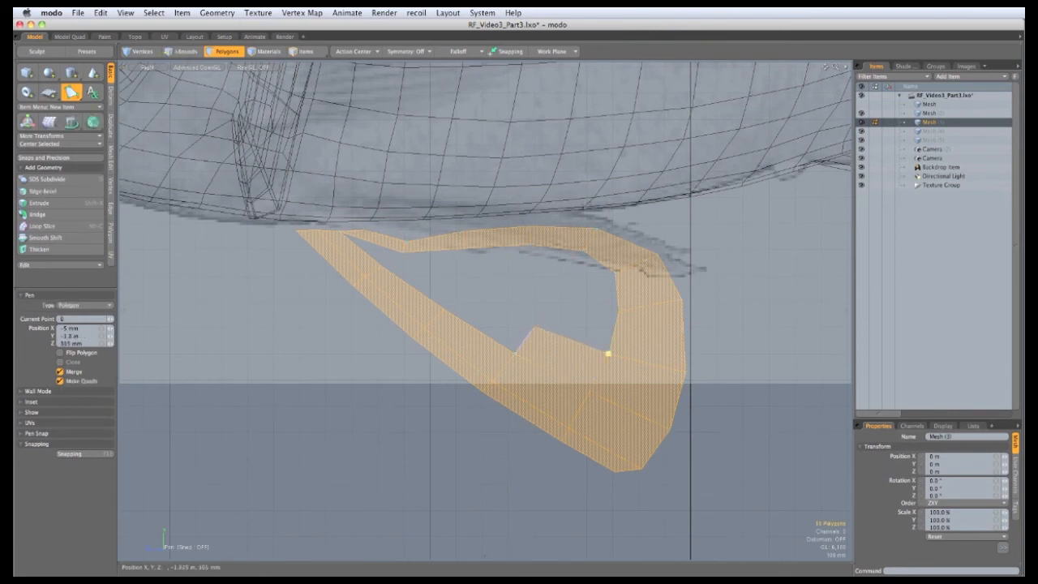
{"action": "left_click", "coordinate": [532, 297]}
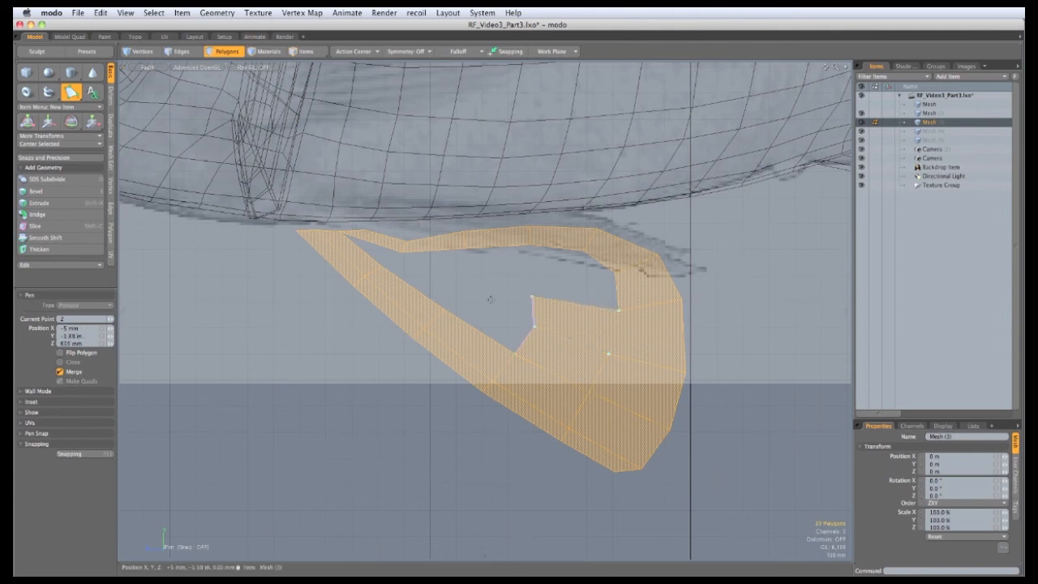
{"action": "left_click", "coordinate": [445, 308]}
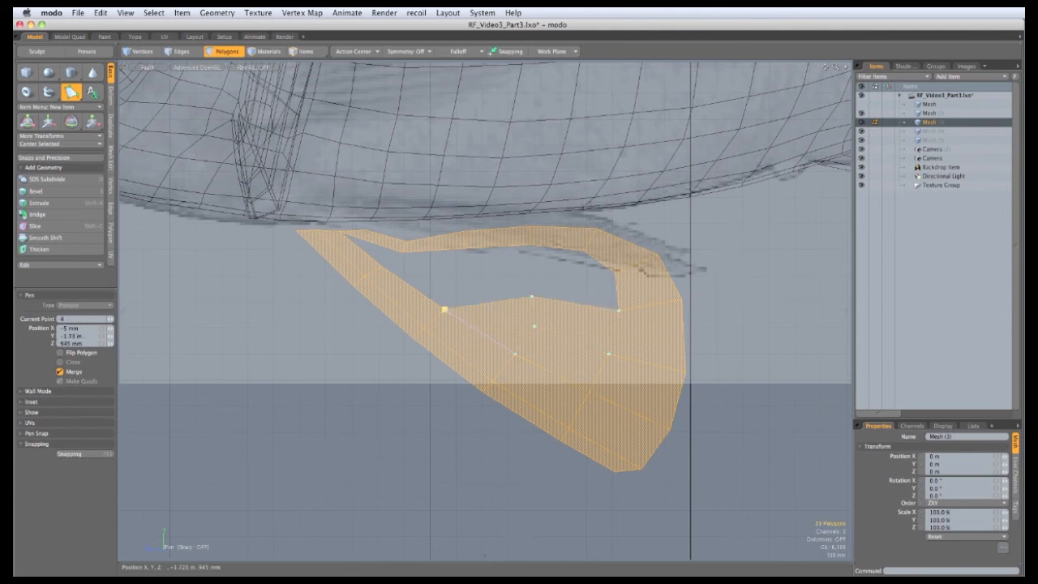
Step: Draw another row of quads across the fin's interior from the trailing strip forward to the narrow front end
{"action": "left_click", "coordinate": [615, 308], "text": "shift"}
{"action": "left_click", "coordinate": [616, 273]}
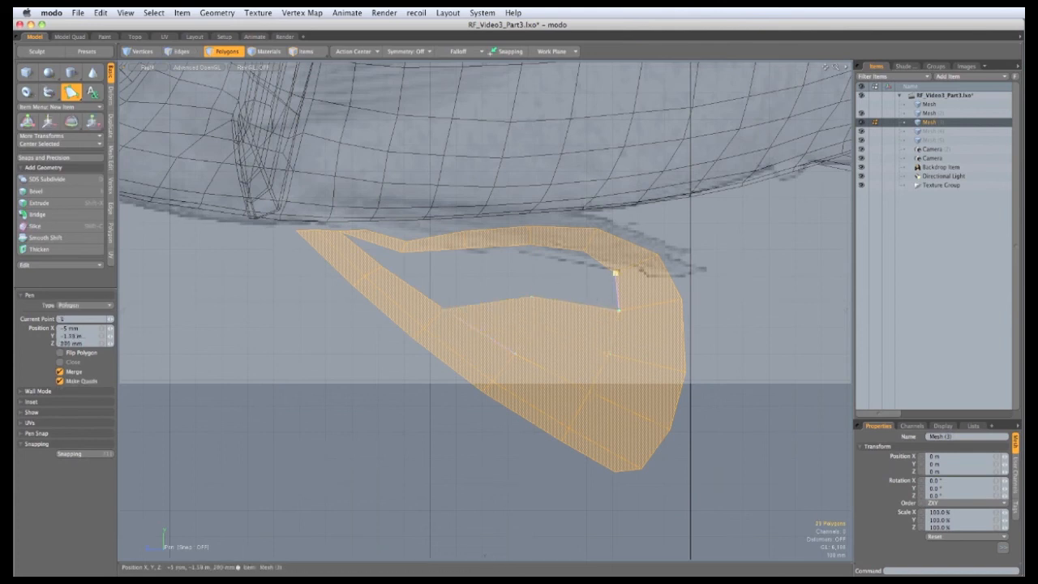
{"action": "left_click", "coordinate": [528, 272]}
{"action": "left_click", "coordinate": [449, 277]}
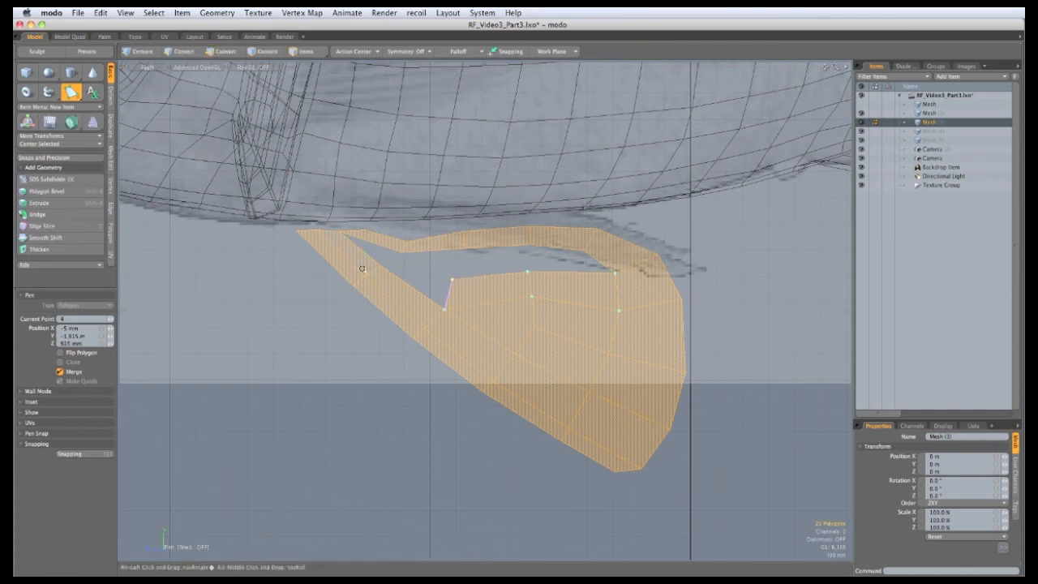
{"action": "left_click_drag", "start_coordinate": [364, 264], "coordinate": [417, 259], "text": "ctrl+alt"}
{"action": "left_click", "coordinate": [417, 259]}
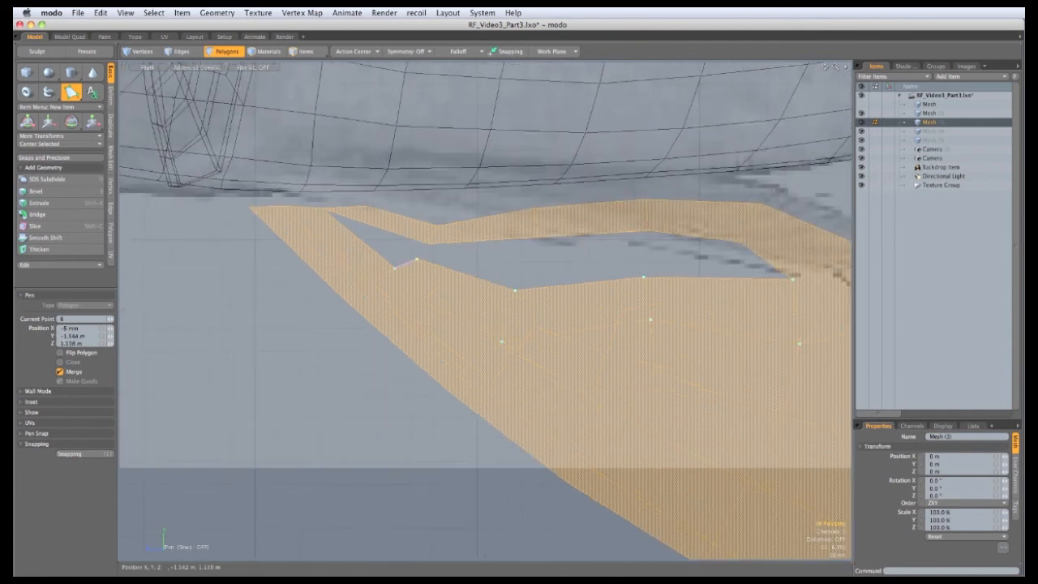
{"action": "left_click", "coordinate": [429, 245]}
Step: Close the remaining gap beneath the fin's upper strip with quads that reuse the existing border points
{"action": "left_click", "coordinate": [787, 278], "text": "shift"}
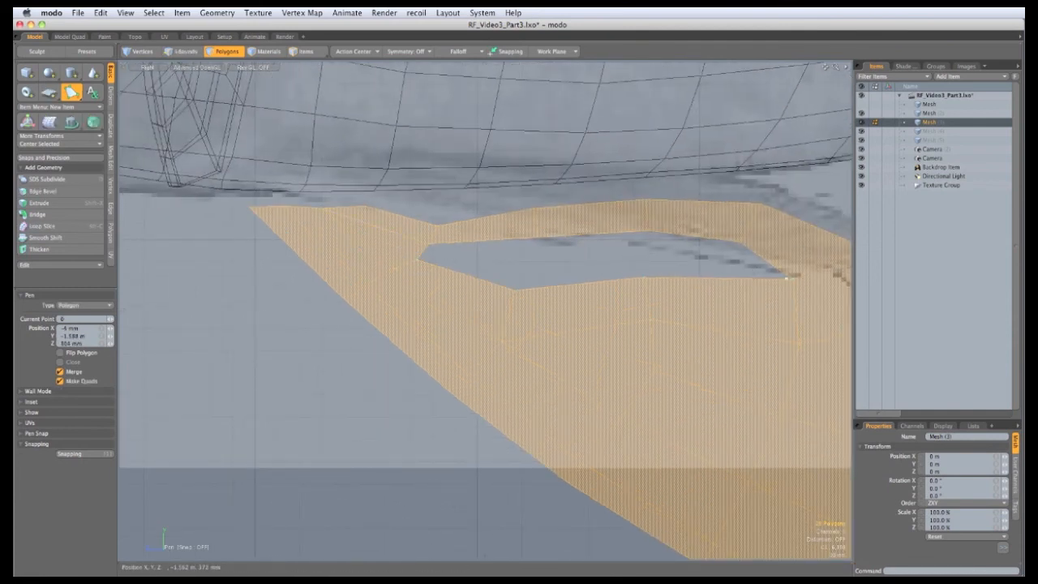
{"action": "left_click", "coordinate": [738, 240]}
{"action": "left_click", "coordinate": [649, 231]}
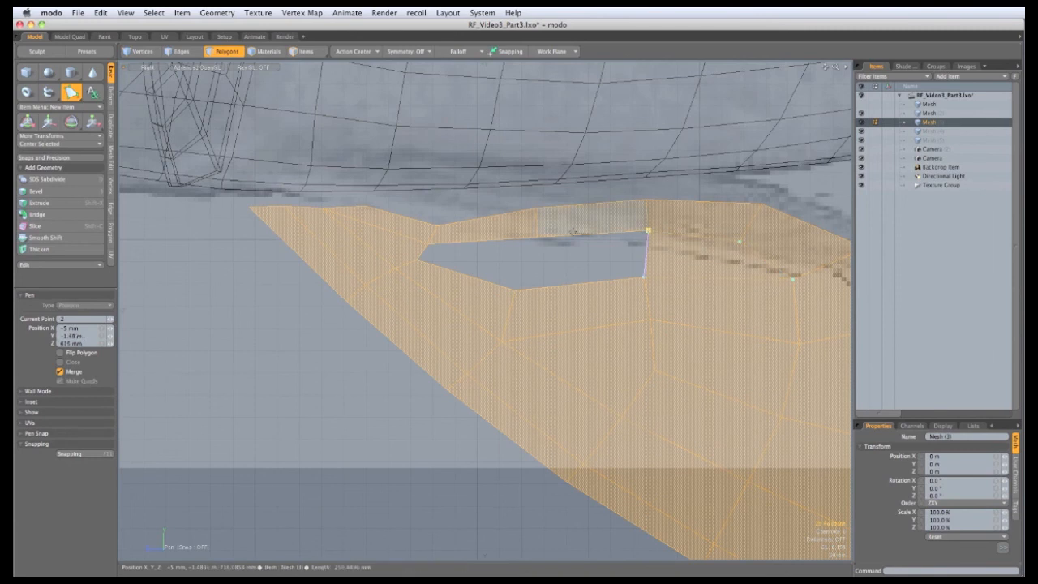
{"action": "left_click", "coordinate": [537, 236]}
{"action": "left_click", "coordinate": [515, 290]}
{"action": "left_click", "coordinate": [417, 260]}
{"action": "left_click", "coordinate": [428, 244]}
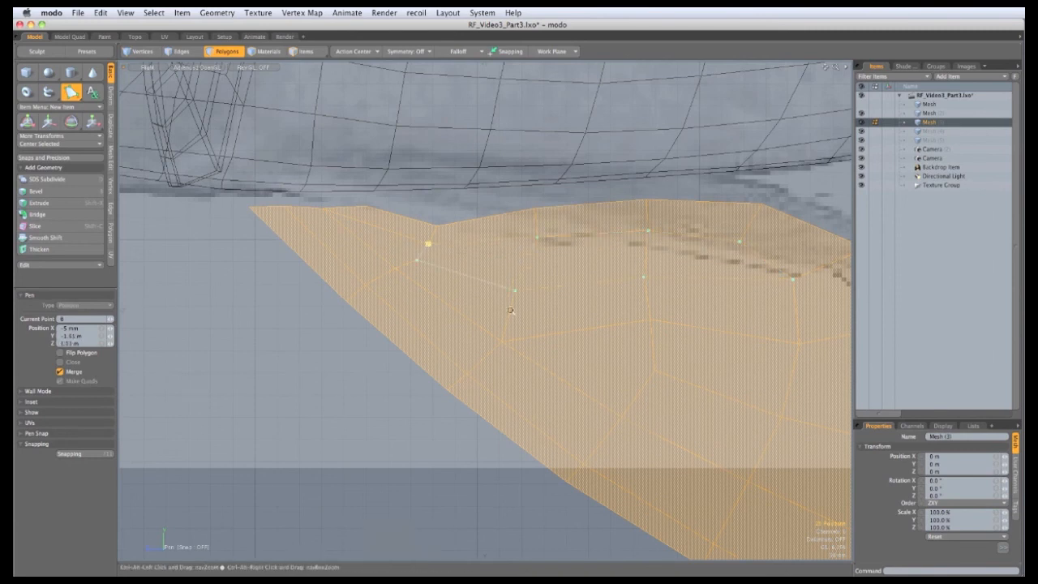
Step: Leave the Pen tool, switch to the perspective view, and hide the Backdrop Item to show the pelvic fin alone
{"action": "left_click_drag", "start_coordinate": [511, 311], "coordinate": [398, 408], "text": "ctrl+alt"}
{"action": "key", "text": "space"}
{"action": "key", "text": "ctrl+space"}
{"action": "left_click", "coordinate": [474, 384]}
{"action": "left_click_drag", "start_coordinate": [474, 385], "coordinate": [527, 381], "text": "alt"}
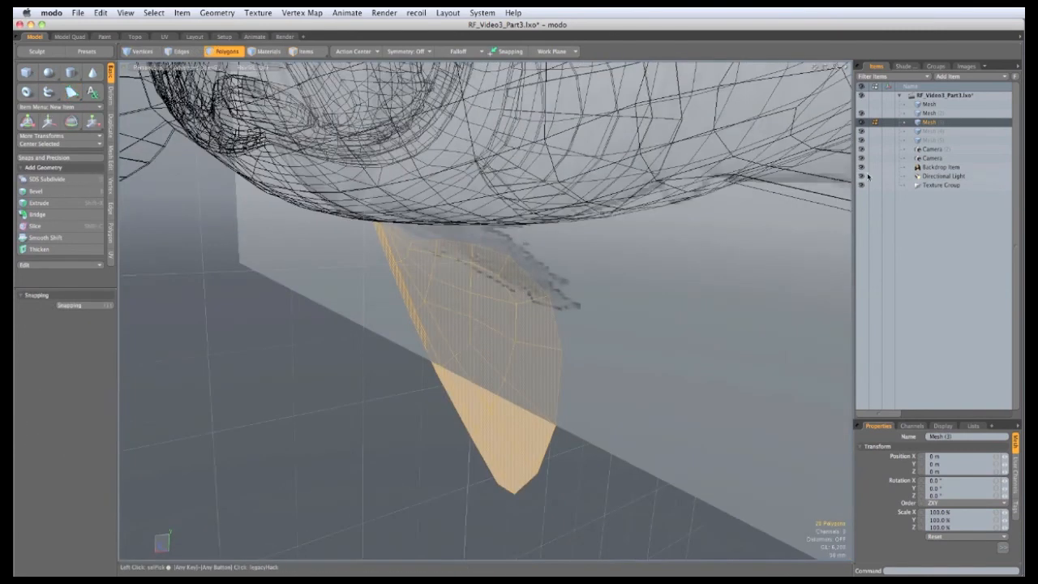
{"action": "left_click", "coordinate": [862, 168]}
{"action": "left_click_drag", "start_coordinate": [341, 341], "coordinate": [219, 348], "text": "alt"}
{"action": "left_click_drag", "start_coordinate": [389, 422], "coordinate": [438, 430], "text": "ctrl+alt"}
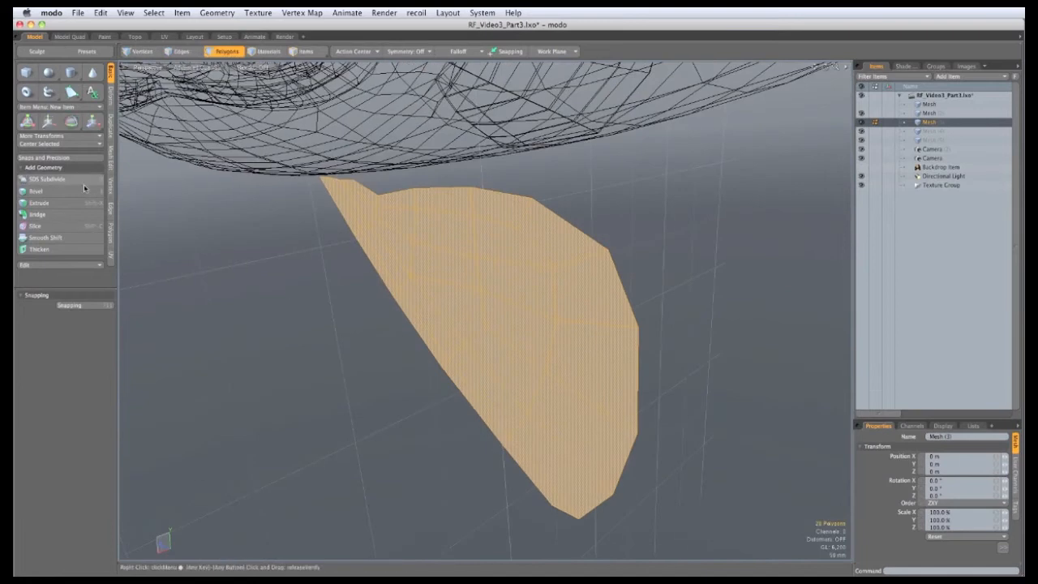
Step: Thicken the pelvic fin's polygons with an offset of about -52 mm, then drop the tool and clear the selection
{"action": "left_click", "coordinate": [73, 252]}
{"action": "left_click", "coordinate": [436, 332]}
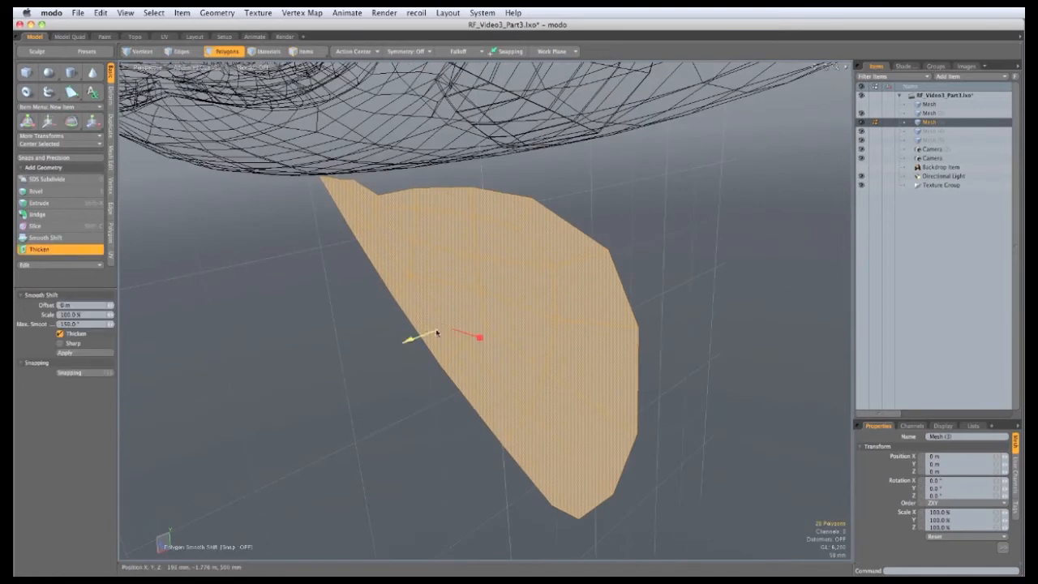
{"action": "left_click_drag", "start_coordinate": [409, 340], "coordinate": [584, 387]}
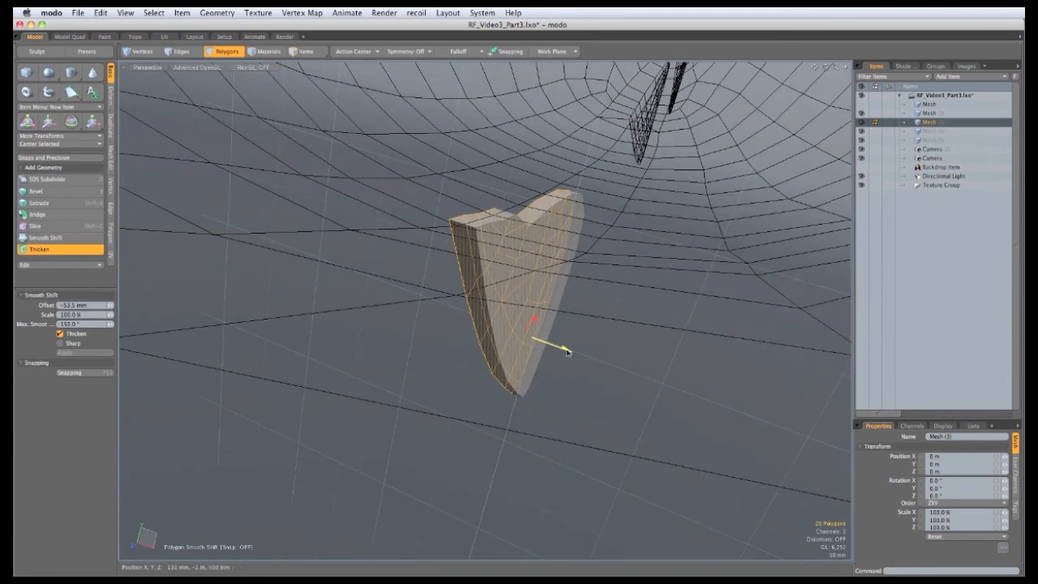
{"action": "left_click_drag", "start_coordinate": [567, 353], "coordinate": [572, 354]}
{"action": "key", "text": "q"}
{"action": "left_click", "coordinate": [628, 405]}
{"action": "left_click_drag", "start_coordinate": [629, 406], "coordinate": [591, 357], "text": "alt"}
Step: Apply a linear falloff along the pelvic fin from its root to its tip and scale its thickness to taper it
{"action": "left_click", "coordinate": [464, 52]}
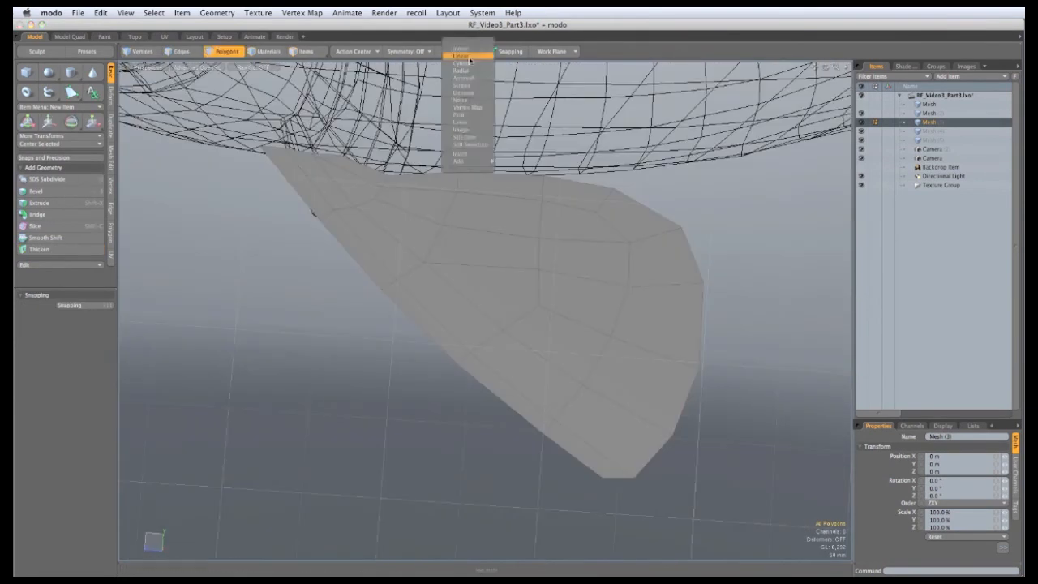
{"action": "left_click", "coordinate": [465, 59]}
{"action": "left_click_drag", "start_coordinate": [495, 328], "coordinate": [454, 381], "text": "ctrl+alt"}
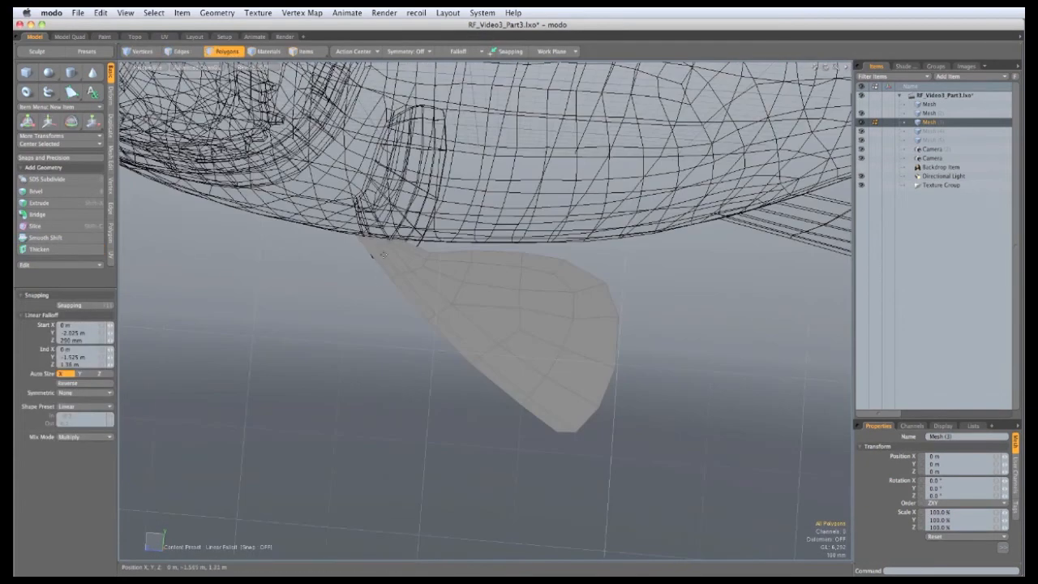
{"action": "left_click_drag", "start_coordinate": [379, 251], "coordinate": [567, 341]}
{"action": "key", "text": "r"}
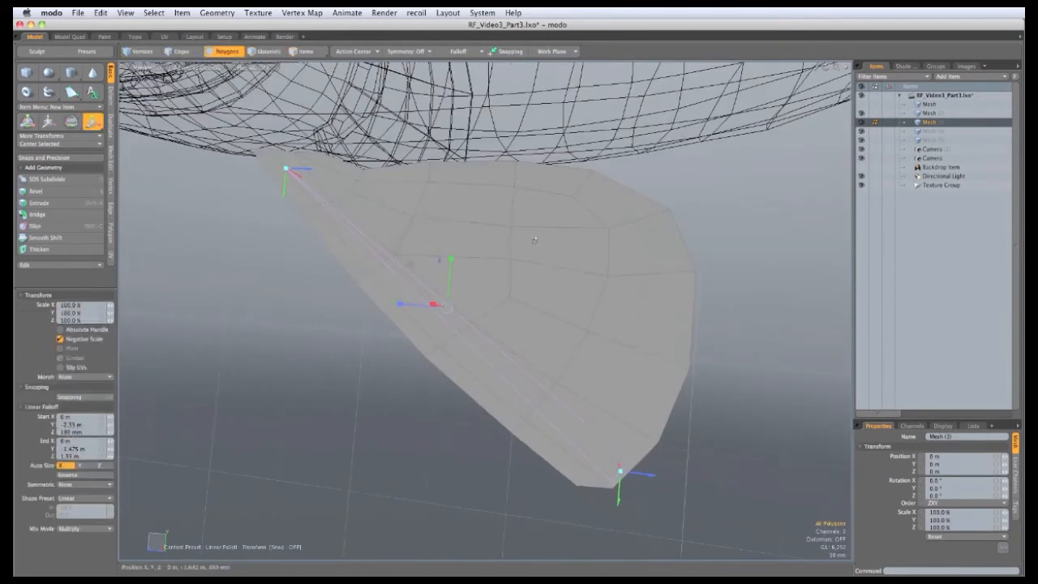
{"action": "left_click_drag", "start_coordinate": [533, 241], "coordinate": [486, 262], "text": "alt"}
{"action": "key", "text": "q"}
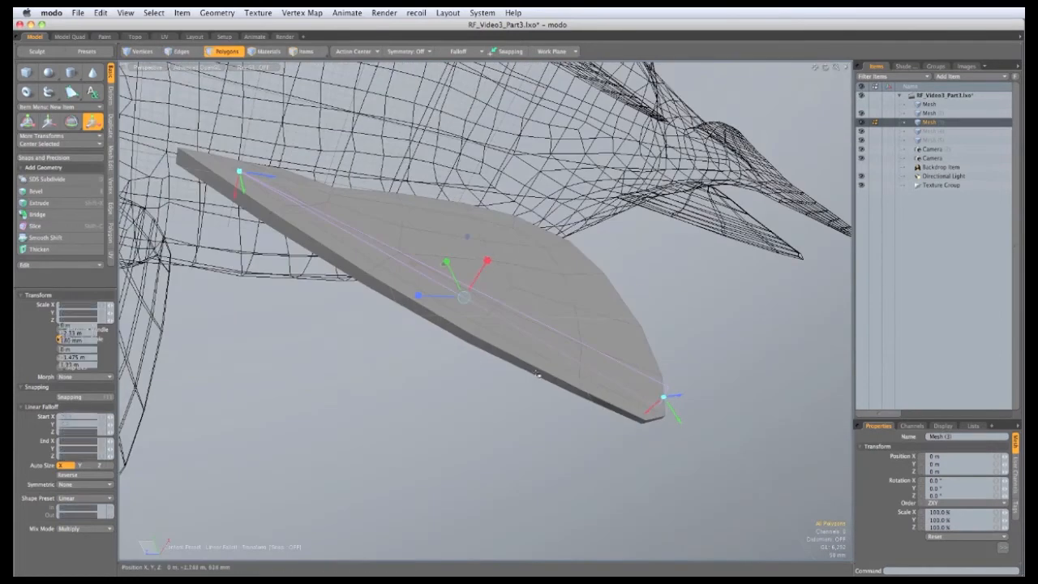
Step: Redraw the linear falloff across the pelvic fin's width and scale the fin to thin one edge
{"action": "left_click_drag", "start_coordinate": [503, 385], "coordinate": [312, 442], "text": "alt"}
{"action": "left_click_drag", "start_coordinate": [265, 216], "coordinate": [418, 344]}
{"action": "left_click_drag", "start_coordinate": [640, 433], "coordinate": [595, 182]}
{"action": "left_click_drag", "start_coordinate": [657, 391], "coordinate": [376, 329], "text": "alt"}
{"action": "key", "text": "r"}
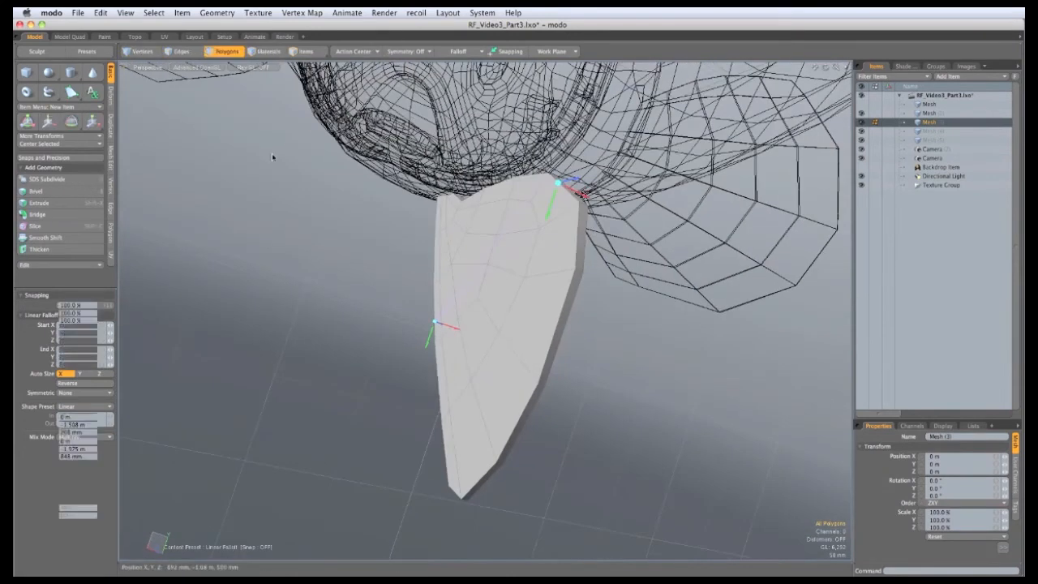
{"action": "left_click_drag", "start_coordinate": [273, 158], "coordinate": [375, 183], "text": "alt"}
{"action": "left_click_drag", "start_coordinate": [419, 296], "coordinate": [458, 305]}
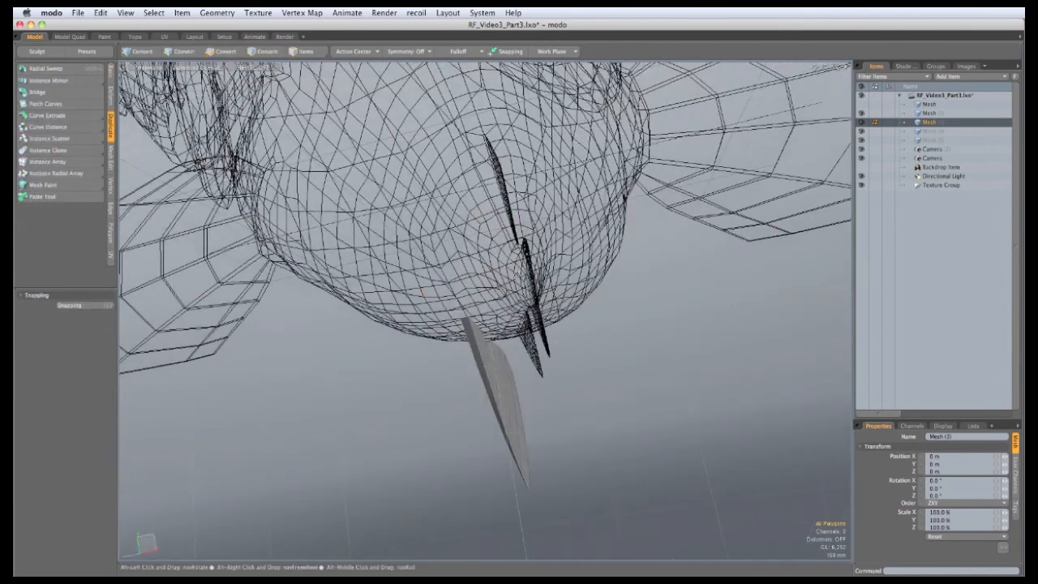
Step: Move and rotate the pelvic fin so it angles outward beneath the belly, beside the body's centre line
{"action": "left_click_drag", "start_coordinate": [491, 219], "coordinate": [491, 162], "text": "alt"}
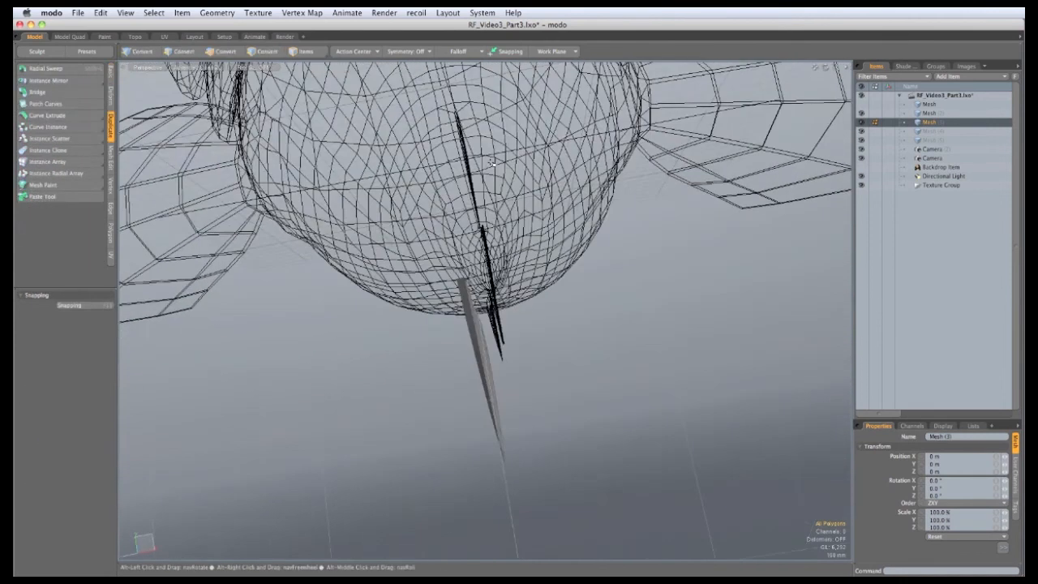
{"action": "key", "text": "w"}
{"action": "left_click_drag", "start_coordinate": [519, 340], "coordinate": [541, 344], "text": "alt"}
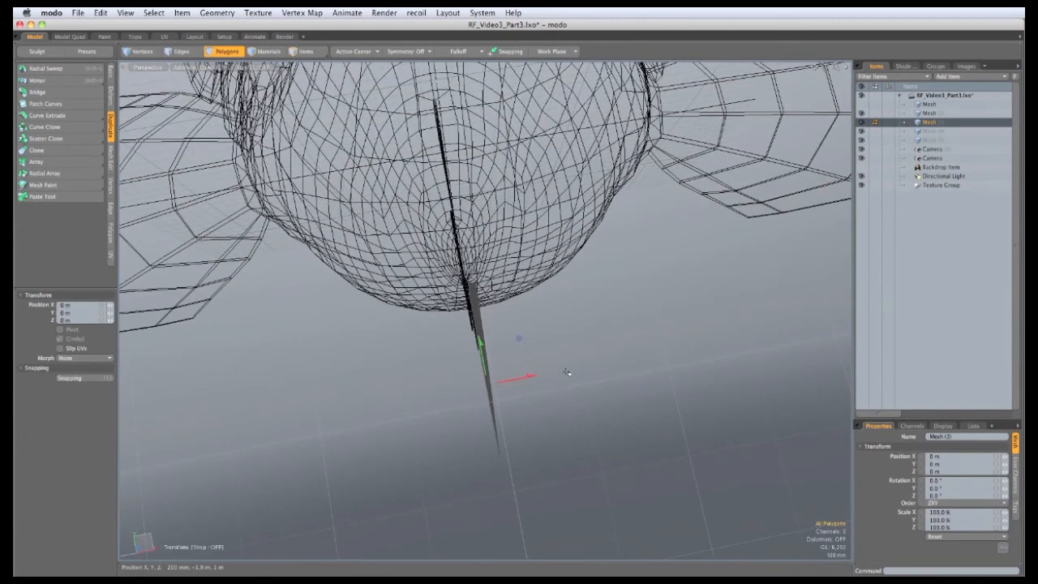
{"action": "left_click_drag", "start_coordinate": [533, 379], "coordinate": [577, 371]}
{"action": "left_click_drag", "start_coordinate": [577, 371], "coordinate": [566, 375], "text": "alt"}
{"action": "key", "text": "e"}
{"action": "left_click_drag", "start_coordinate": [565, 332], "coordinate": [485, 336], "text": "alt"}
{"action": "key", "text": "w"}
{"action": "left_click_drag", "start_coordinate": [475, 374], "coordinate": [466, 311]}
{"action": "key", "text": "space"}
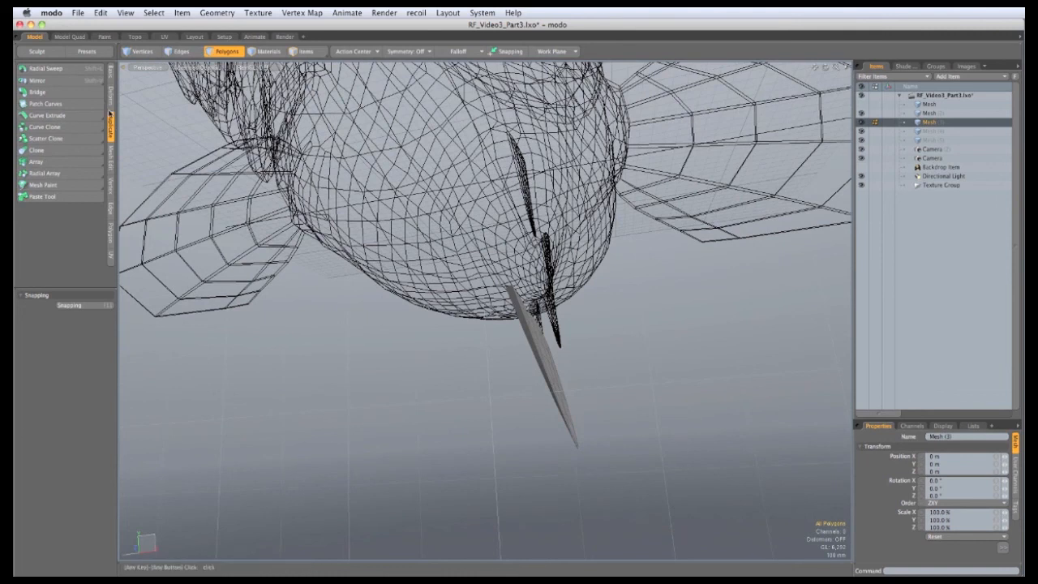
Step: Mirror the pelvic fin across the X axis with the action center set to Origin
{"action": "left_click", "coordinate": [41, 80]}
{"action": "left_click", "coordinate": [354, 52]}
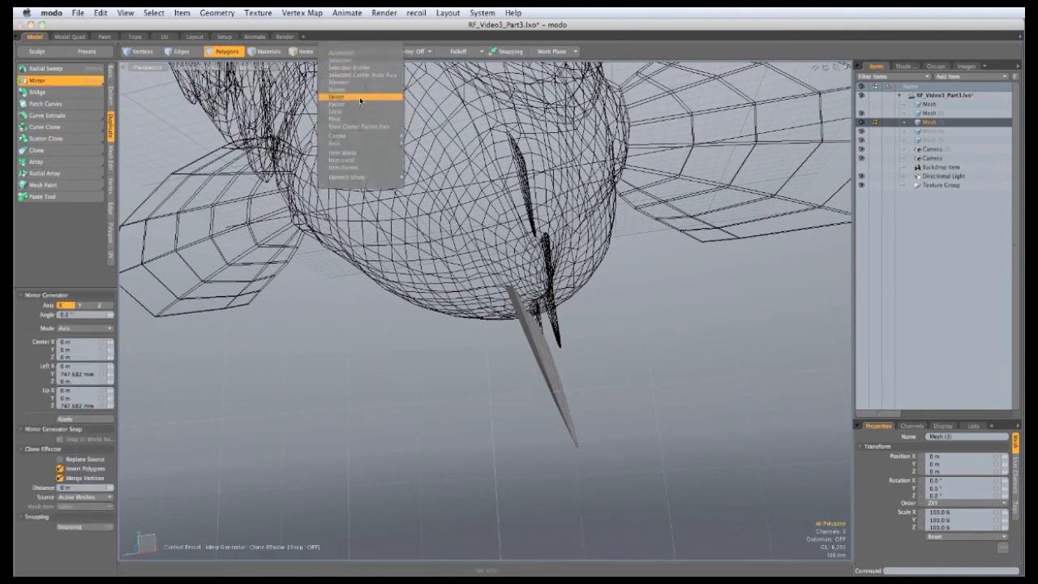
{"action": "left_click", "coordinate": [360, 97]}
{"action": "left_click", "coordinate": [386, 297]}
{"action": "left_click_drag", "start_coordinate": [386, 297], "coordinate": [344, 129], "text": "alt"}
{"action": "scroll", "coordinate": [345, 302], "scroll_direction": "down", "scroll_amount": 5}
{"action": "scroll", "coordinate": [324, 203], "scroll_direction": "up", "scroll_amount": 4}
{"action": "key", "text": "Escape"}
{"action": "key", "text": "Escape"}
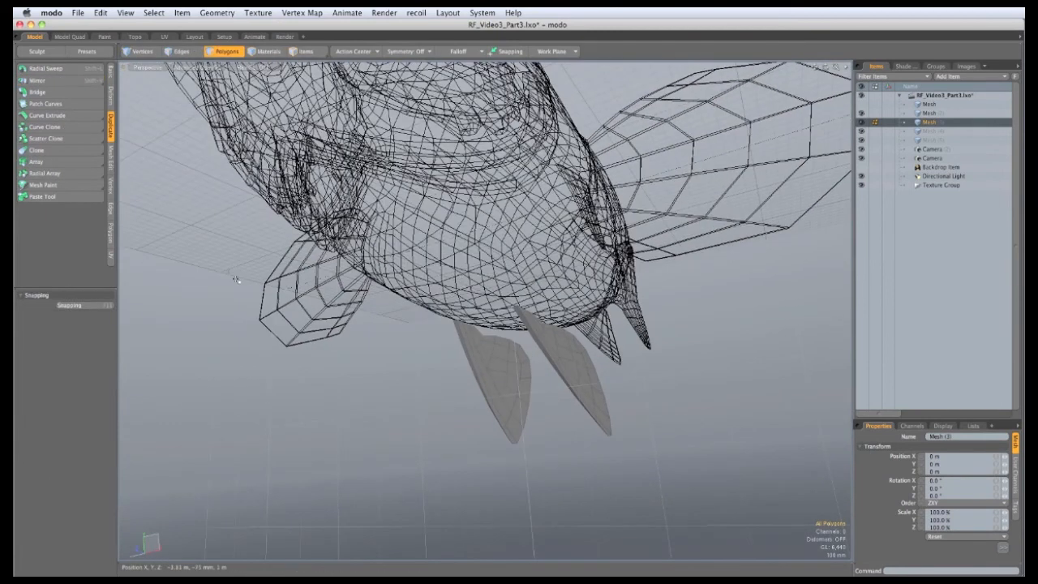
Step: Cut both pelvic fins from their mesh layer and paste them into the fish's body mesh
{"action": "key", "text": "super+x"}
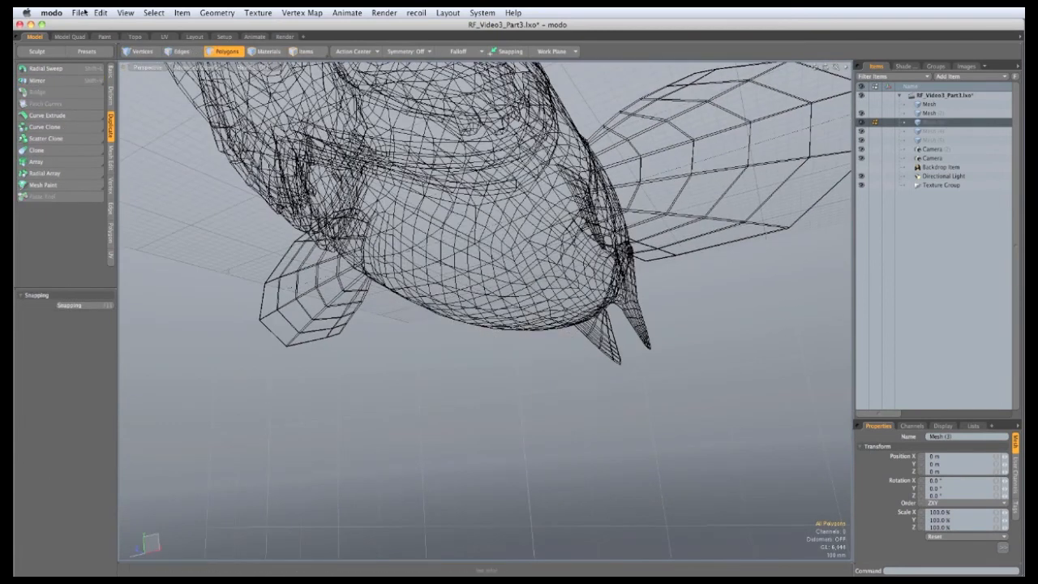
{"action": "left_click", "coordinate": [930, 114]}
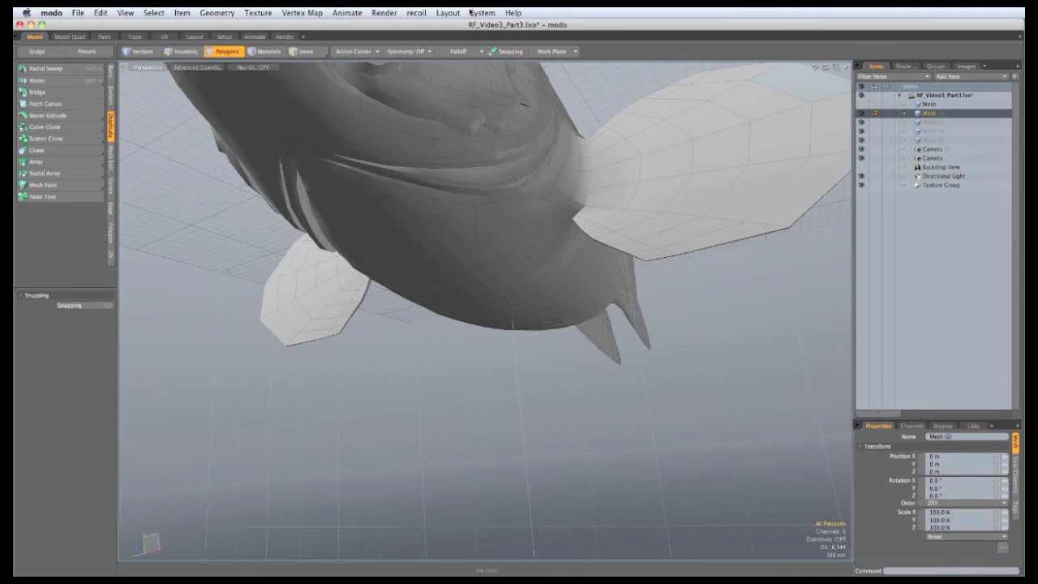
{"action": "key", "text": "super+v"}
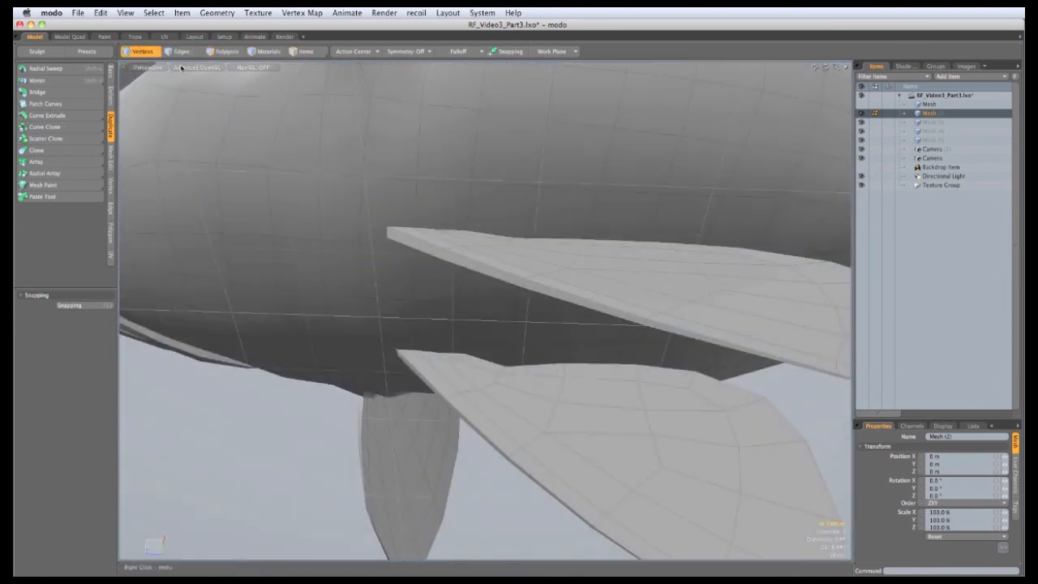
Step: Turn on X symmetry and adjust the belly edges beside the pelvic fin's root
{"action": "left_click", "coordinate": [183, 52]}
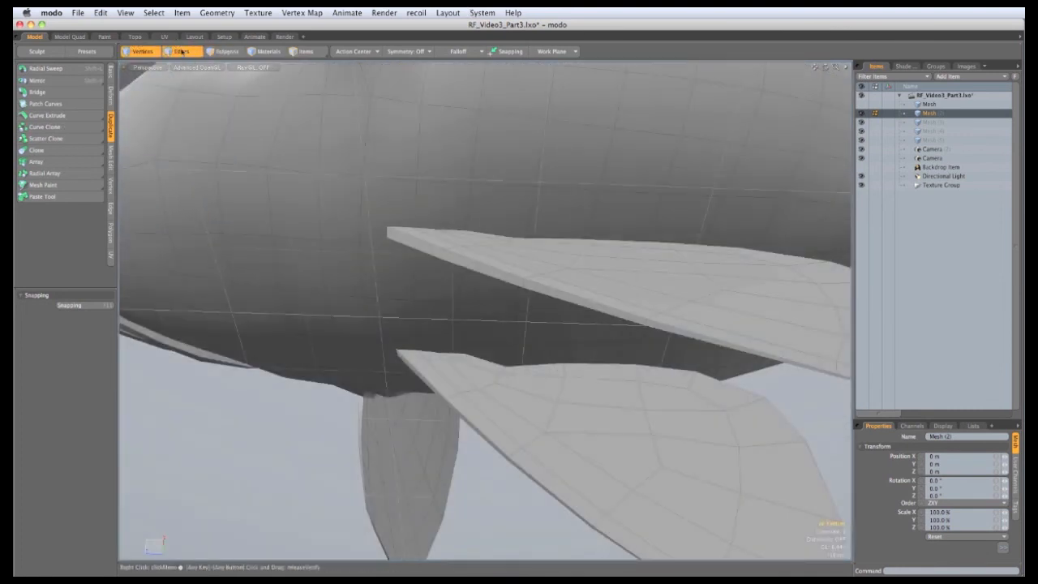
{"action": "left_click", "coordinate": [418, 51]}
{"action": "left_click", "coordinate": [418, 58]}
{"action": "left_click_drag", "start_coordinate": [486, 381], "coordinate": [486, 353], "text": "alt"}
{"action": "key", "text": "2"}
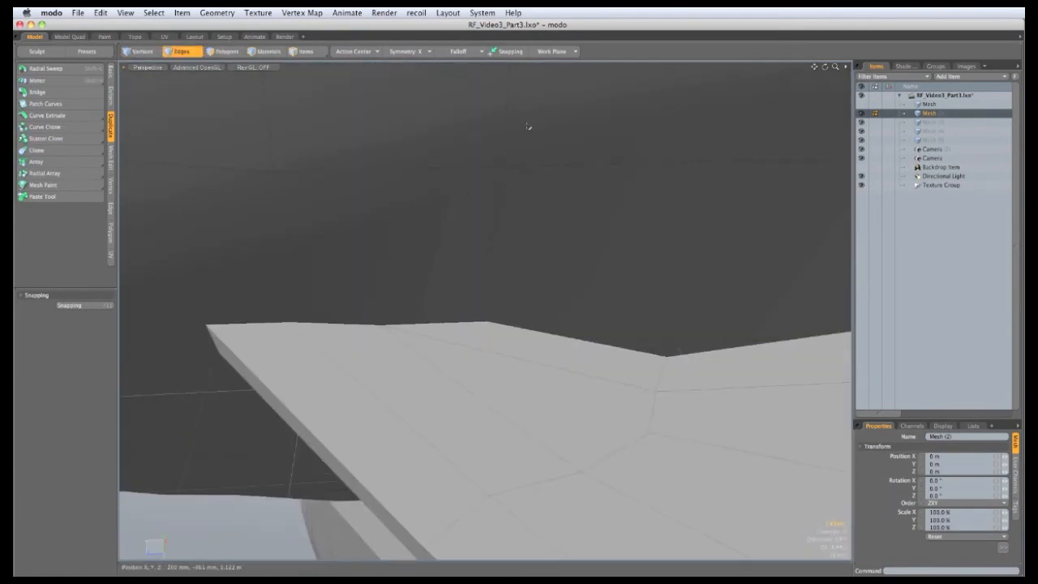
{"action": "key", "text": "w"}
{"action": "left_click_drag", "start_coordinate": [421, 297], "coordinate": [433, 248], "text": "alt"}
{"action": "left_click_drag", "start_coordinate": [432, 296], "coordinate": [405, 158]}
Step: Shift the belly edge beside the pelvic fin's root about -87 mm along Z
{"action": "key", "text": "q"}
{"action": "key", "text": "w"}
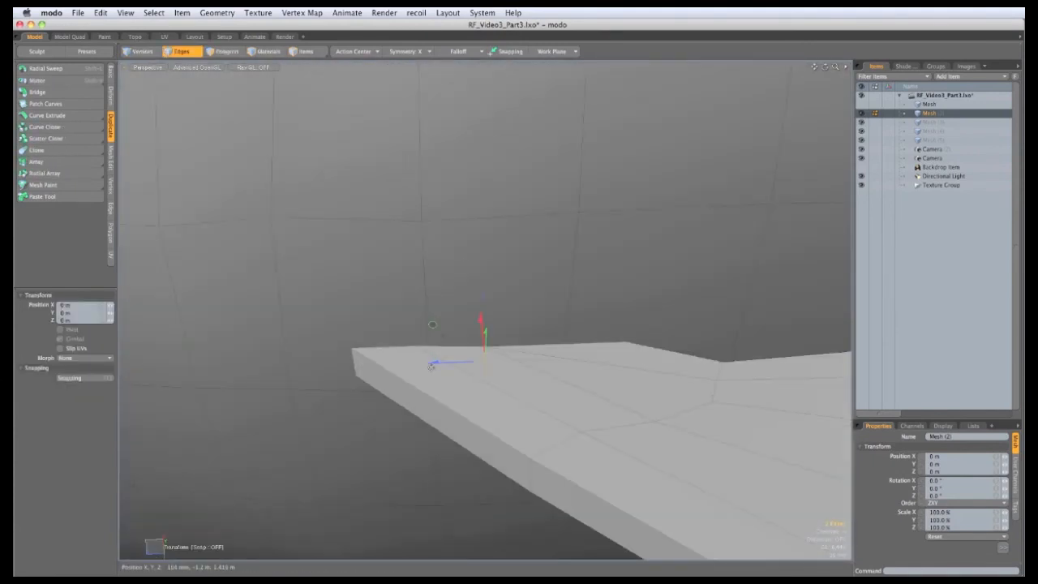
{"action": "left_click_drag", "start_coordinate": [431, 367], "coordinate": [507, 364]}
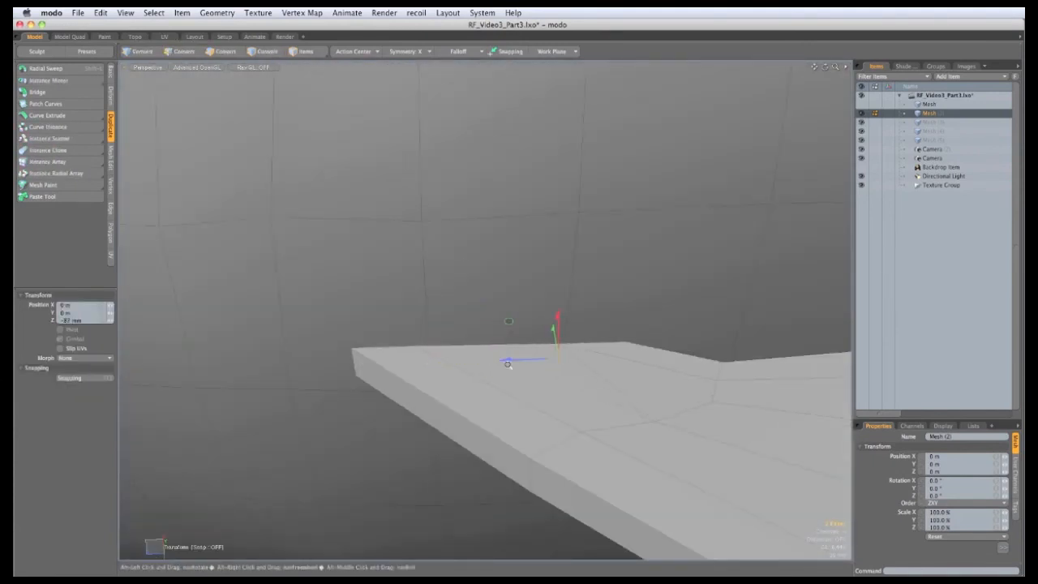
{"action": "scroll", "coordinate": [508, 364], "scroll_direction": "down", "scroll_amount": 5}
{"action": "key", "text": "space"}
{"action": "key", "text": "space"}
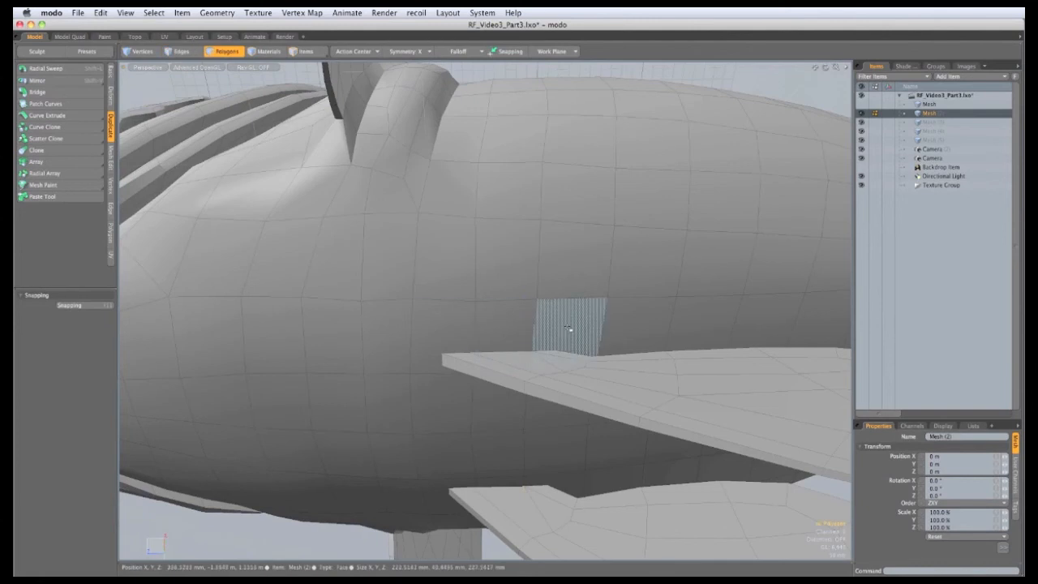
Step: Select the belly polygons around both pelvic fin roots and bevel them as a group with an inset of about 82 mm
{"action": "mouse_move", "coordinate": [567, 327]}
{"action": "left_mouse_down"}
{"action": "mouse_move", "coordinate": [454, 486]}
{"action": "mouse_move", "coordinate": [584, 454]}
{"action": "left_mouse_up"}
{"action": "key", "text": "shift+a"}
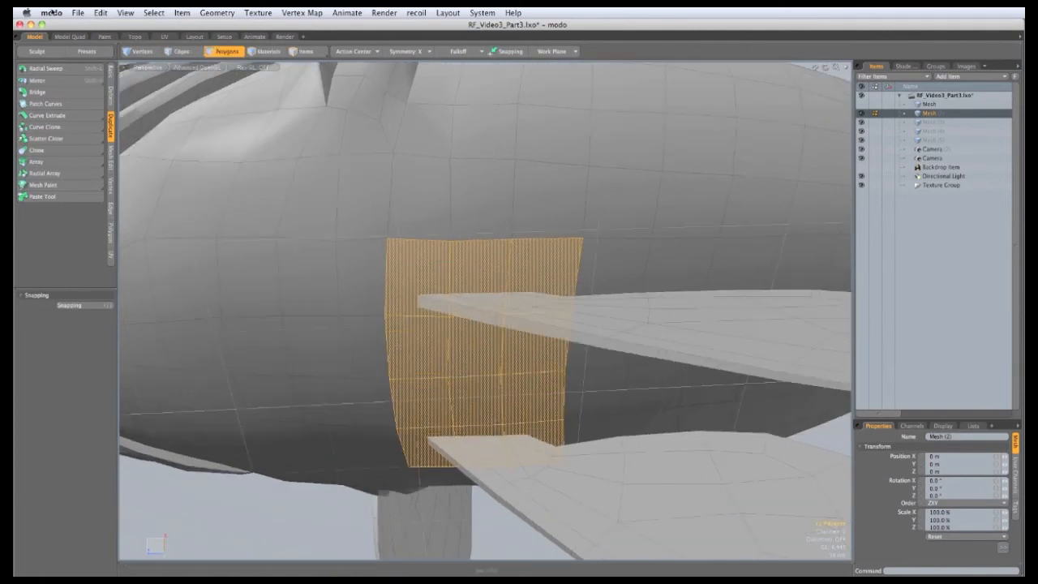
{"action": "key", "text": "b"}
{"action": "left_click", "coordinate": [455, 344]}
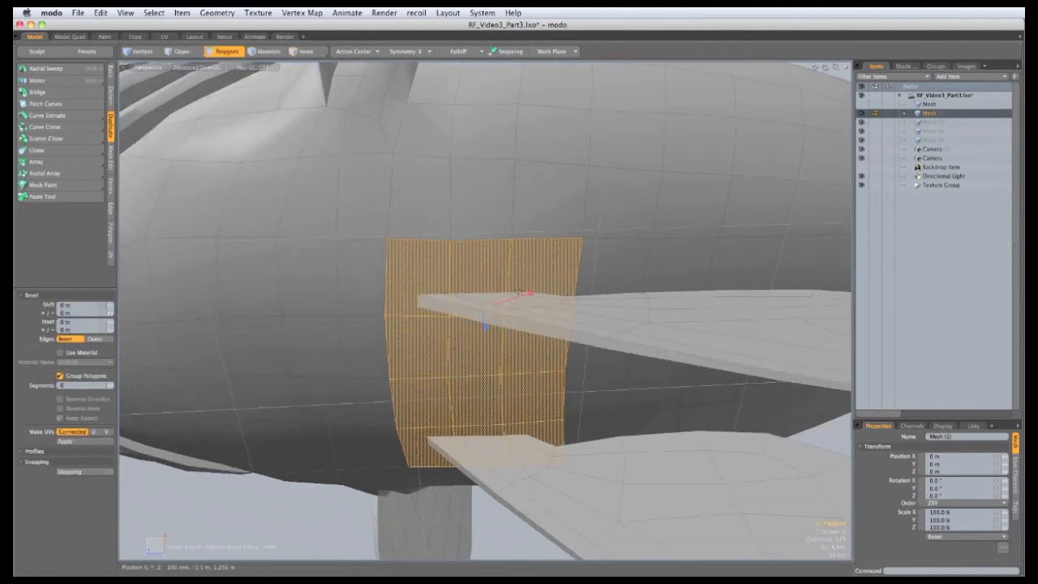
{"action": "mouse_move", "coordinate": [529, 292]}
{"action": "left_mouse_down"}
{"action": "mouse_move", "coordinate": [538, 297]}
{"action": "mouse_move", "coordinate": [525, 294]}
{"action": "left_mouse_up"}
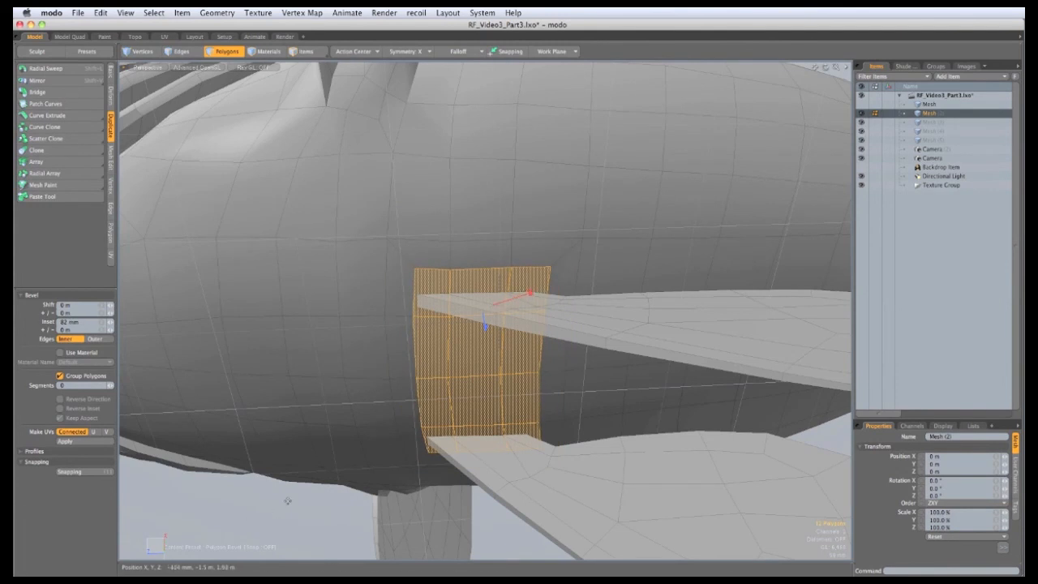
{"action": "key", "text": "q"}
Step: Select the inset belly polygons and the facing polygons on the fin roots, and bridge them with one segment
{"action": "left_click", "coordinate": [314, 474]}
{"action": "scroll", "coordinate": [491, 303], "scroll_direction": "up", "scroll_amount": 4}
{"action": "left_click", "coordinate": [486, 285]}
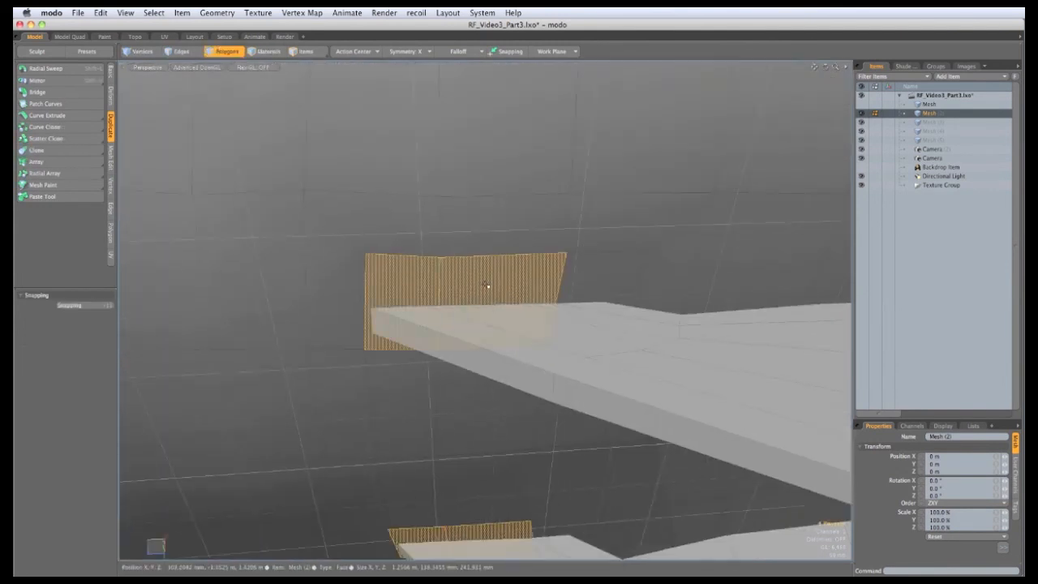
{"action": "mouse_move", "coordinate": [486, 285]}
{"action": "left_mouse_down"}
{"action": "mouse_move", "coordinate": [595, 260]}
{"action": "mouse_move", "coordinate": [622, 387]}
{"action": "mouse_move", "coordinate": [318, 313]}
{"action": "left_mouse_up"}
{"action": "mouse_move", "coordinate": [461, 412]}
{"action": "left_mouse_down", "text": "shift"}
{"action": "mouse_move", "coordinate": [403, 327]}
{"action": "mouse_move", "coordinate": [364, 338]}
{"action": "mouse_move", "coordinate": [490, 276]}
{"action": "mouse_move", "coordinate": [438, 252]}
{"action": "left_mouse_up", "text": "shift"}
{"action": "left_click", "coordinate": [396, 297], "text": "shift"}
{"action": "left_click", "coordinate": [37, 92]}
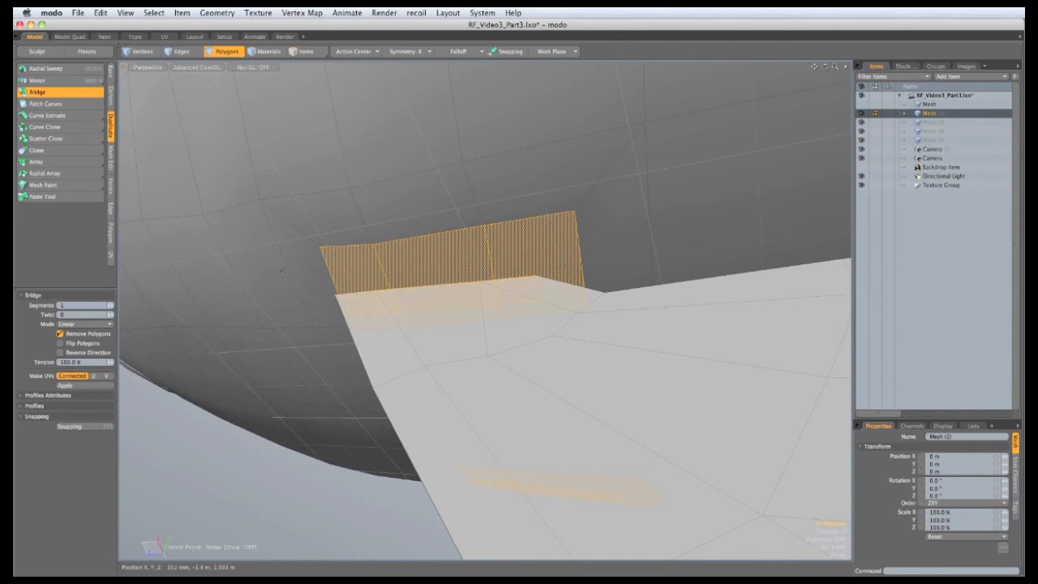
{"action": "left_click", "coordinate": [282, 271]}
{"action": "left_click_drag", "start_coordinate": [529, 335], "coordinate": [470, 321], "text": "alt"}
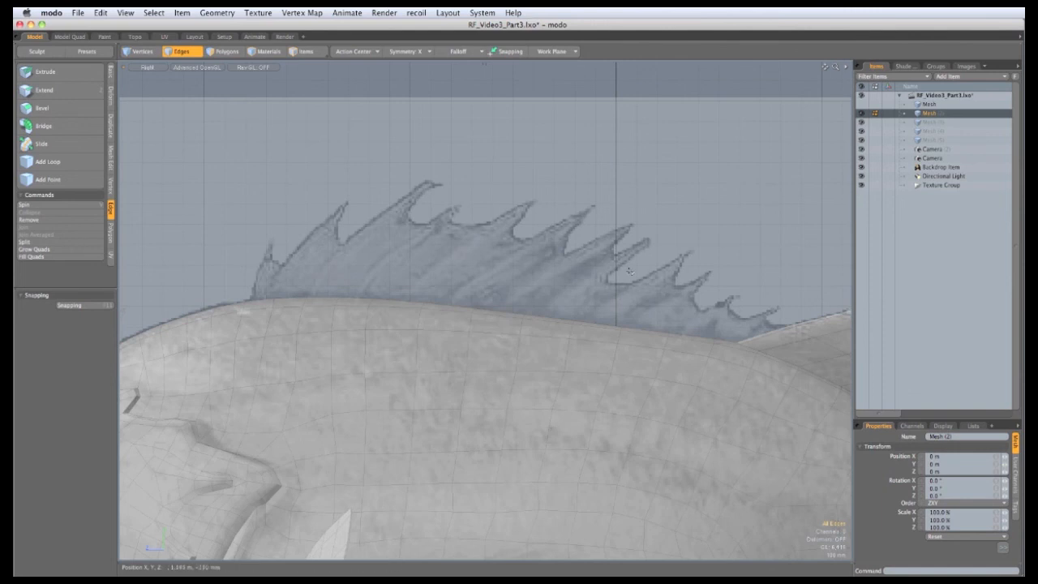
Step: Draw a curved strip of five Pen quads in the empty third mesh, following a tall dorsal spine on the backdrop
{"action": "left_click", "coordinate": [920, 123]}
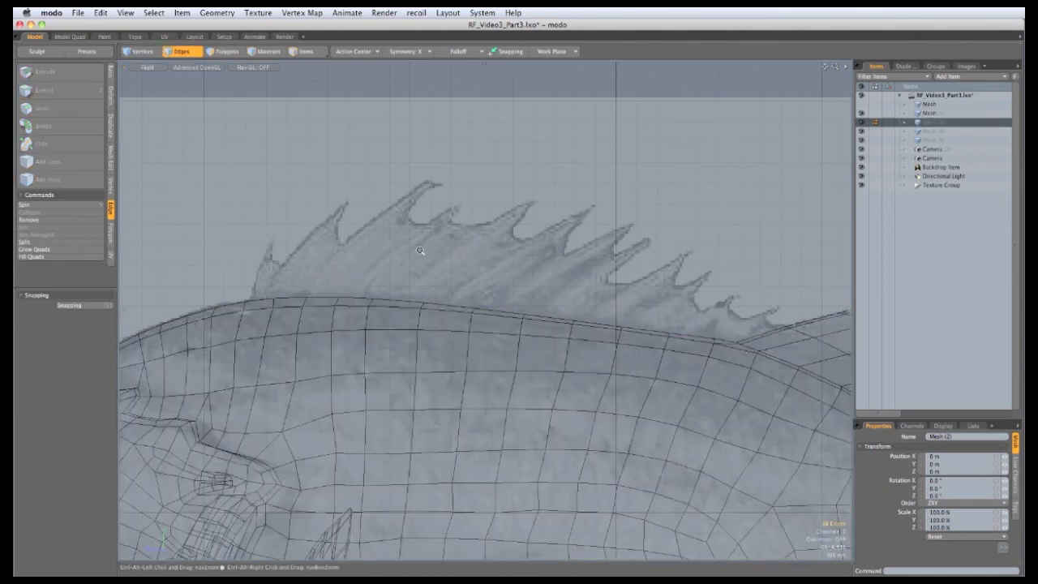
{"action": "left_click_drag", "start_coordinate": [417, 244], "coordinate": [495, 332], "text": "ctrl+alt"}
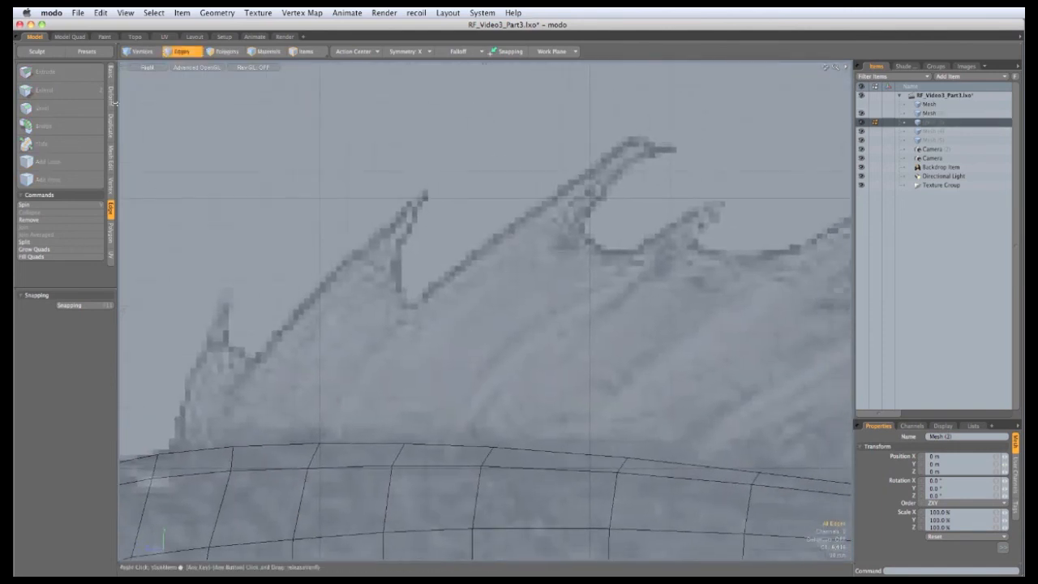
{"action": "left_click", "coordinate": [112, 79]}
{"action": "left_click", "coordinate": [73, 93]}
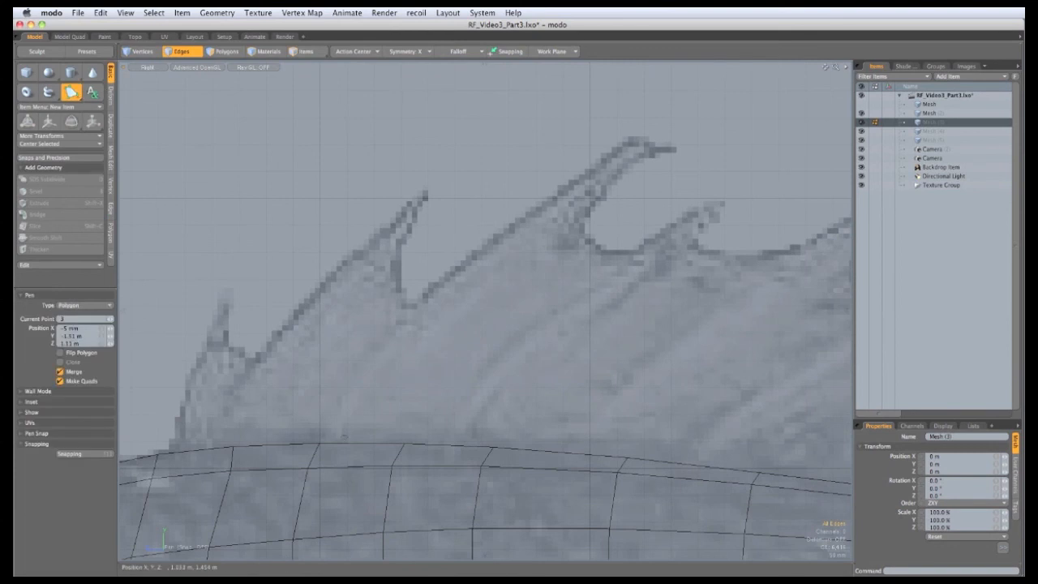
{"action": "left_click", "coordinate": [374, 369]}
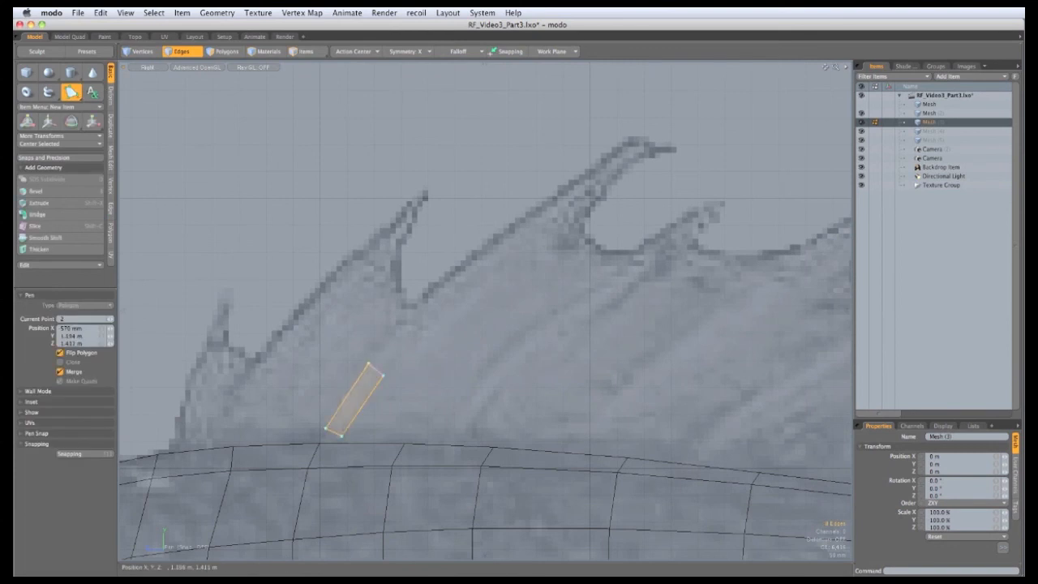
{"action": "left_click", "coordinate": [432, 302]}
{"action": "left_click", "coordinate": [524, 228]}
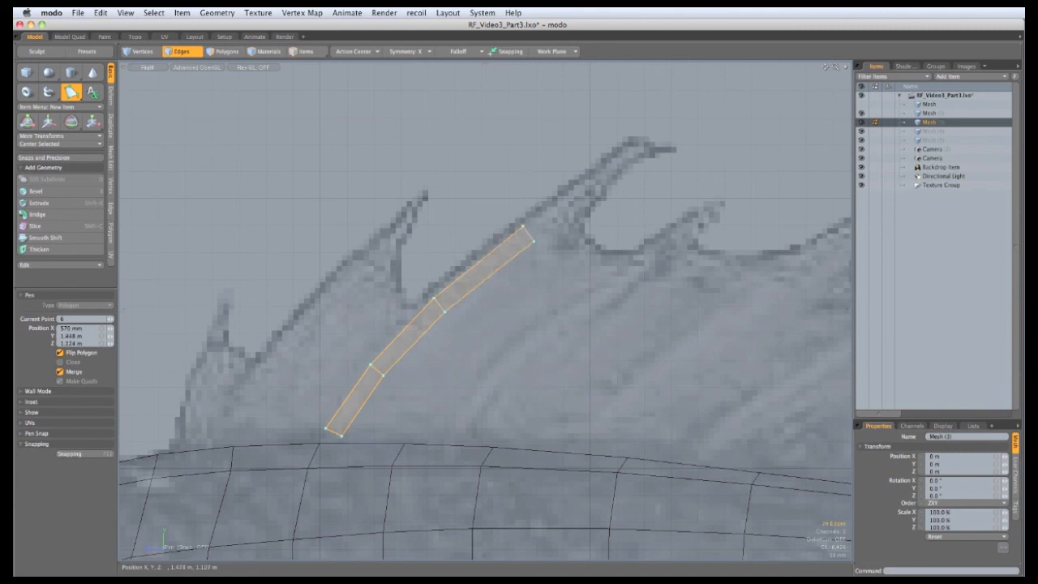
{"action": "left_click", "coordinate": [595, 172]}
{"action": "left_click", "coordinate": [641, 138]}
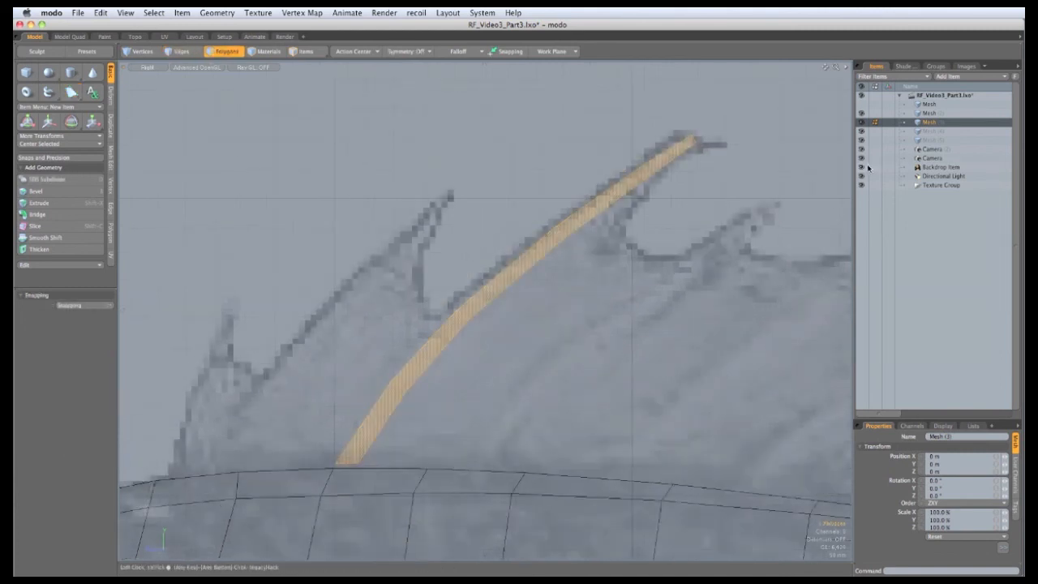
Step: Hide the Backdrop Item and switch to a perspective view of the dorsal spine strip
{"action": "left_click", "coordinate": [862, 167]}
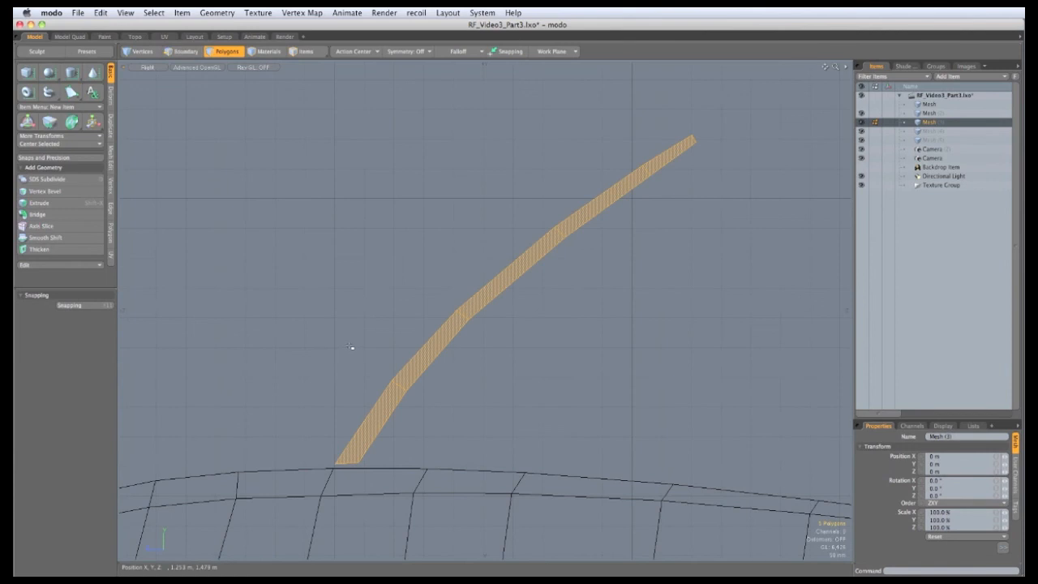
{"action": "key", "text": "ctrl+space"}
{"action": "left_click", "coordinate": [427, 289]}
{"action": "left_click_drag", "start_coordinate": [398, 324], "coordinate": [455, 371], "text": "alt"}
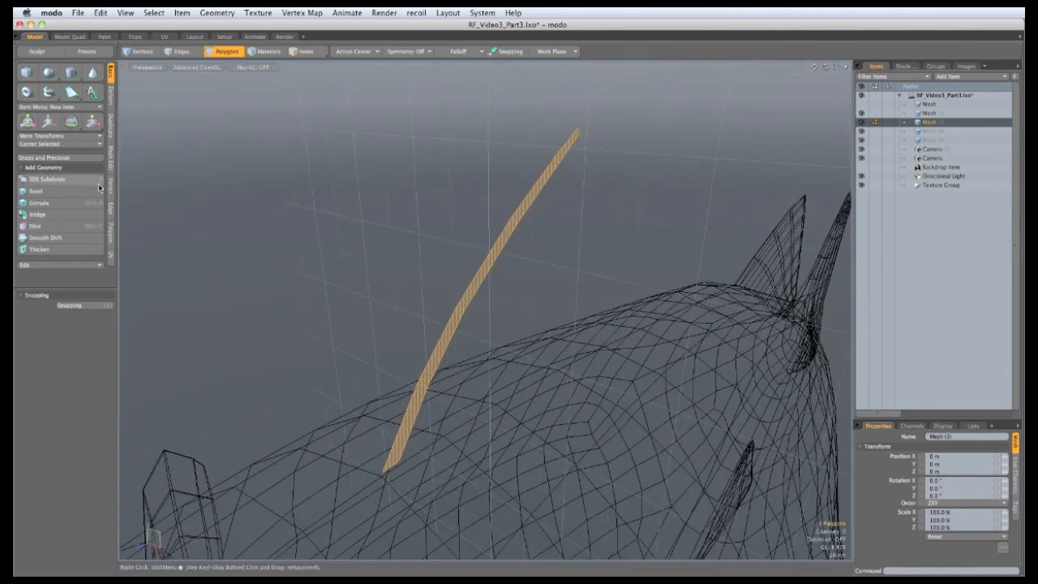
Step: Extrude the dorsal spine strip about -42 mm along X with two sides to give it thickness
{"action": "key", "text": "shift+x"}
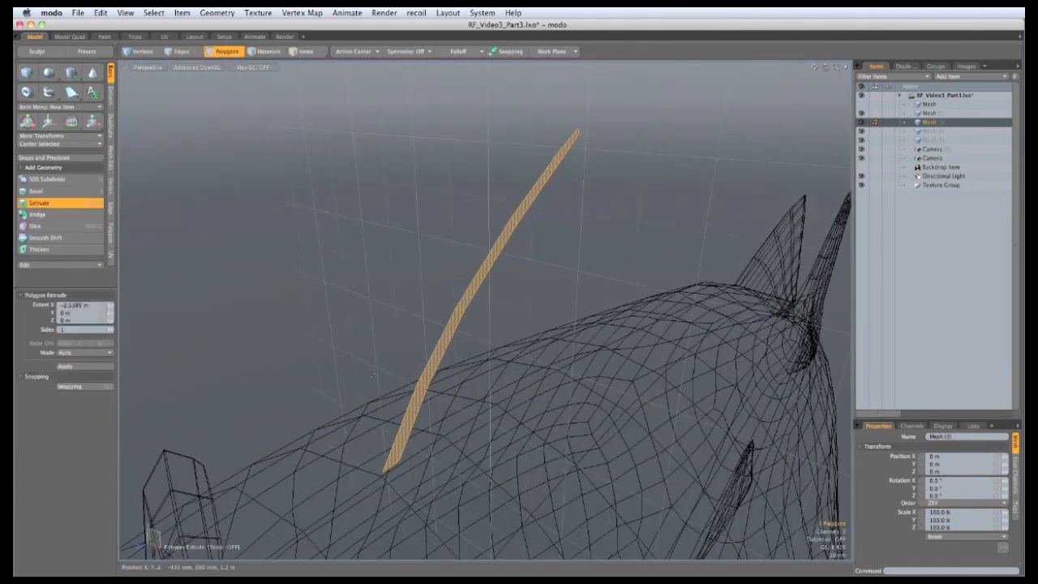
{"action": "left_click_drag", "start_coordinate": [357, 390], "coordinate": [470, 318], "text": "alt"}
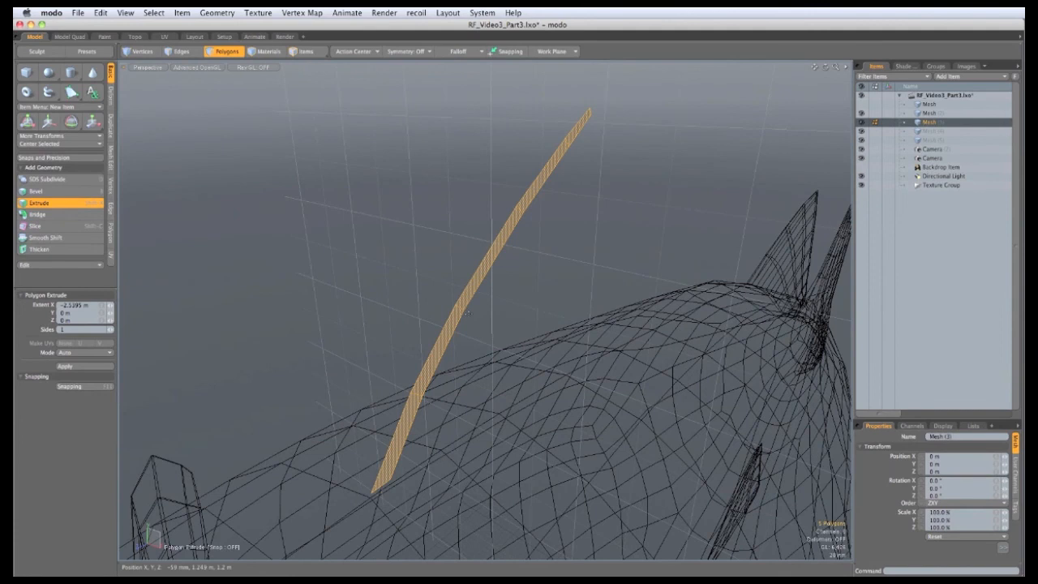
{"action": "left_click", "coordinate": [468, 313]}
{"action": "left_click_drag", "start_coordinate": [412, 294], "coordinate": [502, 253], "text": "alt"}
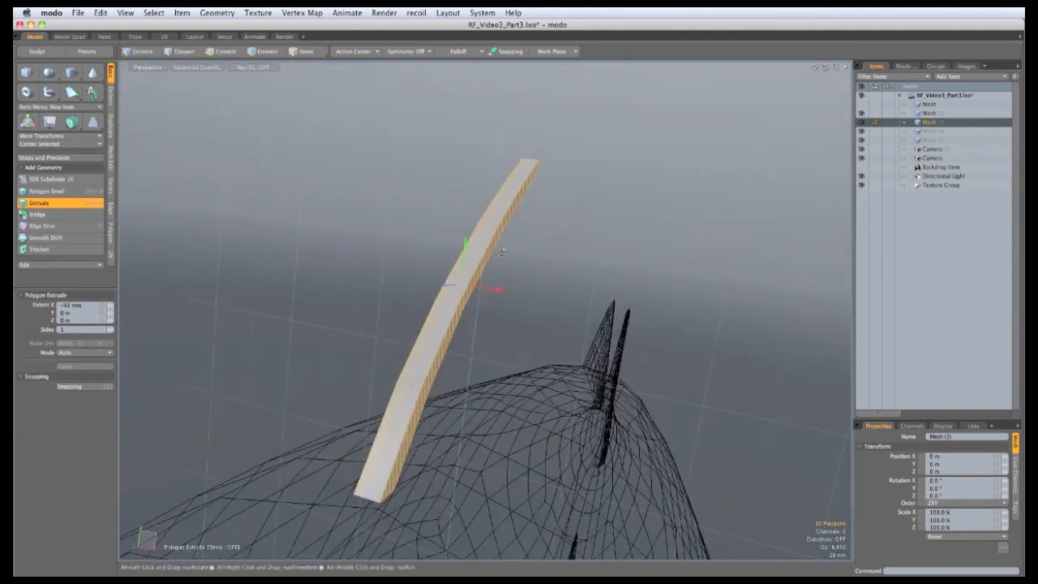
{"action": "left_click_drag", "start_coordinate": [500, 289], "coordinate": [500, 288]}
{"action": "mouse_move", "coordinate": [498, 289]}
{"action": "left_mouse_down", "text": "alt"}
{"action": "mouse_move", "coordinate": [487, 194]}
{"action": "mouse_move", "coordinate": [498, 294]}
{"action": "left_mouse_up", "text": "alt"}
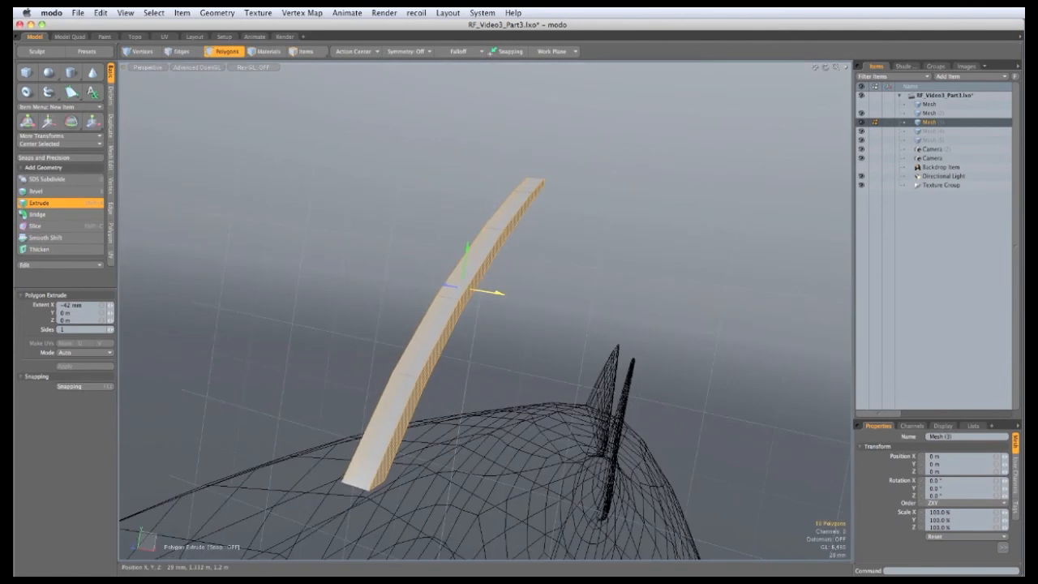
{"action": "left_click", "coordinate": [63, 329]}
{"action": "type", "text": "3"}
{"action": "left_click_drag", "start_coordinate": [545, 353], "coordinate": [423, 347], "text": "alt"}
{"action": "key", "text": "q"}
{"action": "left_click", "coordinate": [546, 326]}
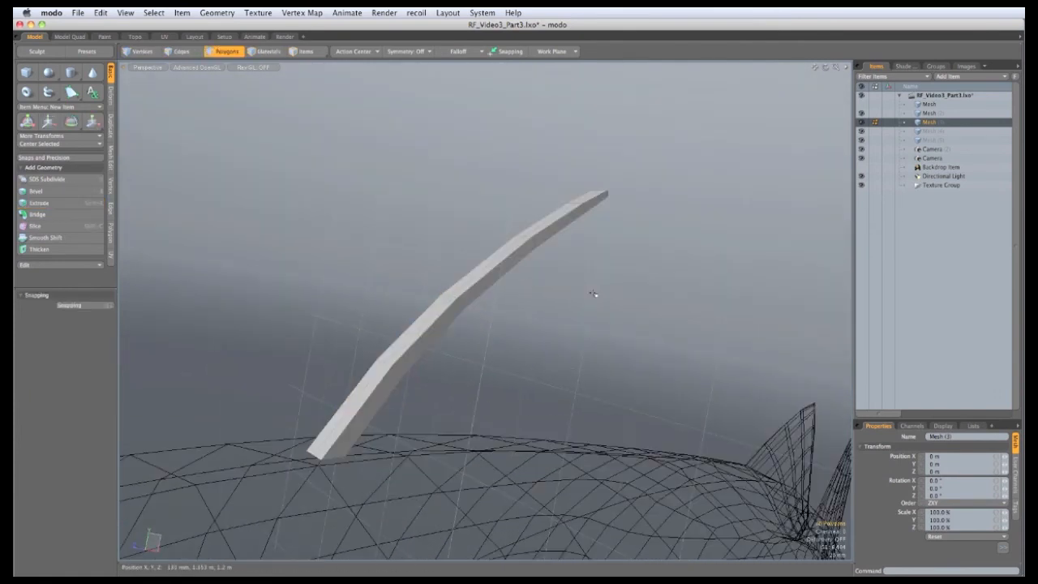
Step: Taper the spine toward its tip by scaling X to about 26% with a linear falloff running between root and tip
{"action": "left_click_drag", "start_coordinate": [634, 313], "coordinate": [415, 362], "text": "alt"}
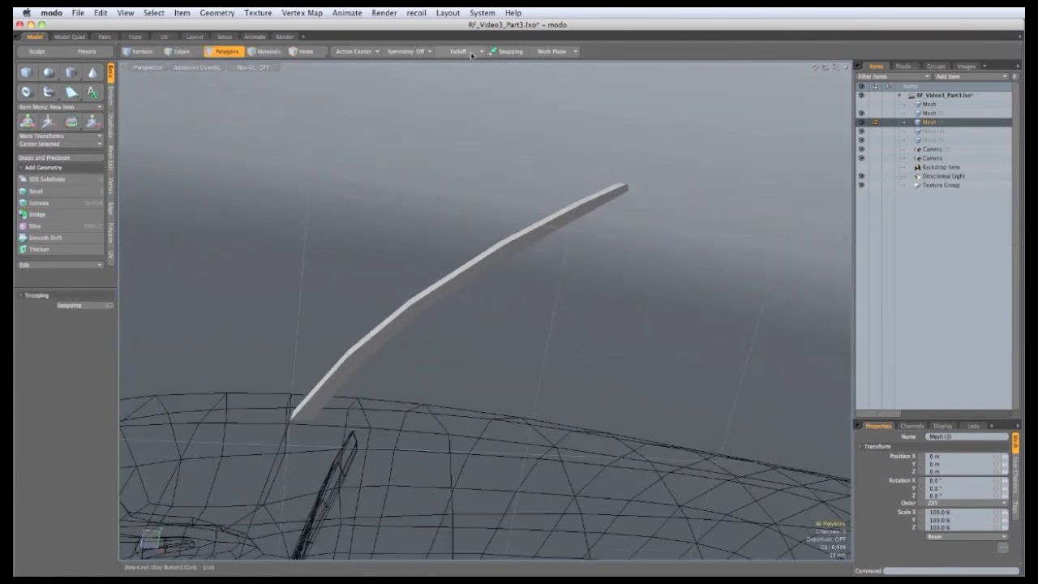
{"action": "left_click", "coordinate": [471, 54]}
{"action": "left_click", "coordinate": [471, 58]}
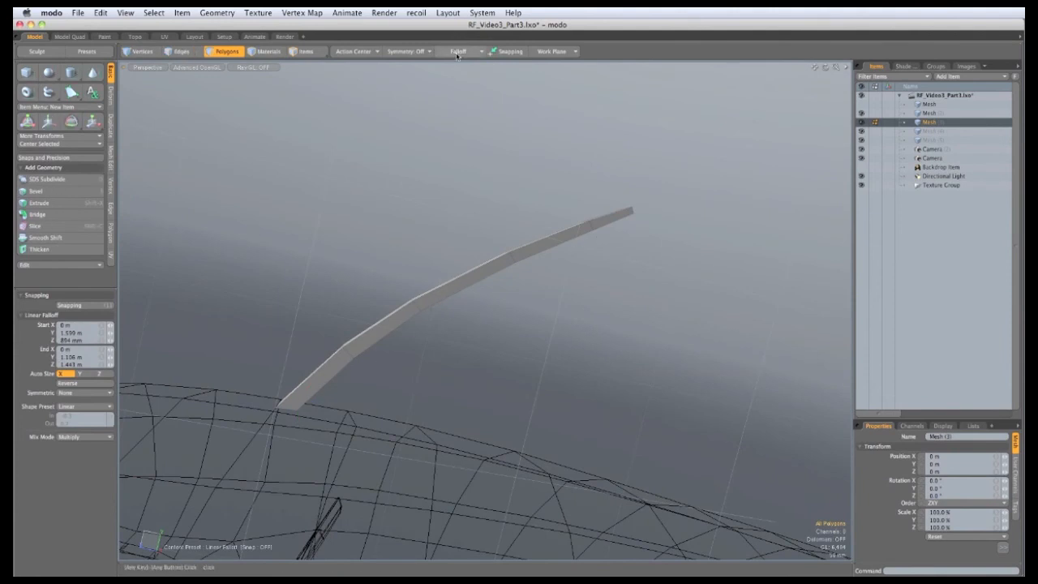
{"action": "left_click_drag", "start_coordinate": [335, 367], "coordinate": [632, 211]}
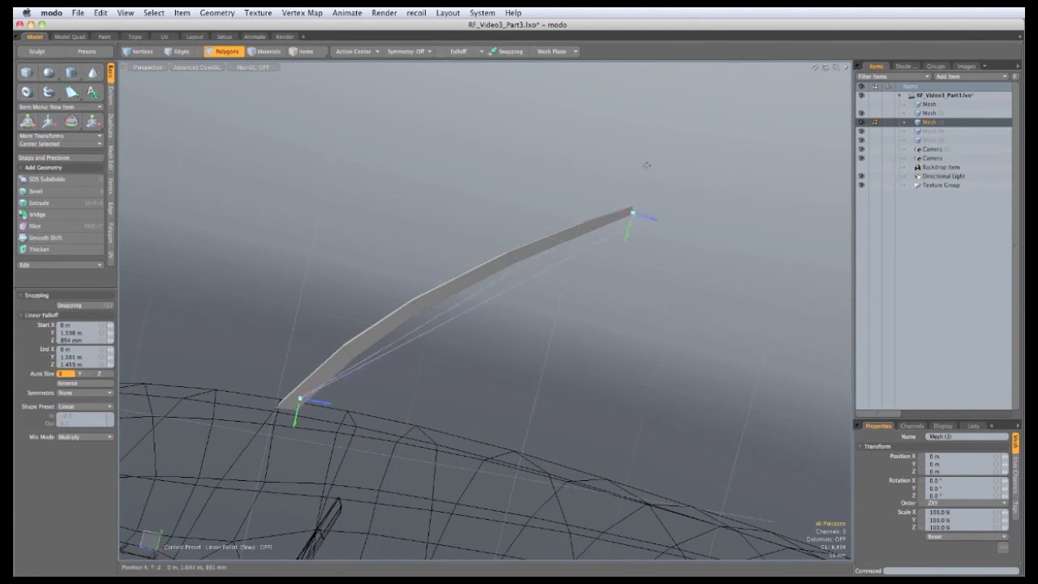
{"action": "key", "text": "r"}
{"action": "left_click_drag", "start_coordinate": [646, 164], "coordinate": [453, 313], "text": "alt"}
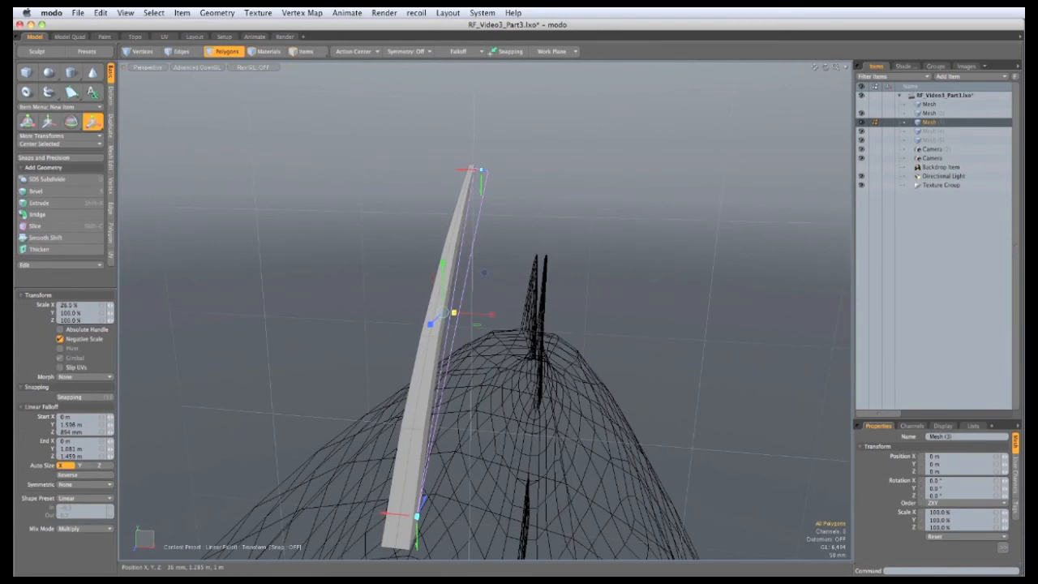
{"action": "key", "text": "q"}
{"action": "key", "text": "Escape"}
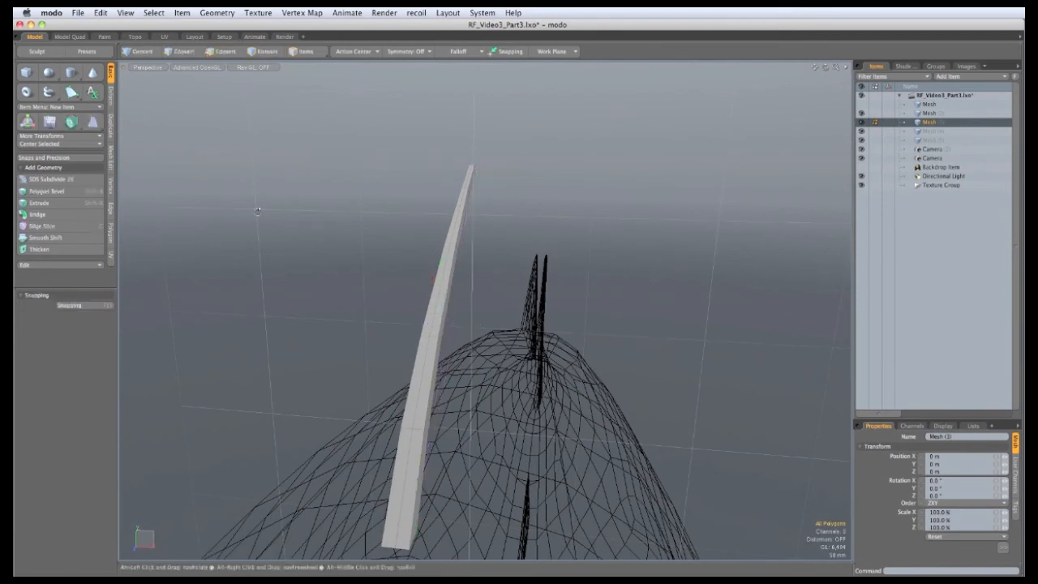
Step: Select the spine's middle lengthwise edge loop and push it slightly outward with the Push tool to round the cross-section
{"action": "left_click_drag", "start_coordinate": [447, 348], "coordinate": [313, 338], "text": "alt"}
{"action": "key", "text": "1"}
{"action": "key", "text": "2"}
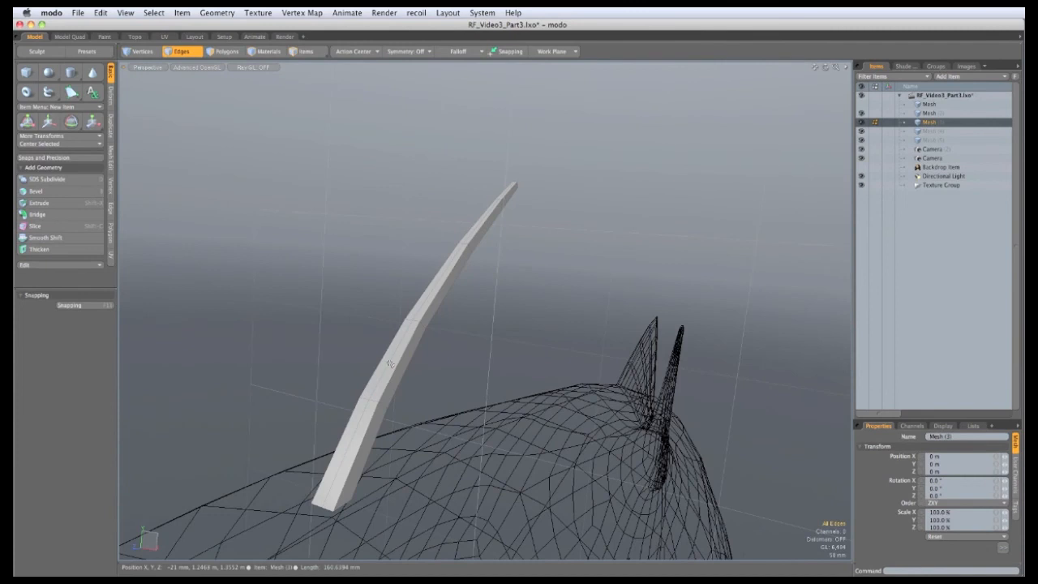
{"action": "double_click", "coordinate": [390, 364]}
{"action": "mouse_move", "coordinate": [390, 364]}
{"action": "left_mouse_down", "text": "alt"}
{"action": "mouse_move", "coordinate": [435, 378]}
{"action": "mouse_move", "coordinate": [391, 345]}
{"action": "left_mouse_up", "text": "alt"}
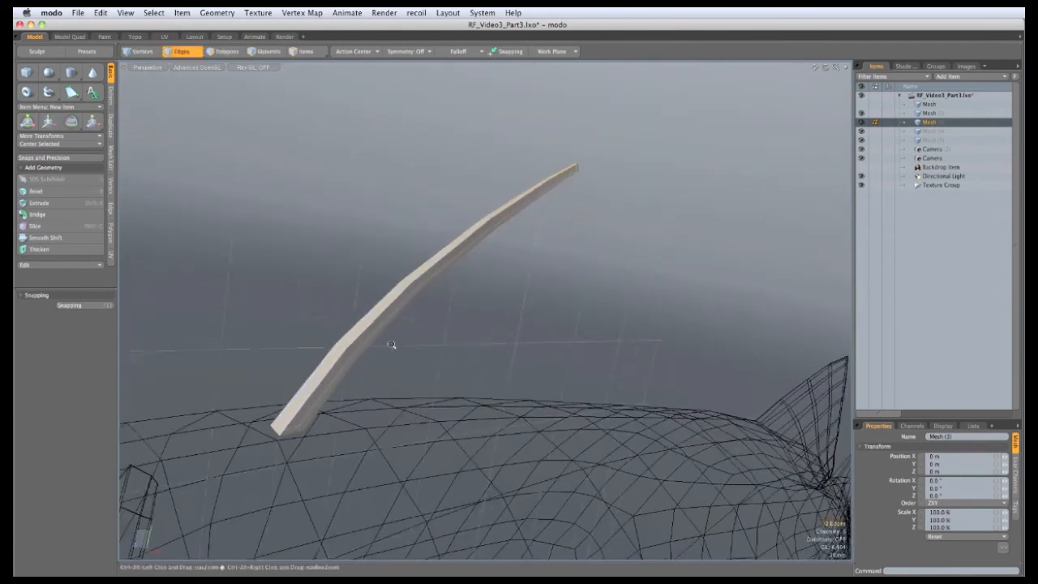
{"action": "scroll", "coordinate": [392, 345], "scroll_direction": "up", "scroll_amount": 2}
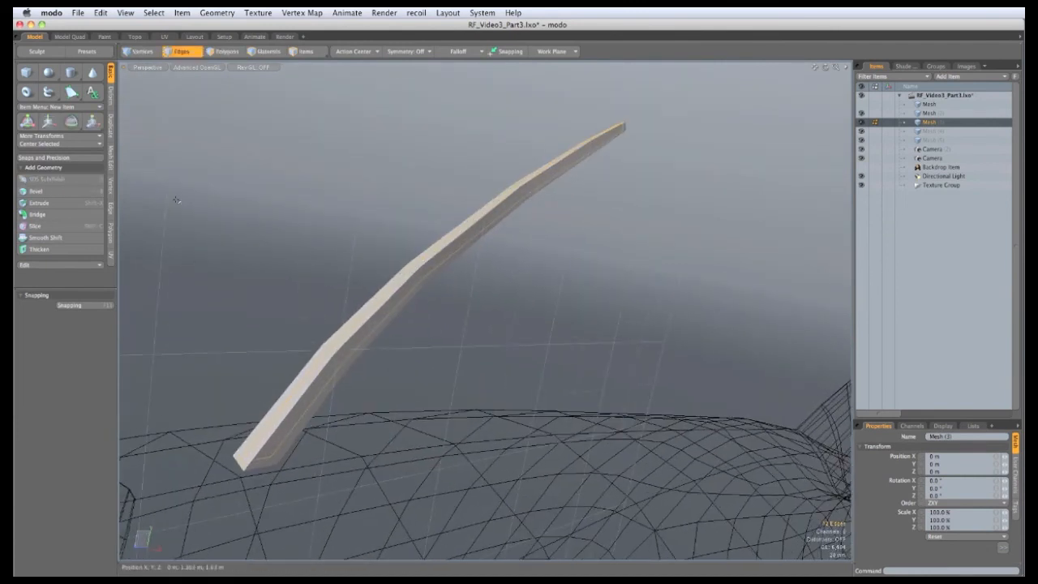
{"action": "left_click", "coordinate": [111, 96]}
{"action": "left_click", "coordinate": [49, 221]}
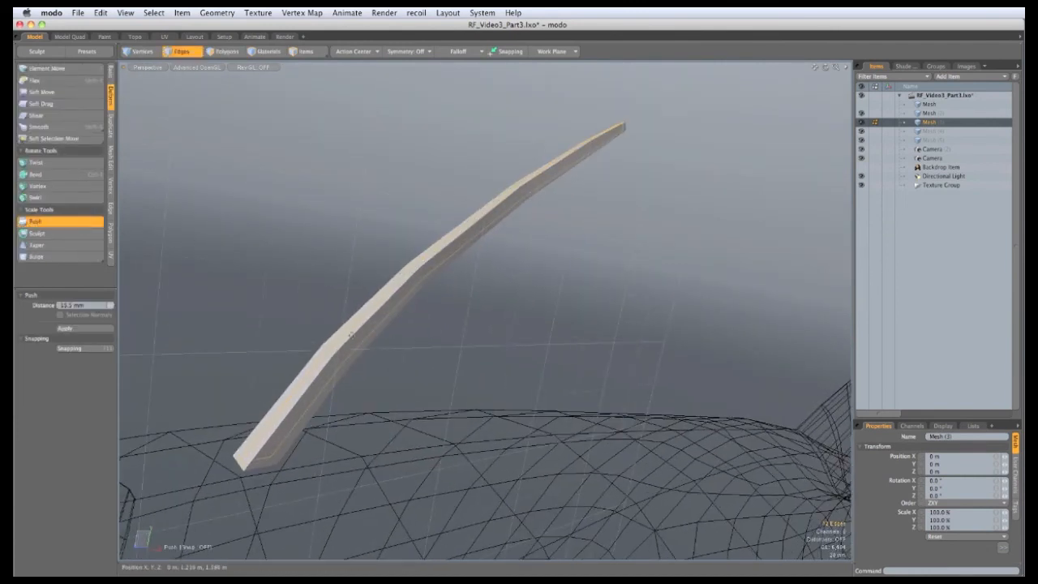
{"action": "left_click_drag", "start_coordinate": [485, 293], "coordinate": [500, 315]}
{"action": "left_click_drag", "start_coordinate": [496, 313], "coordinate": [452, 269], "text": "alt"}
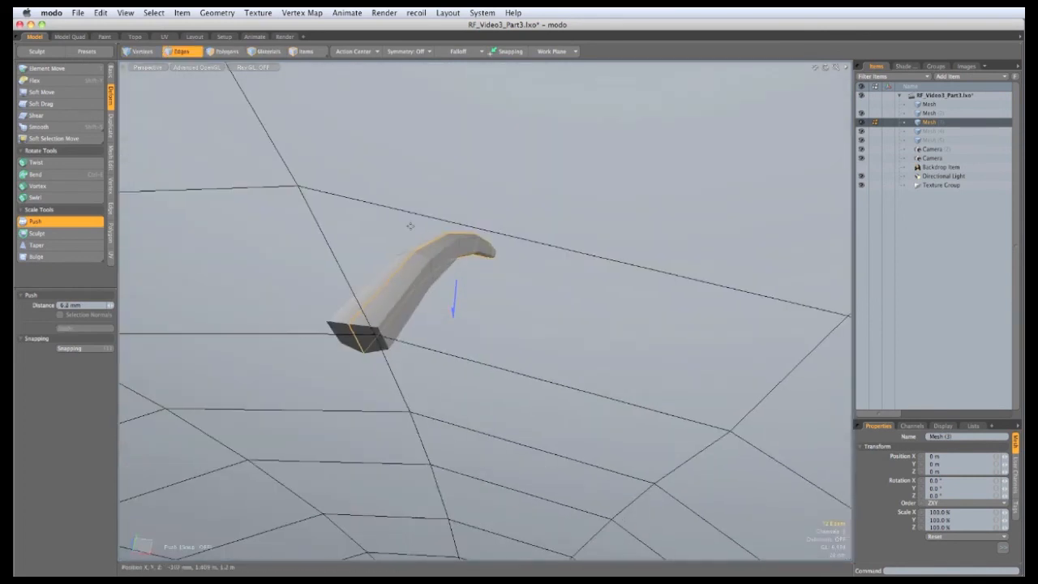
{"action": "left_click_drag", "start_coordinate": [377, 310], "coordinate": [369, 325], "text": "alt"}
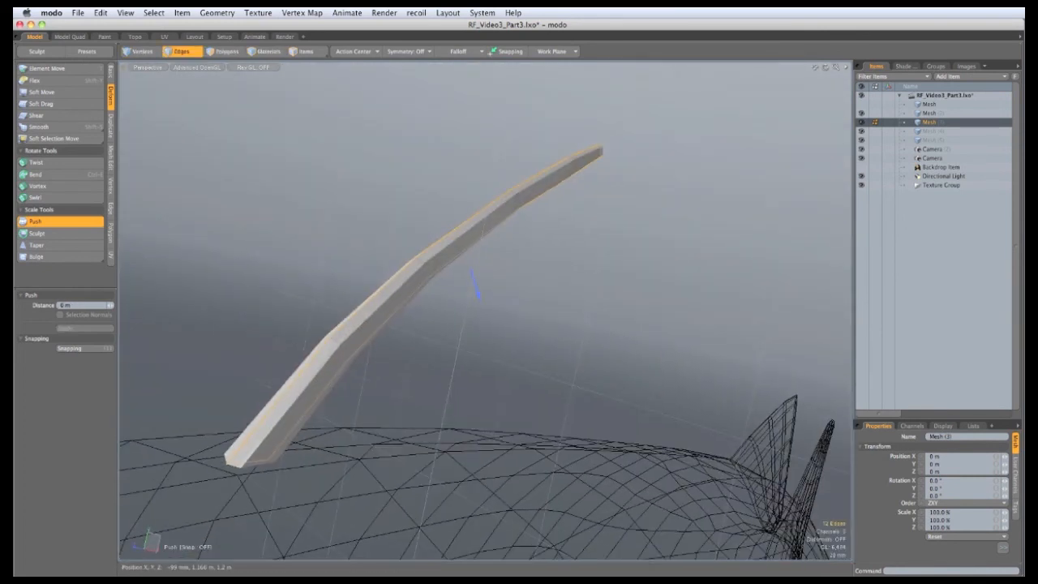
{"action": "key", "text": "space"}
Step: Select the end-cap polygons at the spine's root and delete them
{"action": "key", "text": "space"}
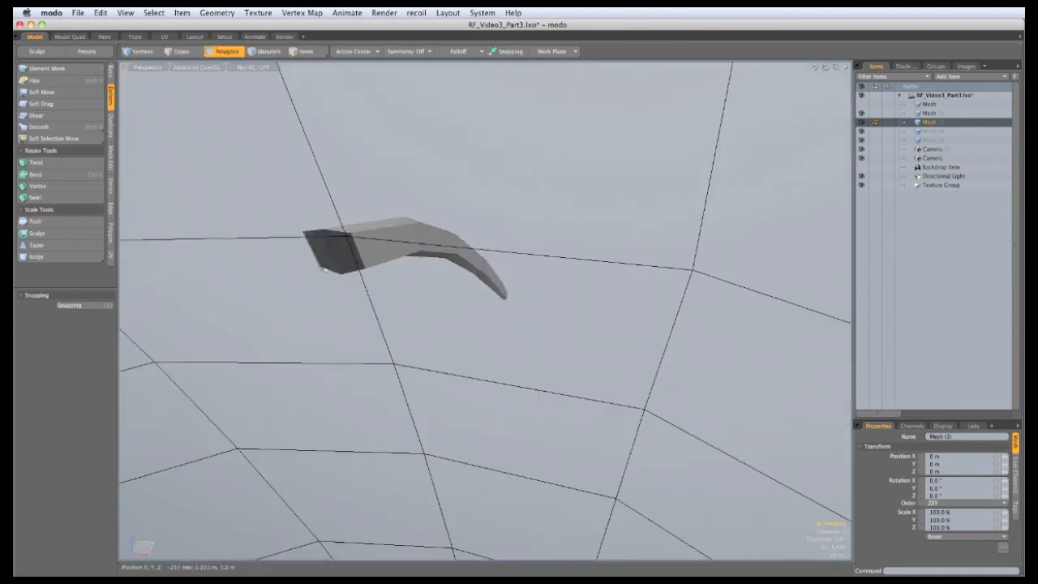
{"action": "left_click", "coordinate": [336, 262]}
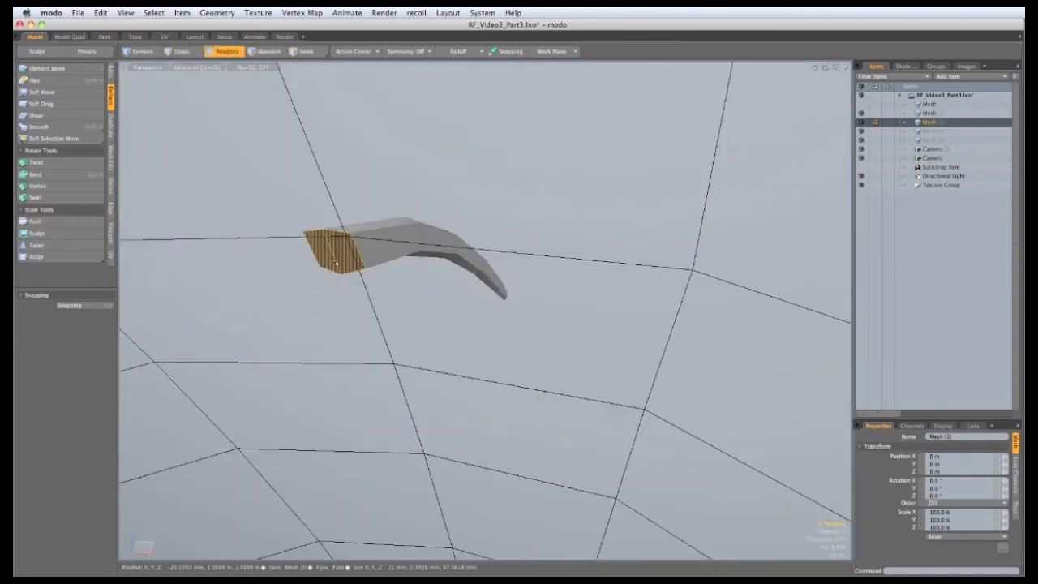
{"action": "key", "text": "Delete"}
Step: Show the Backdrop Item again and switch to the Right view of the dorsal fin
{"action": "left_click_drag", "start_coordinate": [335, 263], "coordinate": [479, 393], "text": "alt"}
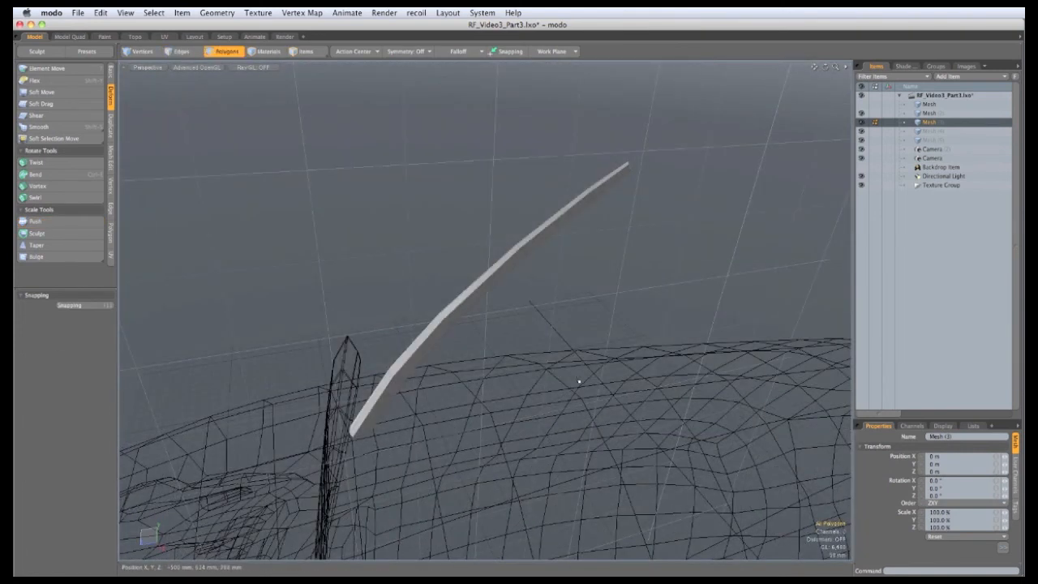
{"action": "left_click", "coordinate": [861, 166]}
{"action": "key", "text": "ctrl+space"}
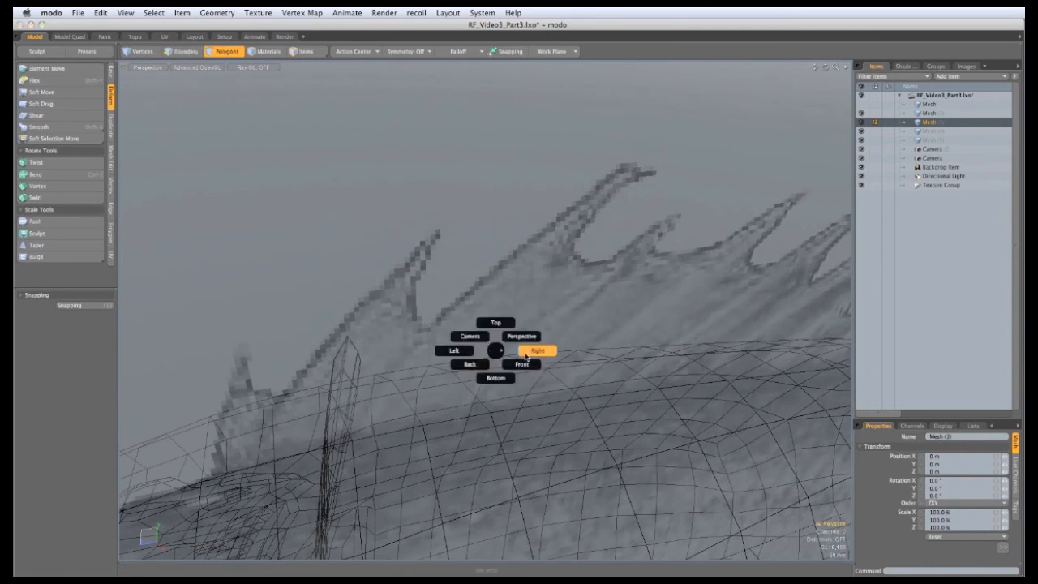
{"action": "left_click", "coordinate": [542, 352]}
{"action": "left_click_drag", "start_coordinate": [373, 233], "coordinate": [372, 319], "text": "alt"}
Step: Duplicate the whole spine and move the copy about -10 mm in Y and -236 mm in Z along the back
{"action": "double_click", "coordinate": [394, 287]}
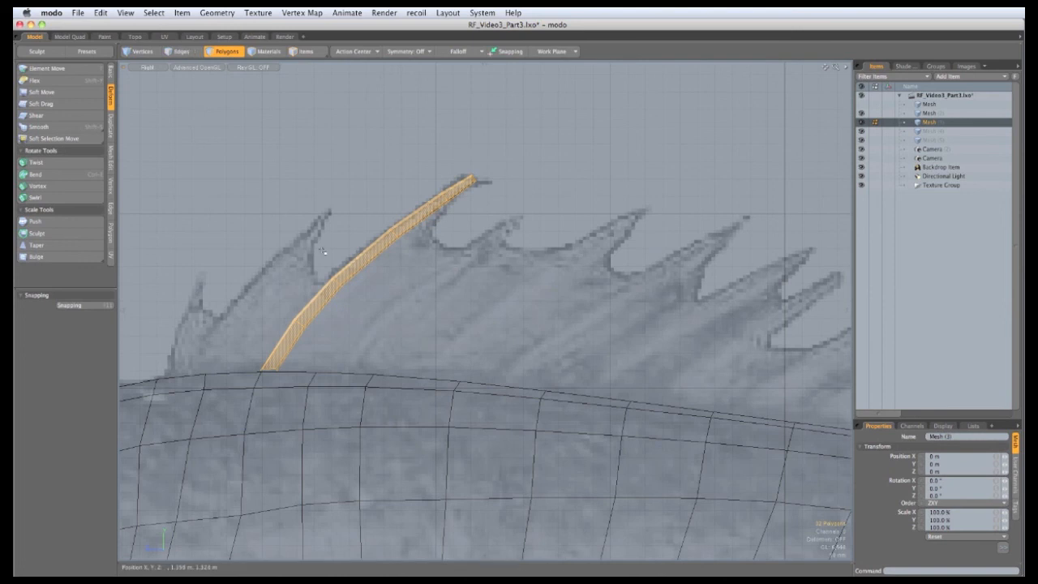
{"action": "key", "text": "w"}
{"action": "left_click_drag", "start_coordinate": [361, 343], "coordinate": [427, 344]}
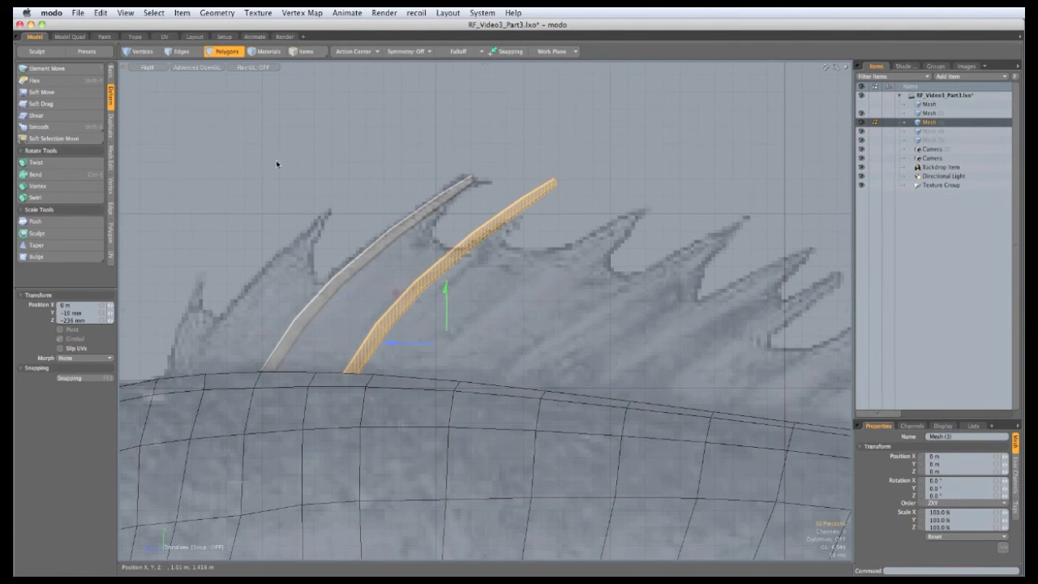
Step: Scale the copied spine down from its root to match the next, shorter spine on the backdrop
{"action": "key", "text": "r"}
{"action": "left_click", "coordinate": [353, 375]}
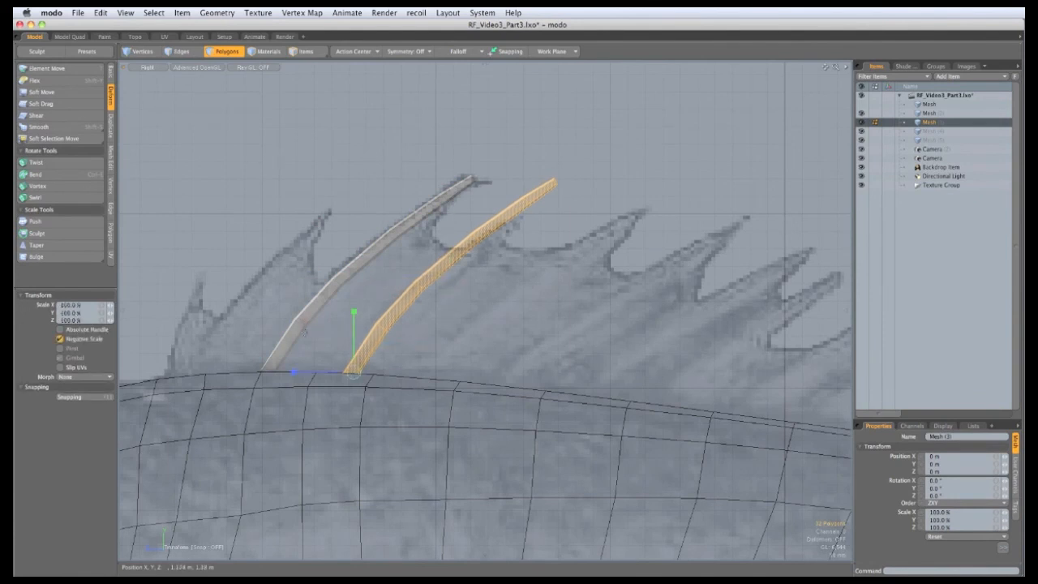
{"action": "mouse_move", "coordinate": [302, 323]}
{"action": "left_mouse_down"}
{"action": "mouse_move", "coordinate": [284, 326]}
{"action": "mouse_move", "coordinate": [304, 322]}
{"action": "left_mouse_up"}
{"action": "key", "text": "space"}
{"action": "left_click_drag", "start_coordinate": [473, 348], "coordinate": [394, 356], "text": "alt"}
{"action": "left_click_drag", "start_coordinate": [393, 355], "coordinate": [387, 336], "text": "ctrl+alt"}
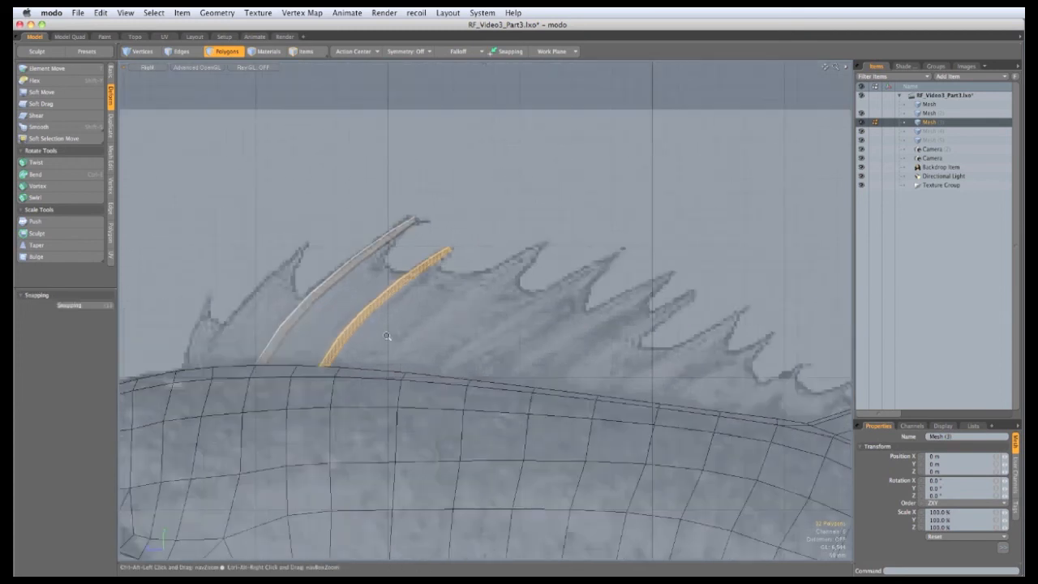
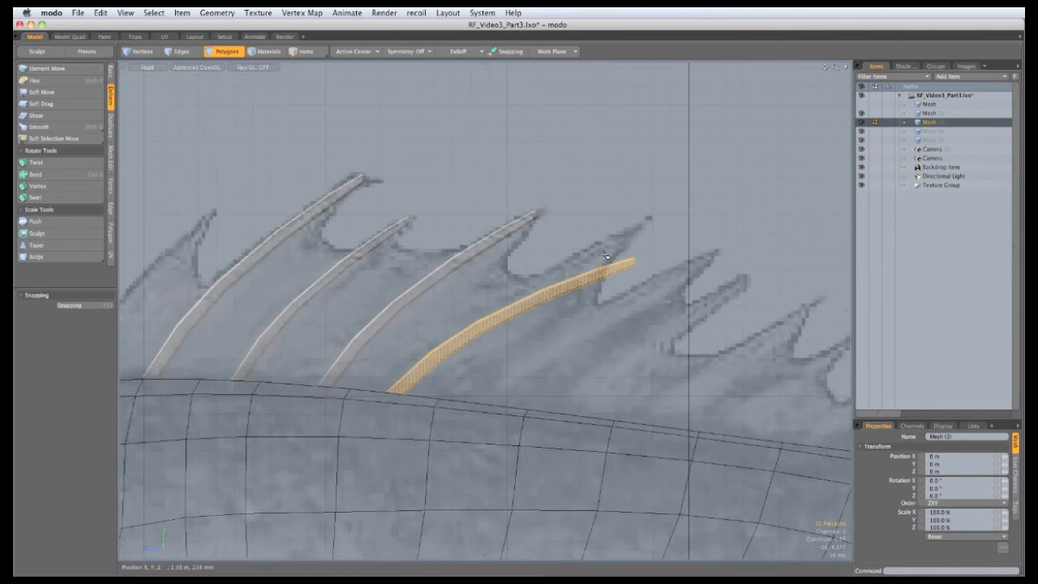
Step: Bend the rearmost spine copy about -12.75° around X and scale it from its root to match its backdrop spine
{"action": "left_click", "coordinate": [61, 174]}
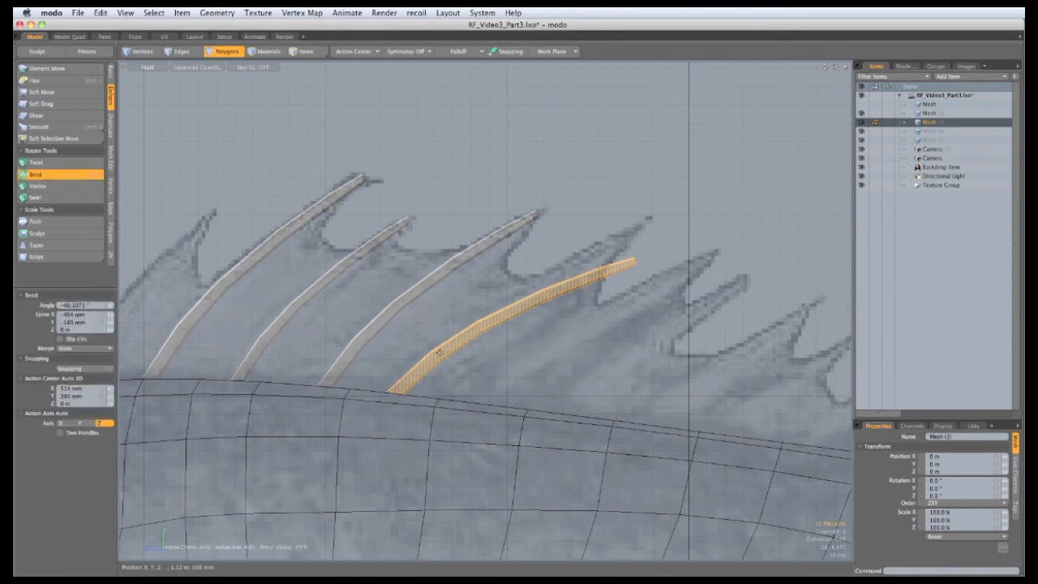
{"action": "left_click", "coordinate": [439, 351]}
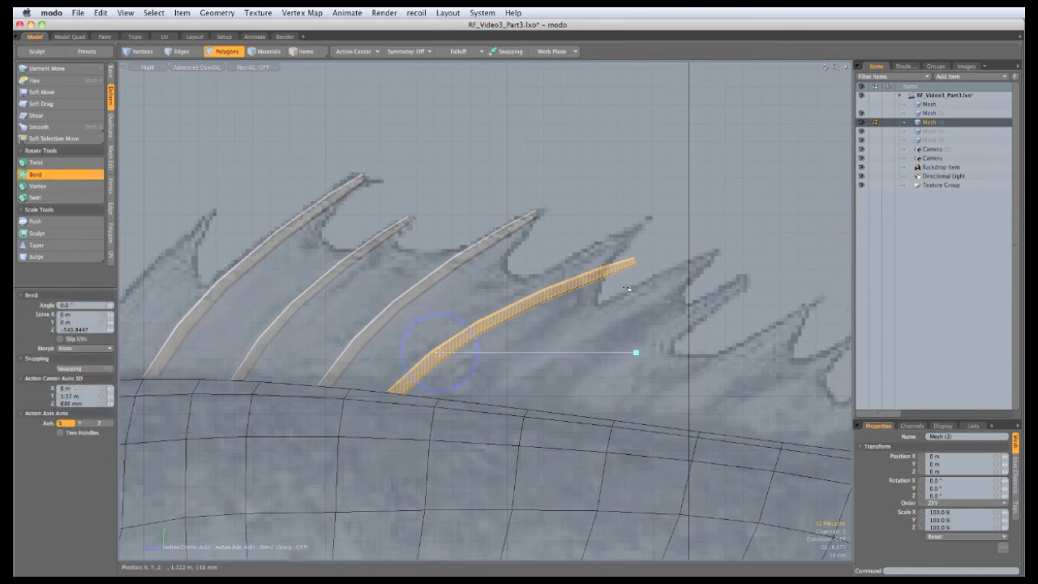
{"action": "left_click_drag", "start_coordinate": [636, 352], "coordinate": [644, 298]}
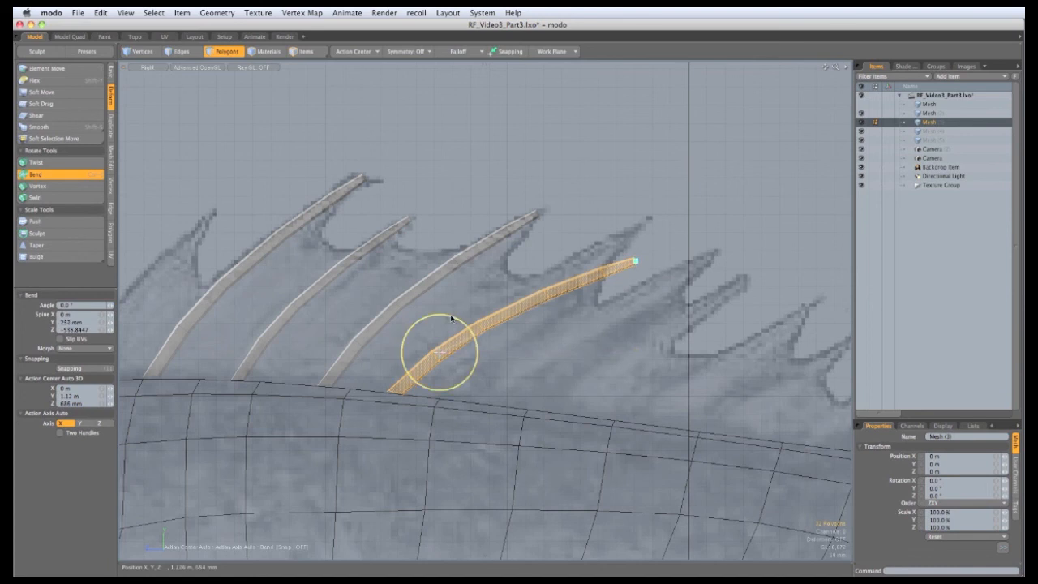
{"action": "left_click_drag", "start_coordinate": [449, 315], "coordinate": [439, 314]}
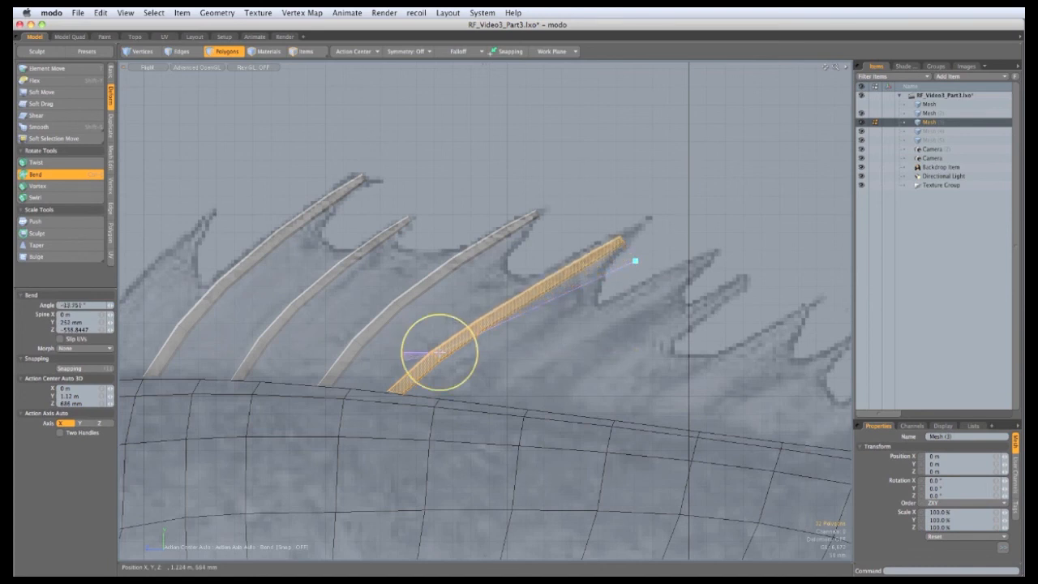
{"action": "key", "text": "q"}
{"action": "key", "text": "r"}
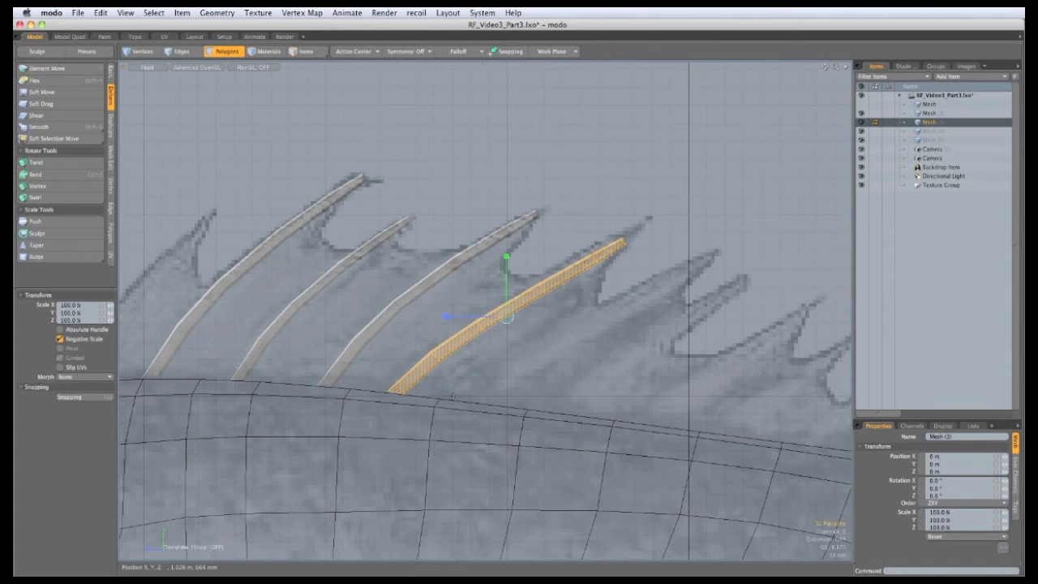
{"action": "left_click_drag", "start_coordinate": [395, 391], "coordinate": [344, 341]}
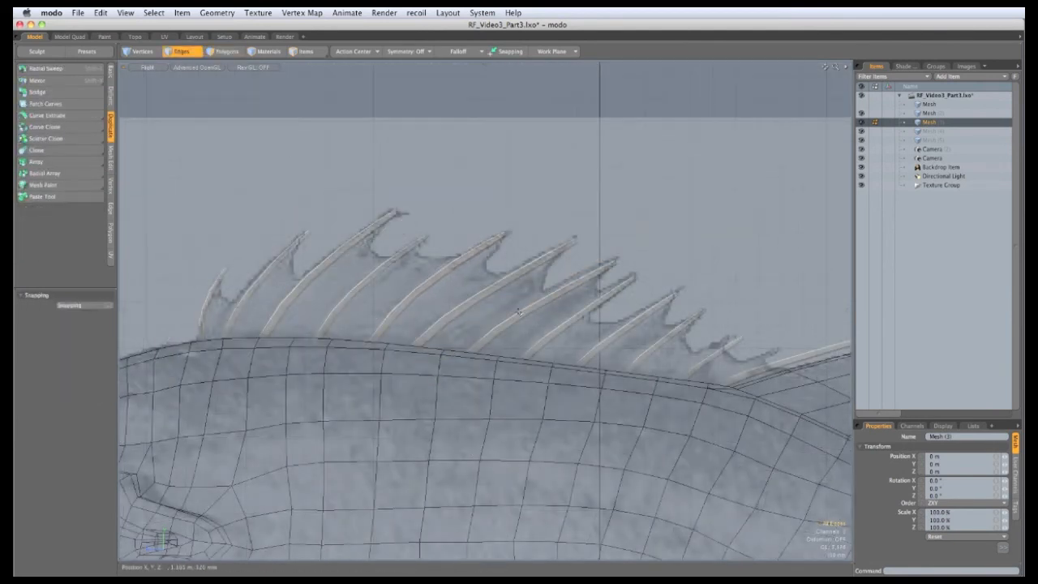
Step: Select the facing lengthwise edges of two neighbouring mid-fin spines, from the roots to just below the tips, and hide the Backdrop Item
{"action": "scroll", "coordinate": [469, 246], "scroll_direction": "up", "scroll_amount": 10}
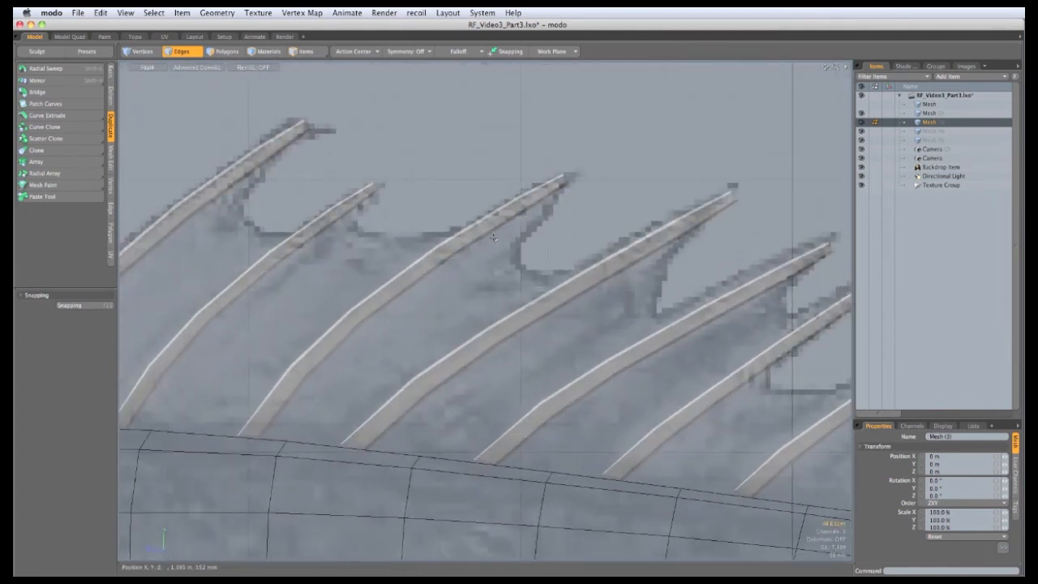
{"action": "left_click", "coordinate": [491, 237]}
{"action": "left_click", "coordinate": [445, 271], "text": "shift"}
{"action": "key", "text": "Up"}
{"action": "left_click", "coordinate": [404, 387], "text": "shift"}
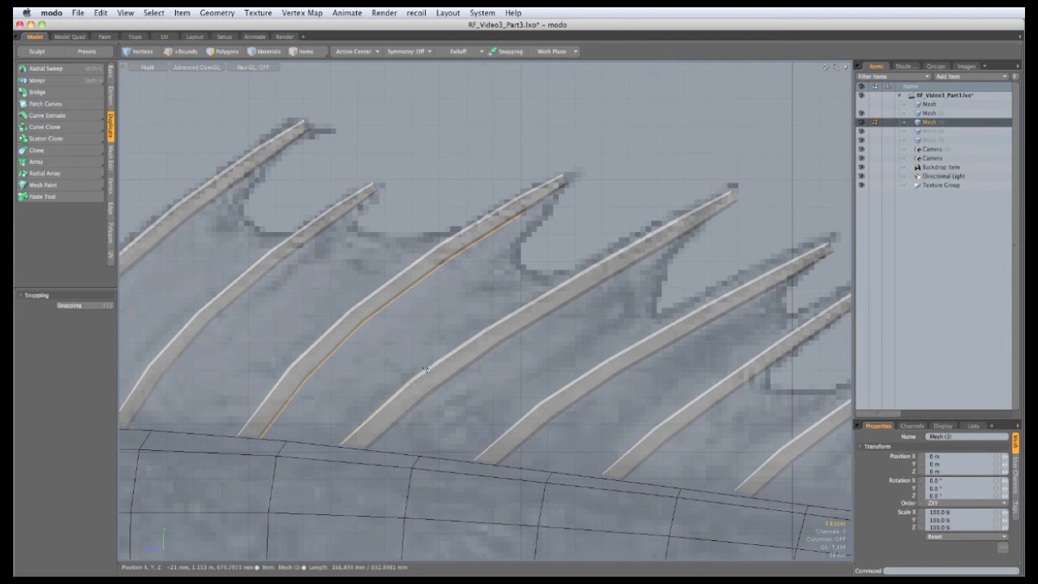
{"action": "key", "text": "Up"}
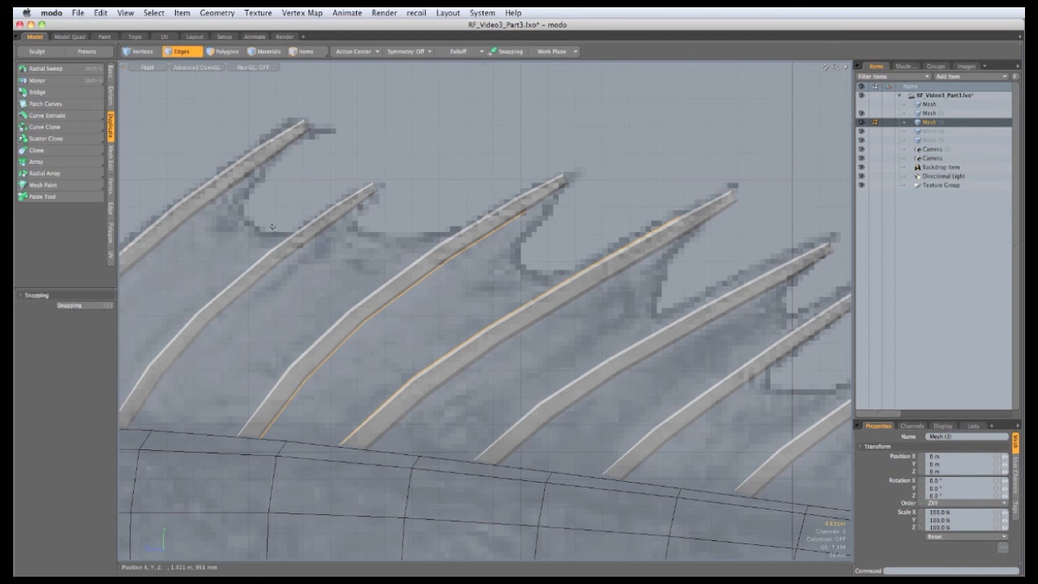
{"action": "left_click_drag", "start_coordinate": [506, 277], "coordinate": [529, 275], "text": "ctrl+alt"}
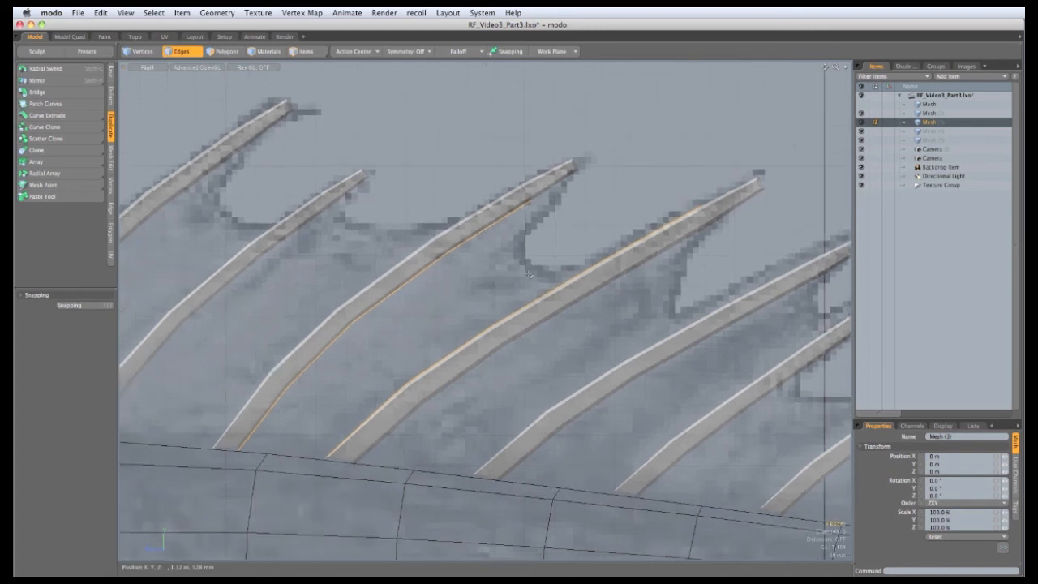
{"action": "left_click", "coordinate": [861, 167]}
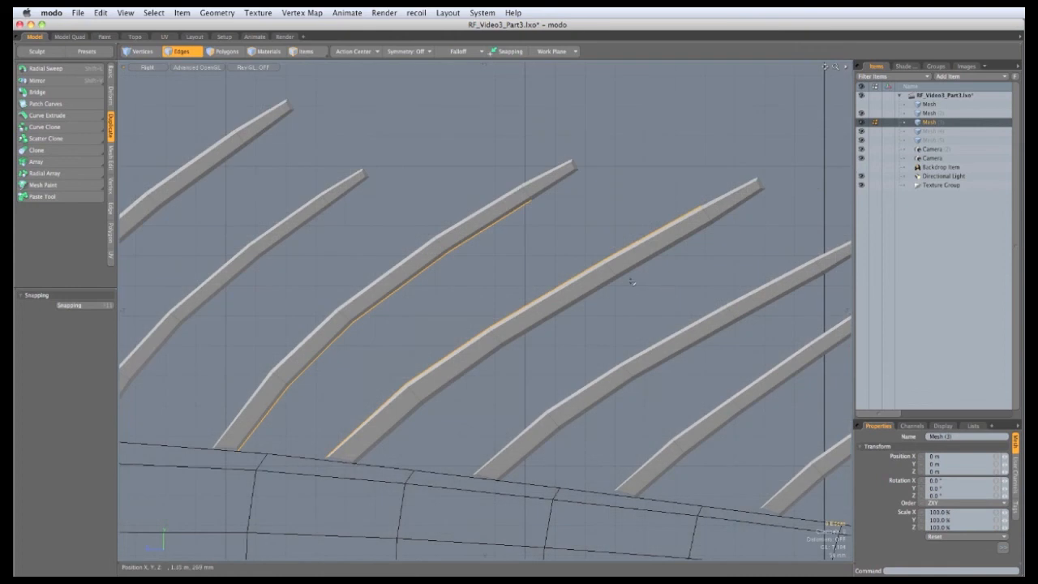
Step: Switch to the Perspective view and bevel the selected spine edges by about 1.4 mm in Inset mode
{"action": "key", "text": "ctrl+space"}
{"action": "left_click", "coordinate": [452, 354]}
{"action": "left_click_drag", "start_coordinate": [528, 362], "coordinate": [556, 422], "text": "alt"}
{"action": "mouse_move", "coordinate": [487, 425]}
{"action": "left_mouse_down", "text": "ctrl+alt"}
{"action": "mouse_move", "coordinate": [520, 426]}
{"action": "mouse_move", "coordinate": [471, 424]}
{"action": "left_mouse_up", "text": "ctrl+alt"}
{"action": "left_click_drag", "start_coordinate": [568, 324], "coordinate": [532, 347], "text": "alt"}
{"action": "key", "text": "b"}
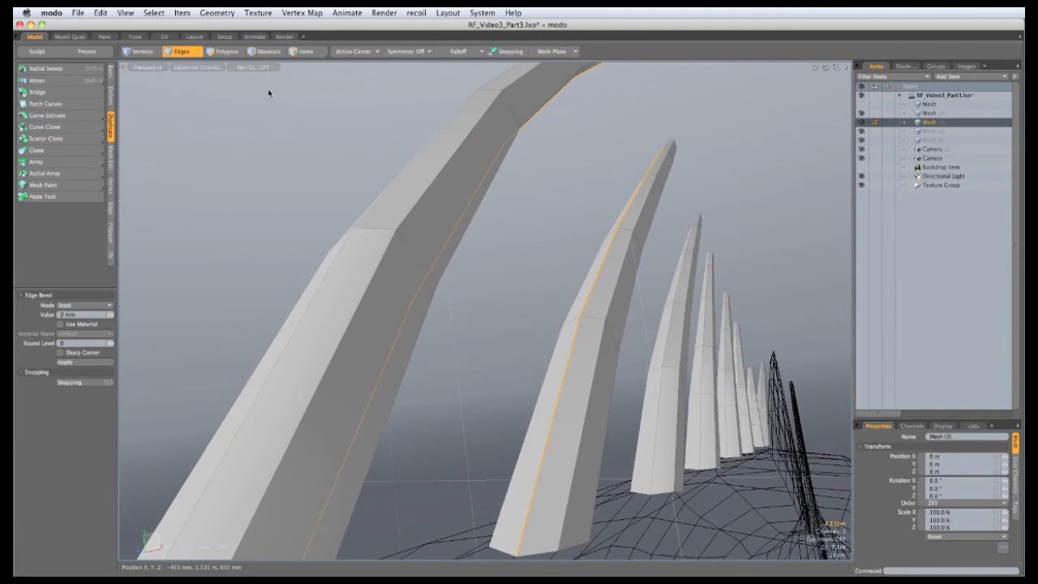
{"action": "left_click_drag", "start_coordinate": [110, 315], "coordinate": [112, 315]}
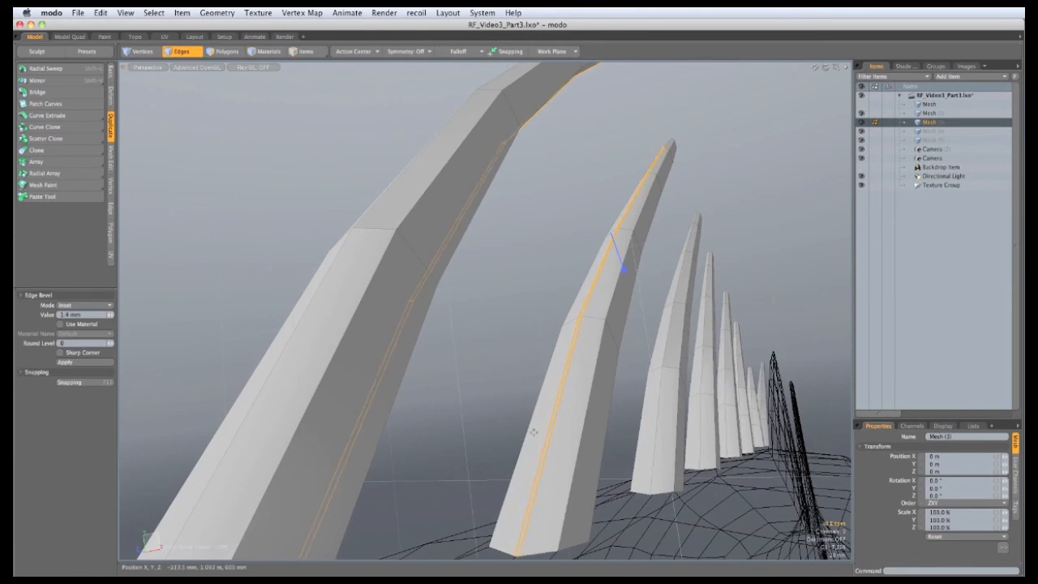
{"action": "key", "text": "space"}
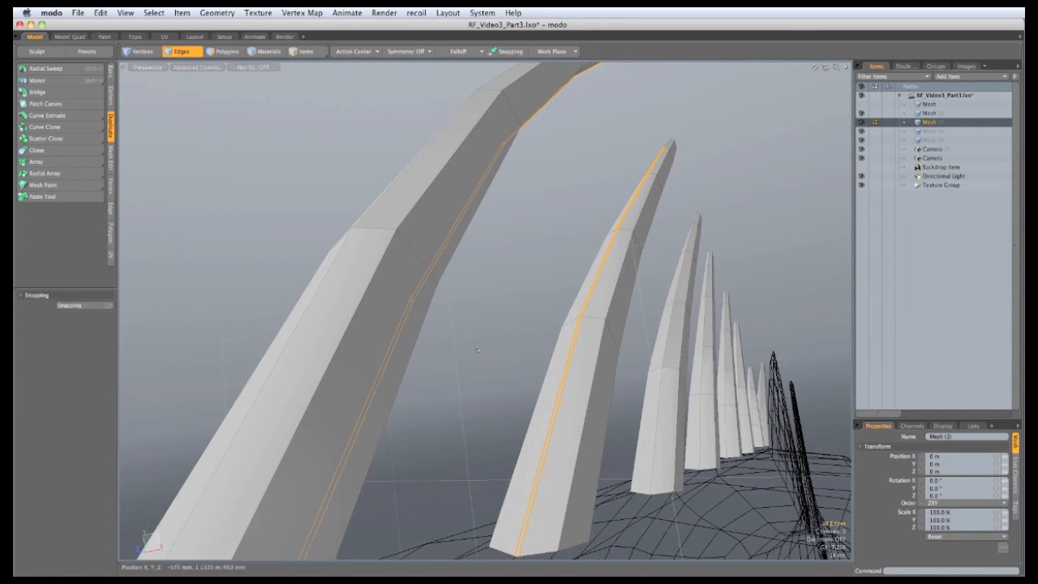
Step: Convert the bevelled edge selection to polygons and bridge the two facing strips to form webbing between the spines
{"action": "key", "text": "alt"}
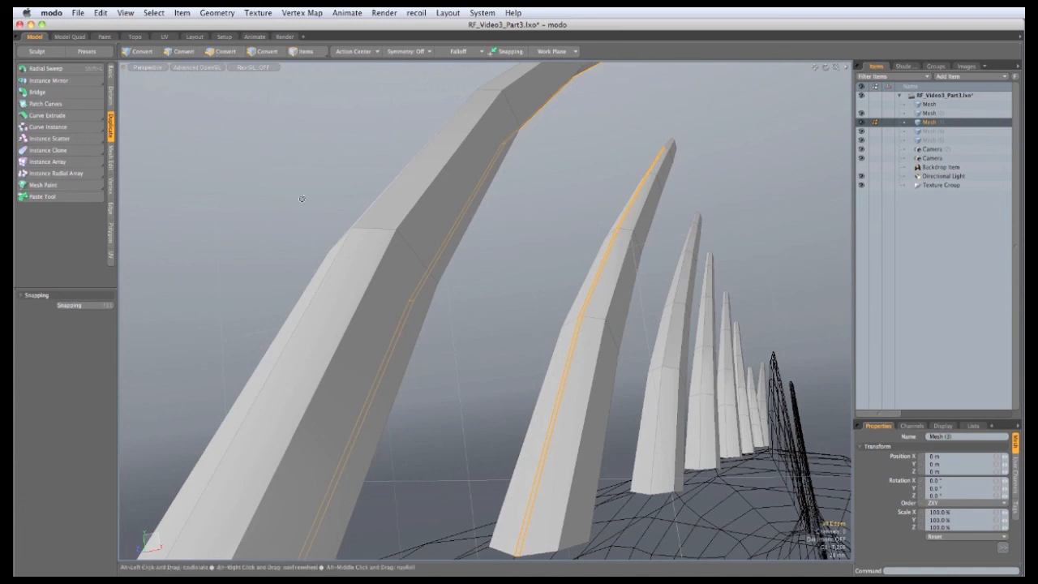
{"action": "left_click", "coordinate": [226, 50], "text": "shift"}
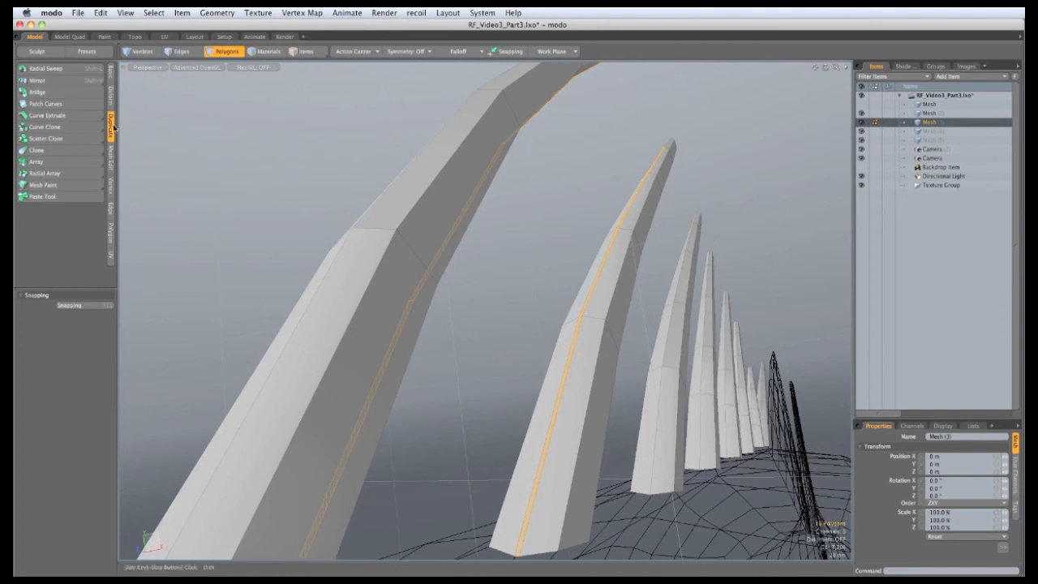
{"action": "left_click", "coordinate": [76, 92]}
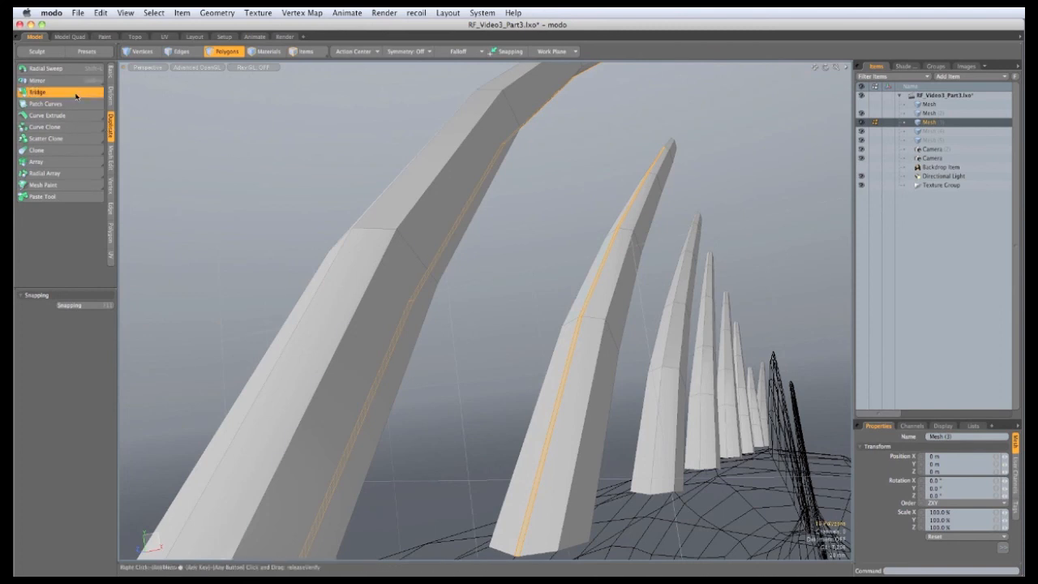
{"action": "left_click", "coordinate": [294, 193]}
{"action": "left_click_drag", "start_coordinate": [414, 280], "coordinate": [466, 299], "text": "alt"}
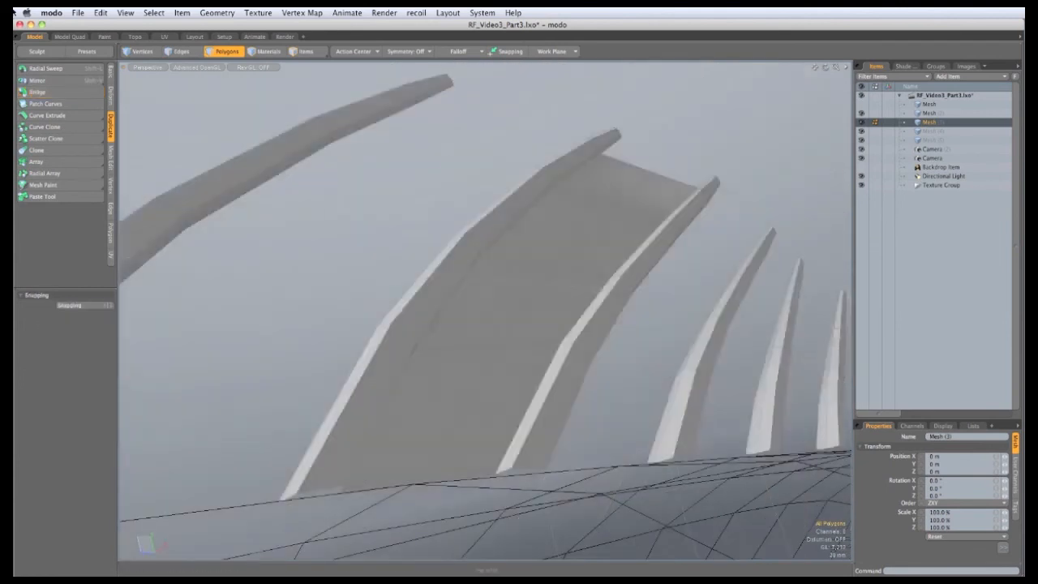
Step: Preview the webbing as a subdivision surface, delete the polygon closing its base, and return to the faceted display
{"action": "key", "text": "Tab"}
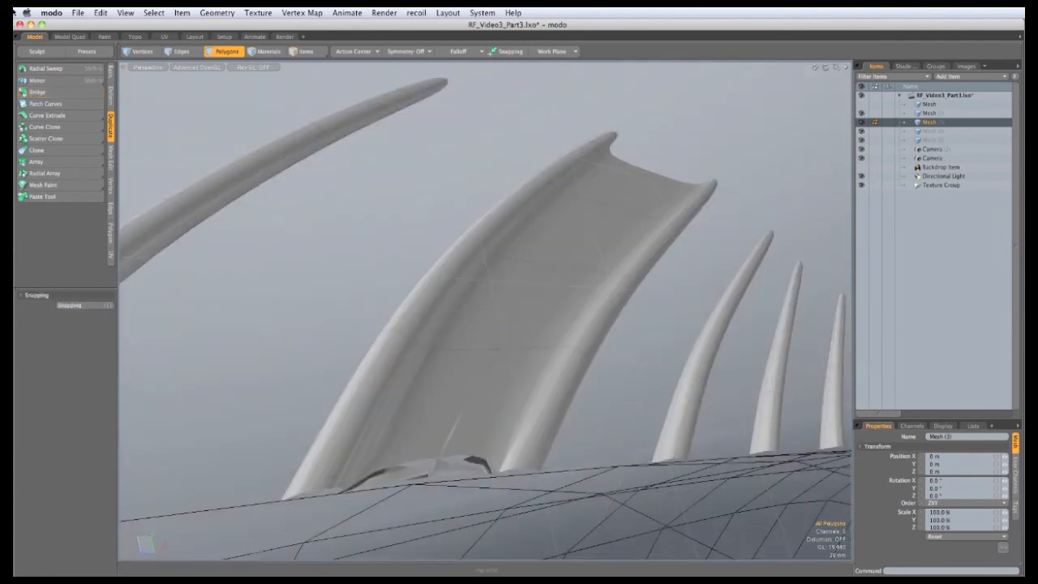
{"action": "left_click_drag", "start_coordinate": [451, 469], "coordinate": [432, 449], "text": "alt"}
{"action": "left_click", "coordinate": [452, 448]}
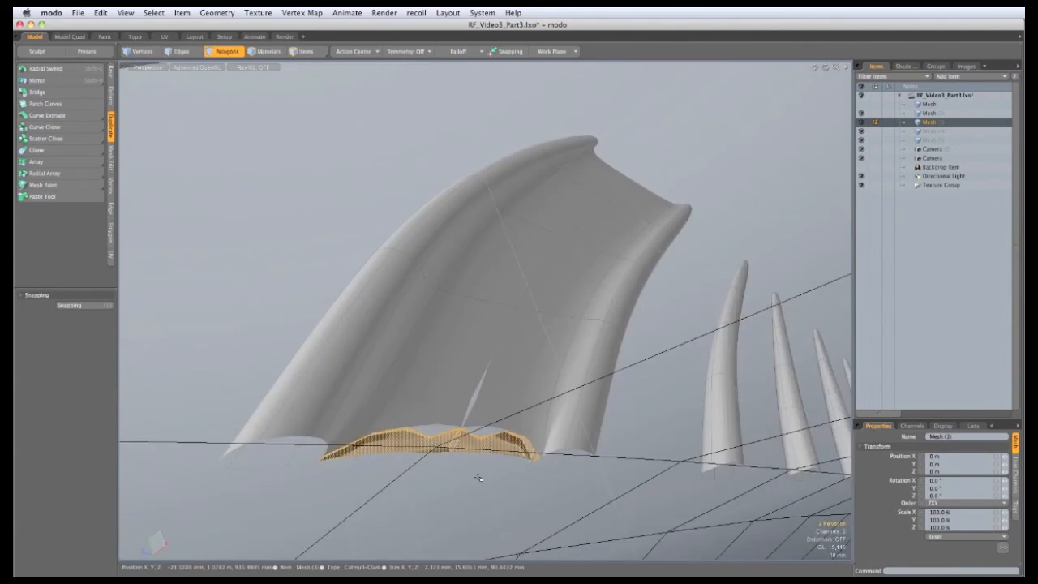
{"action": "key", "text": "Delete"}
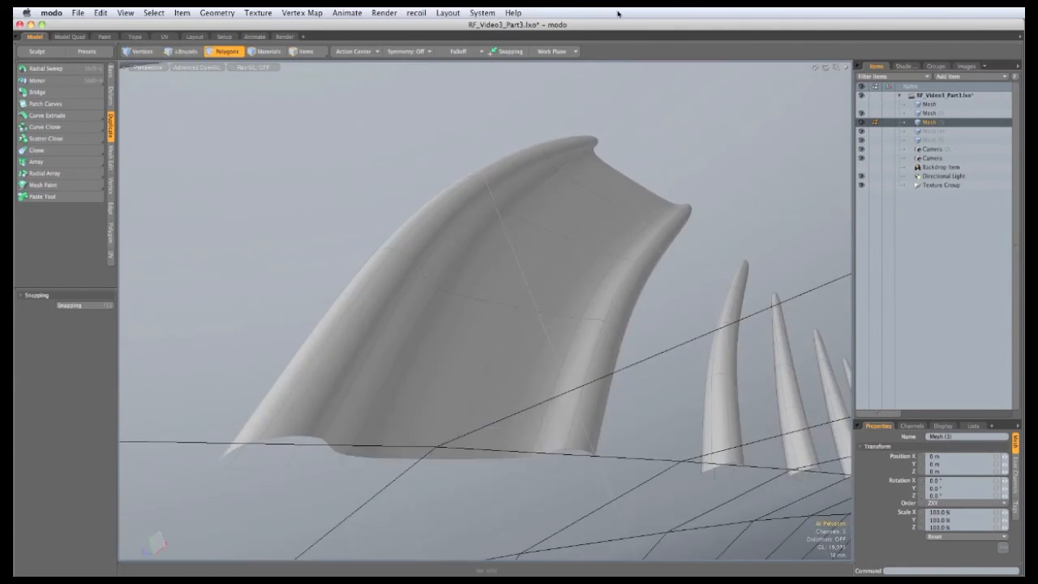
{"action": "key", "text": "Tab"}
Step: In the wireframe Right view over the backdrop, pull the webbing's upper middle points down to follow the notch between the spines
{"action": "key", "text": "ctrl+space"}
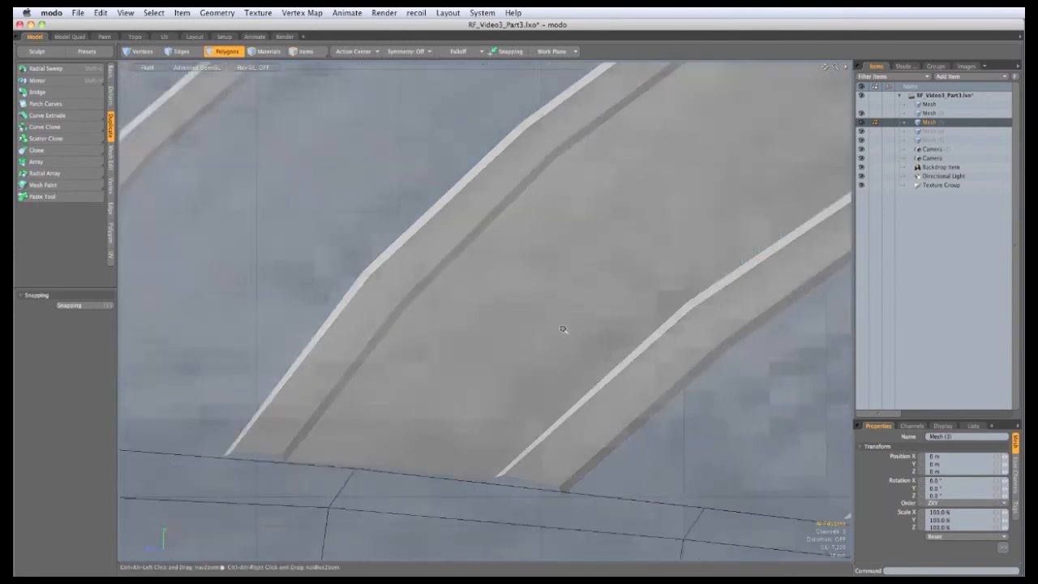
{"action": "key", "text": "KP_5"}
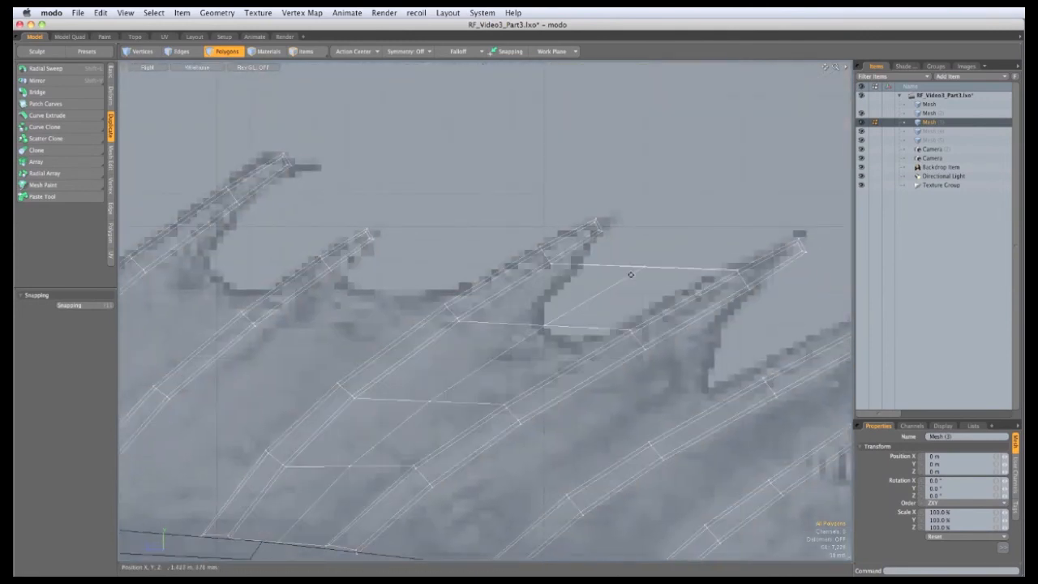
{"action": "key", "text": "t"}
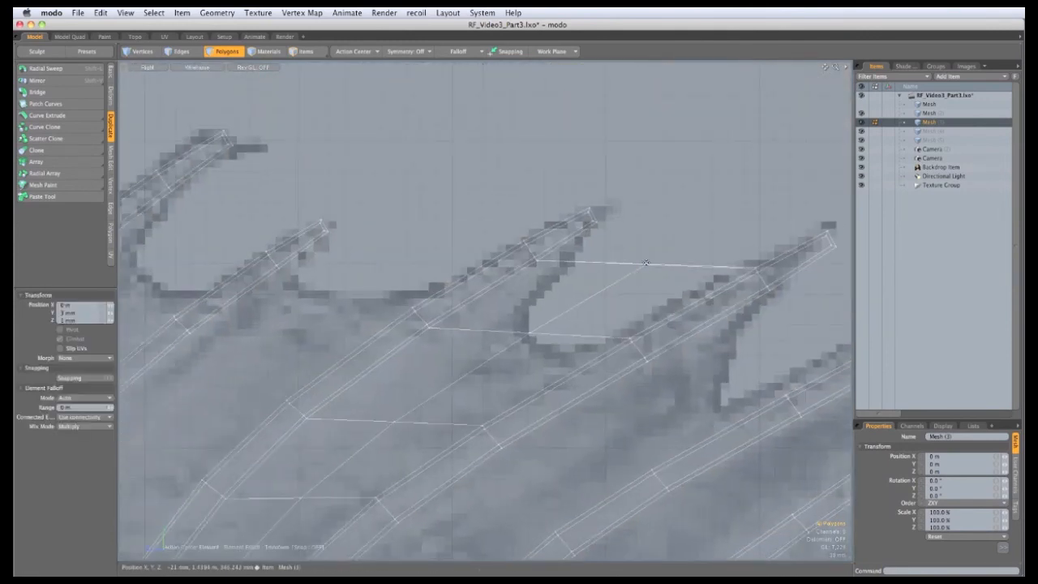
{"action": "left_click_drag", "start_coordinate": [645, 265], "coordinate": [457, 384]}
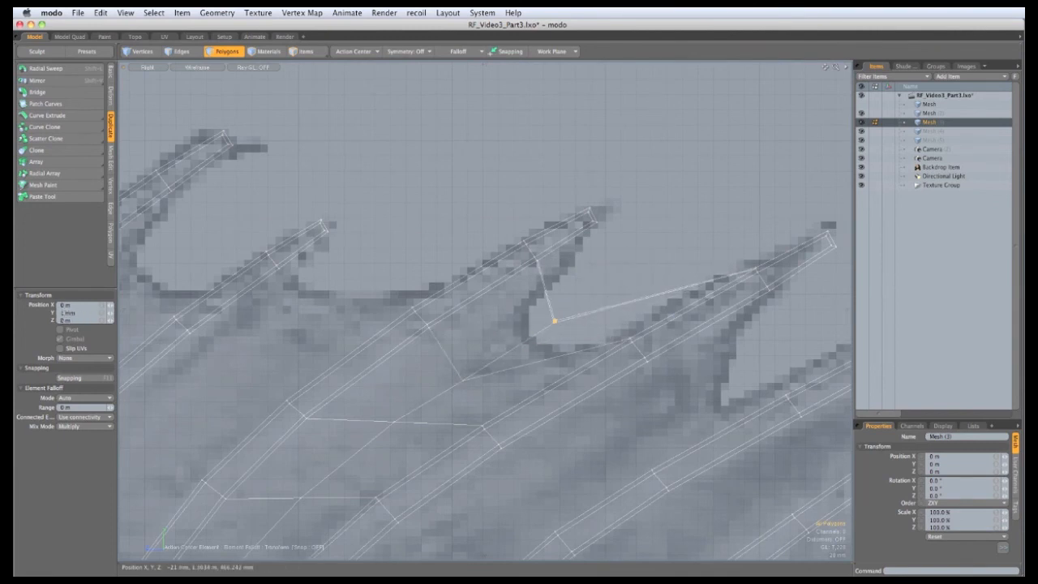
{"action": "left_click_drag", "start_coordinate": [553, 322], "coordinate": [532, 340]}
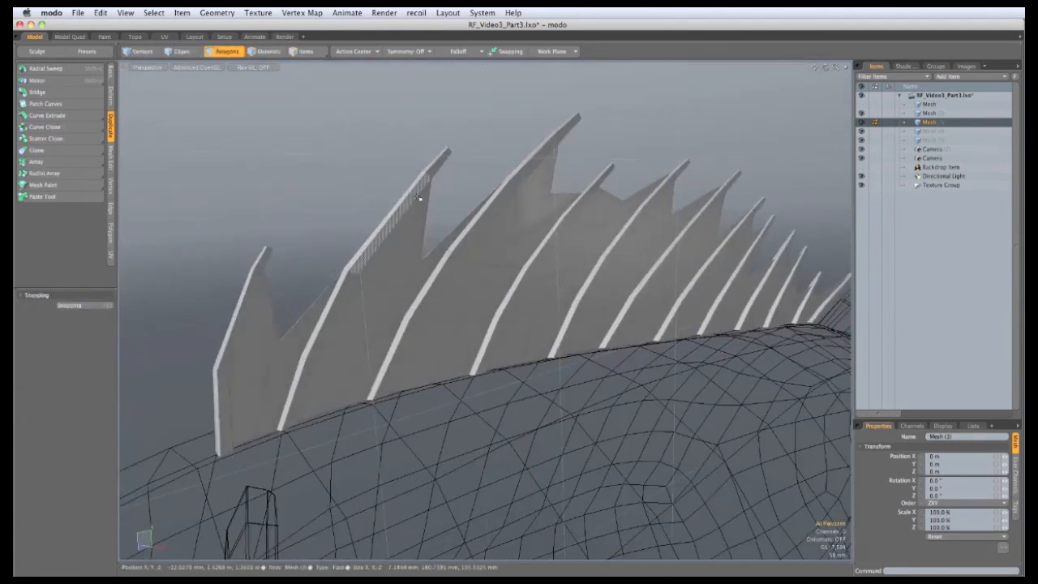
Step: Inspect the fin from the front in perspective and center its mesh along the X axis
{"action": "left_click_drag", "start_coordinate": [605, 419], "coordinate": [665, 422], "text": "alt"}
{"action": "key", "text": "Tab"}
{"action": "left_click_drag", "start_coordinate": [619, 252], "coordinate": [584, 316], "text": "alt"}
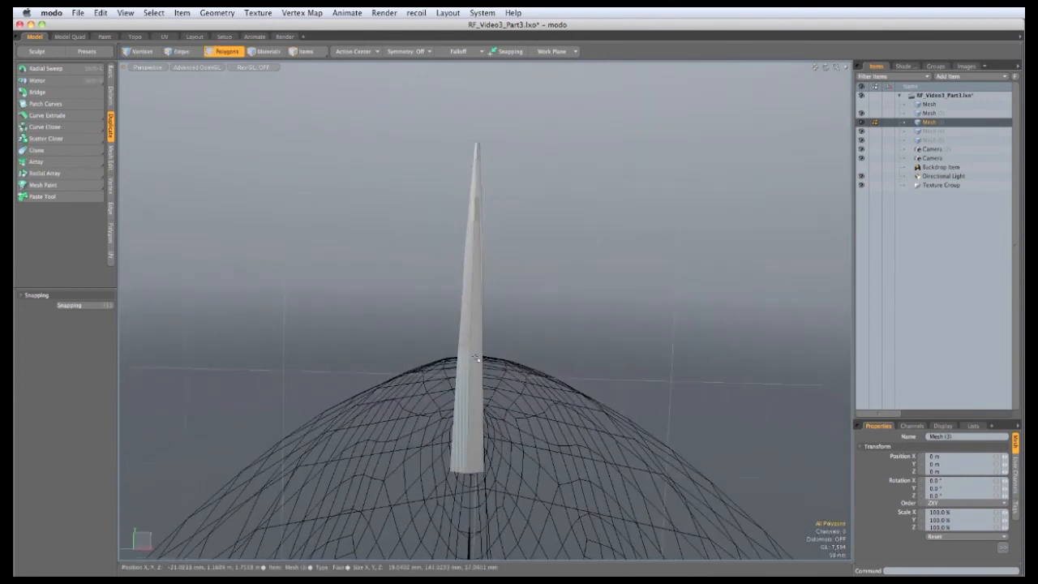
{"action": "left_click_drag", "start_coordinate": [646, 333], "coordinate": [144, 138], "text": "alt"}
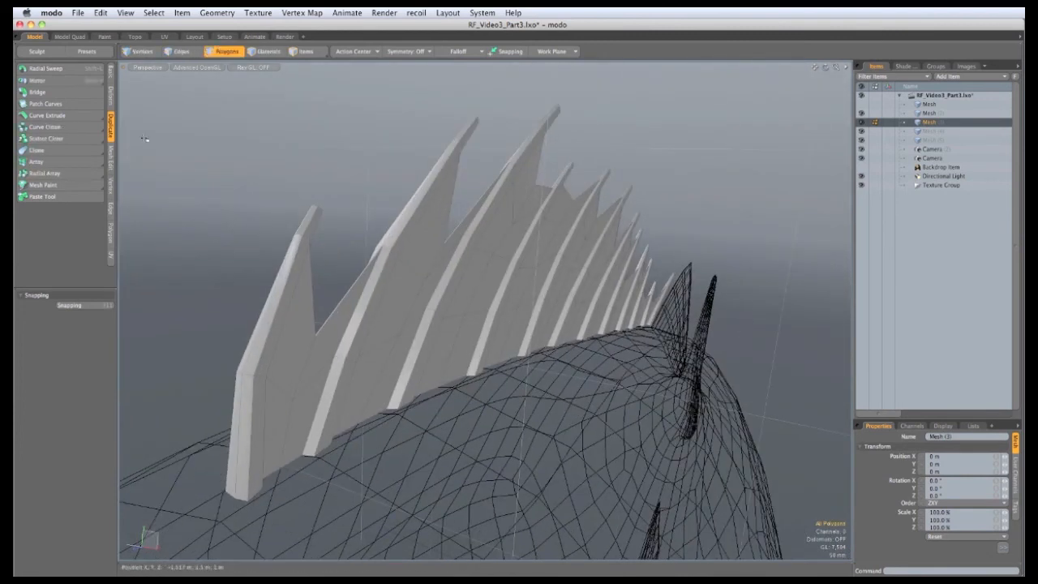
{"action": "left_click", "coordinate": [112, 74]}
{"action": "left_click", "coordinate": [89, 146]}
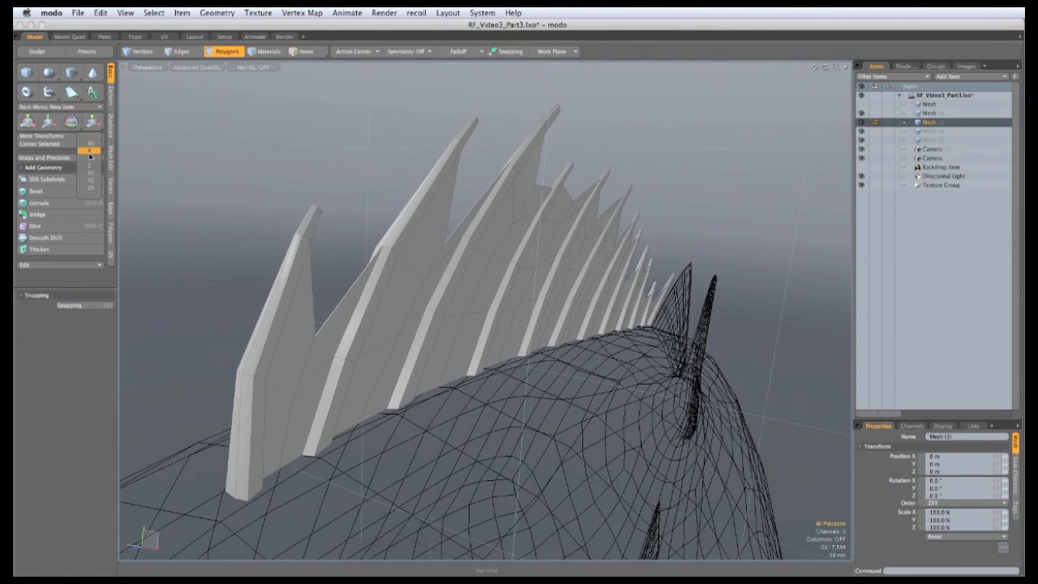
{"action": "left_click", "coordinate": [91, 153]}
{"action": "left_click_drag", "start_coordinate": [318, 126], "coordinate": [374, 136], "text": "alt"}
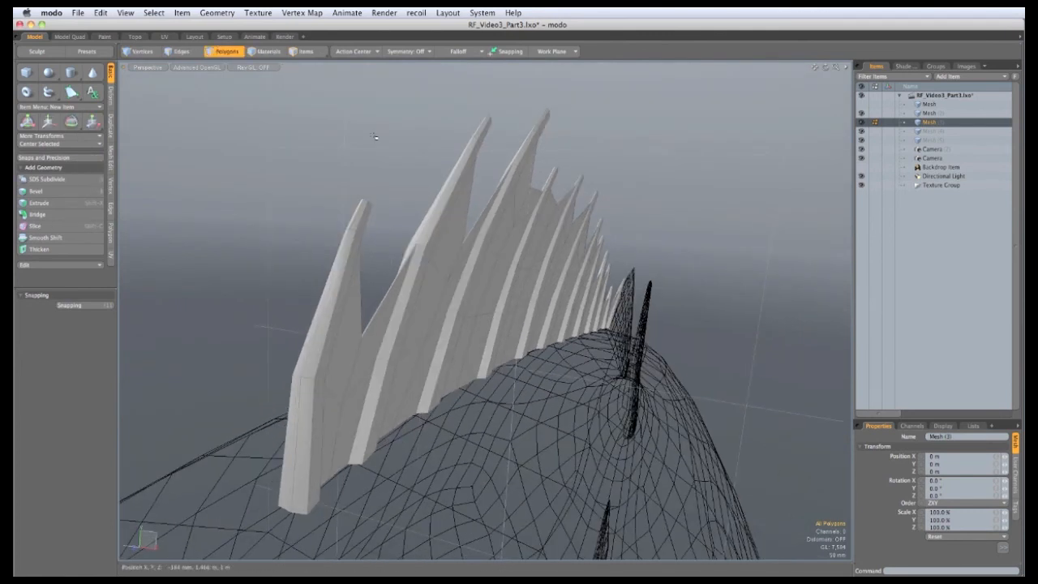
{"action": "left_click", "coordinate": [403, 54]}
{"action": "left_click", "coordinate": [404, 61]}
{"action": "left_click_drag", "start_coordinate": [388, 302], "coordinate": [412, 349], "text": "alt"}
{"action": "left_click_drag", "start_coordinate": [408, 324], "coordinate": [365, 280], "text": "alt"}
{"action": "left_click", "coordinate": [408, 45]}
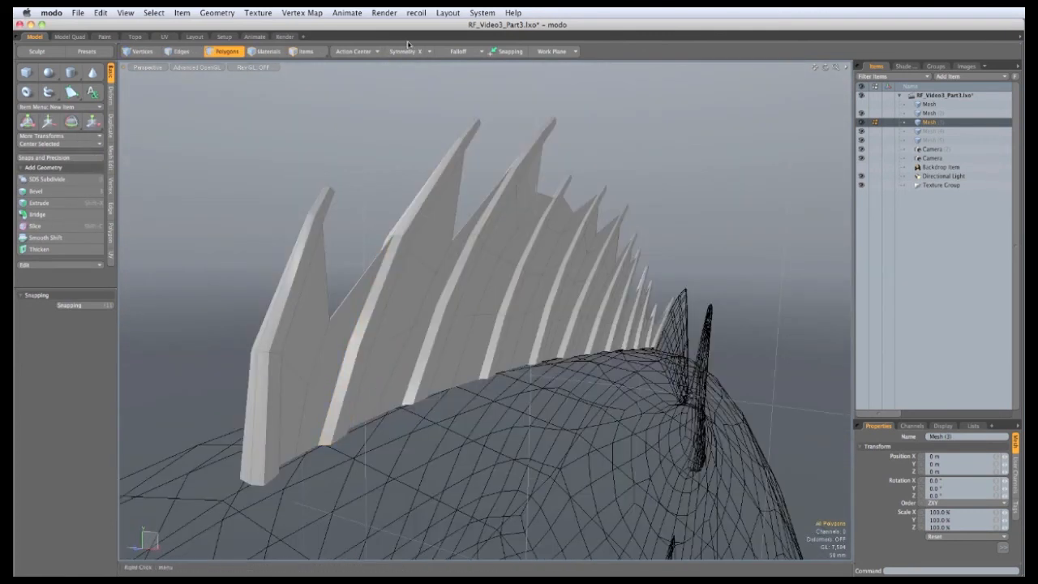
{"action": "left_click", "coordinate": [408, 50]}
{"action": "left_click", "coordinate": [412, 40]}
{"action": "left_click_drag", "start_coordinate": [313, 245], "coordinate": [375, 265], "text": "alt"}
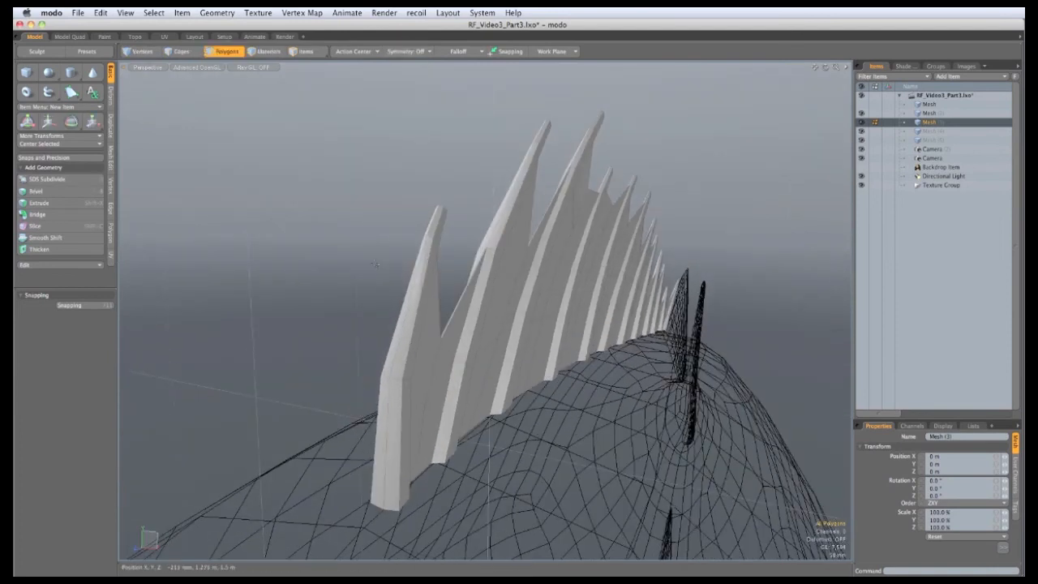
Step: Select the edge loop running along the fin's centre line and set its vertex position to 0 m on X
{"action": "key", "text": "2"}
{"action": "double_click", "coordinate": [406, 317]}
{"action": "mouse_move", "coordinate": [406, 317]}
{"action": "left_mouse_down", "text": "alt"}
{"action": "mouse_move", "coordinate": [494, 323]}
{"action": "mouse_move", "coordinate": [404, 322]}
{"action": "left_mouse_up", "text": "alt"}
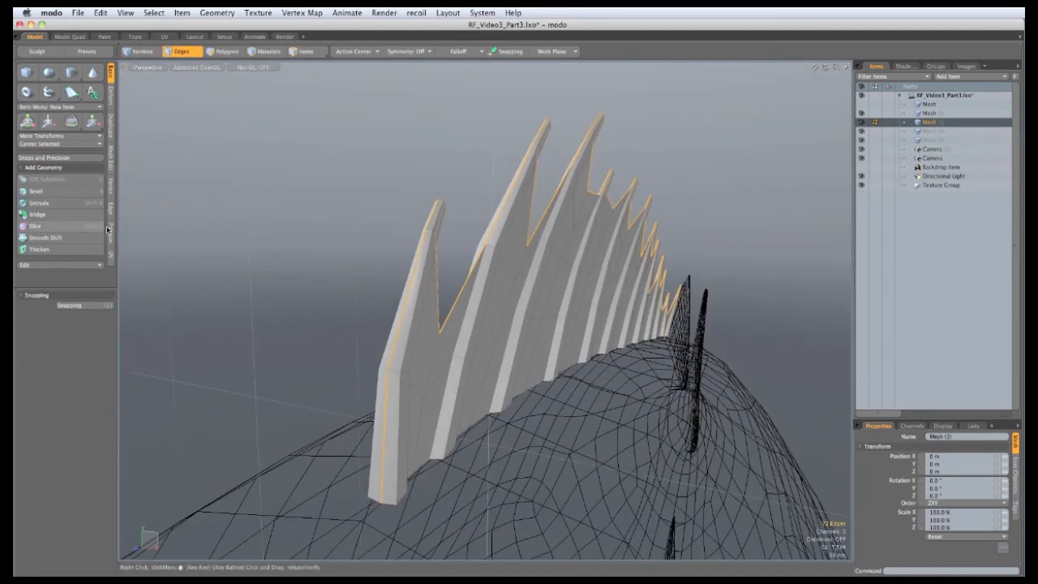
{"action": "left_click", "coordinate": [111, 187]}
{"action": "left_click", "coordinate": [66, 192]}
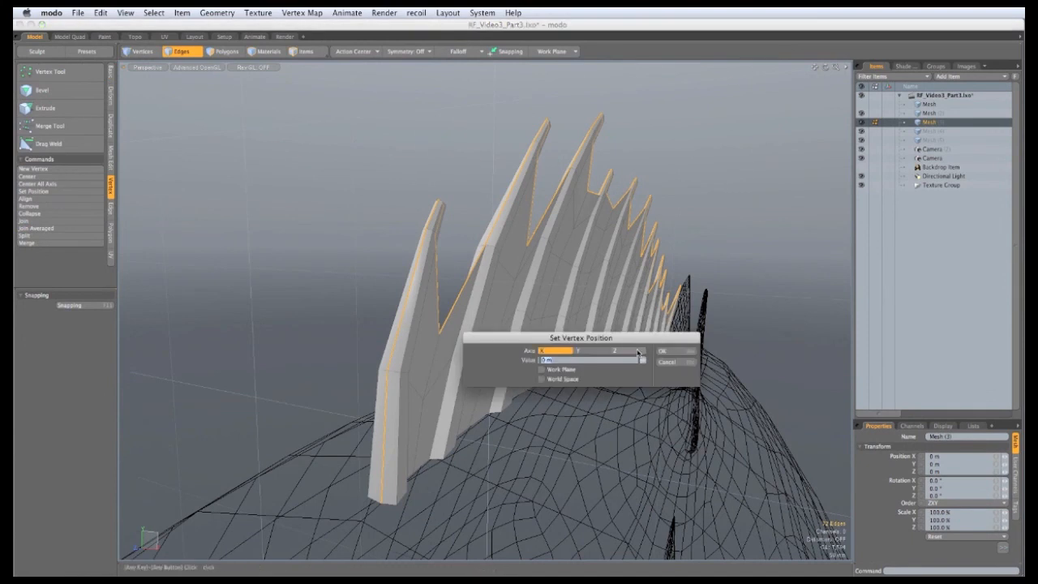
{"action": "left_click", "coordinate": [662, 352]}
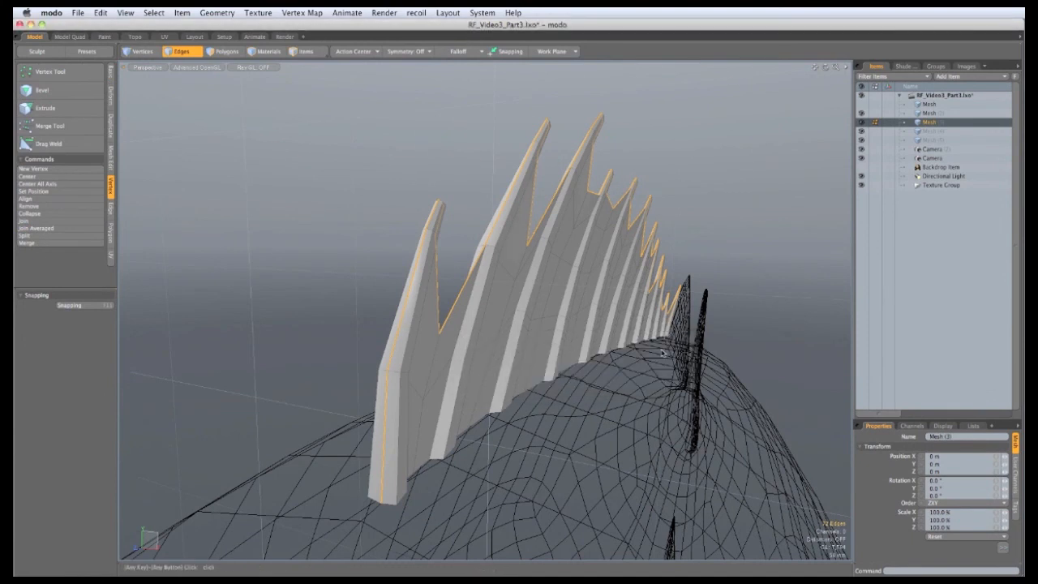
{"action": "left_click_drag", "start_coordinate": [664, 357], "coordinate": [671, 362], "text": "alt"}
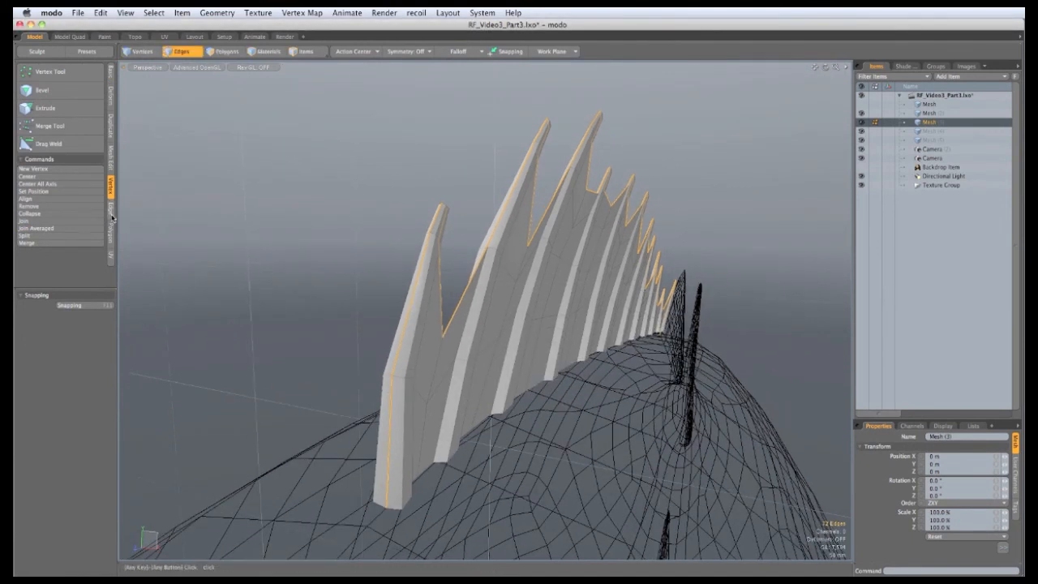
Step: Split the fin mesh along the selected centre edge loop and delete all polygons of one half
{"action": "left_click", "coordinate": [111, 213]}
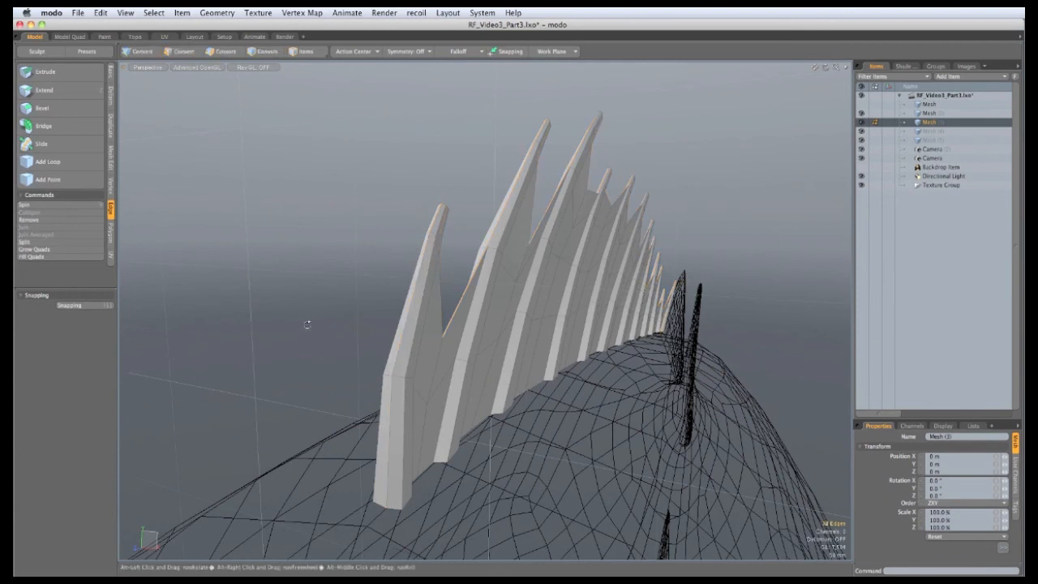
{"action": "left_click_drag", "start_coordinate": [303, 320], "coordinate": [513, 347], "text": "alt"}
{"action": "key", "text": "3"}
{"action": "double_click", "coordinate": [531, 331]}
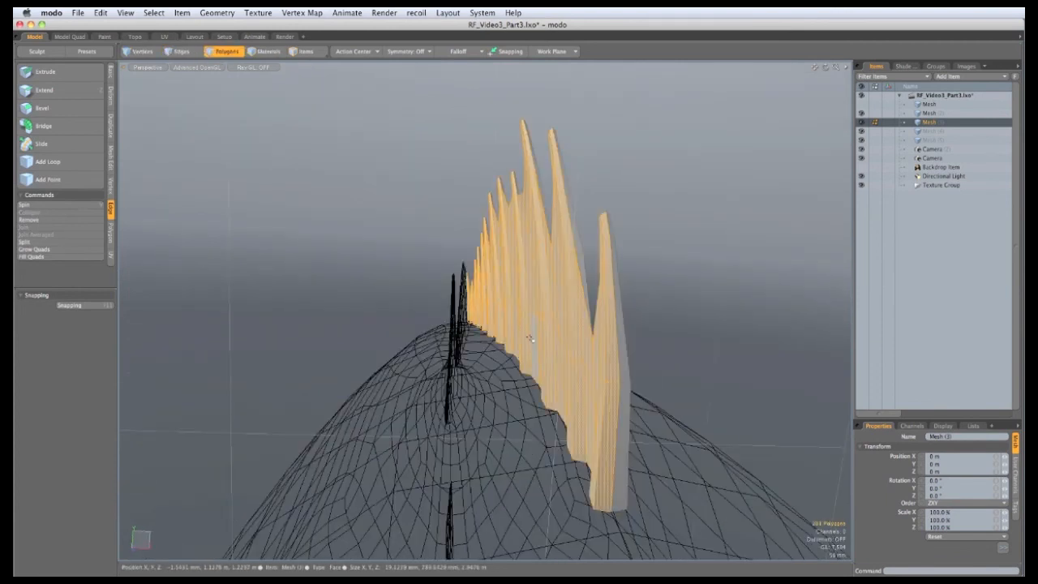
{"action": "key", "text": "Delete"}
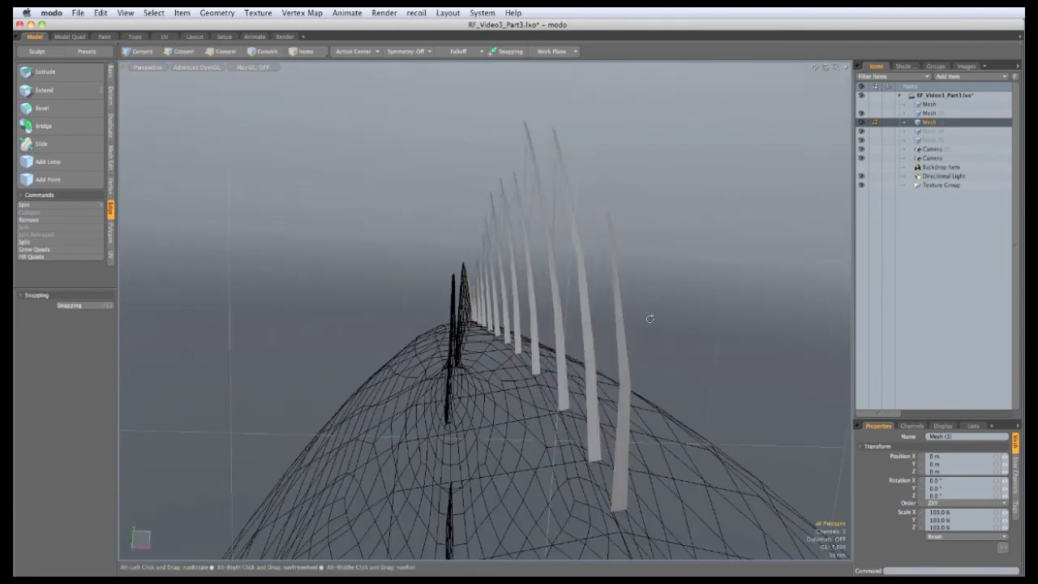
Step: Mirror the half fin across the X axis with the action center at the origin, merging vertices along the centre
{"action": "left_click_drag", "start_coordinate": [651, 320], "coordinate": [419, 331], "text": "alt"}
{"action": "left_click", "coordinate": [108, 124]}
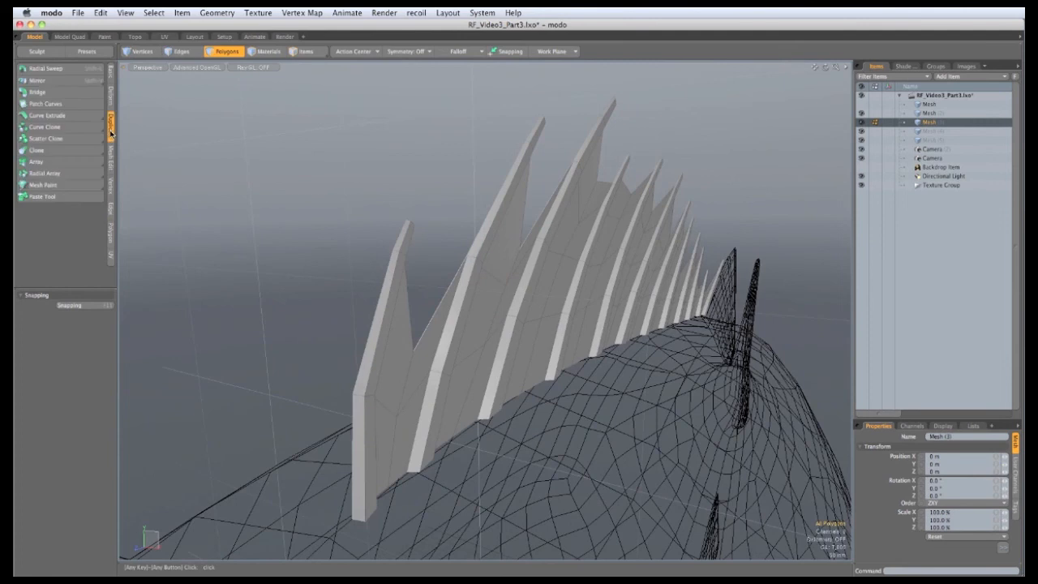
{"action": "left_click", "coordinate": [37, 81]}
{"action": "left_click", "coordinate": [364, 53]}
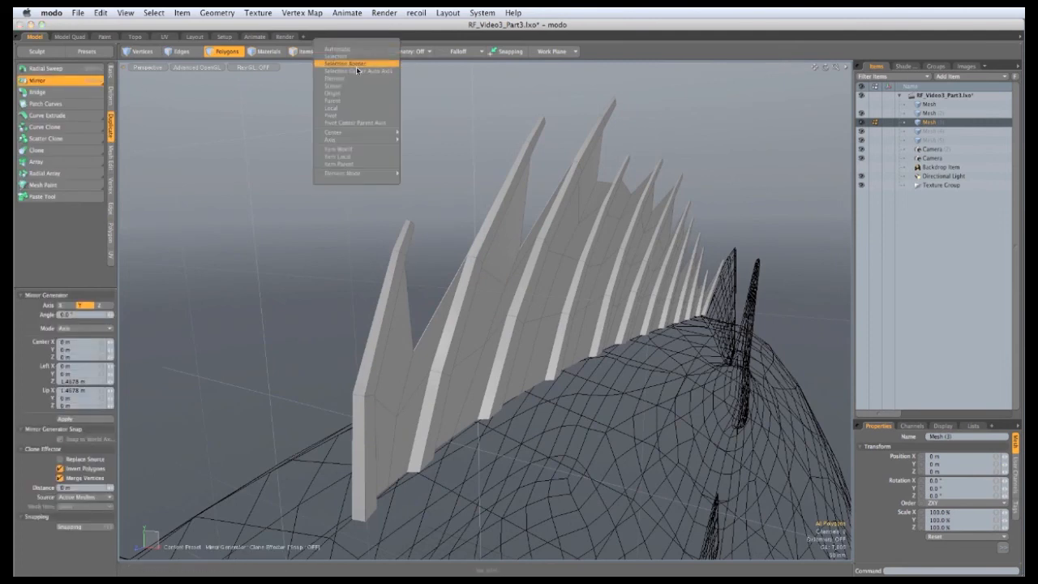
{"action": "left_click", "coordinate": [358, 94]}
{"action": "left_click", "coordinate": [336, 141]}
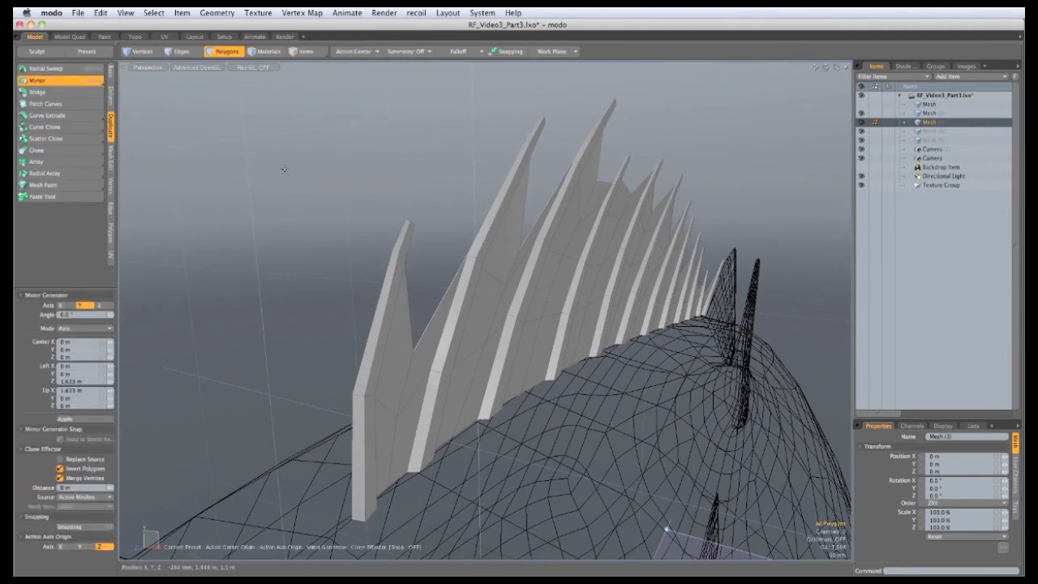
{"action": "left_click", "coordinate": [65, 306]}
{"action": "left_click_drag", "start_coordinate": [306, 318], "coordinate": [287, 294], "text": "alt"}
{"action": "key", "text": "q"}
{"action": "key", "text": "Escape"}
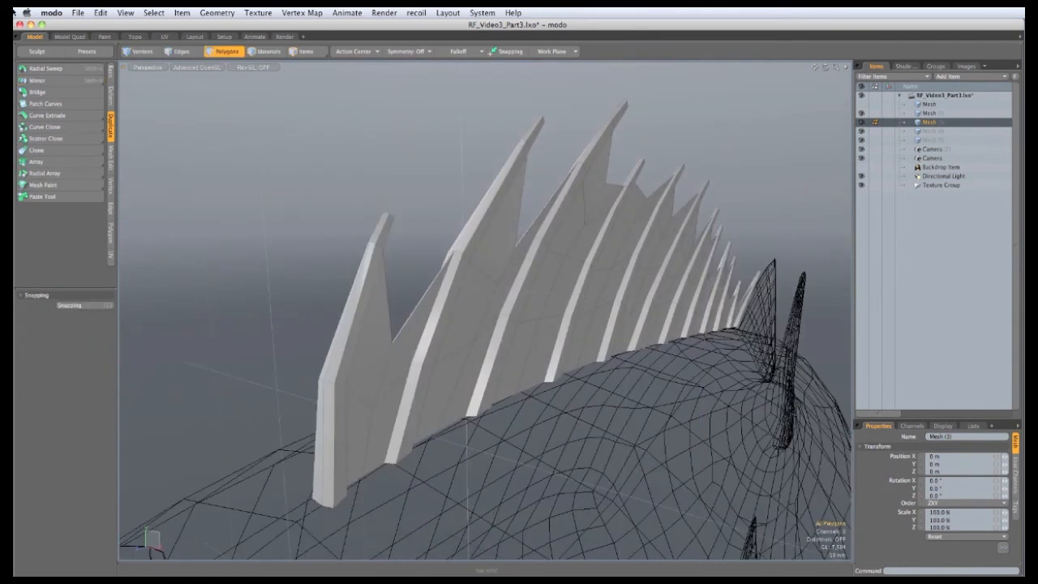
Step: With X symmetry on, extend the webbing's bottom edge between the two foremost spines outward by 17 mm
{"action": "left_click", "coordinate": [413, 51]}
{"action": "left_click_drag", "start_coordinate": [503, 276], "coordinate": [527, 317], "text": "alt"}
{"action": "key", "text": "]"}
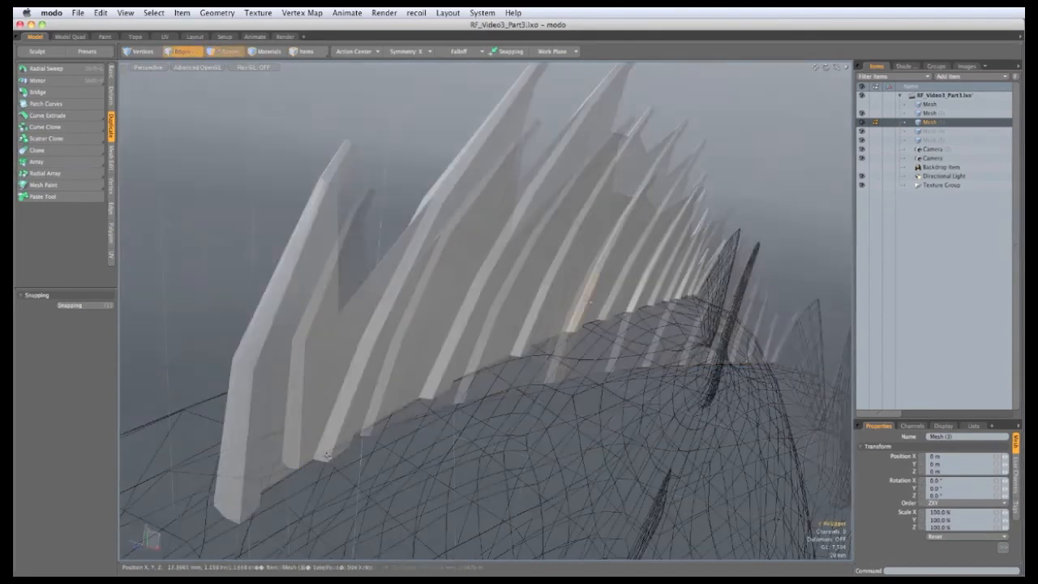
{"action": "left_click_drag", "start_coordinate": [312, 381], "coordinate": [231, 245], "text": "alt"}
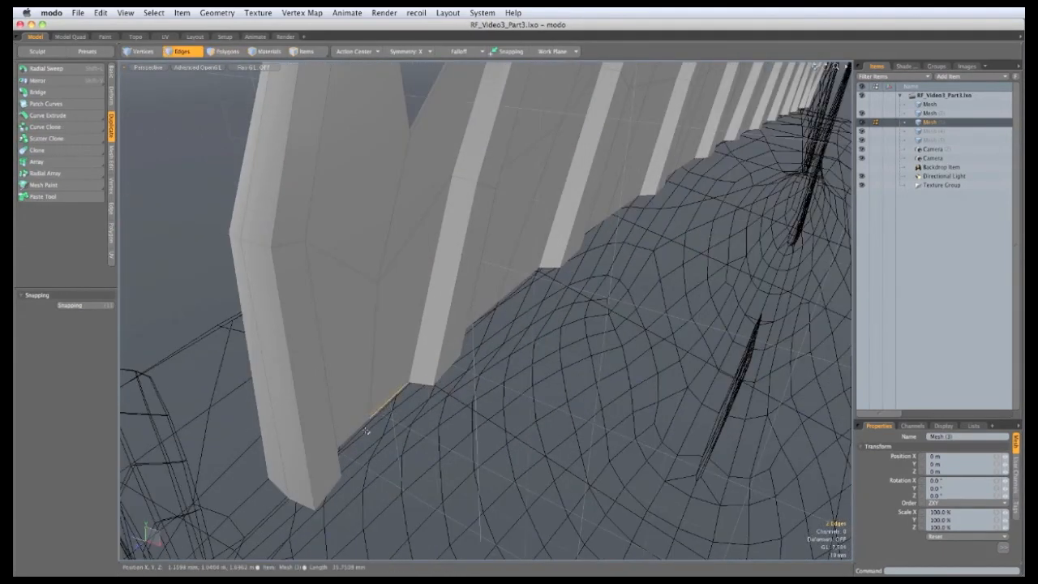
{"action": "key", "text": "z"}
{"action": "mouse_move", "coordinate": [380, 417]}
{"action": "left_mouse_down", "text": "alt"}
{"action": "mouse_move", "coordinate": [430, 451]}
{"action": "mouse_move", "coordinate": [394, 433]}
{"action": "left_mouse_up", "text": "alt"}
{"action": "left_click", "coordinate": [396, 430]}
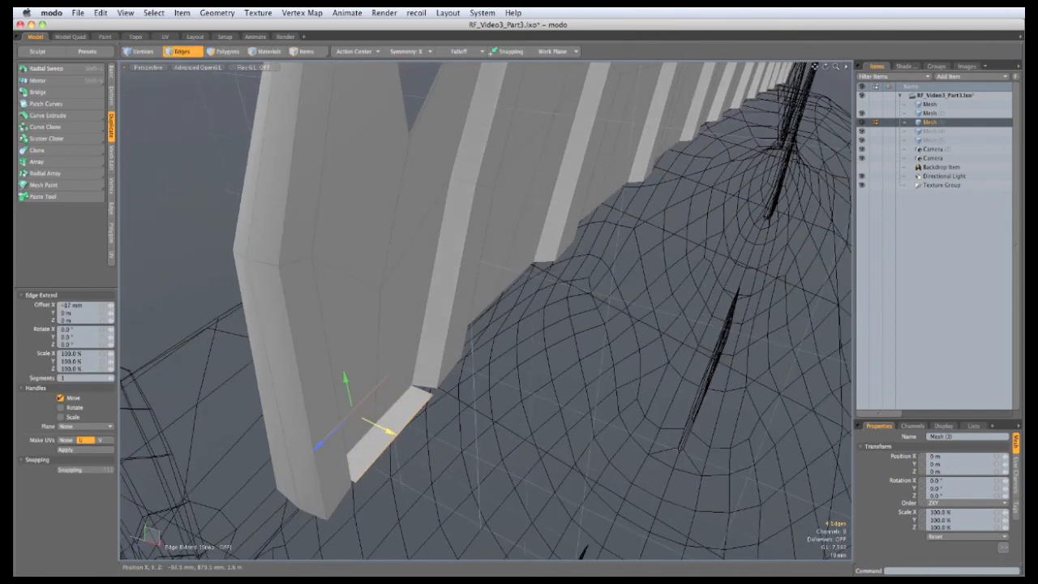
{"action": "key", "text": "space"}
{"action": "left_click", "coordinate": [176, 274]}
Step: Close the gaps in the fin's extended base strip by snapping its corners to the spine bases with the Topology Pen
{"action": "left_click", "coordinate": [110, 232]}
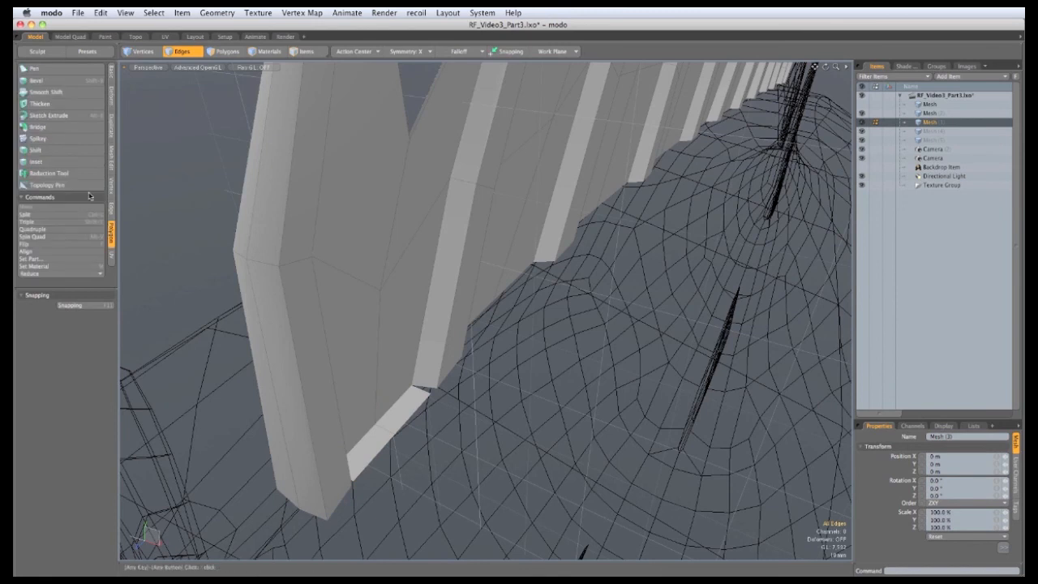
{"action": "left_click", "coordinate": [87, 187]}
{"action": "scroll", "coordinate": [433, 433], "scroll_direction": "up", "scroll_amount": 3}
{"action": "left_click_drag", "start_coordinate": [435, 383], "coordinate": [444, 376]}
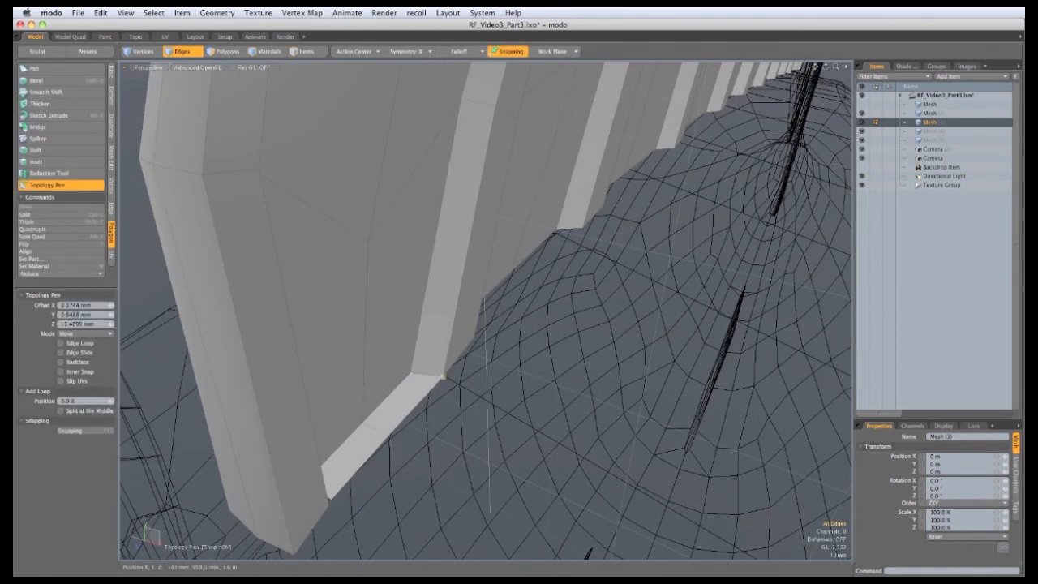
{"action": "left_click_drag", "start_coordinate": [459, 422], "coordinate": [491, 347], "text": "alt"}
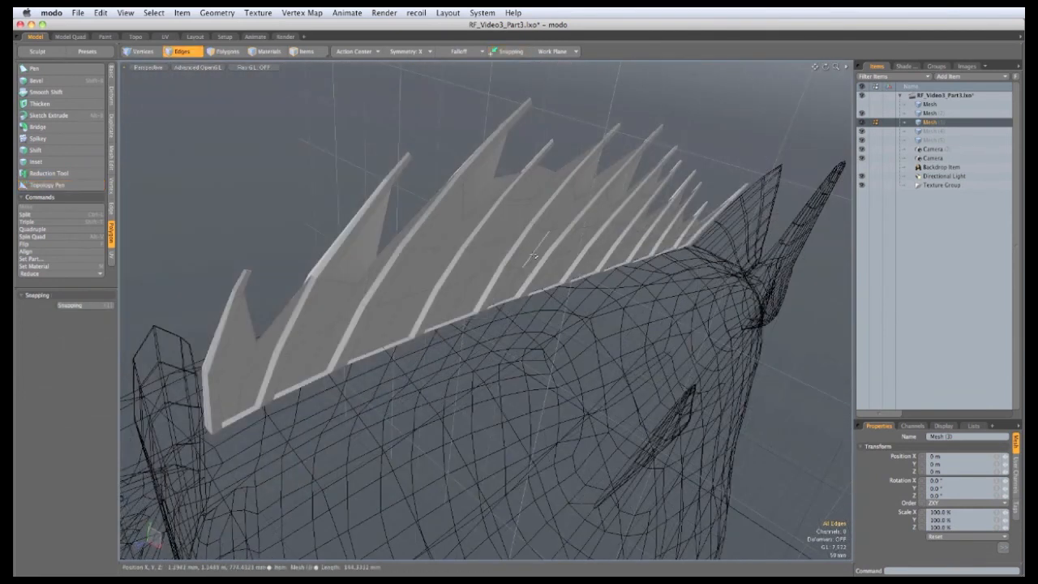
Step: On the fish body mesh, select the strip of back polygons under the dorsal fin and bevel it with an inset of about 65 mm
{"action": "left_click", "coordinate": [929, 113]}
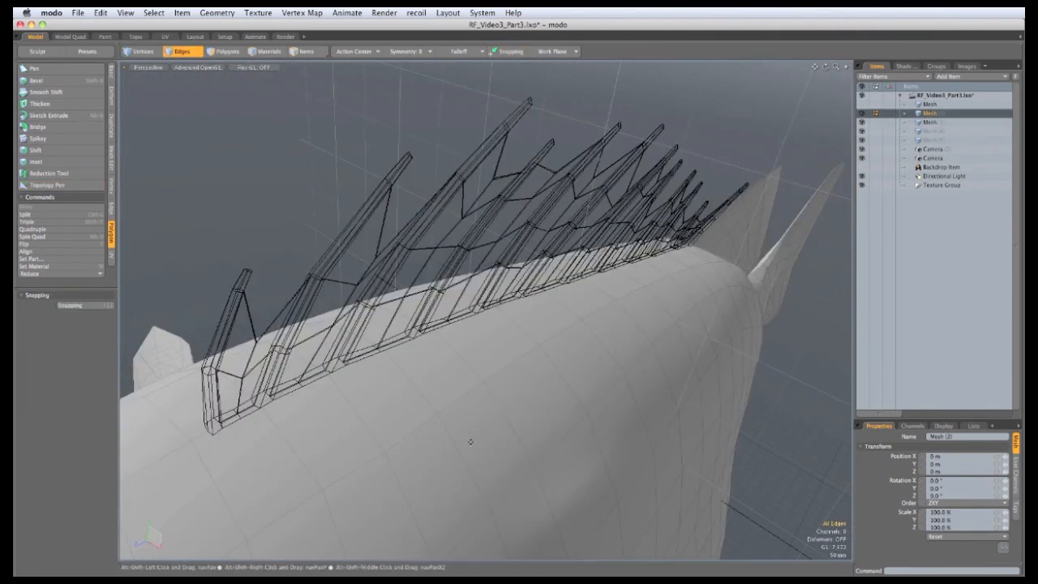
{"action": "key", "text": "3"}
{"action": "mouse_move", "coordinate": [272, 442]}
{"action": "left_mouse_down"}
{"action": "mouse_move", "coordinate": [487, 333]}
{"action": "mouse_move", "coordinate": [661, 268]}
{"action": "mouse_move", "coordinate": [704, 267]}
{"action": "left_mouse_up"}
{"action": "mouse_move", "coordinate": [704, 276]}
{"action": "left_mouse_down", "text": "alt"}
{"action": "mouse_move", "coordinate": [589, 484]}
{"action": "mouse_move", "coordinate": [477, 323]}
{"action": "mouse_move", "coordinate": [392, 372]}
{"action": "mouse_move", "coordinate": [343, 290]}
{"action": "left_mouse_up", "text": "alt"}
{"action": "key", "text": "b"}
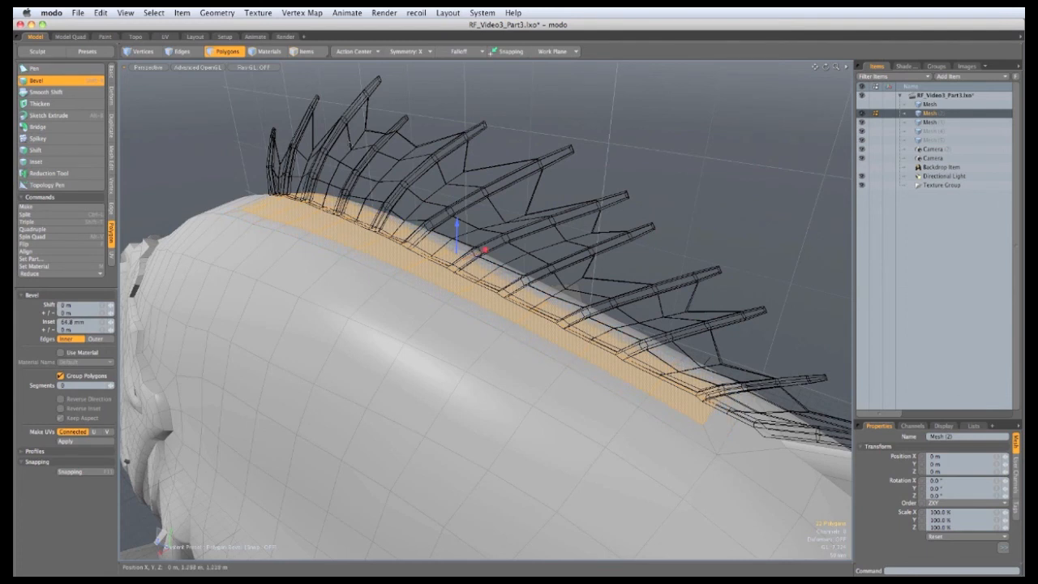
{"action": "key", "text": "q"}
Step: Turn symmetry off and scale the selected back polygons narrower along X, closer to the fin's width
{"action": "left_click", "coordinate": [403, 52]}
{"action": "left_click", "coordinate": [399, 42]}
{"action": "key", "text": "r"}
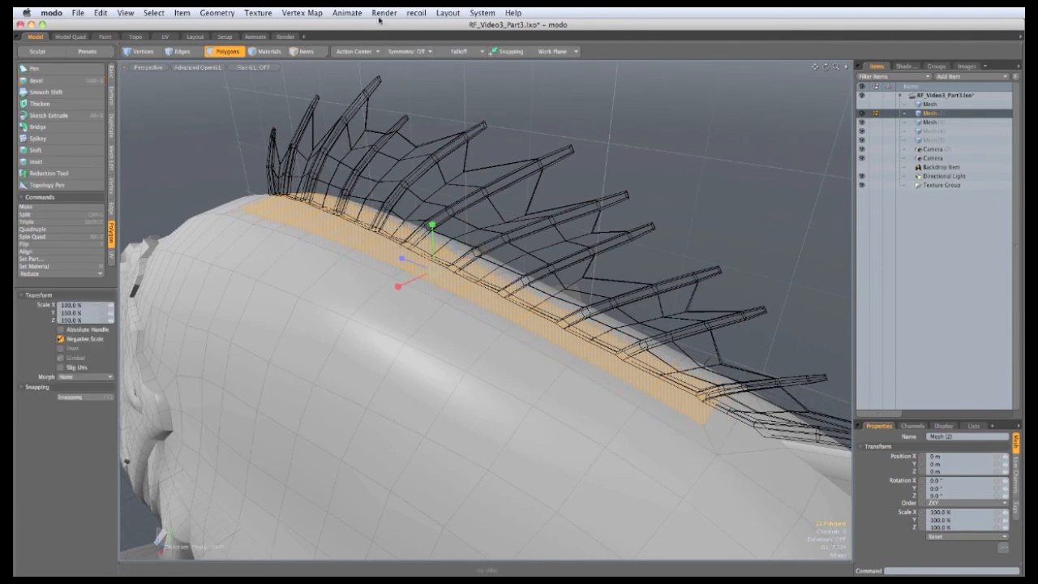
{"action": "left_click_drag", "start_coordinate": [451, 255], "coordinate": [398, 269], "text": "alt"}
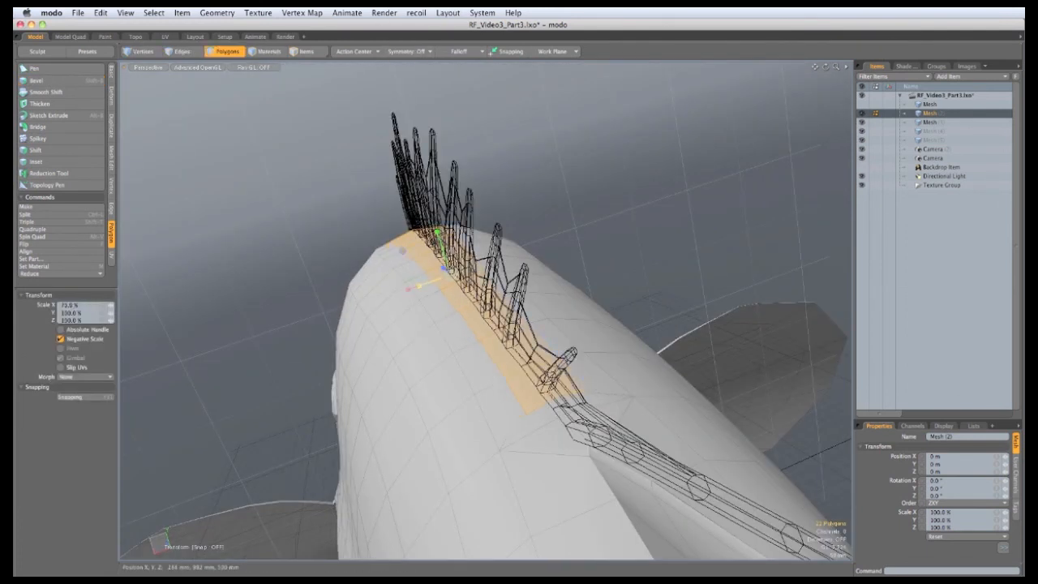
{"action": "left_click_drag", "start_coordinate": [429, 283], "coordinate": [406, 318]}
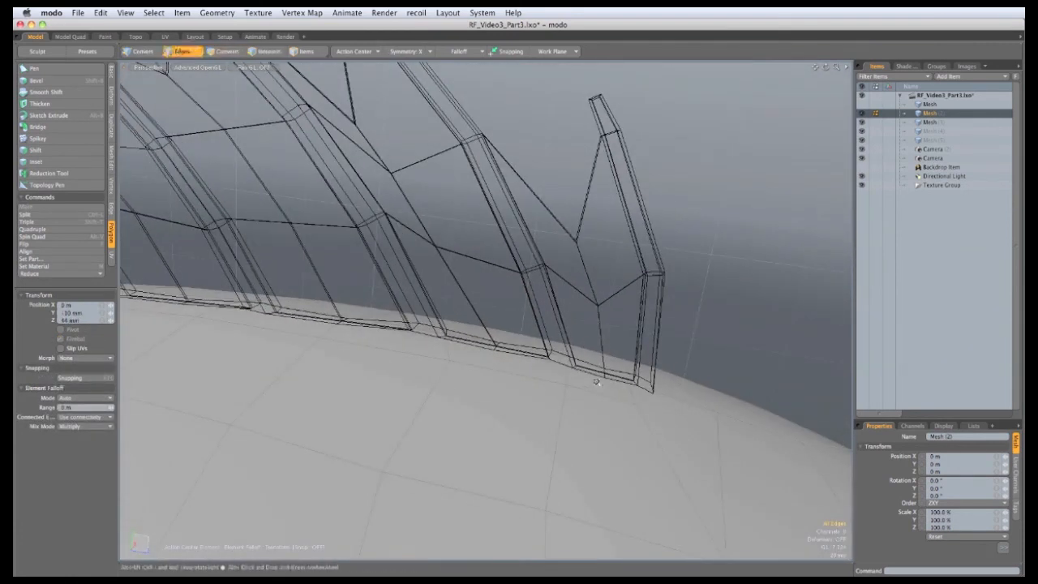
Step: With X symmetry and element falloff, move the body's edges and points beneath the fin to line up with the spine bases
{"action": "scroll", "coordinate": [562, 373], "scroll_direction": "up", "scroll_amount": 1}
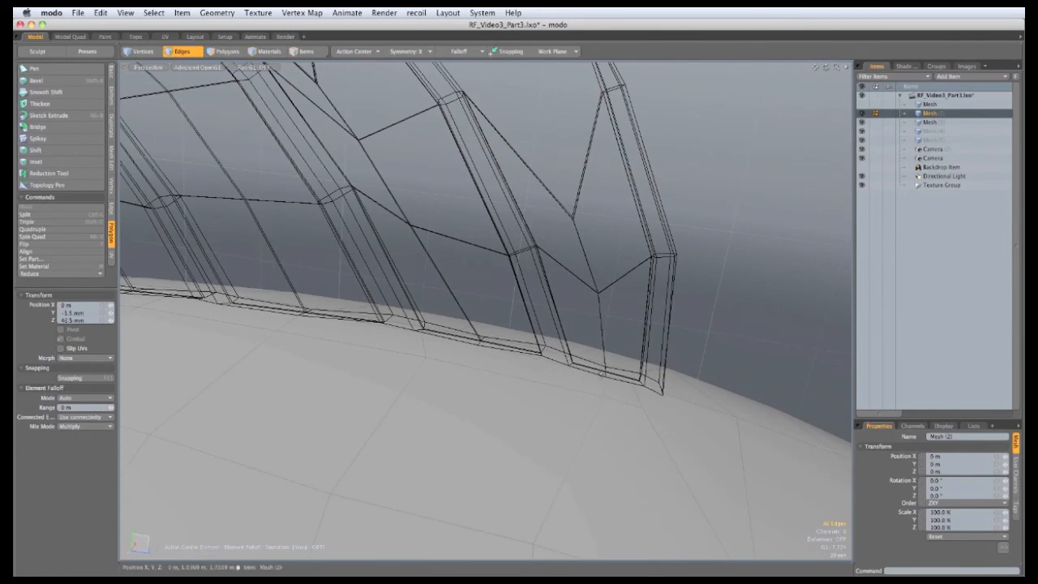
{"action": "left_click_drag", "start_coordinate": [599, 395], "coordinate": [570, 441], "text": "ctrl+alt"}
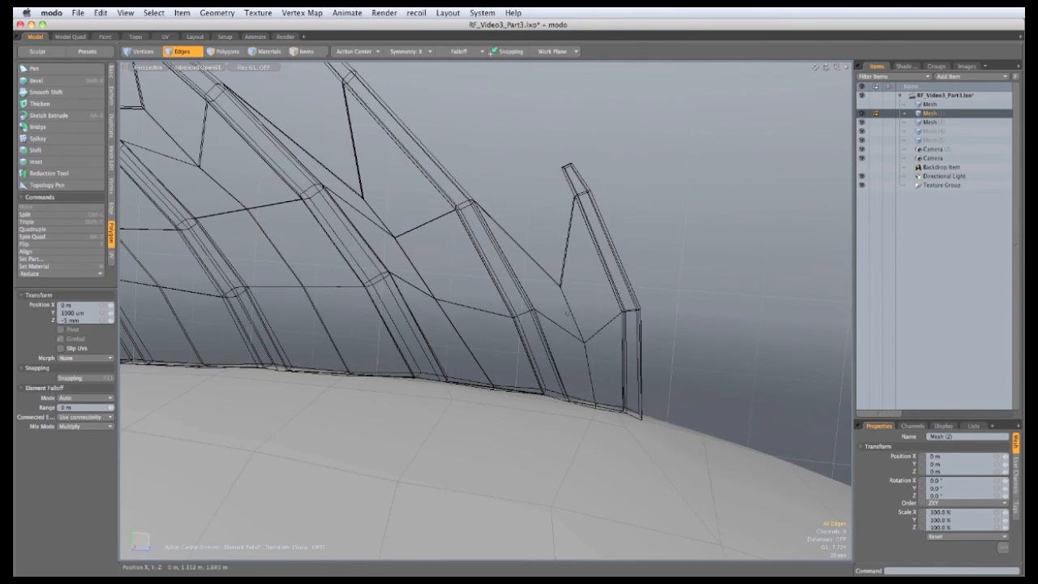
{"action": "left_click_drag", "start_coordinate": [575, 354], "coordinate": [559, 384], "text": "alt"}
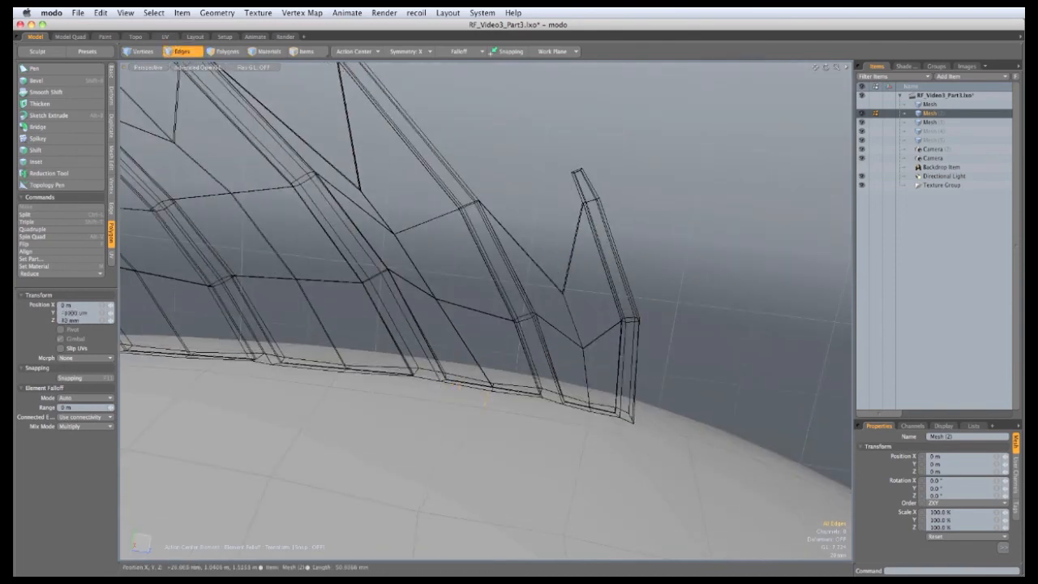
{"action": "left_click_drag", "start_coordinate": [339, 381], "coordinate": [438, 380], "text": "alt+shift"}
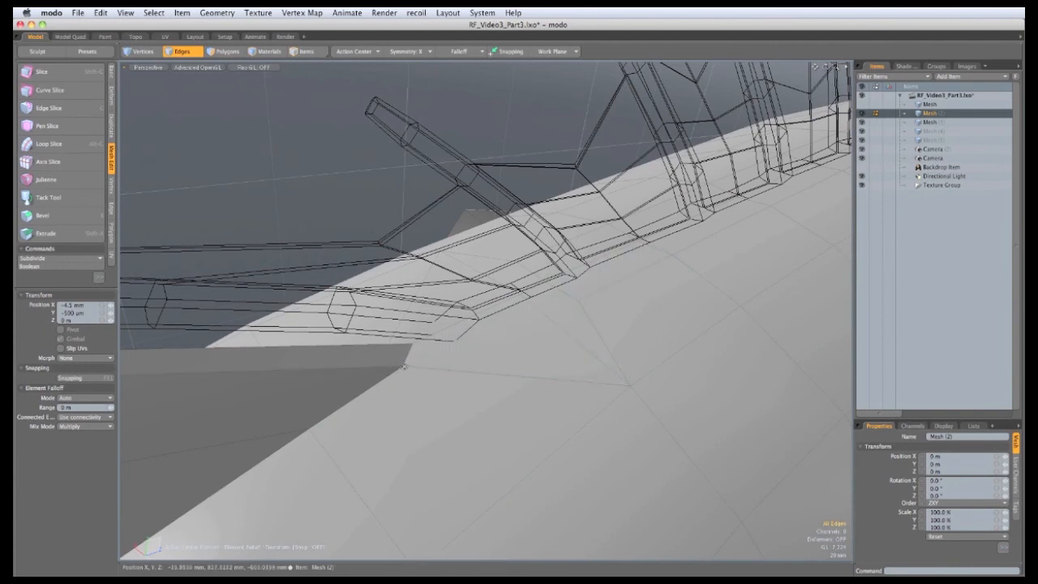
Step: Cut new edges with Edge Slice on the body between the dorsal fin's rear base and the front of the fin behind it
{"action": "left_click_drag", "start_coordinate": [410, 470], "coordinate": [431, 472], "text": "alt"}
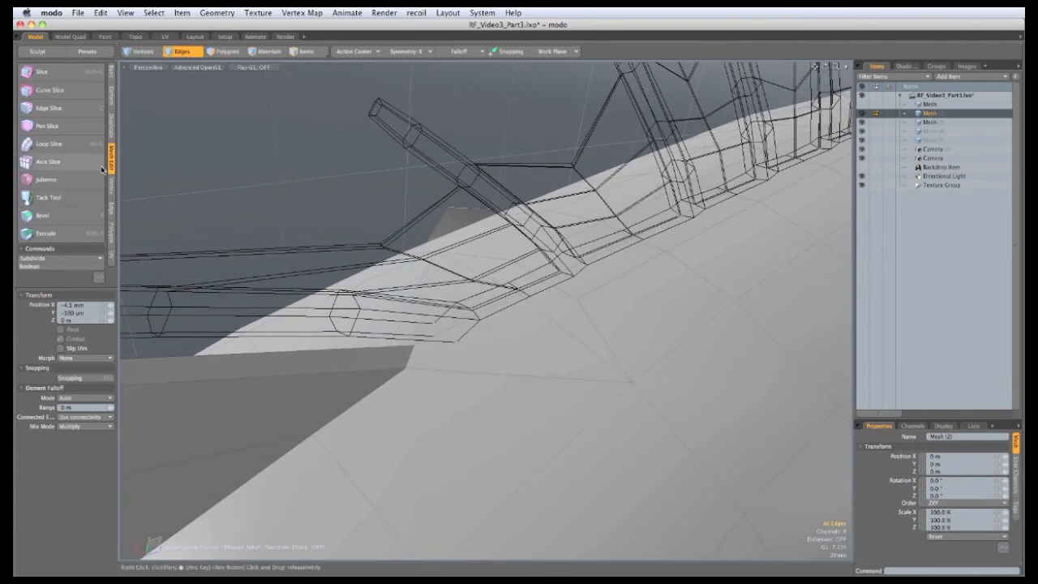
{"action": "left_click", "coordinate": [75, 109]}
{"action": "left_click_drag", "start_coordinate": [560, 341], "coordinate": [575, 297], "text": "alt"}
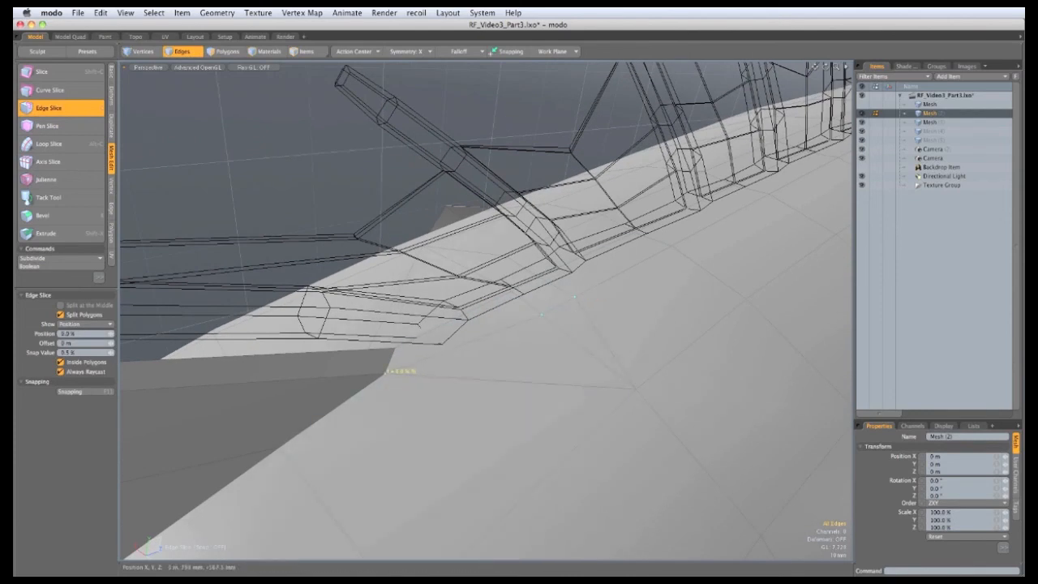
{"action": "left_click_drag", "start_coordinate": [385, 373], "coordinate": [349, 361], "text": "alt"}
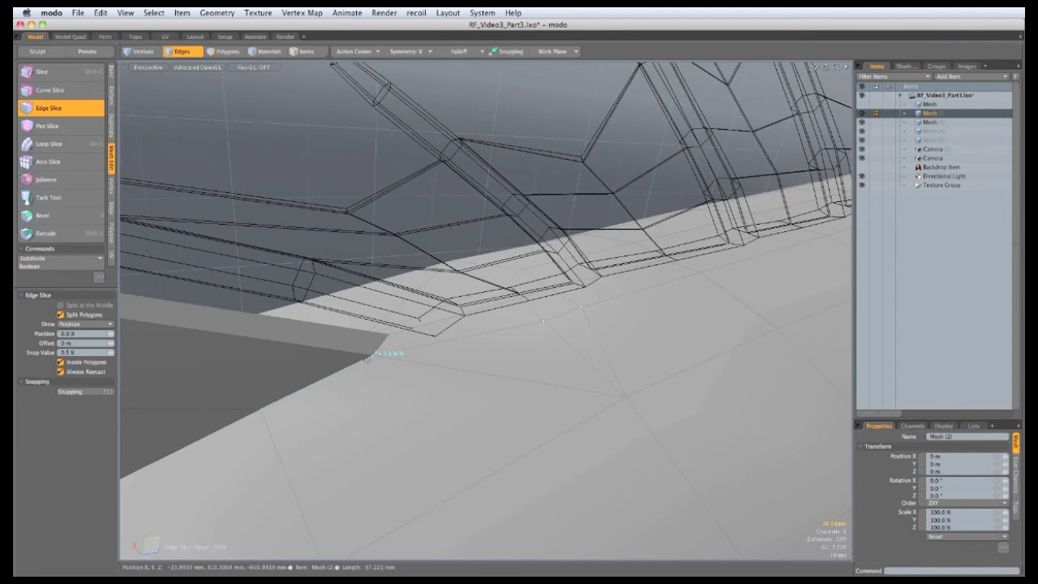
{"action": "left_click_drag", "start_coordinate": [520, 373], "coordinate": [529, 377], "text": "alt"}
{"action": "key", "text": "space"}
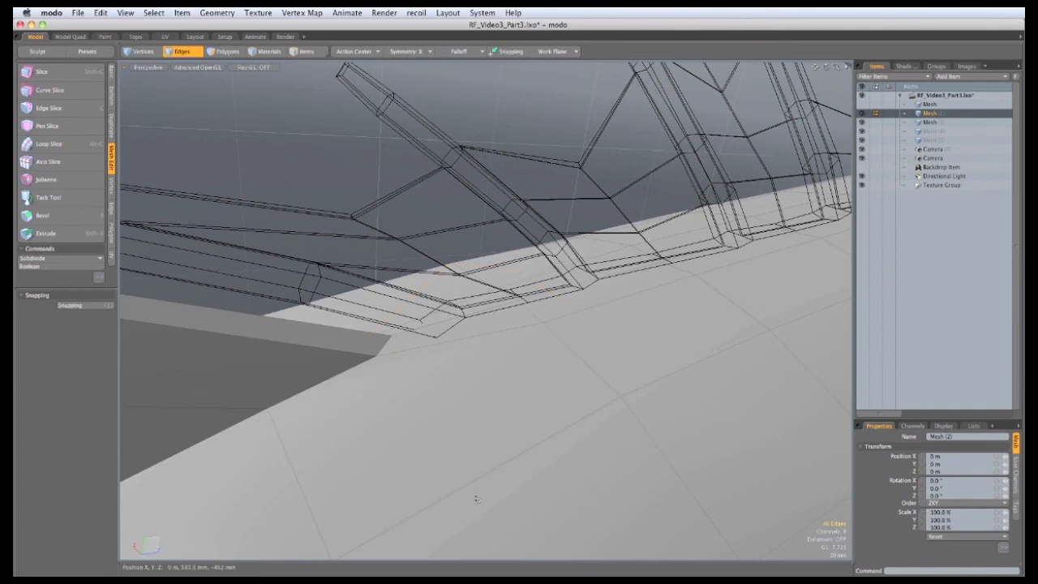
Step: Add an edge loop to the body's flank just behind the dorsal fin's rear end
{"action": "mouse_move", "coordinate": [516, 469]}
{"action": "left_mouse_down", "text": "alt"}
{"action": "mouse_move", "coordinate": [376, 416]}
{"action": "mouse_move", "coordinate": [505, 378]}
{"action": "mouse_move", "coordinate": [481, 348]}
{"action": "mouse_move", "coordinate": [468, 385]}
{"action": "mouse_move", "coordinate": [454, 378]}
{"action": "left_mouse_up", "text": "alt"}
{"action": "left_click", "coordinate": [111, 211]}
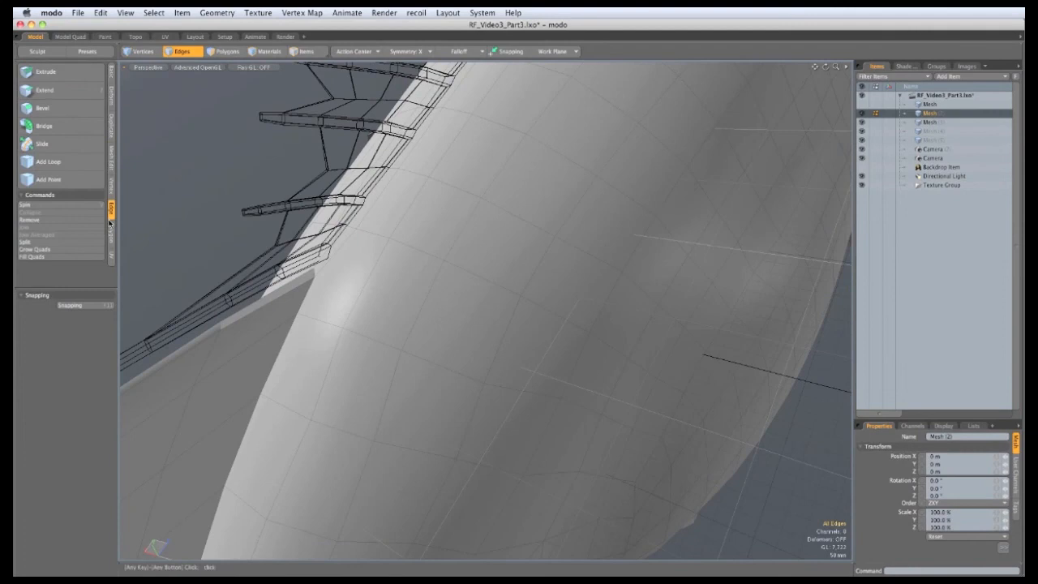
{"action": "left_click", "coordinate": [77, 166]}
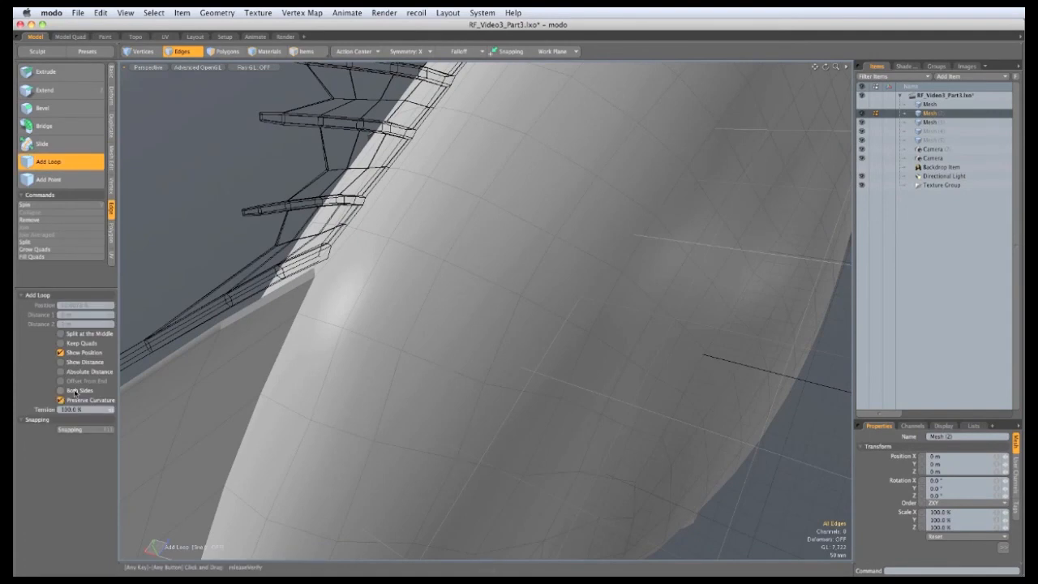
{"action": "left_click", "coordinate": [420, 304]}
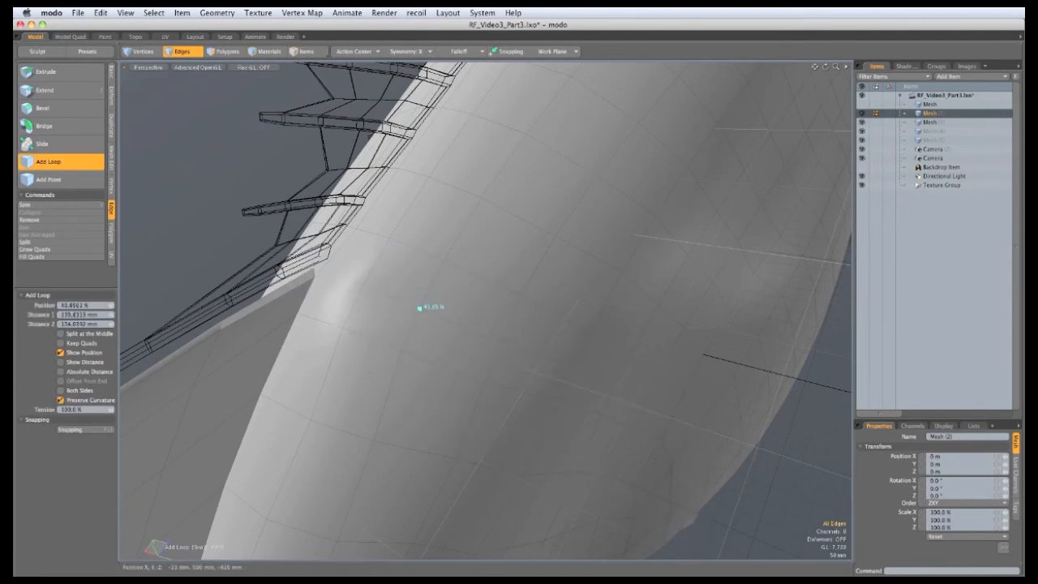
{"action": "key", "text": "space"}
Step: Connect the new loop's end to the back ridge behind the dorsal fin with an Edge Slice cut
{"action": "left_click", "coordinate": [111, 154]}
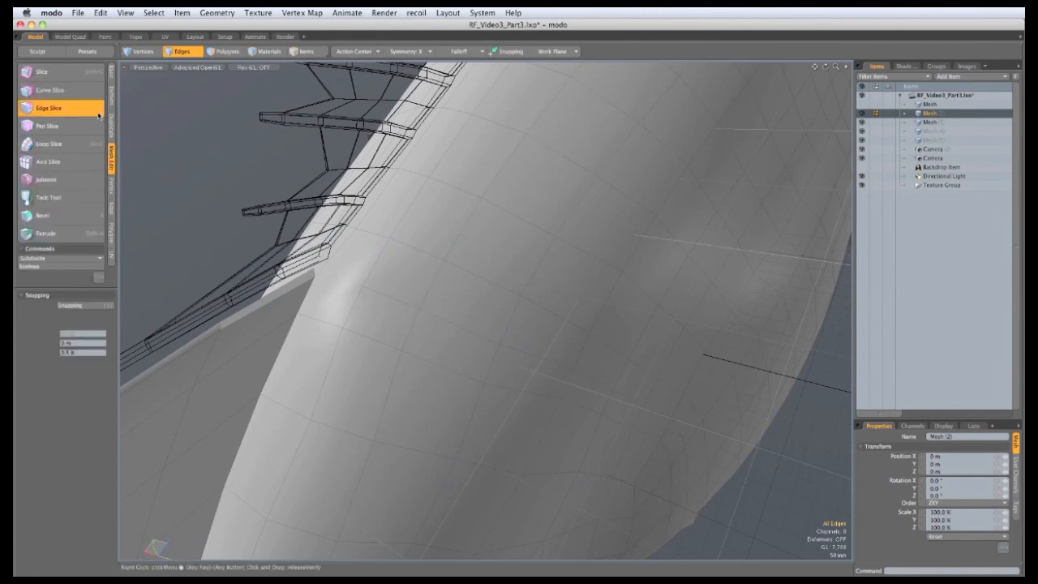
{"action": "left_click", "coordinate": [49, 108]}
{"action": "scroll", "coordinate": [381, 296], "scroll_direction": "up", "scroll_amount": 3}
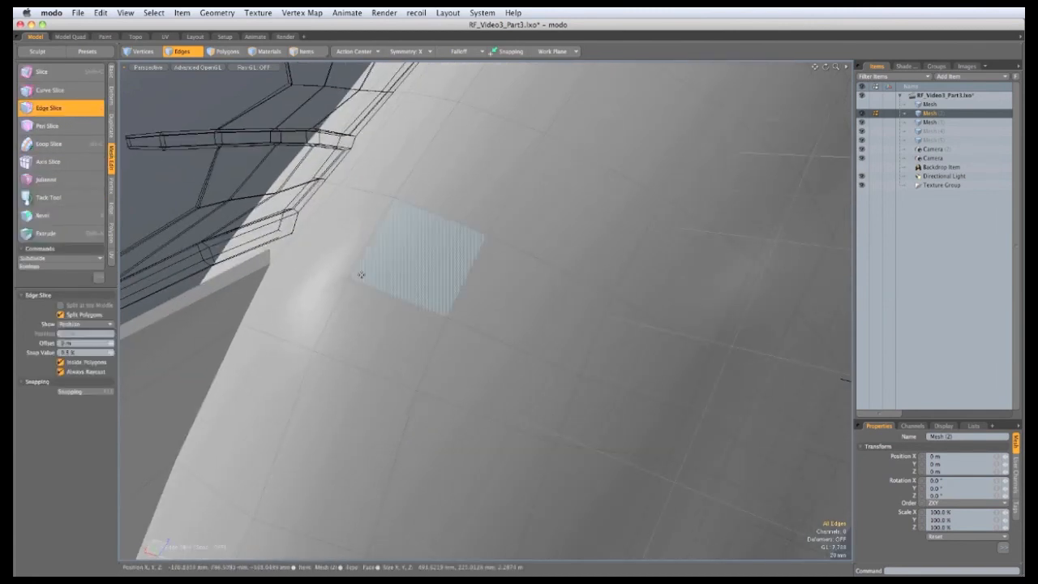
{"action": "left_click", "coordinate": [348, 278]}
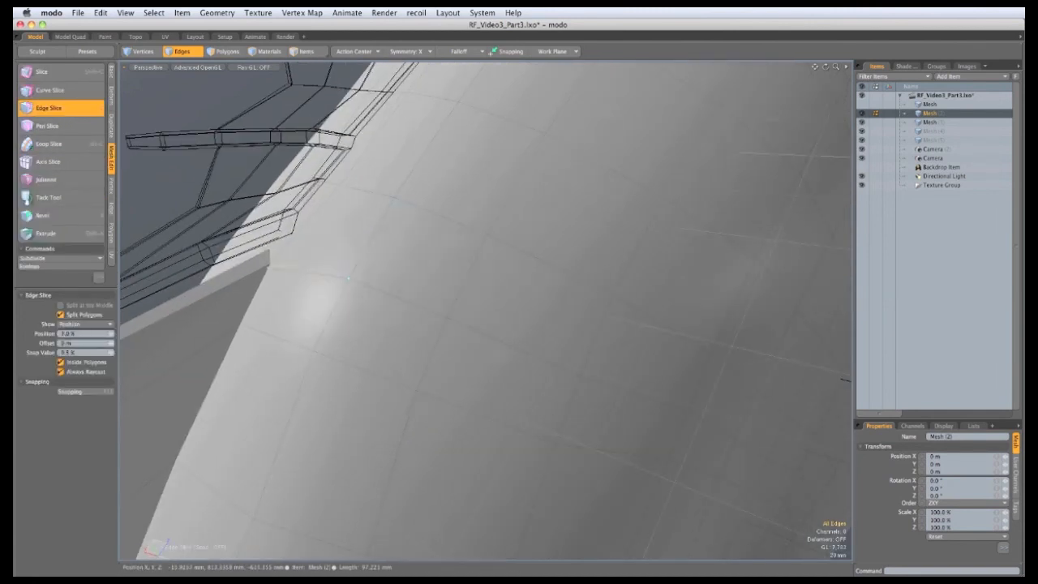
{"action": "left_click_drag", "start_coordinate": [386, 386], "coordinate": [241, 255], "text": "ctrl+alt"}
{"action": "left_click_drag", "start_coordinate": [608, 430], "coordinate": [439, 237], "text": "alt"}
{"action": "left_click_drag", "start_coordinate": [568, 382], "coordinate": [482, 283], "text": "alt"}
{"action": "key", "text": "space"}
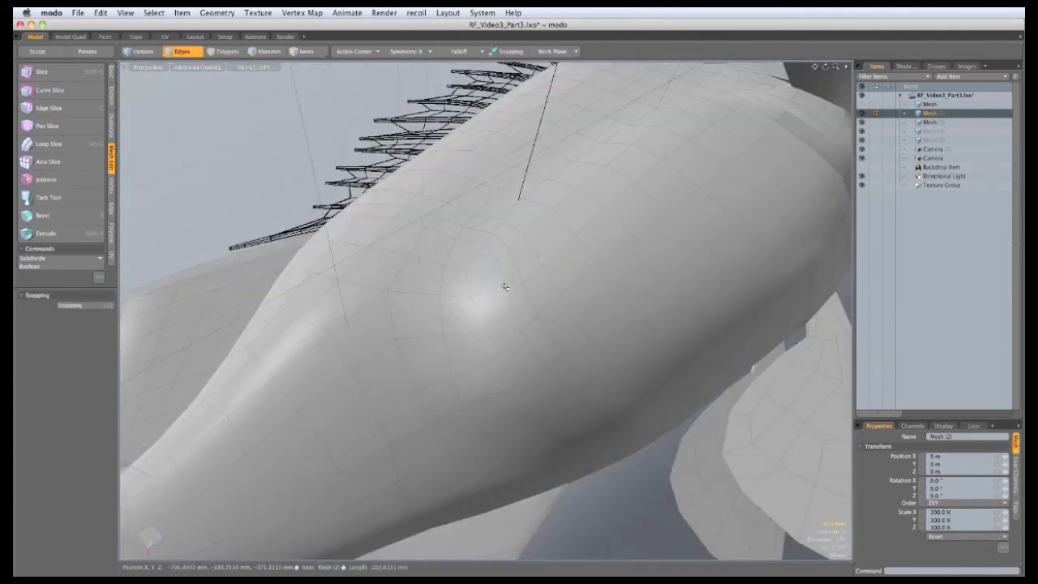
Step: Select the edge loop running across the body behind the dorsal fin and slide it to even out the surrounding polygon spacing
{"action": "key", "text": "space"}
{"action": "key", "text": "space"}
{"action": "key", "text": "space"}
{"action": "left_click_drag", "start_coordinate": [505, 285], "coordinate": [262, 219], "text": "alt"}
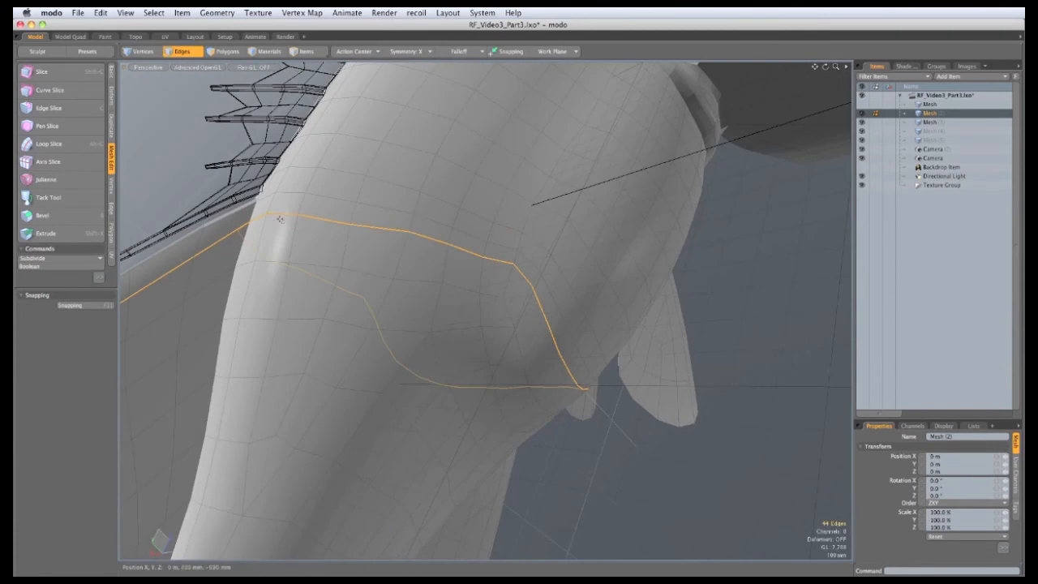
{"action": "left_click", "coordinate": [336, 216]}
{"action": "left_click_drag", "start_coordinate": [336, 216], "coordinate": [346, 283]}
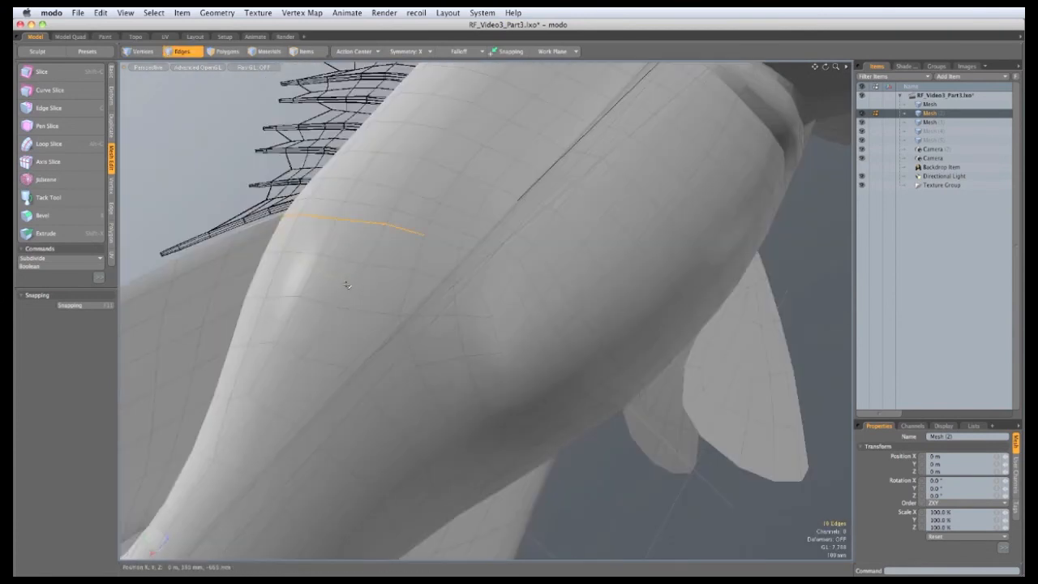
{"action": "left_click_drag", "start_coordinate": [608, 422], "coordinate": [527, 357], "text": "alt"}
{"action": "left_click", "coordinate": [113, 209]}
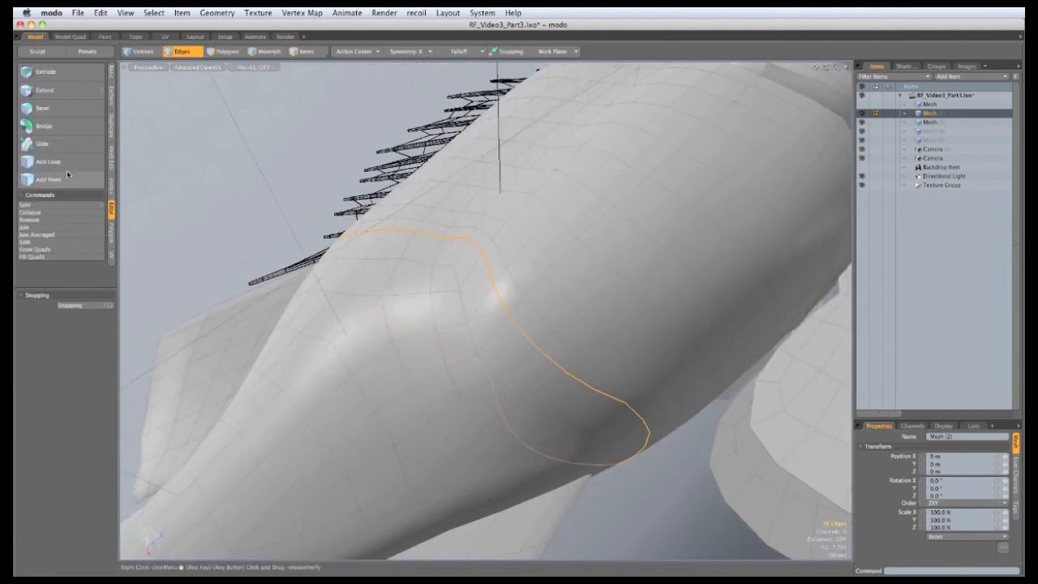
{"action": "left_click", "coordinate": [44, 143]}
{"action": "left_click_drag", "start_coordinate": [406, 340], "coordinate": [600, 377]}
{"action": "key", "text": "space"}
{"action": "left_click", "coordinate": [310, 216]}
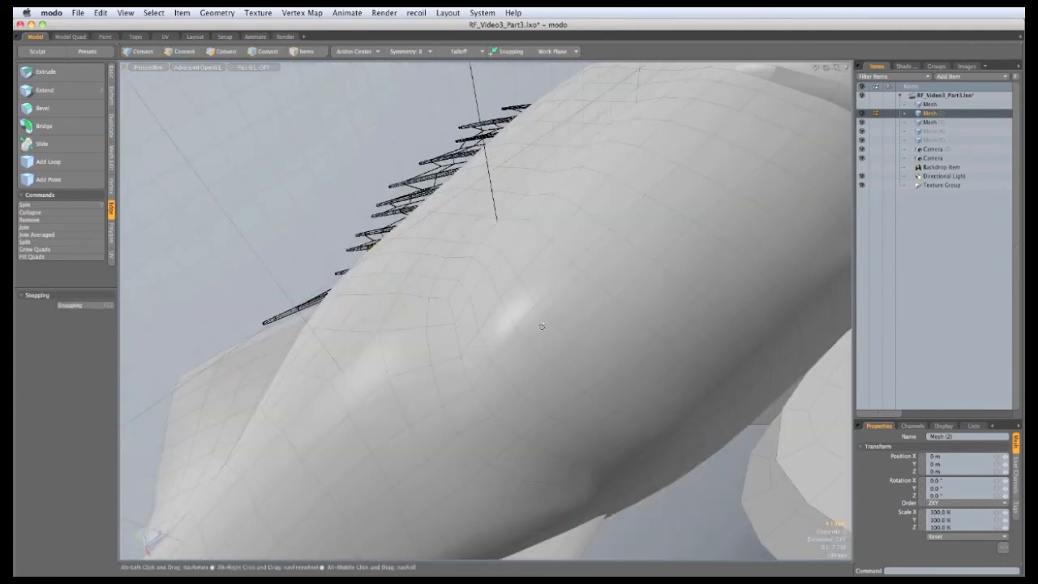
{"action": "key", "text": "2"}
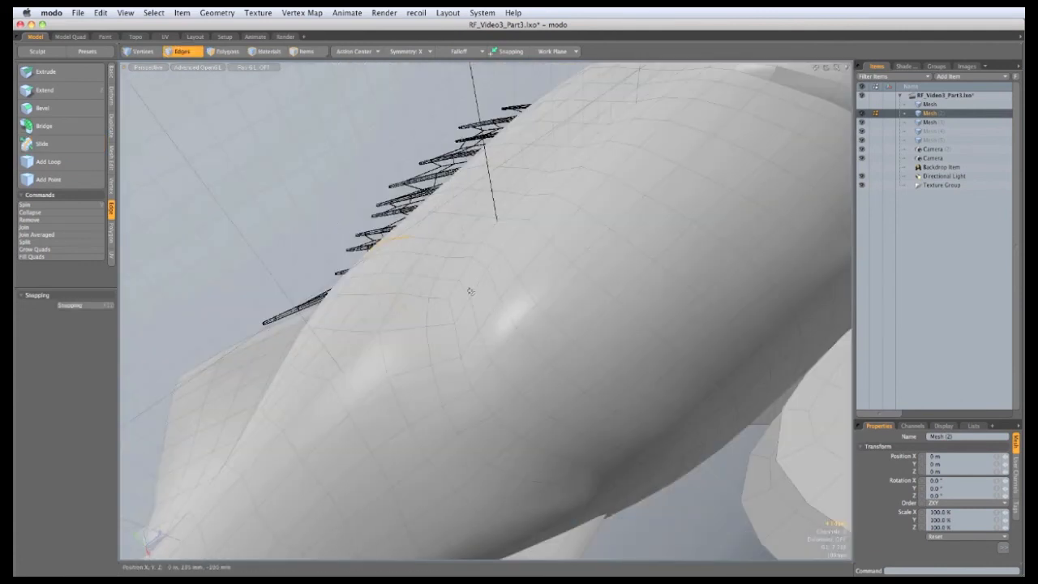
Step: Slide the edge loop encircling the body beside the dorsal fin forward to space the polygons evenly
{"action": "key", "text": "l"}
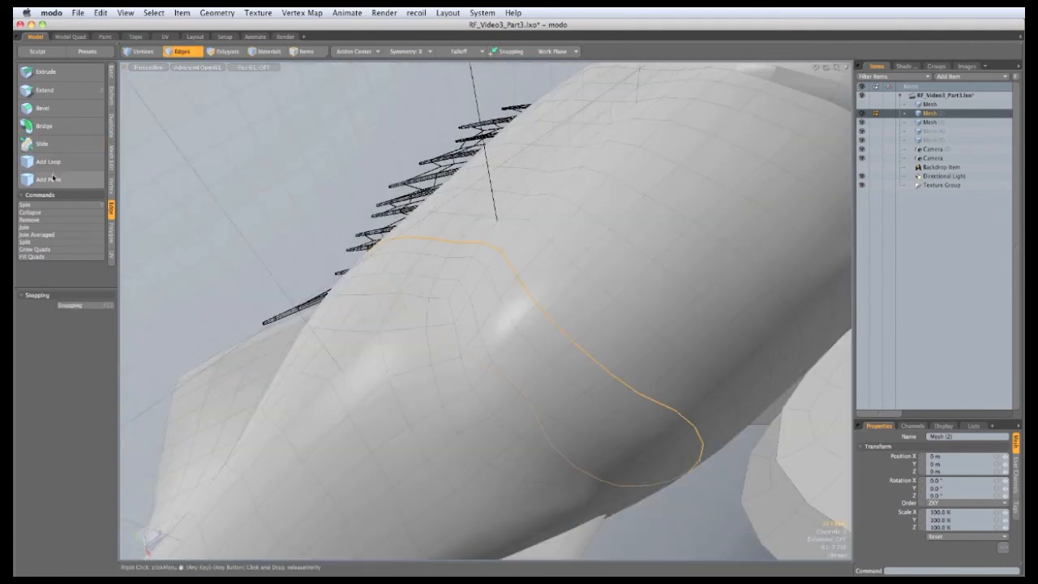
{"action": "left_click", "coordinate": [50, 144]}
{"action": "left_click_drag", "start_coordinate": [393, 291], "coordinate": [185, 291]}
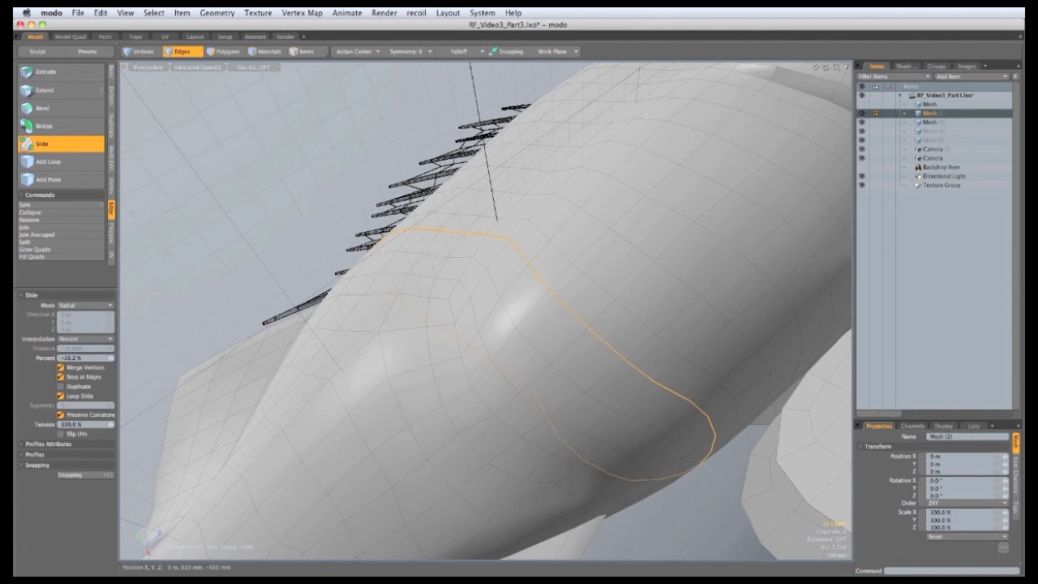
{"action": "key", "text": "space"}
Step: Inset the two body polygons beneath the dorsal fin's front tip by about 25 mm as one group
{"action": "left_click", "coordinate": [308, 211]}
{"action": "left_click_drag", "start_coordinate": [568, 211], "coordinate": [462, 130], "text": "alt"}
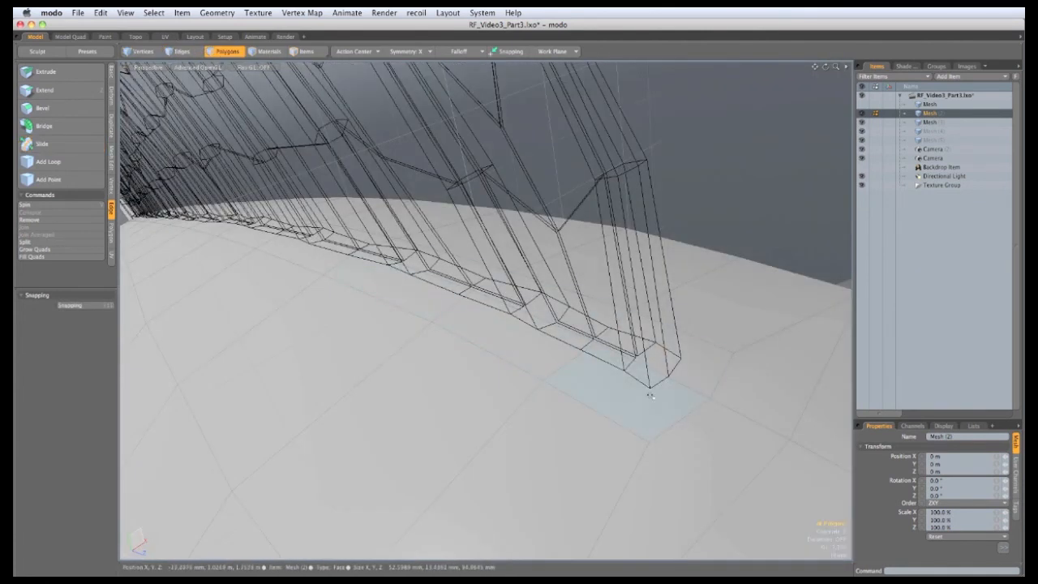
{"action": "left_click", "coordinate": [635, 391]}
{"action": "key", "text": "b"}
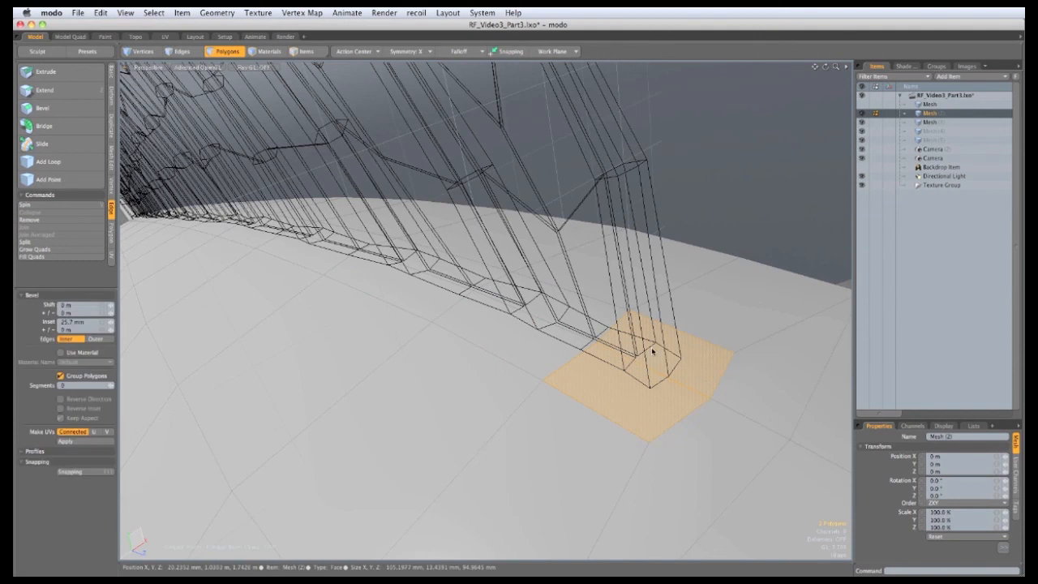
{"action": "left_click", "coordinate": [630, 381]}
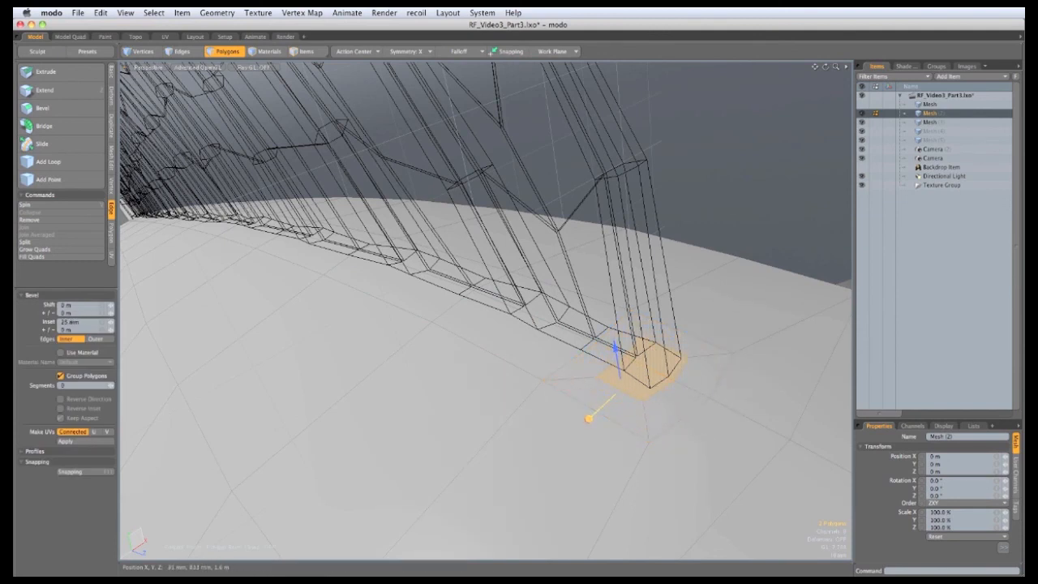
{"action": "left_click_drag", "start_coordinate": [590, 419], "coordinate": [661, 430], "text": "alt"}
{"action": "key", "text": "space"}
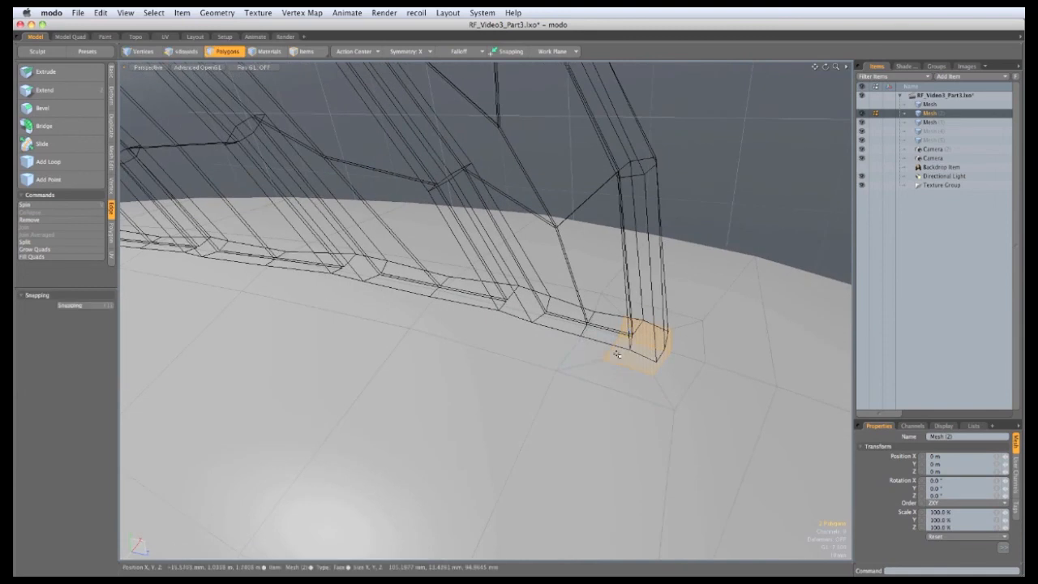
Step: Delete the inset polygons under the fin's front tip together with the adjoining ones behind them along the fin base
{"action": "left_click", "coordinate": [606, 343], "text": "shift"}
{"action": "left_click_drag", "start_coordinate": [561, 397], "coordinate": [520, 355], "text": "alt"}
{"action": "key", "text": "Delete"}
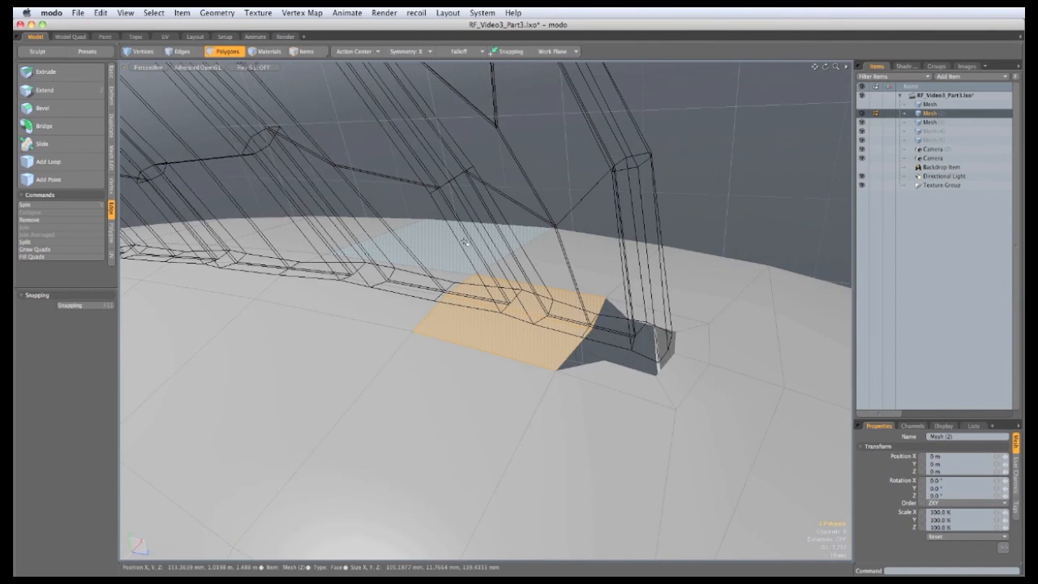
Step: Inset the next pair of back polygons under the fin, then scale and move them to fit beneath the second spine
{"action": "key", "text": "b"}
{"action": "scroll", "coordinate": [506, 326], "scroll_direction": "up", "scroll_amount": 2}
{"action": "left_click", "coordinate": [506, 326]}
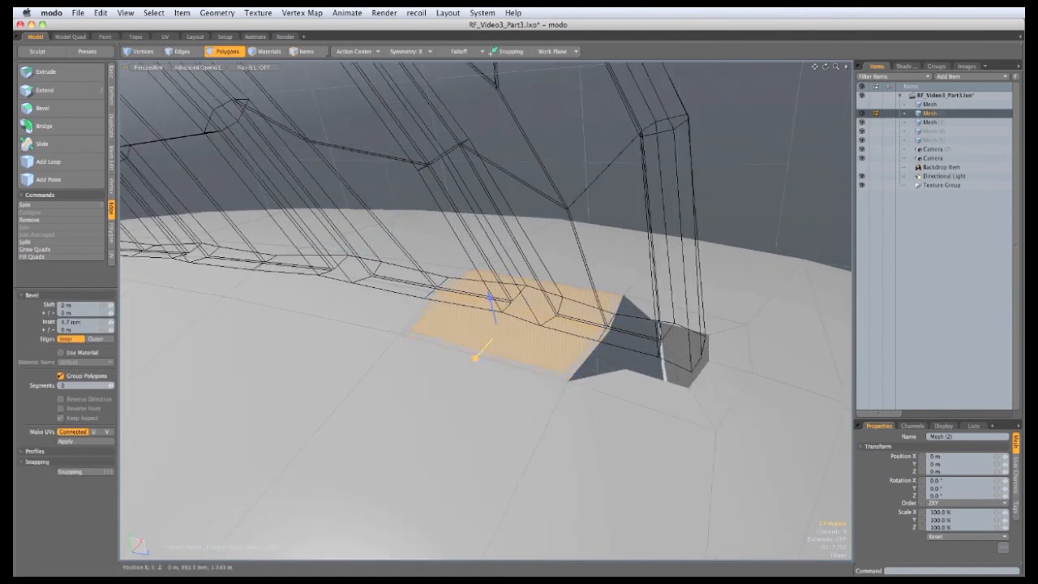
{"action": "key", "text": "r"}
{"action": "left_click_drag", "start_coordinate": [464, 353], "coordinate": [497, 259], "text": "alt"}
{"action": "key", "text": "w"}
{"action": "key", "text": "space"}
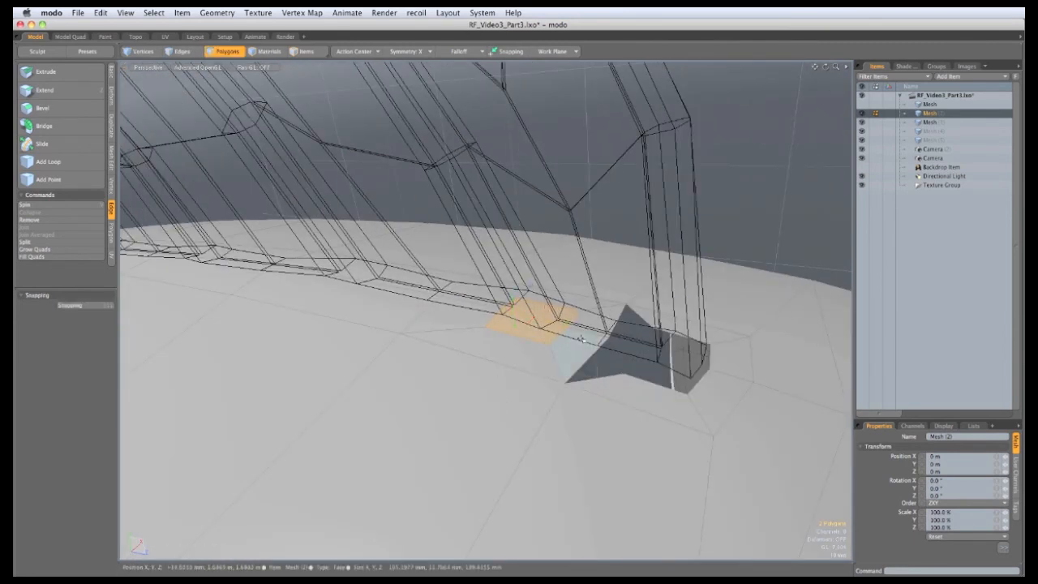
Step: Delete the fitted polygons beneath the second spine along with the ones connecting them fore and aft
{"action": "left_click", "coordinate": [586, 346], "text": "shift"}
{"action": "left_click", "coordinate": [456, 313], "text": "shift"}
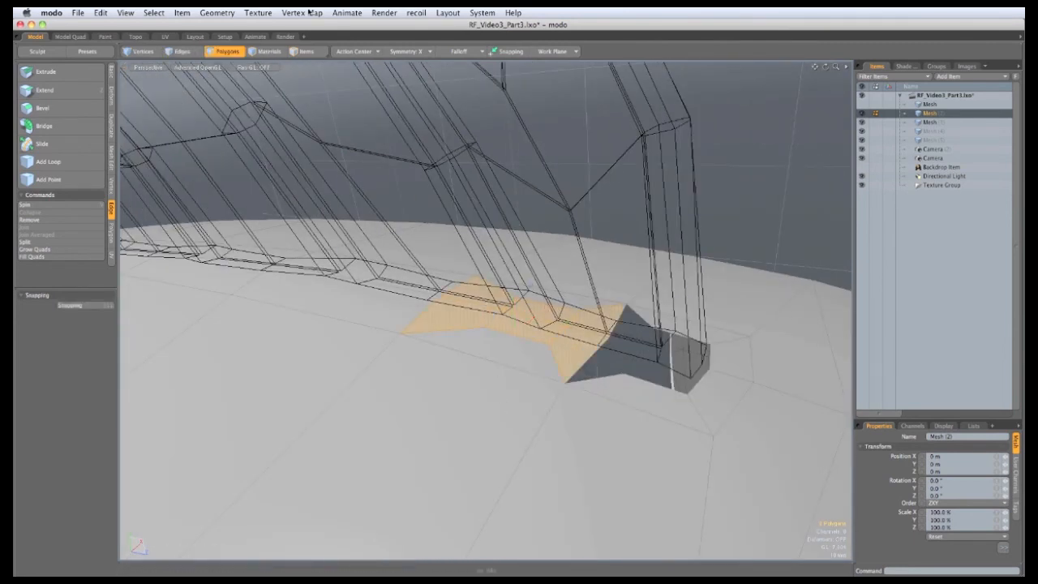
{"action": "key", "text": "Delete"}
Step: Inset the following pair of back polygons, fit them under the next spine, and delete them with the connecting polygons fore and aft
{"action": "left_click_drag", "start_coordinate": [308, 250], "coordinate": [512, 356], "text": "alt"}
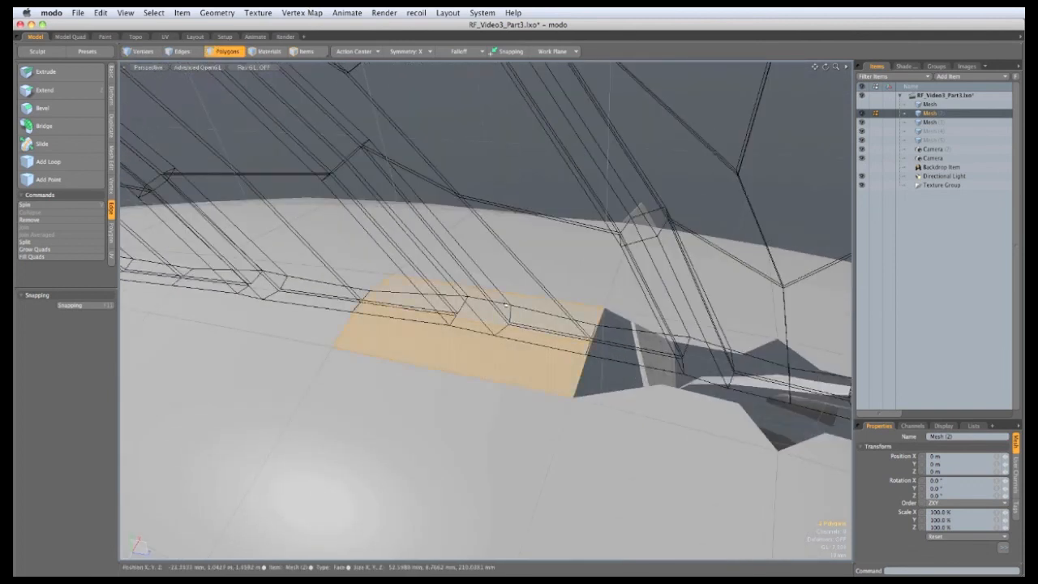
{"action": "key", "text": "b"}
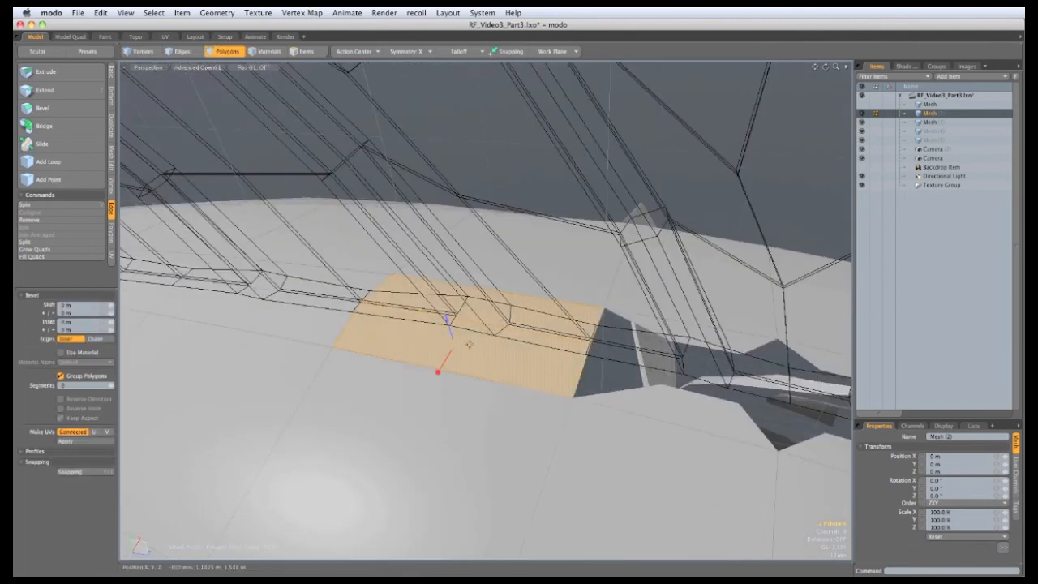
{"action": "key", "text": "r"}
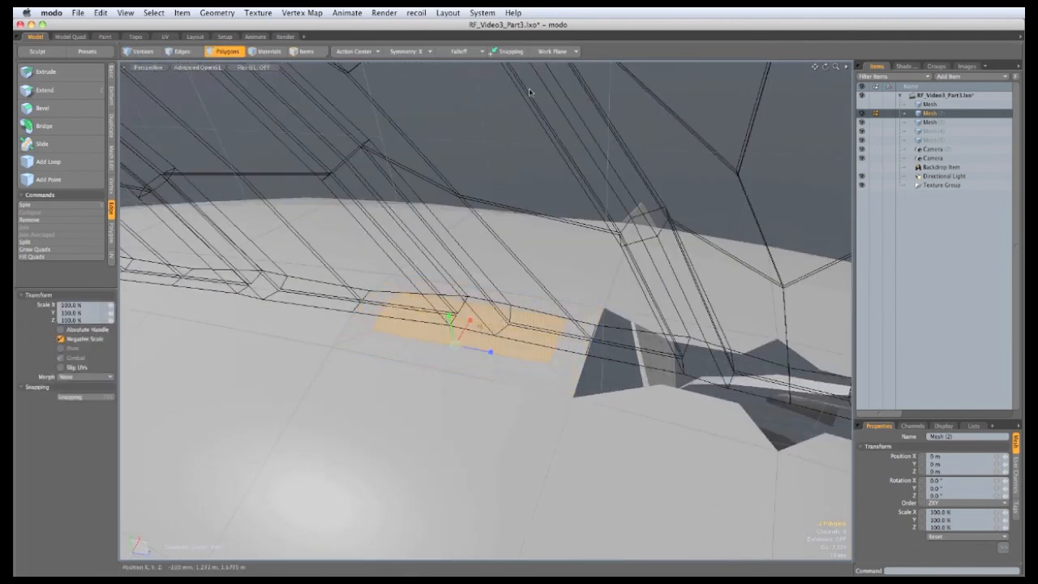
{"action": "mouse_move", "coordinate": [439, 369]}
{"action": "left_mouse_down", "text": "alt"}
{"action": "mouse_move", "coordinate": [478, 361]}
{"action": "mouse_move", "coordinate": [417, 356]}
{"action": "mouse_move", "coordinate": [437, 358]}
{"action": "left_mouse_up", "text": "alt"}
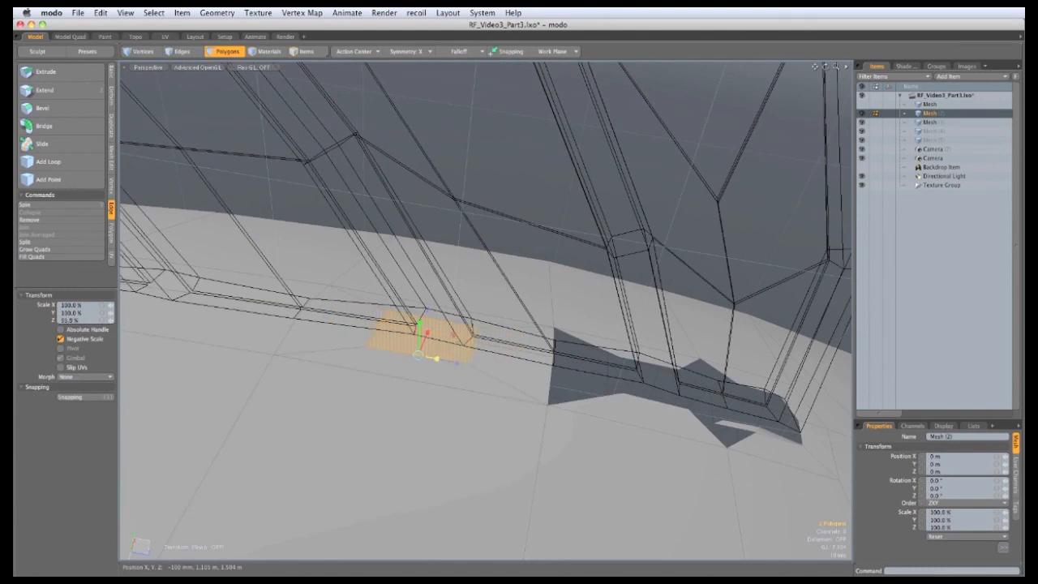
{"action": "key", "text": "w"}
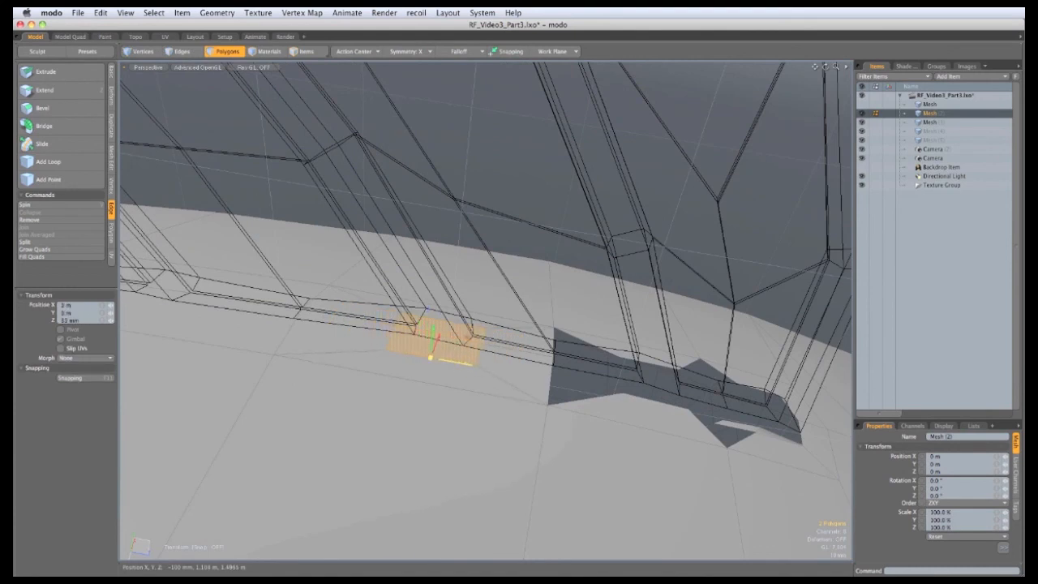
{"action": "key", "text": "q"}
{"action": "left_click", "coordinate": [504, 349], "text": "shift"}
{"action": "left_click", "coordinate": [366, 315], "text": "shift"}
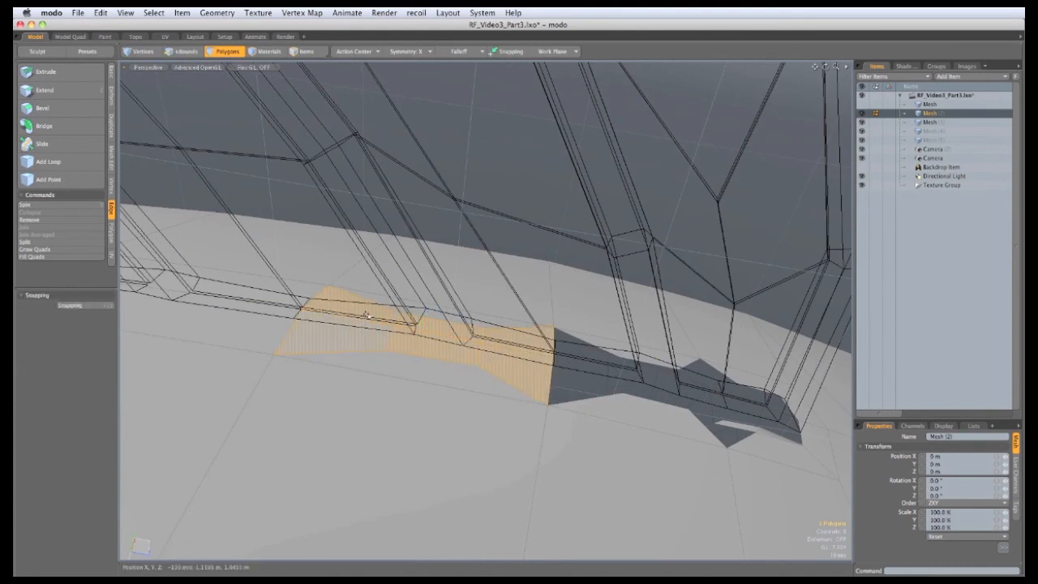
{"action": "left_click", "coordinate": [407, 33]}
Step: Cut the dorsal fin geometry from its own mesh item and paste it into the body's mesh item, Mesh (2)
{"action": "scroll", "coordinate": [442, 324], "scroll_direction": "down", "scroll_amount": 5}
{"action": "left_click_drag", "start_coordinate": [503, 357], "coordinate": [439, 337], "text": "alt"}
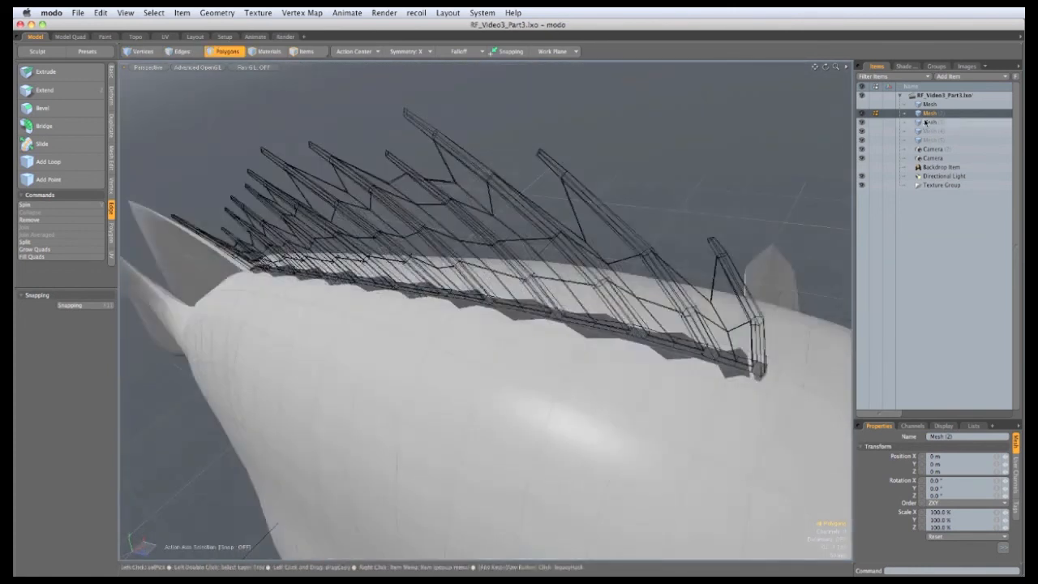
{"action": "left_click", "coordinate": [926, 122]}
{"action": "key", "text": "super+x"}
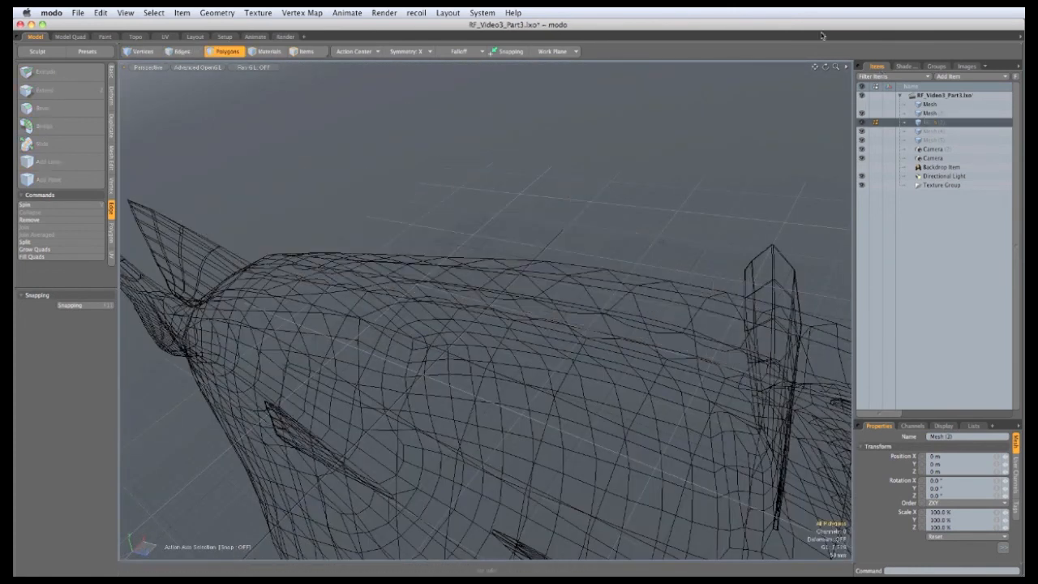
{"action": "left_click", "coordinate": [926, 113]}
{"action": "key", "text": "super+v"}
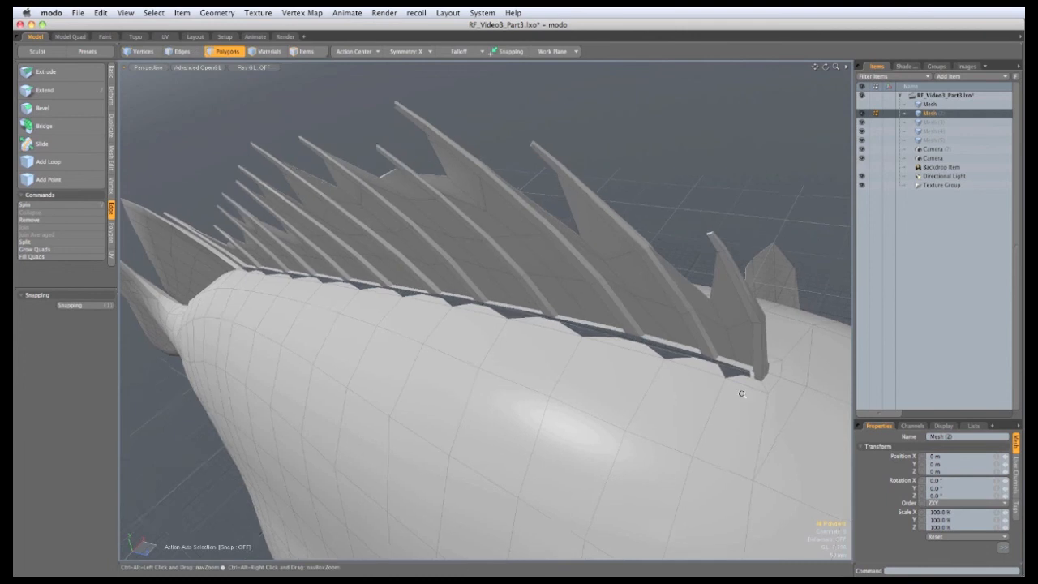
Step: Using the Topology Pen with snapping, join the body opening's border to the fin base at the dorsal fin's front end
{"action": "left_click", "coordinate": [112, 232]}
{"action": "left_click", "coordinate": [79, 185]}
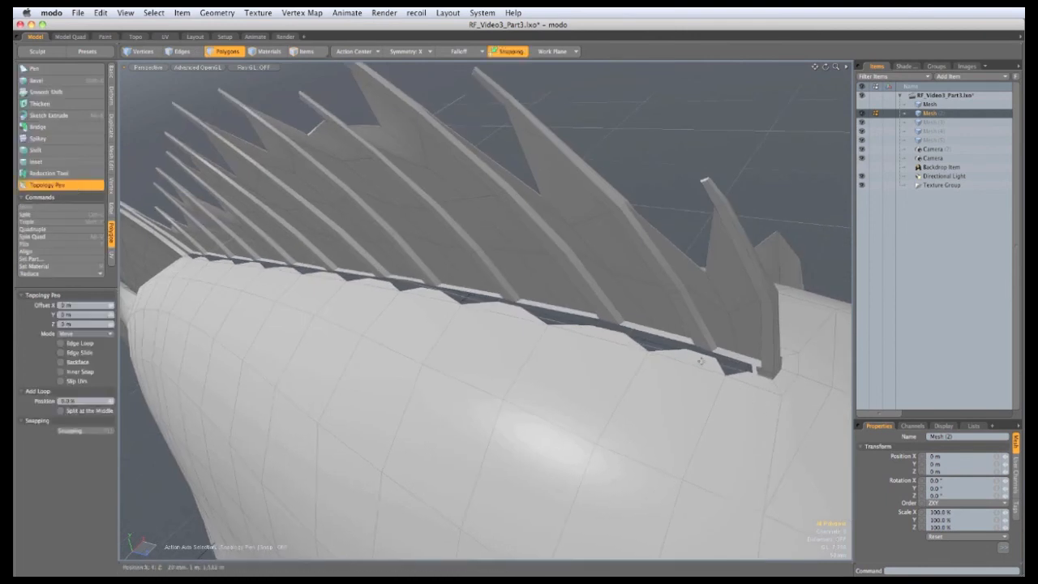
{"action": "mouse_move", "coordinate": [584, 349]}
{"action": "left_mouse_down", "text": "alt"}
{"action": "mouse_move", "coordinate": [649, 378]}
{"action": "mouse_move", "coordinate": [703, 379]}
{"action": "mouse_move", "coordinate": [730, 345]}
{"action": "left_mouse_up", "text": "alt"}
{"action": "left_click_drag", "start_coordinate": [672, 403], "coordinate": [594, 394]}
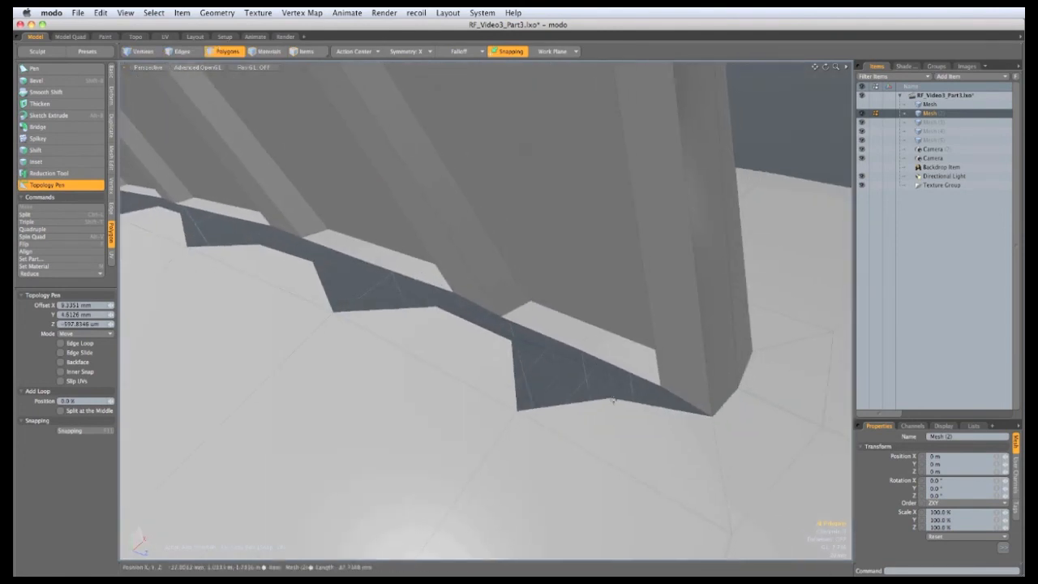
{"action": "left_click_drag", "start_coordinate": [712, 416], "coordinate": [658, 382]}
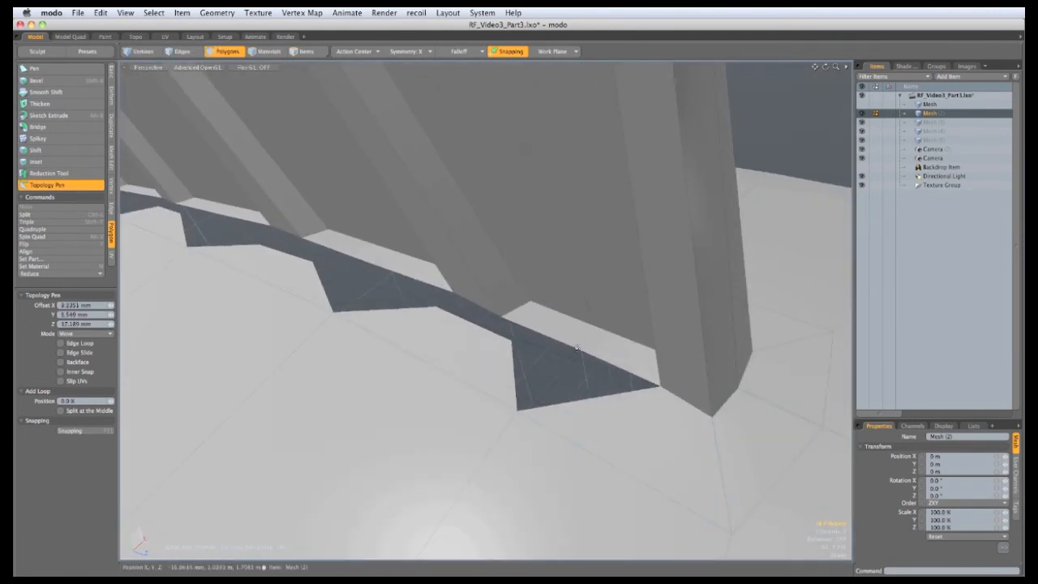
{"action": "left_click_drag", "start_coordinate": [578, 348], "coordinate": [585, 399], "text": "shift"}
Step: Continue closing the gap toward the tail by snapping fin base and body border points together with the Topology Pen
{"action": "left_click_drag", "start_coordinate": [512, 334], "coordinate": [550, 376], "text": "alt"}
{"action": "left_click_drag", "start_coordinate": [768, 327], "coordinate": [797, 313]}
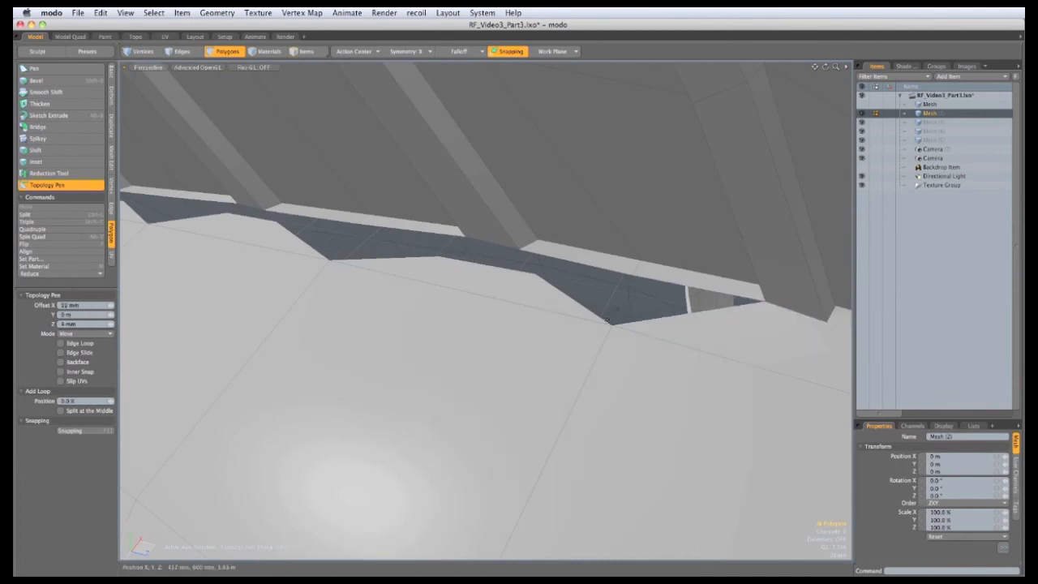
{"action": "left_click_drag", "start_coordinate": [631, 276], "coordinate": [612, 324]}
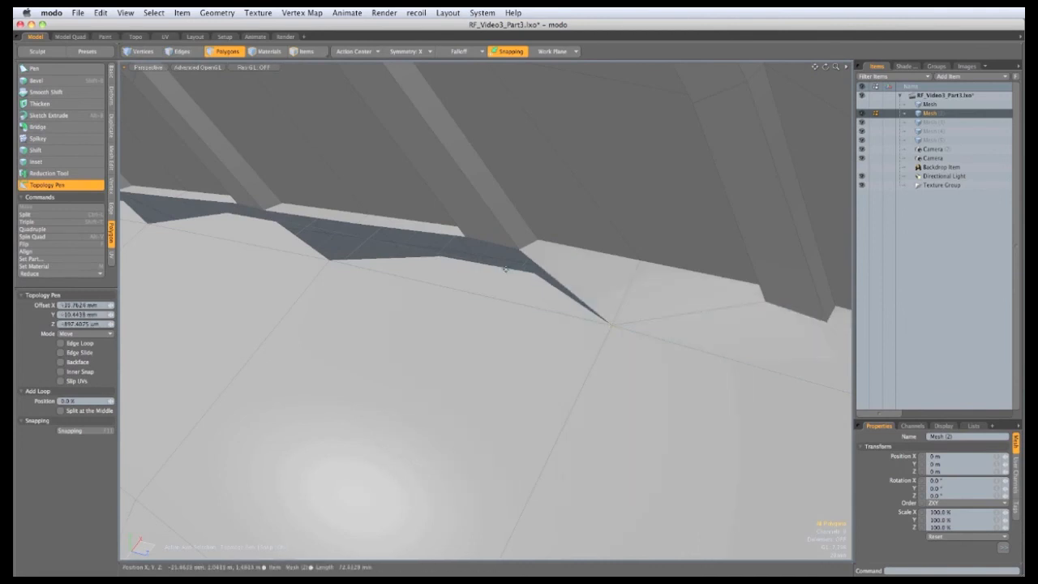
{"action": "left_click_drag", "start_coordinate": [507, 268], "coordinate": [504, 247]}
{"action": "left_click_drag", "start_coordinate": [358, 224], "coordinate": [336, 267]}
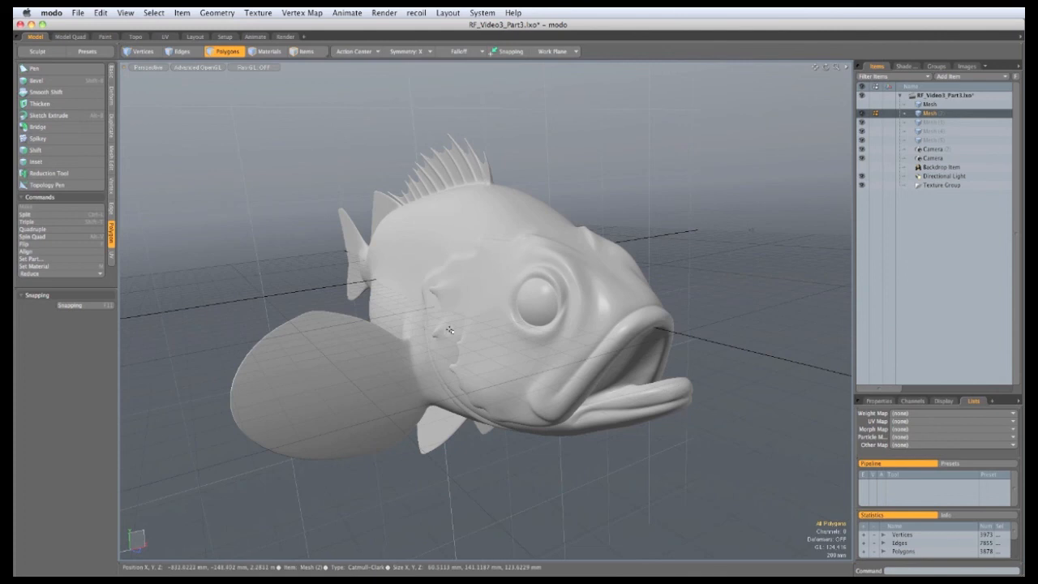
Step: Run the Symmetry Tool with Use Topology enabled on the fish mesh
{"action": "left_click", "coordinate": [217, 12]}
{"action": "left_click", "coordinate": [231, 307]}
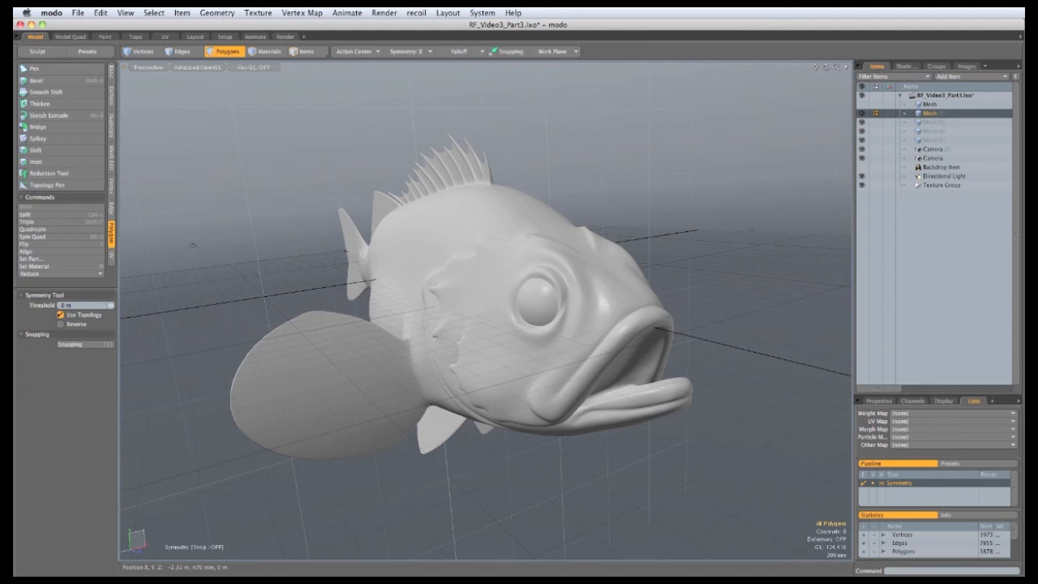
{"action": "key", "text": "q"}
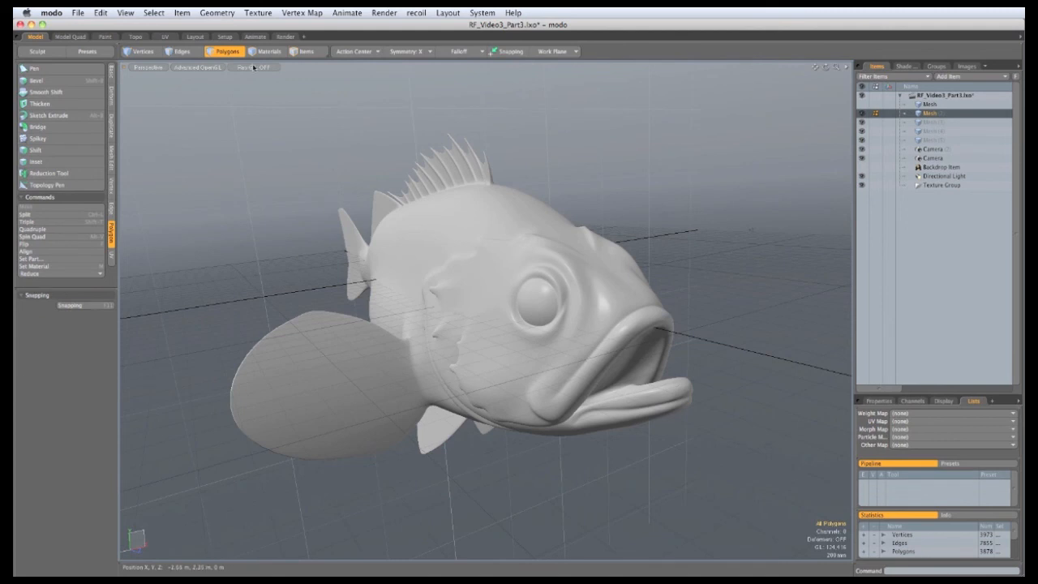
Step: Run Mesh Cleanup on the fish with every cleanup option enabled
{"action": "left_click", "coordinate": [215, 13]}
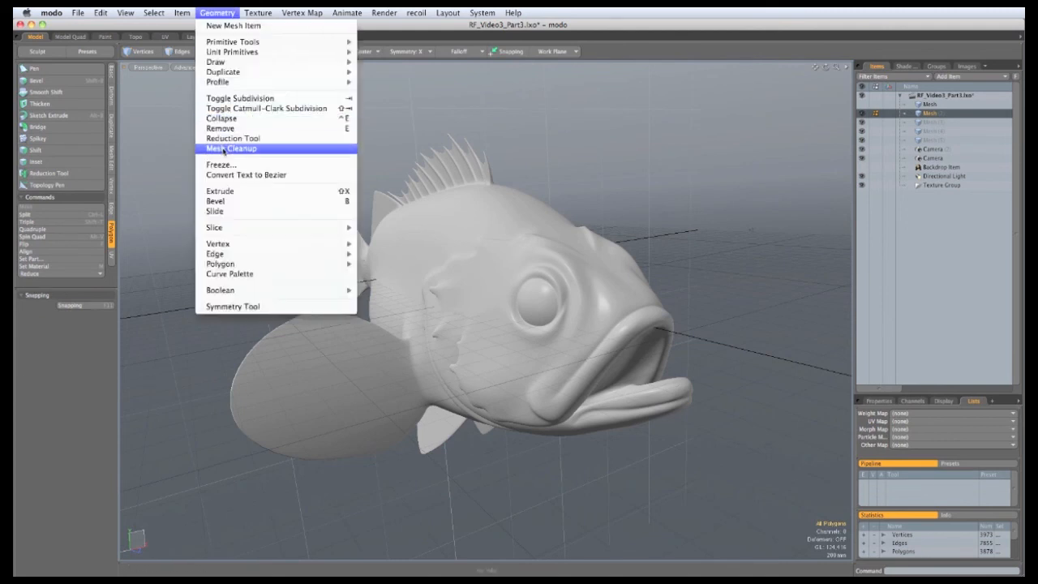
{"action": "left_click", "coordinate": [224, 150]}
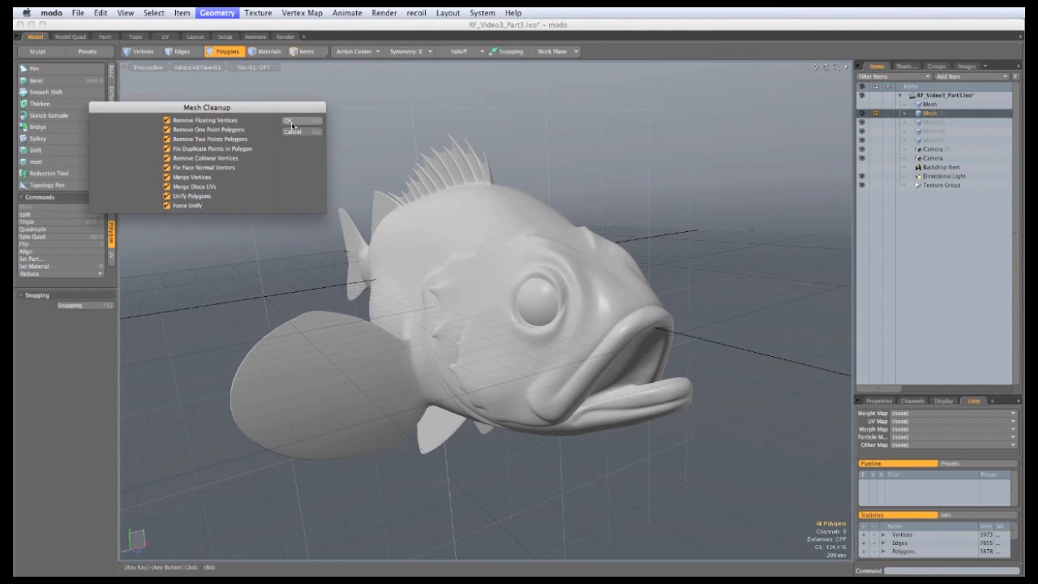
{"action": "left_click", "coordinate": [289, 121]}
{"action": "left_click", "coordinate": [249, 160]}
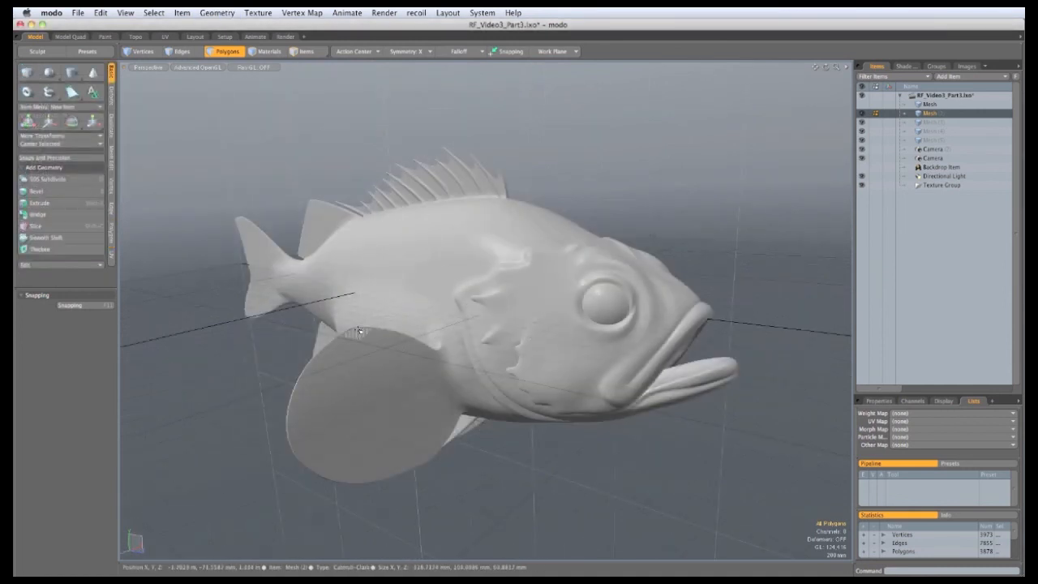
Step: Turn symmetry off and use Absolute Scaling to scale the fish uniformly to 600 mm along its longest axis
{"action": "left_click", "coordinate": [413, 52]}
{"action": "left_click", "coordinate": [413, 52]}
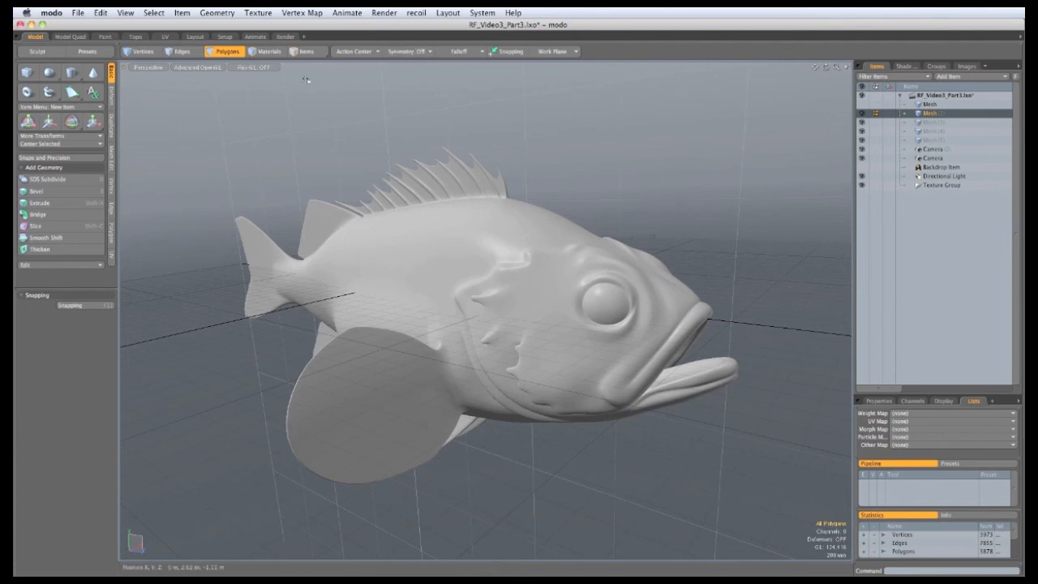
{"action": "left_click", "coordinate": [81, 158]}
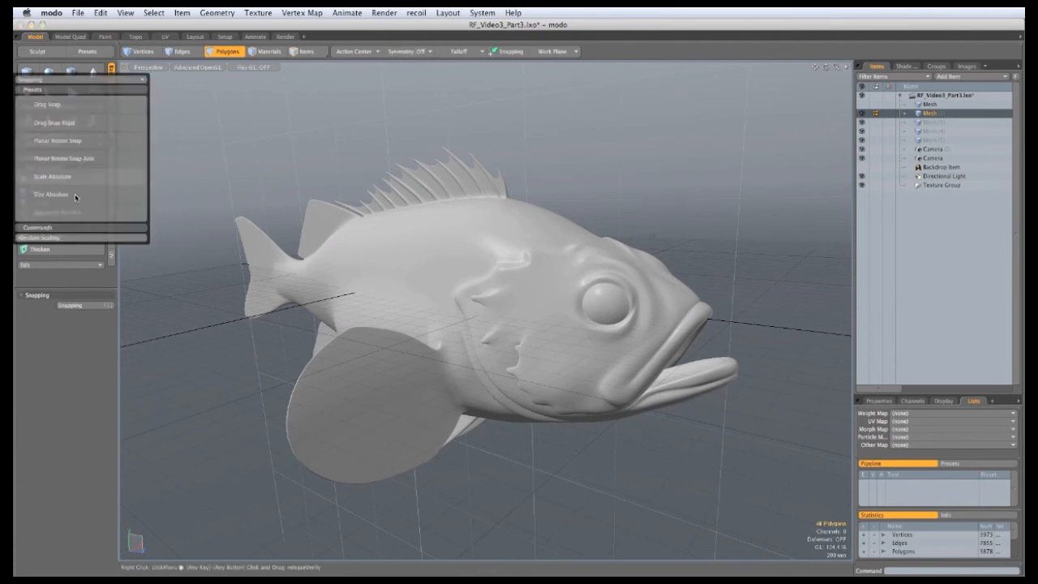
{"action": "left_click", "coordinate": [72, 241]}
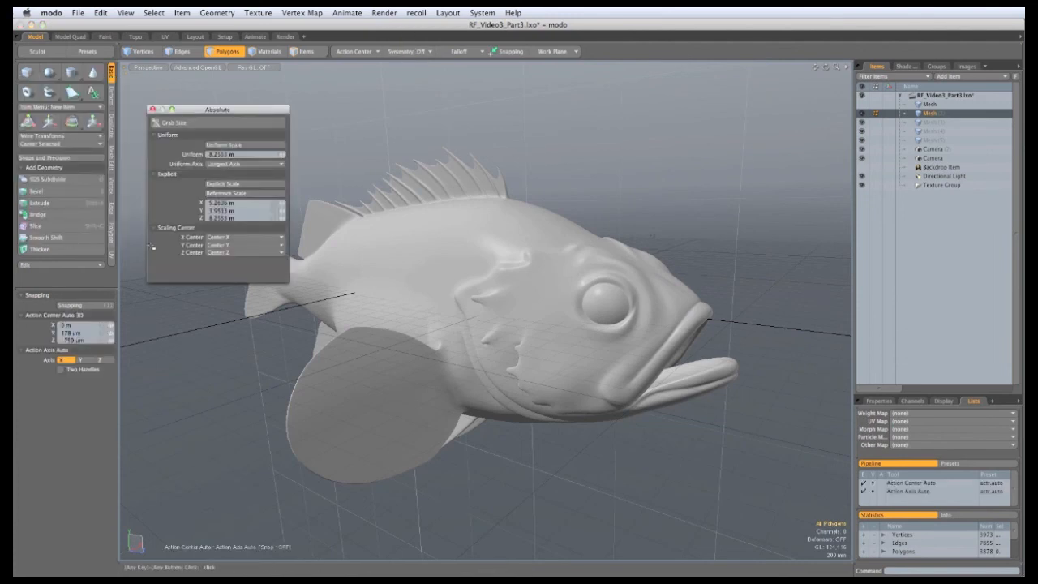
{"action": "left_click", "coordinate": [229, 155]}
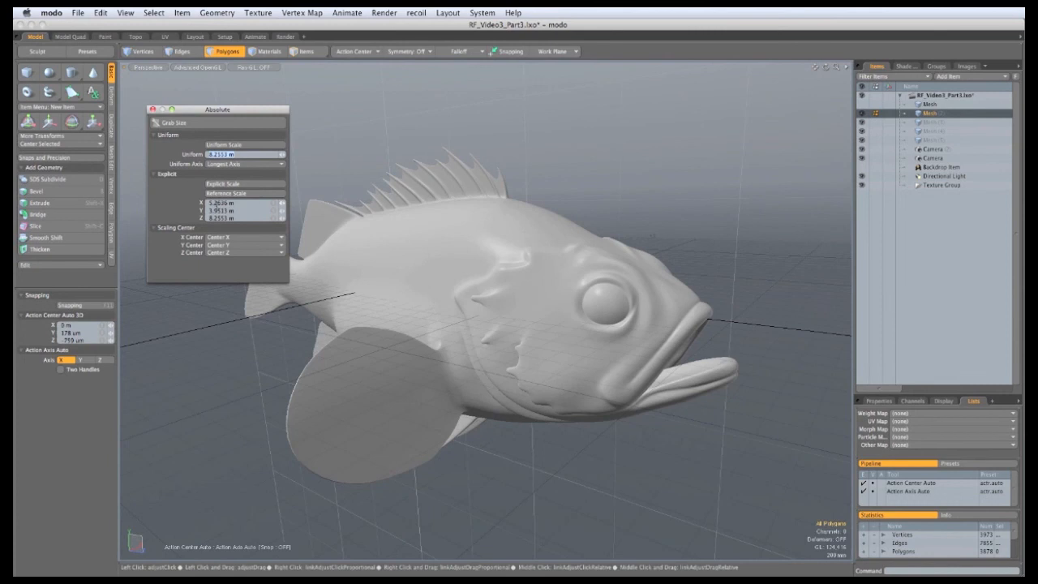
{"action": "type", "text": "0."}
{"action": "key", "text": "Return"}
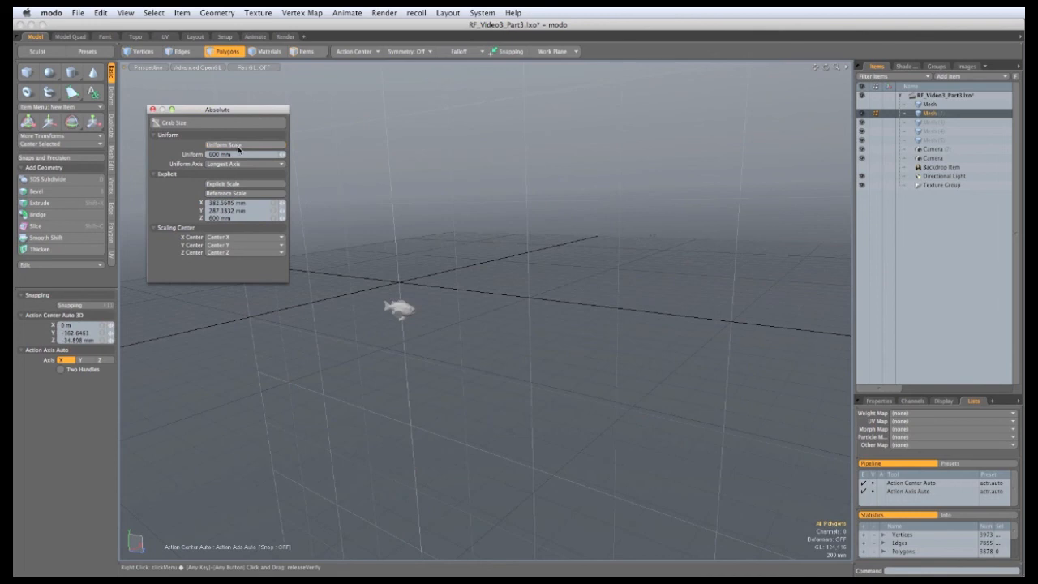
Step: Close the absolute scaling dialog and center the fish mesh at the origin on all axes
{"action": "left_click", "coordinate": [153, 109]}
{"action": "left_click_drag", "start_coordinate": [327, 277], "coordinate": [241, 247], "text": "alt"}
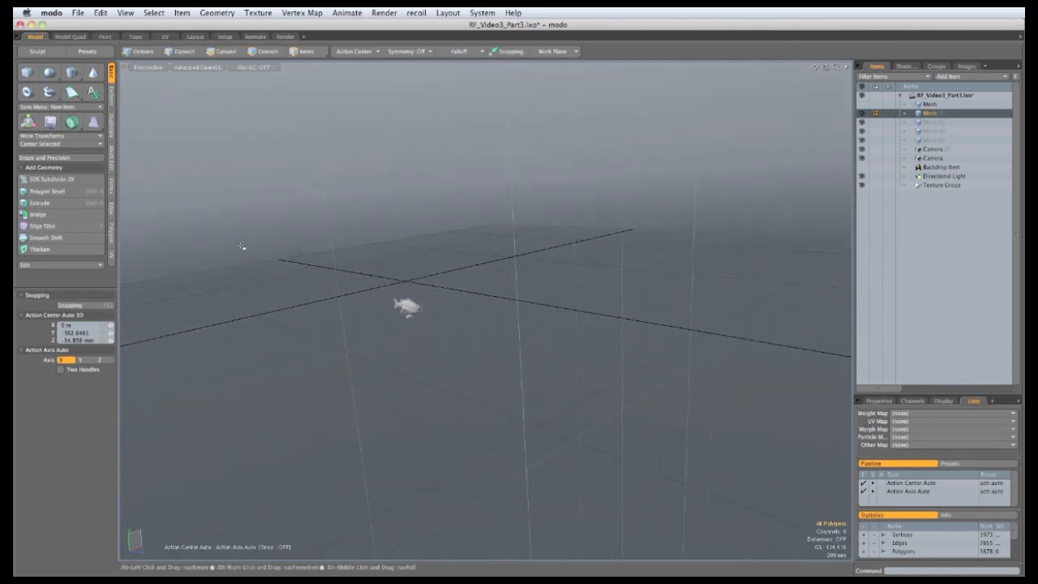
{"action": "left_click", "coordinate": [94, 144]}
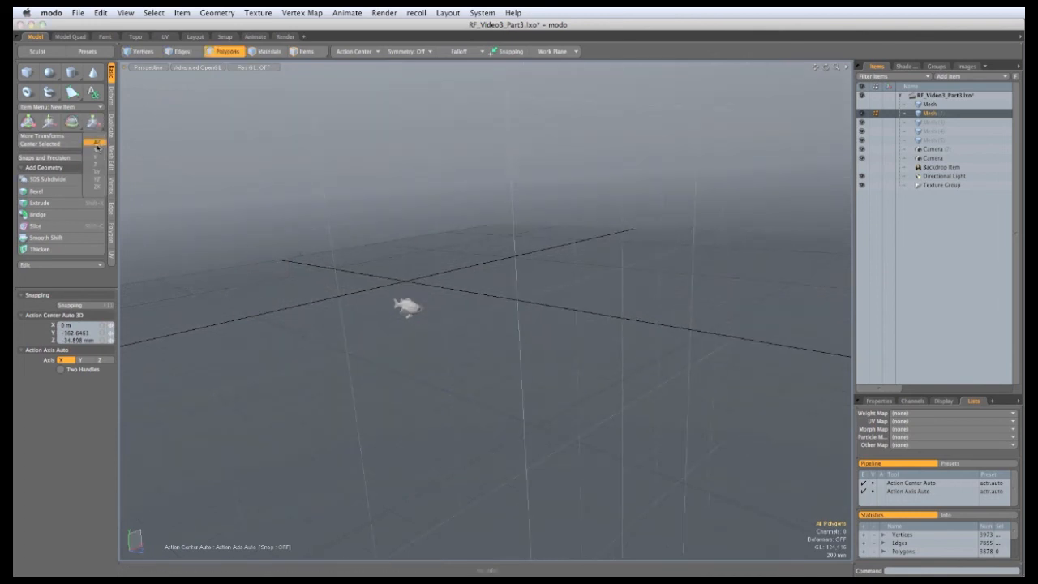
{"action": "left_click", "coordinate": [97, 145]}
Step: Fit the fish in the Right view and adjust its position slightly along its length with the Move tool
{"action": "key", "text": "ctrl+space"}
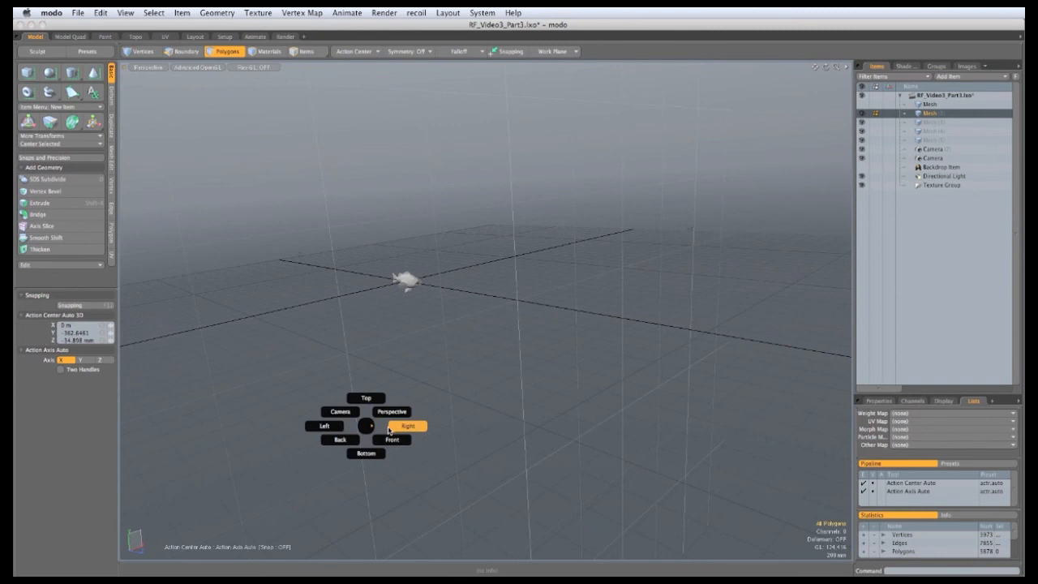
{"action": "left_click", "coordinate": [406, 427]}
{"action": "key", "text": "a"}
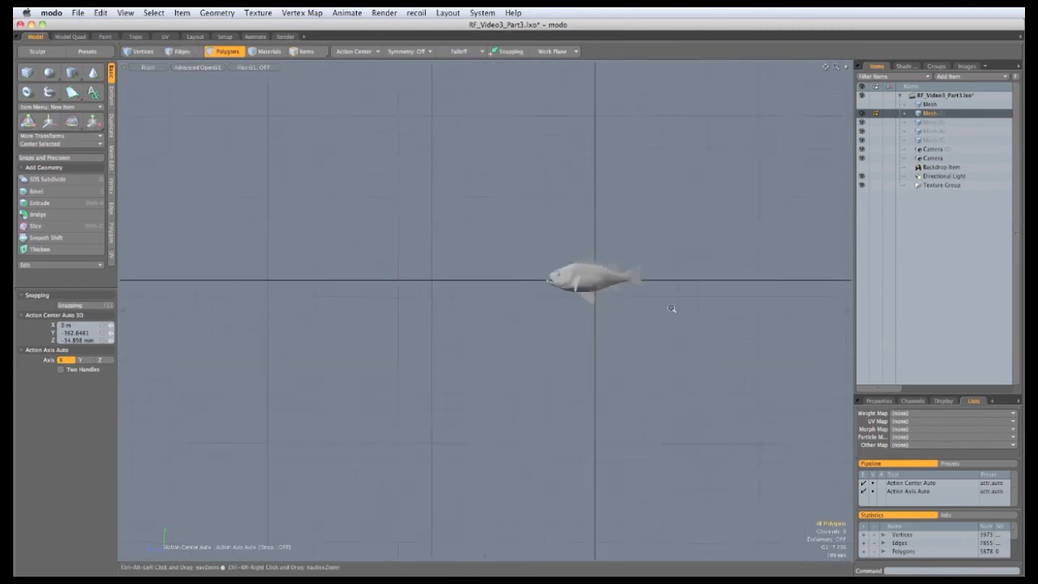
{"action": "key", "text": "w"}
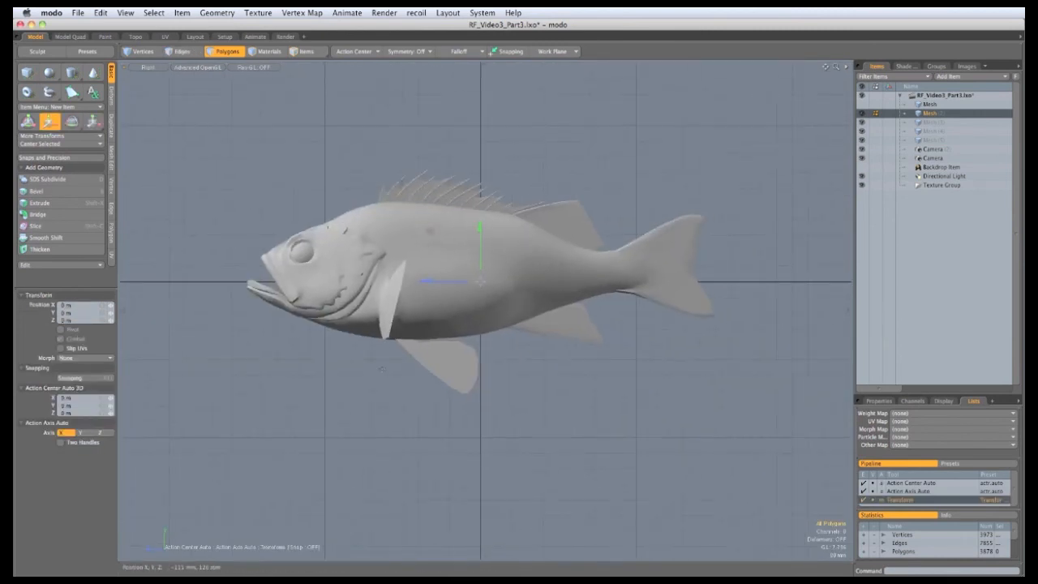
{"action": "left_click_drag", "start_coordinate": [378, 375], "coordinate": [428, 382]}
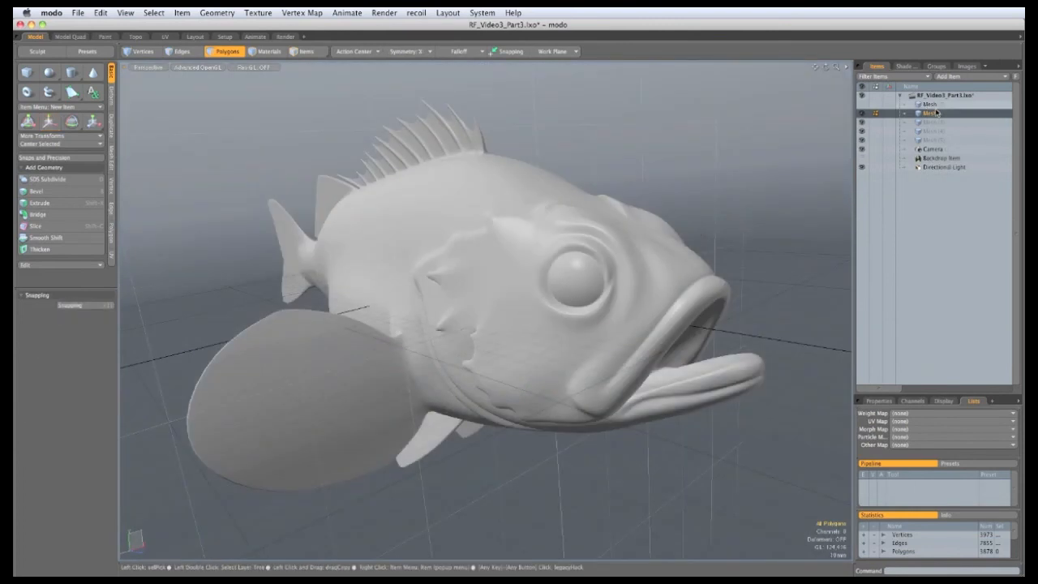
Step: Delete the unused mesh item listed above the finished fish and the three hidden mesh items
{"action": "left_click", "coordinate": [932, 106]}
{"action": "right_click", "coordinate": [929, 105]}
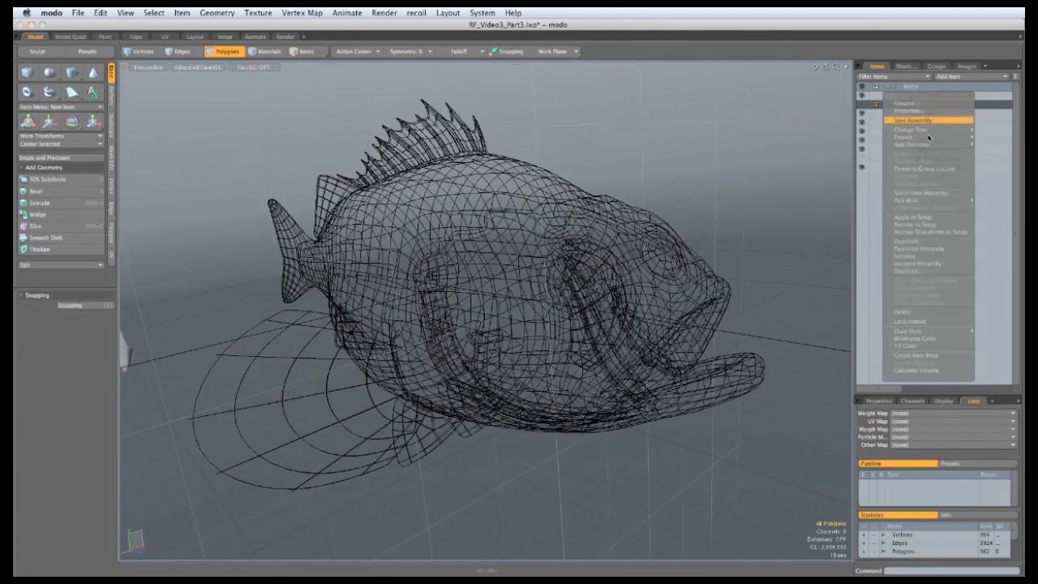
{"action": "left_click", "coordinate": [917, 314]}
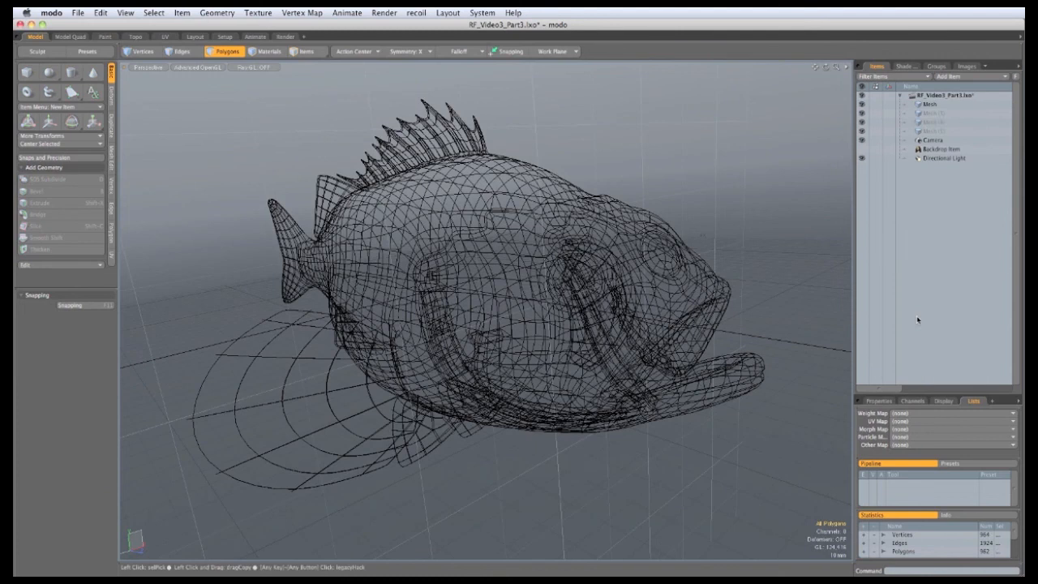
{"action": "left_click", "coordinate": [930, 112]}
{"action": "left_click", "coordinate": [930, 130], "text": "shift"}
{"action": "right_click", "coordinate": [929, 128]}
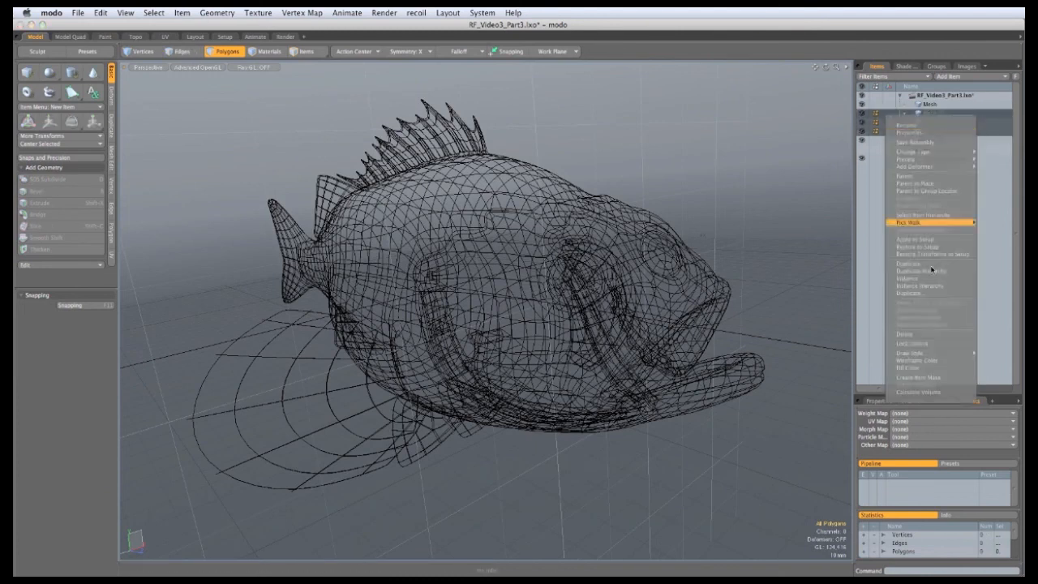
{"action": "left_click", "coordinate": [923, 332]}
{"action": "left_click", "coordinate": [297, 152]}
Step: Delete the Backdrop Item from the scene
{"action": "left_click", "coordinate": [940, 123]}
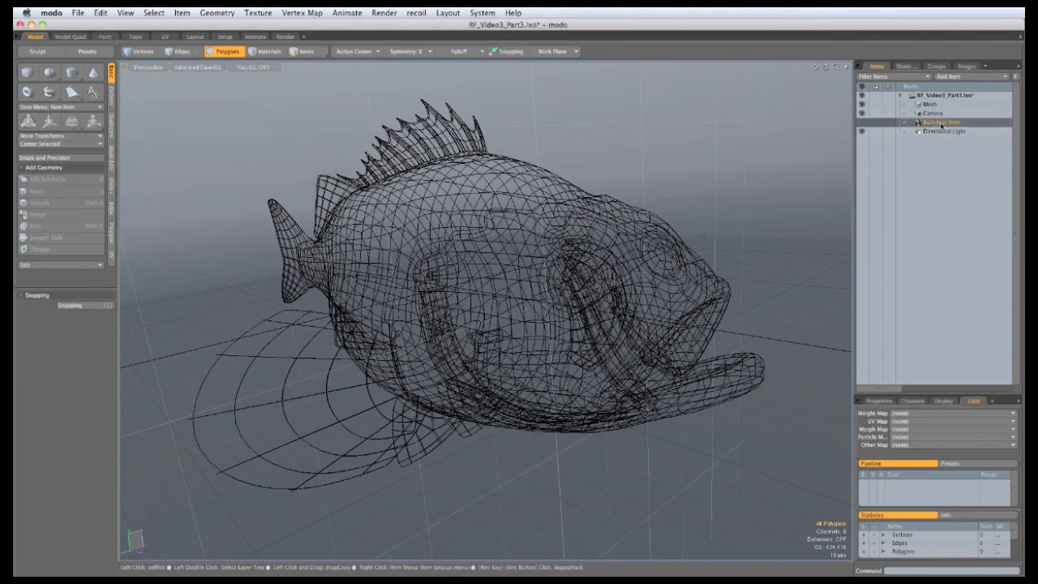
{"action": "right_click", "coordinate": [939, 123]}
{"action": "left_click", "coordinate": [921, 330]}
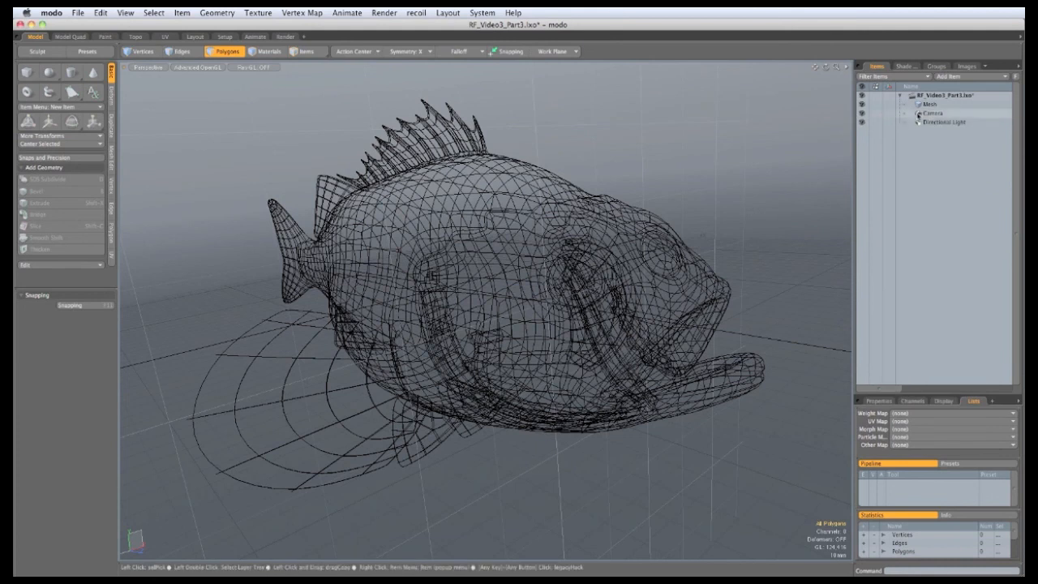
Step: Rename the remaining fish mesh item as ROCKFISH
{"action": "left_click", "coordinate": [931, 105]}
{"action": "double_click", "coordinate": [933, 105]}
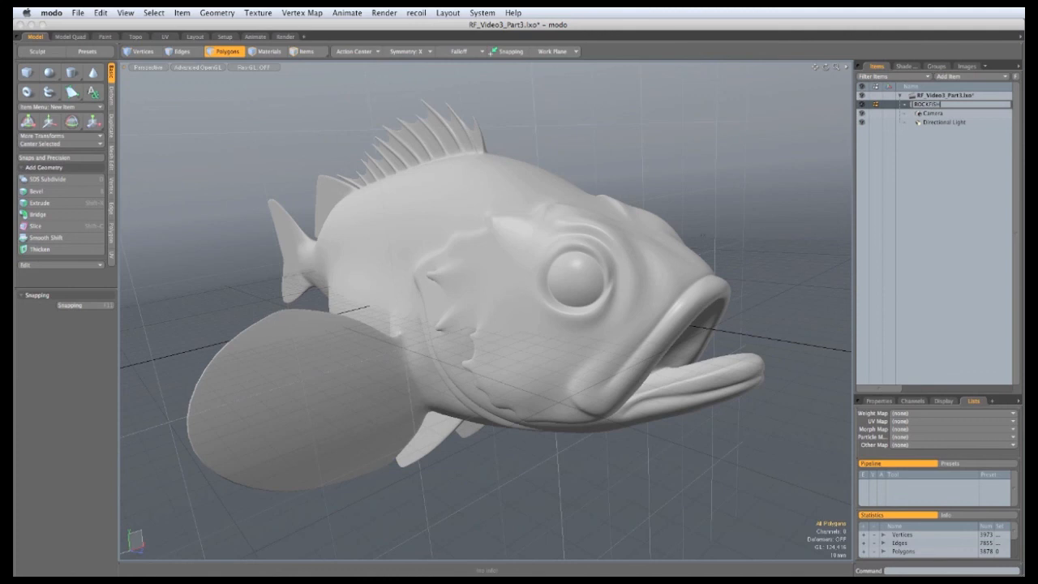
{"action": "key", "text": "Return"}
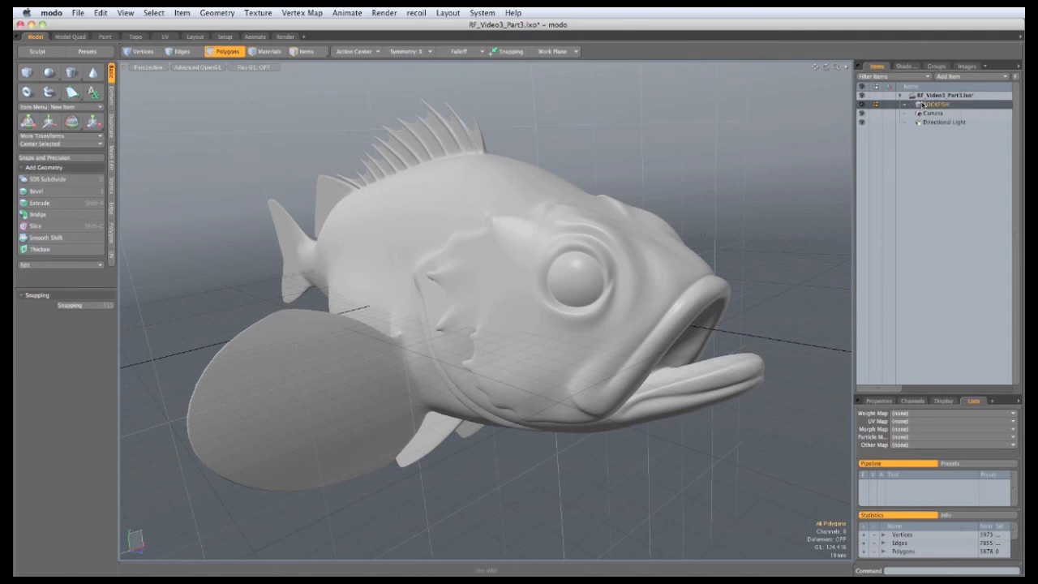